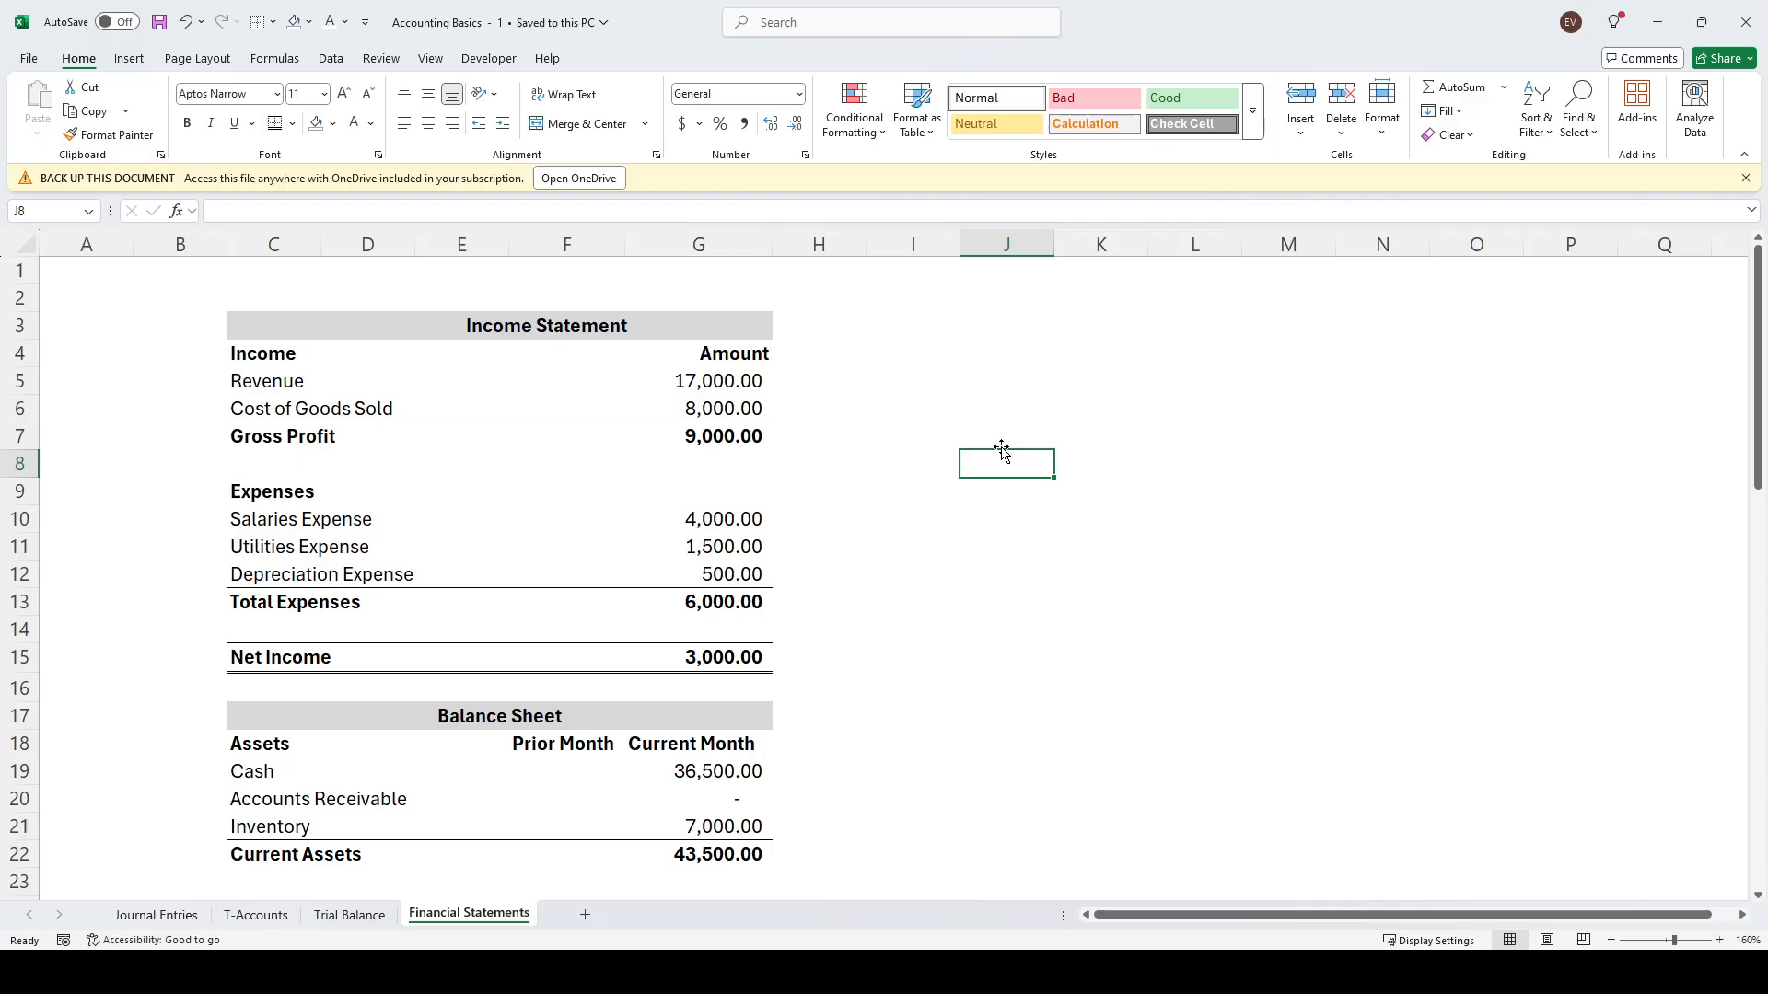
Review the income statement, balance sheet and cash flow statement on the Financial Statements sheet
{"action": "scroll", "coordinate": [677, 530], "scroll_direction": "down", "scroll_amount": 5}
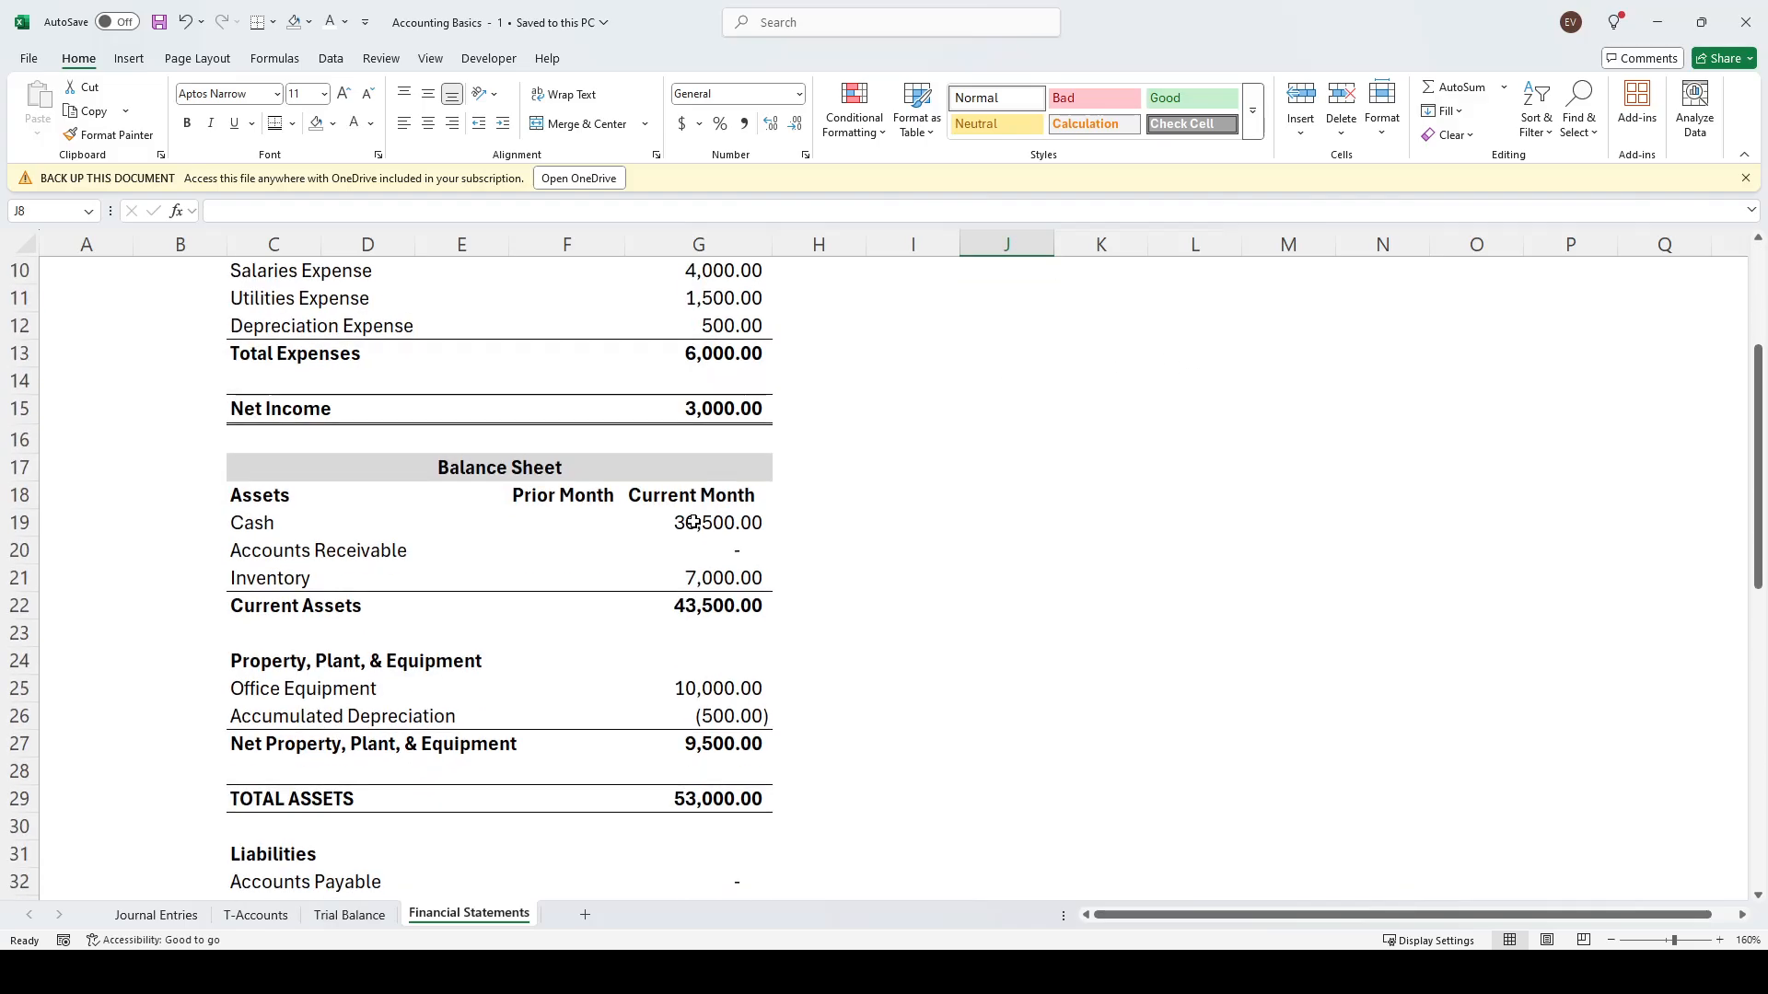
{"action": "scroll", "coordinate": [971, 543], "scroll_direction": "down", "scroll_amount": 1}
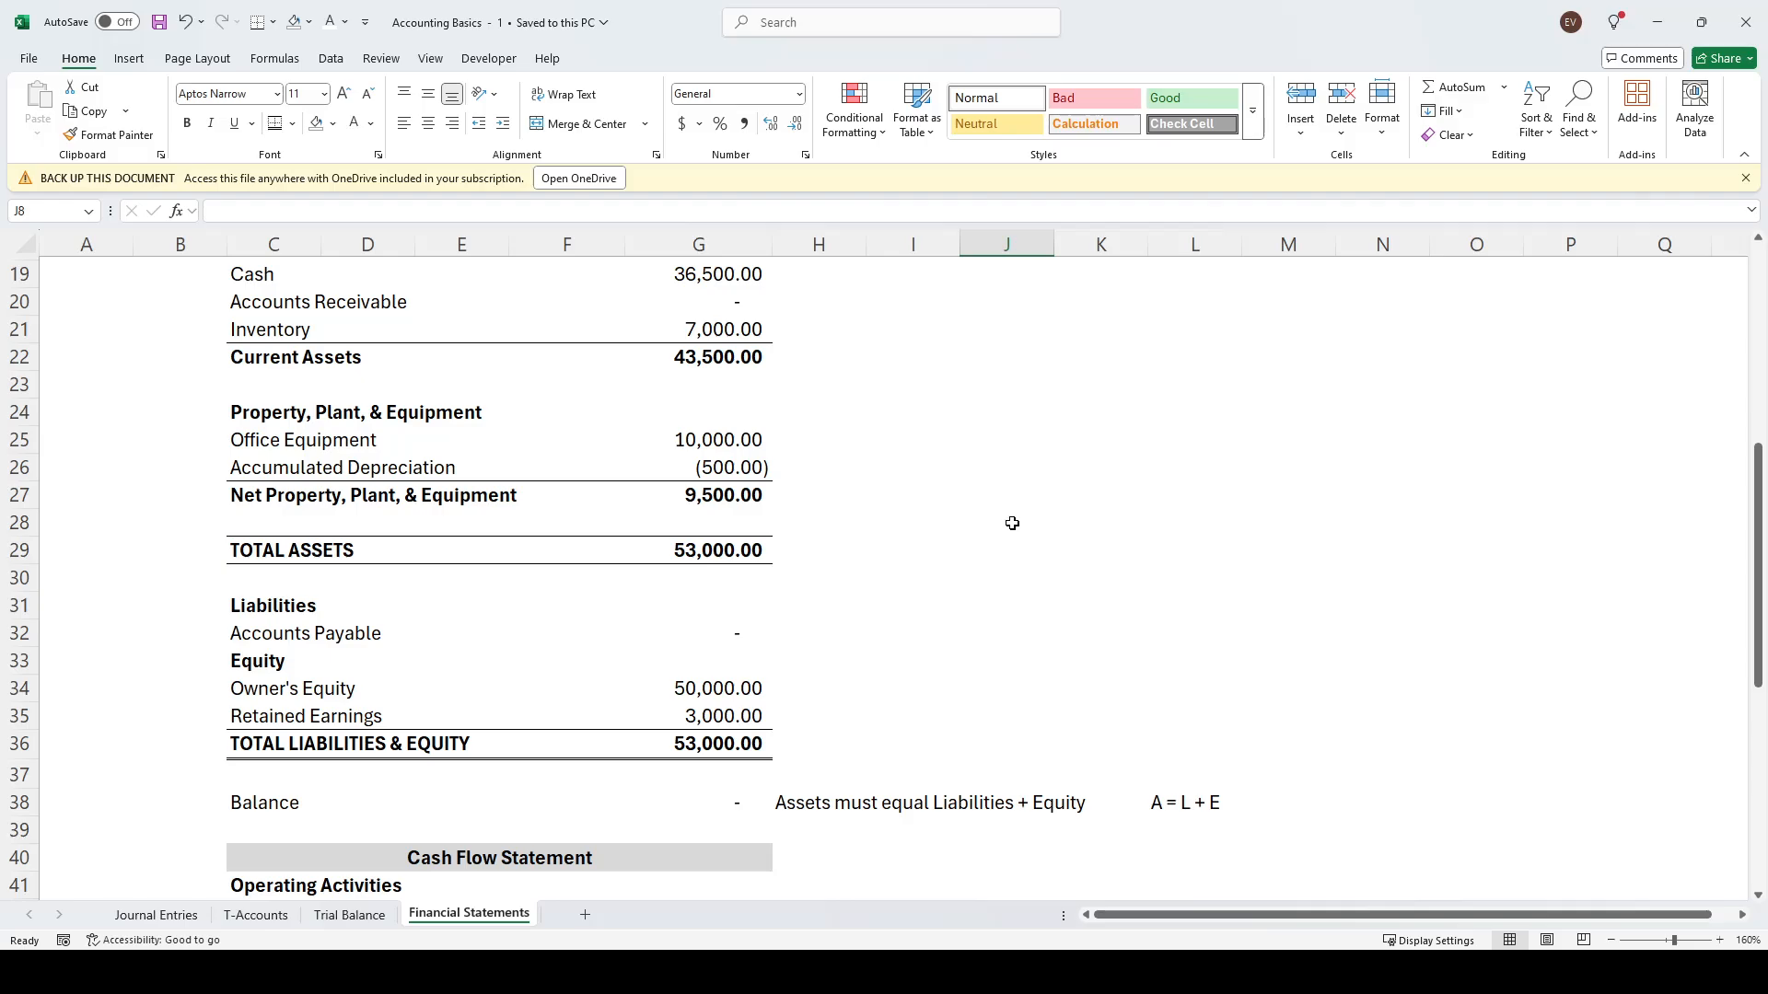
{"action": "scroll", "coordinate": [1013, 515], "scroll_direction": "up", "scroll_amount": 1}
{"action": "scroll", "coordinate": [1029, 514], "scroll_direction": "down", "scroll_amount": 4}
{"action": "scroll", "coordinate": [1031, 512], "scroll_direction": "down", "scroll_amount": 4}
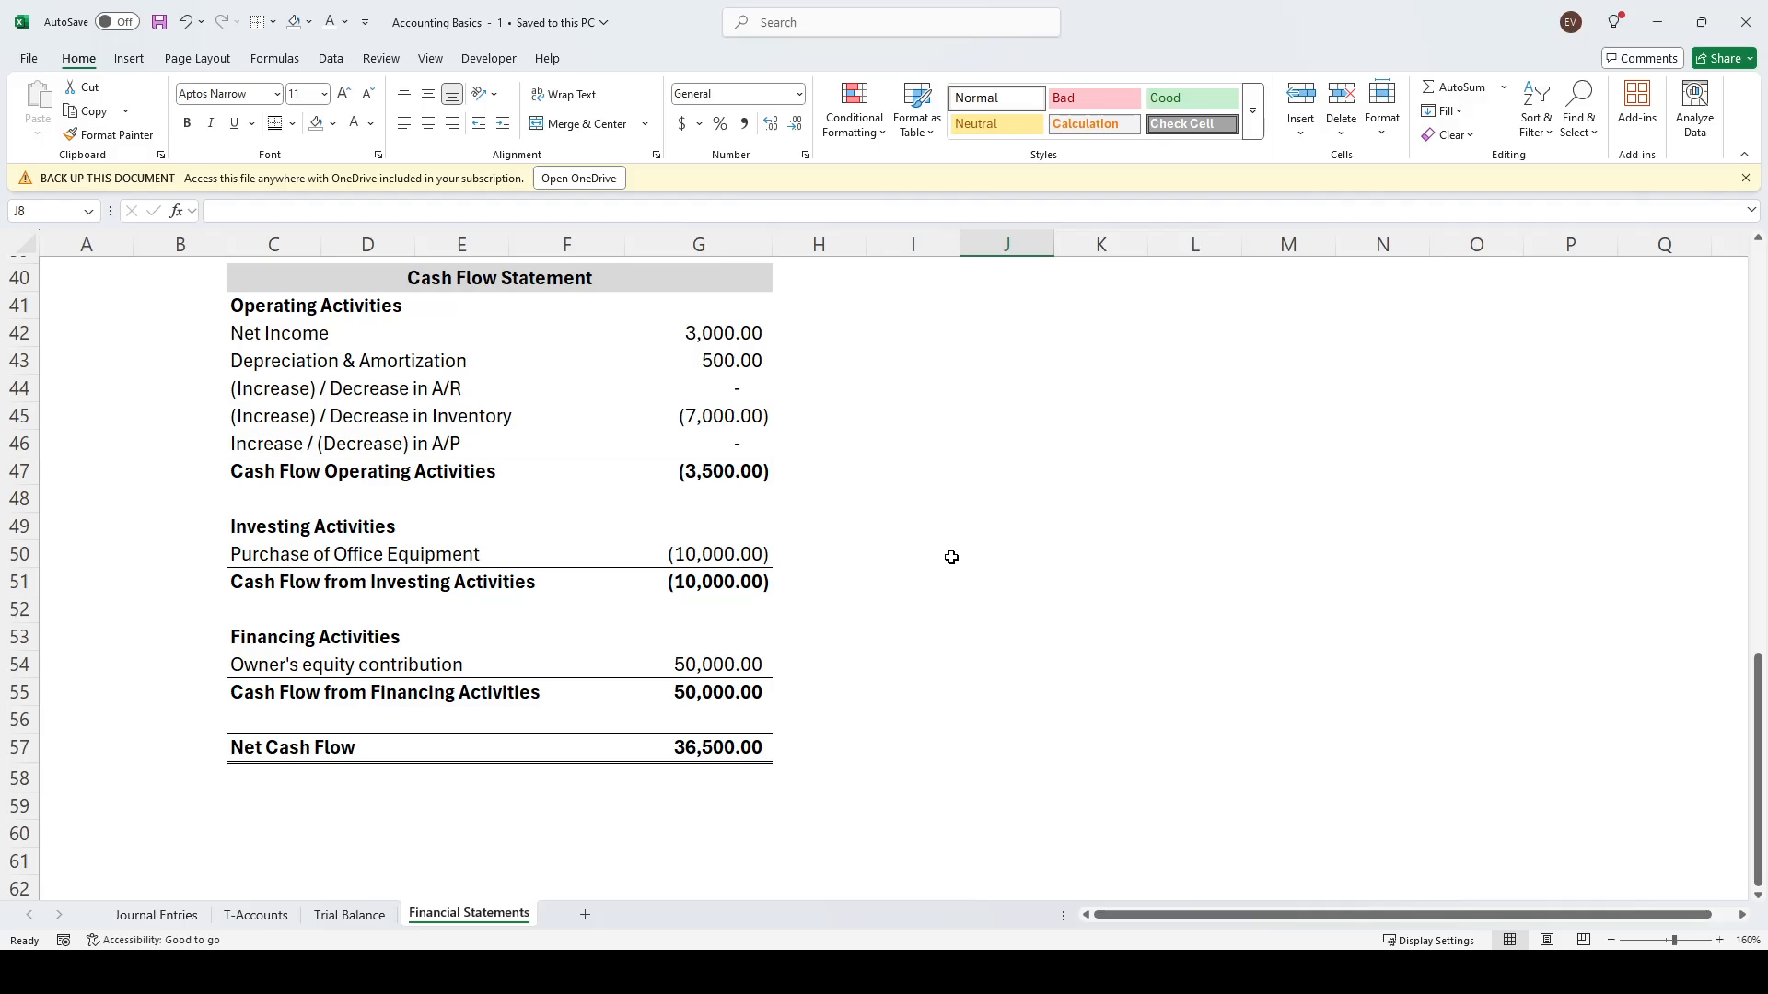
{"action": "scroll", "coordinate": [1022, 514], "scroll_direction": "up", "scroll_amount": 13}
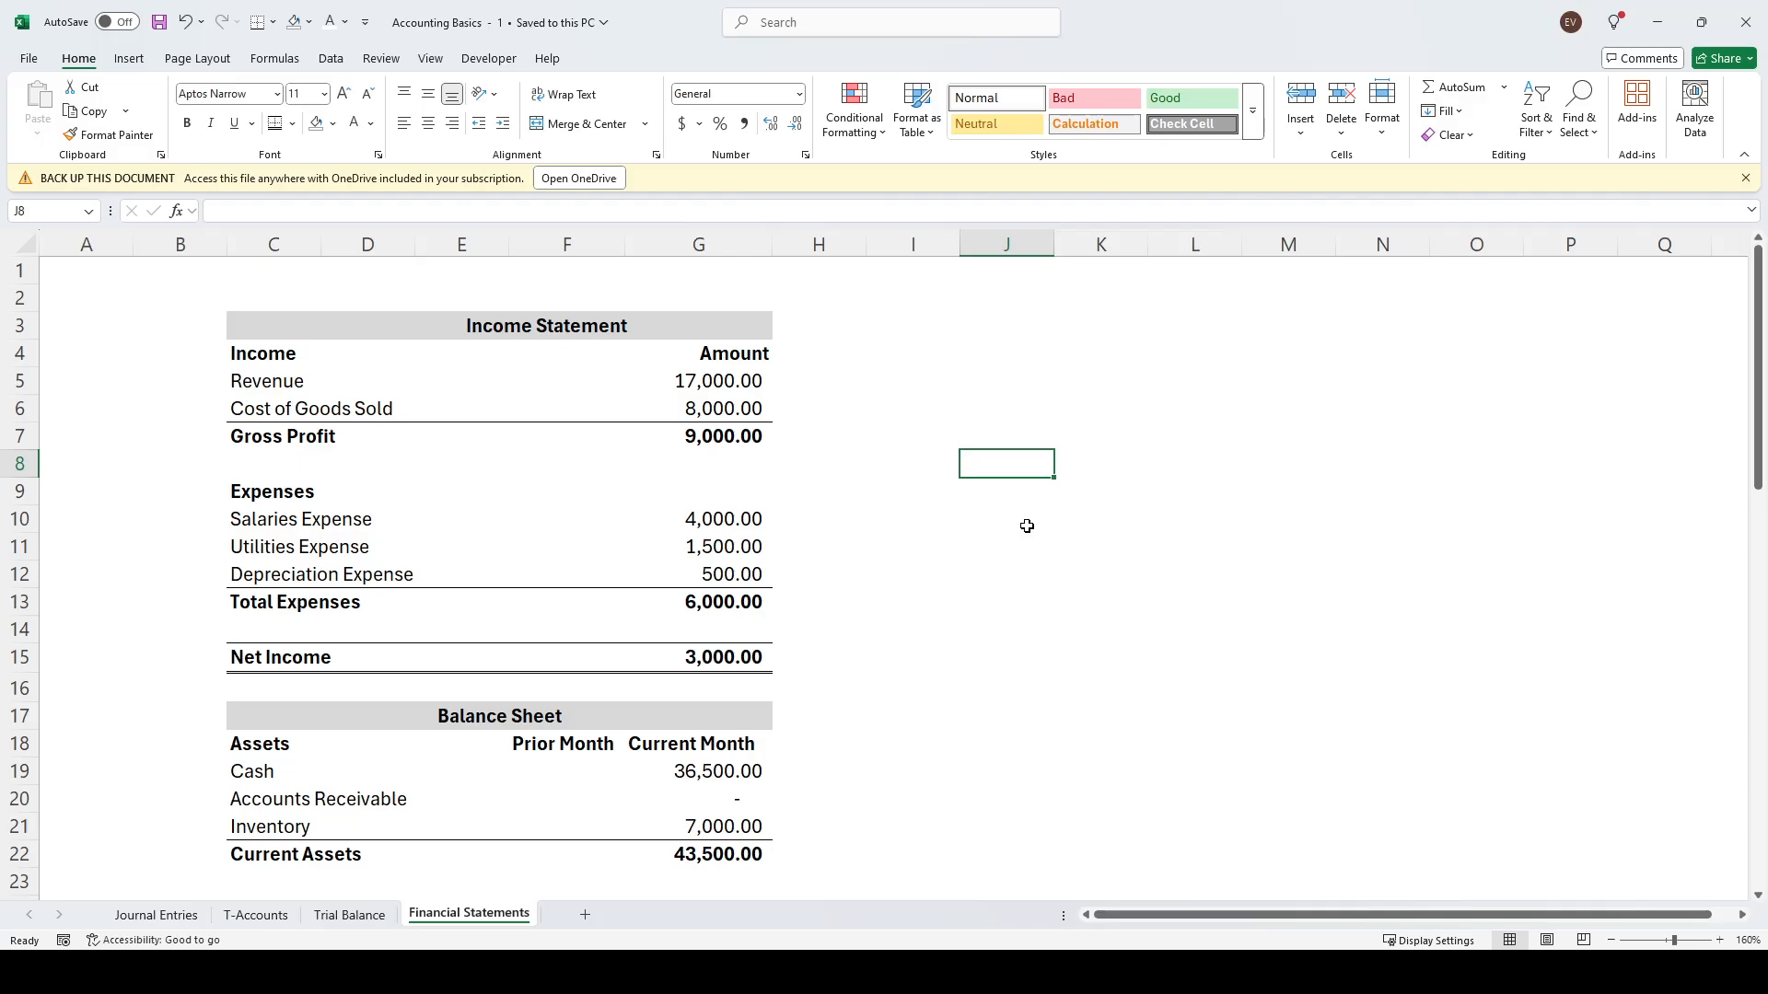
Open the Journal Entries sheet and examine the full journal table from Date through Description
{"action": "key", "text": "ctrl+Page_Up"}
{"action": "key", "text": "ctrl+Page_Up"}
{"action": "key", "text": "ctrl+Page_Up"}
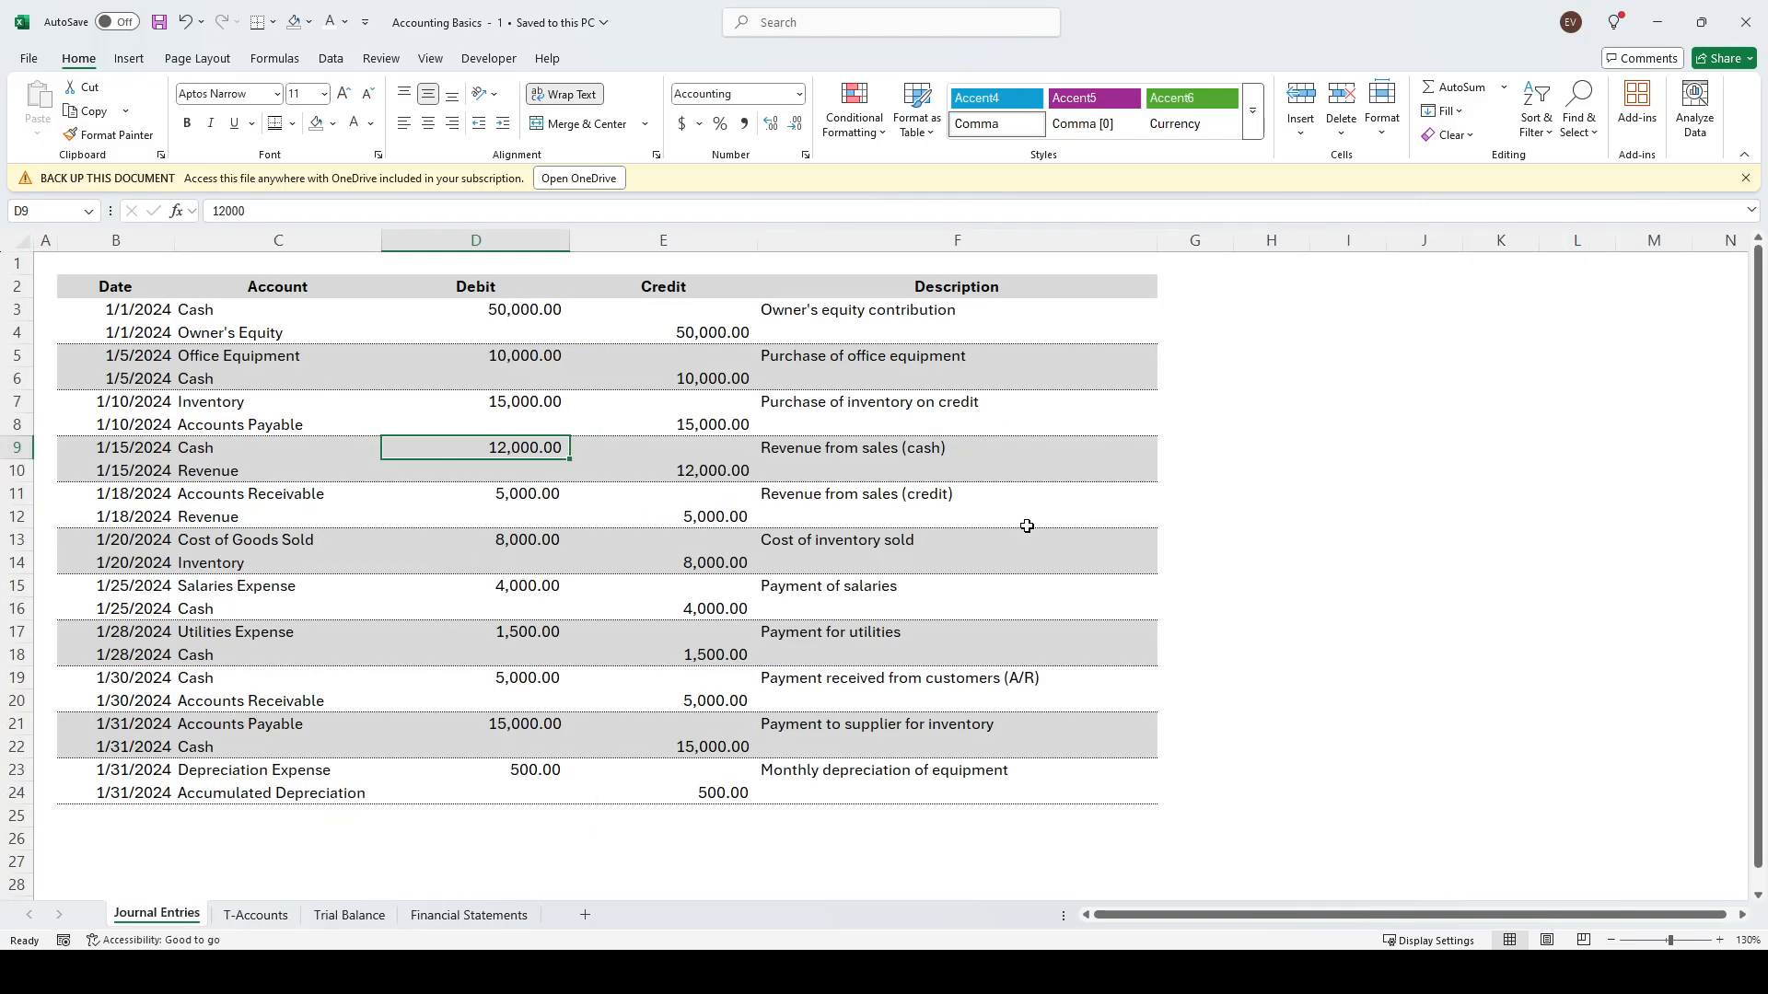
{"action": "left_click", "coordinate": [1332, 479]}
{"action": "left_click", "coordinate": [1280, 380]}
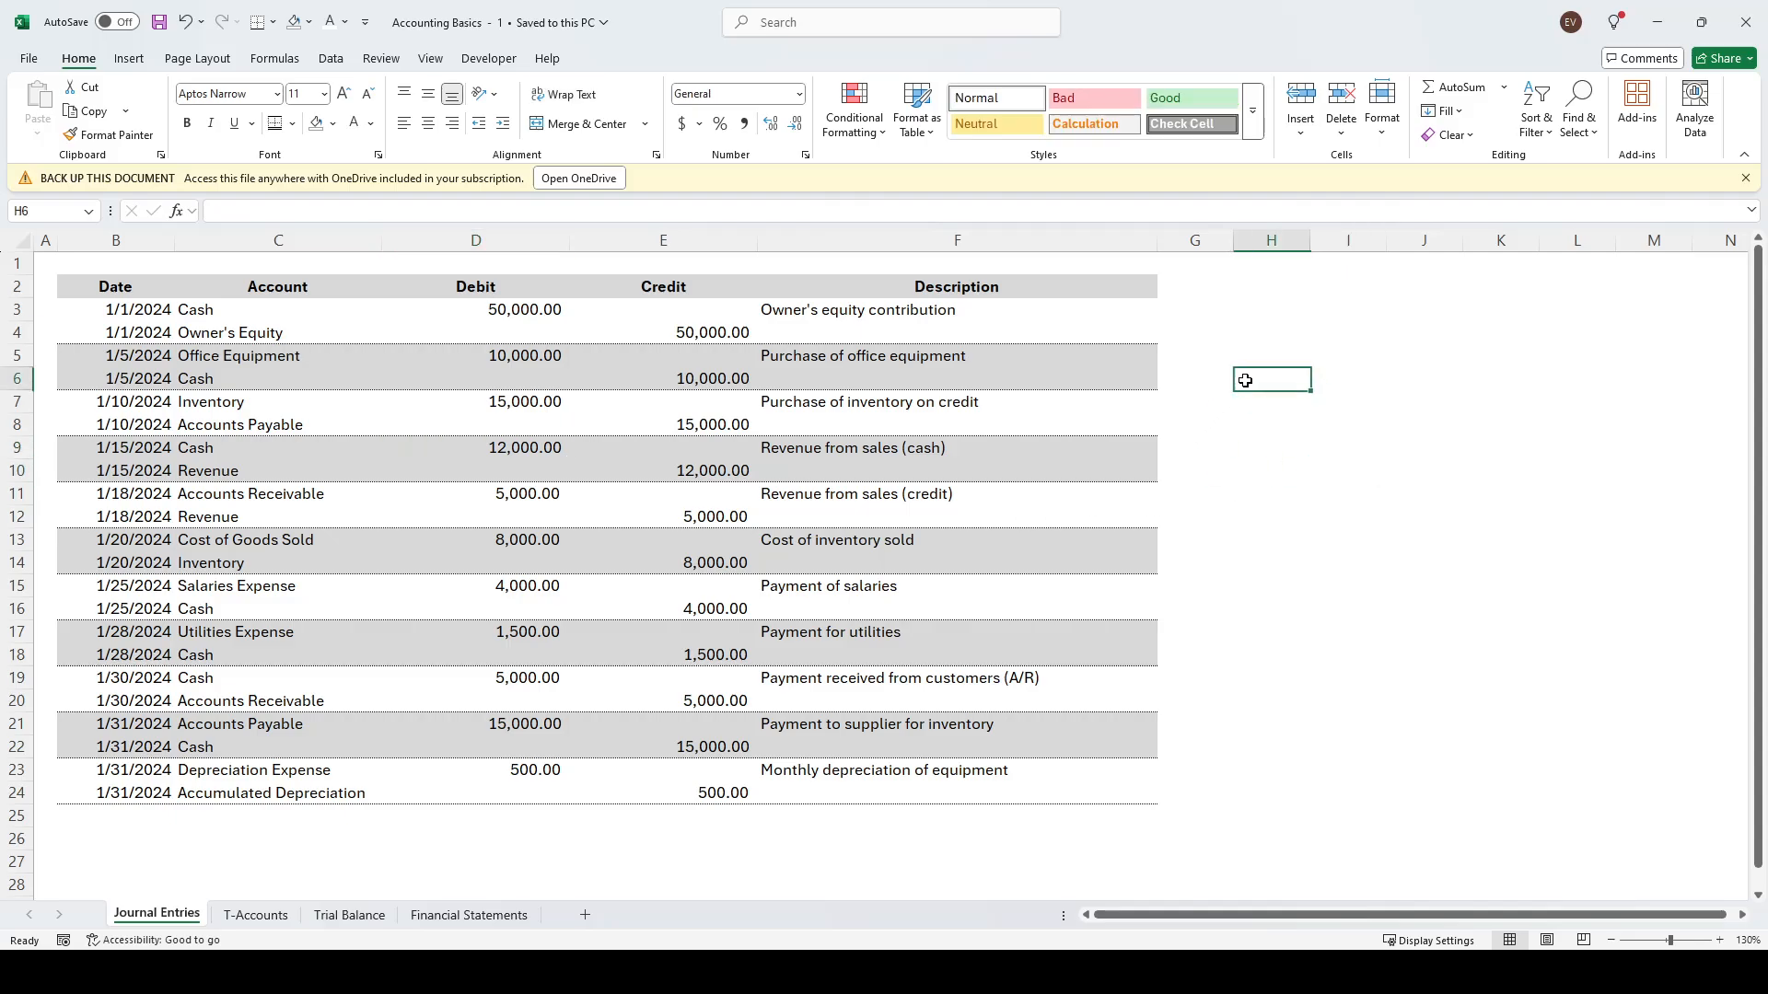
{"action": "left_click", "coordinate": [1298, 320]}
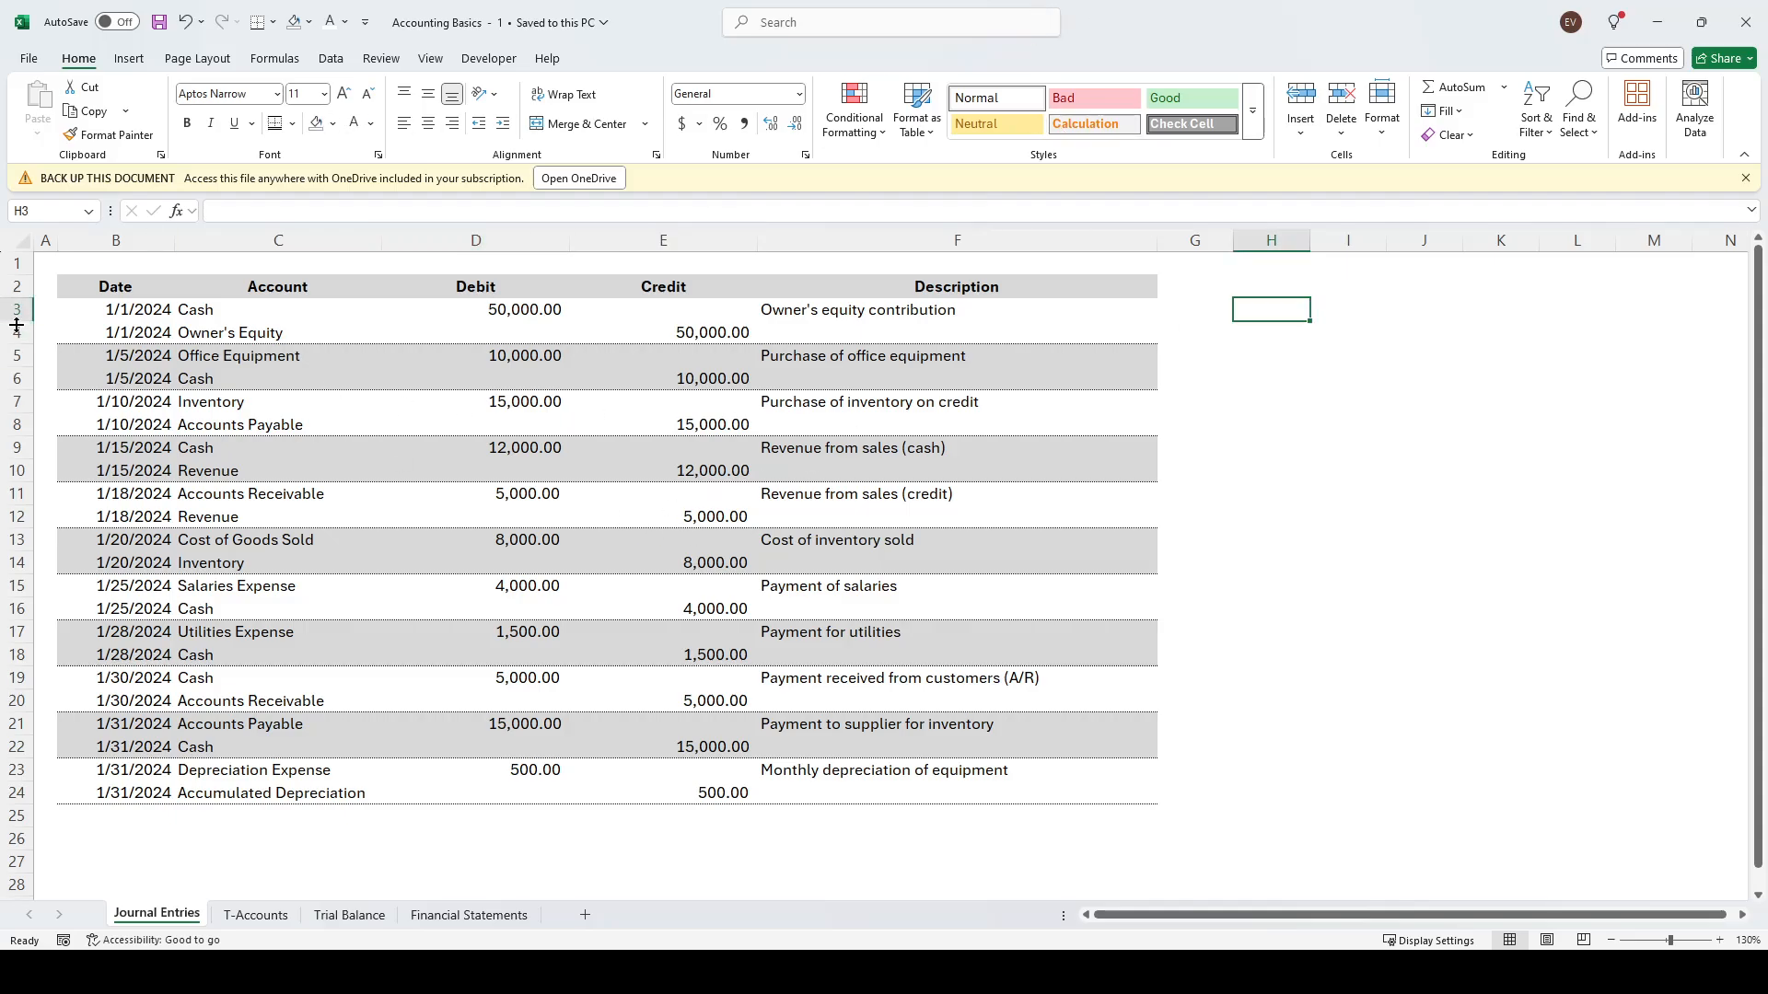
{"action": "left_click_drag", "start_coordinate": [112, 287], "coordinate": [983, 805]}
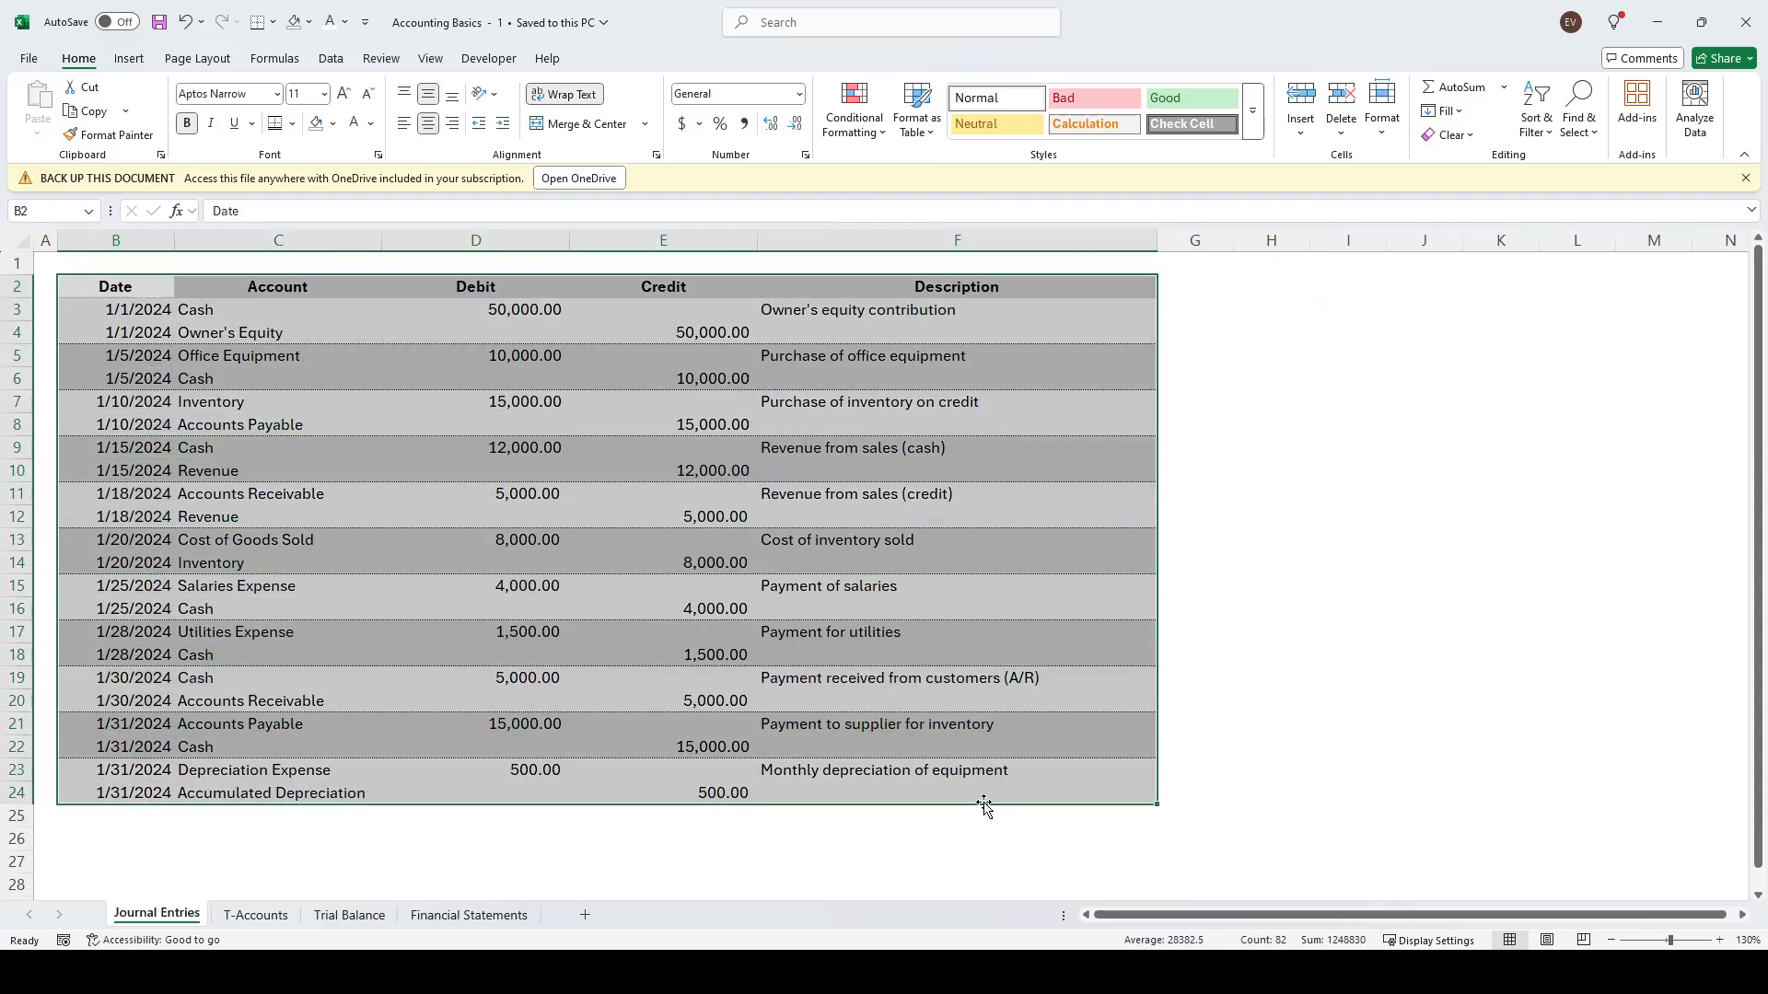
{"action": "left_click", "coordinate": [942, 839]}
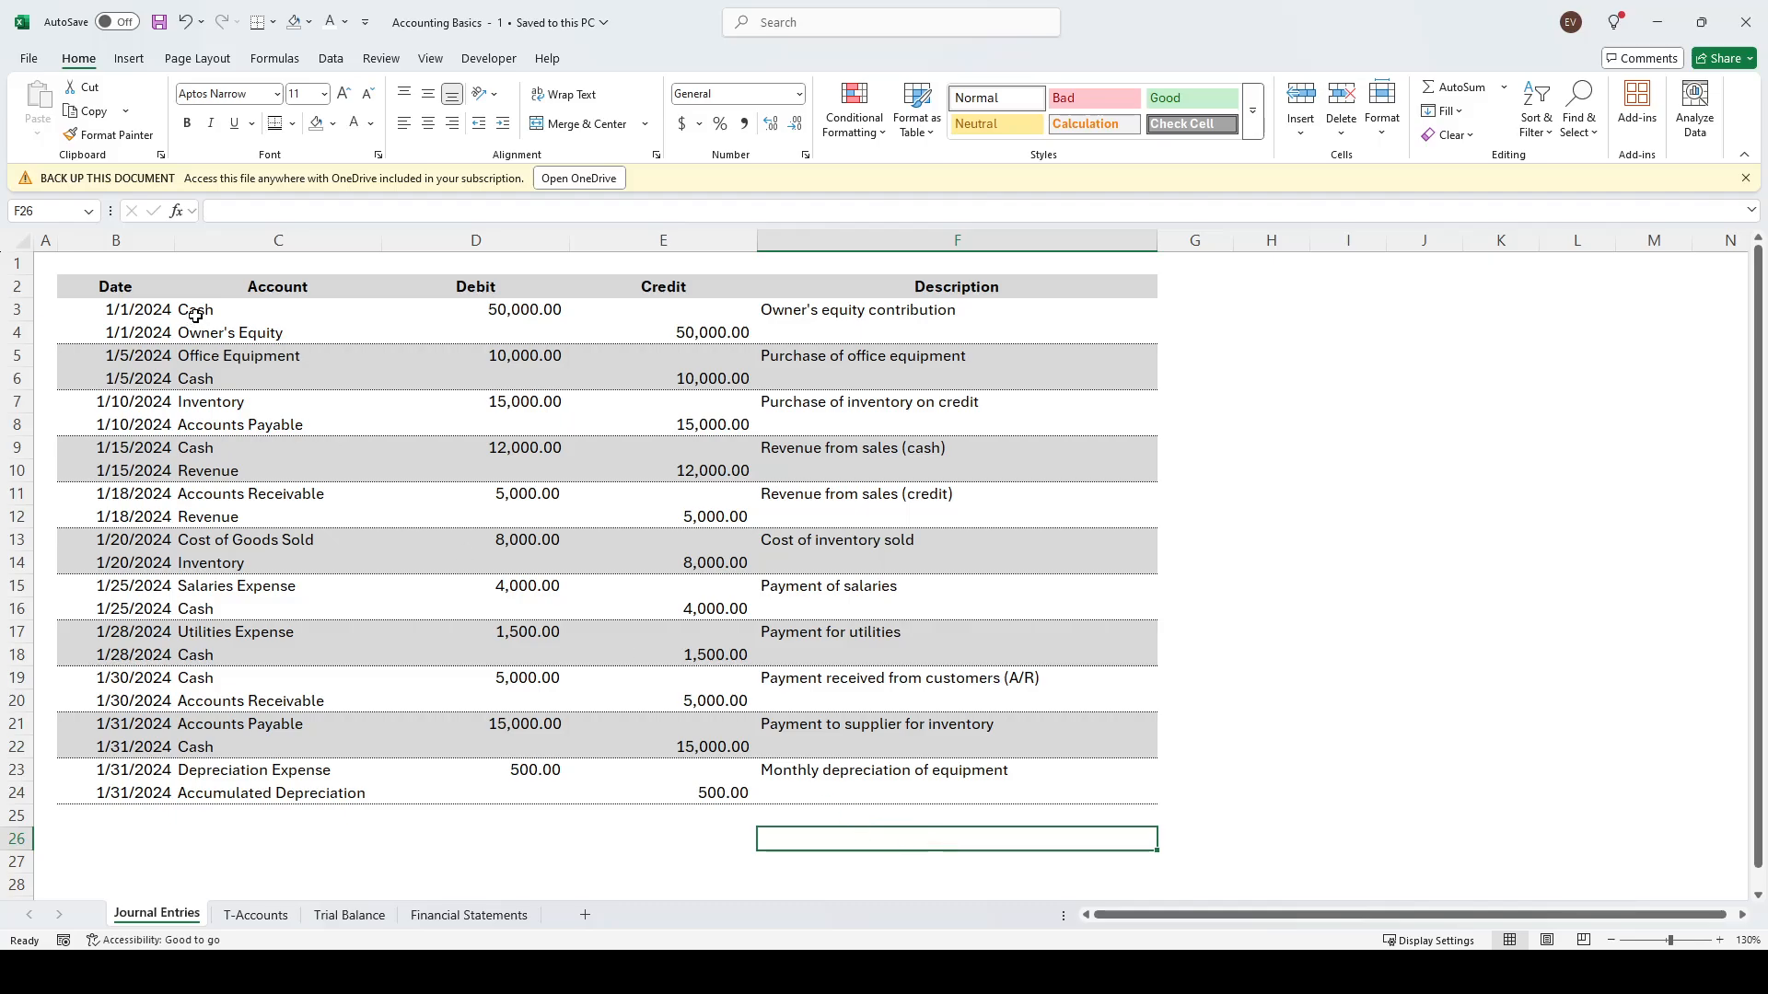
Examine the journal's Debit and Credit columns and compare both sides of the first entry
{"action": "left_click_drag", "start_coordinate": [252, 315], "coordinate": [958, 338]}
{"action": "left_click", "coordinate": [475, 244]}
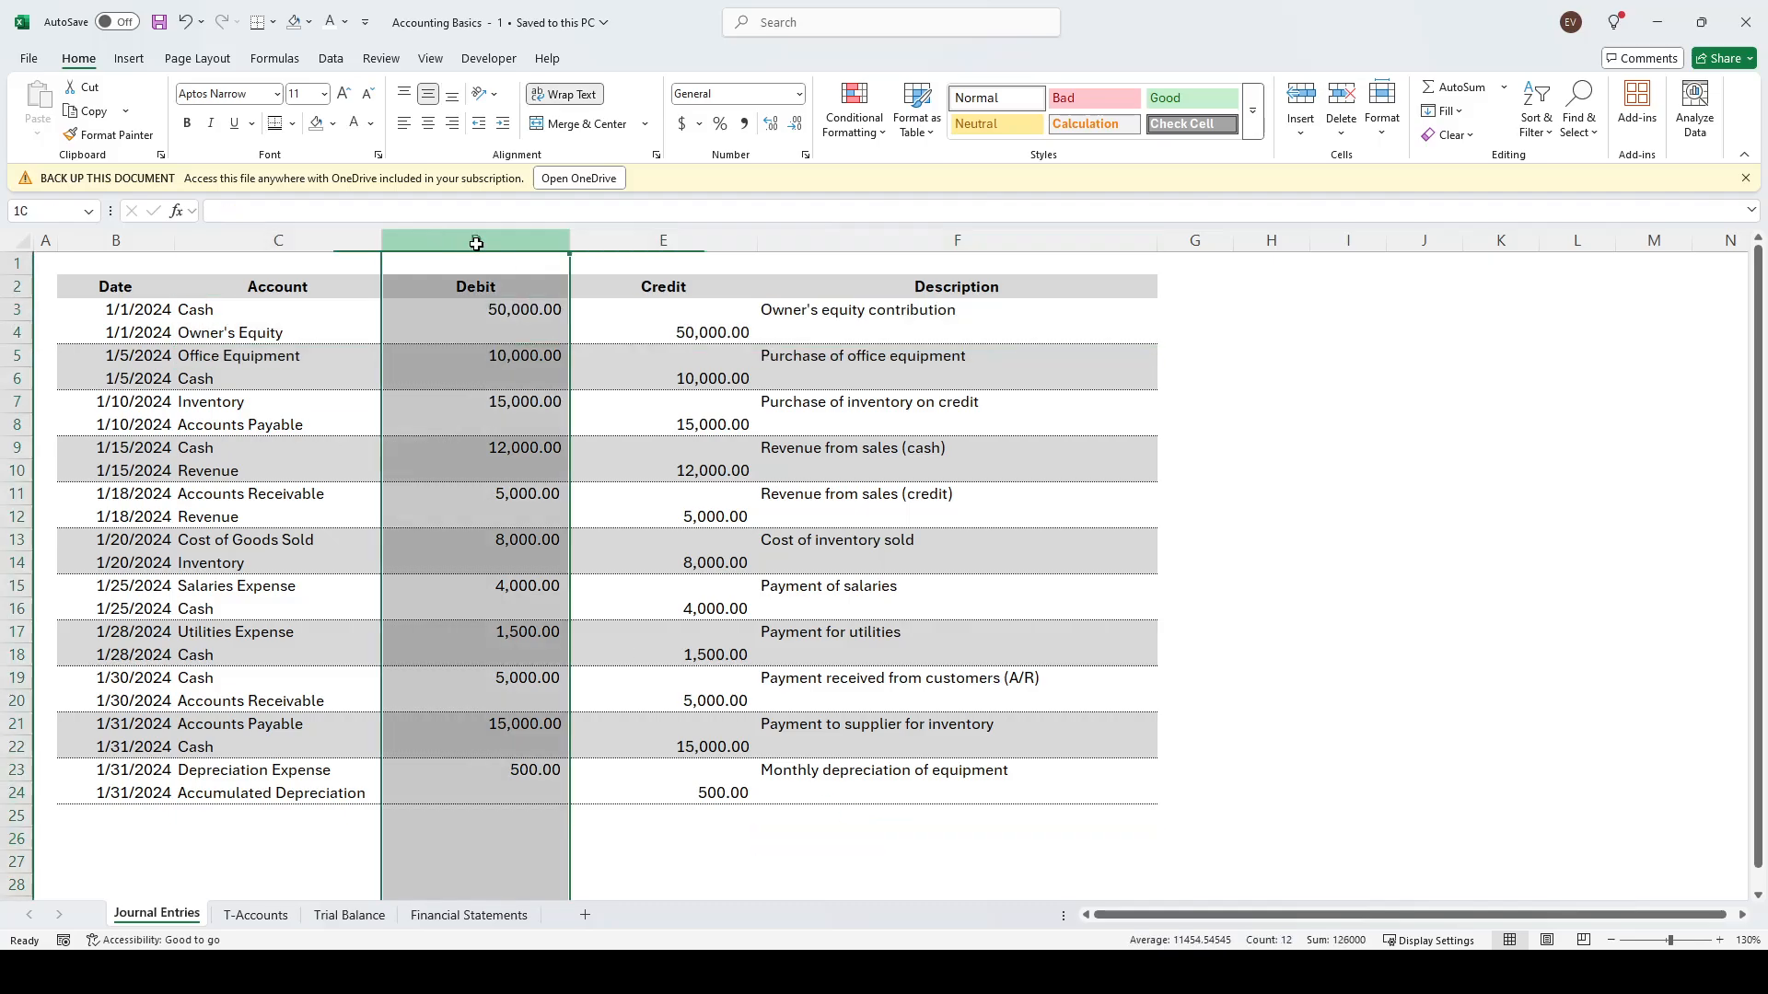
{"action": "left_click", "coordinate": [677, 247]}
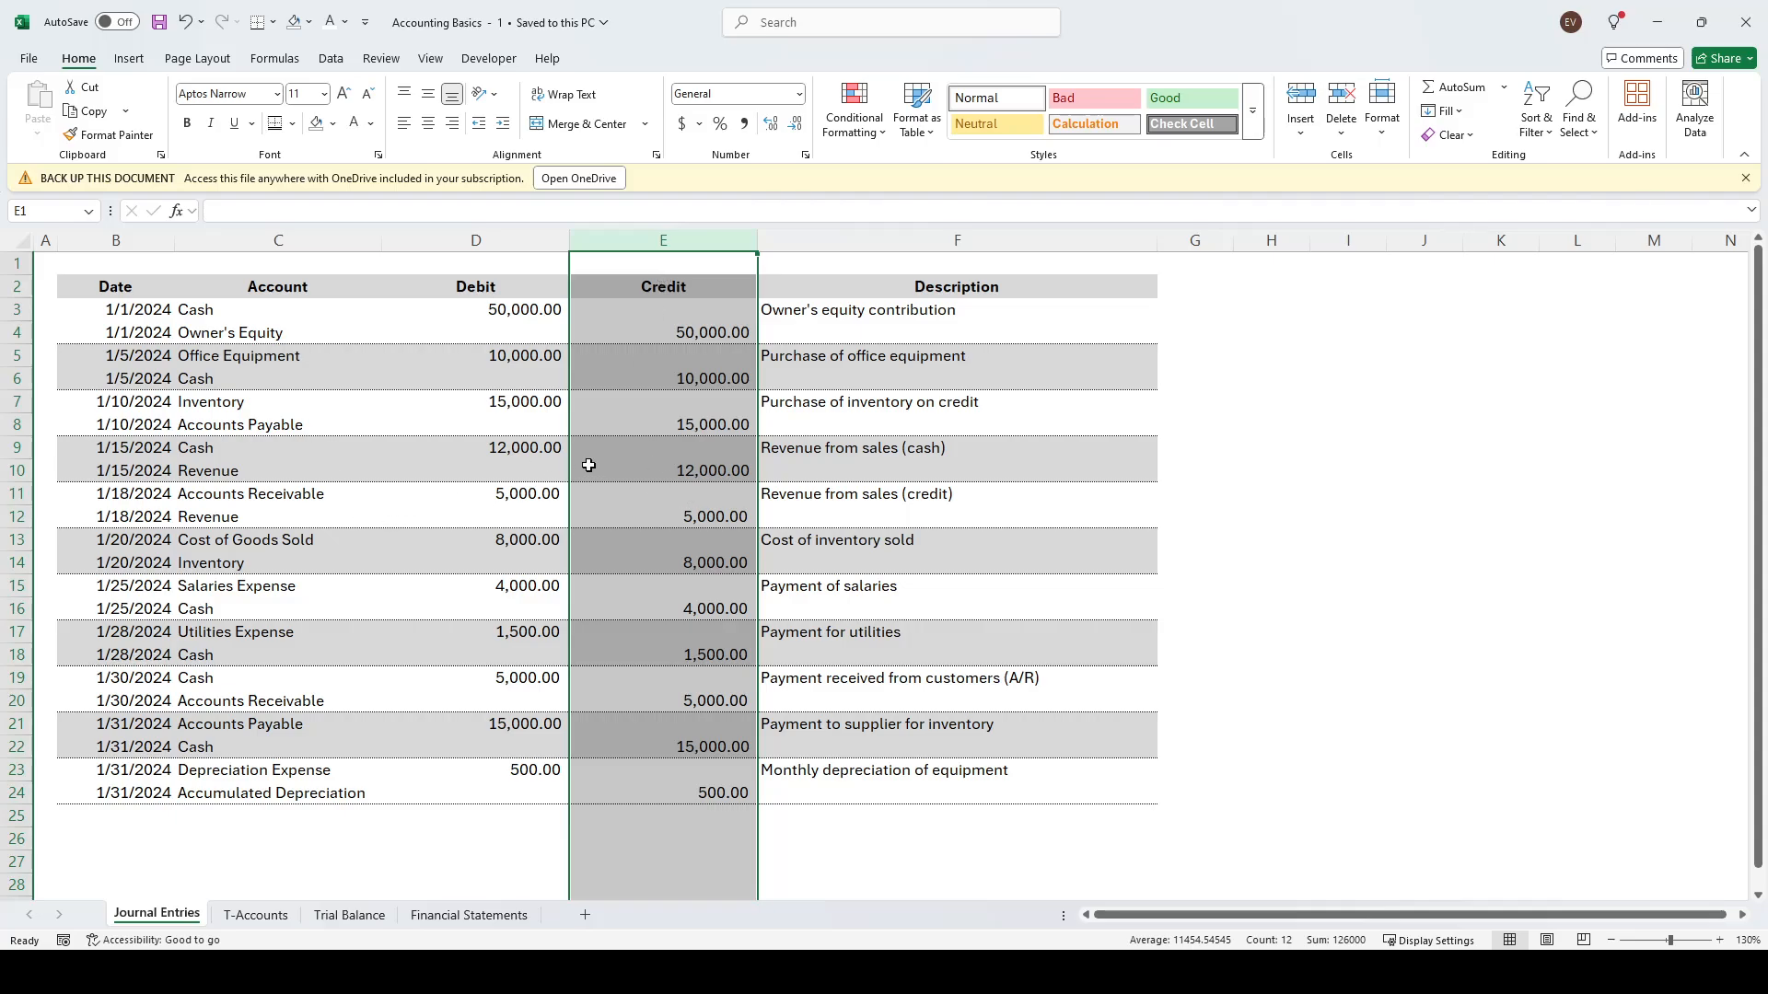
{"action": "left_click", "coordinate": [640, 425]}
{"action": "left_click", "coordinate": [491, 310]}
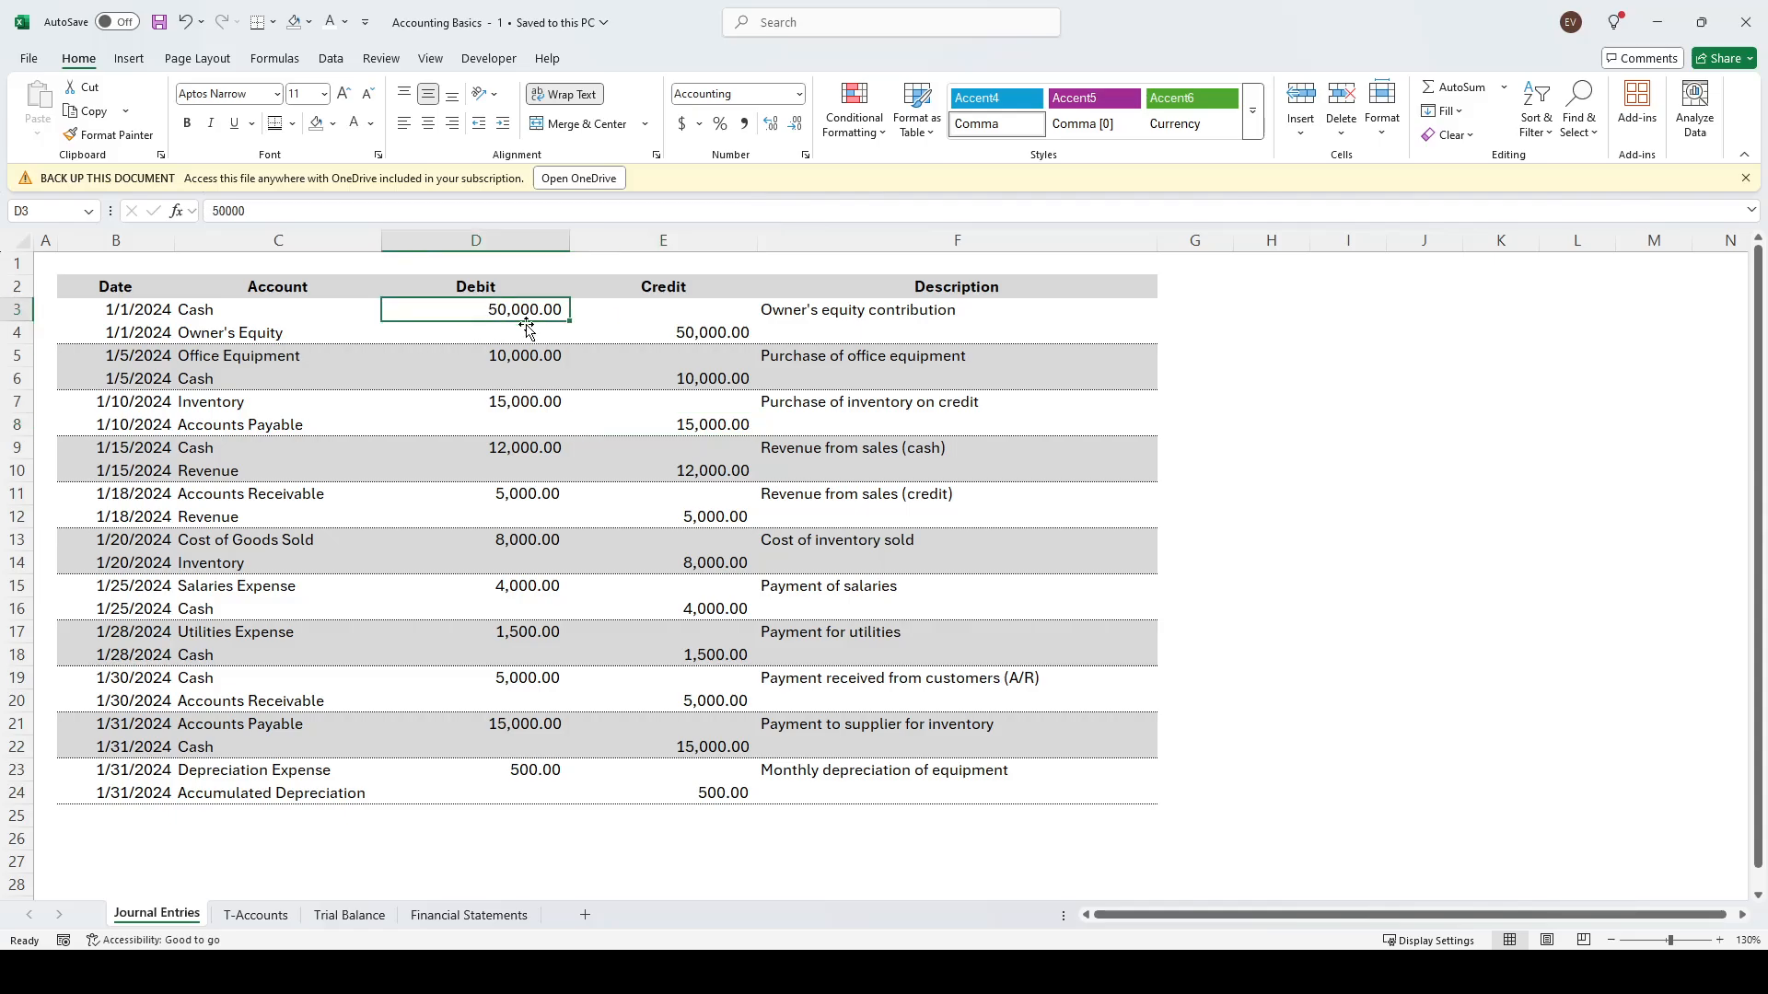
{"action": "left_click", "coordinate": [689, 333]}
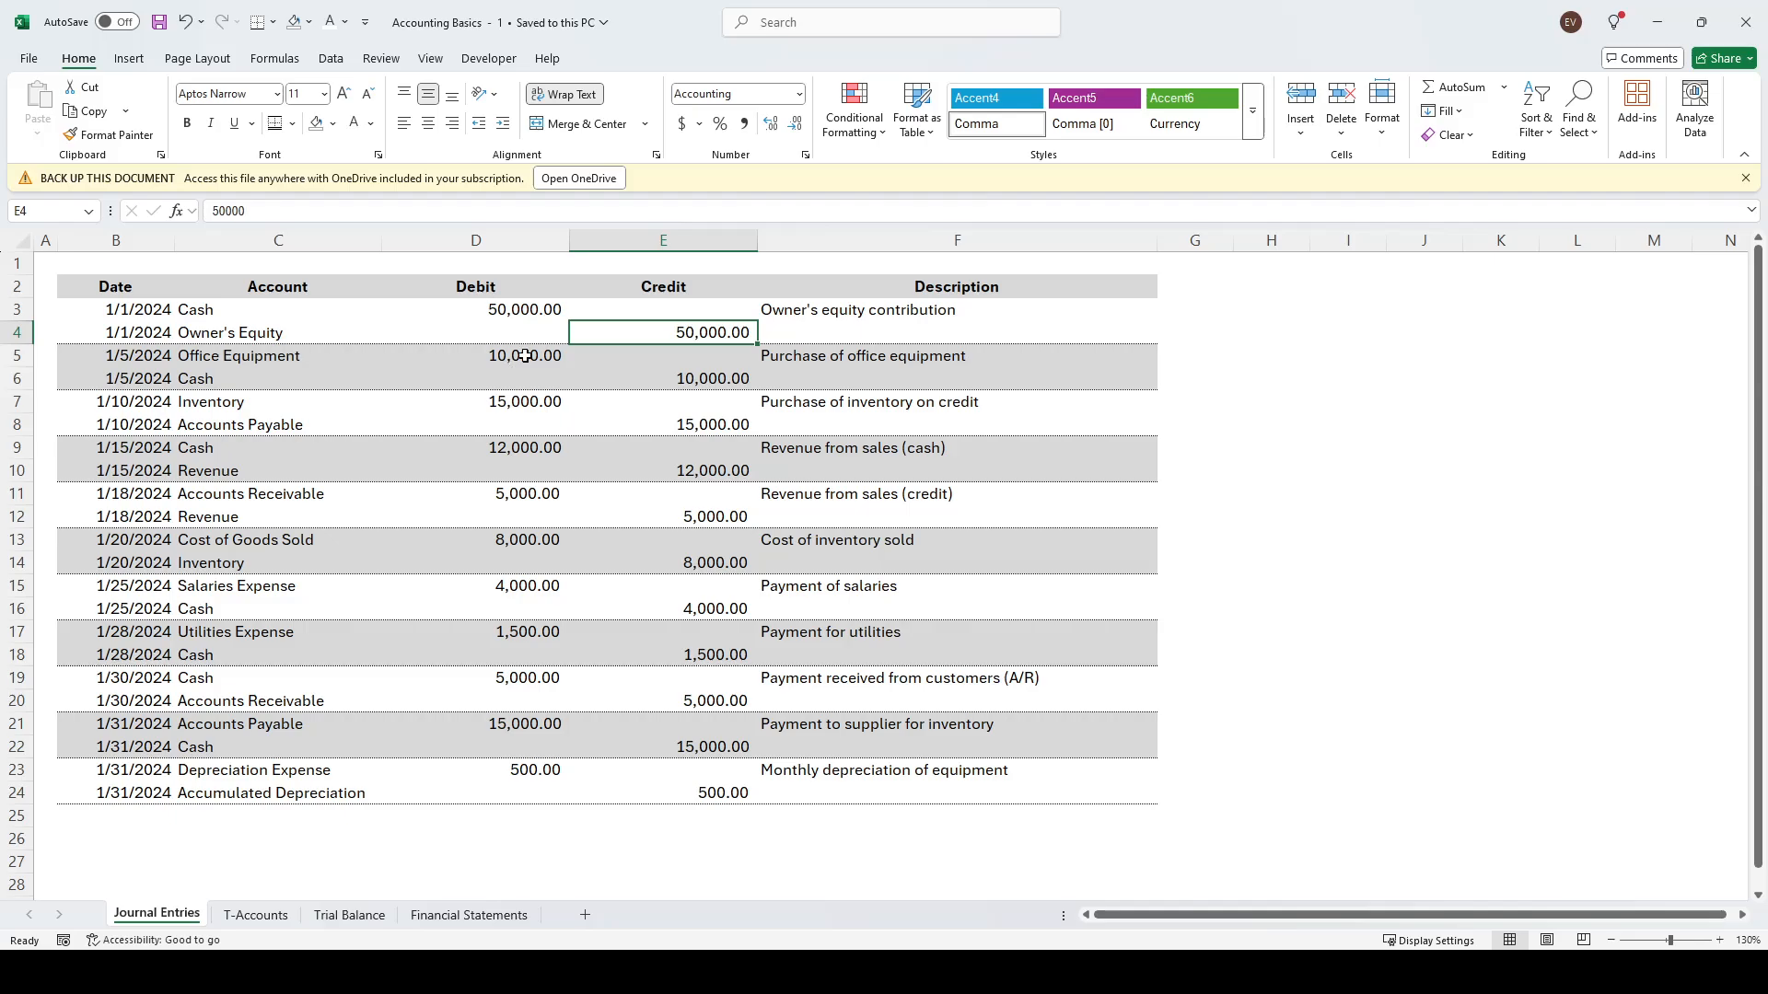
Return to the Financial Statements sheet and examine the balance check and the accounting equation A = L + E beside it
{"action": "key", "text": "ctrl+Page_Down"}
{"action": "key", "text": "ctrl+Page_Down"}
{"action": "key", "text": "ctrl+Page_Down"}
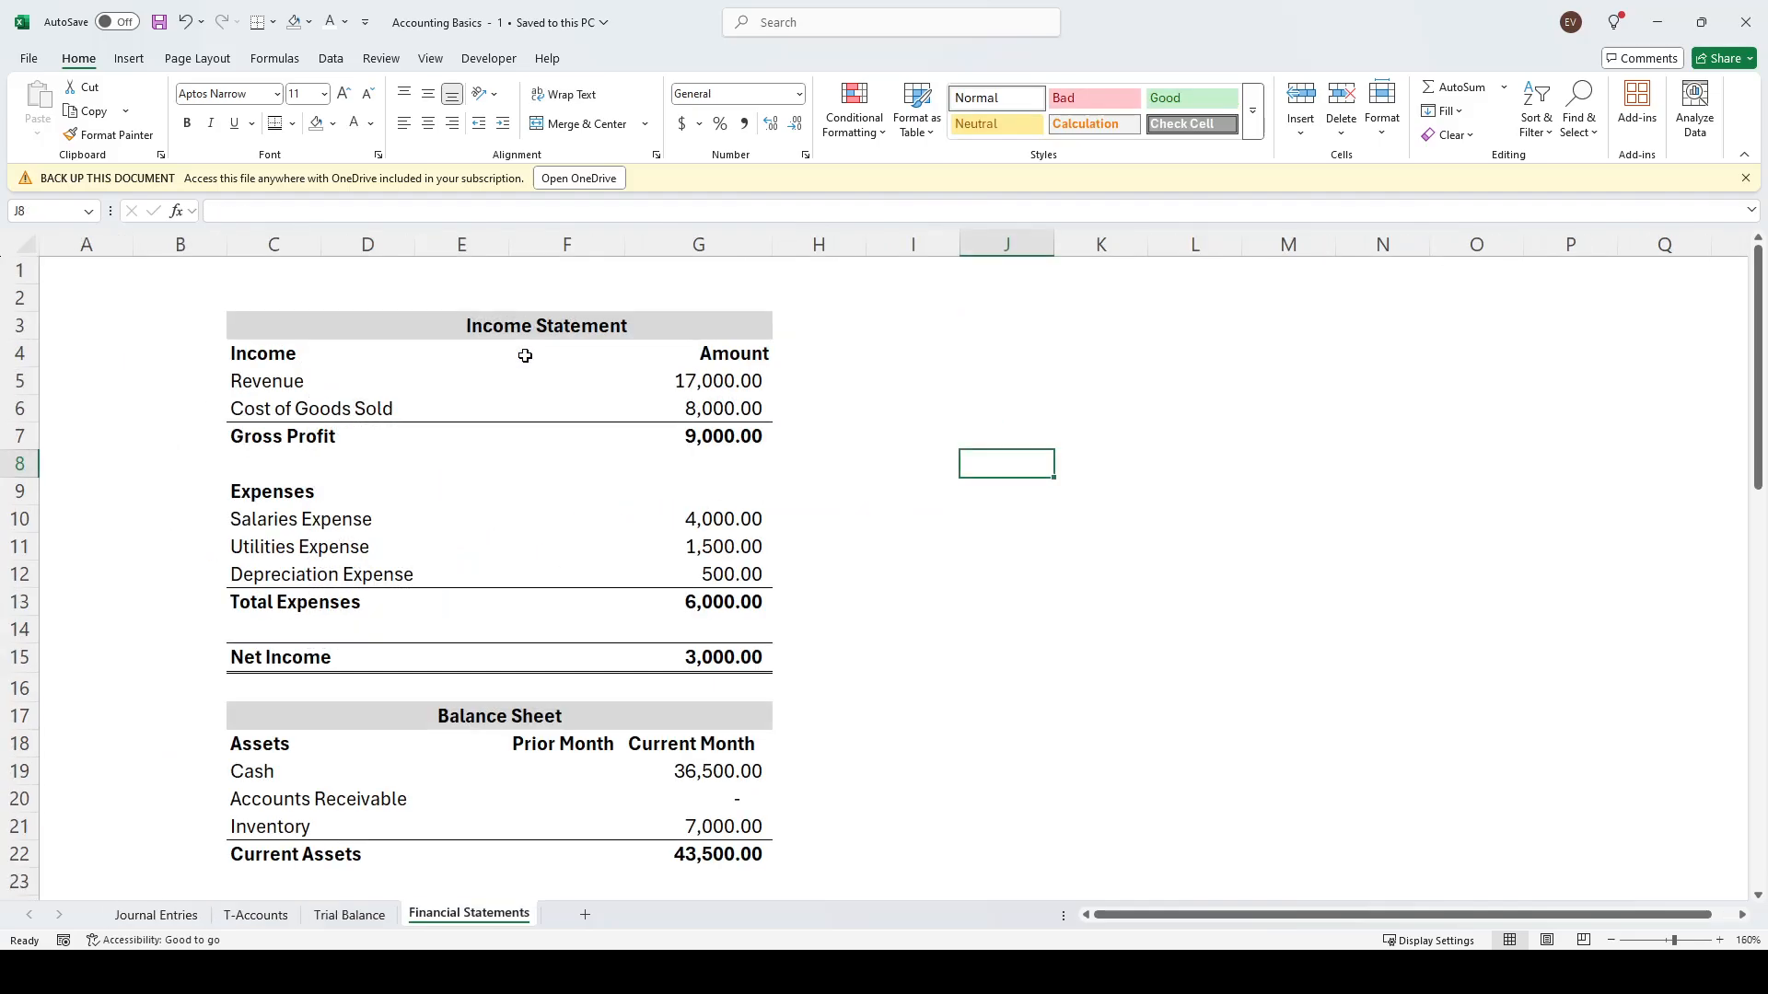
{"action": "left_click", "coordinate": [988, 575]}
{"action": "scroll", "coordinate": [874, 530], "scroll_direction": "down", "scroll_amount": 3}
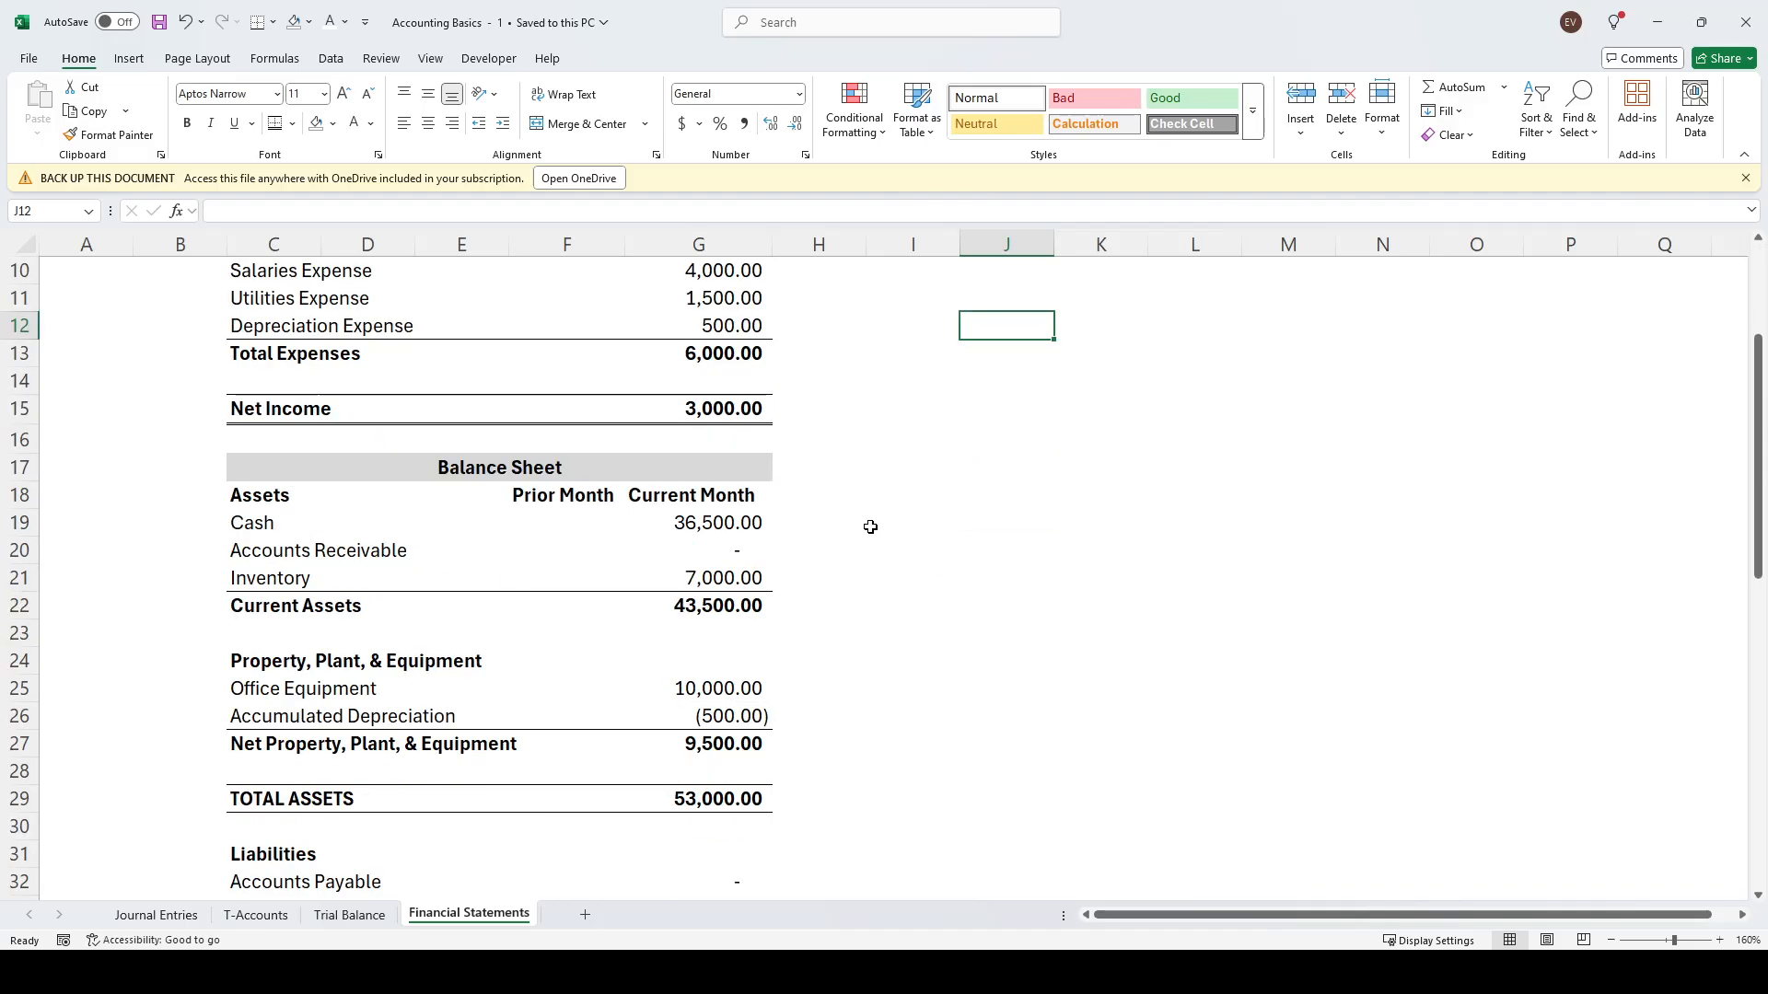
{"action": "scroll", "coordinate": [921, 492], "scroll_direction": "down", "scroll_amount": 3}
{"action": "scroll", "coordinate": [934, 455], "scroll_direction": "down", "scroll_amount": 4}
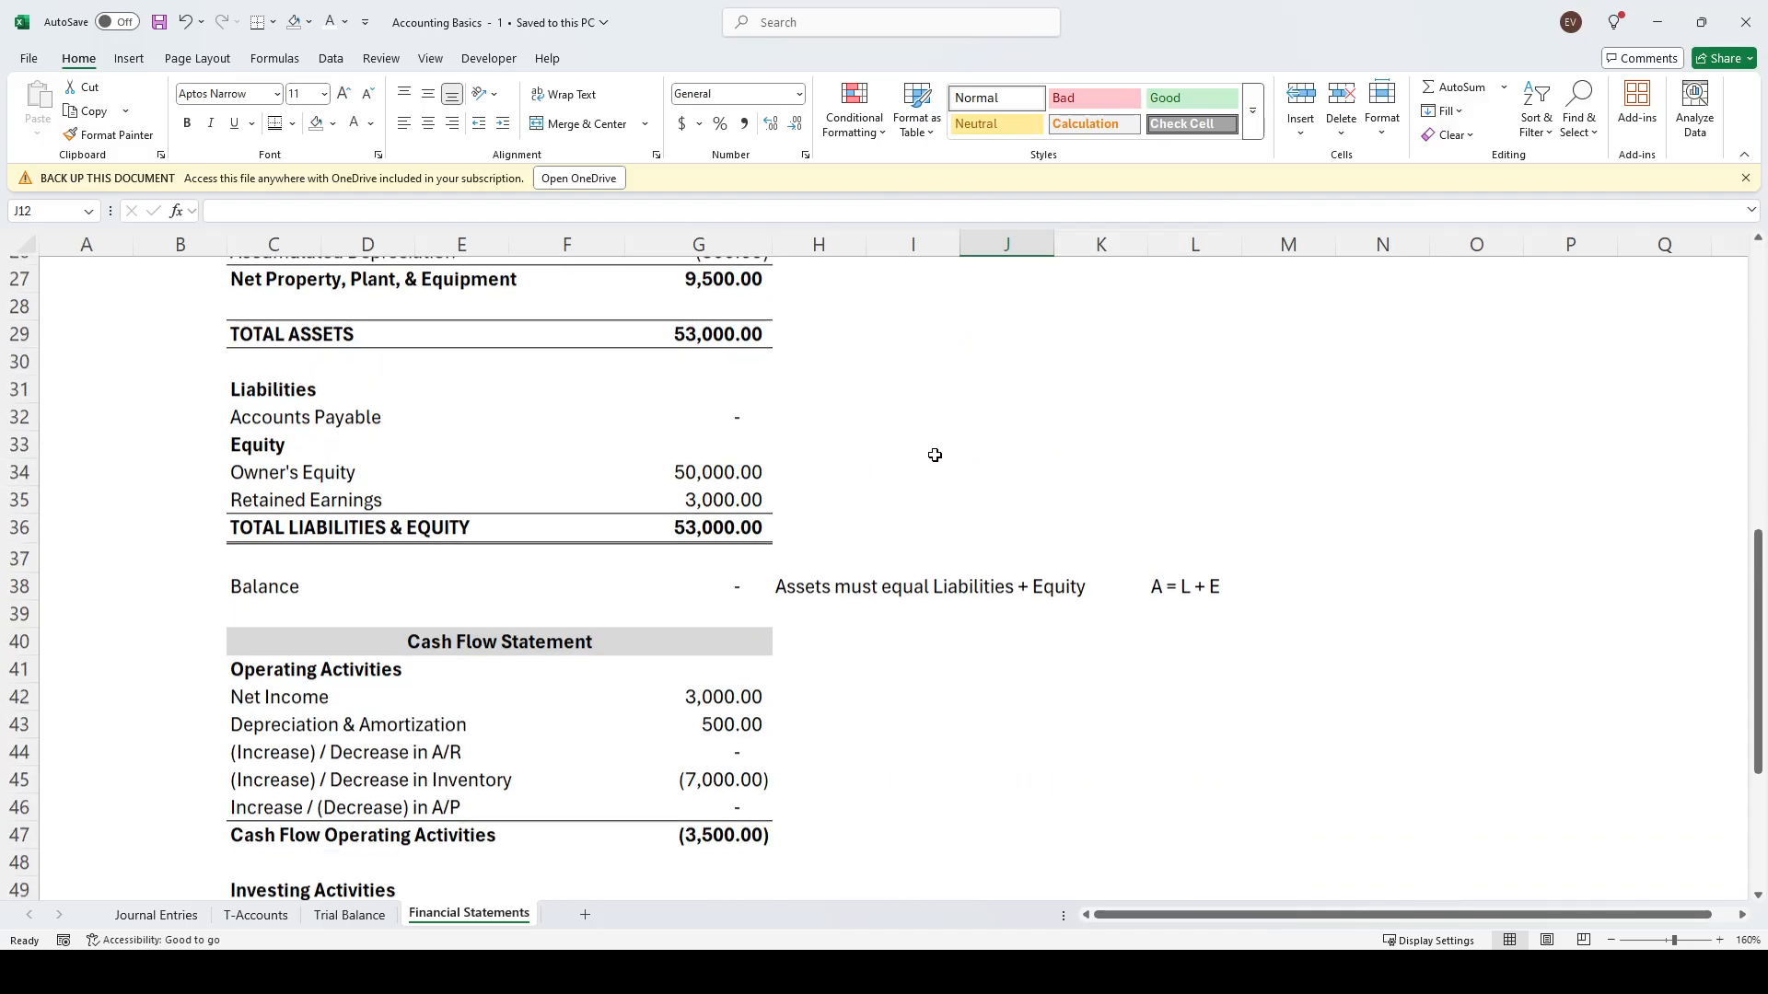
{"action": "left_click", "coordinate": [921, 581]}
{"action": "left_click", "coordinate": [818, 476]}
{"action": "left_click", "coordinate": [993, 378]}
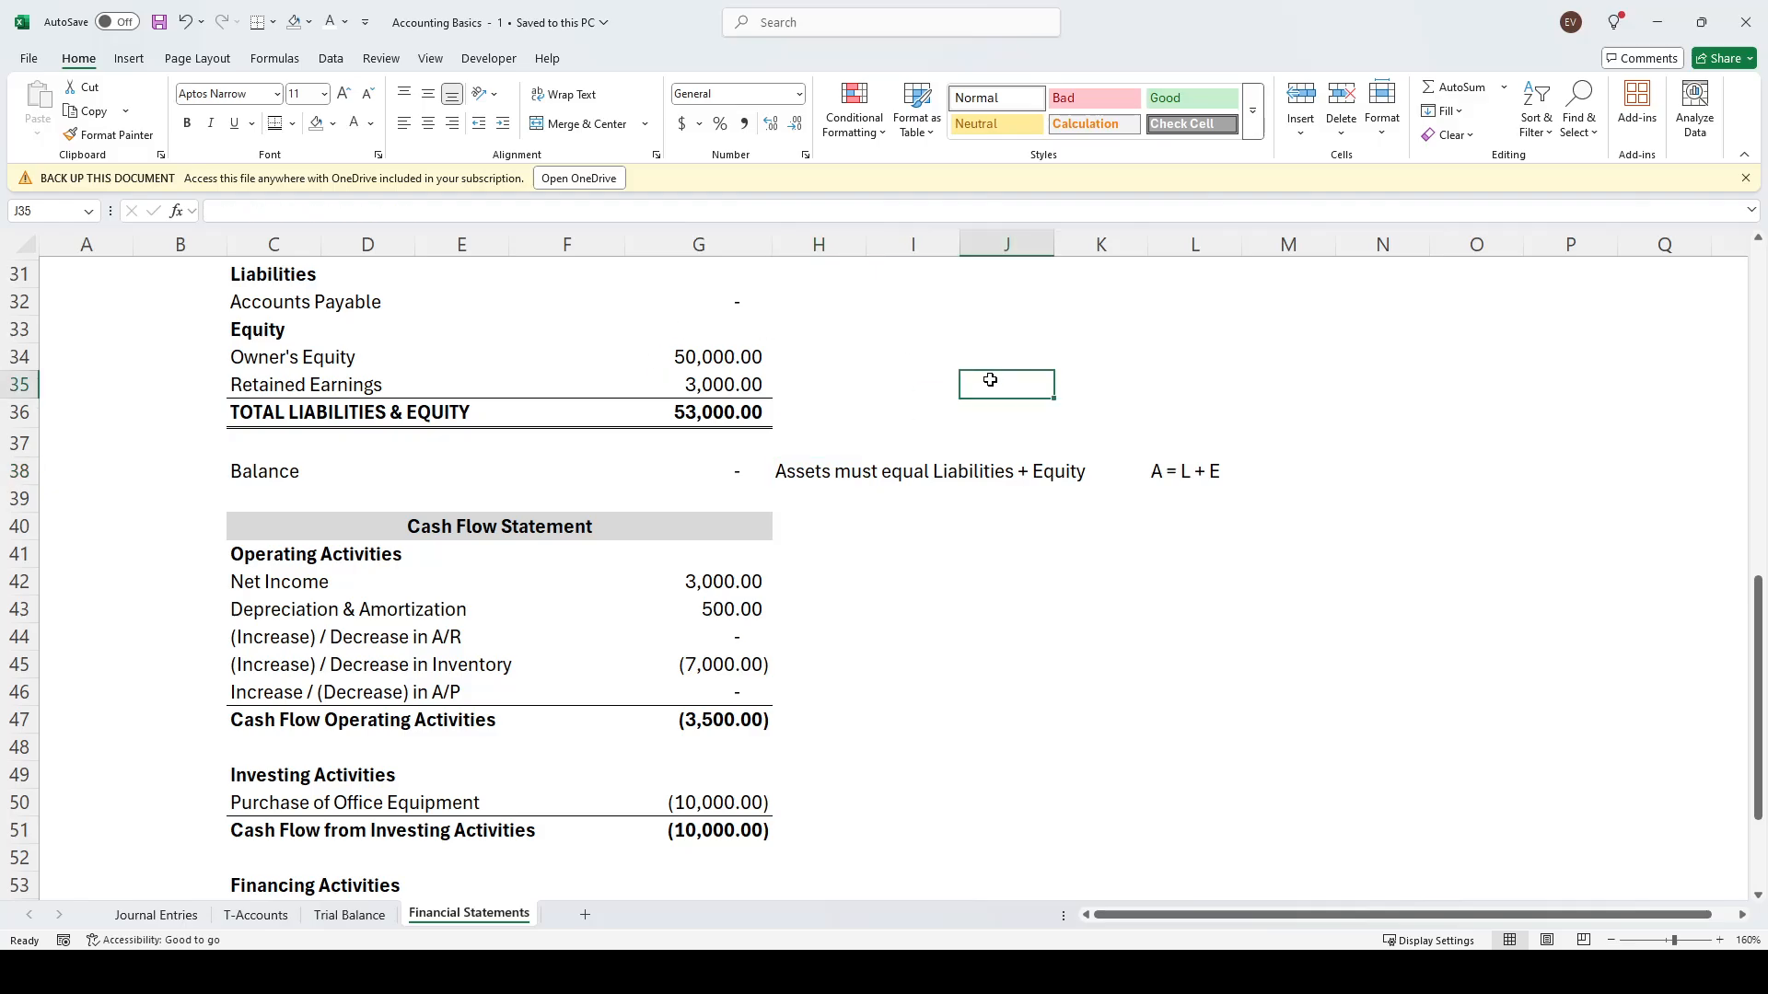
{"action": "left_click", "coordinate": [1005, 470]}
{"action": "left_click", "coordinate": [1160, 523]}
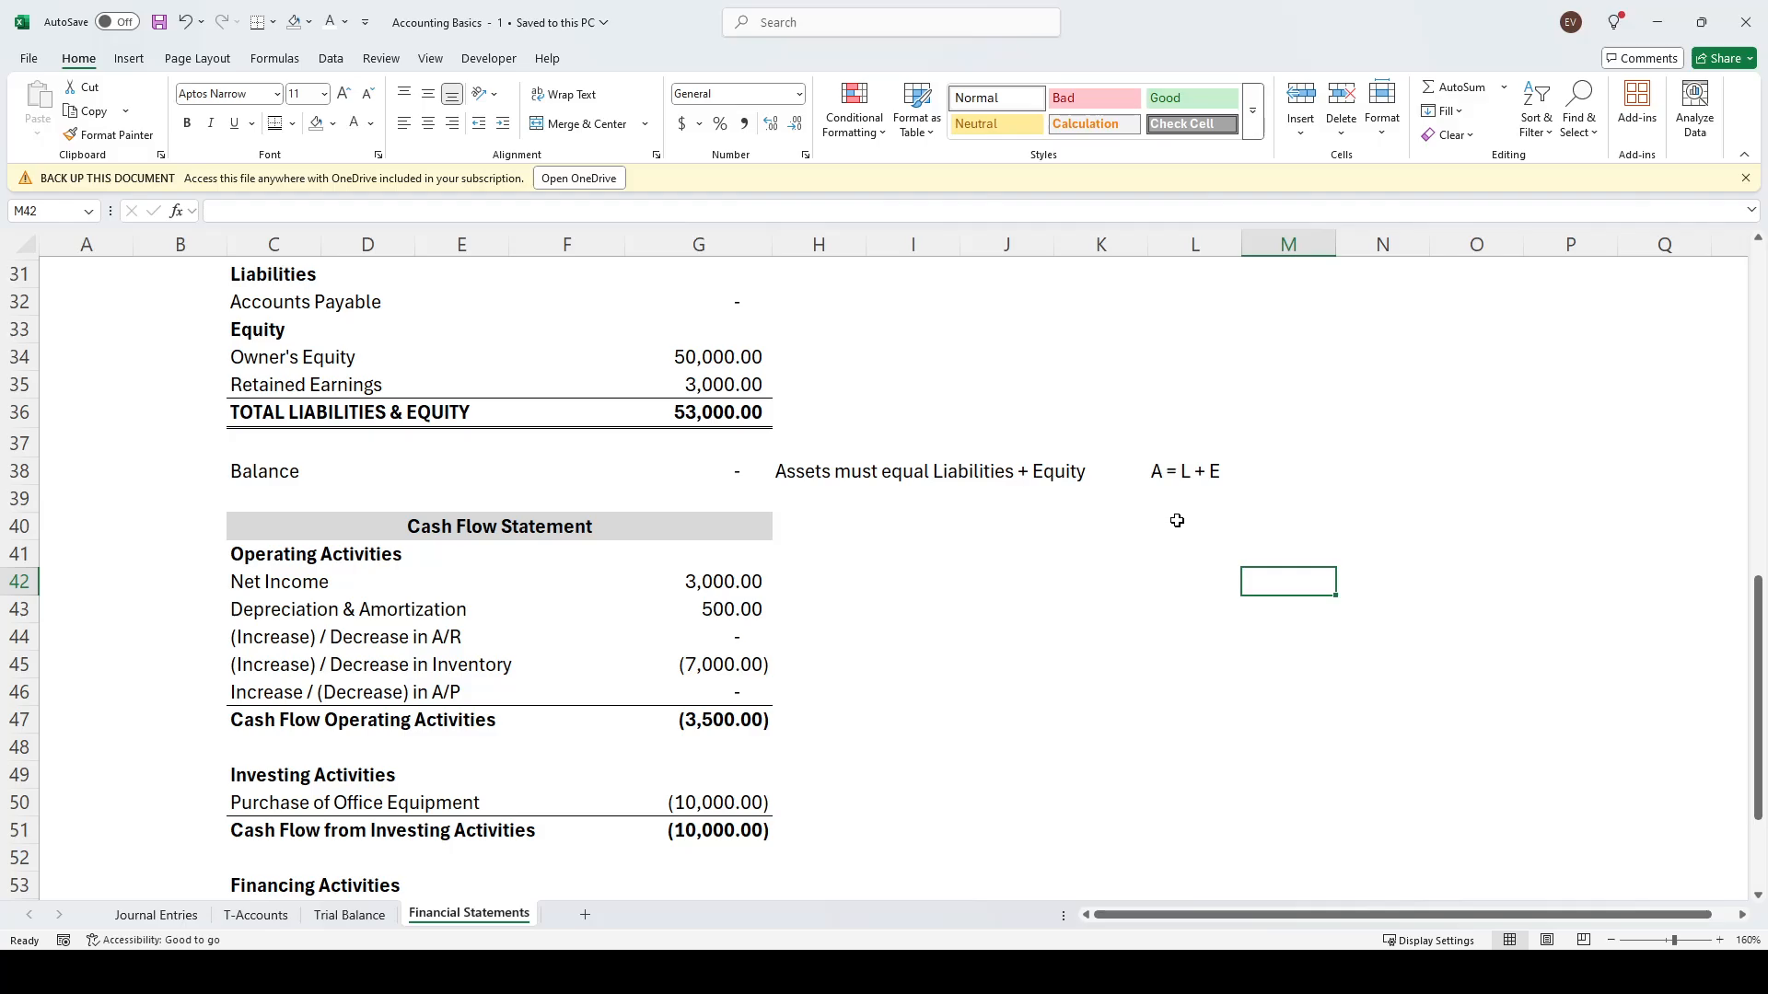
{"action": "left_click", "coordinate": [1182, 474]}
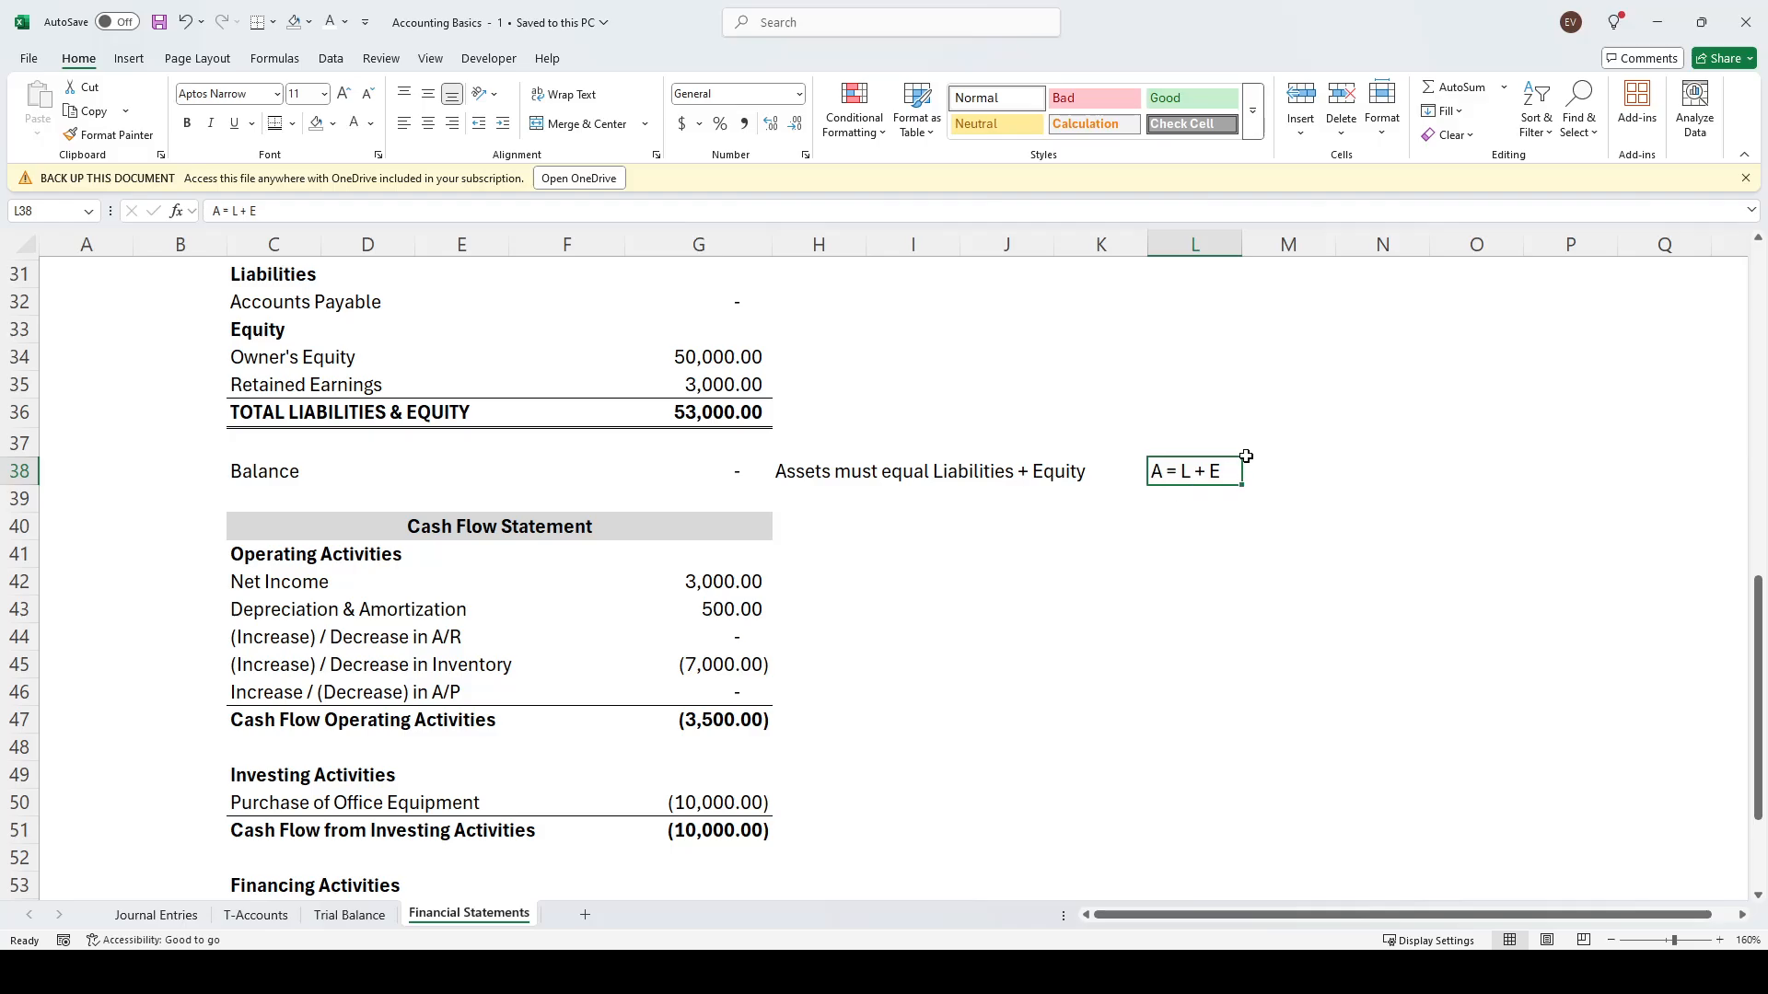
Go back to the Journal Entries sheet and examine the description and debit amount of the owner's equity contribution
{"action": "key", "text": "ctrl+Page_Up"}
{"action": "key", "text": "ctrl+Page_Up"}
{"action": "key", "text": "ctrl+Page_Up"}
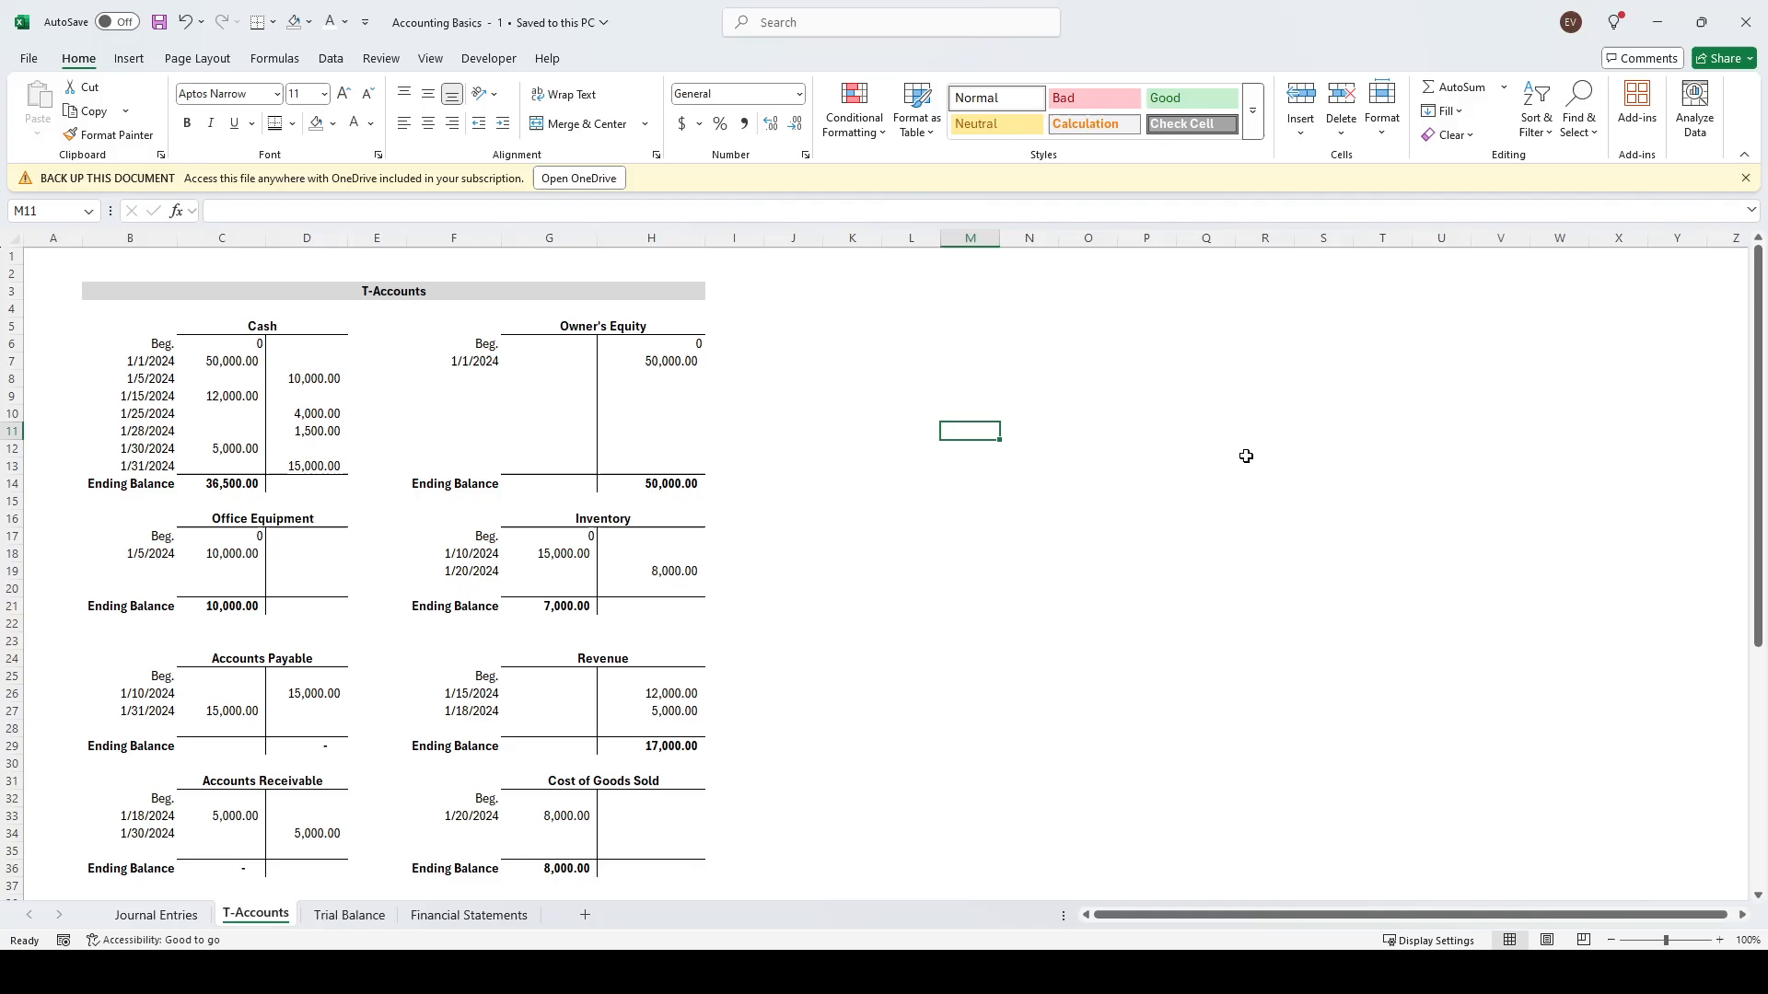
{"action": "left_click", "coordinate": [1326, 498]}
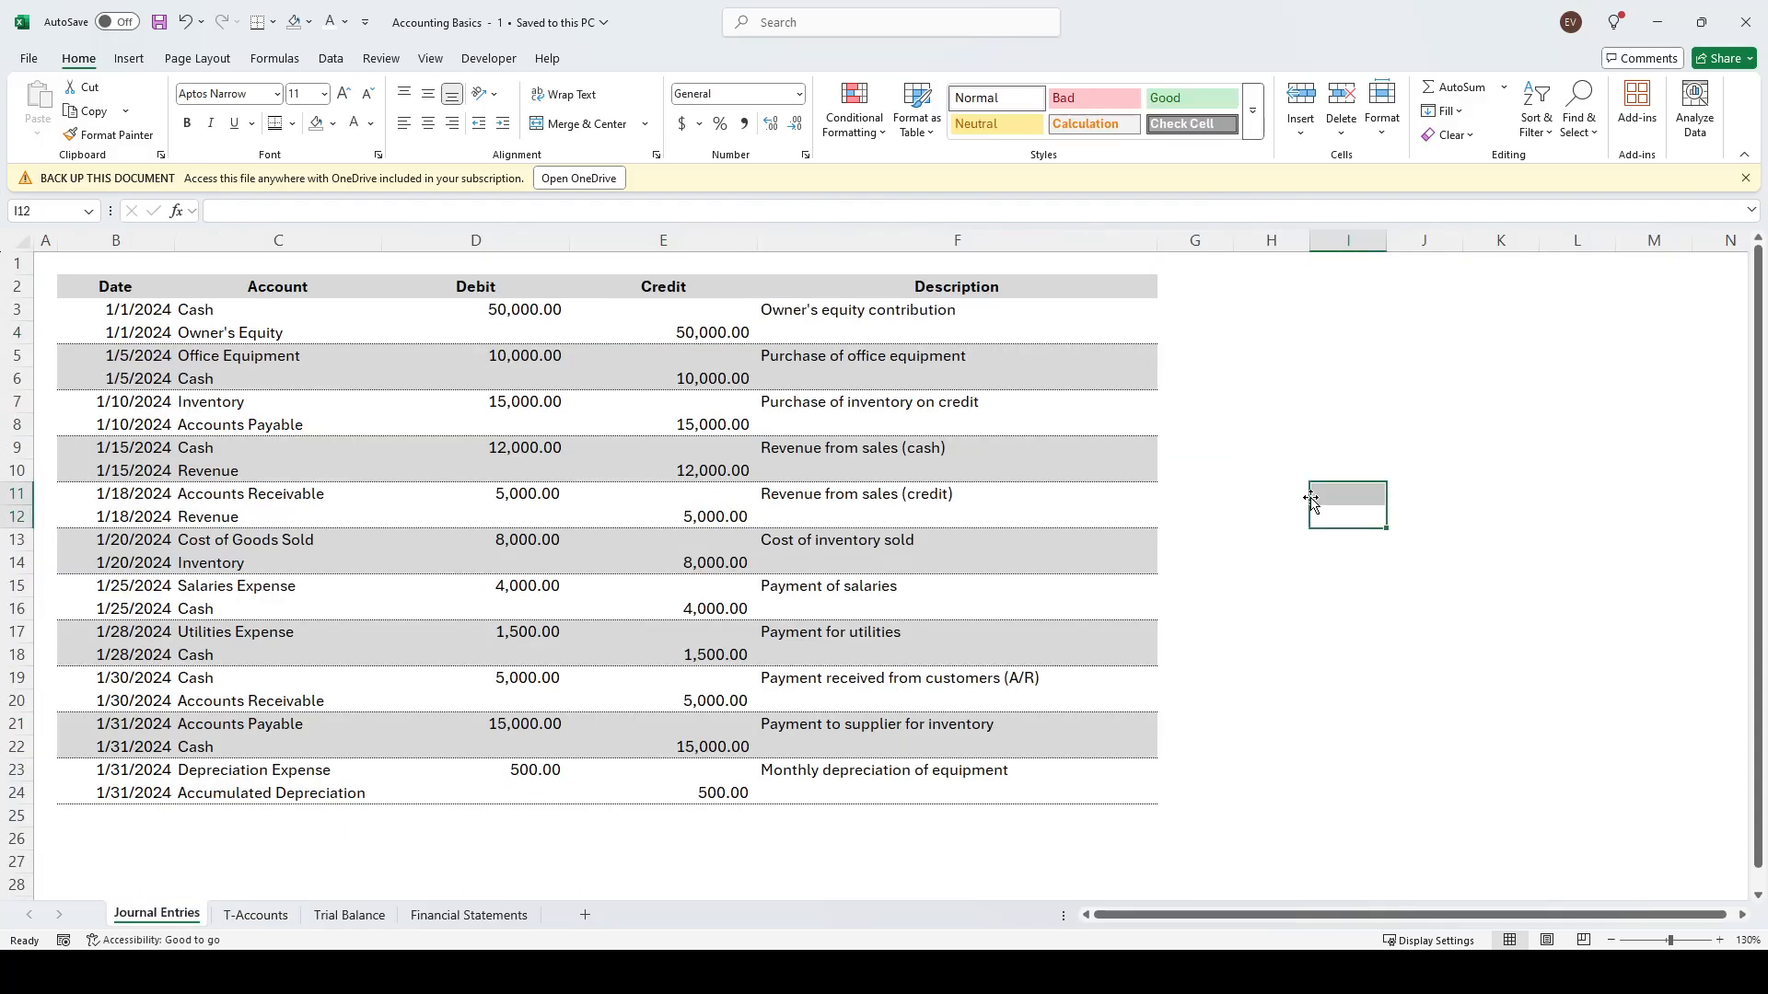
{"action": "left_click", "coordinate": [1412, 642]}
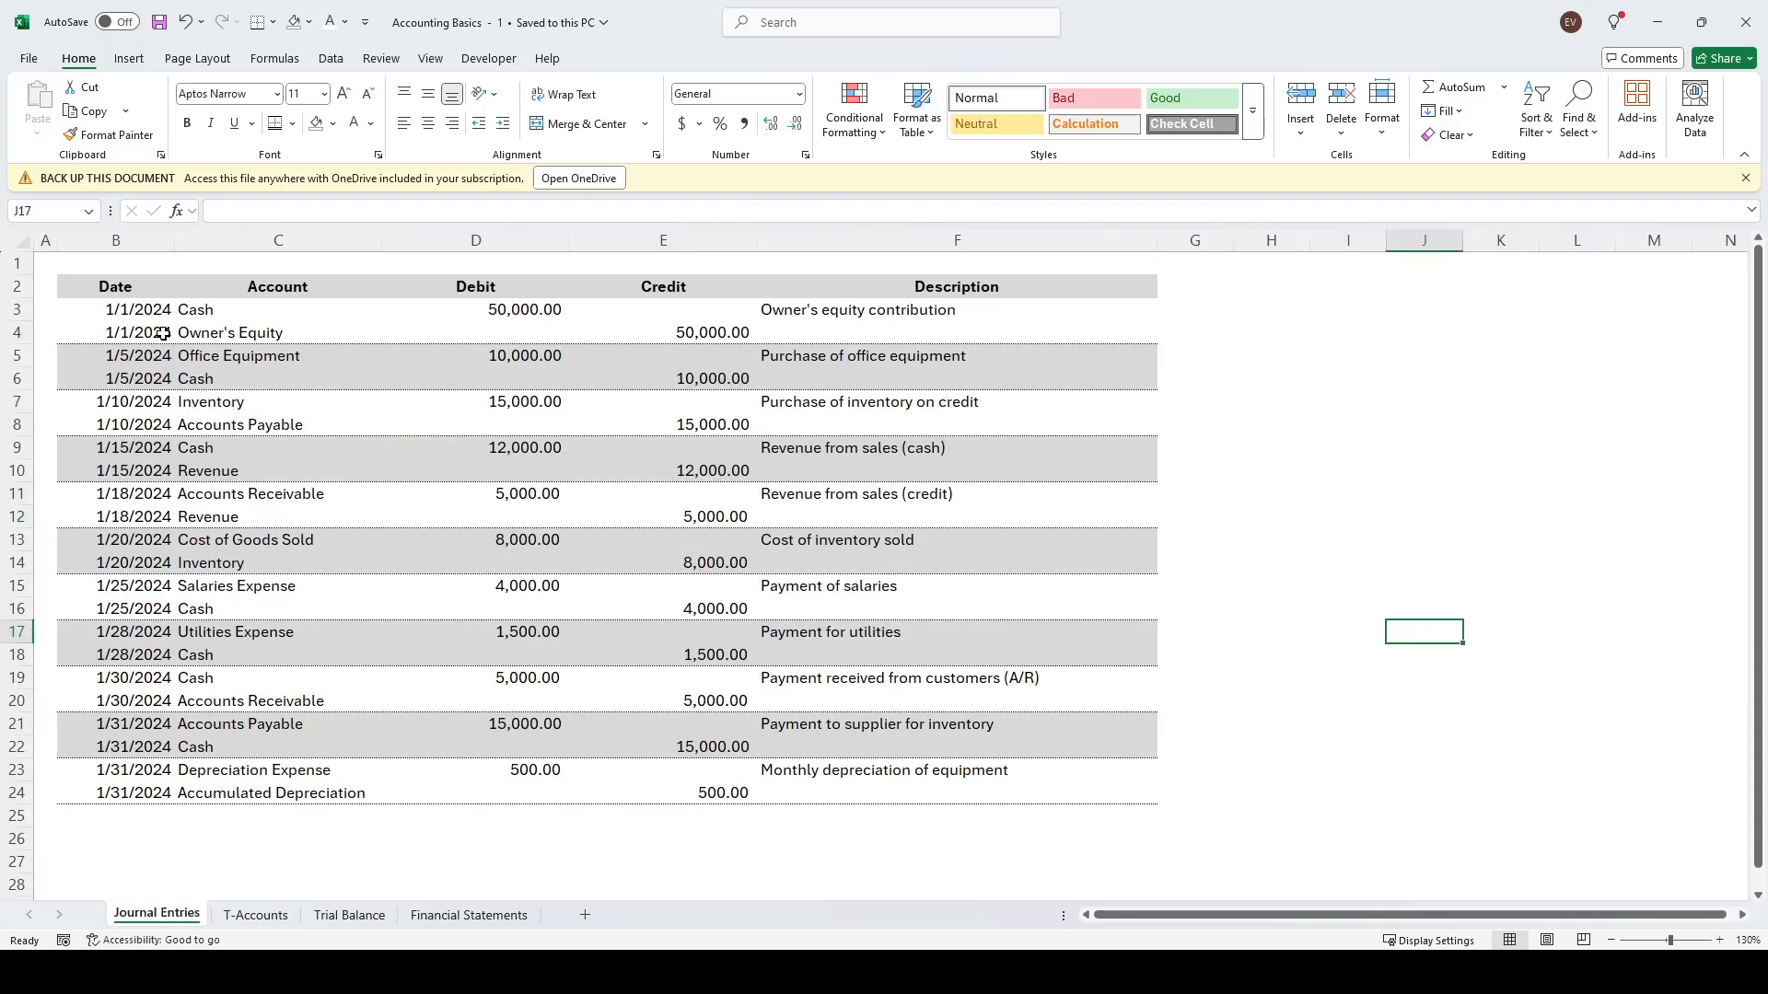
{"action": "left_click_drag", "start_coordinate": [790, 322], "coordinate": [826, 306]}
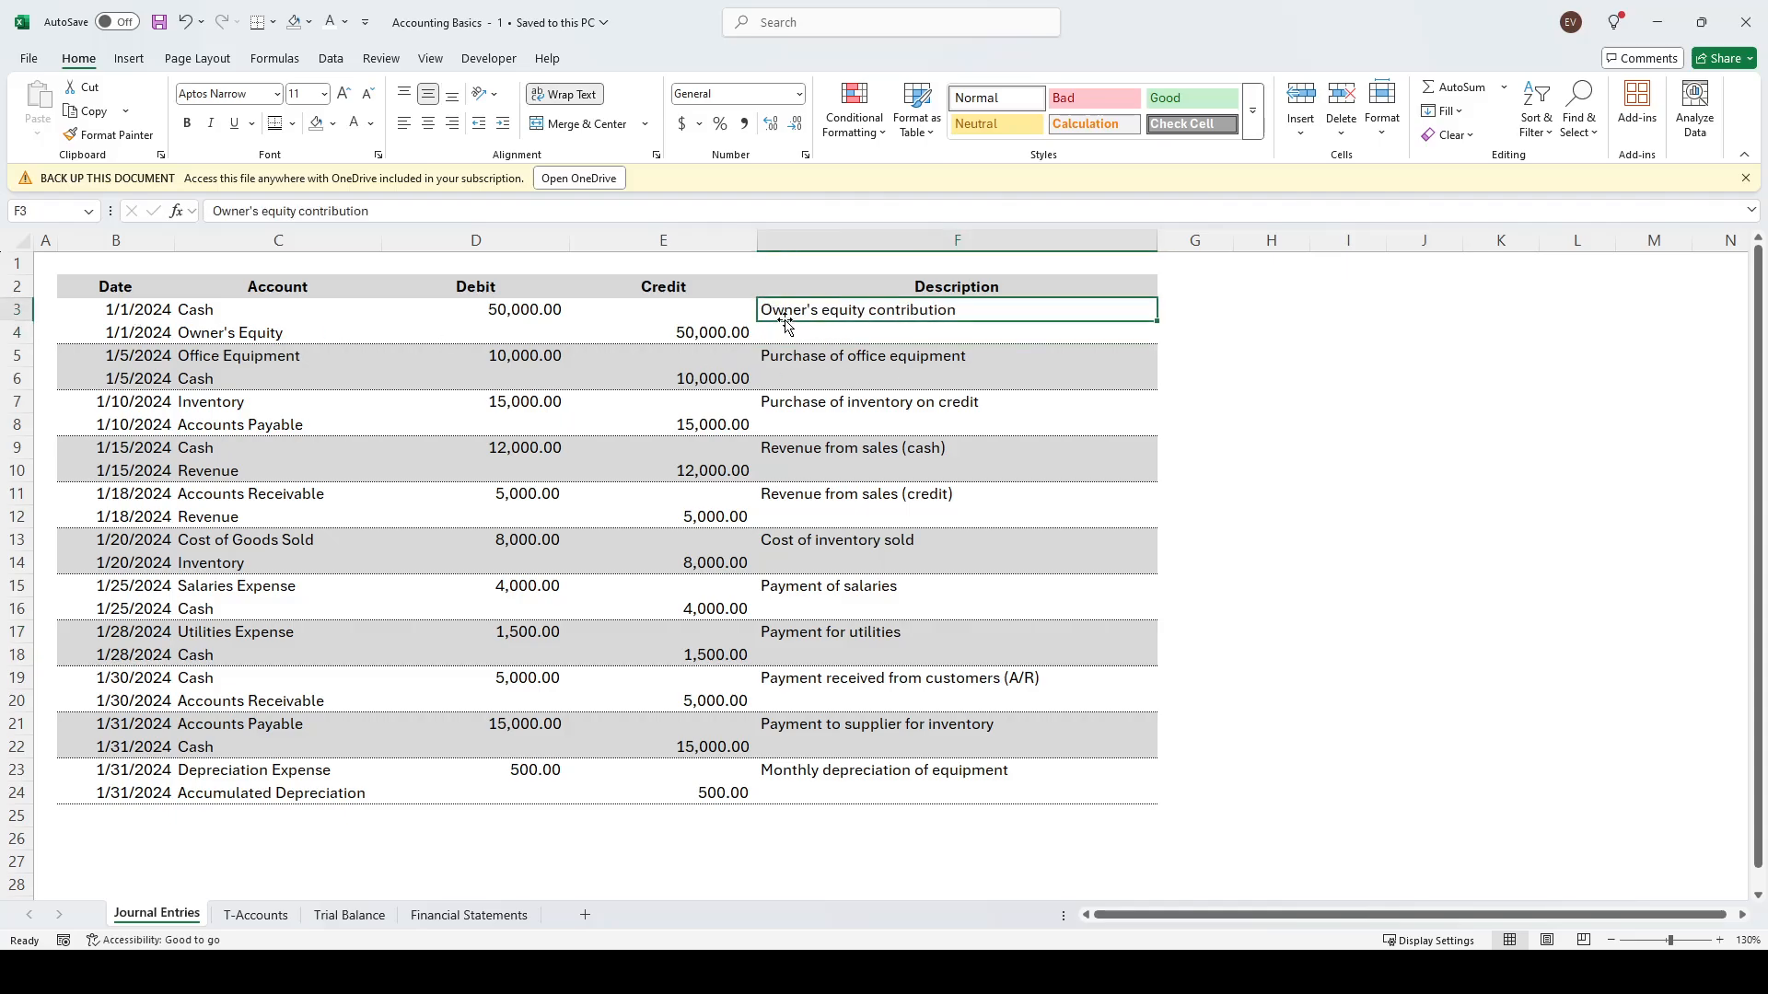
{"action": "left_click", "coordinate": [506, 317]}
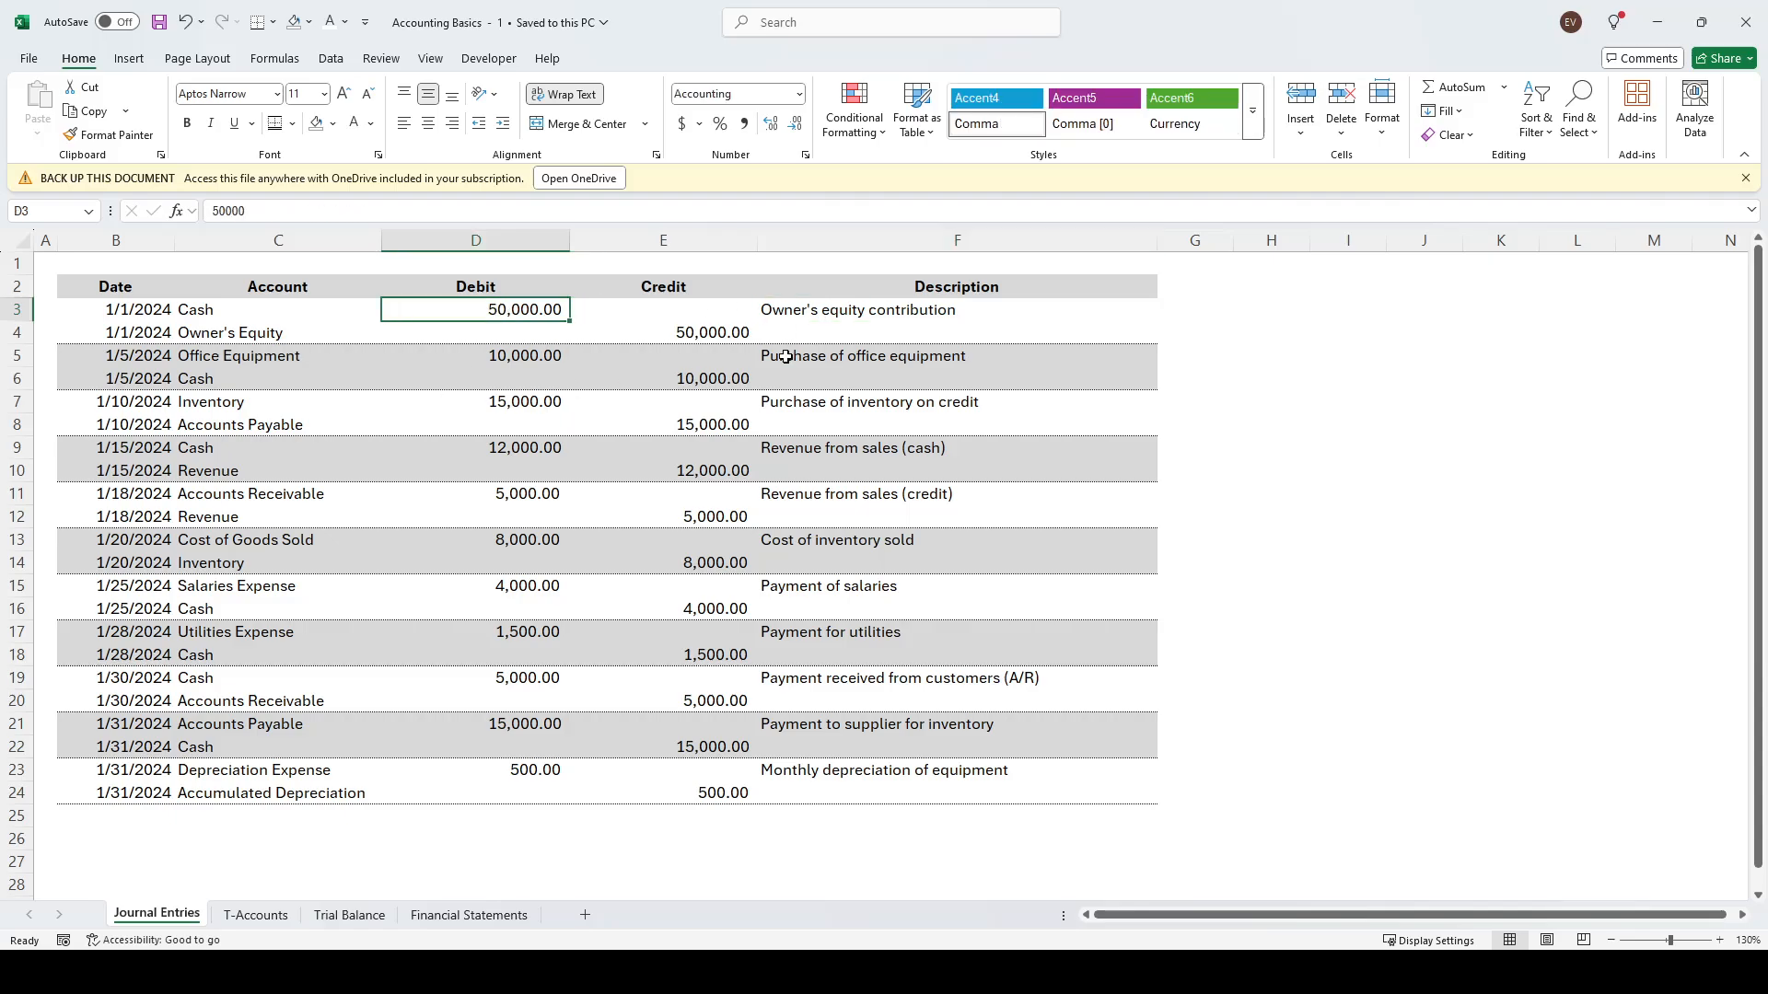
{"action": "left_click", "coordinate": [815, 310]}
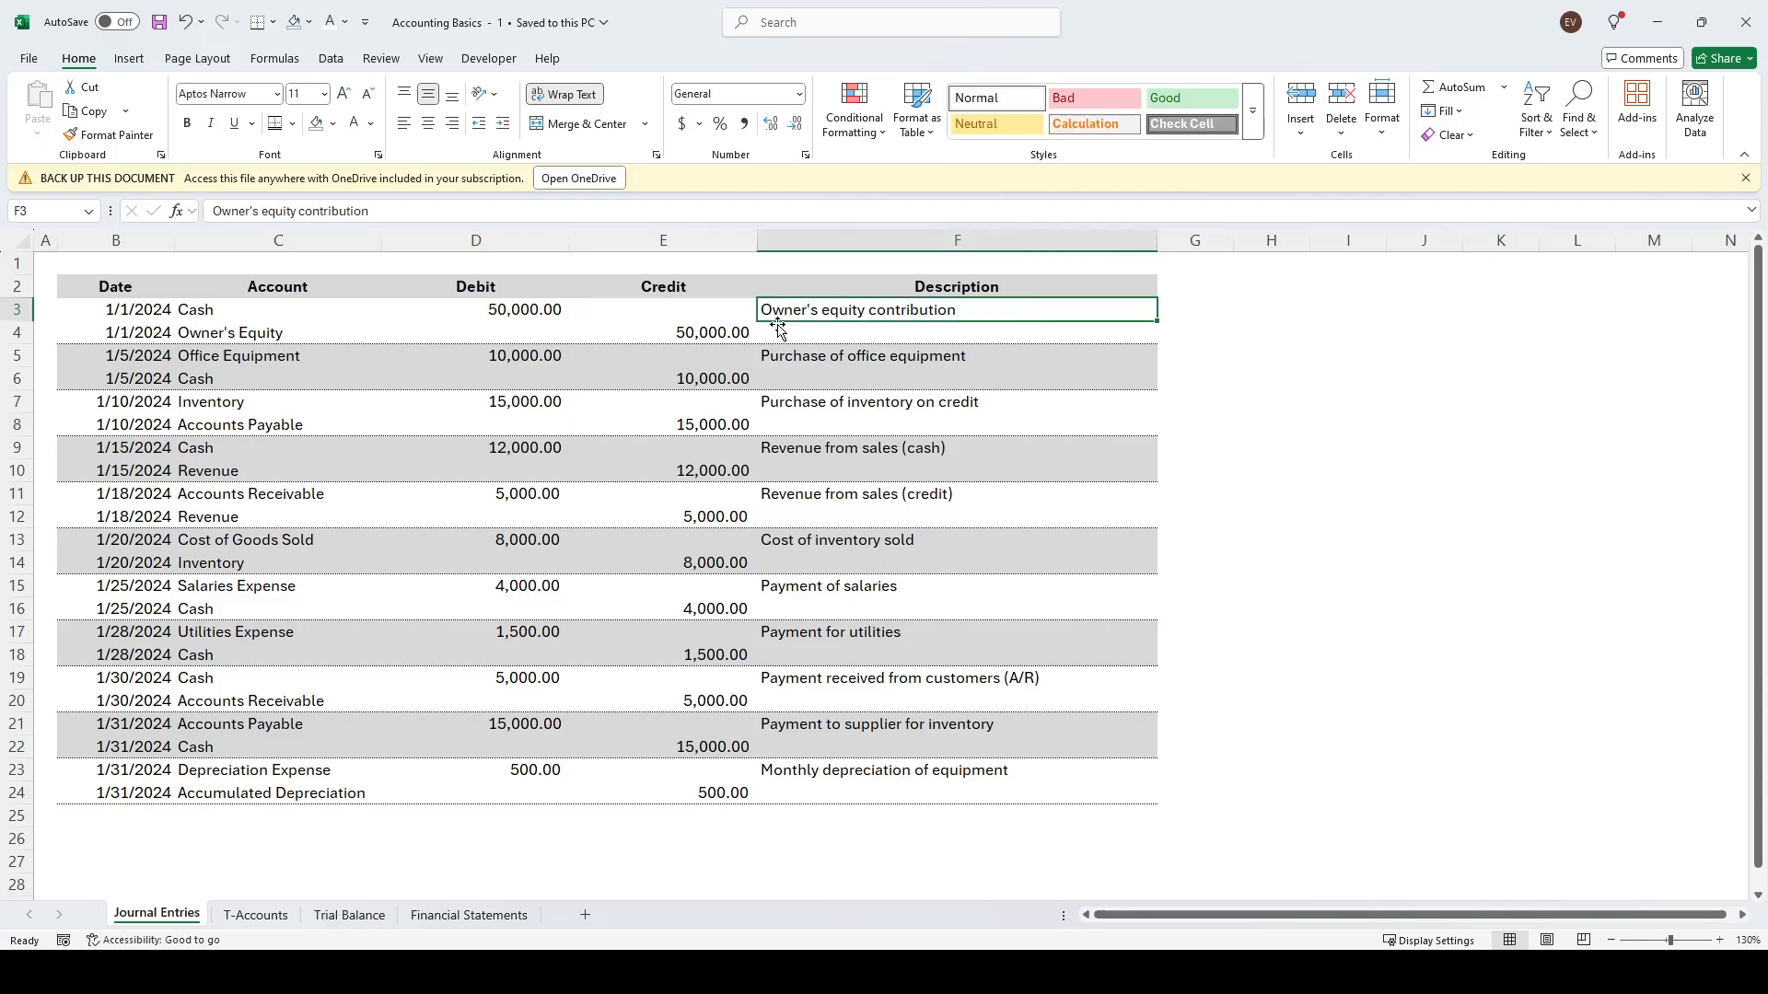
{"action": "left_click", "coordinate": [502, 318]}
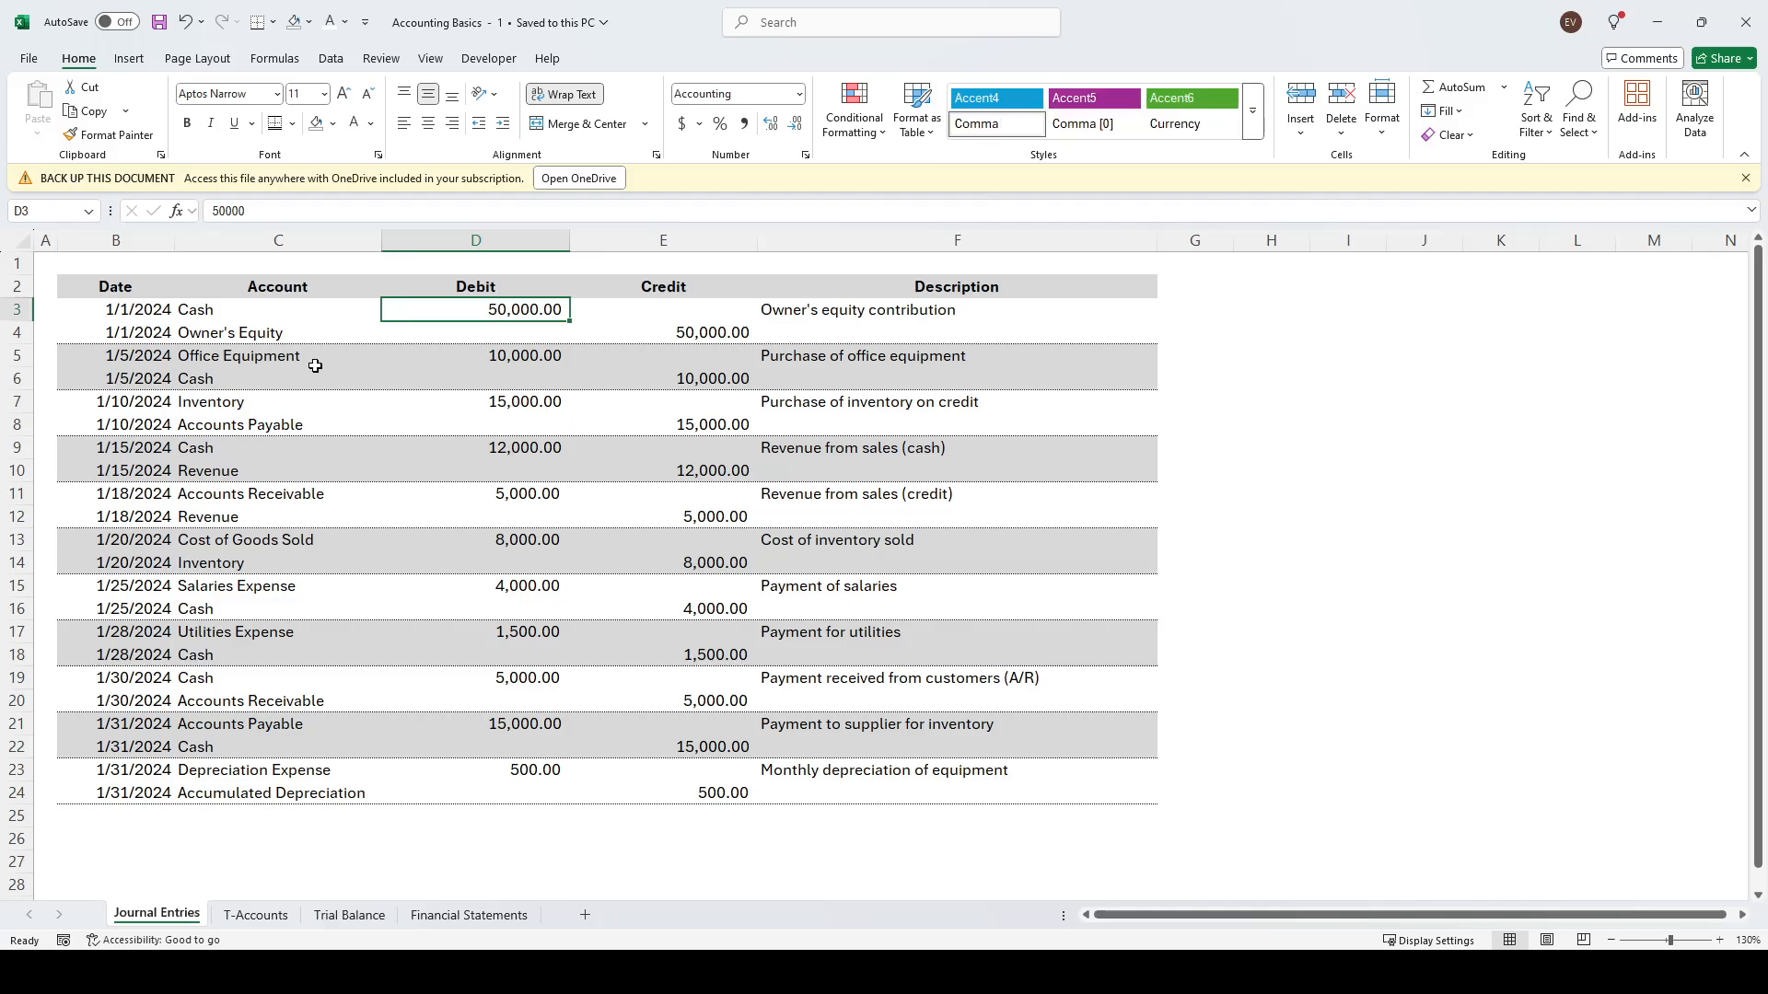
Examine the 1/1/2024 entry's Cash debit and matching Owner's Equity credit
{"action": "left_click", "coordinate": [197, 313]}
{"action": "left_click", "coordinate": [515, 317]}
{"action": "left_click_drag", "start_coordinate": [427, 292], "coordinate": [434, 309]}
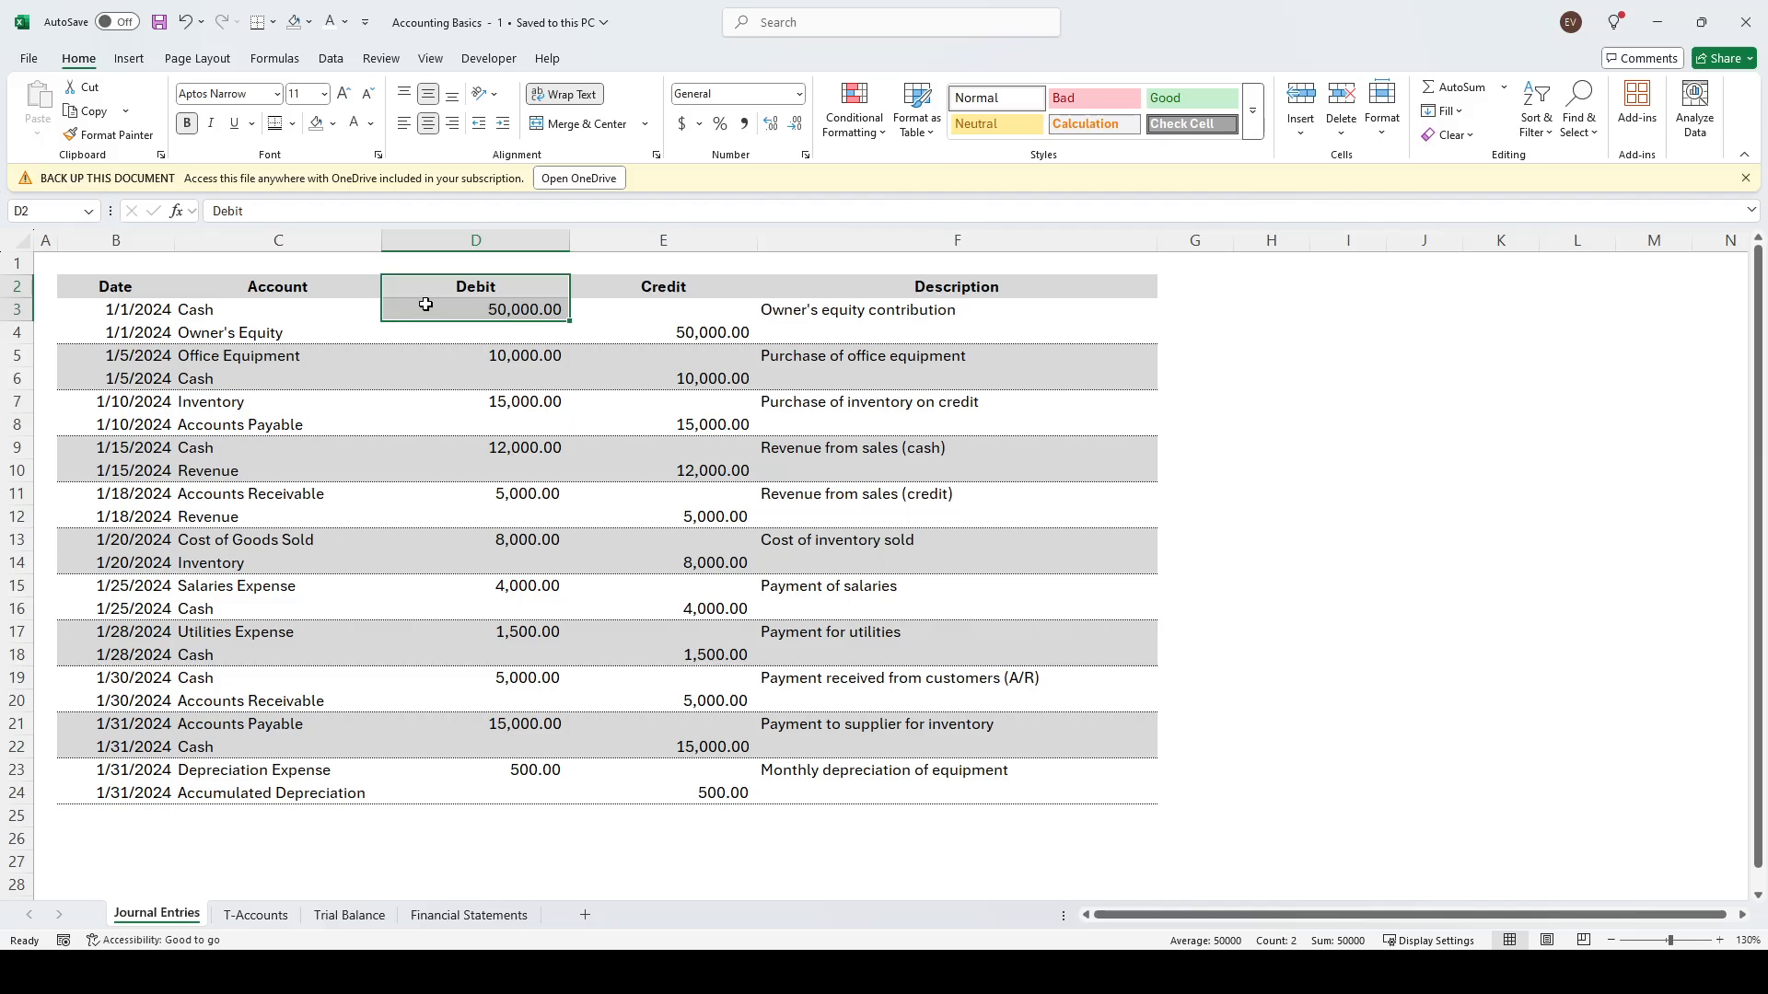
{"action": "left_click_drag", "start_coordinate": [163, 306], "coordinate": [553, 305]}
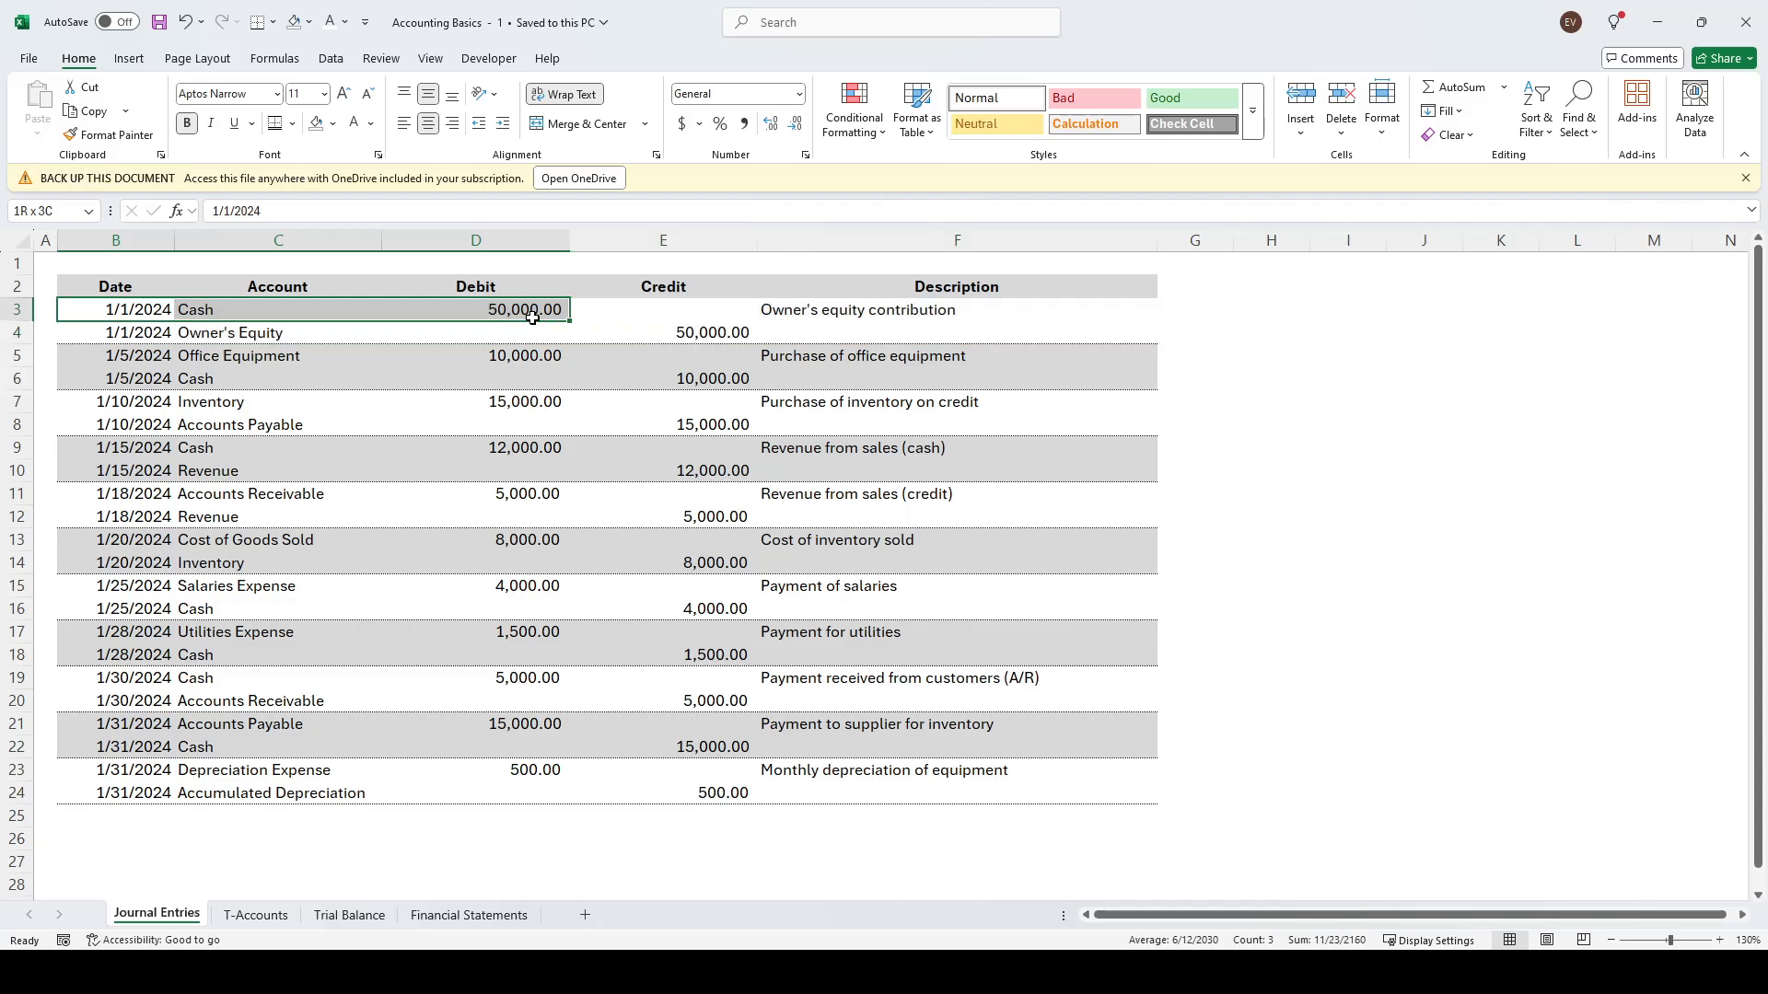
{"action": "left_click", "coordinate": [207, 308]}
{"action": "left_click", "coordinate": [526, 308]}
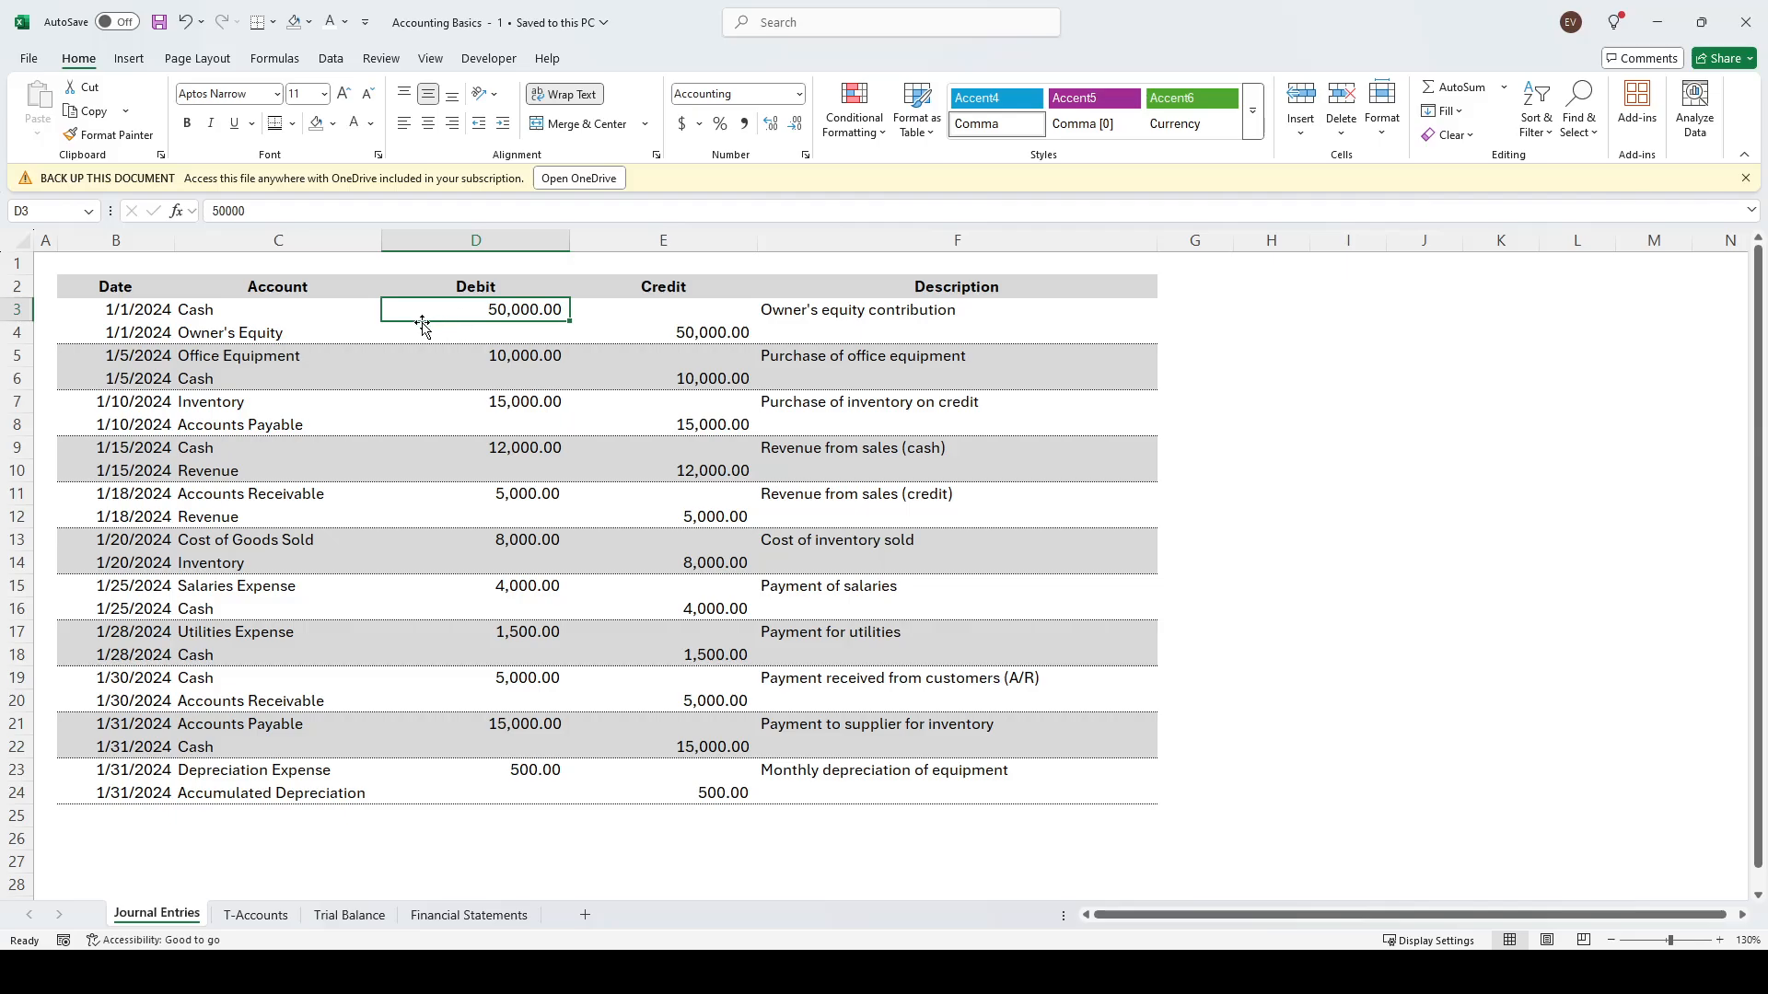
{"action": "left_click", "coordinate": [319, 337]}
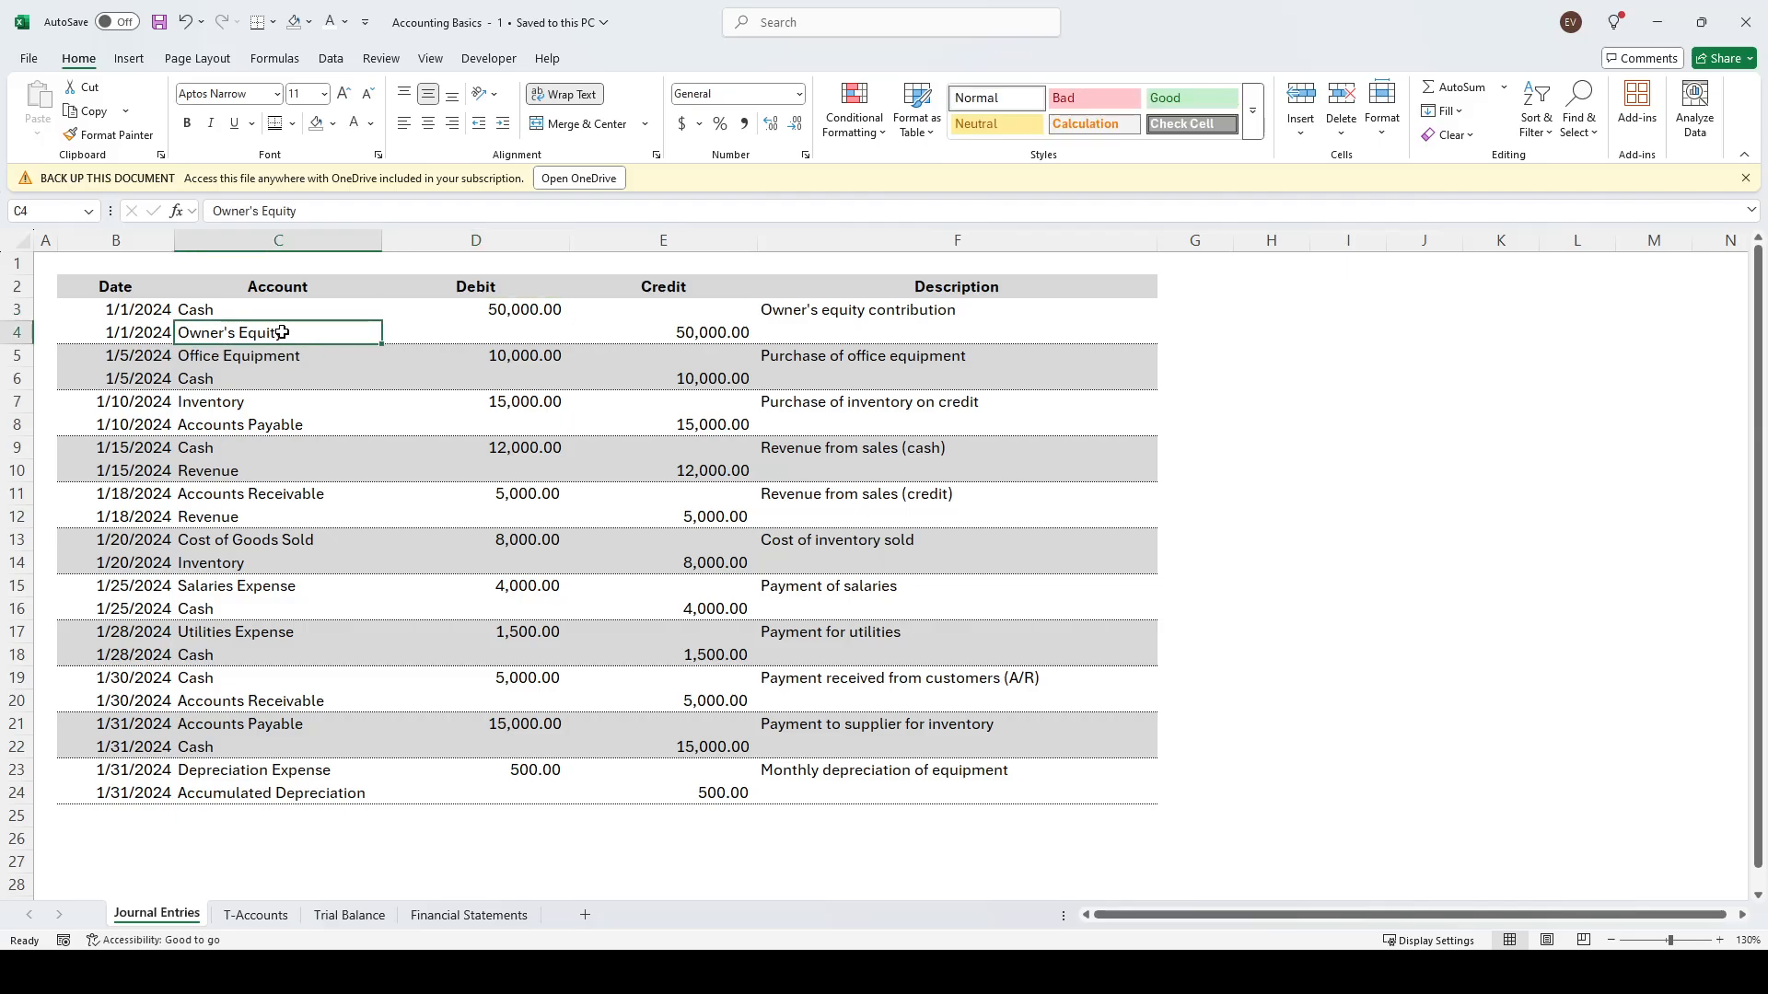
{"action": "left_click", "coordinate": [633, 341]}
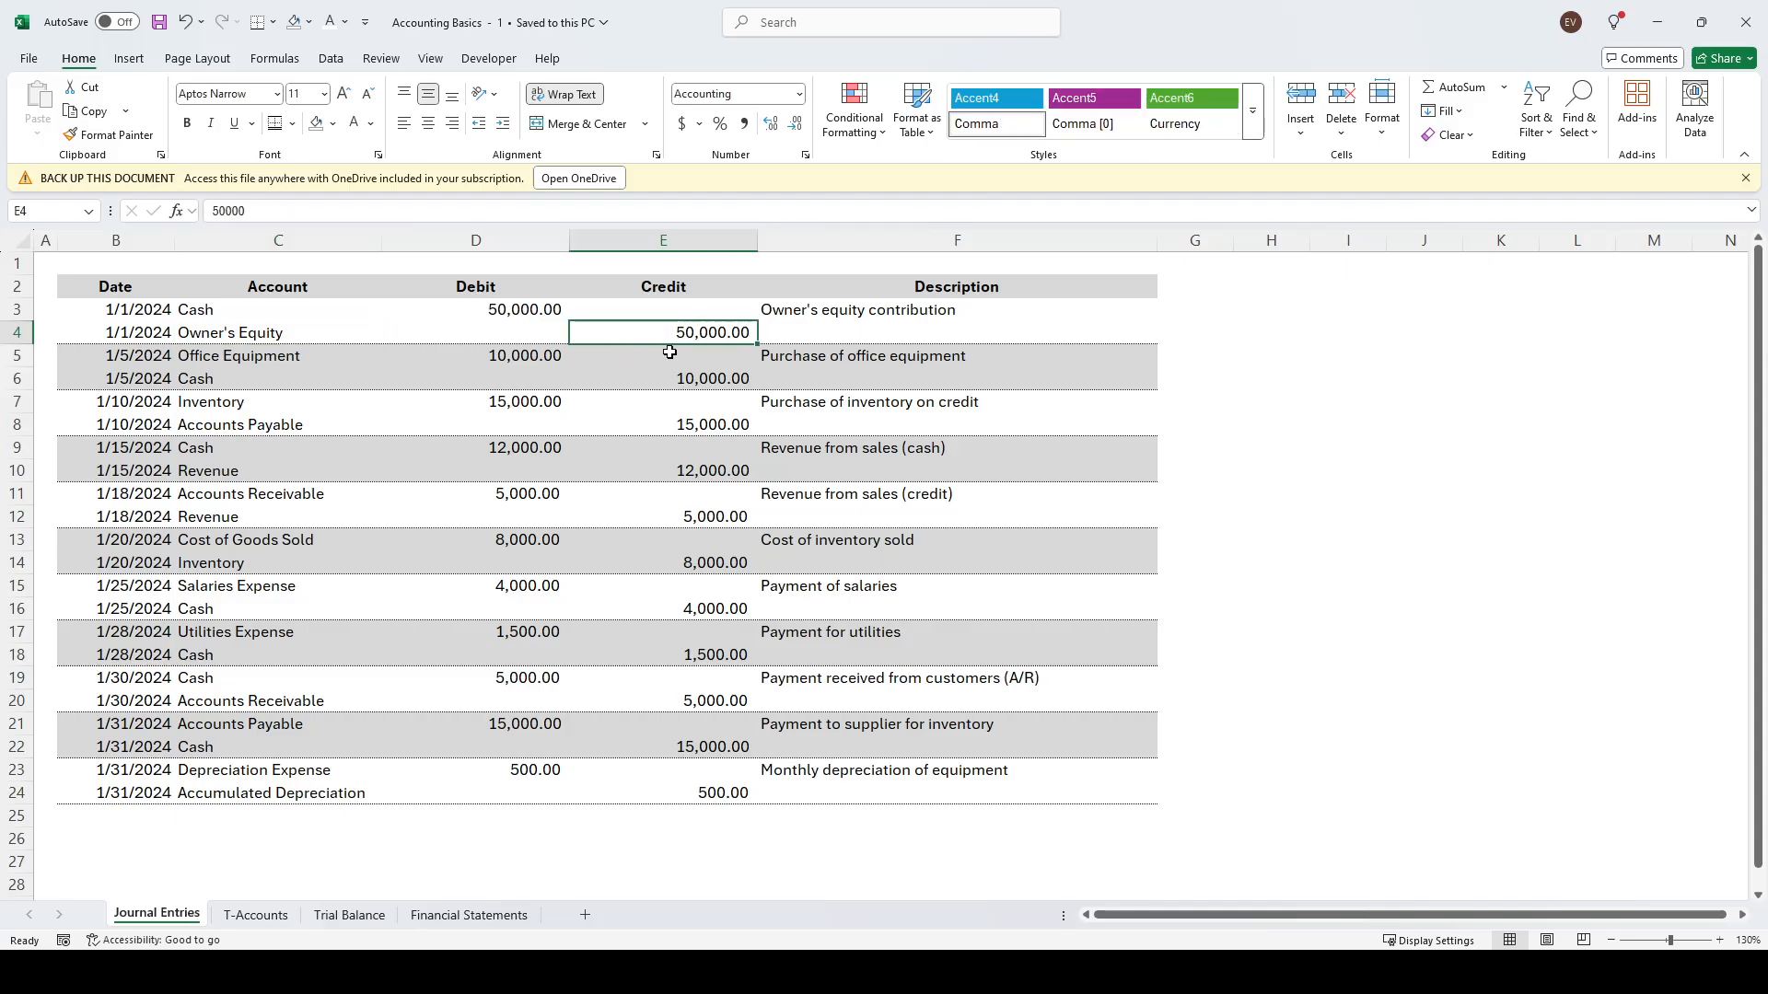
Examine the 1/5/2024 office equipment purchase, comparing the Office Equipment debit with the matching Cash credit
{"action": "left_click", "coordinate": [834, 358]}
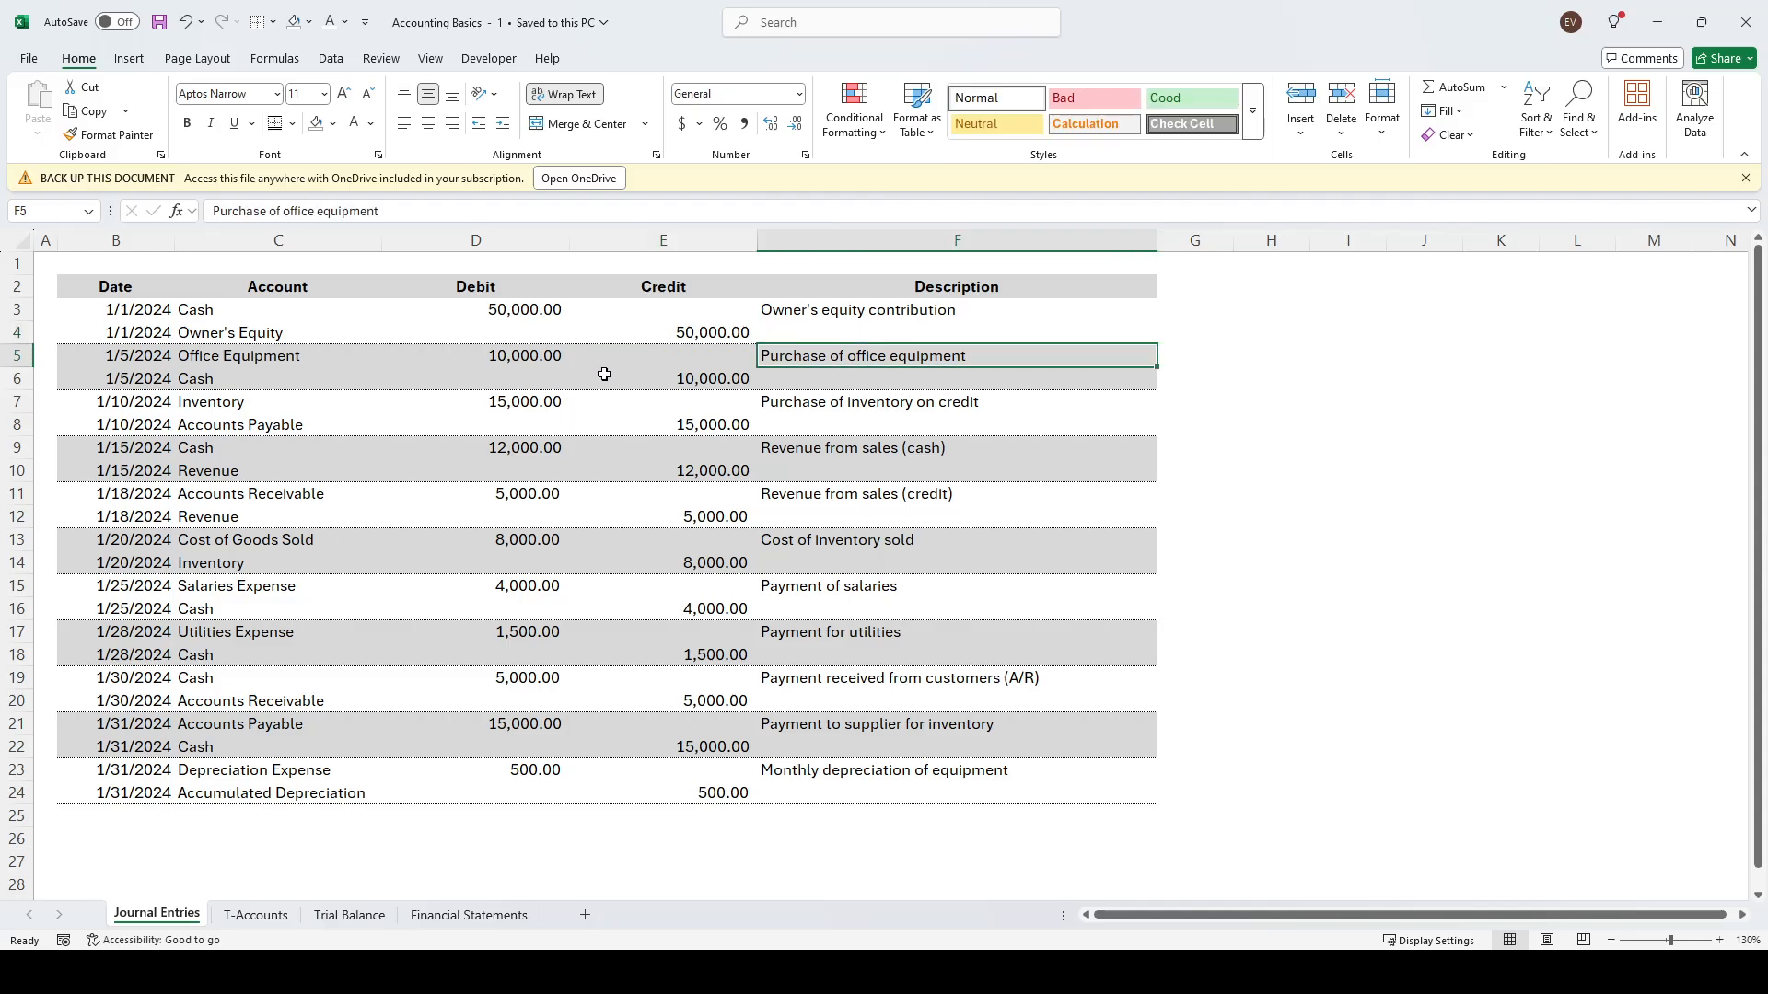
{"action": "left_click", "coordinate": [497, 358]}
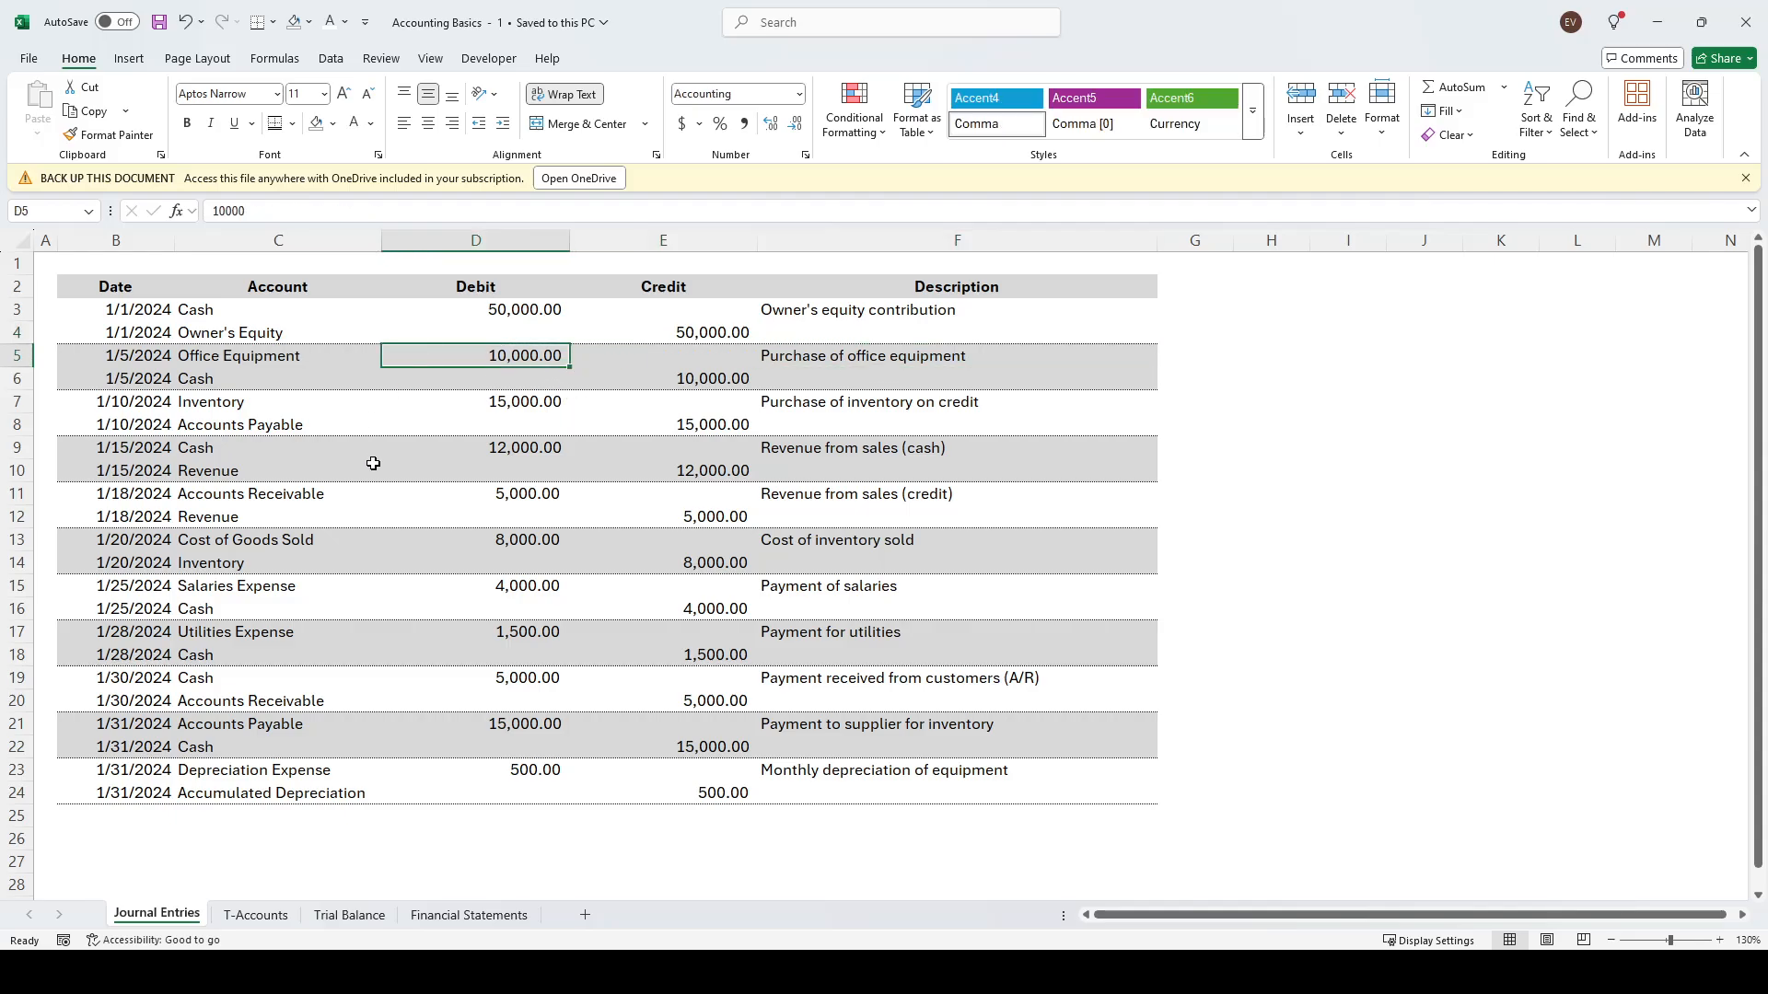
{"action": "left_click", "coordinate": [190, 363]}
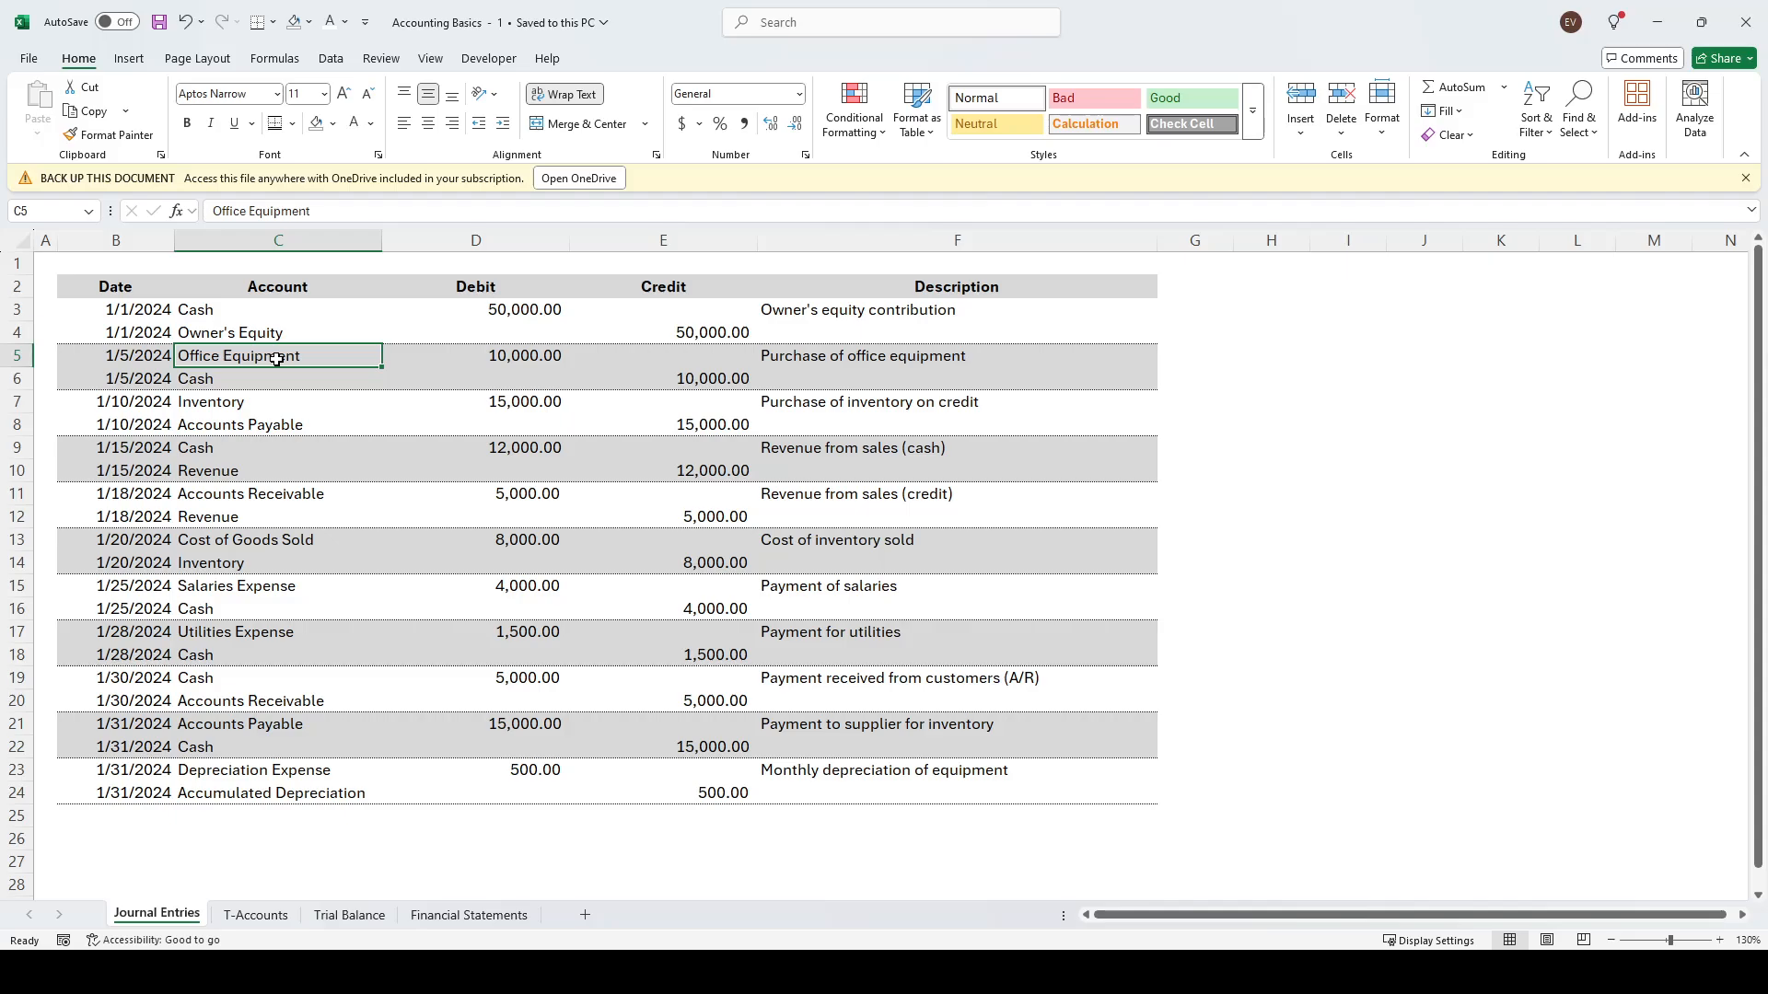
{"action": "left_click", "coordinate": [506, 360]}
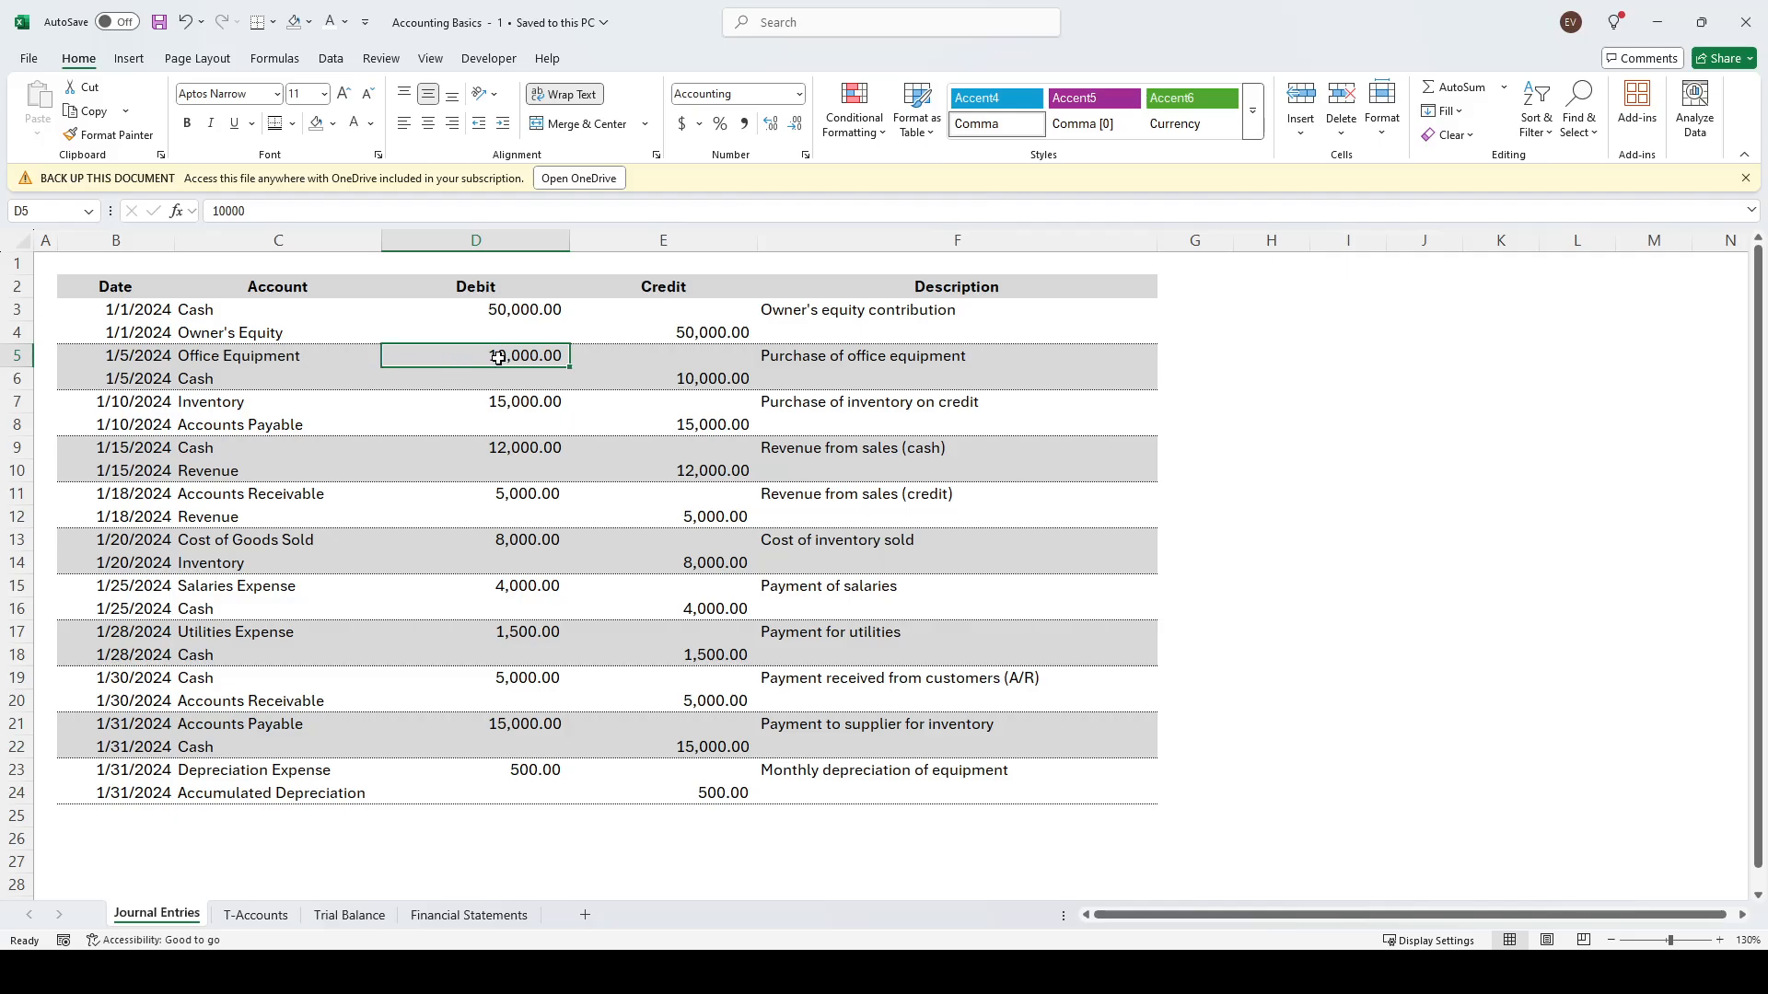
{"action": "left_click", "coordinate": [239, 382]}
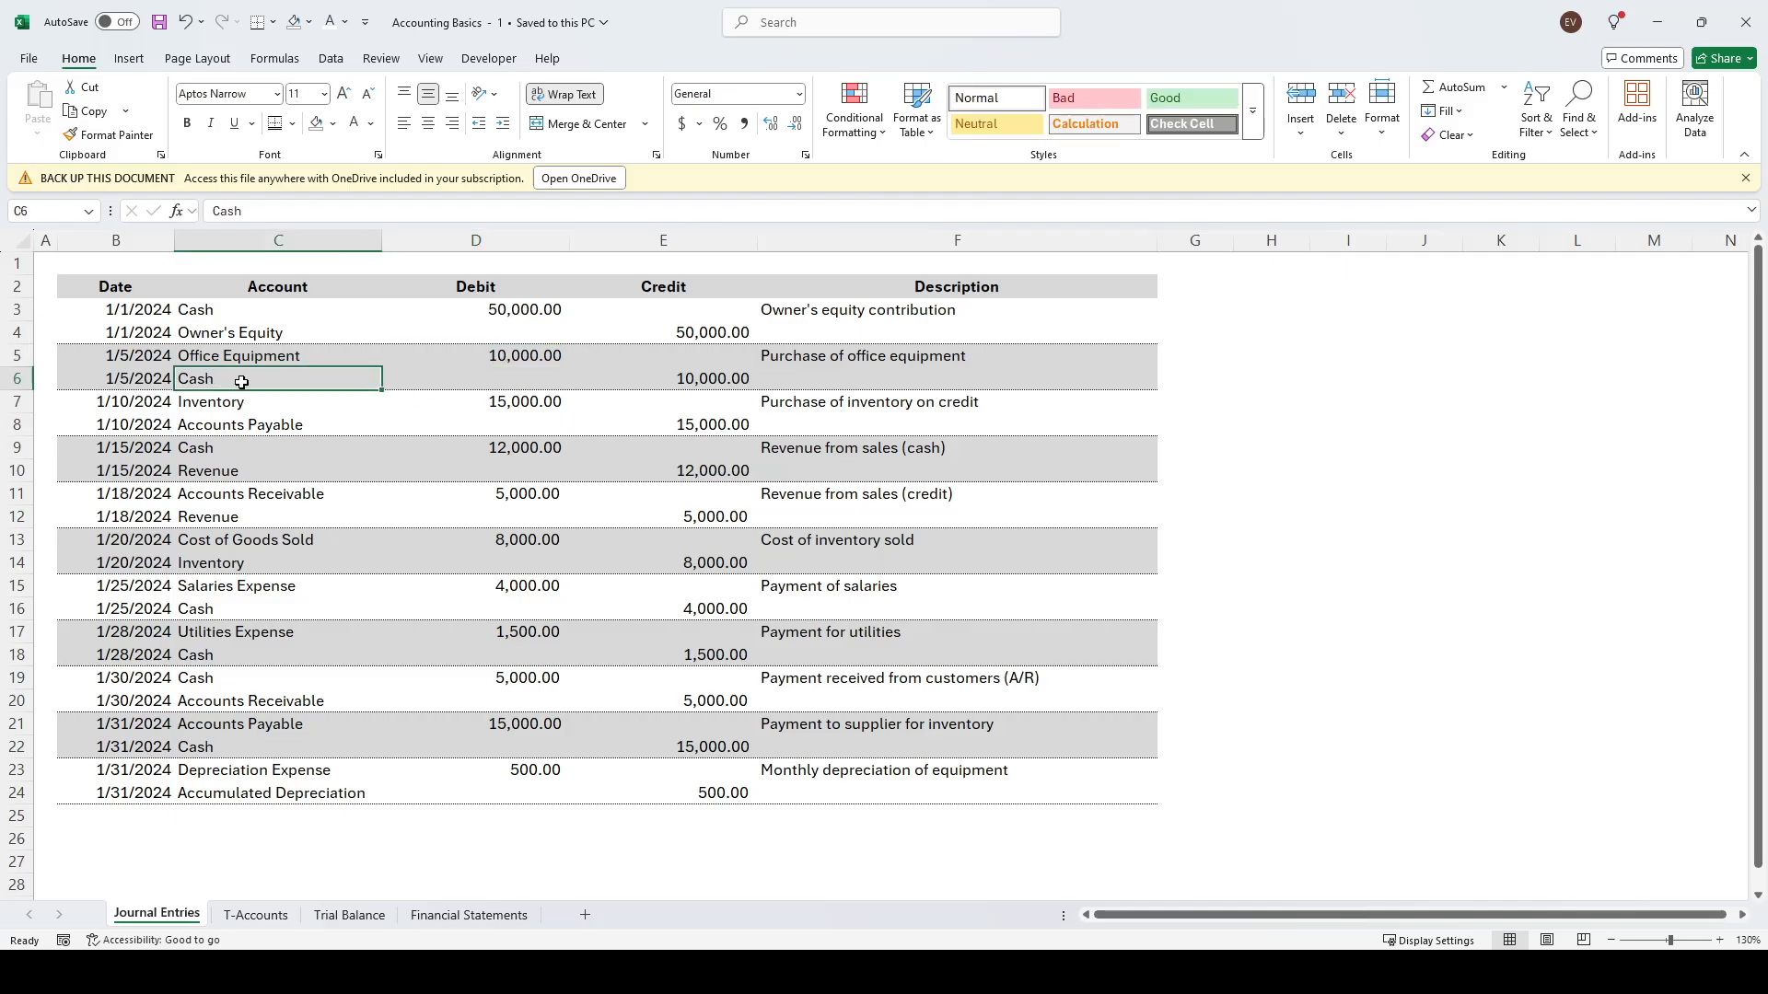
{"action": "left_click", "coordinate": [675, 378]}
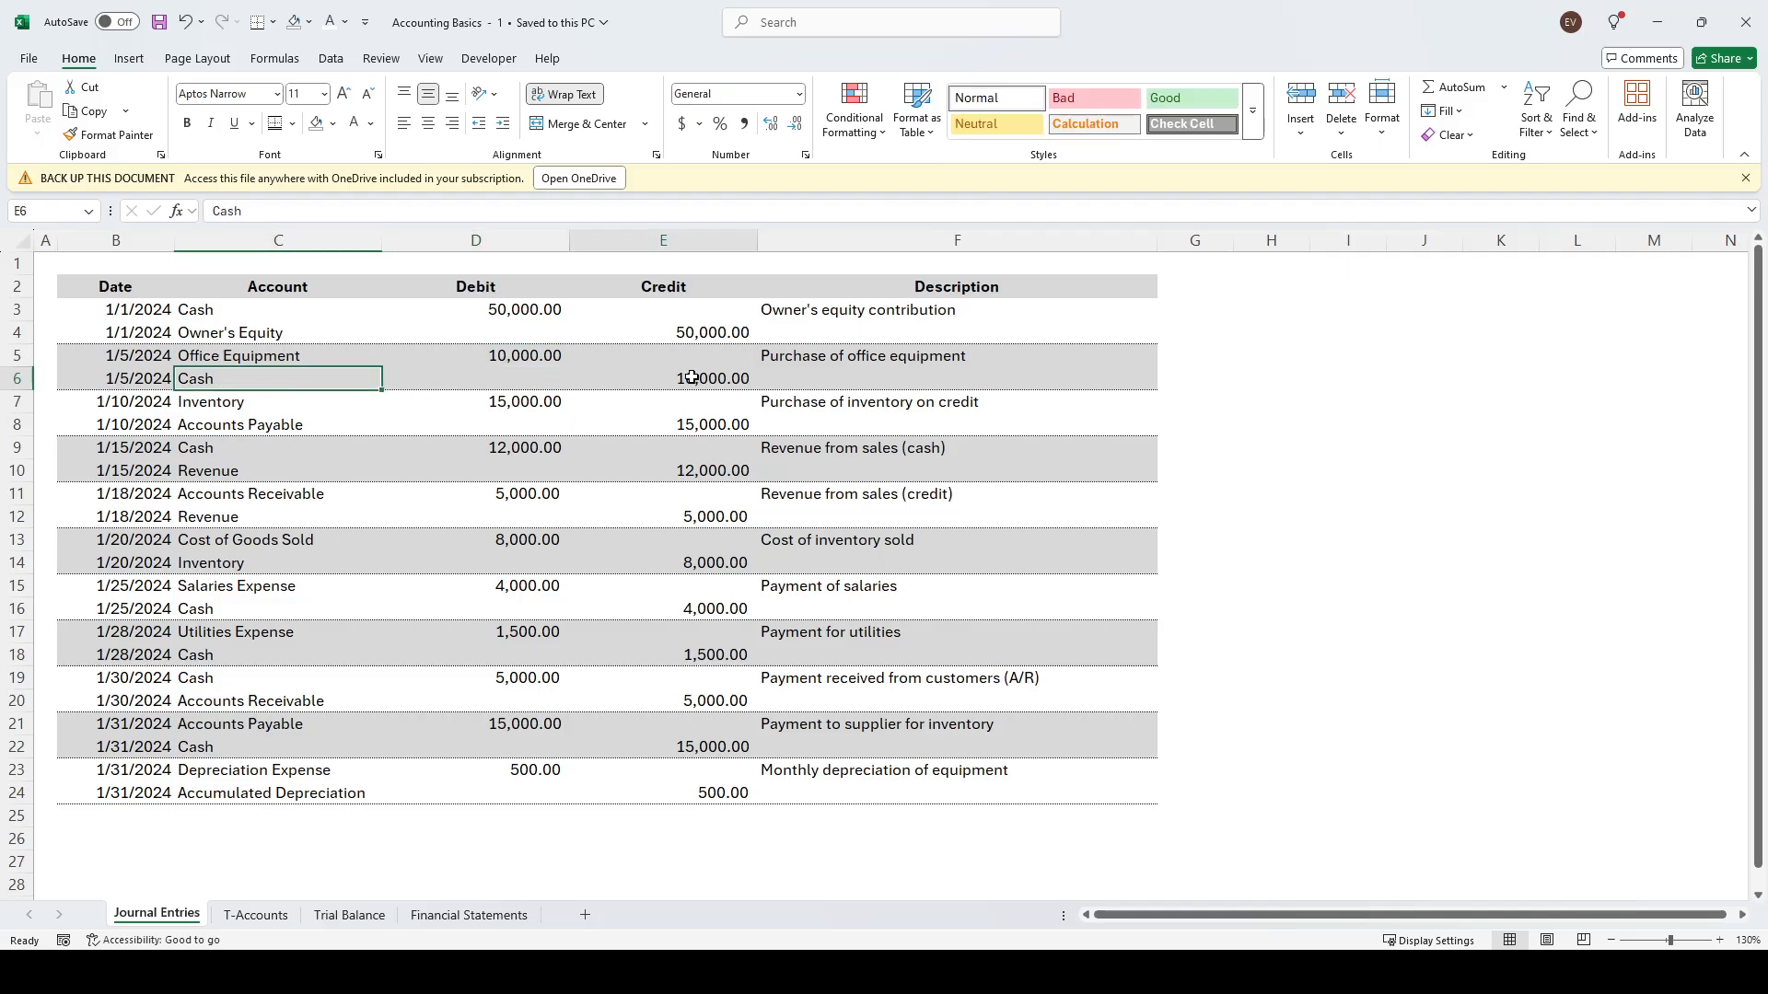
{"action": "left_click", "coordinate": [230, 385]}
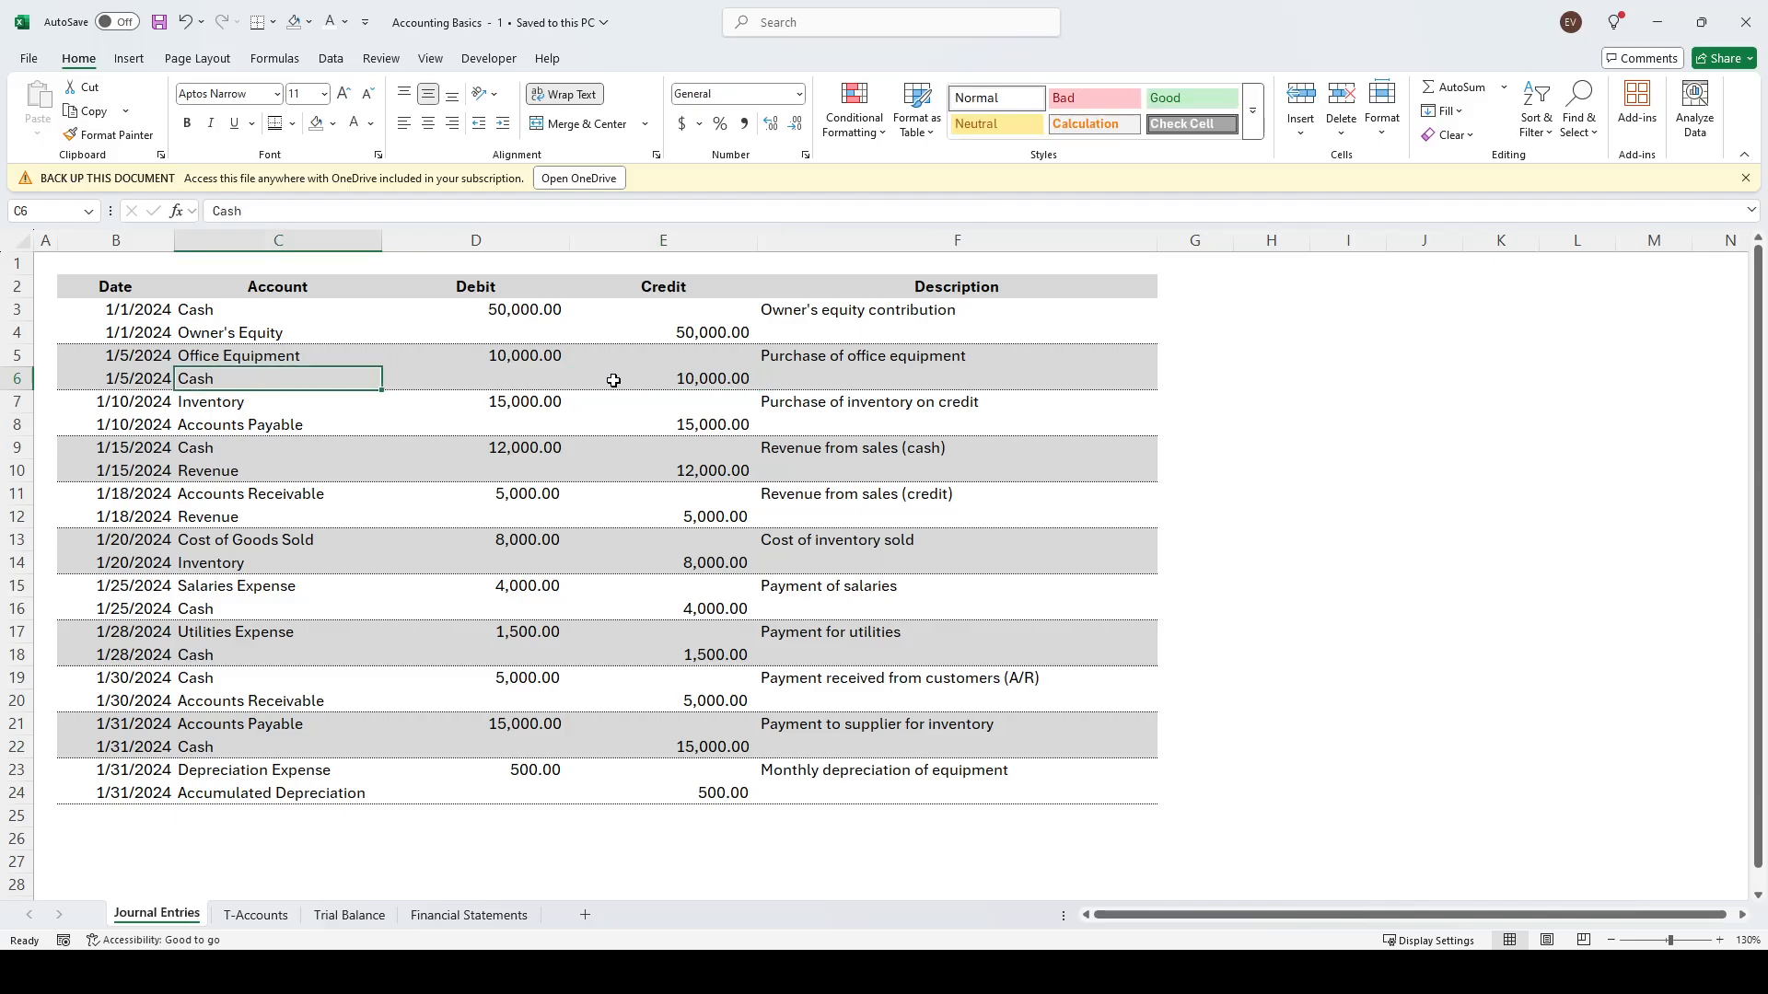
{"action": "left_click", "coordinate": [747, 384]}
{"action": "left_click", "coordinate": [207, 393]}
{"action": "left_click", "coordinate": [686, 381]}
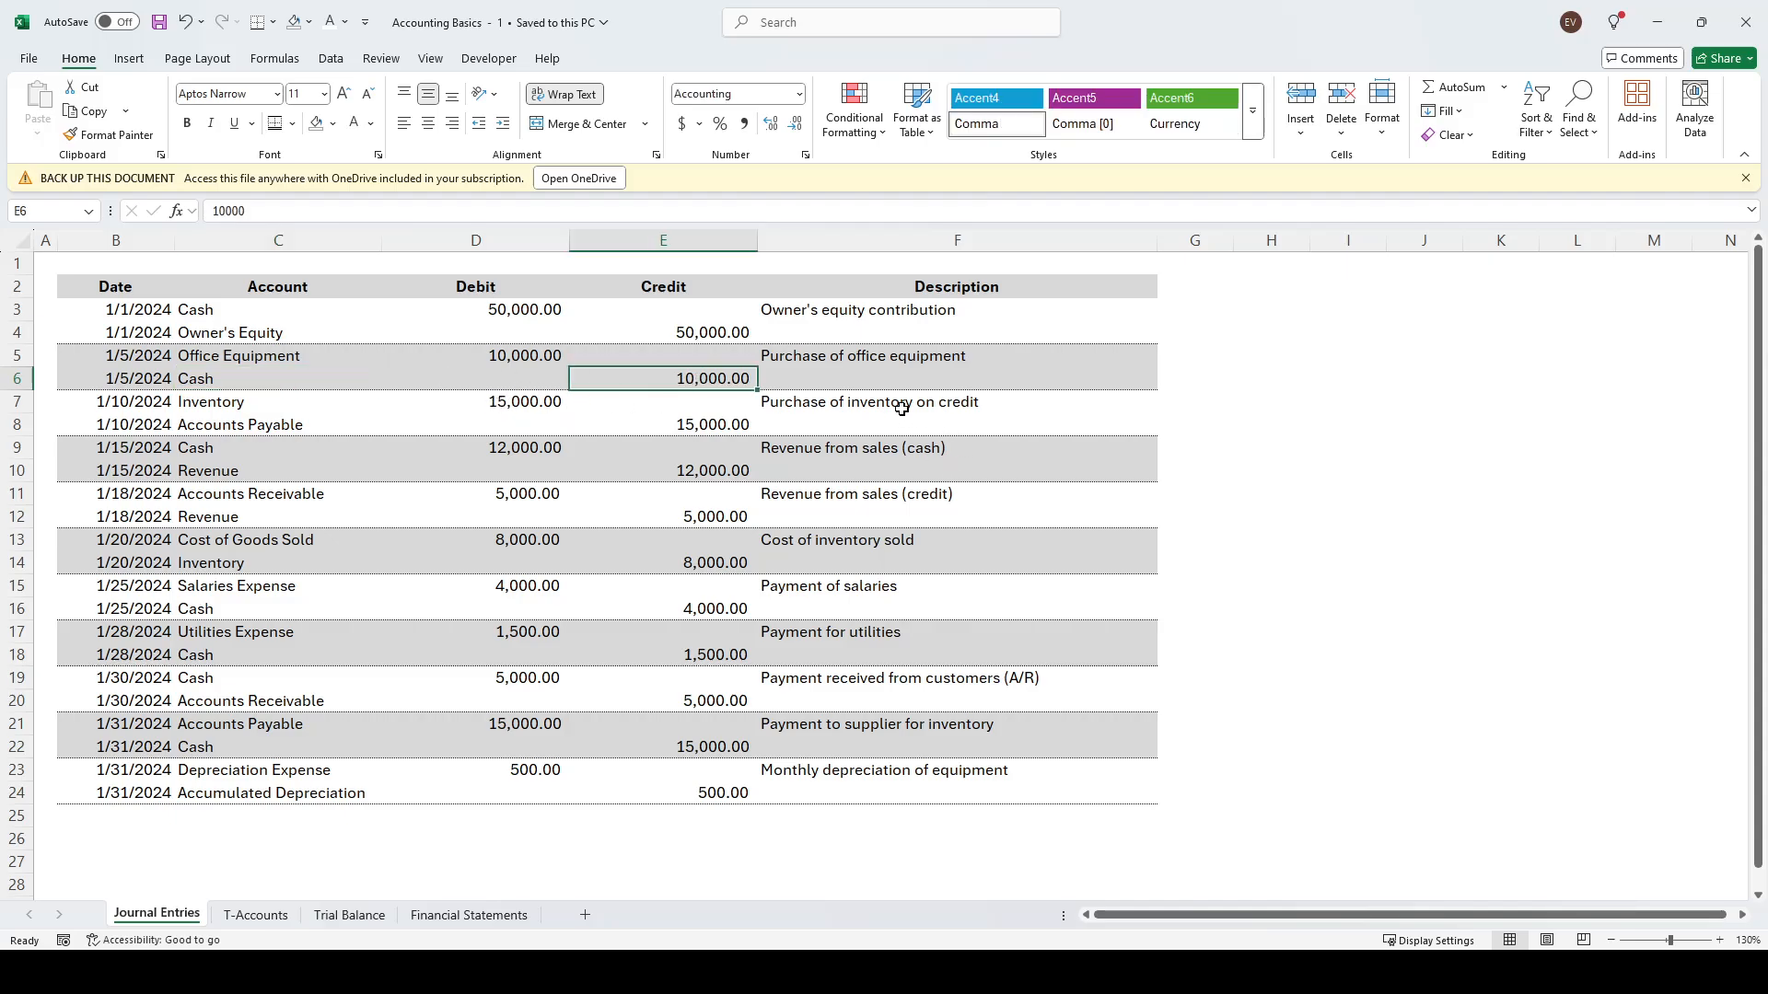
Examine the 1/10/2024 purchase of inventory on credit, comparing the Inventory debit with the Accounts Payable credit
{"action": "left_click", "coordinate": [822, 415]}
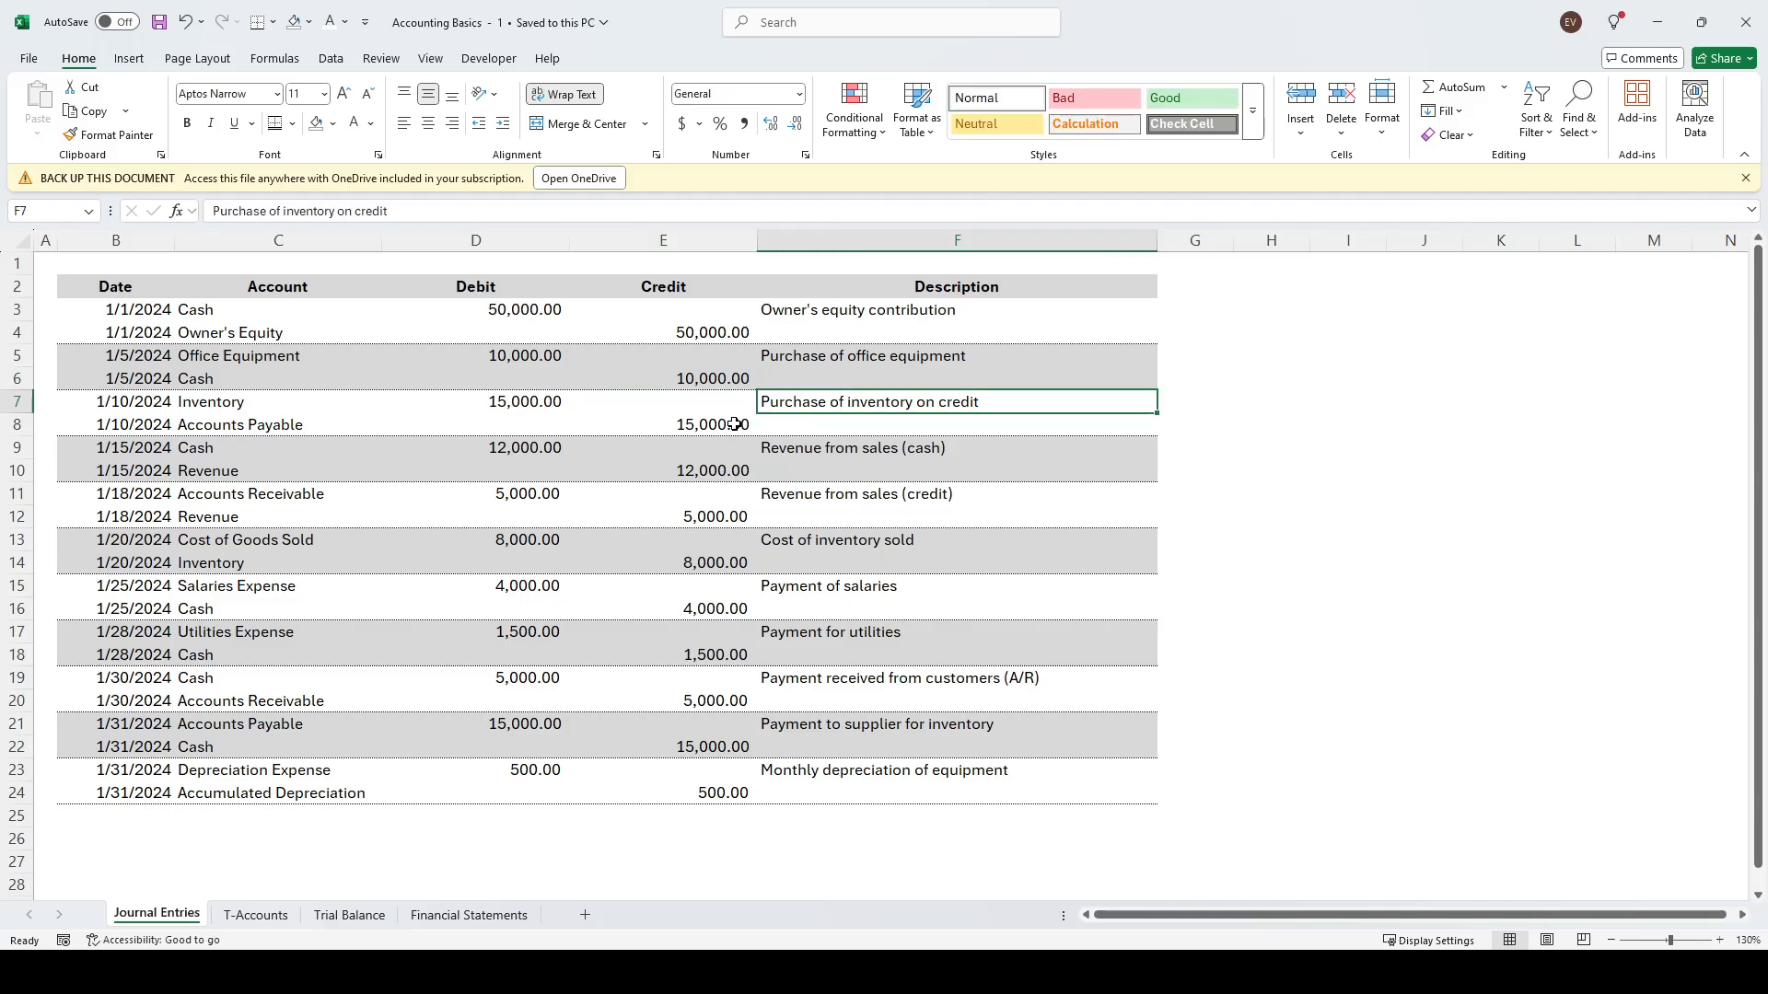
{"action": "left_click", "coordinate": [499, 402]}
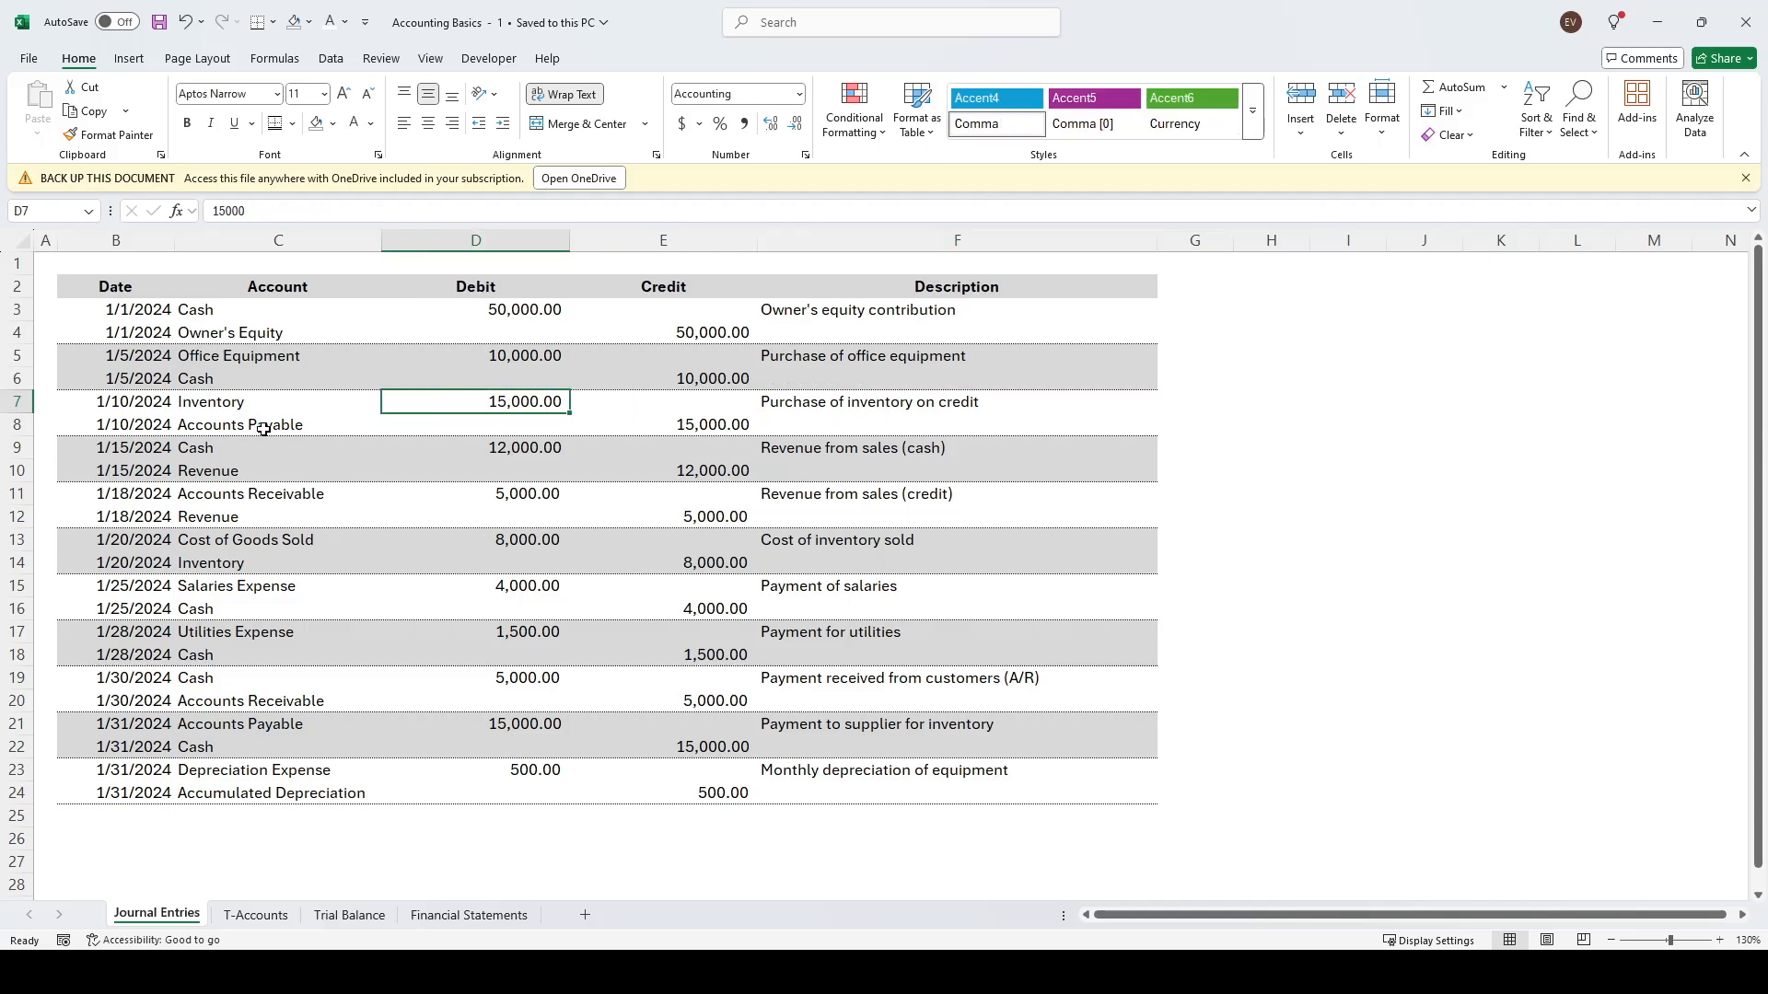
{"action": "left_click_drag", "start_coordinate": [276, 403], "coordinate": [424, 409]}
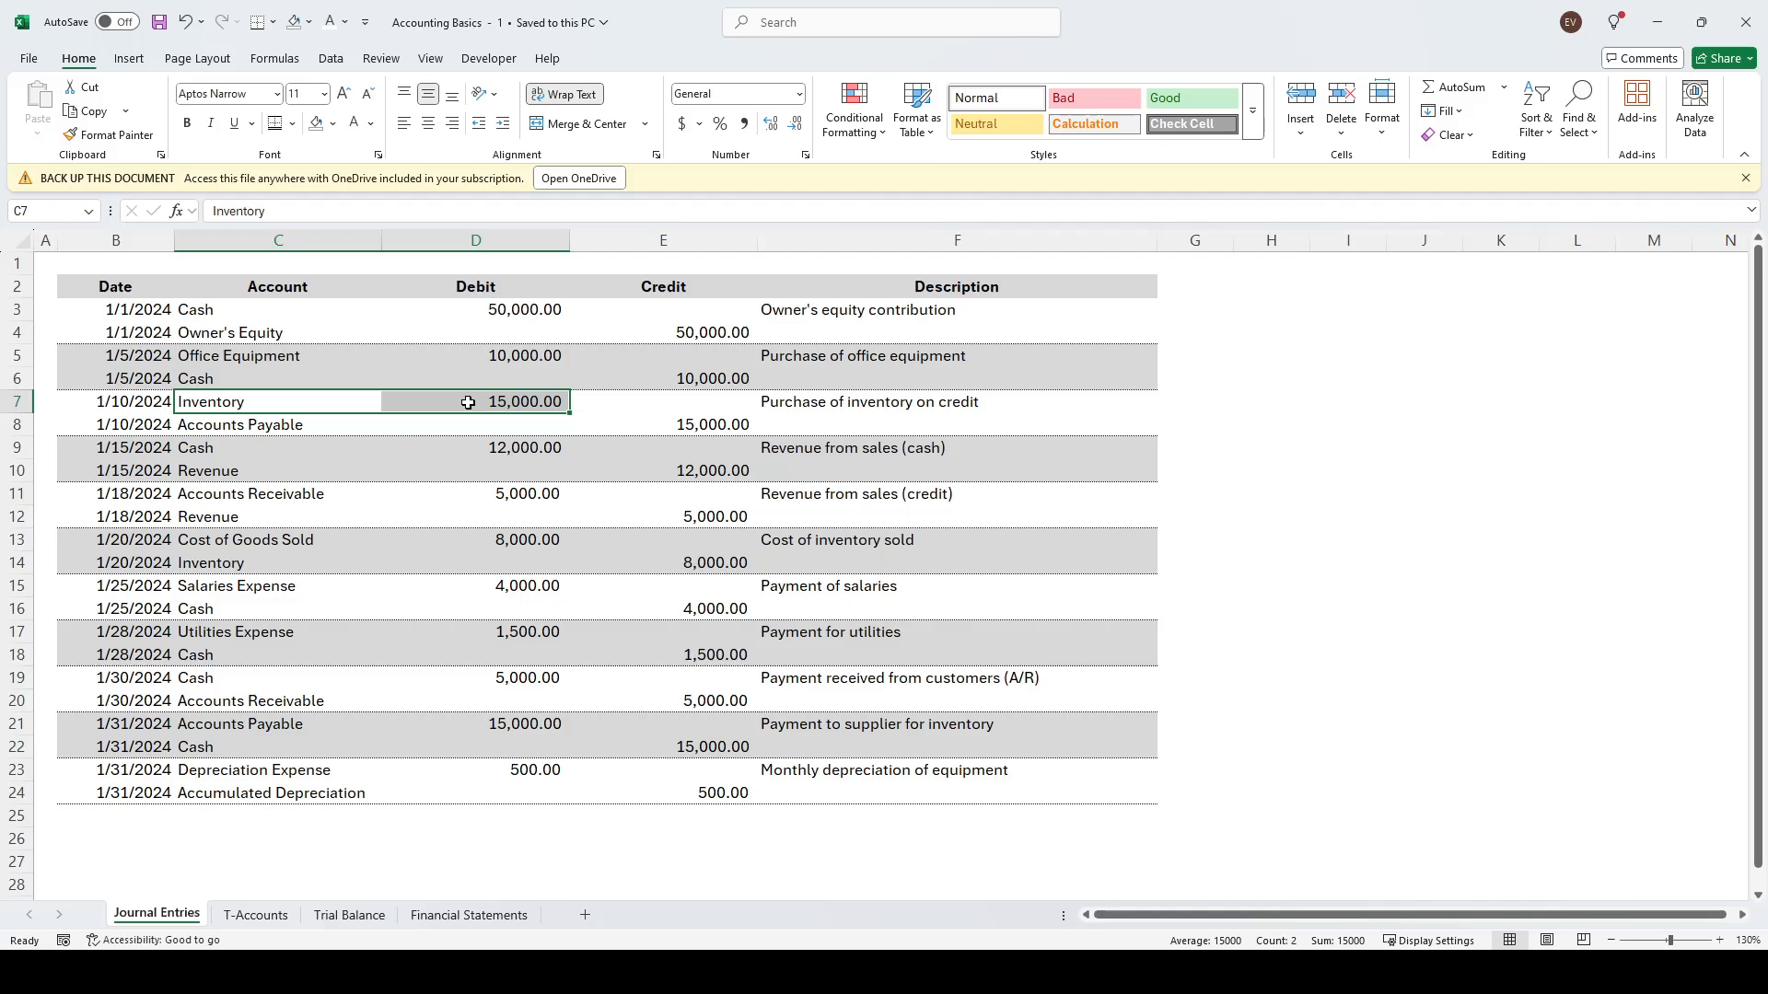
{"action": "left_click", "coordinate": [782, 399]}
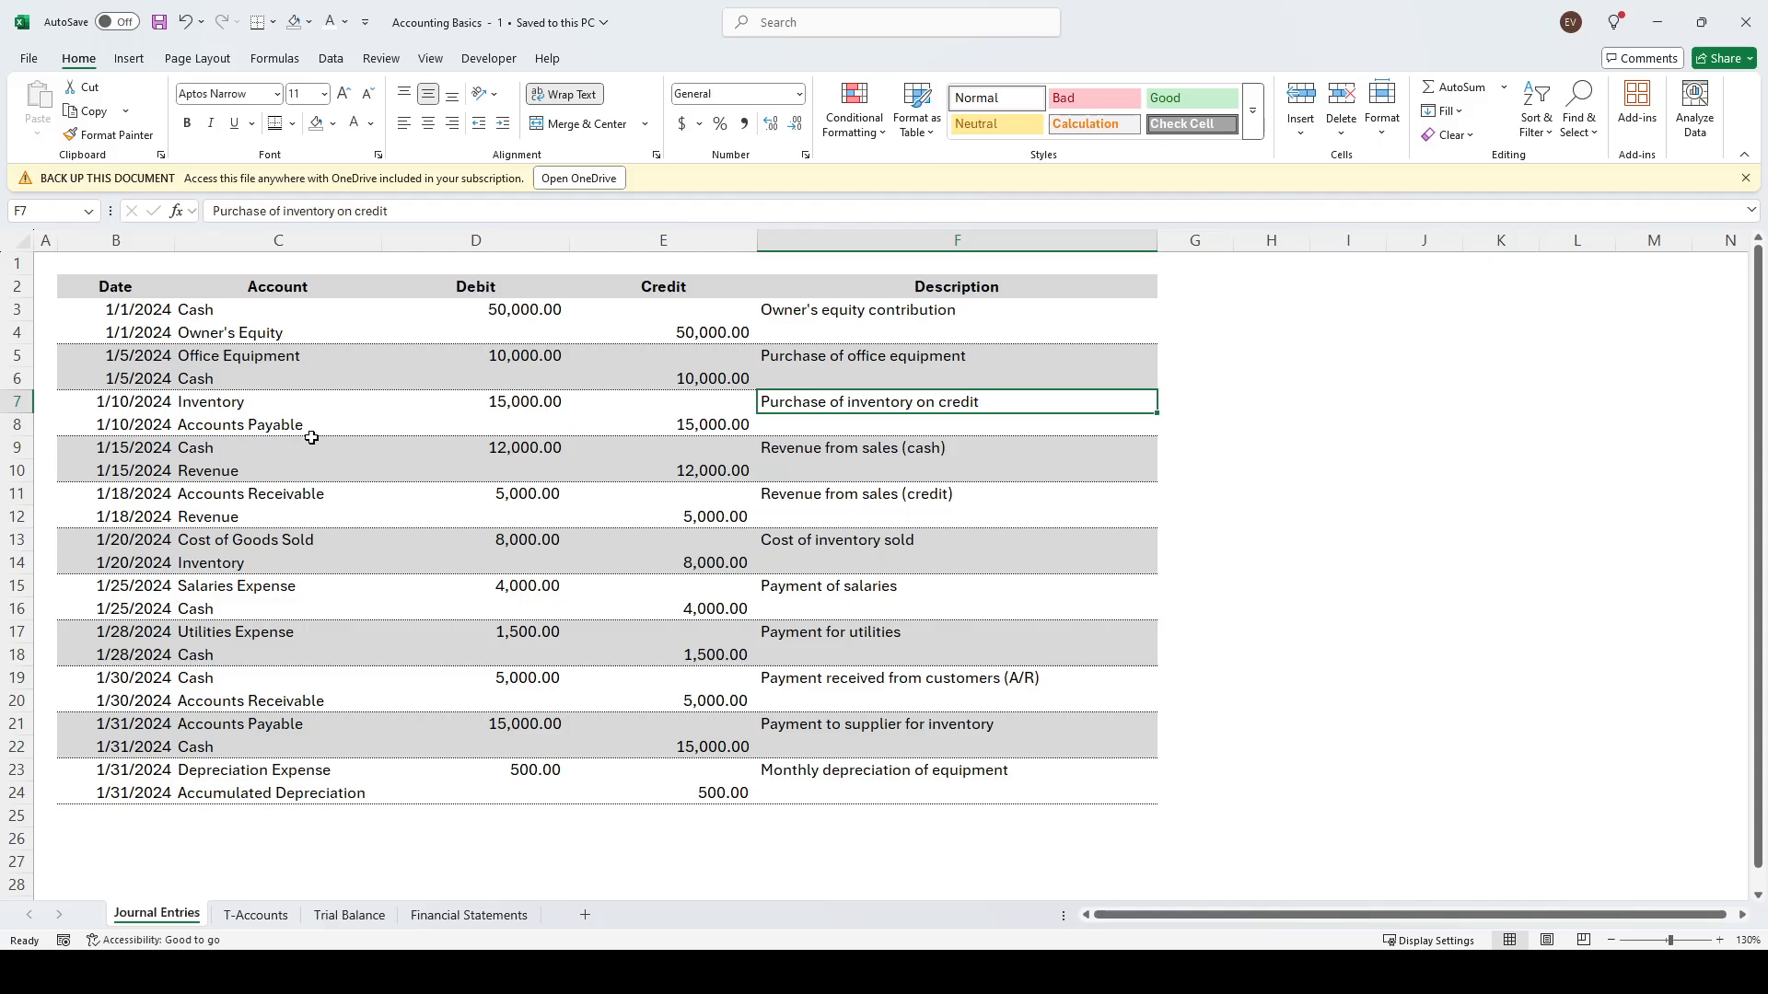
{"action": "left_click", "coordinate": [280, 431]}
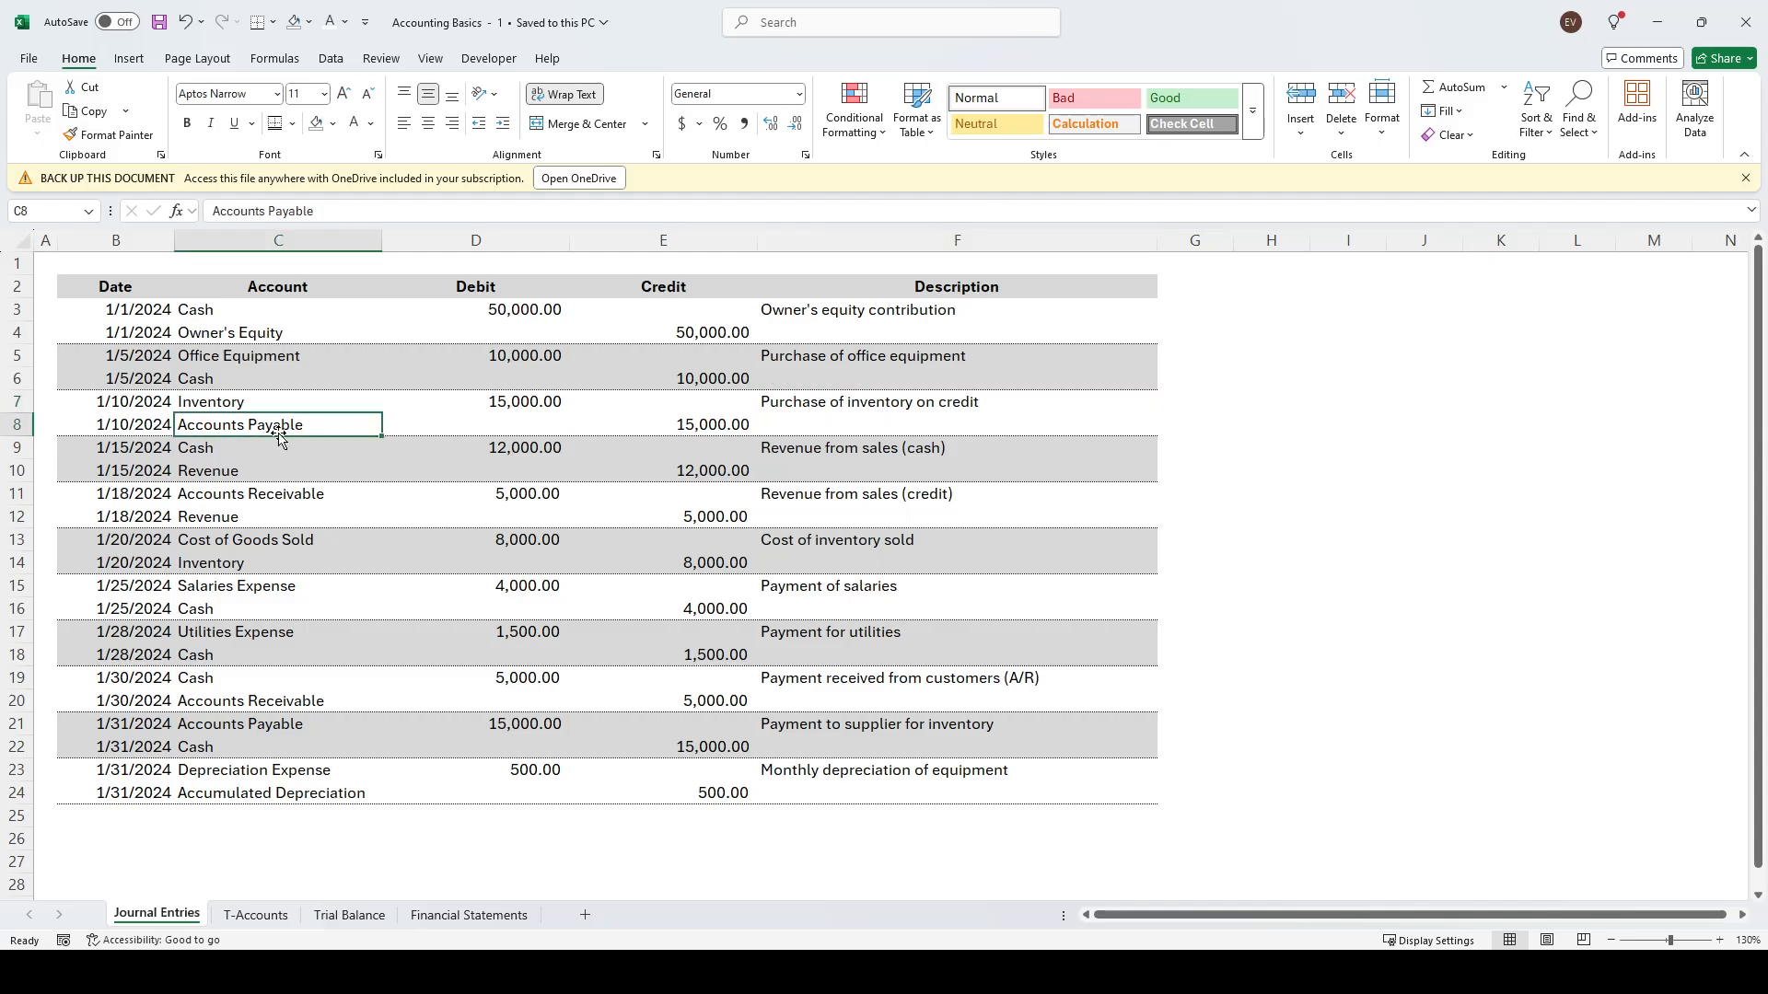
{"action": "left_click", "coordinate": [690, 424]}
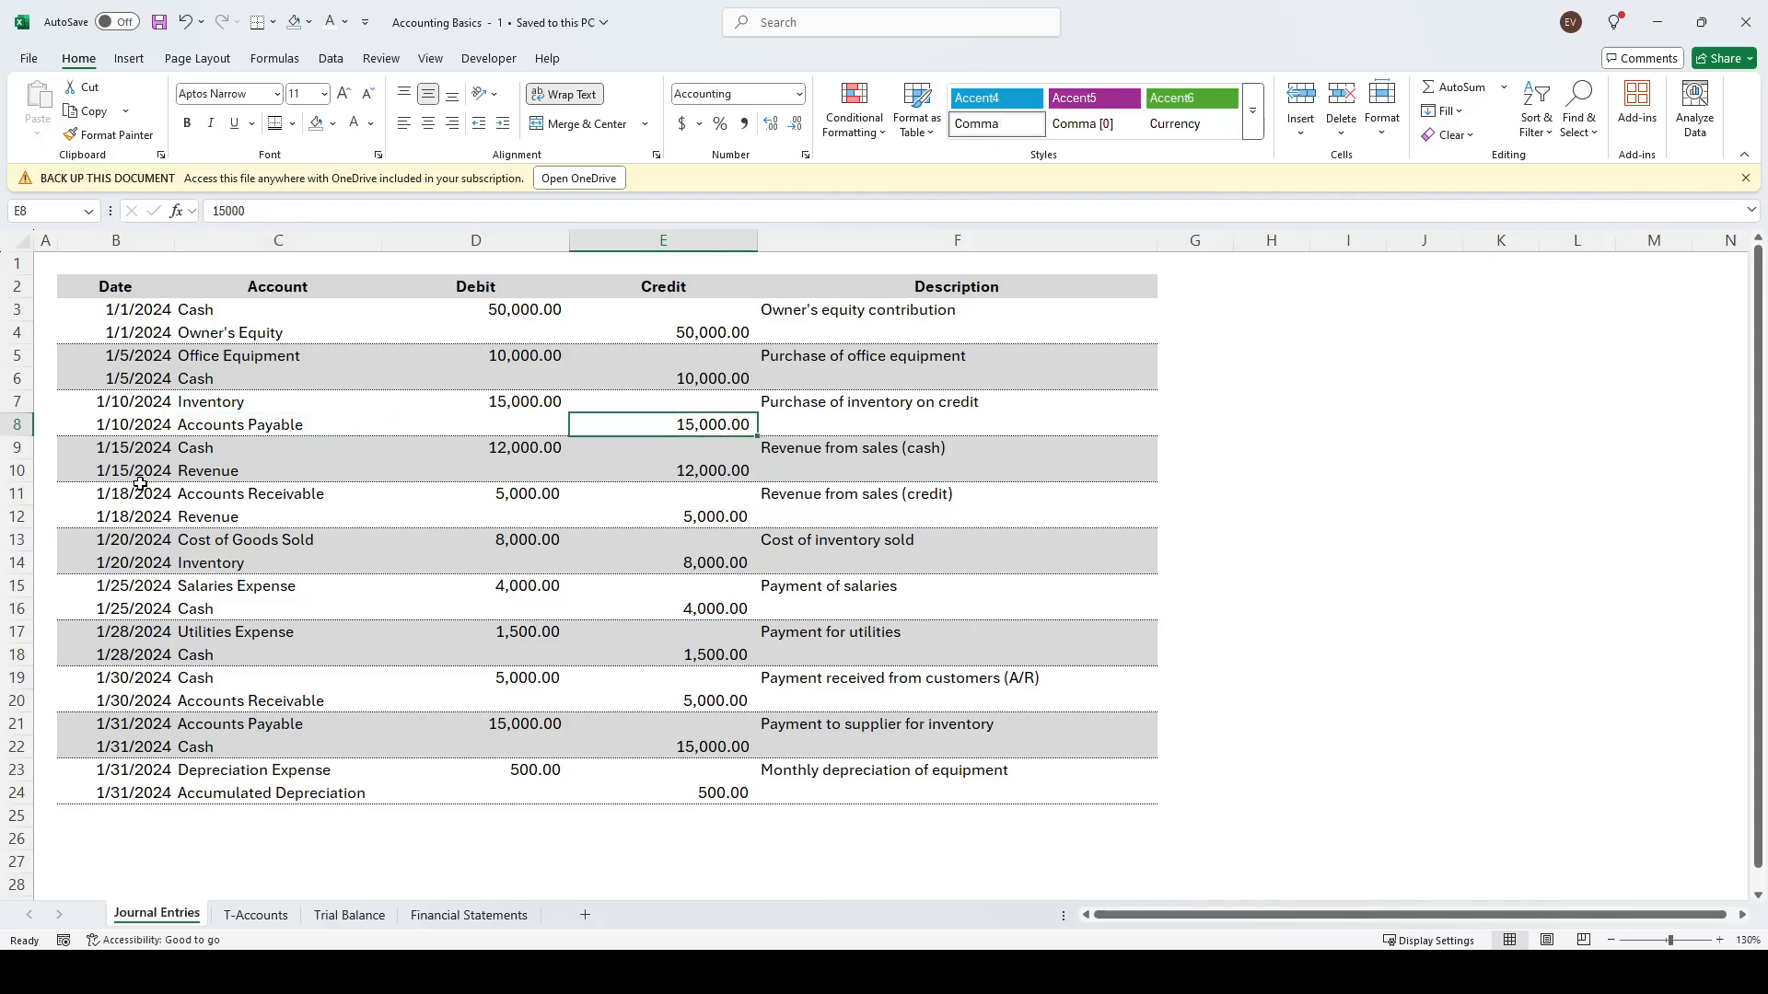
{"action": "left_click", "coordinate": [227, 427]}
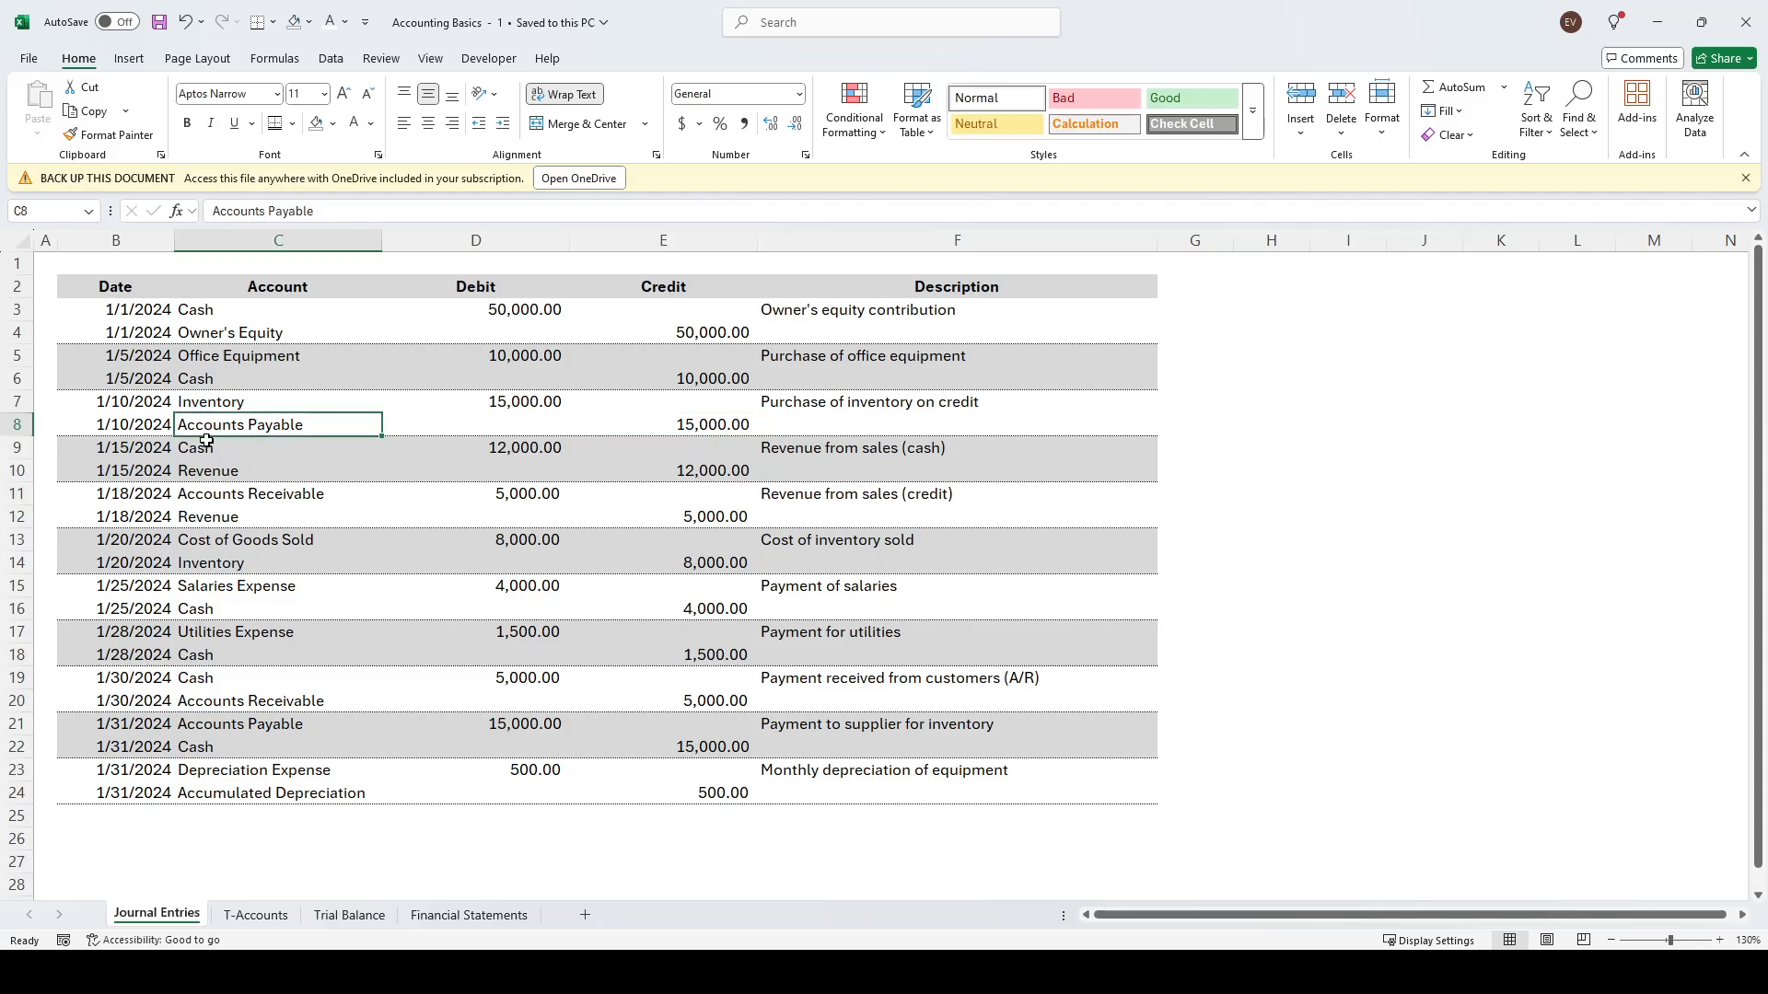
Examine the 1/15/2024 cash sales entry, reading its description, the Cash debit and the Revenue credit
{"action": "left_click", "coordinate": [260, 446]}
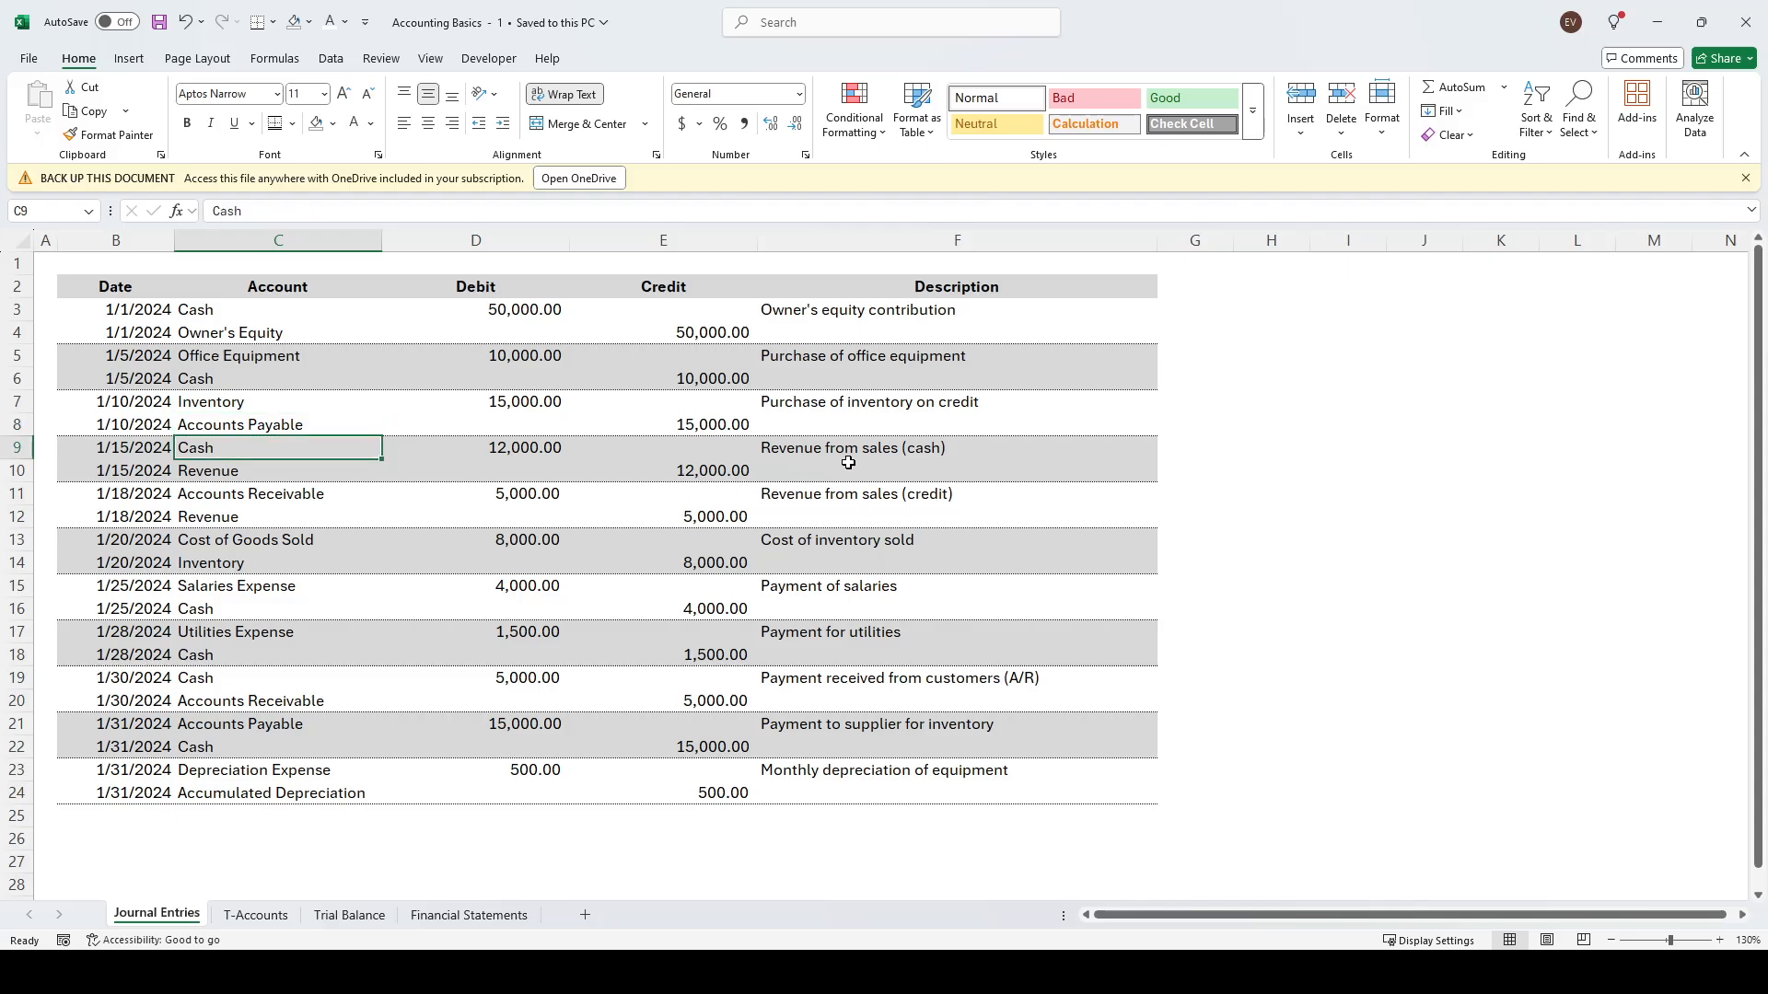
{"action": "left_click", "coordinate": [820, 450]}
{"action": "left_click", "coordinate": [448, 453]}
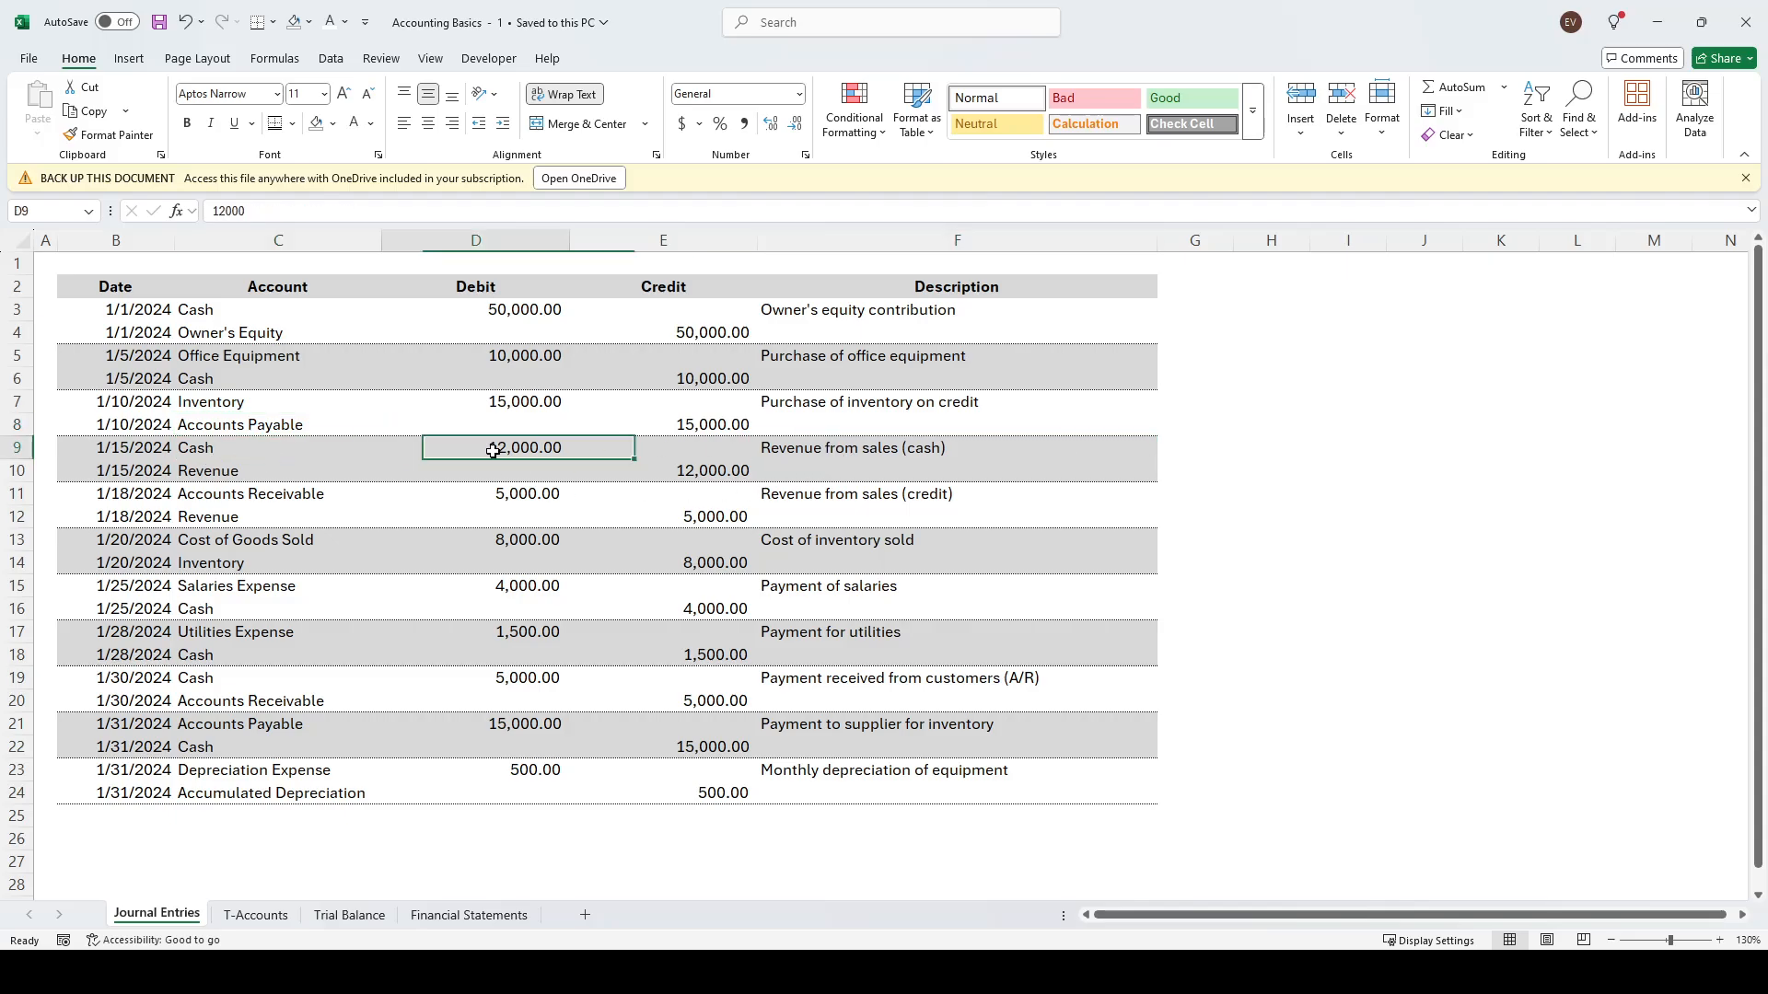
{"action": "left_click", "coordinate": [833, 442]}
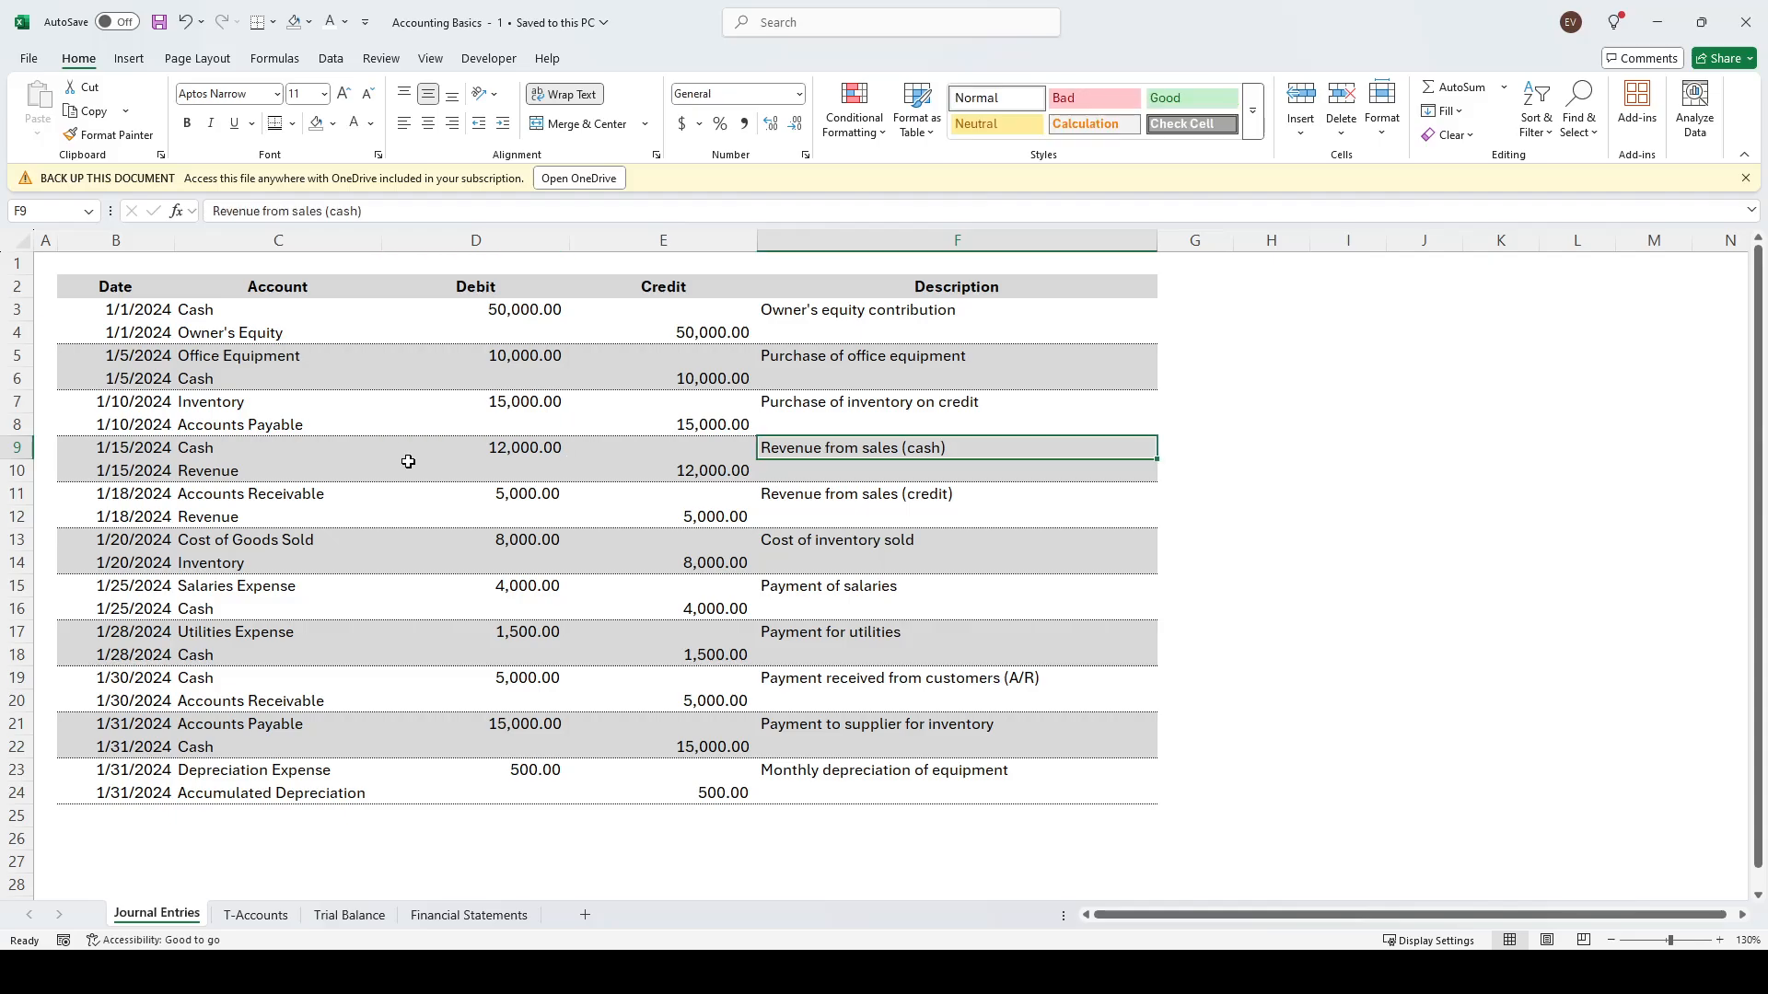
{"action": "left_click", "coordinate": [456, 453]}
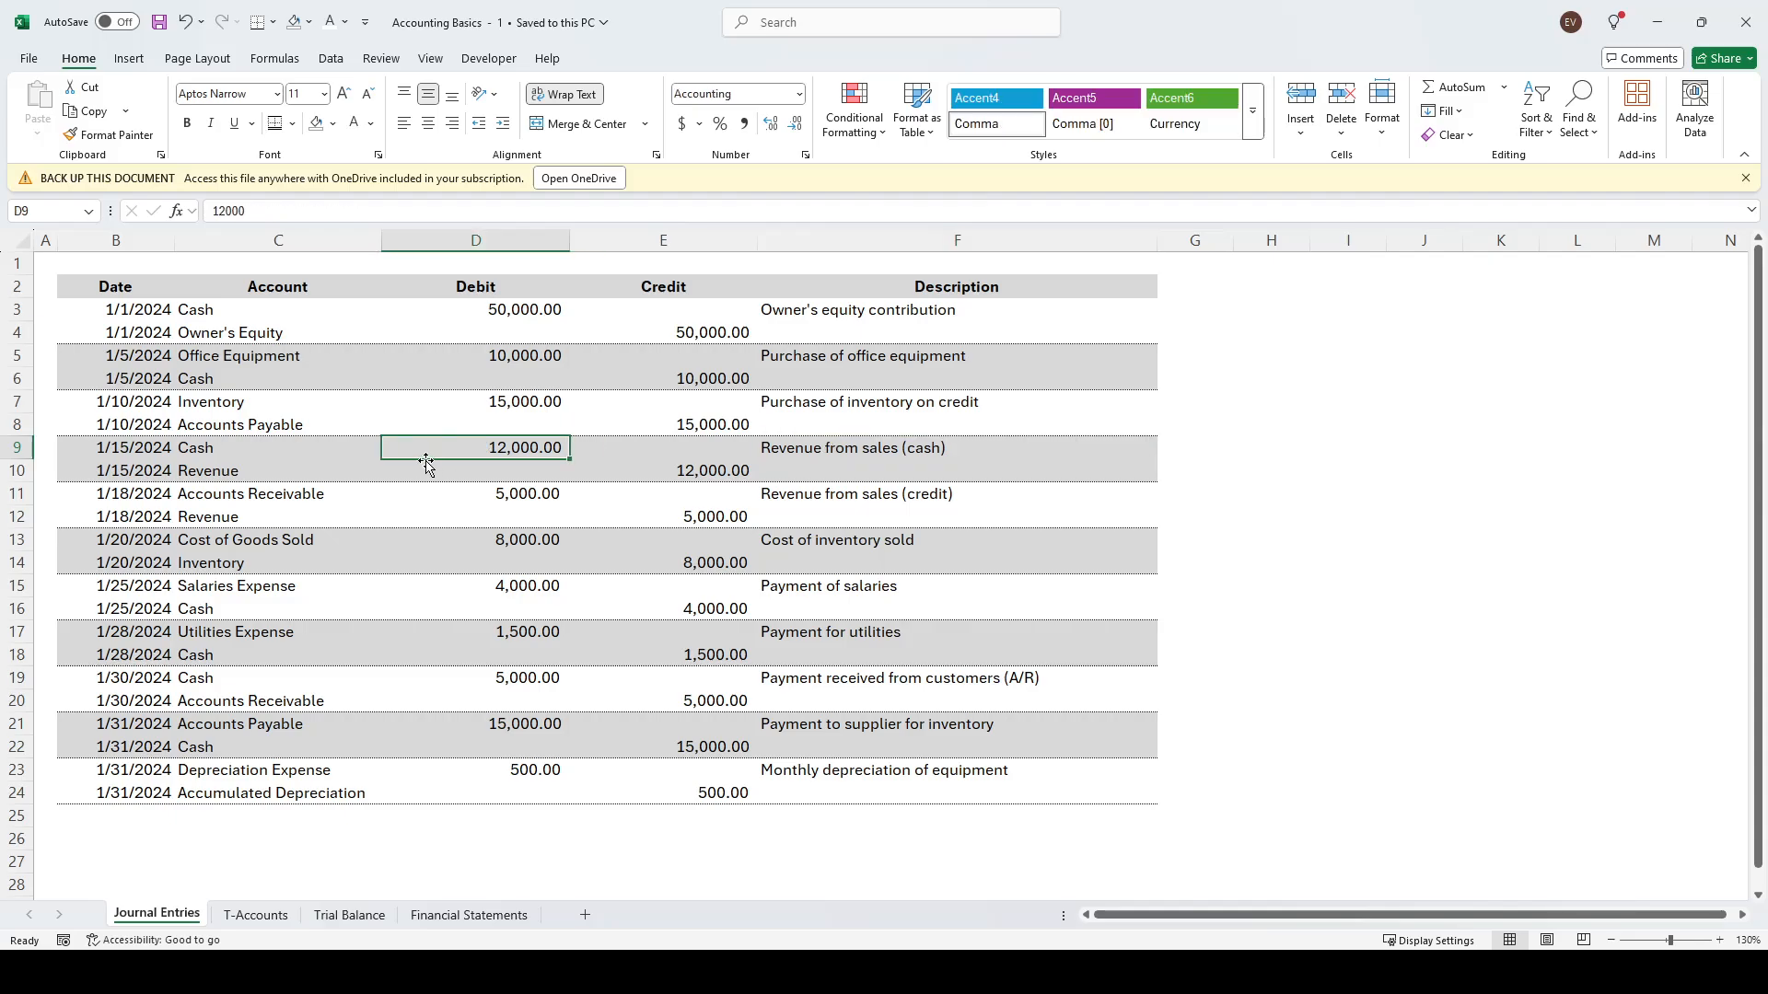
{"action": "left_click_drag", "start_coordinate": [232, 451], "coordinate": [490, 447]}
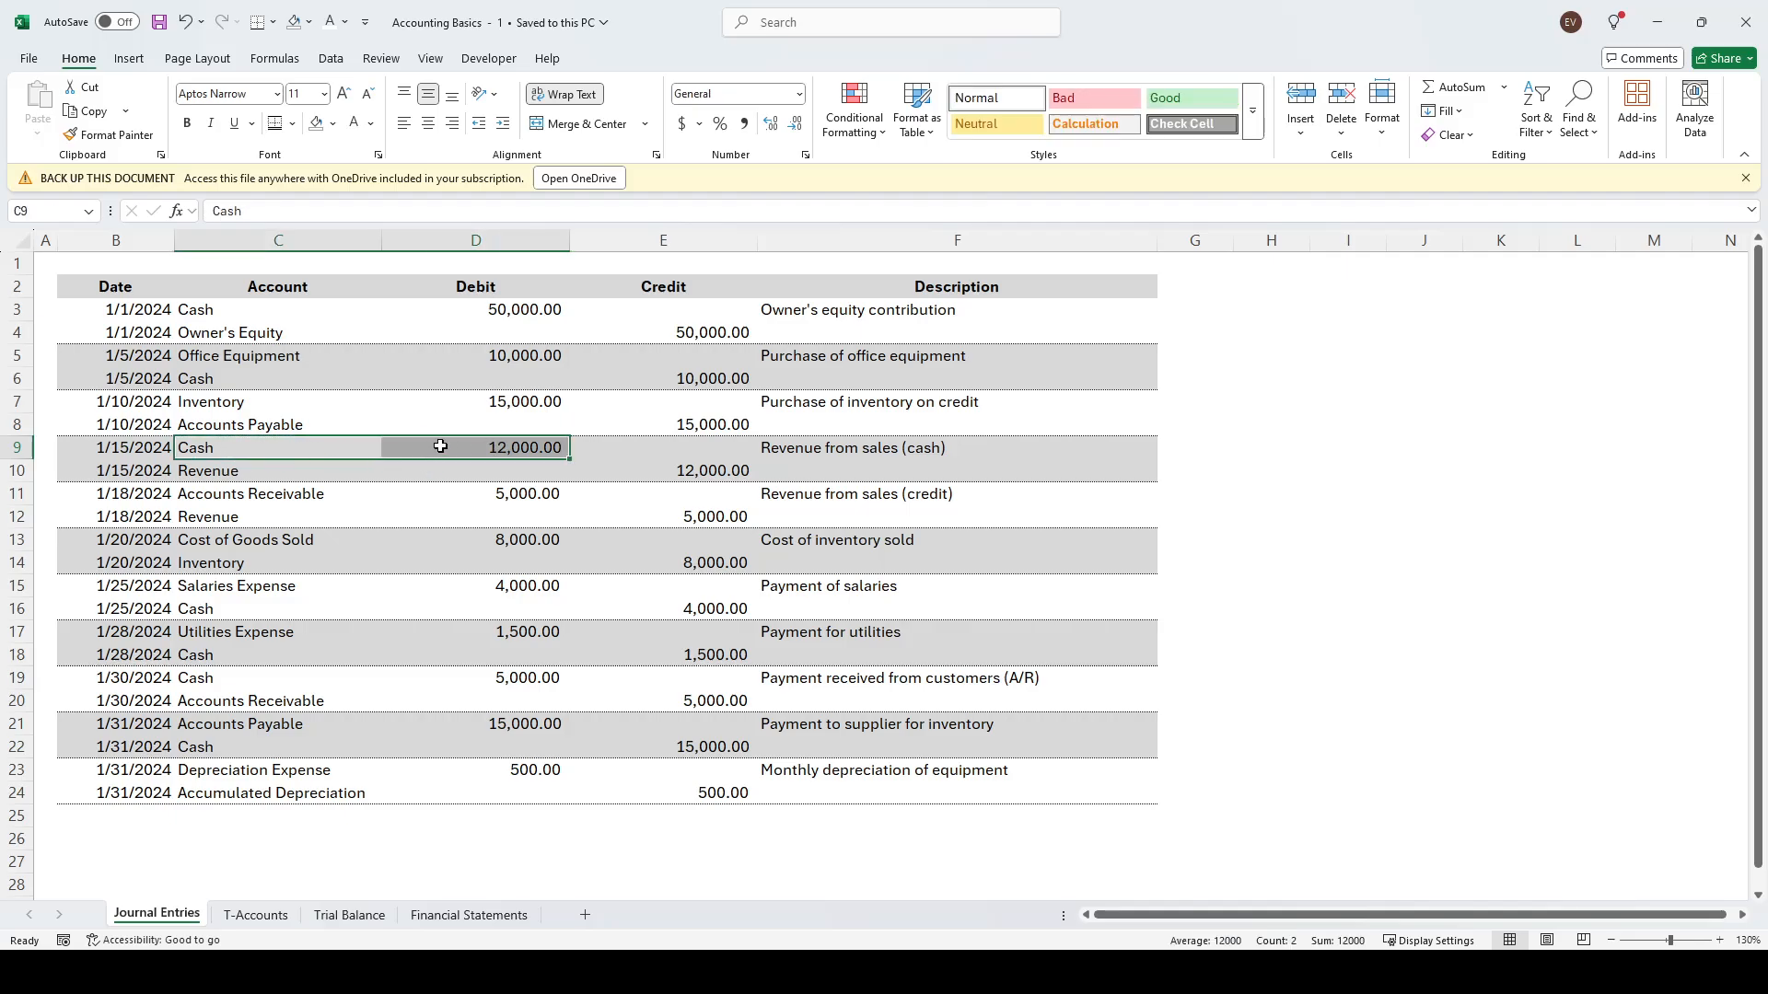
{"action": "left_click_drag", "start_coordinate": [244, 469], "coordinate": [716, 468]}
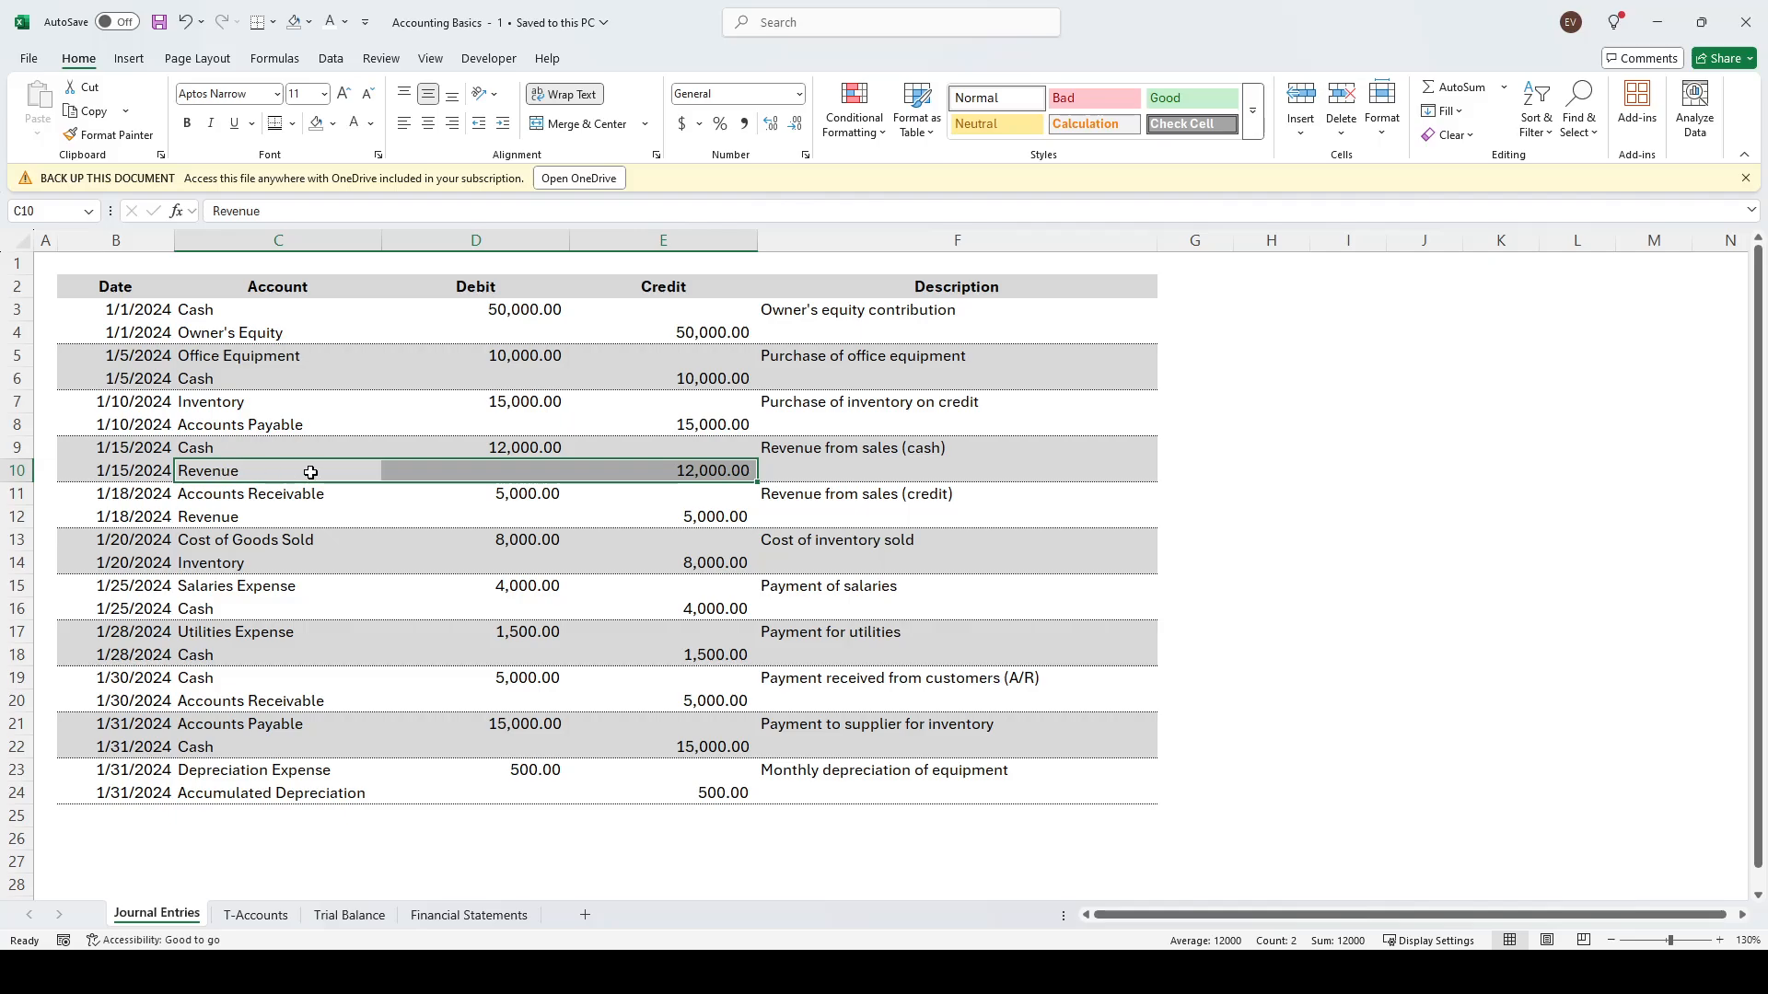
{"action": "left_click", "coordinate": [679, 473]}
{"action": "left_click", "coordinate": [255, 476]}
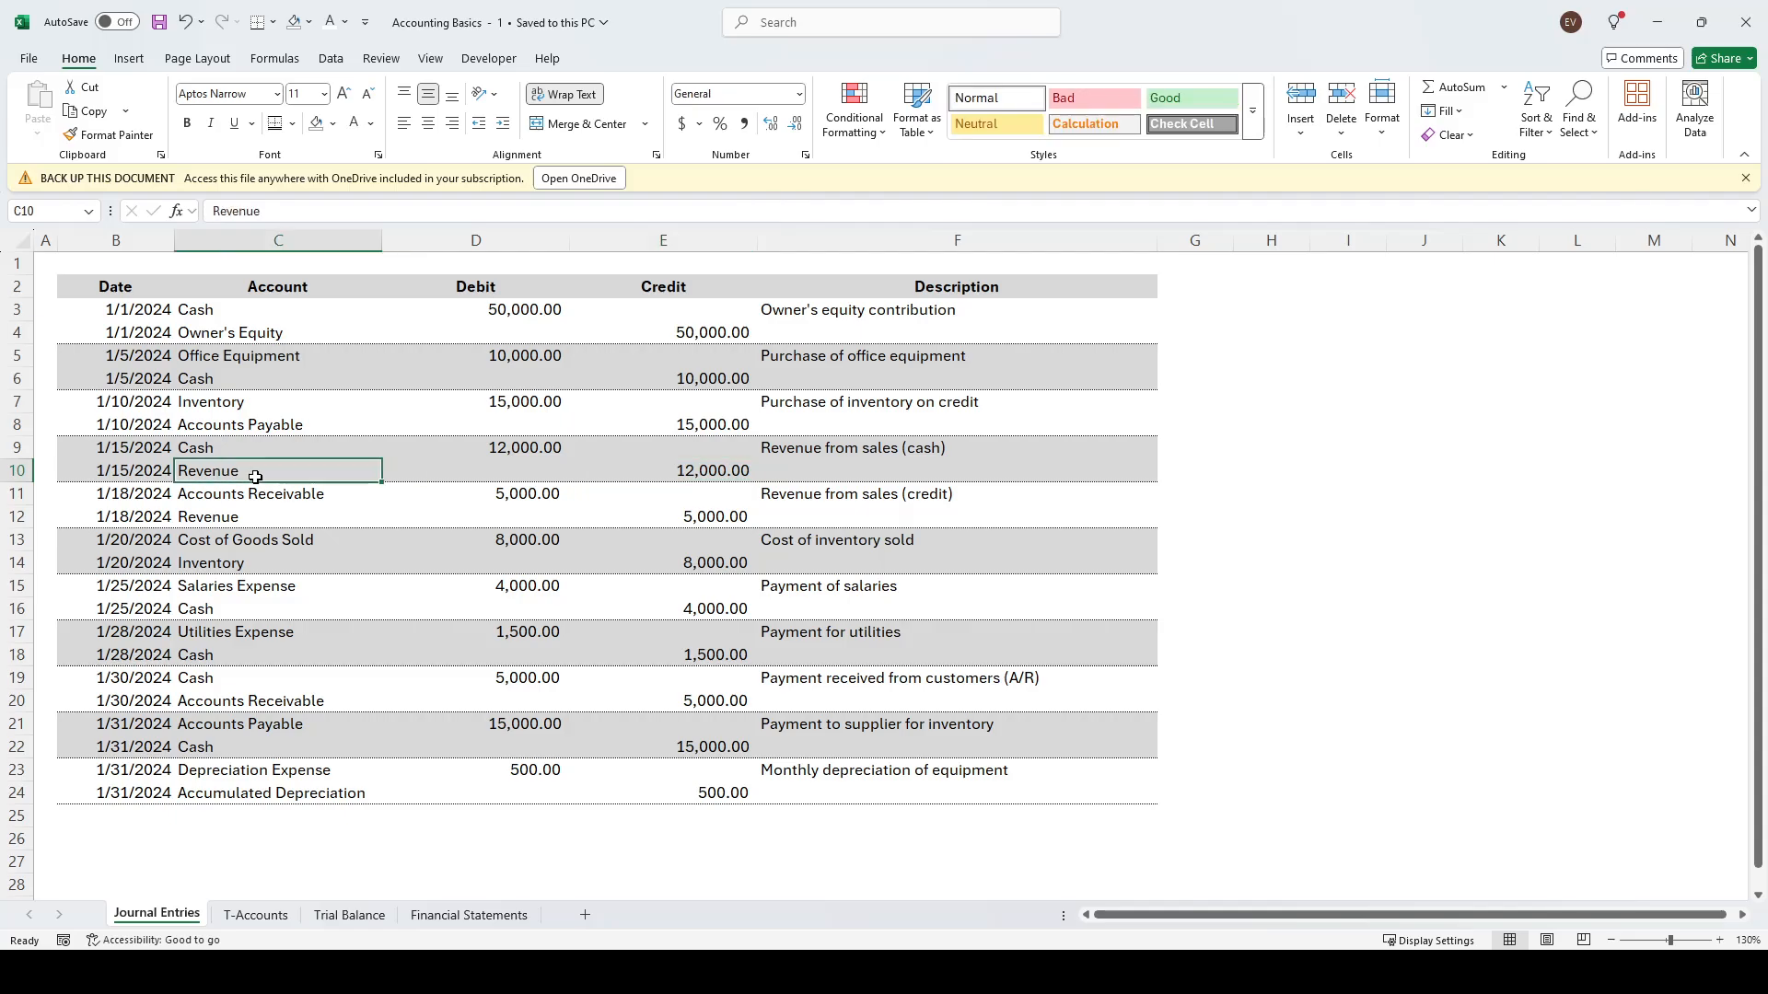
{"action": "left_click", "coordinate": [678, 473]}
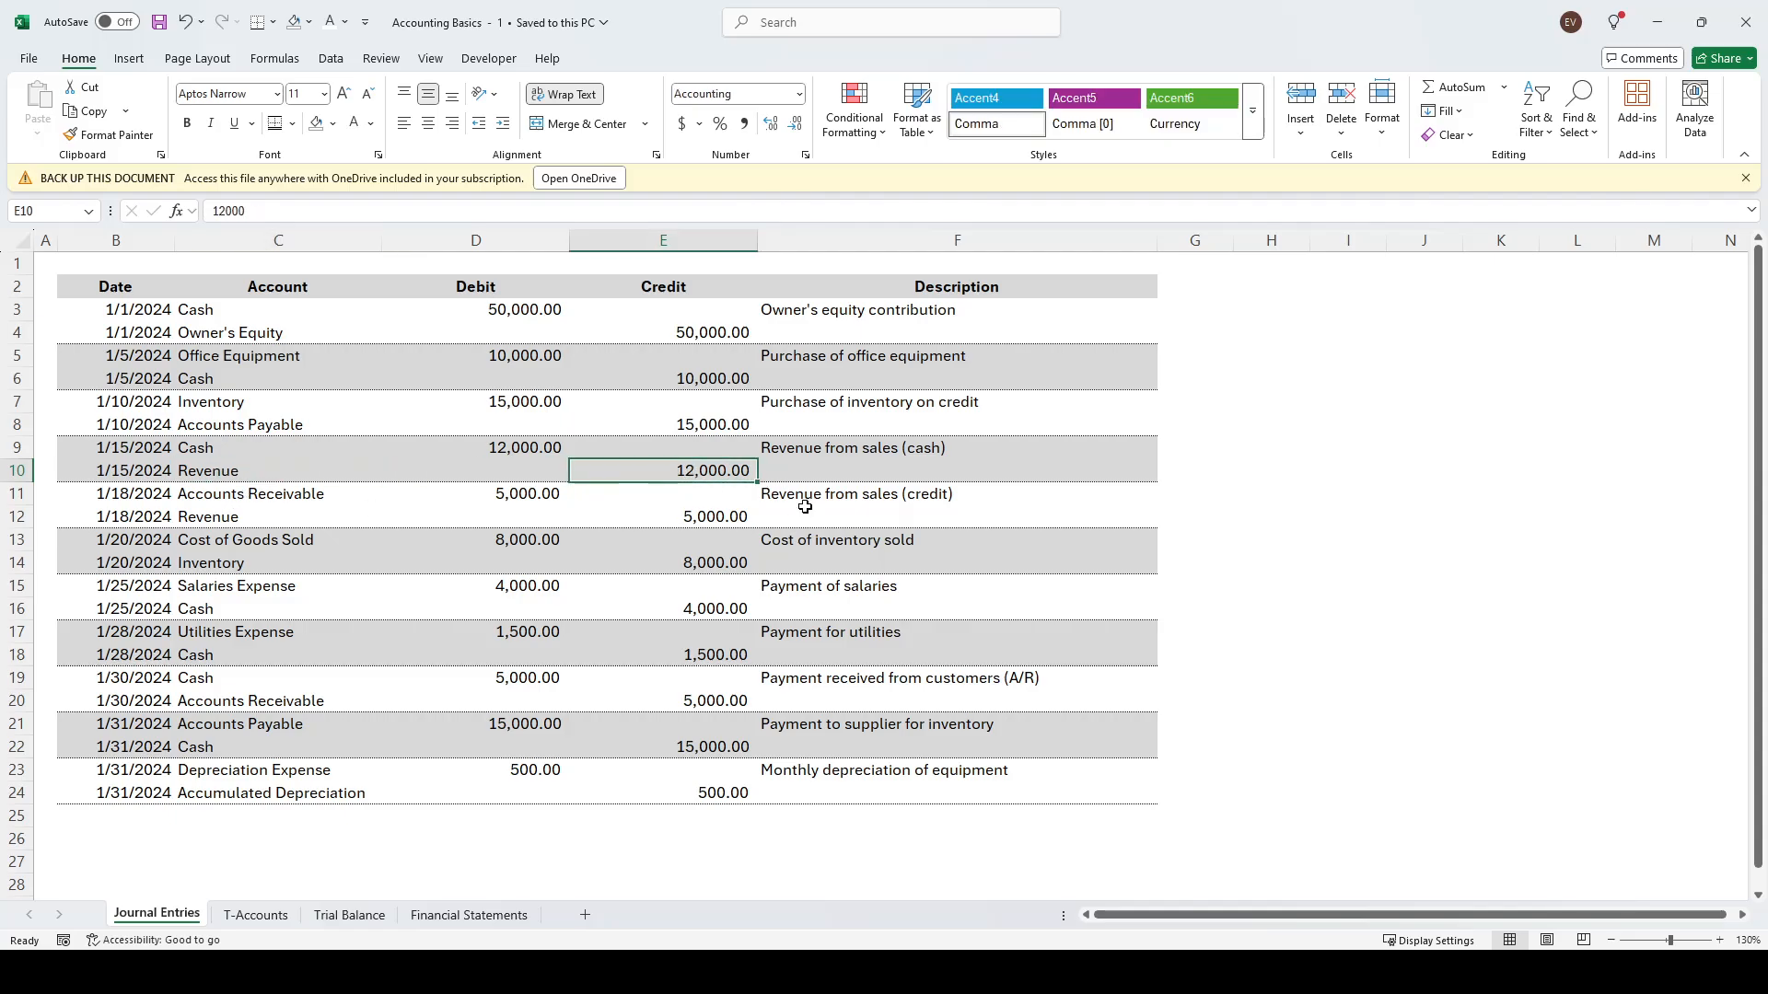
Examine the 1/18/2024 credit sales entry, comparing the Accounts Receivable debit with the Revenue credit
{"action": "left_click", "coordinate": [773, 498]}
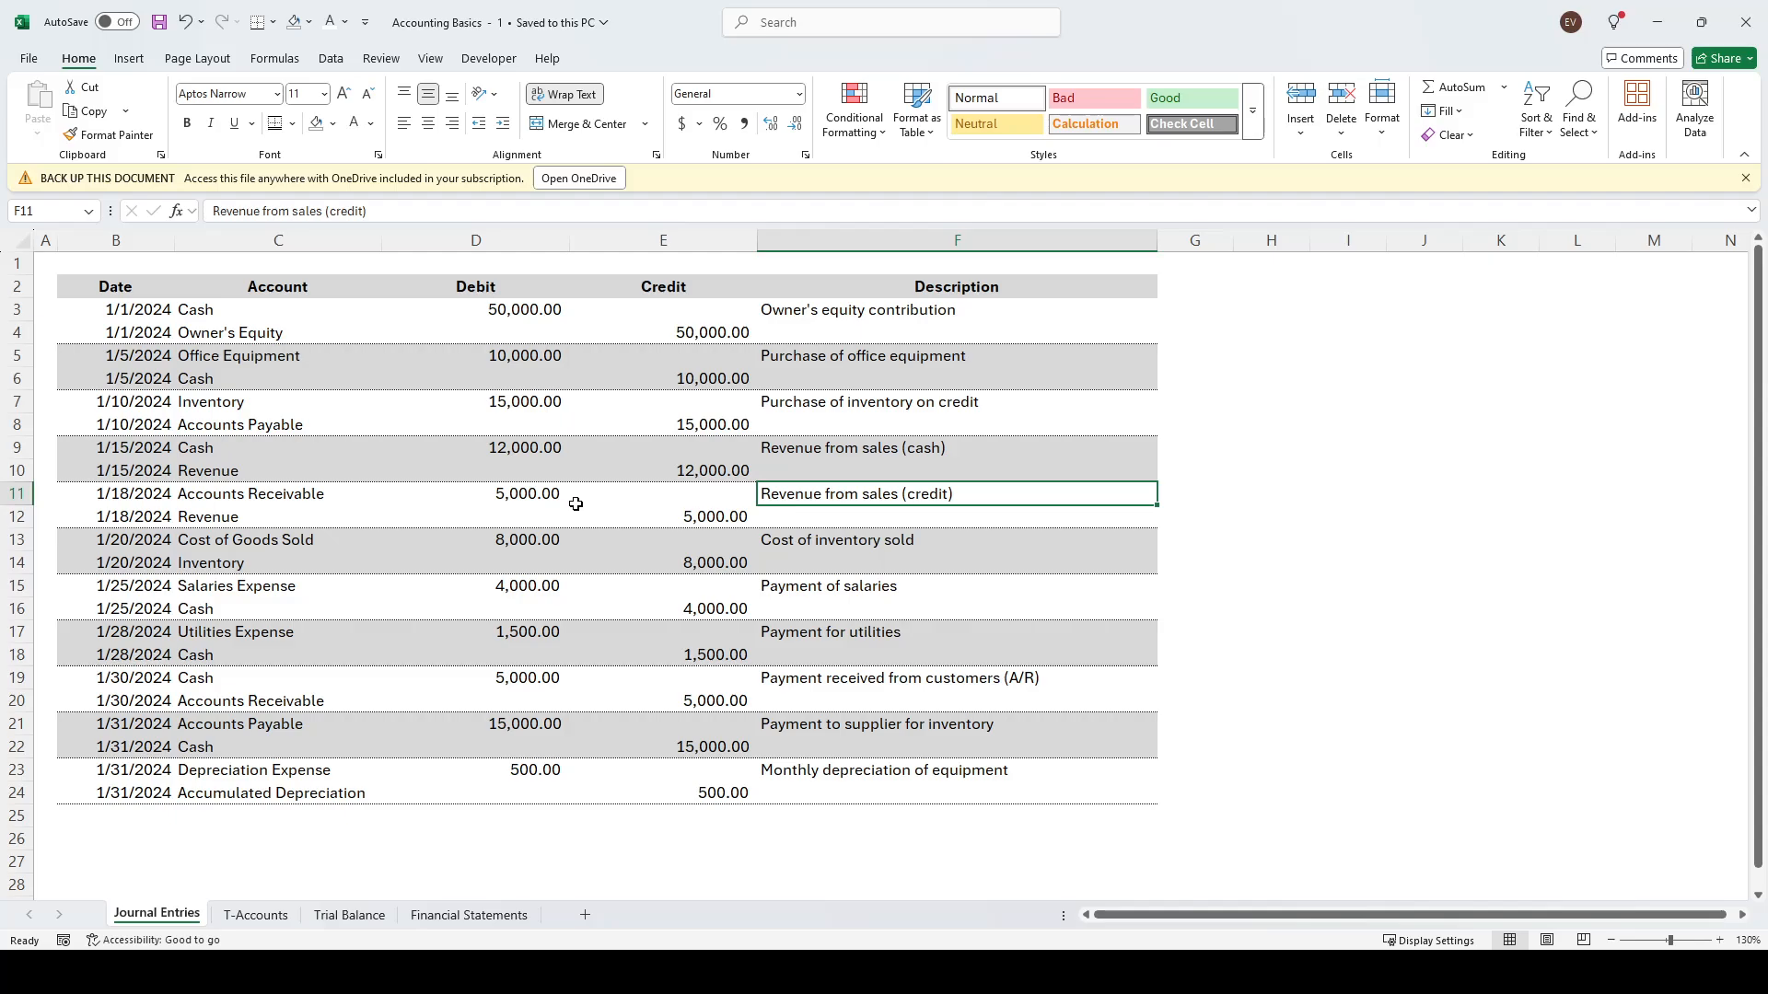
{"action": "left_click", "coordinate": [268, 502]}
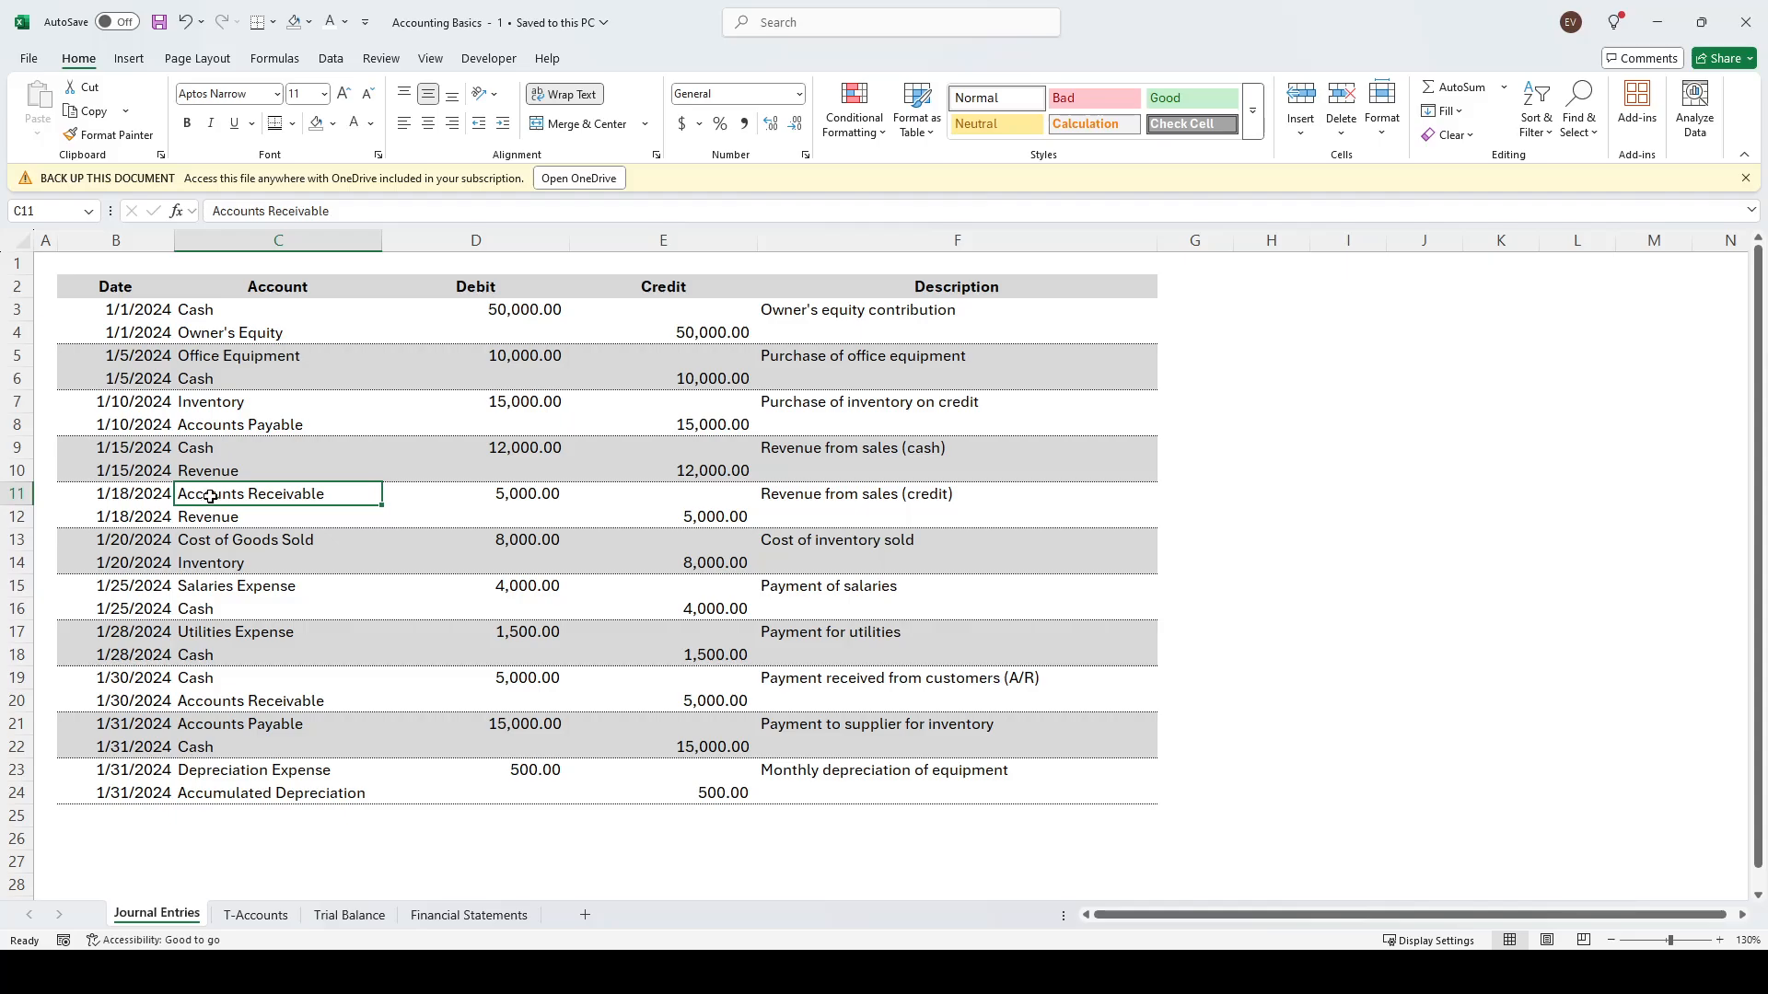
{"action": "left_click", "coordinate": [486, 494]}
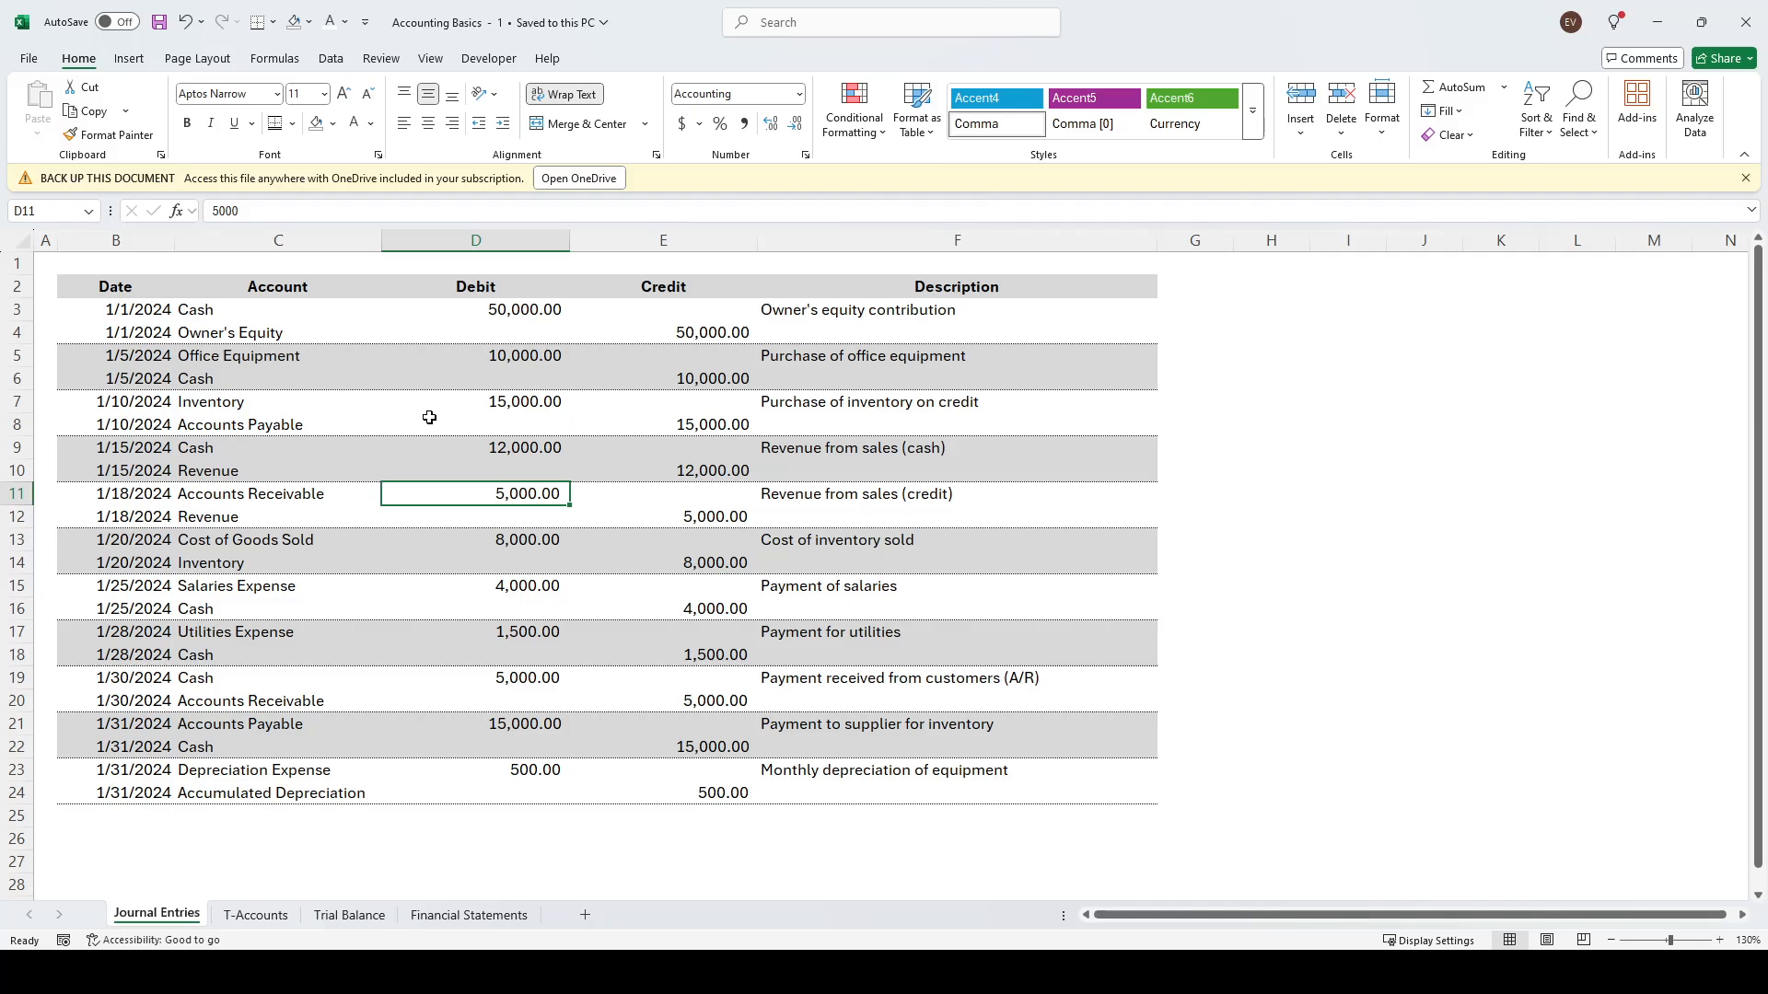
{"action": "left_click", "coordinate": [835, 503]}
{"action": "left_click", "coordinate": [475, 497]}
{"action": "left_click_drag", "start_coordinate": [307, 495], "coordinate": [537, 495]}
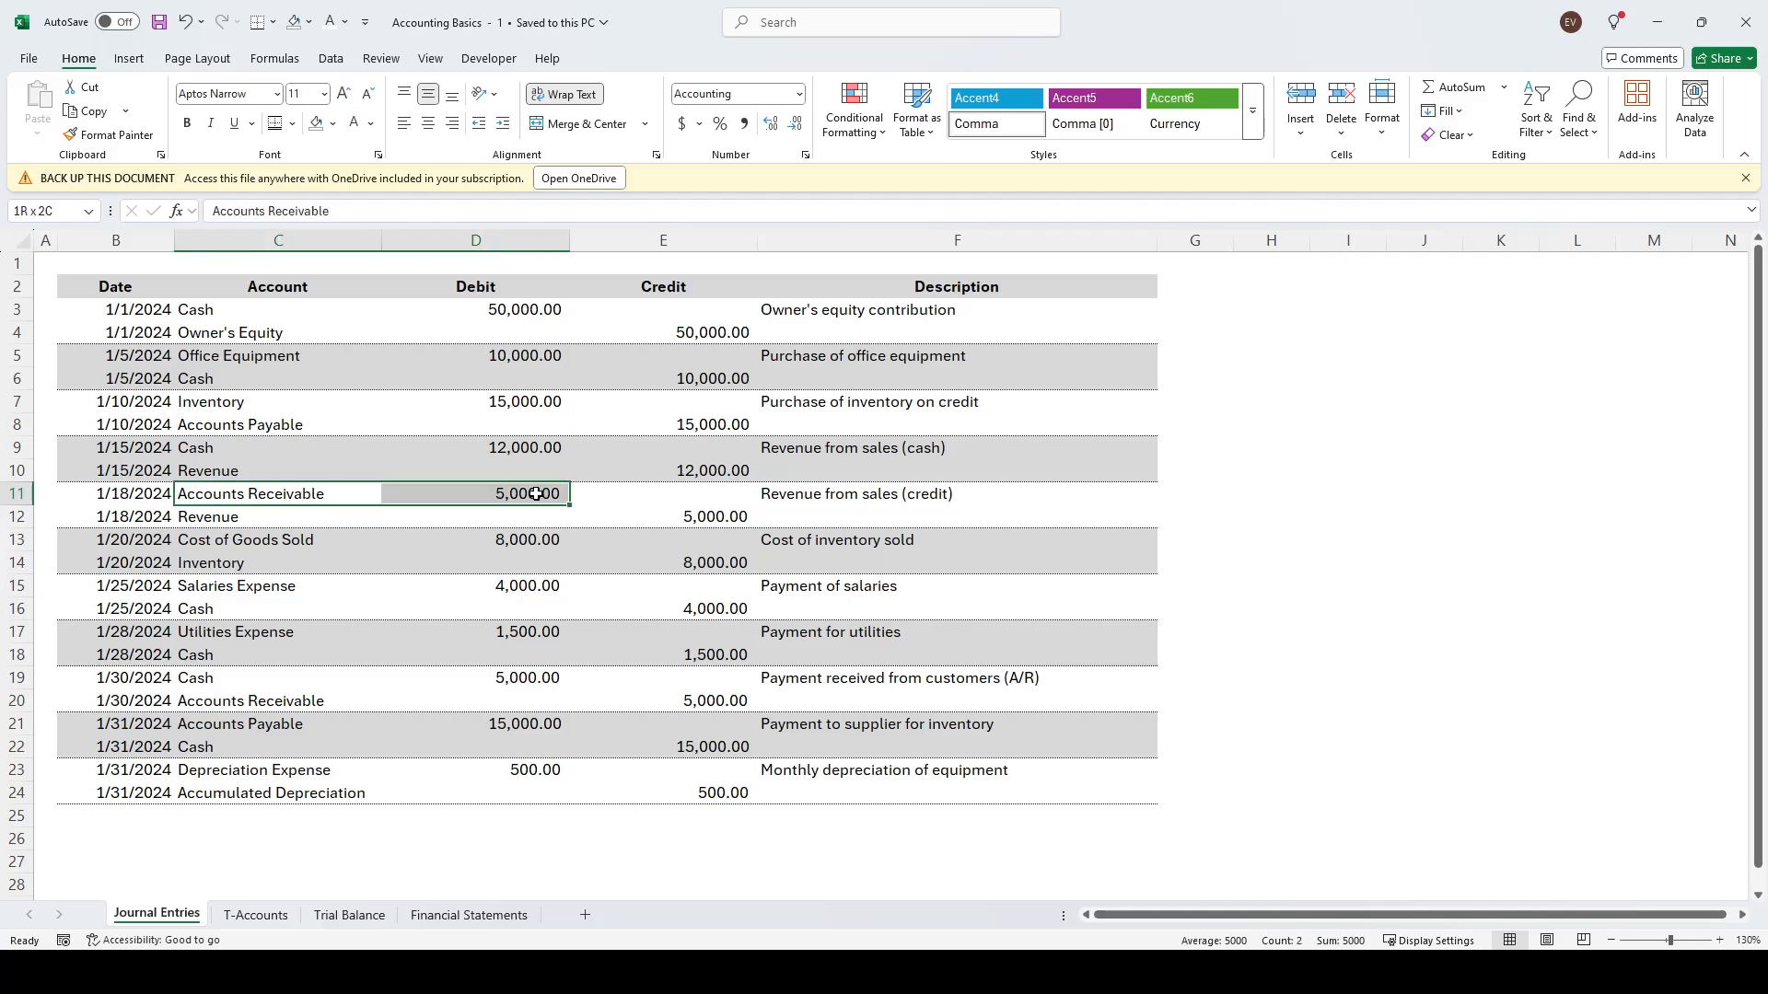
{"action": "left_click", "coordinate": [723, 517]}
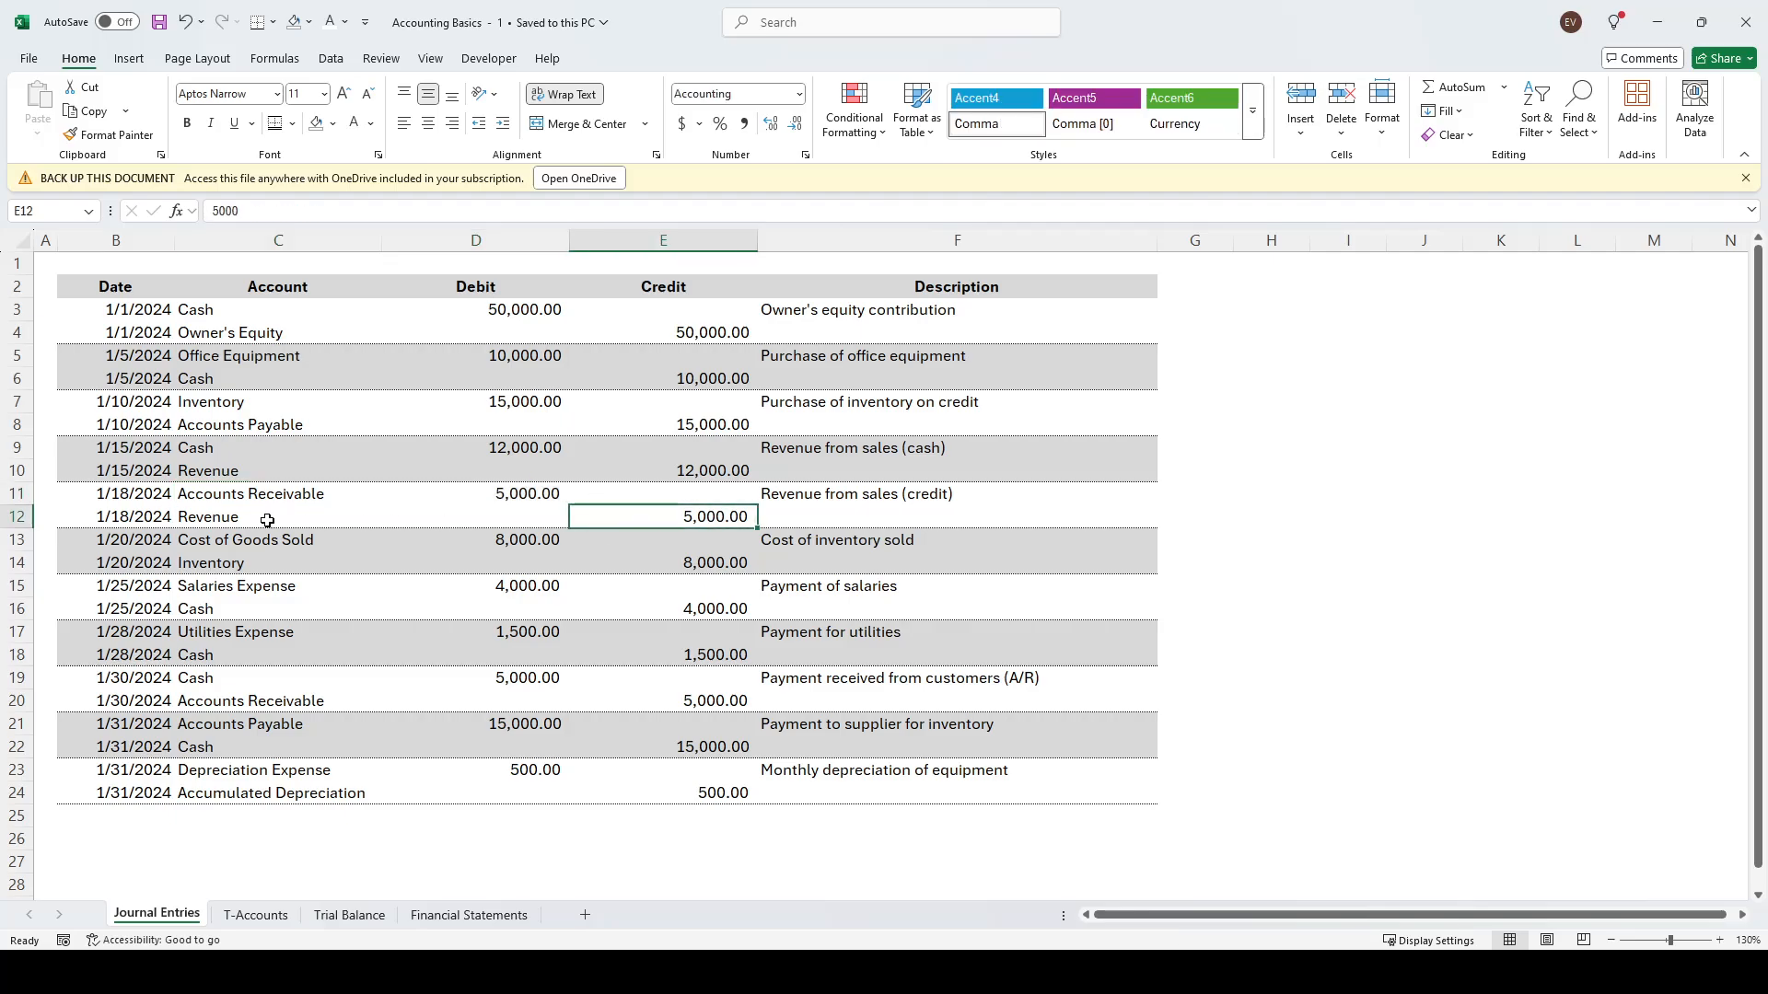
{"action": "left_click_drag", "start_coordinate": [267, 520], "coordinate": [738, 513]}
{"action": "left_click", "coordinate": [723, 521]}
Examine the 1/20/2024 cost of inventory sold entry, comparing the Cost of Goods Sold debit with the Inventory credit
{"action": "left_click", "coordinate": [794, 543]}
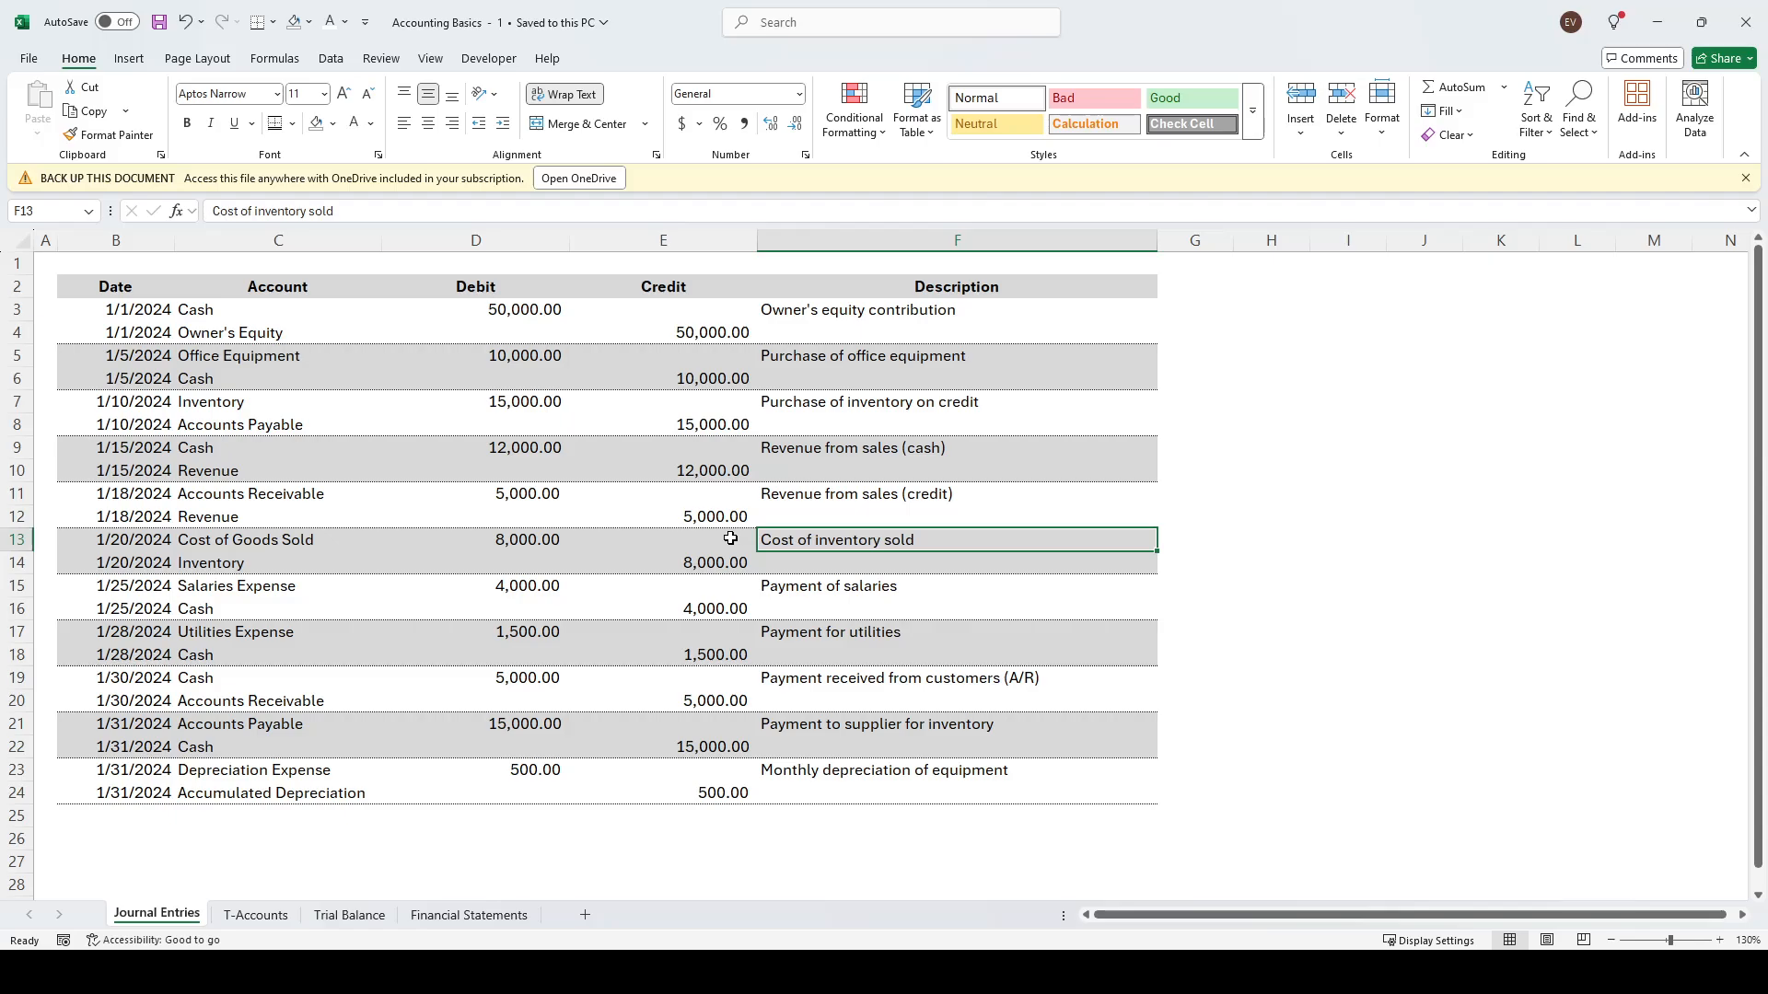
{"action": "left_click", "coordinate": [505, 543]}
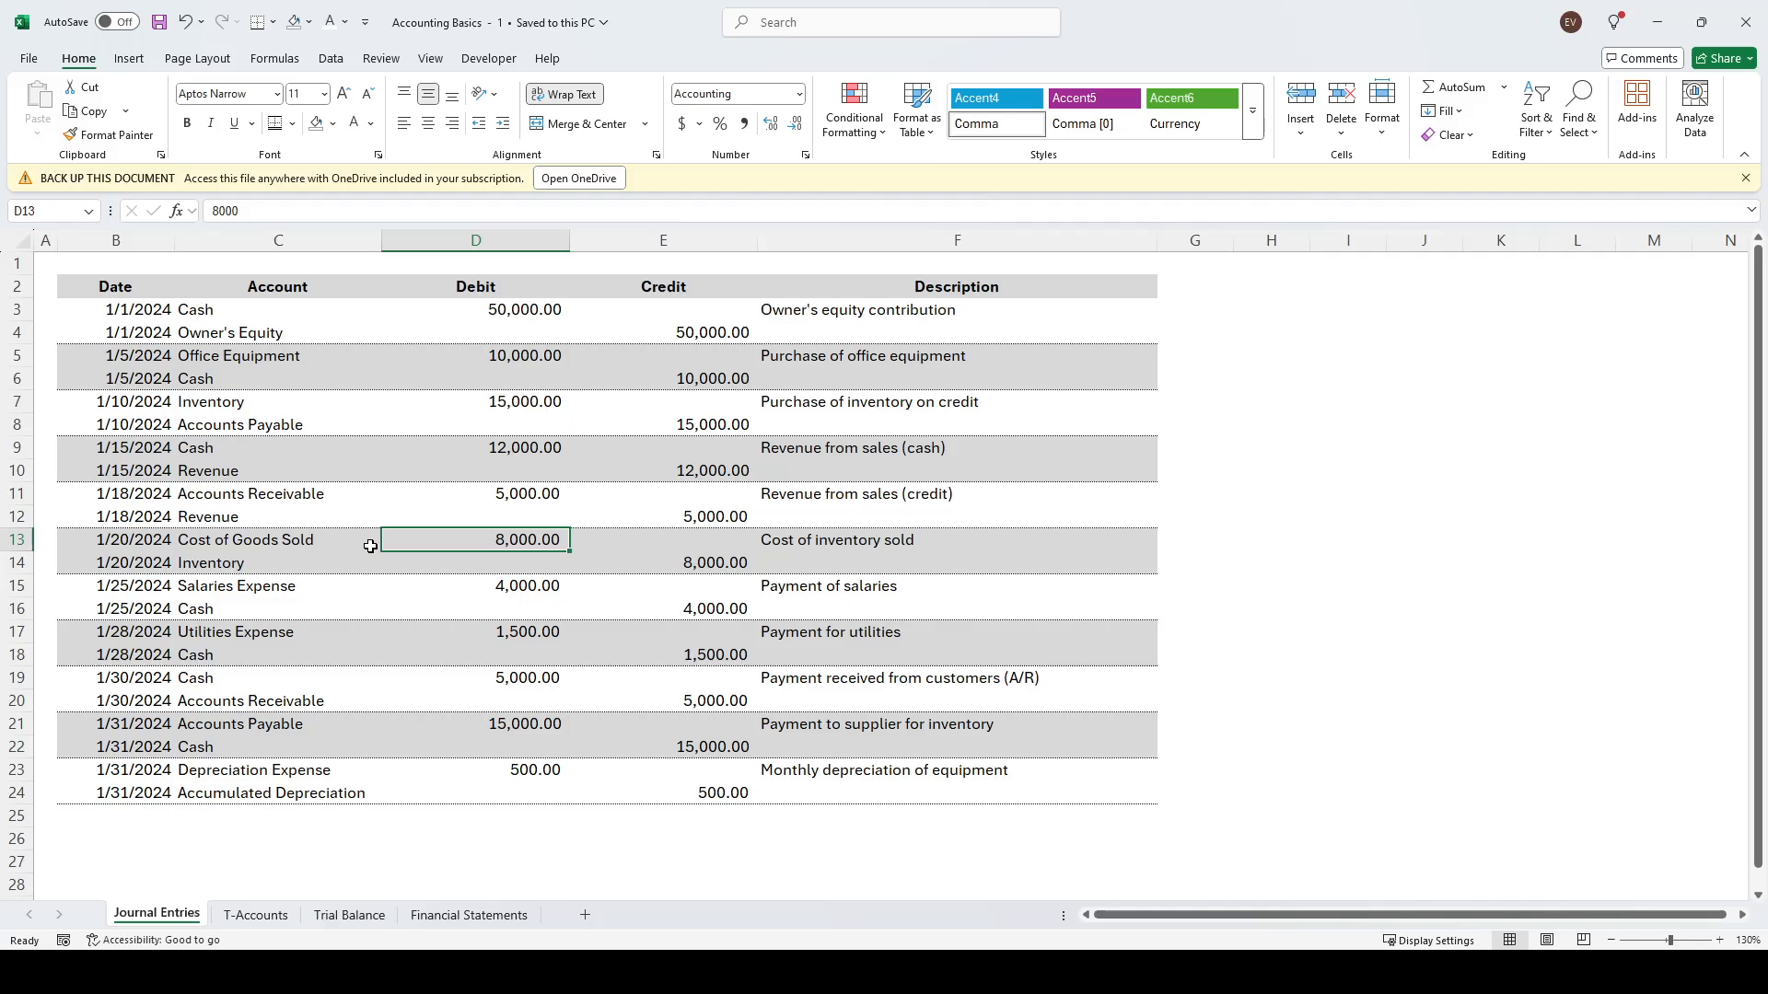
{"action": "left_click", "coordinate": [292, 537]}
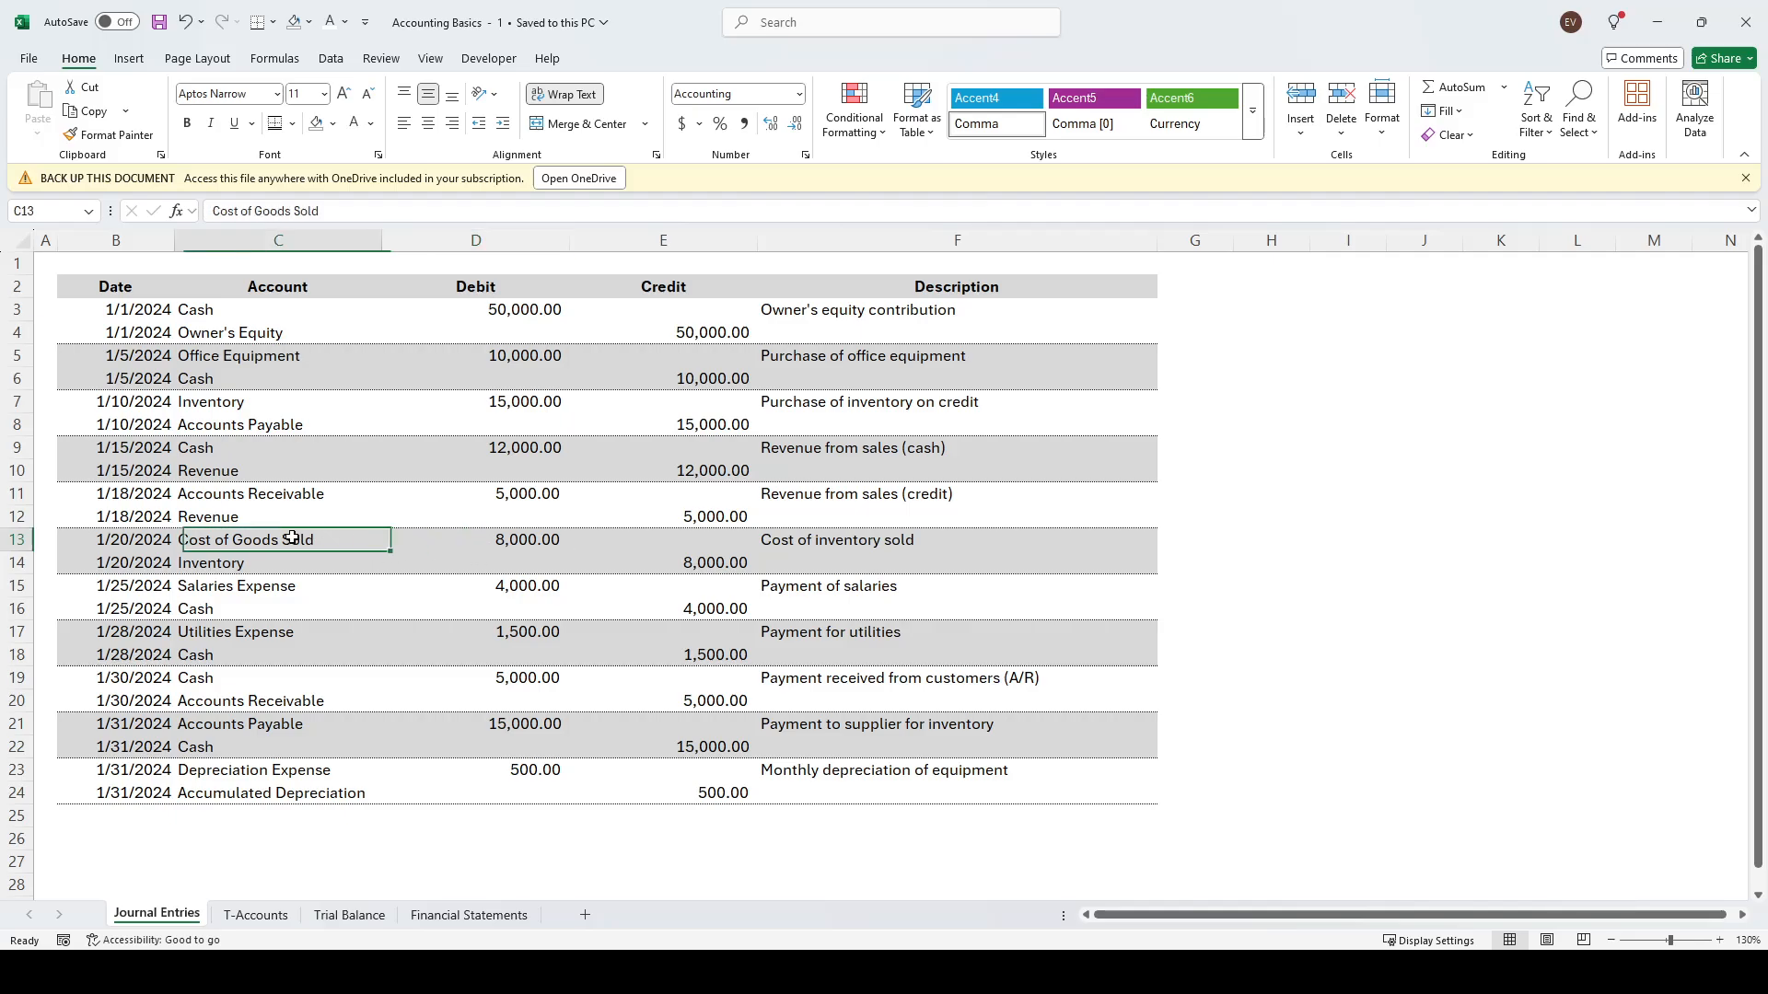
{"action": "left_click", "coordinate": [490, 543]}
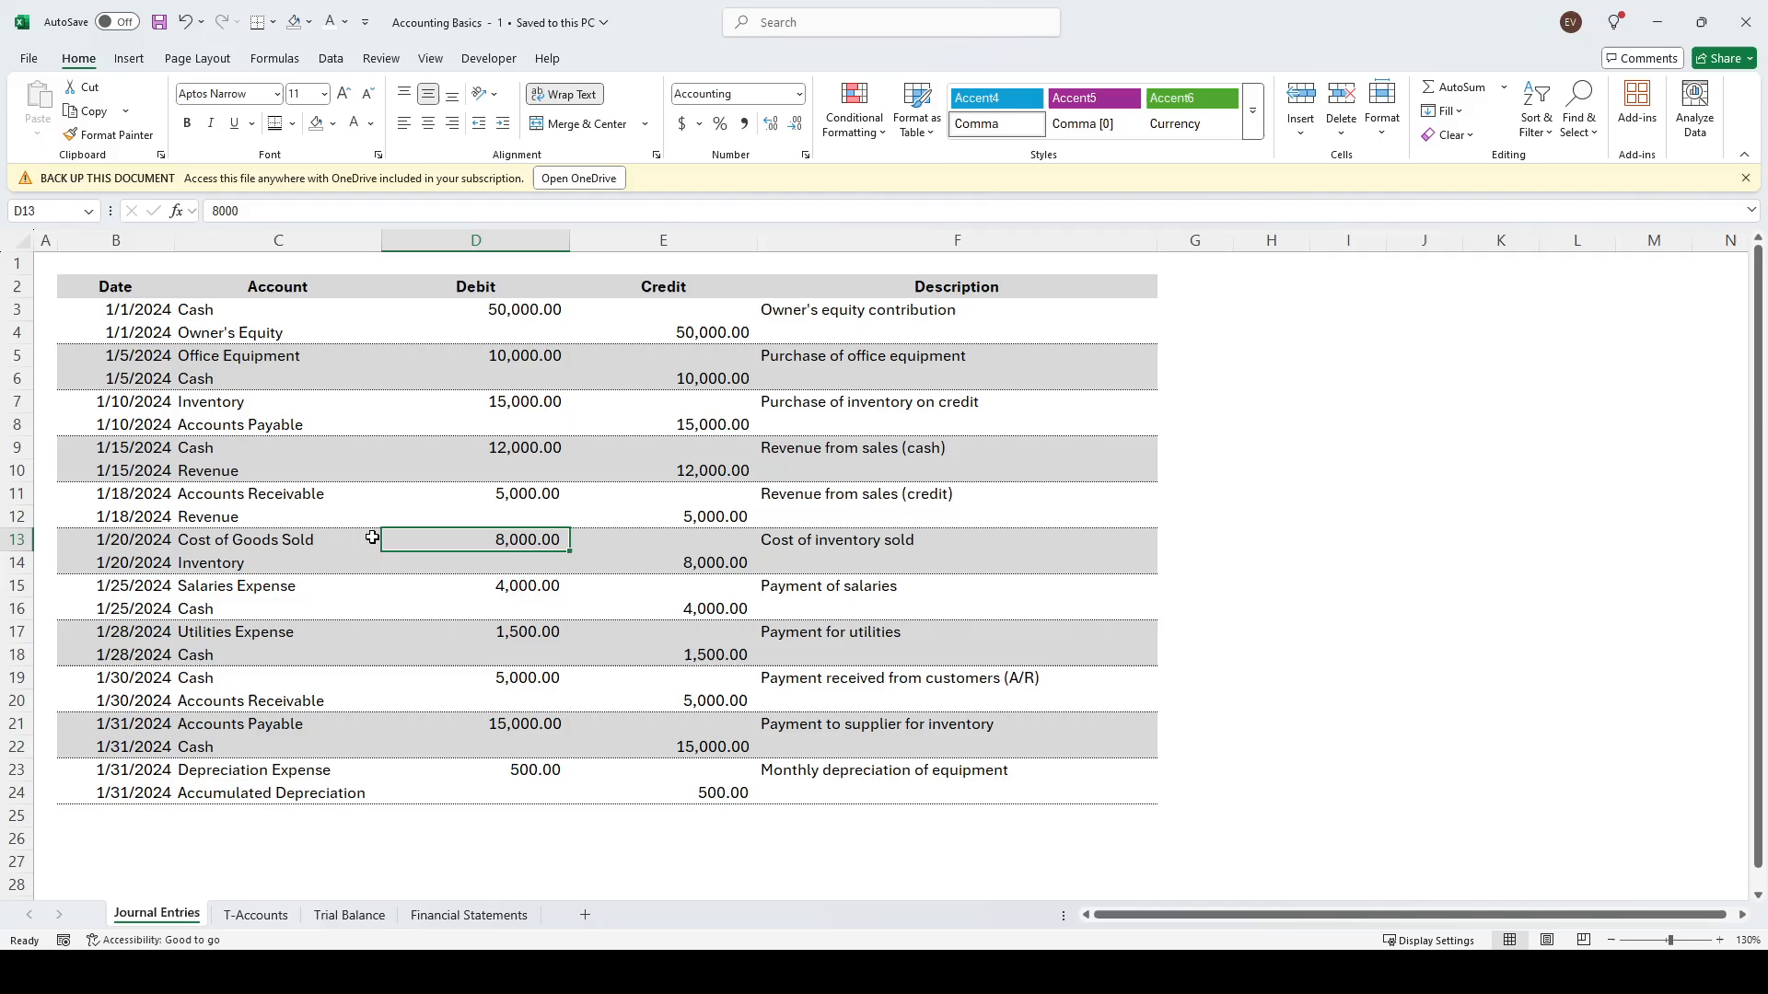
{"action": "left_click", "coordinate": [296, 541]}
{"action": "left_click", "coordinate": [548, 541]}
{"action": "left_click", "coordinate": [302, 544]}
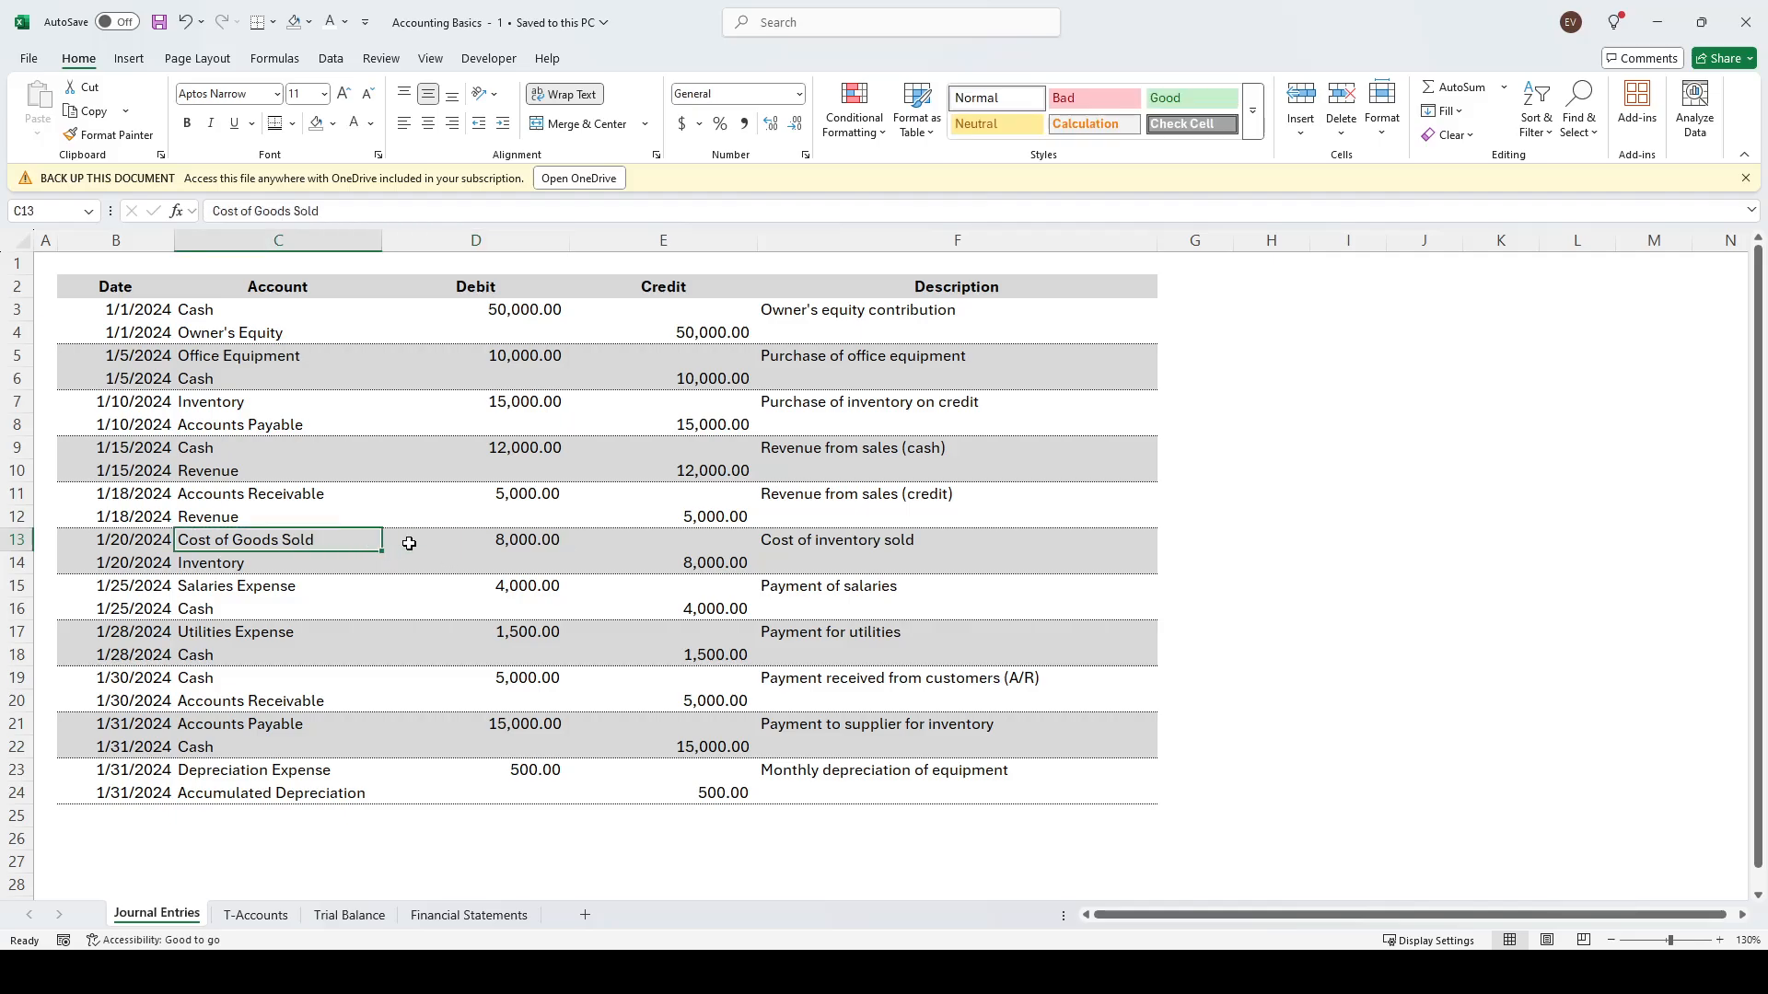
{"action": "left_click", "coordinate": [474, 543]}
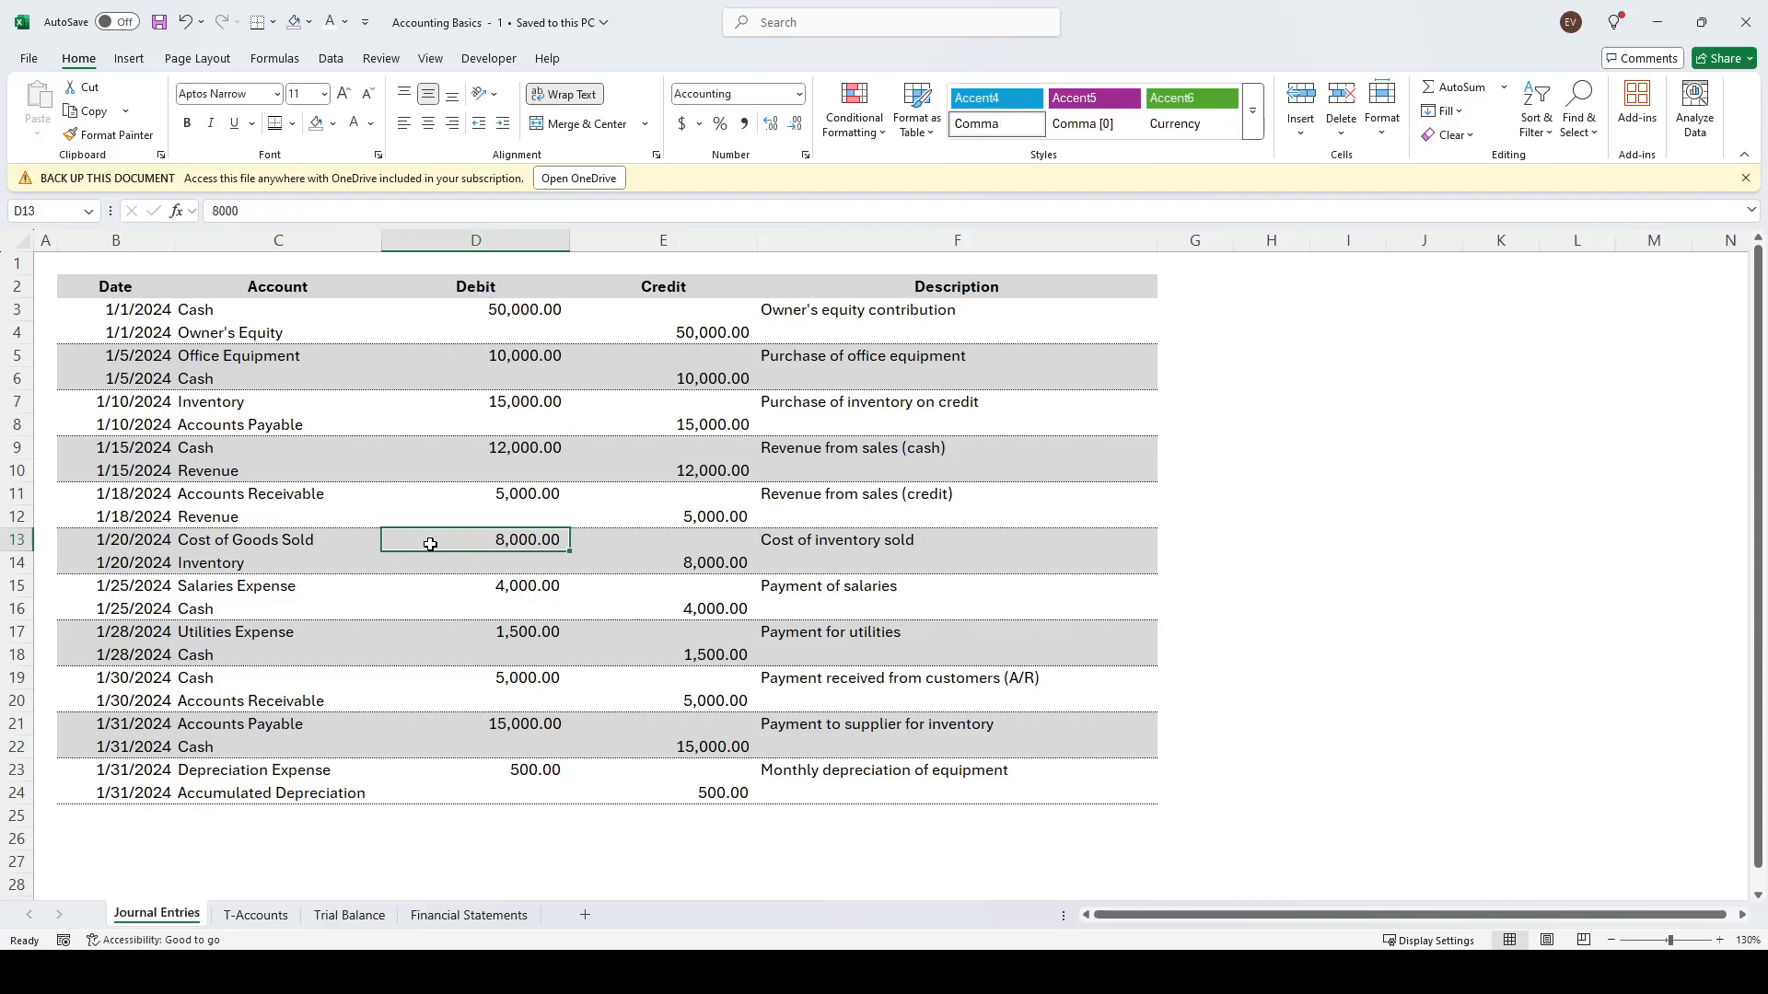
{"action": "left_click", "coordinate": [231, 565]}
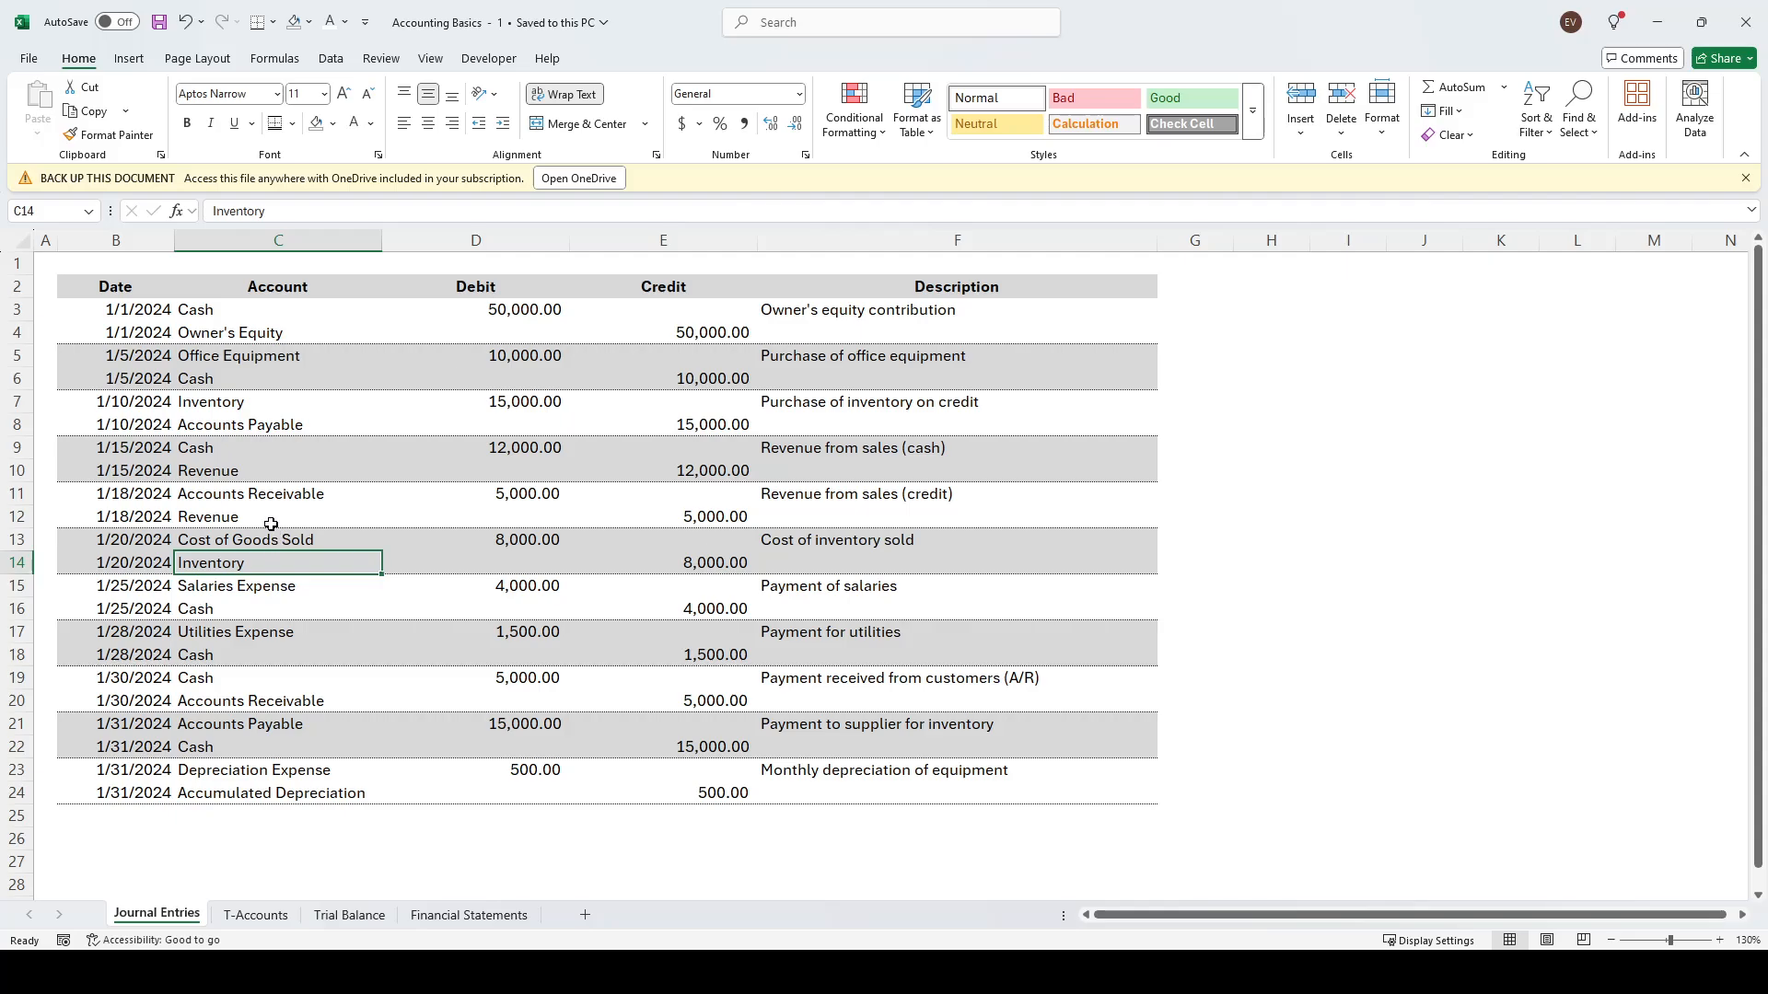
{"action": "left_click", "coordinate": [617, 569]}
{"action": "left_click", "coordinate": [362, 559]}
{"action": "left_click", "coordinate": [727, 563]}
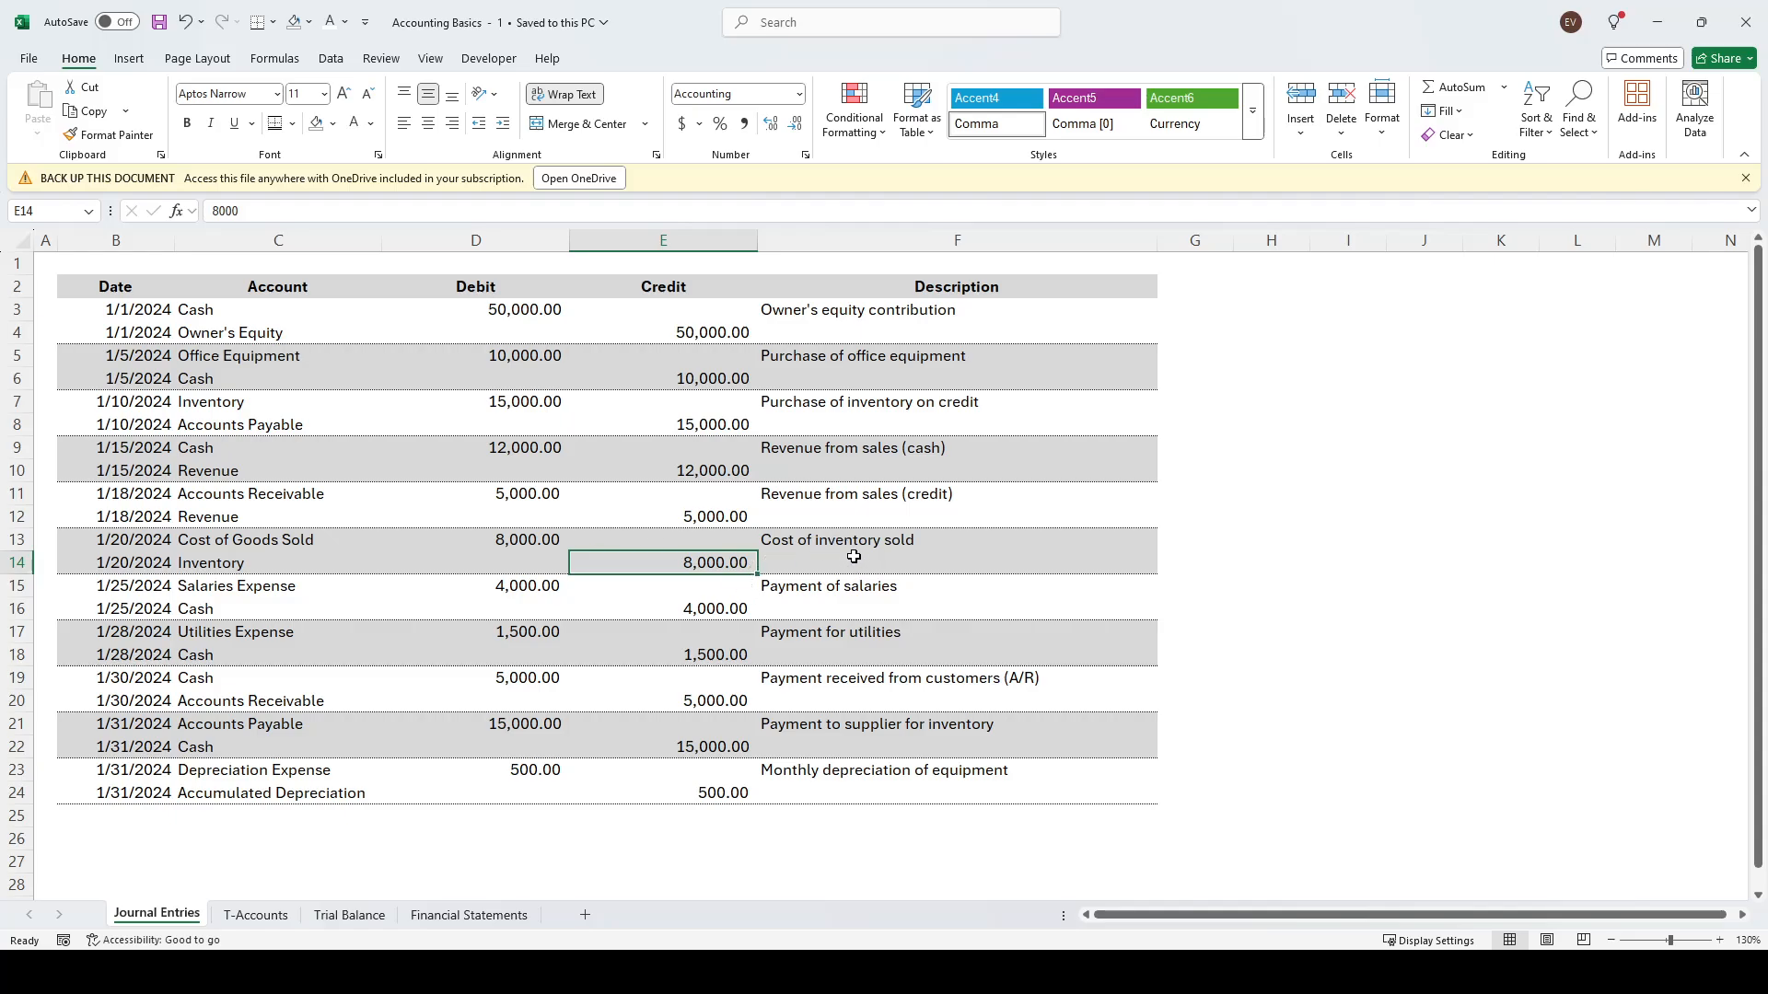
Examine the 1/25/2024 payment of salaries, comparing the Salaries Expense debit with the Cash credit
{"action": "left_click", "coordinate": [859, 589]}
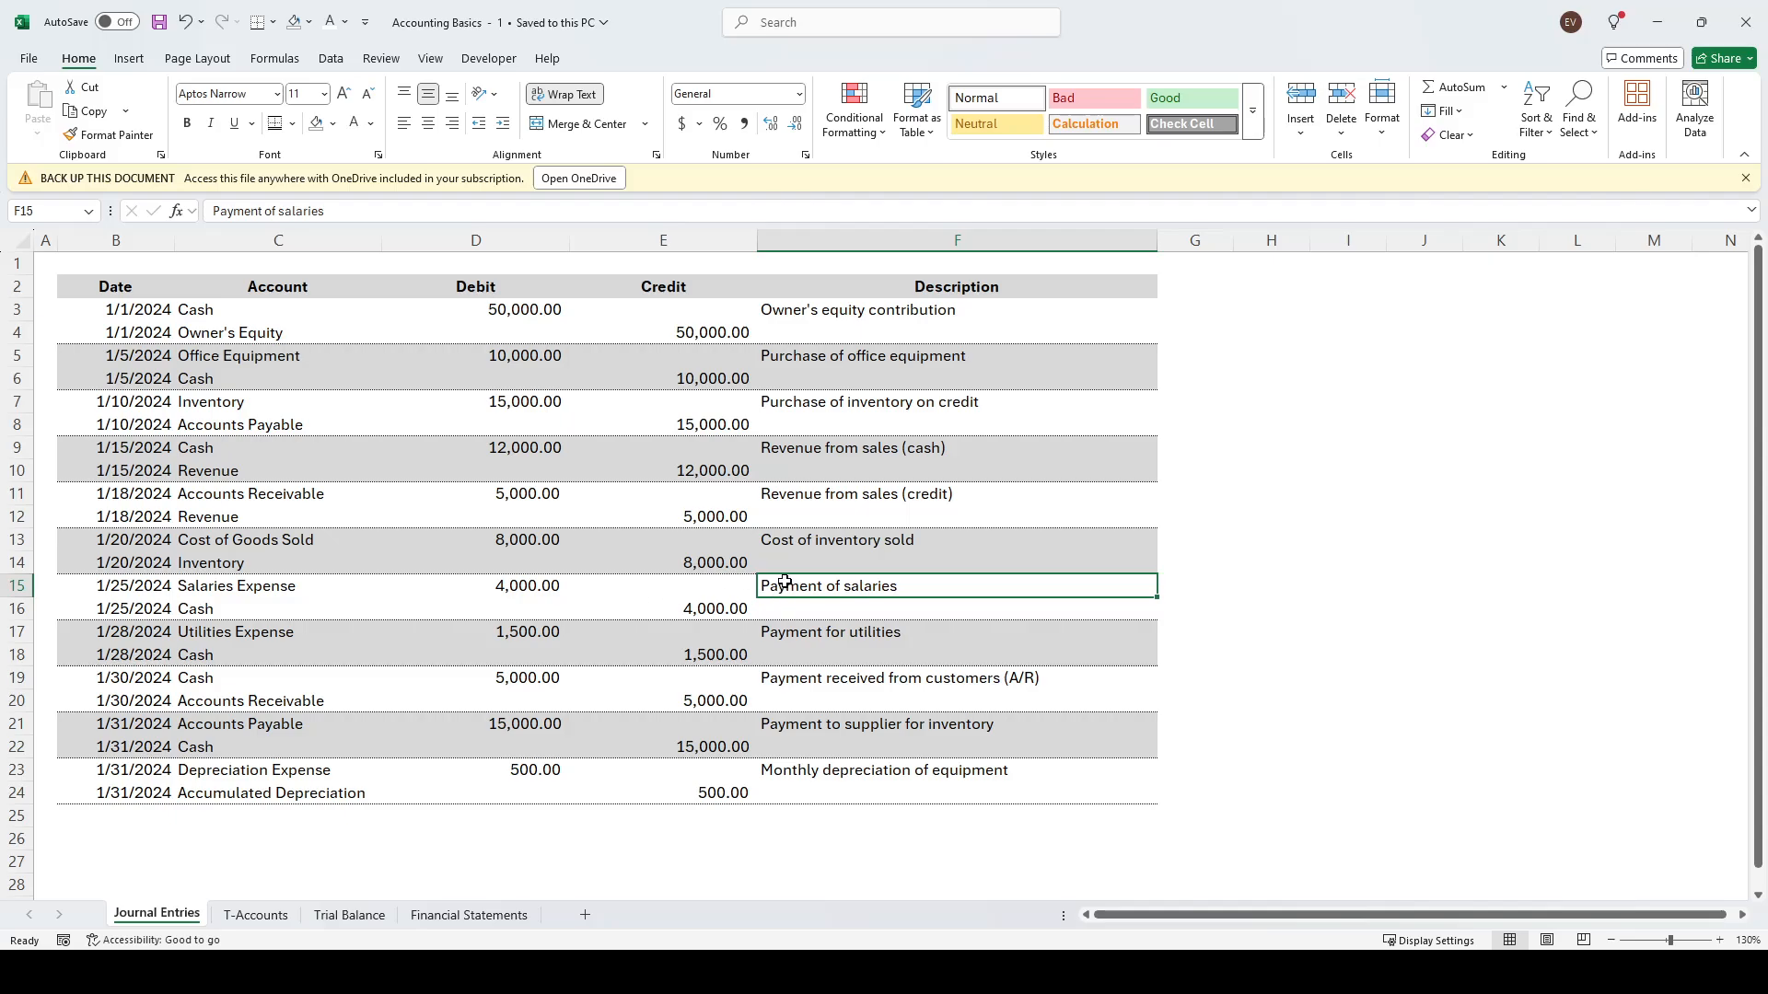
{"action": "left_click", "coordinate": [114, 592]}
{"action": "left_click", "coordinate": [243, 586]}
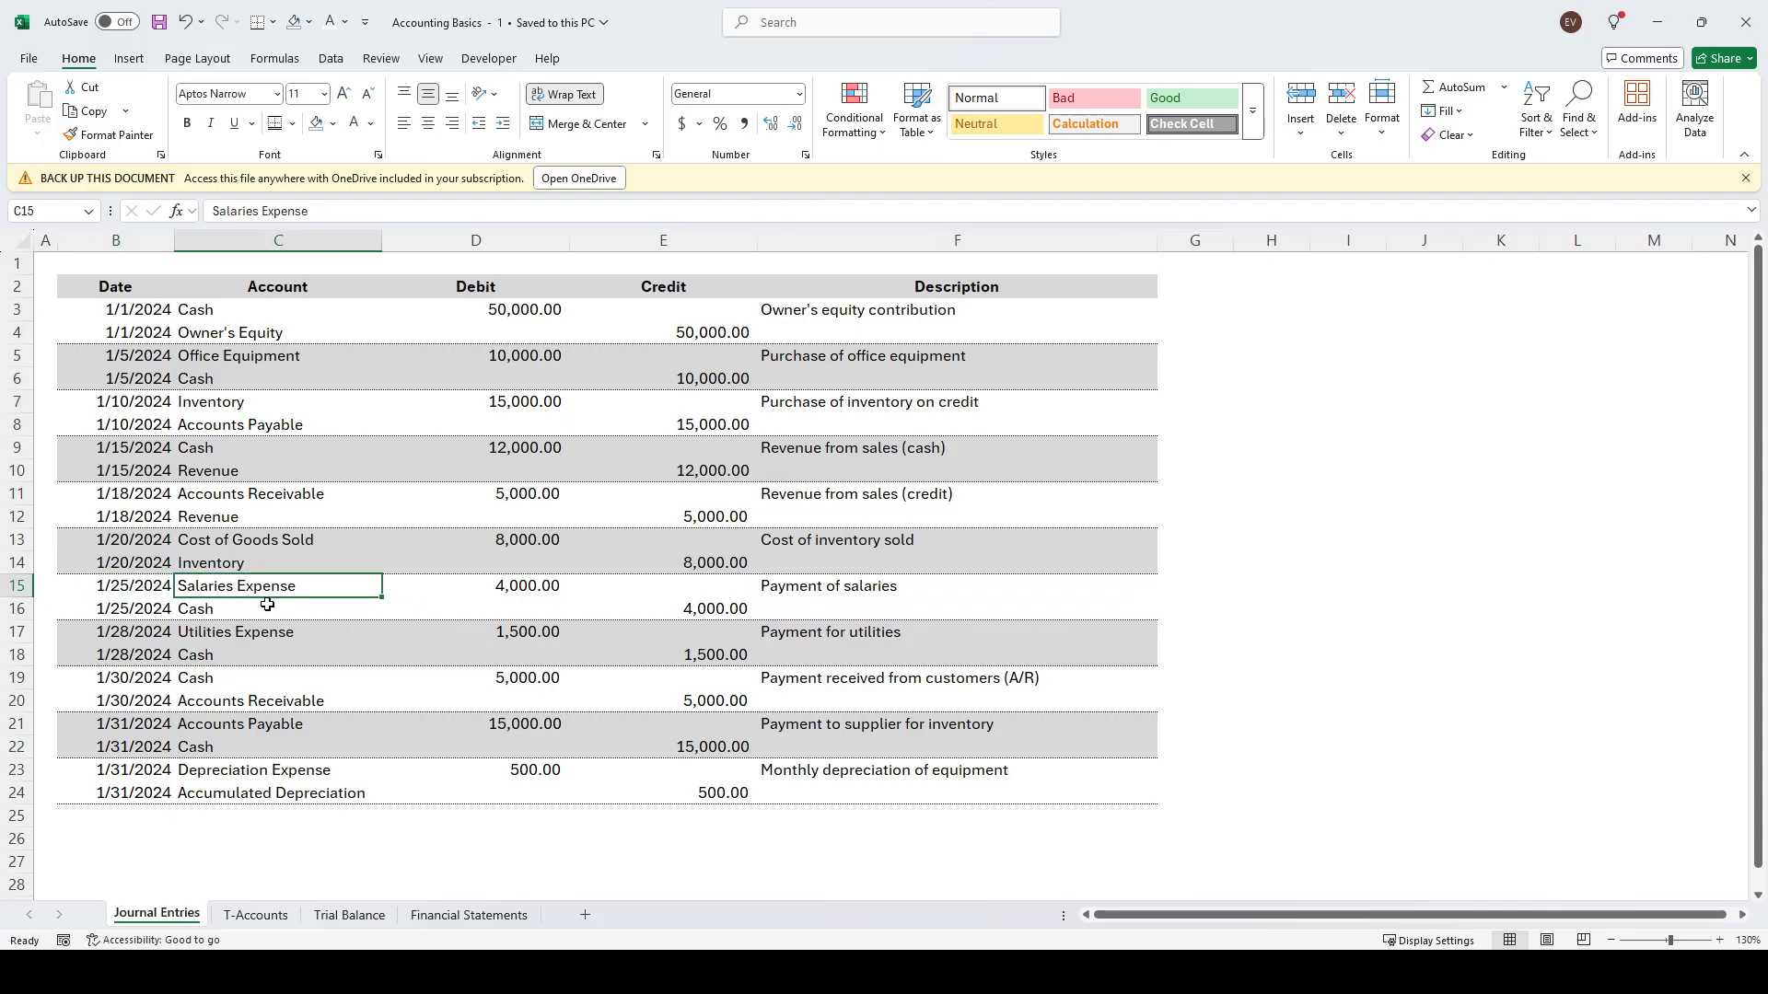
{"action": "left_click", "coordinate": [509, 587]}
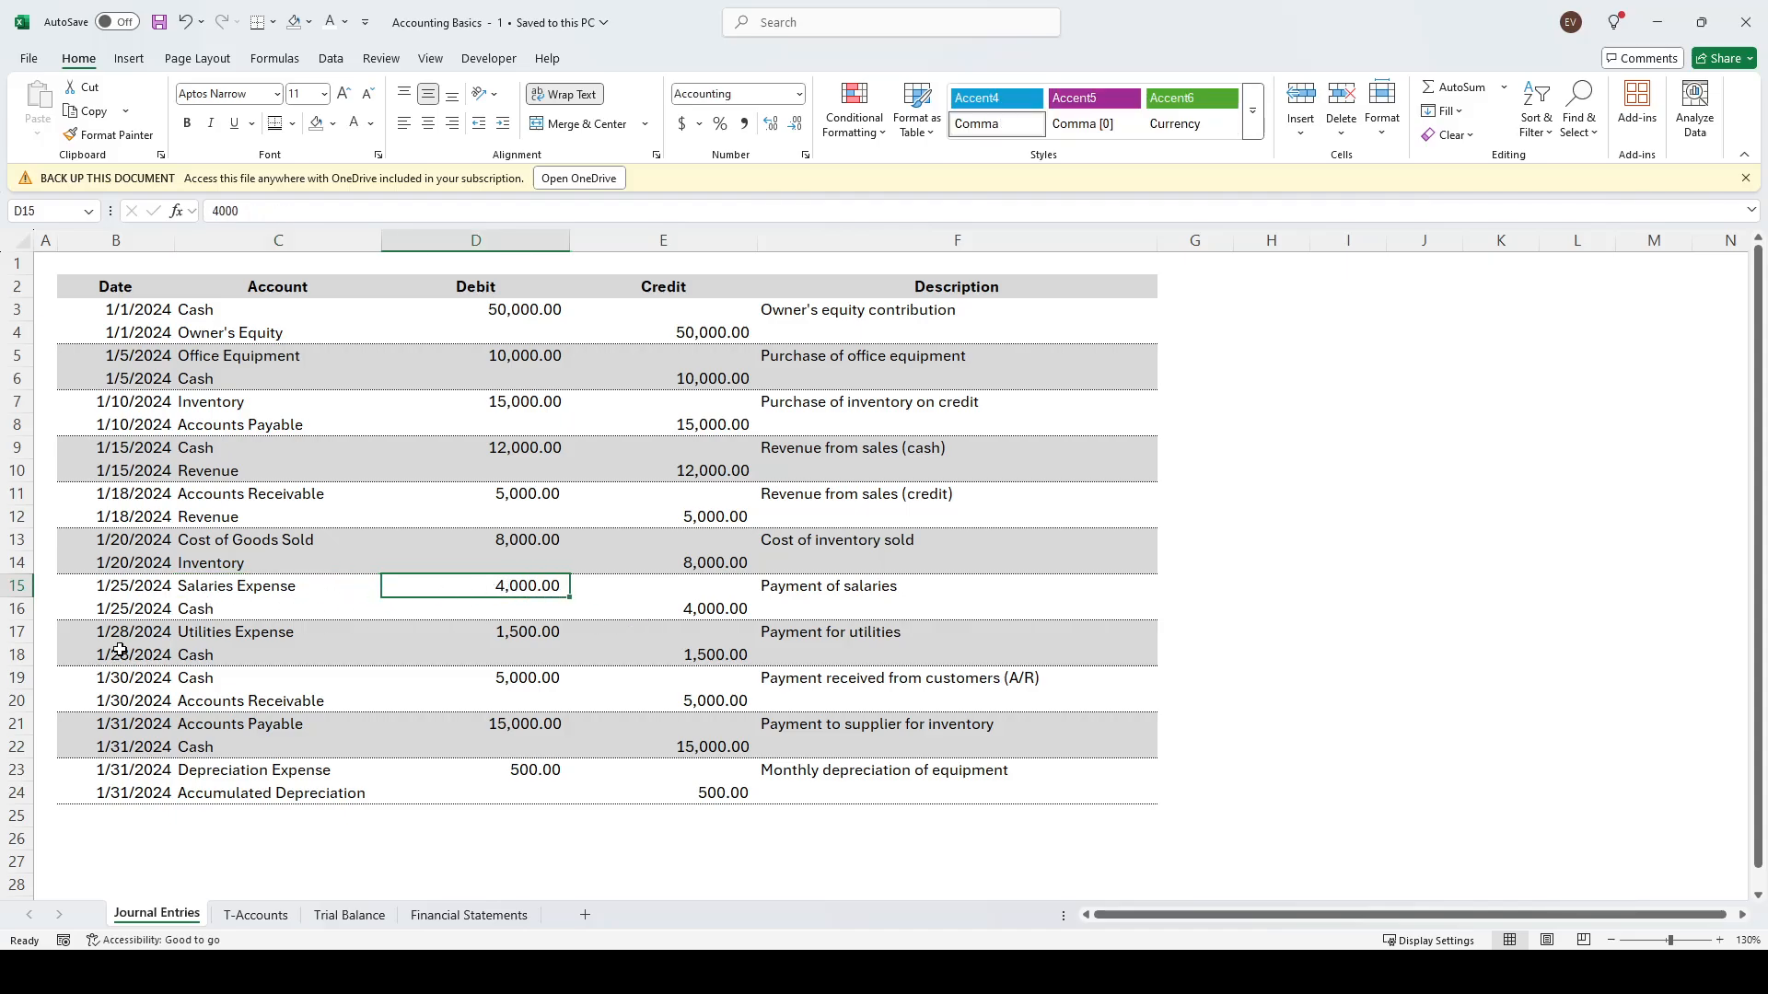
{"action": "left_click", "coordinate": [187, 615]}
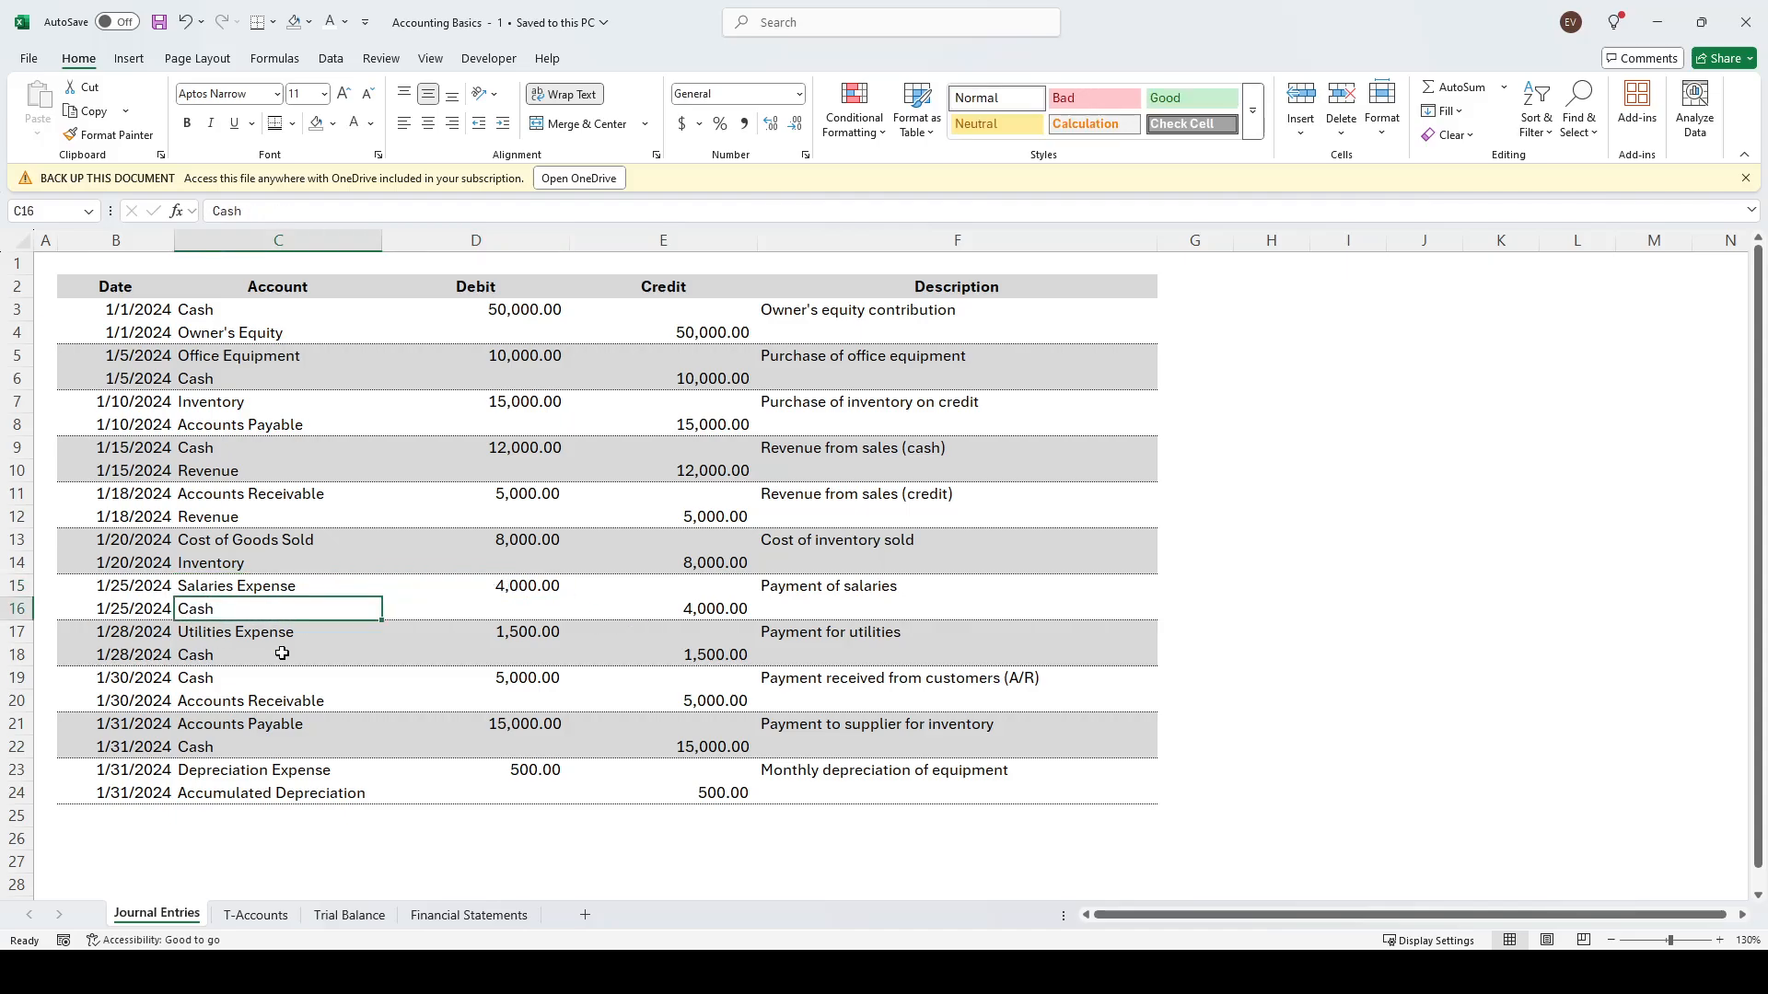
{"action": "left_click", "coordinate": [728, 600]}
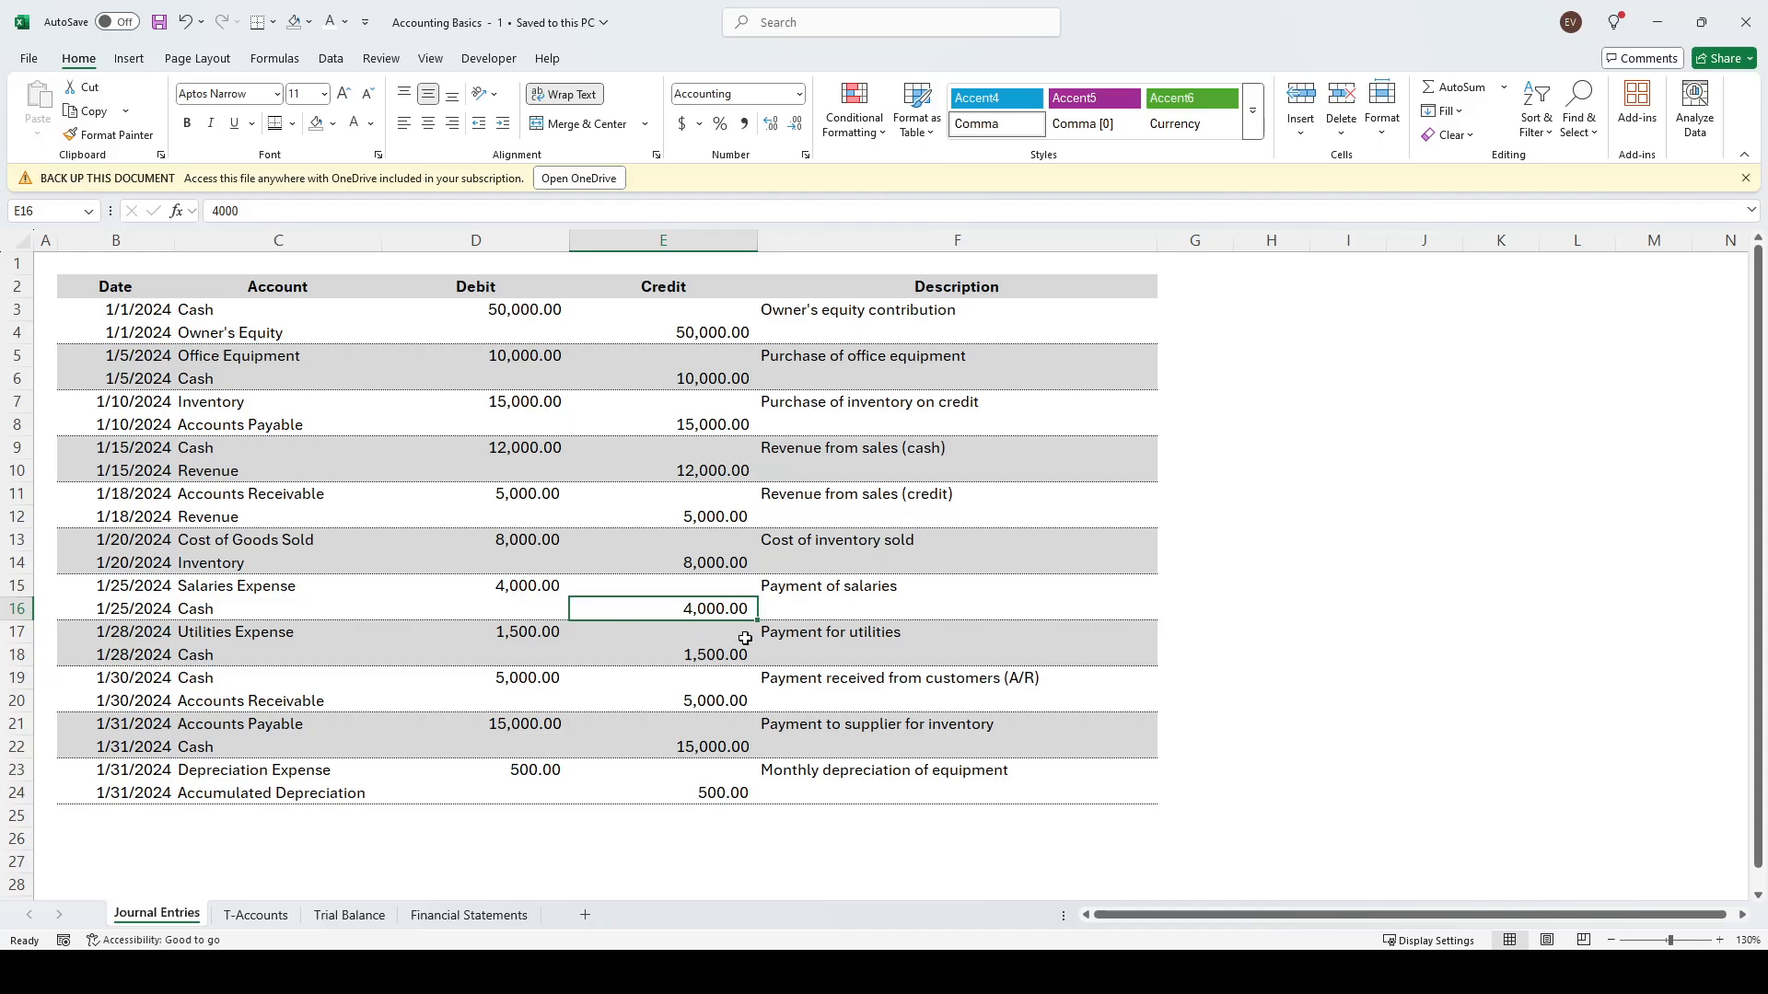
Examine the 1/28/2024 payment for utilities, comparing the Utilities Expense debit with the Cash credit
{"action": "left_click", "coordinate": [779, 634]}
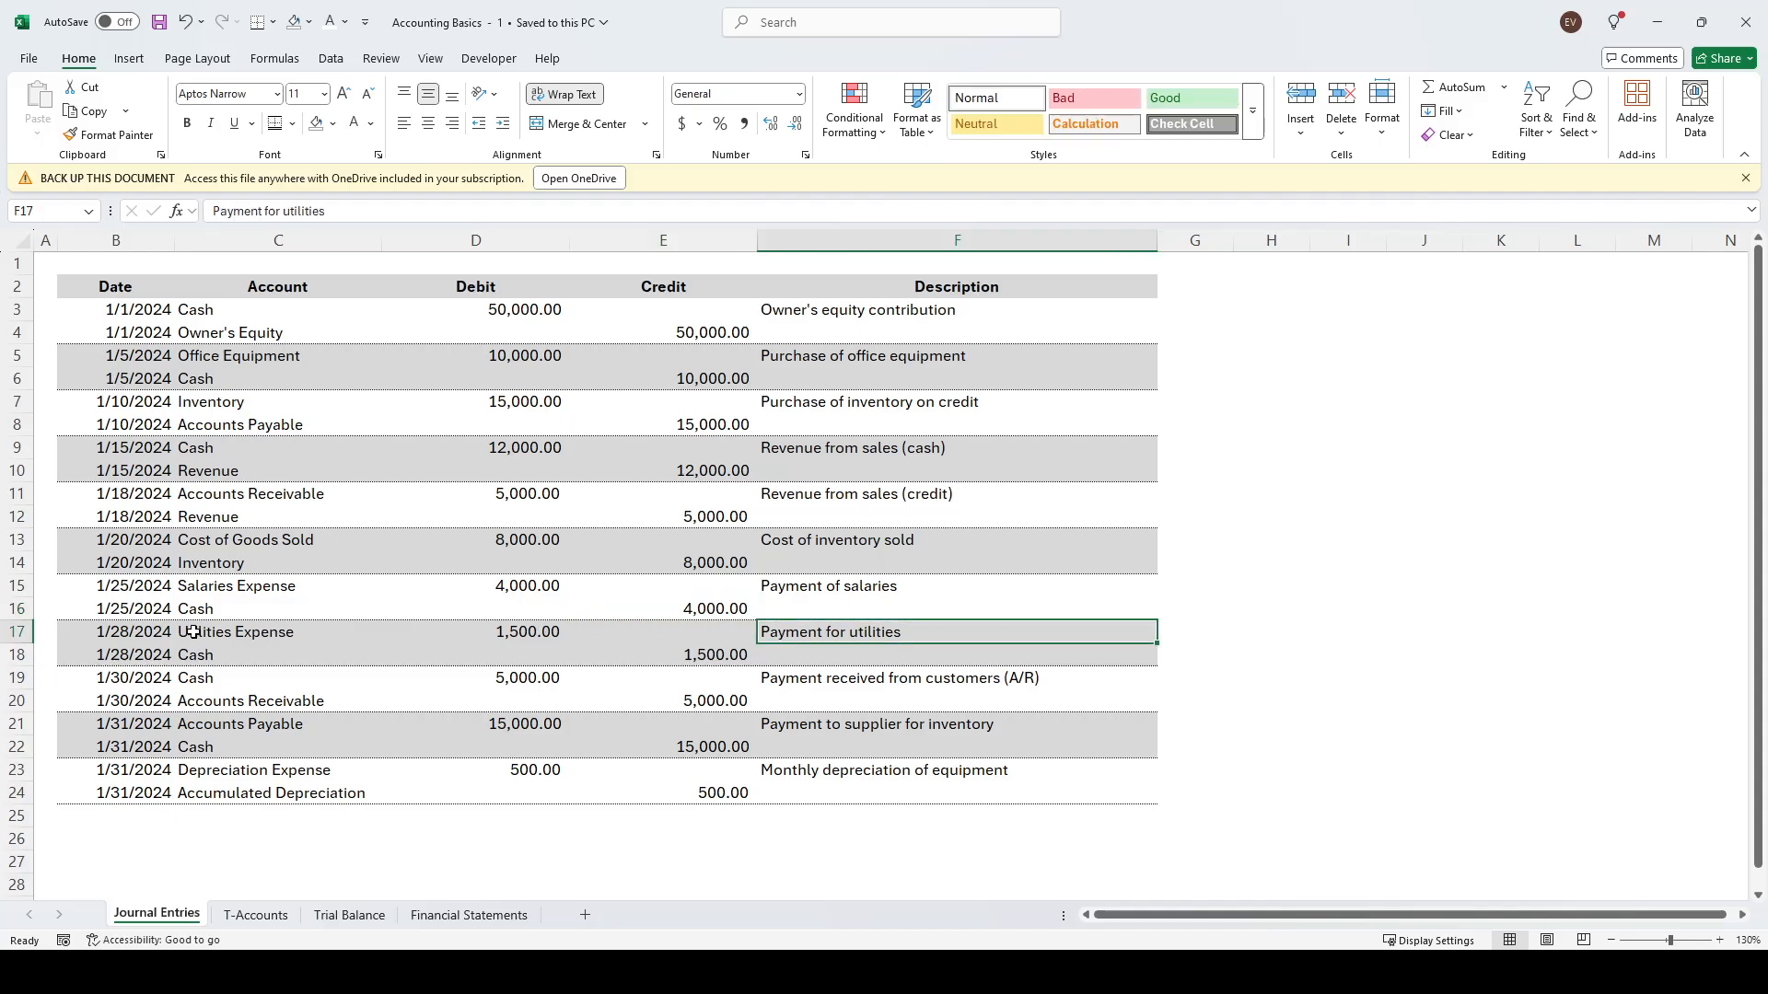
{"action": "left_click", "coordinate": [522, 644]}
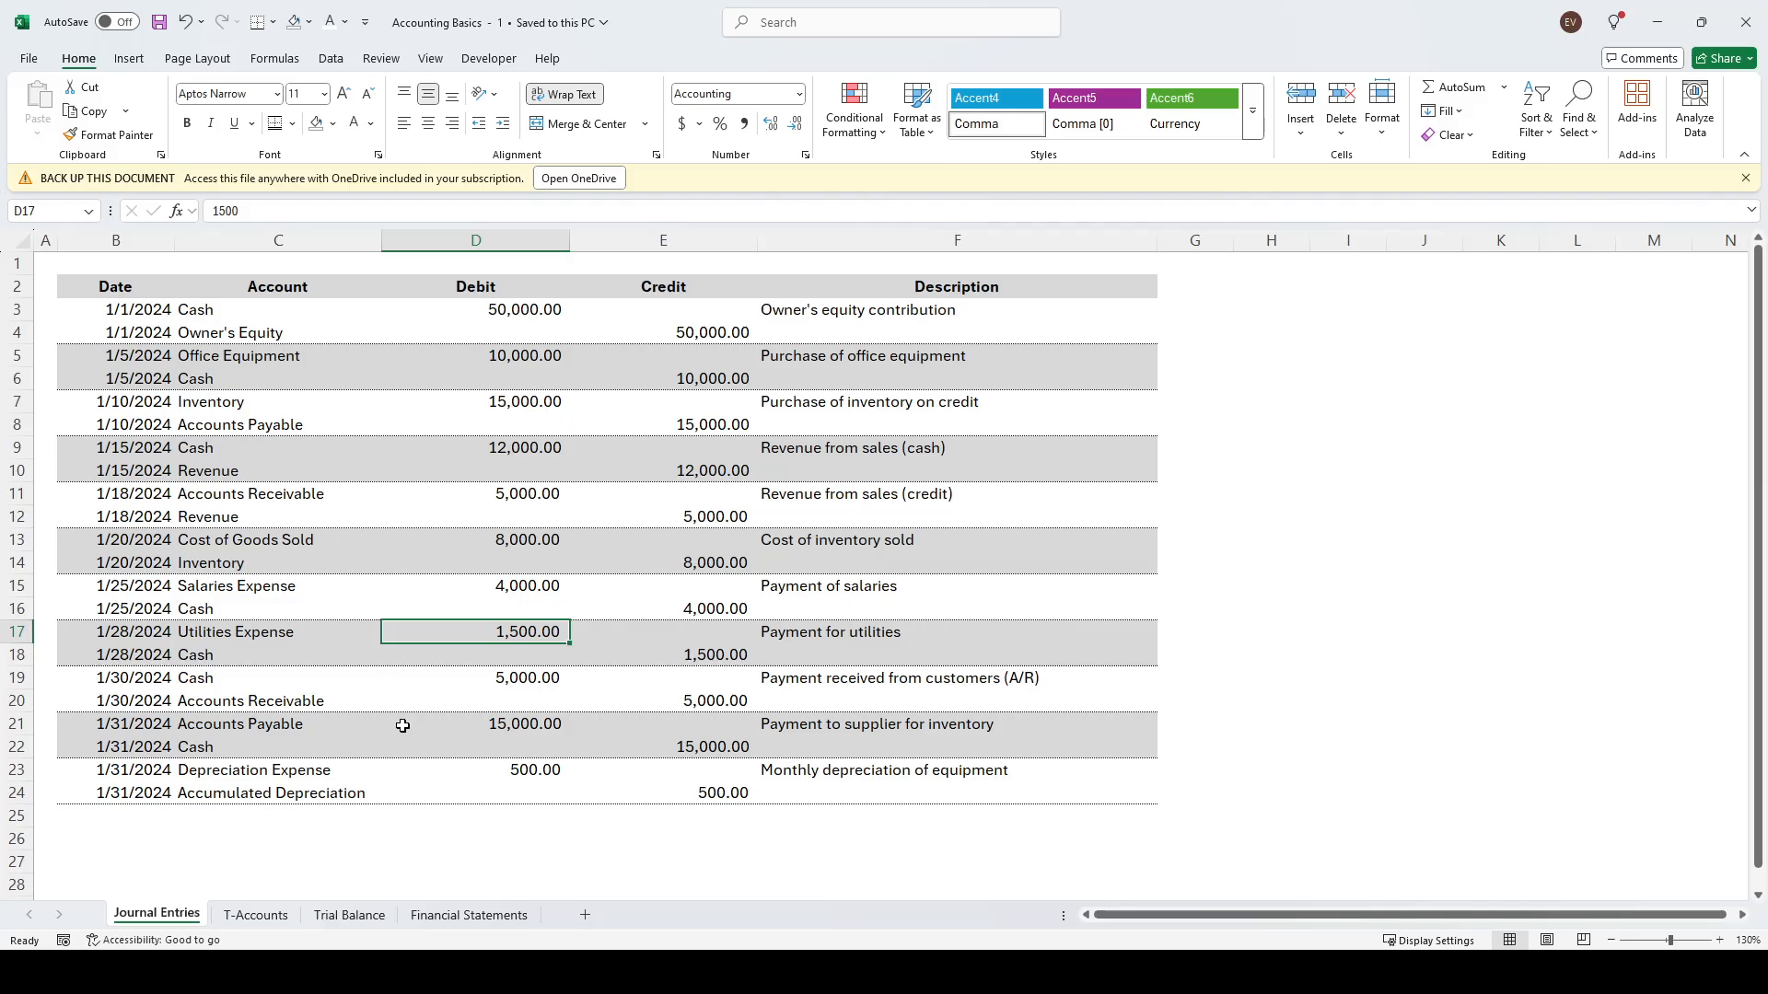
{"action": "left_click", "coordinate": [683, 659]}
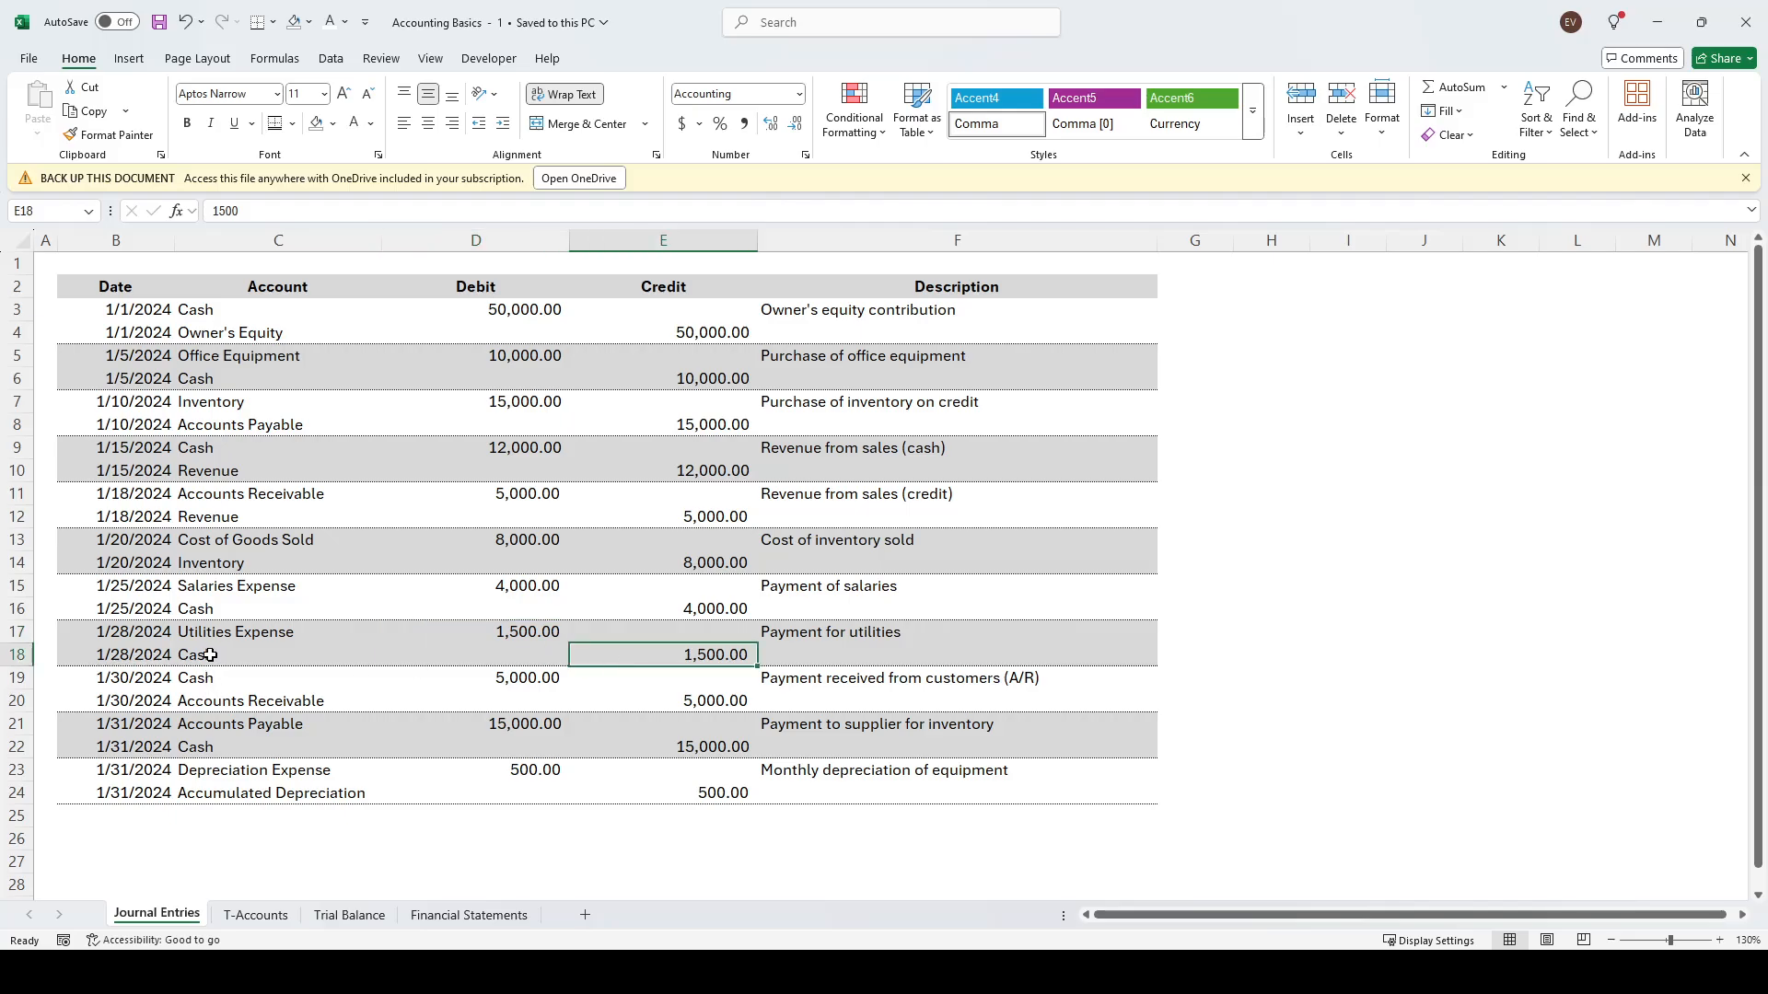
Examine the 1/30/2024 customer payment entry, reading its description, the Cash debit and the Accounts Receivable credit
{"action": "left_click", "coordinate": [823, 683]}
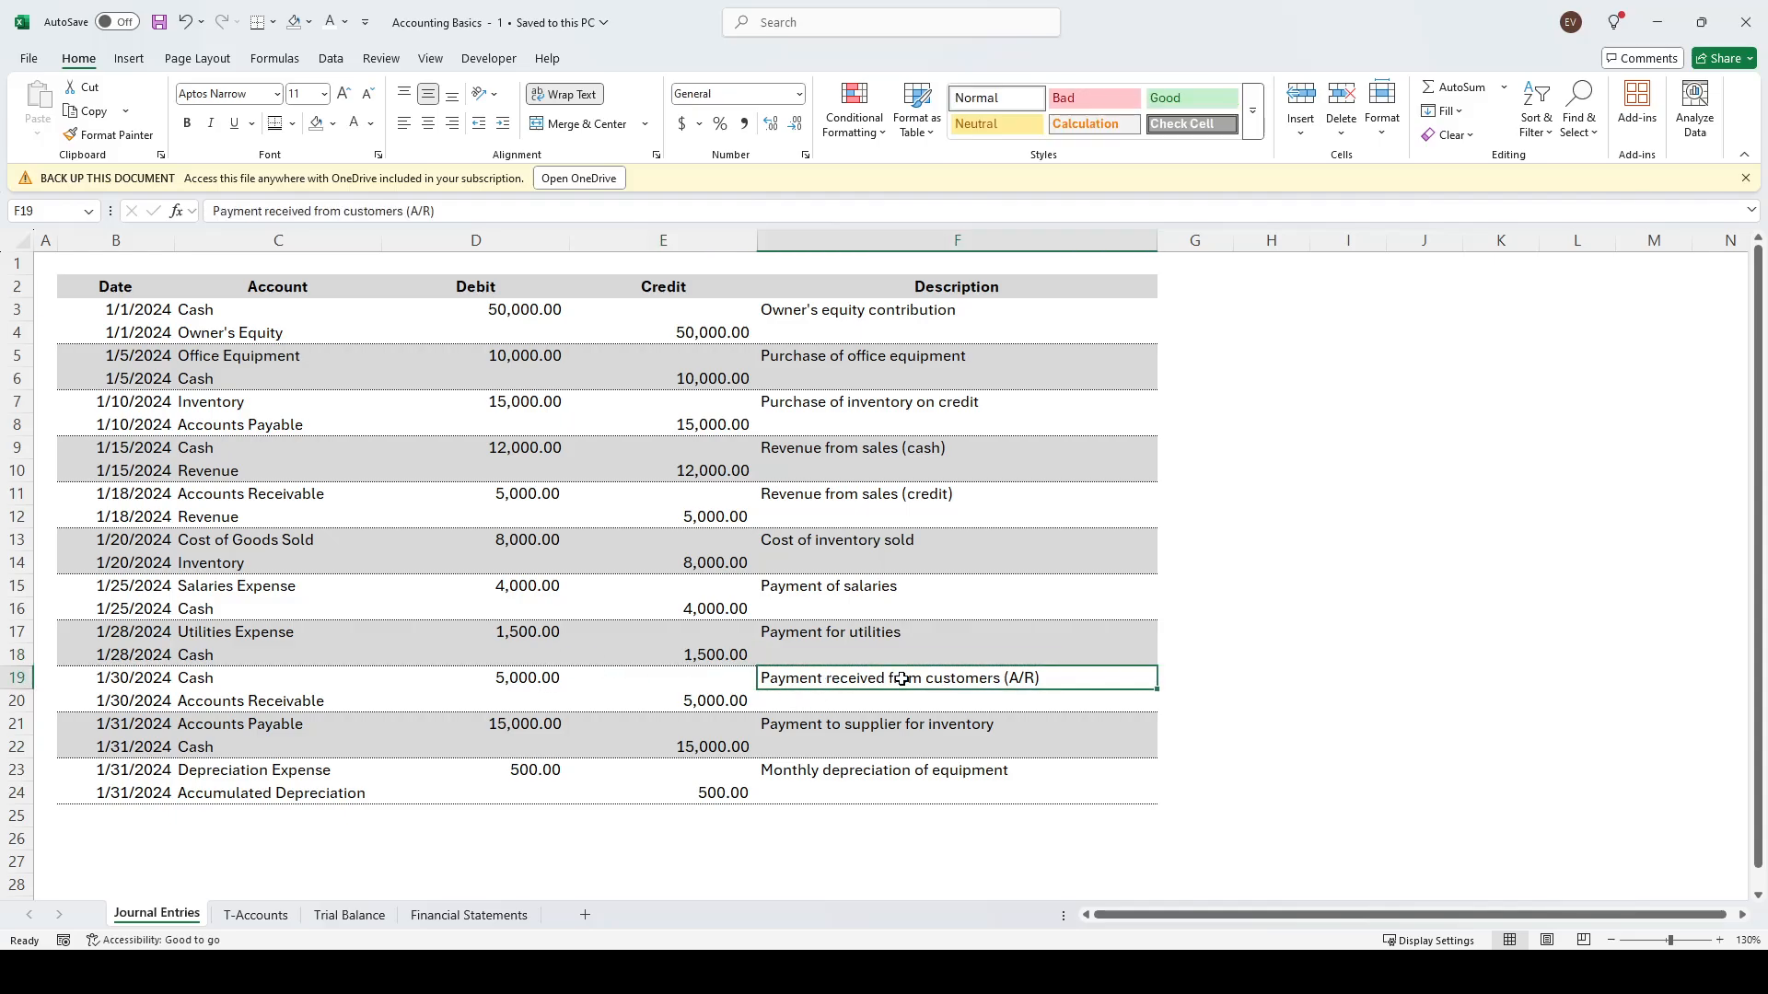
{"action": "left_click", "coordinate": [147, 678]}
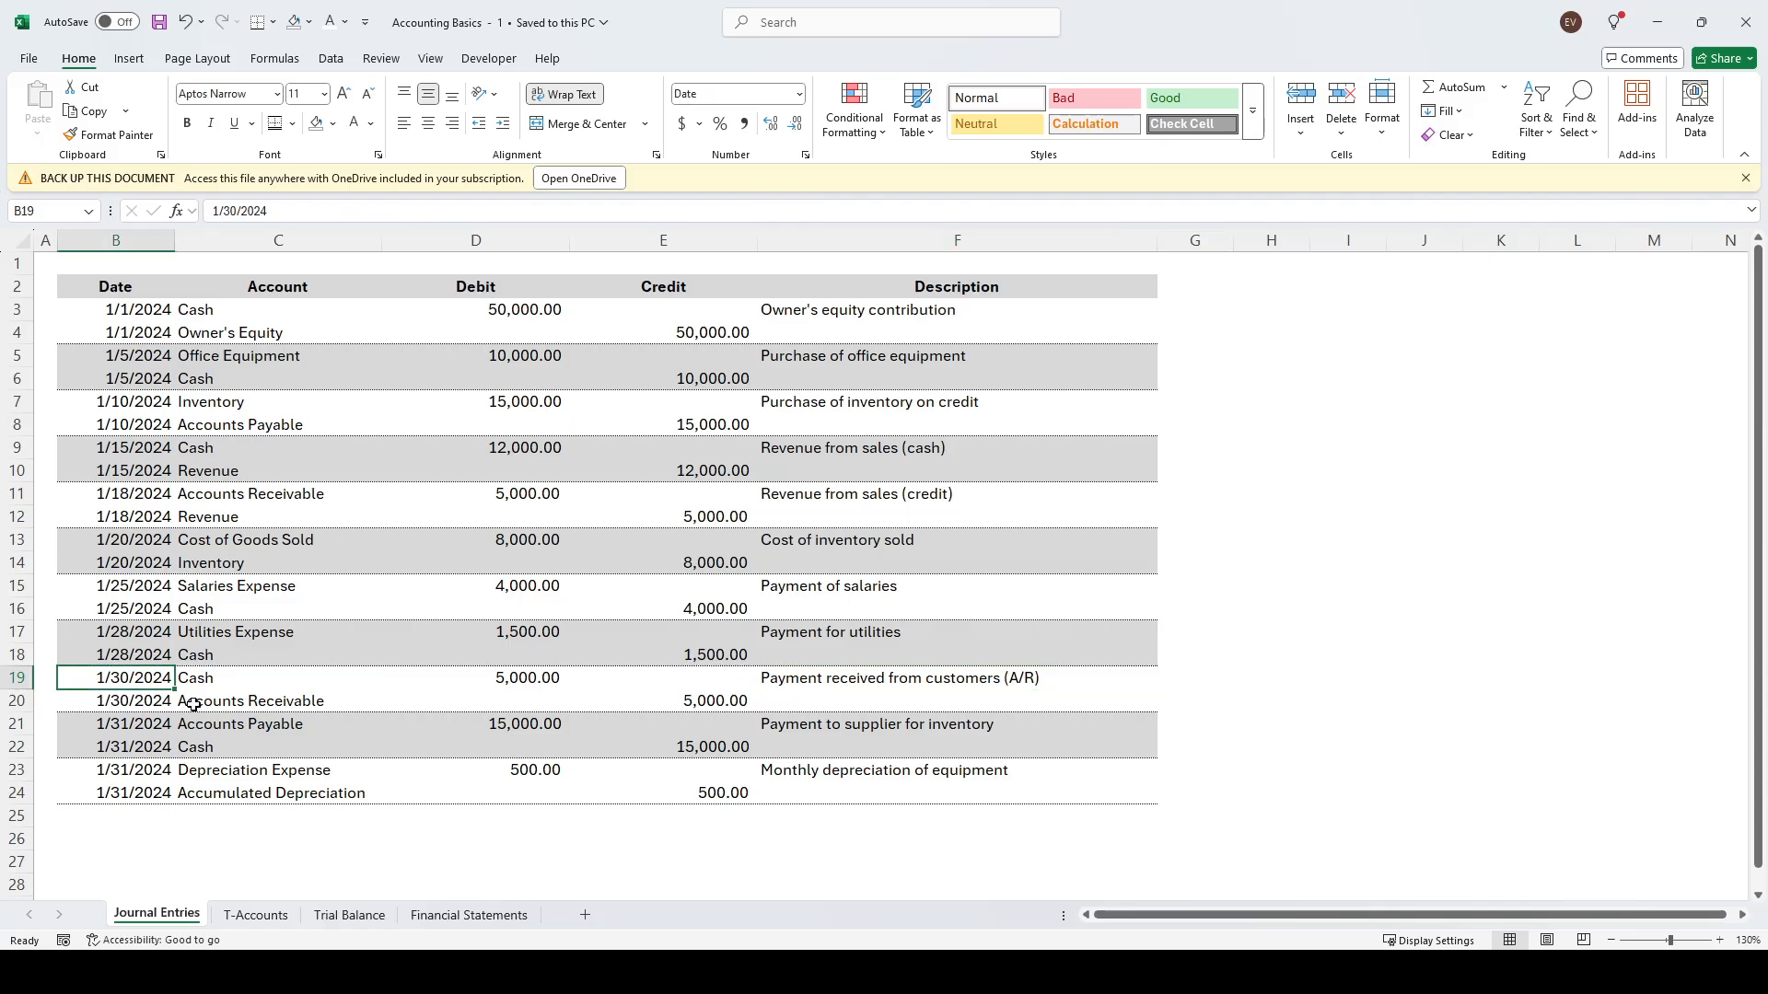
{"action": "left_click", "coordinate": [873, 679]}
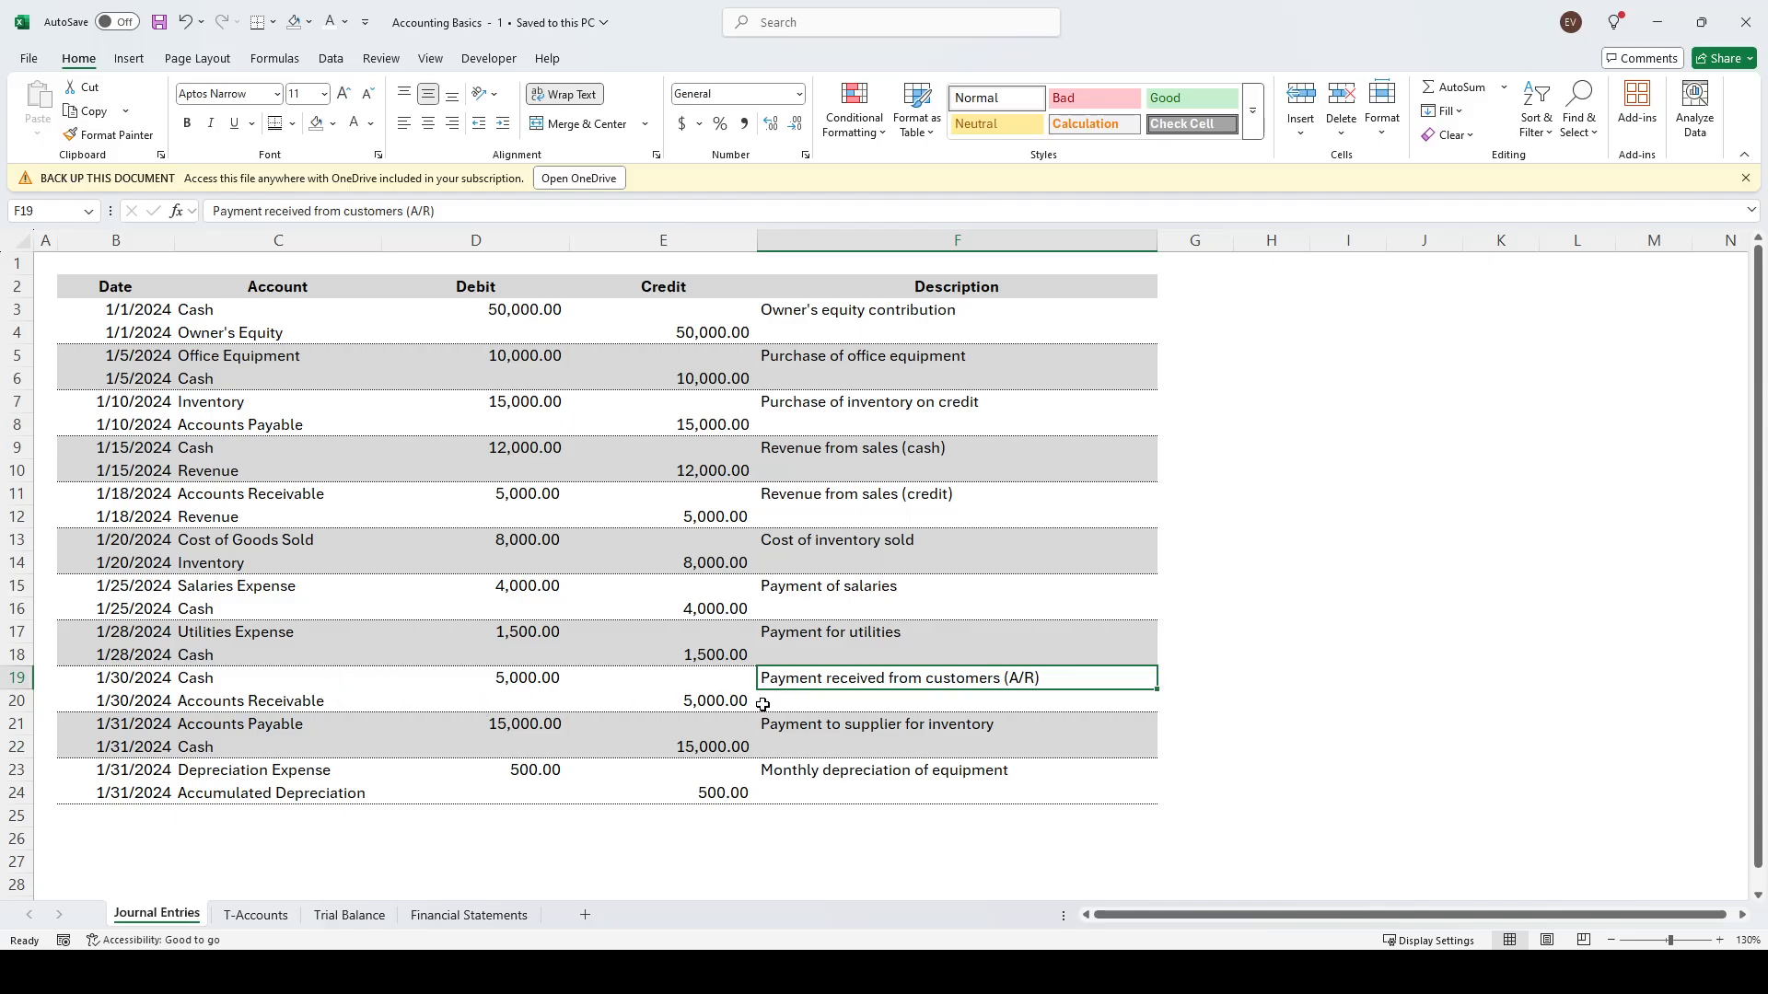
{"action": "left_click", "coordinate": [505, 681]}
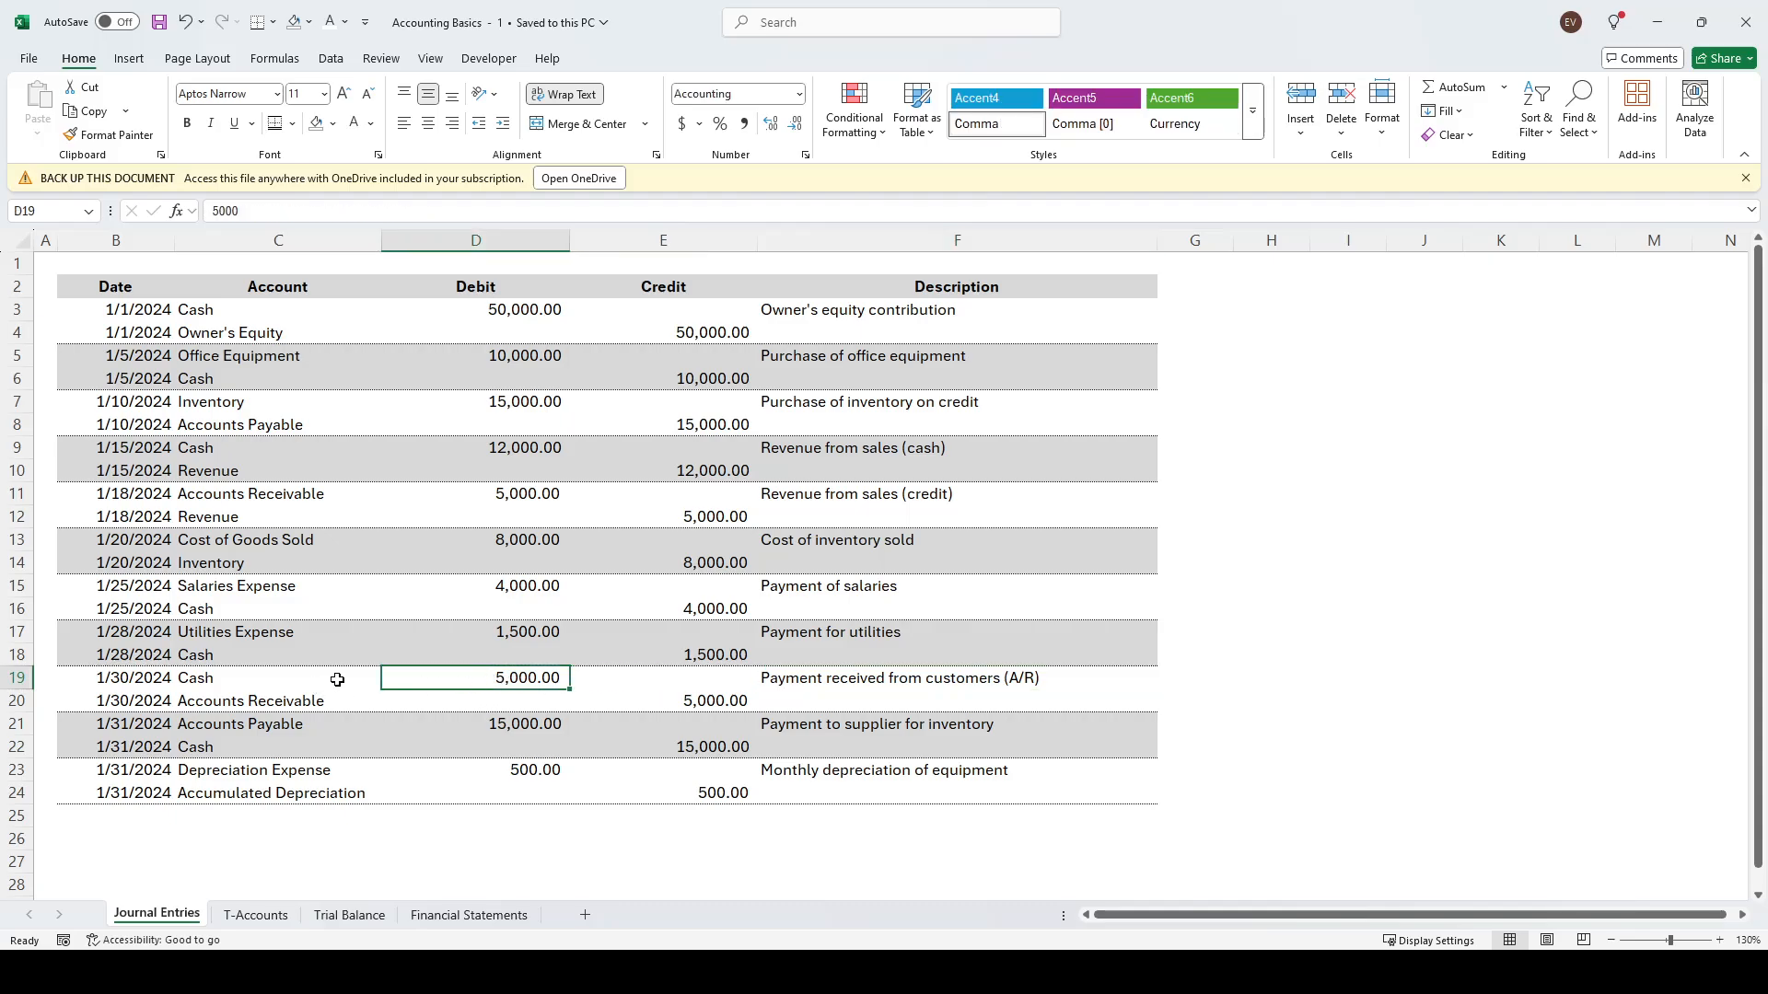
{"action": "left_click", "coordinate": [742, 701]}
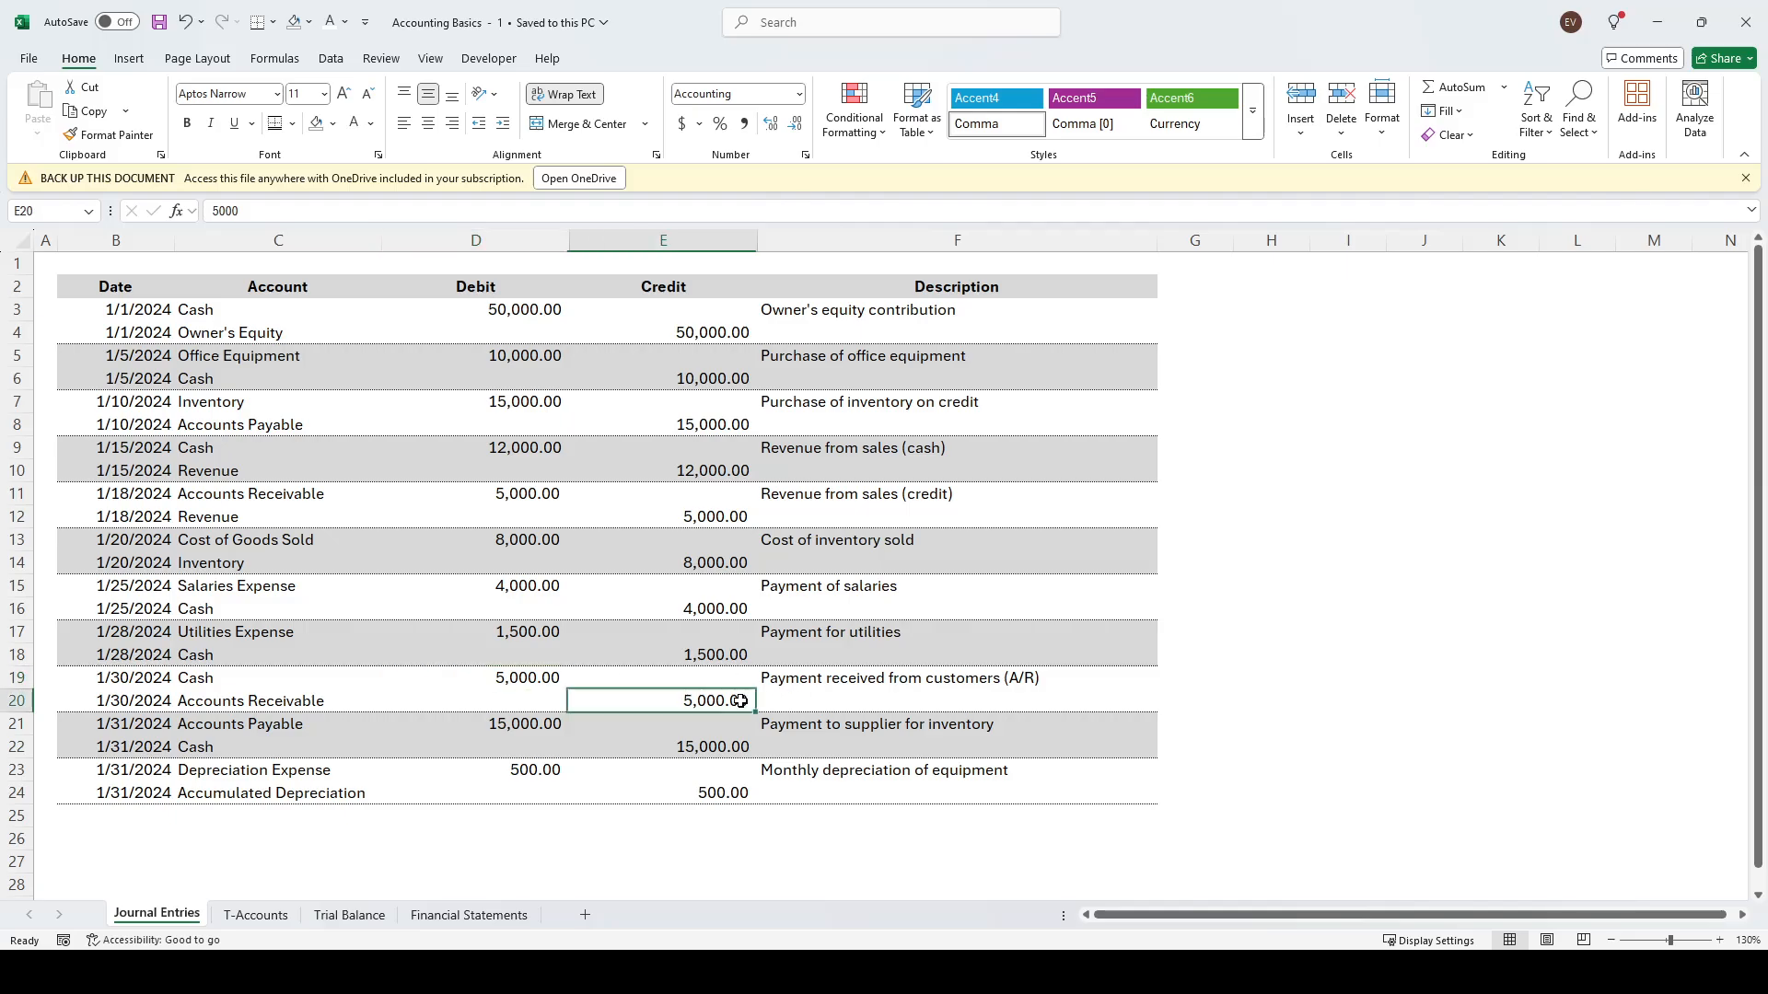
{"action": "left_click", "coordinate": [263, 705]}
{"action": "left_click", "coordinate": [658, 704]}
{"action": "left_click", "coordinate": [291, 700]}
{"action": "left_click", "coordinate": [677, 700]}
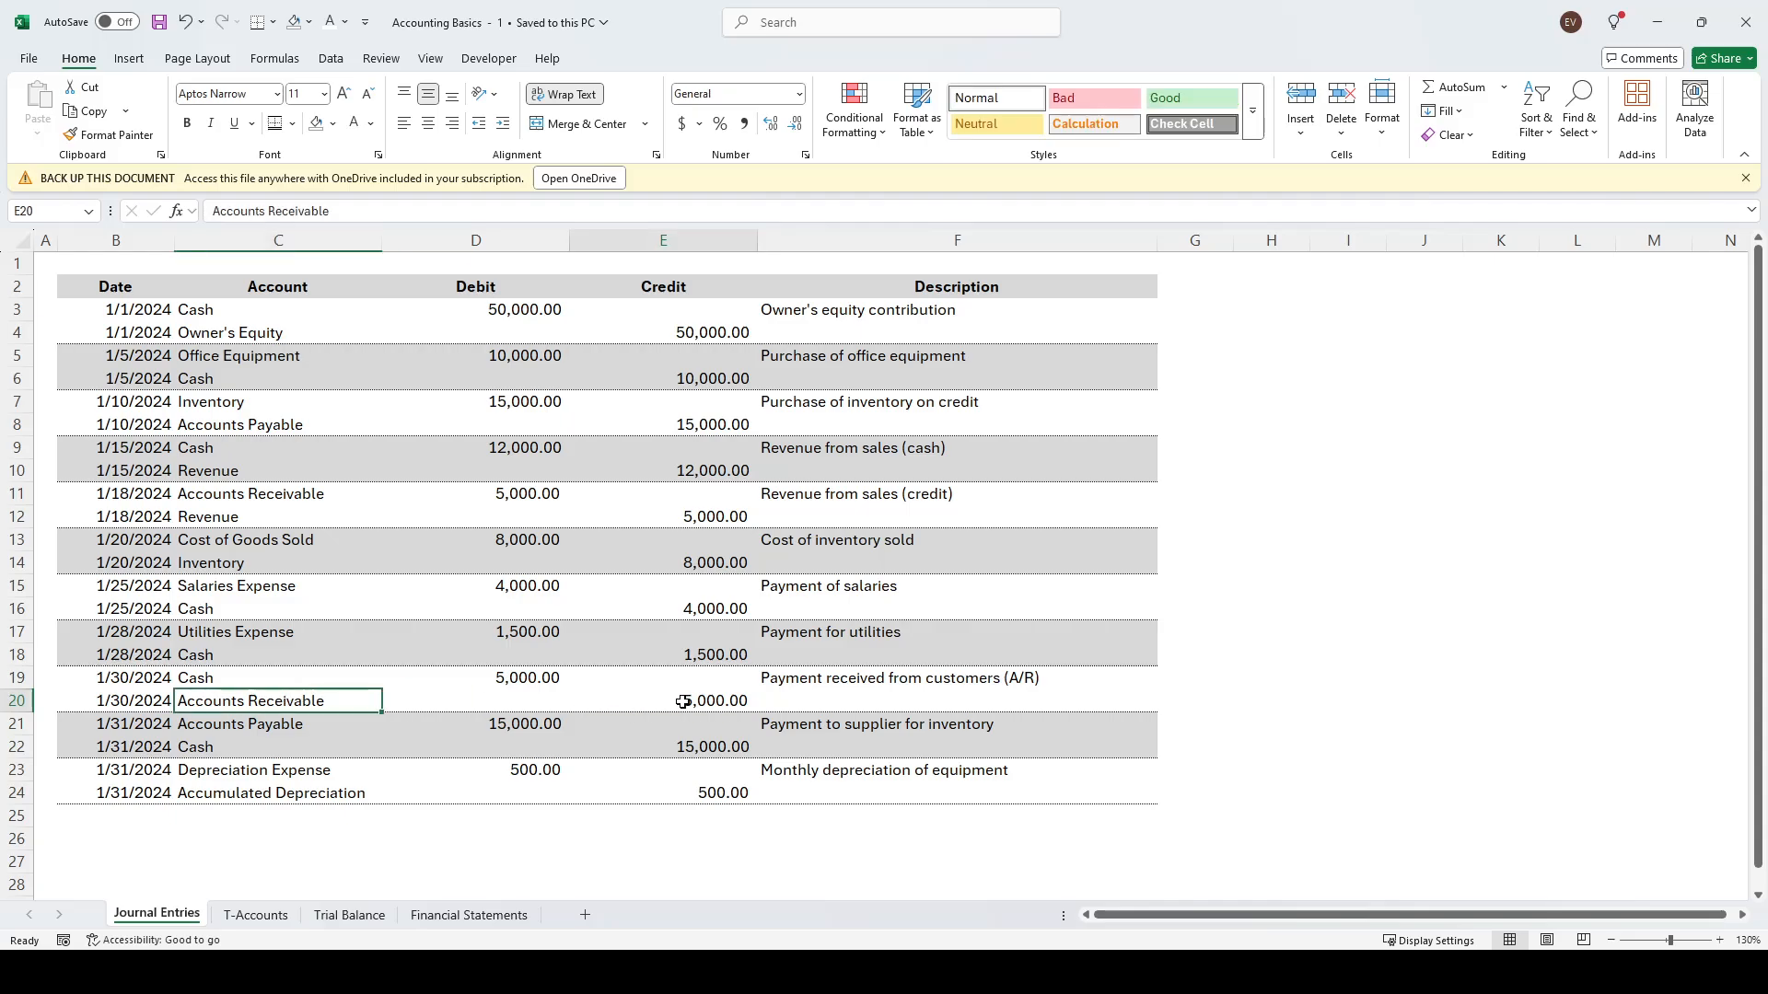
{"action": "left_click", "coordinate": [514, 684]}
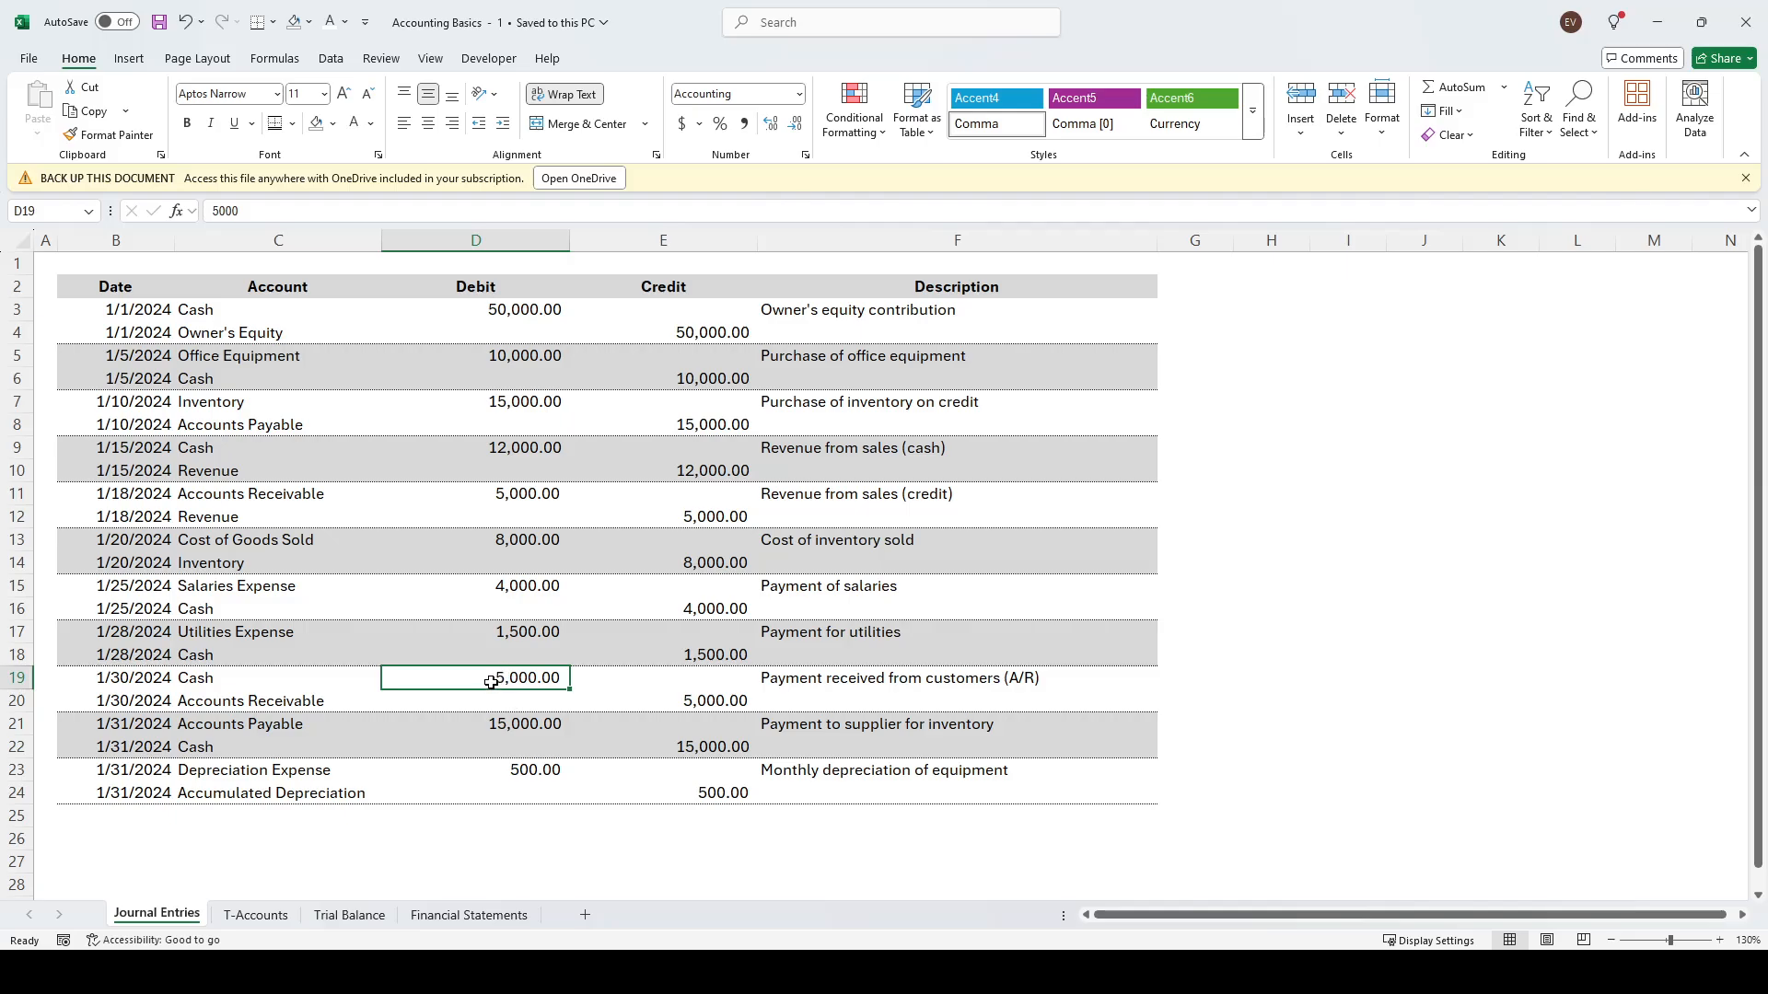
{"action": "left_click", "coordinate": [875, 686]}
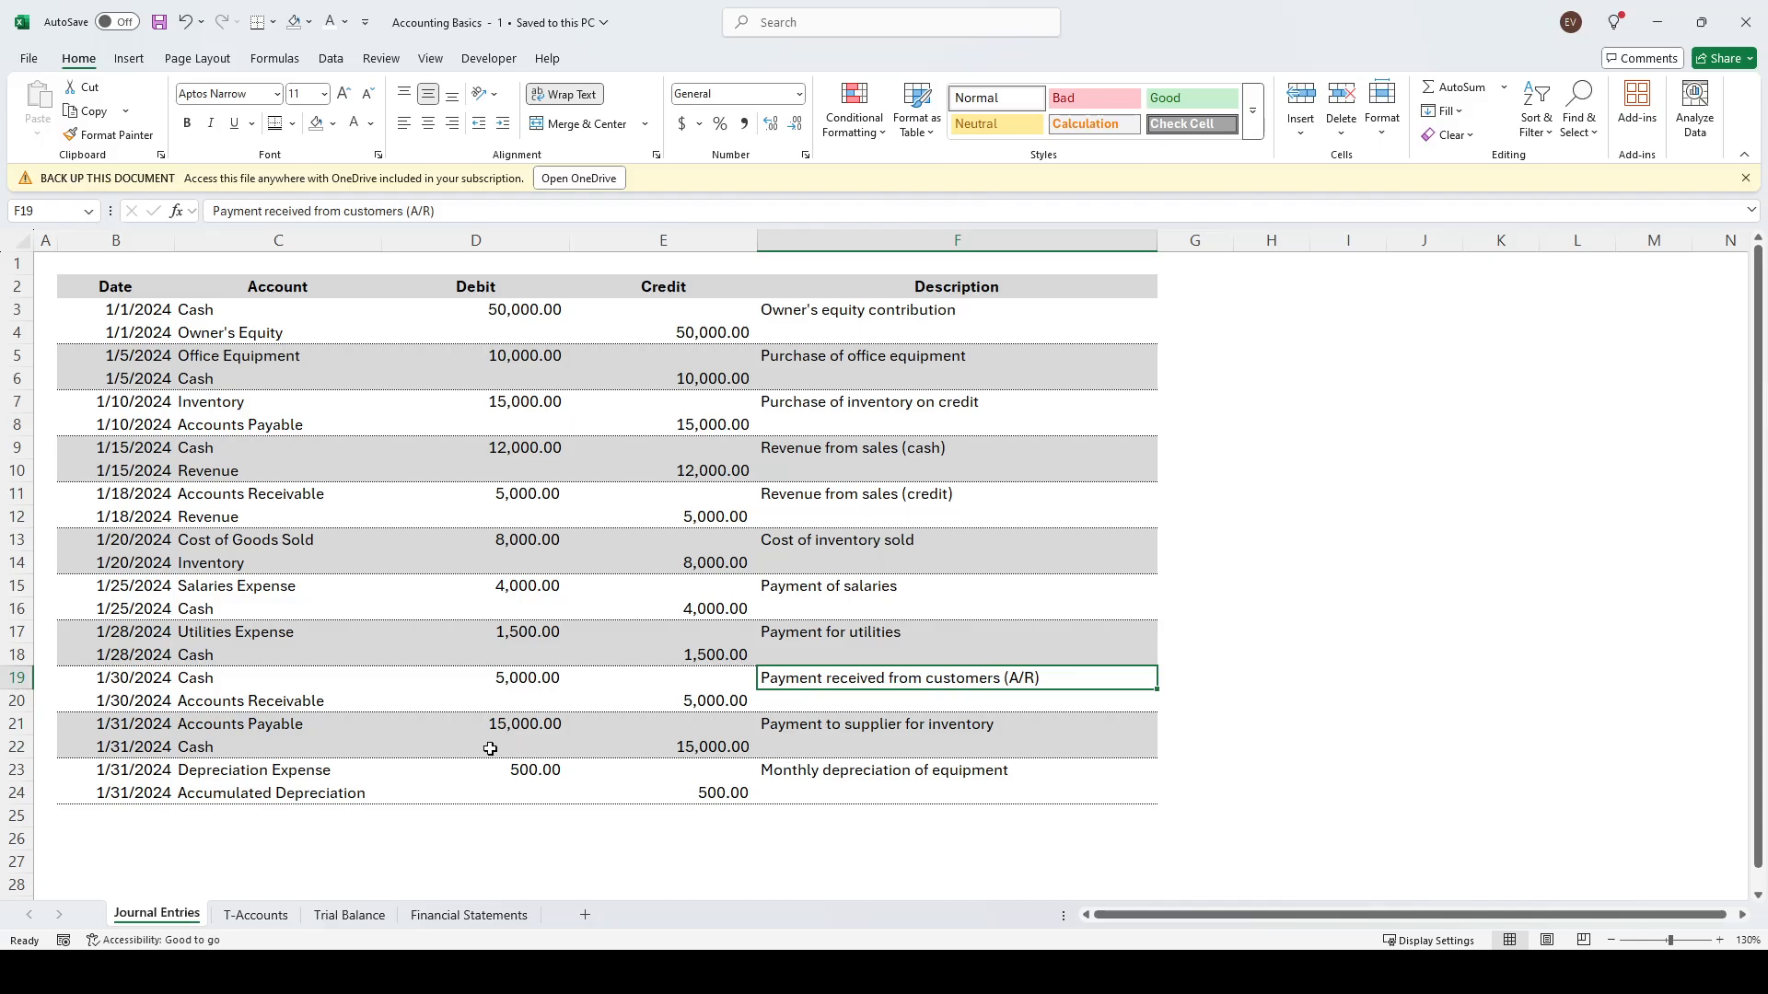
Examine the 1/31/2024 supplier payment for inventory, comparing the Accounts Payable debit with the Cash credit
{"action": "left_click_drag", "start_coordinate": [323, 727], "coordinate": [840, 747]}
{"action": "left_click", "coordinate": [833, 726]}
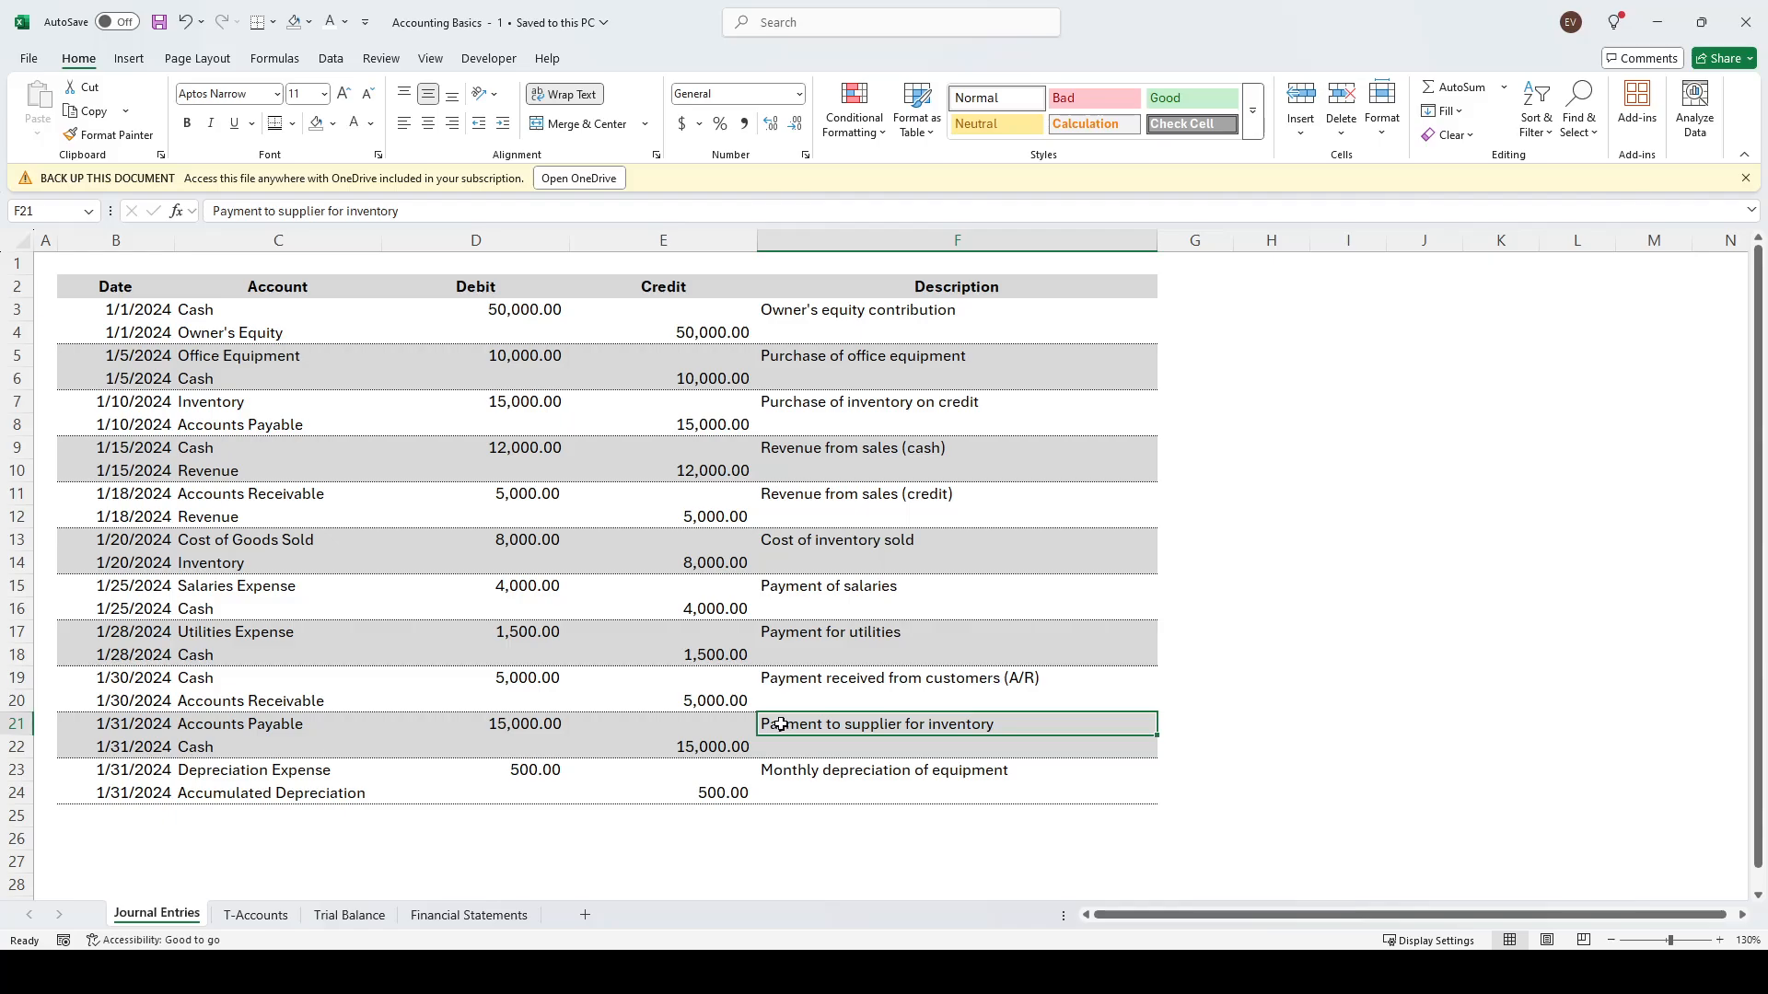
{"action": "left_click", "coordinate": [557, 732]}
{"action": "left_click", "coordinate": [839, 730]}
{"action": "left_click", "coordinate": [526, 726]}
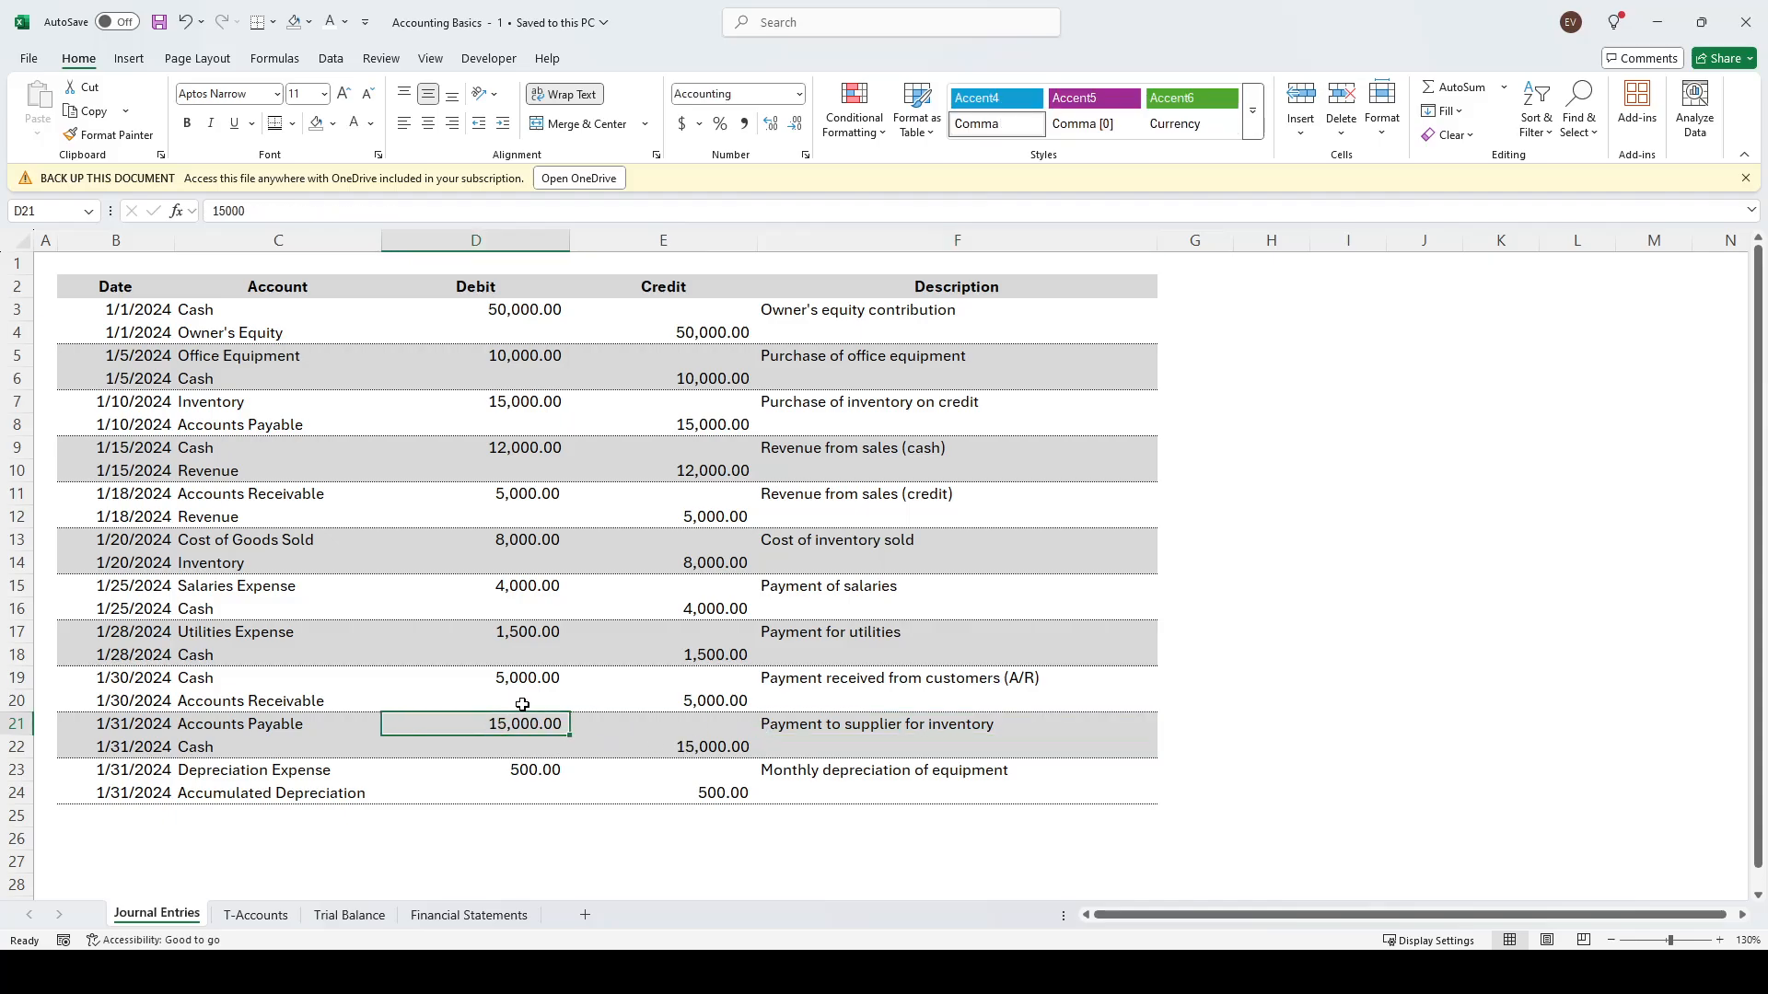
{"action": "left_click", "coordinate": [728, 747]}
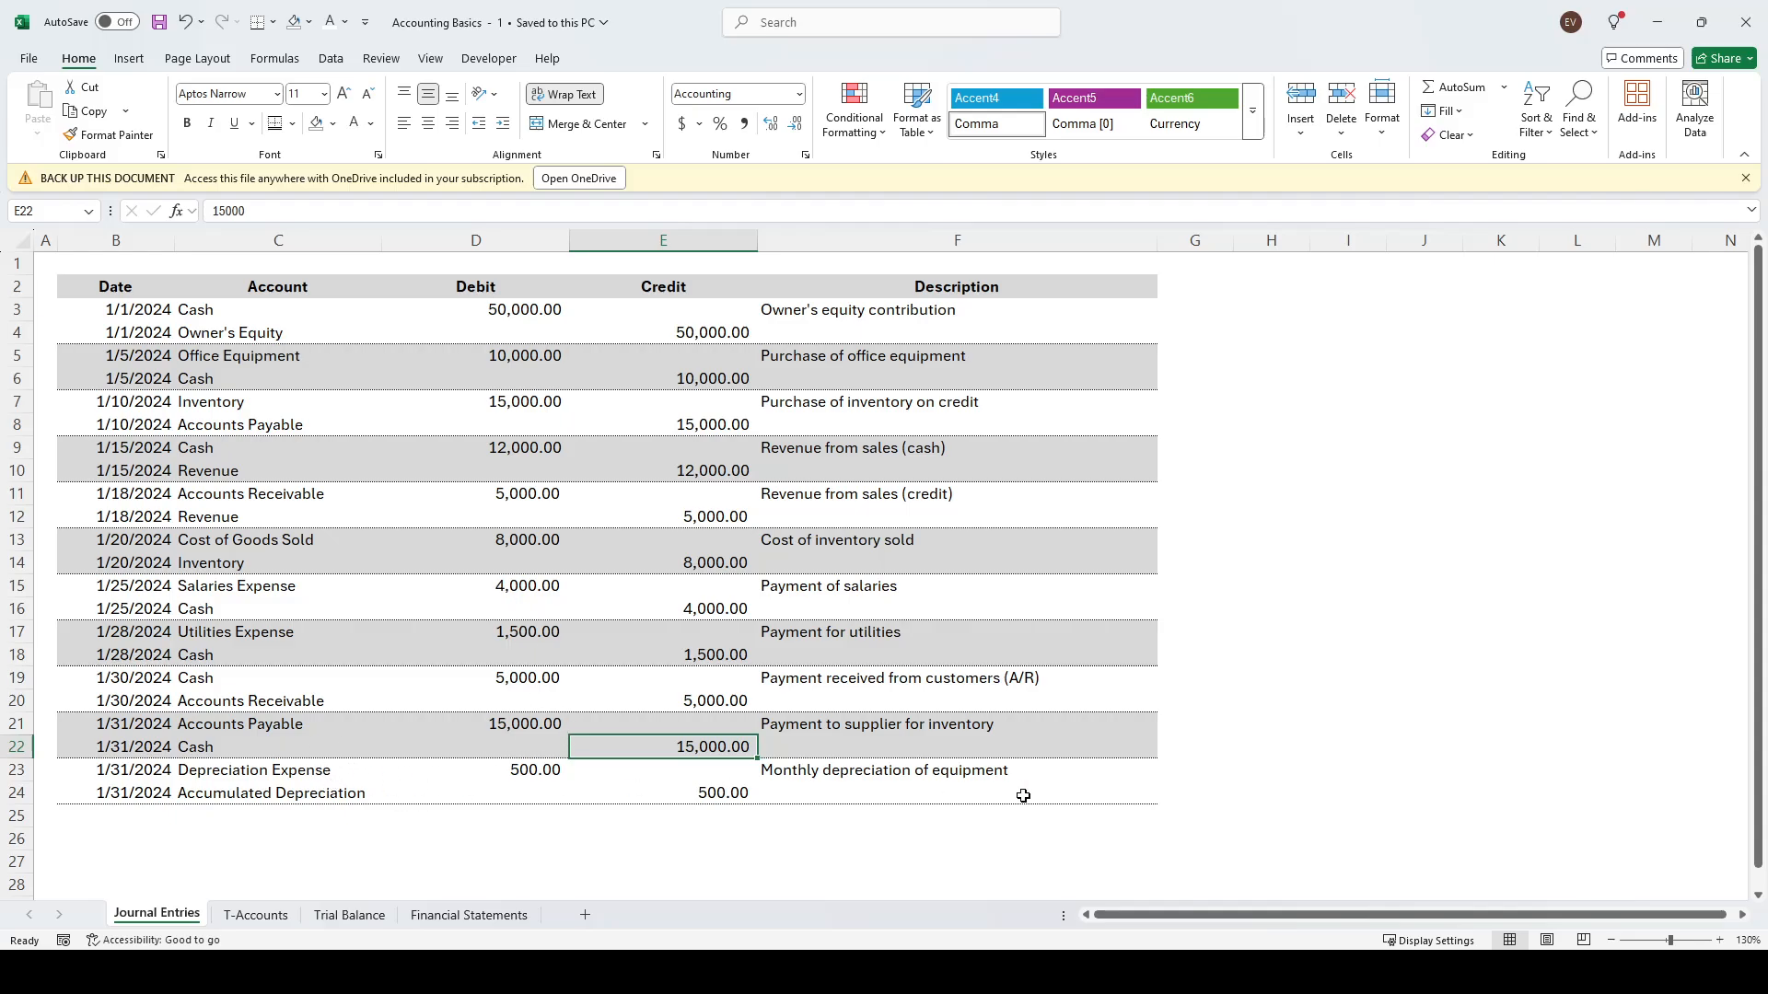
Examine the 1/31/2024 monthly equipment depreciation entry, comparing the Depreciation Expense debit with the Accumulated Depreciation credit
{"action": "left_click", "coordinate": [966, 768]}
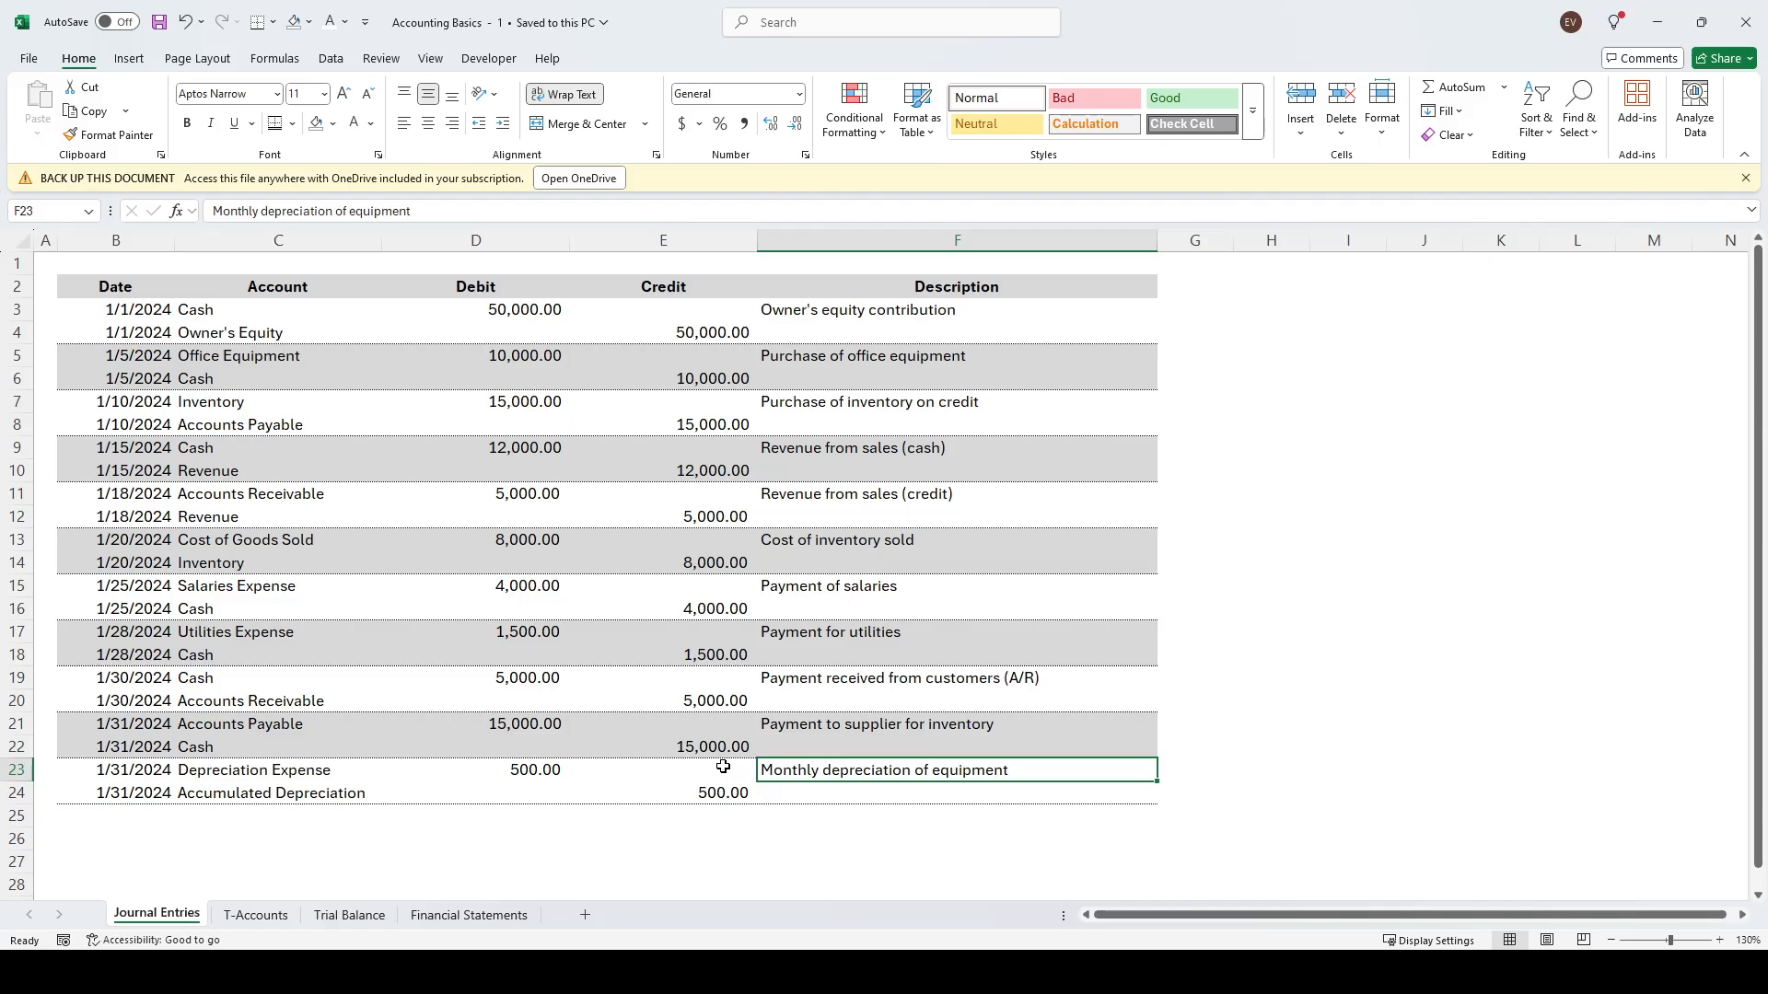
{"action": "left_click", "coordinate": [511, 774]}
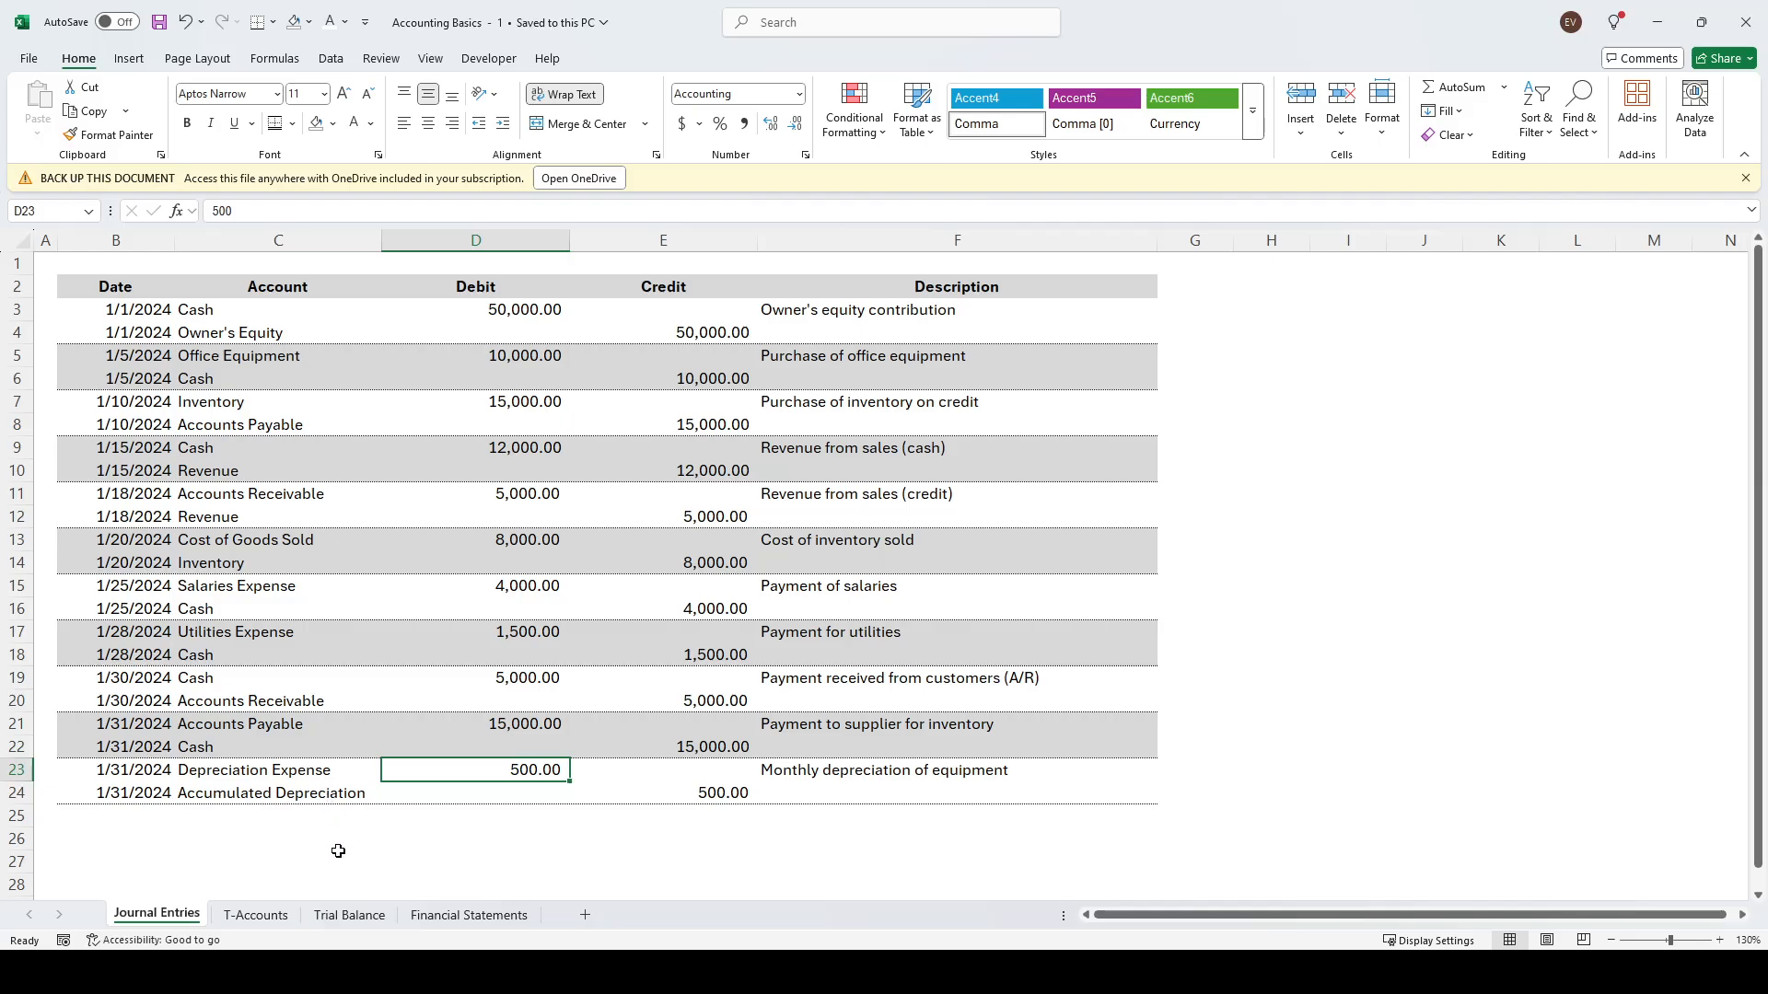
{"action": "left_click", "coordinate": [286, 792]}
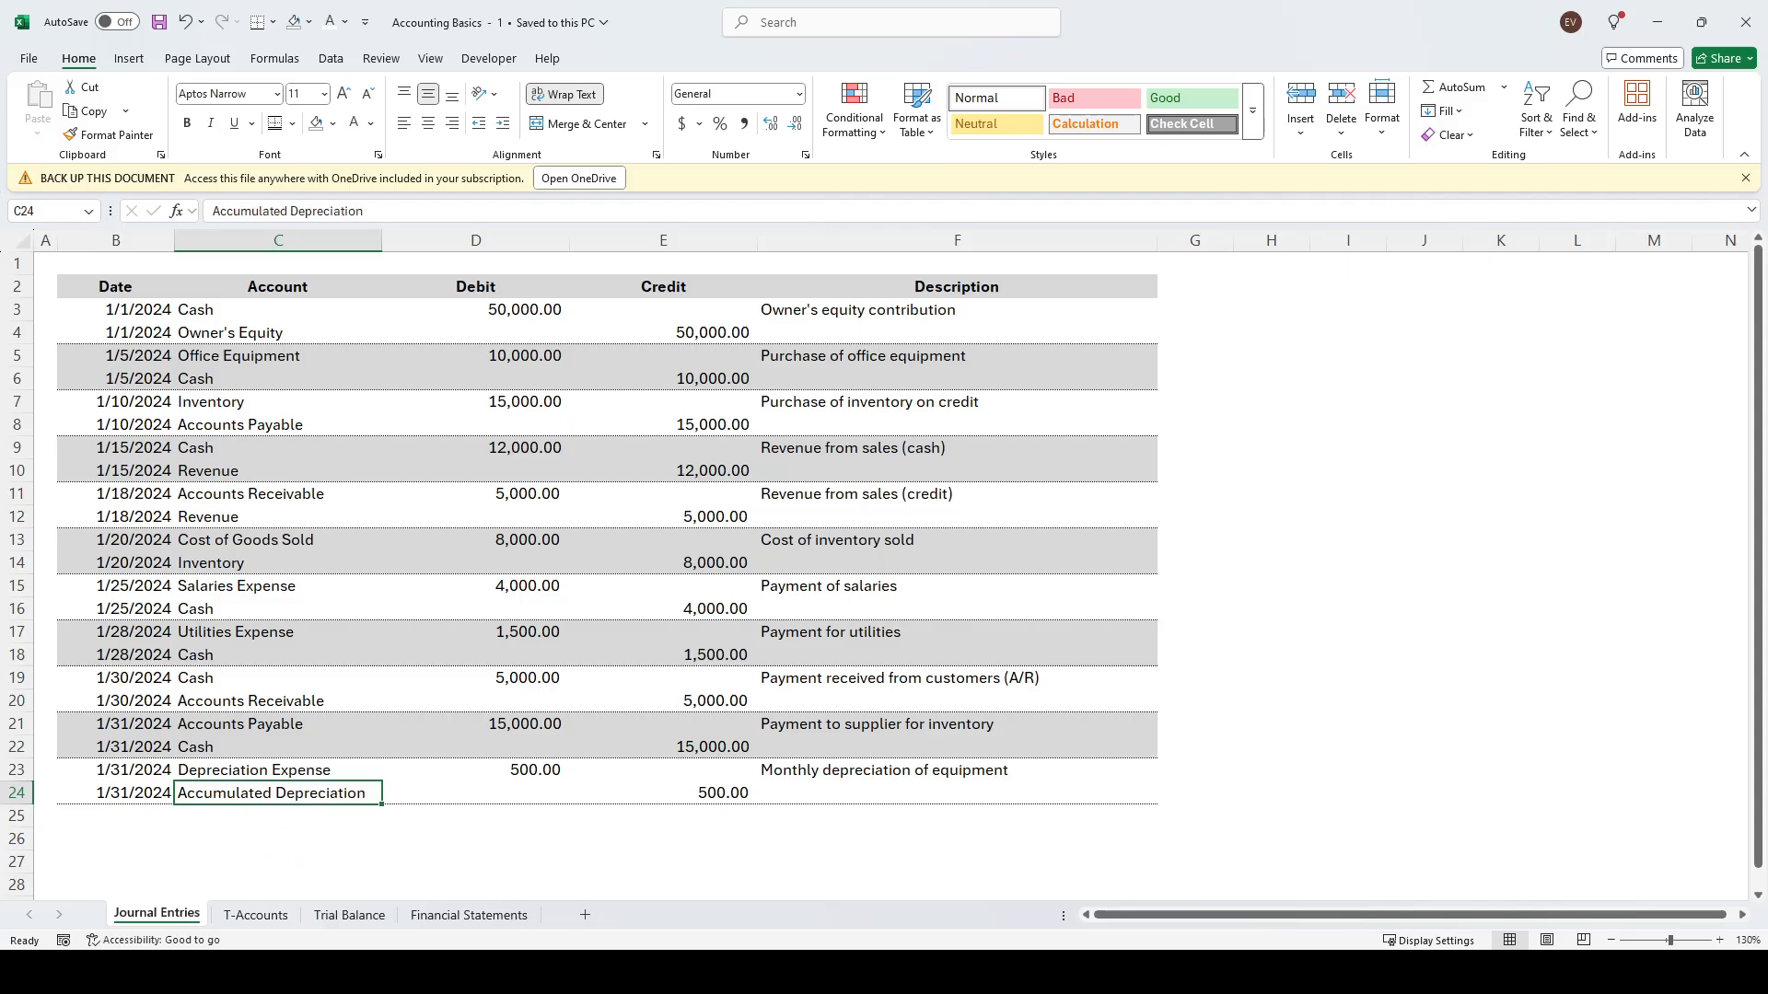
{"action": "left_click", "coordinate": [742, 797]}
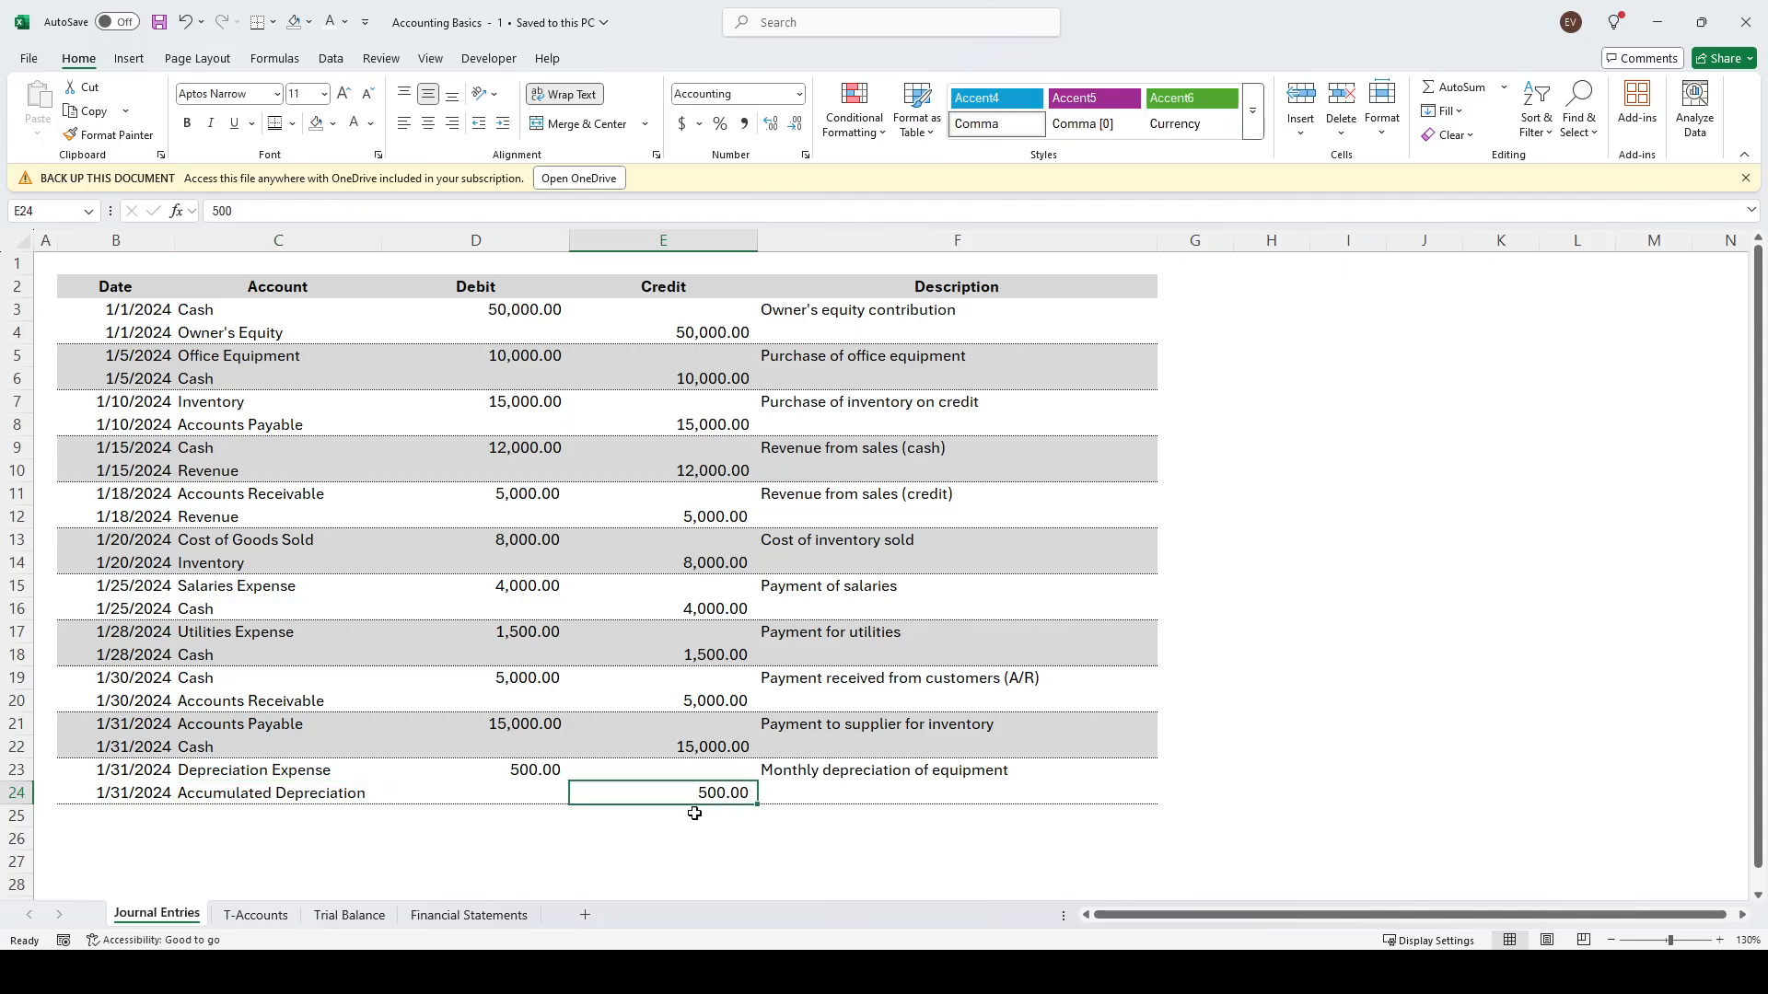
{"action": "left_click", "coordinate": [505, 772]}
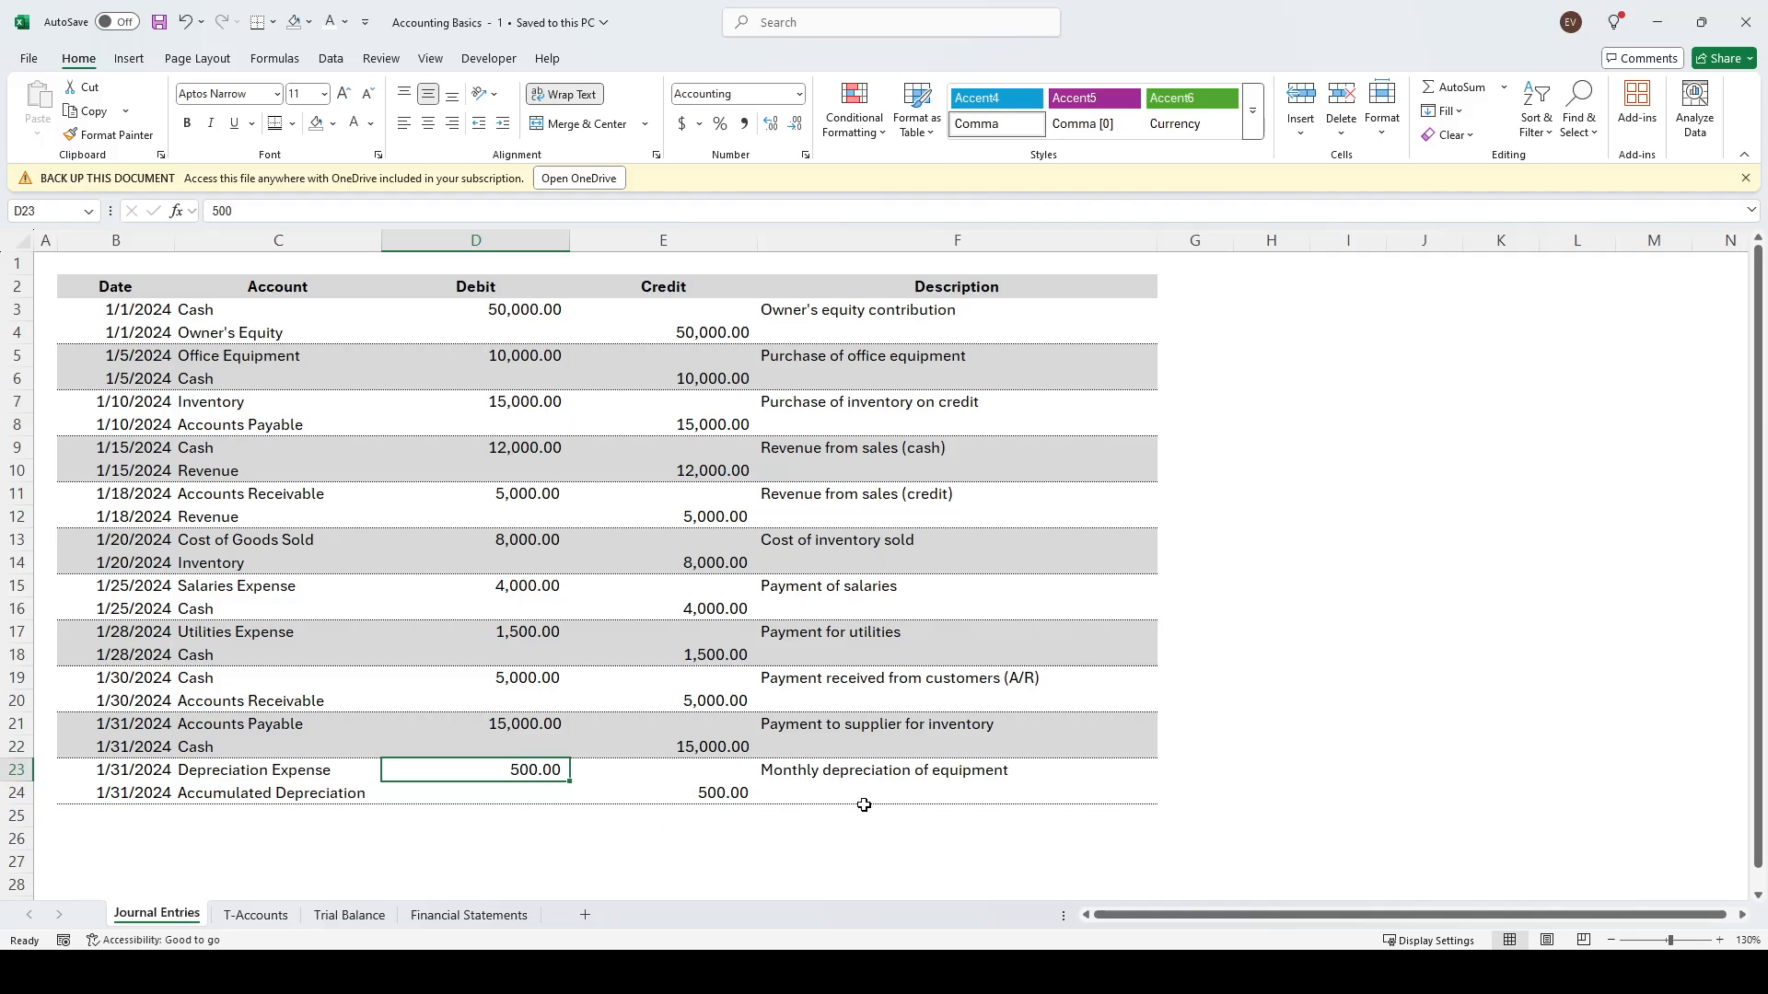
{"action": "left_click", "coordinate": [217, 769]}
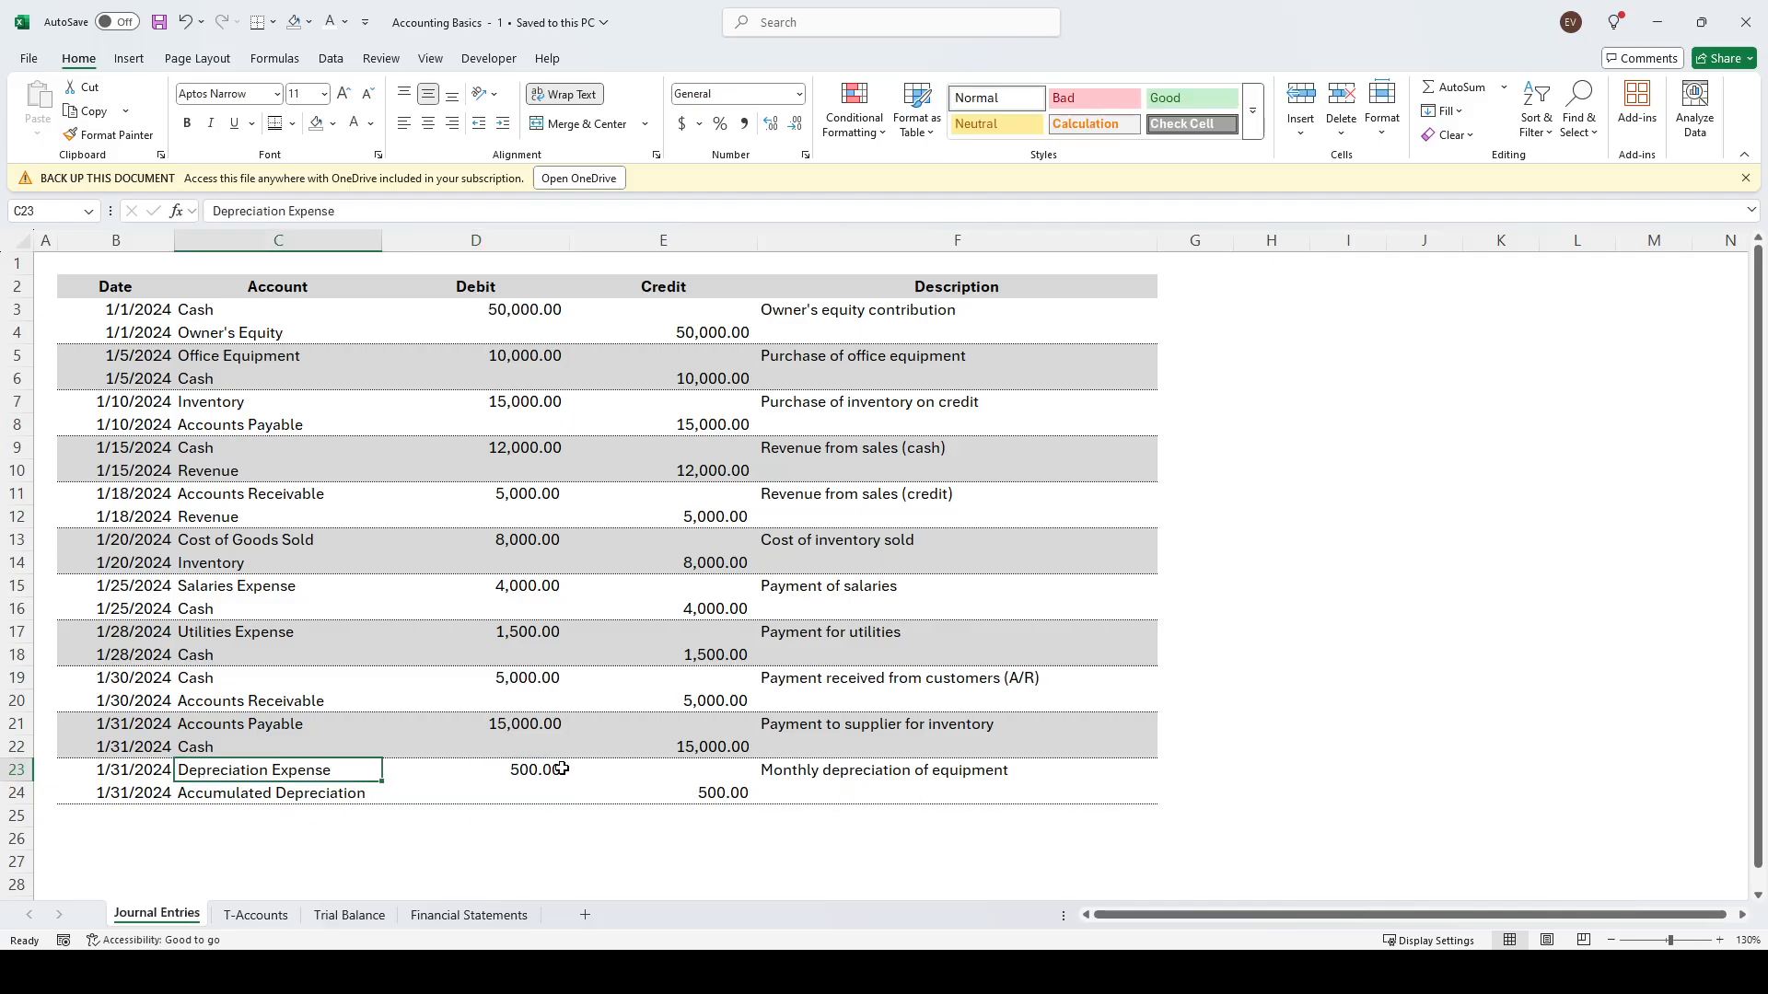
{"action": "left_click", "coordinate": [542, 771]}
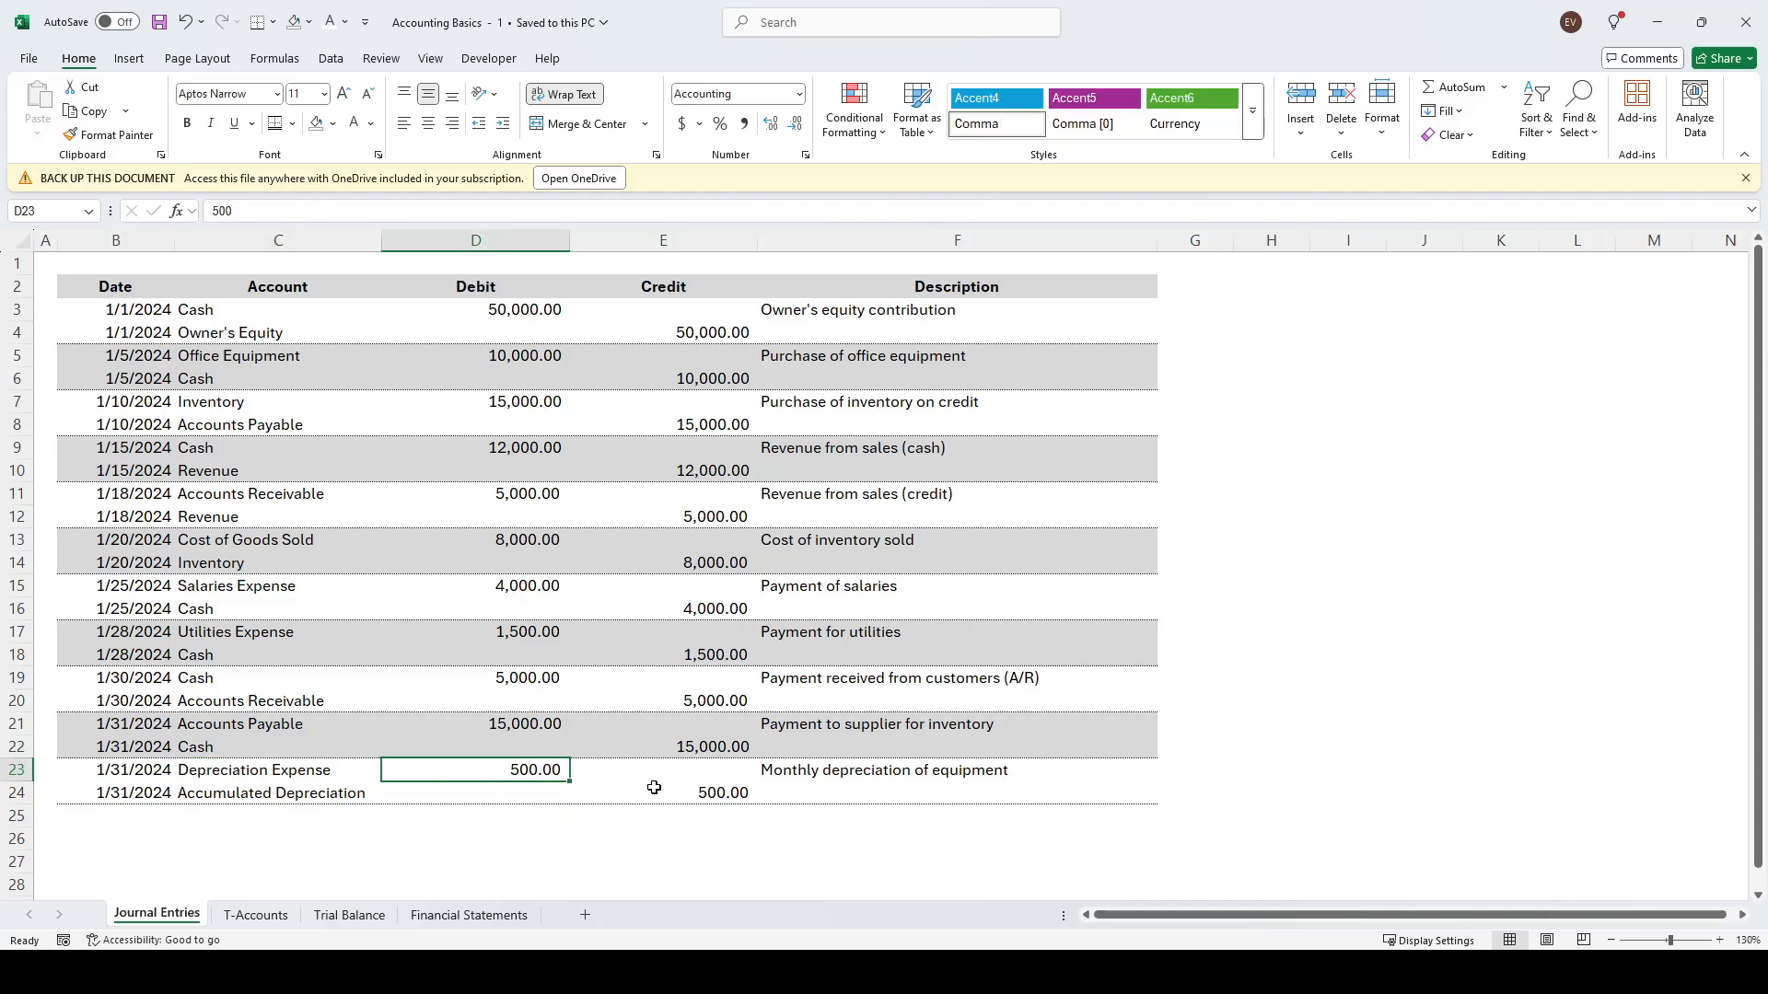
{"action": "left_click", "coordinate": [722, 798]}
{"action": "left_click", "coordinate": [511, 777]}
{"action": "left_click", "coordinate": [708, 792]}
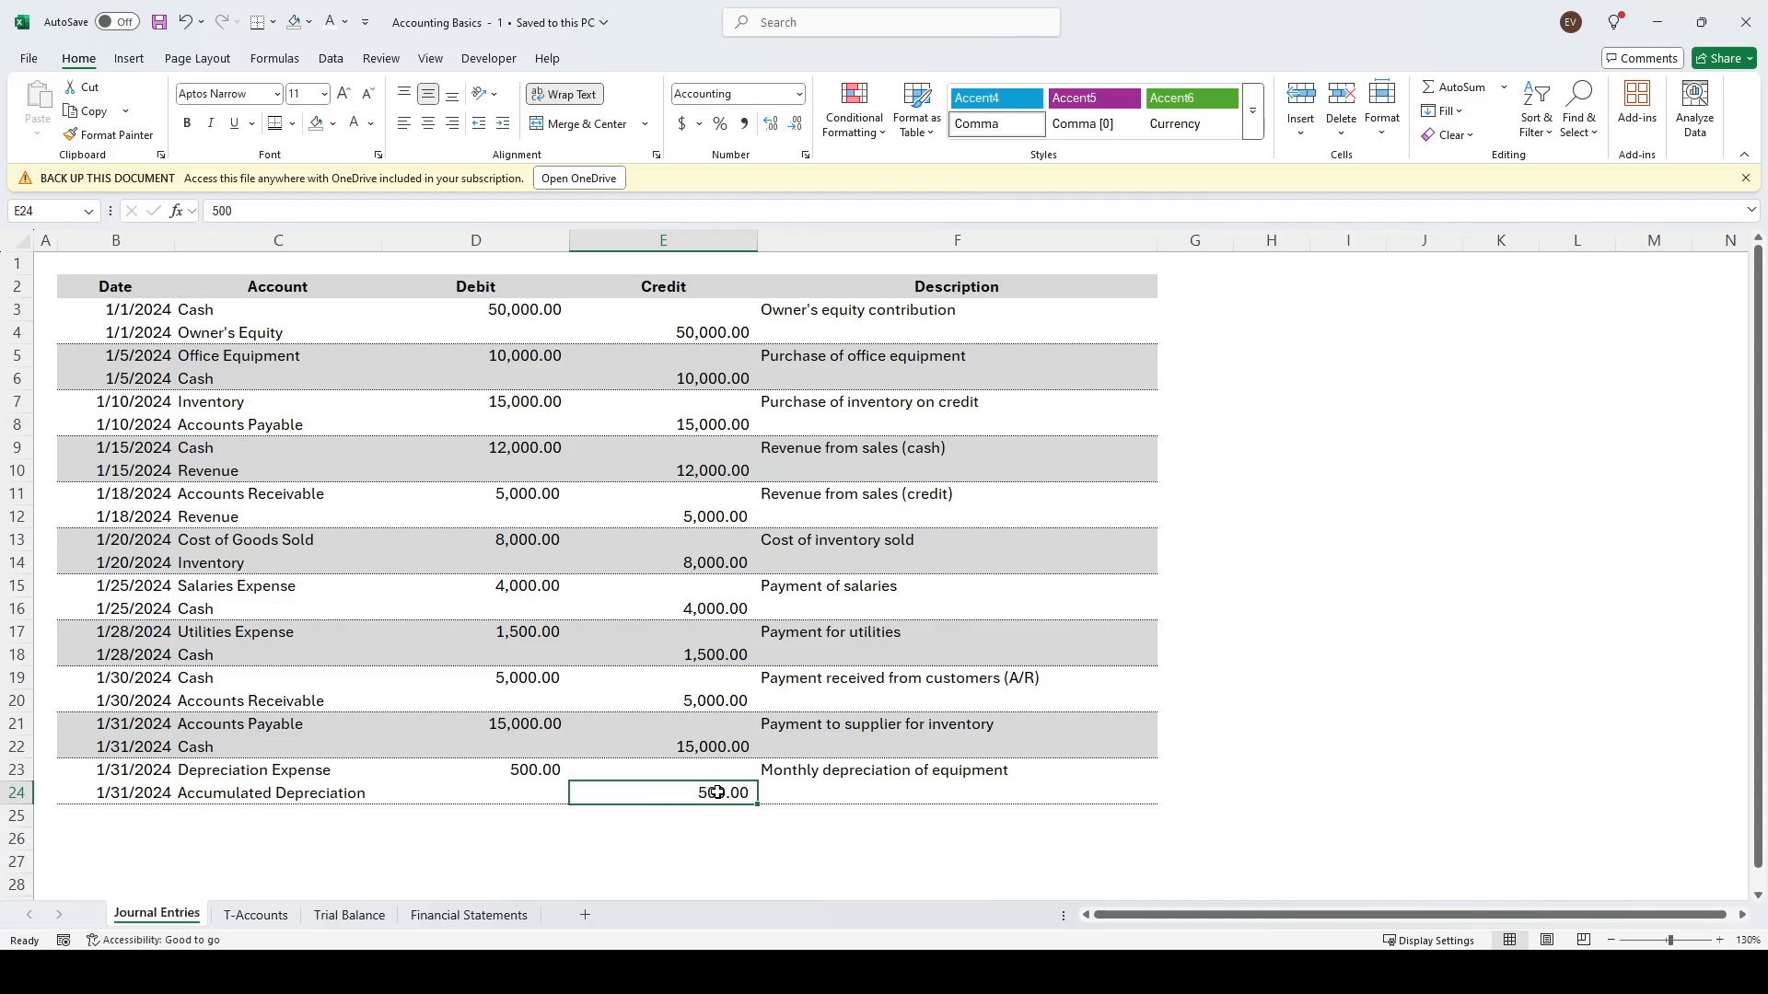
Switch to the T-Accounts sheet and examine the Cash account's heading and its transaction dates
{"action": "key", "text": "ctrl+Page_Down"}
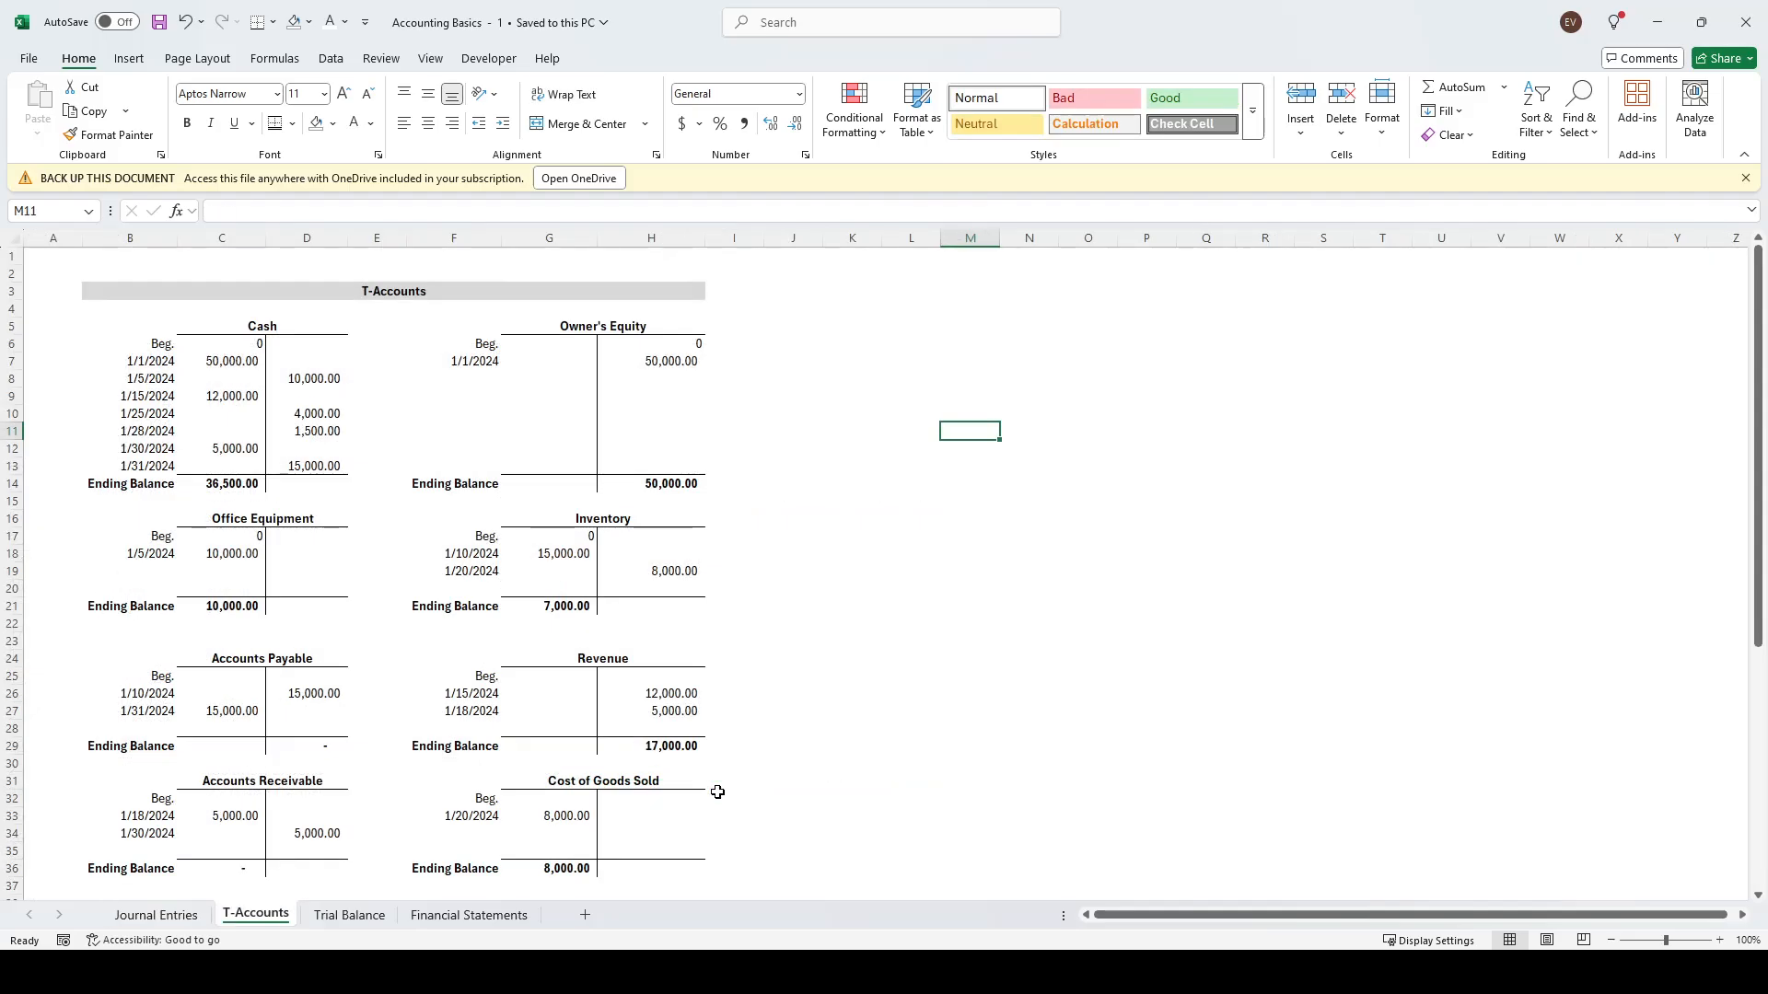
{"action": "left_click", "coordinate": [1078, 532]}
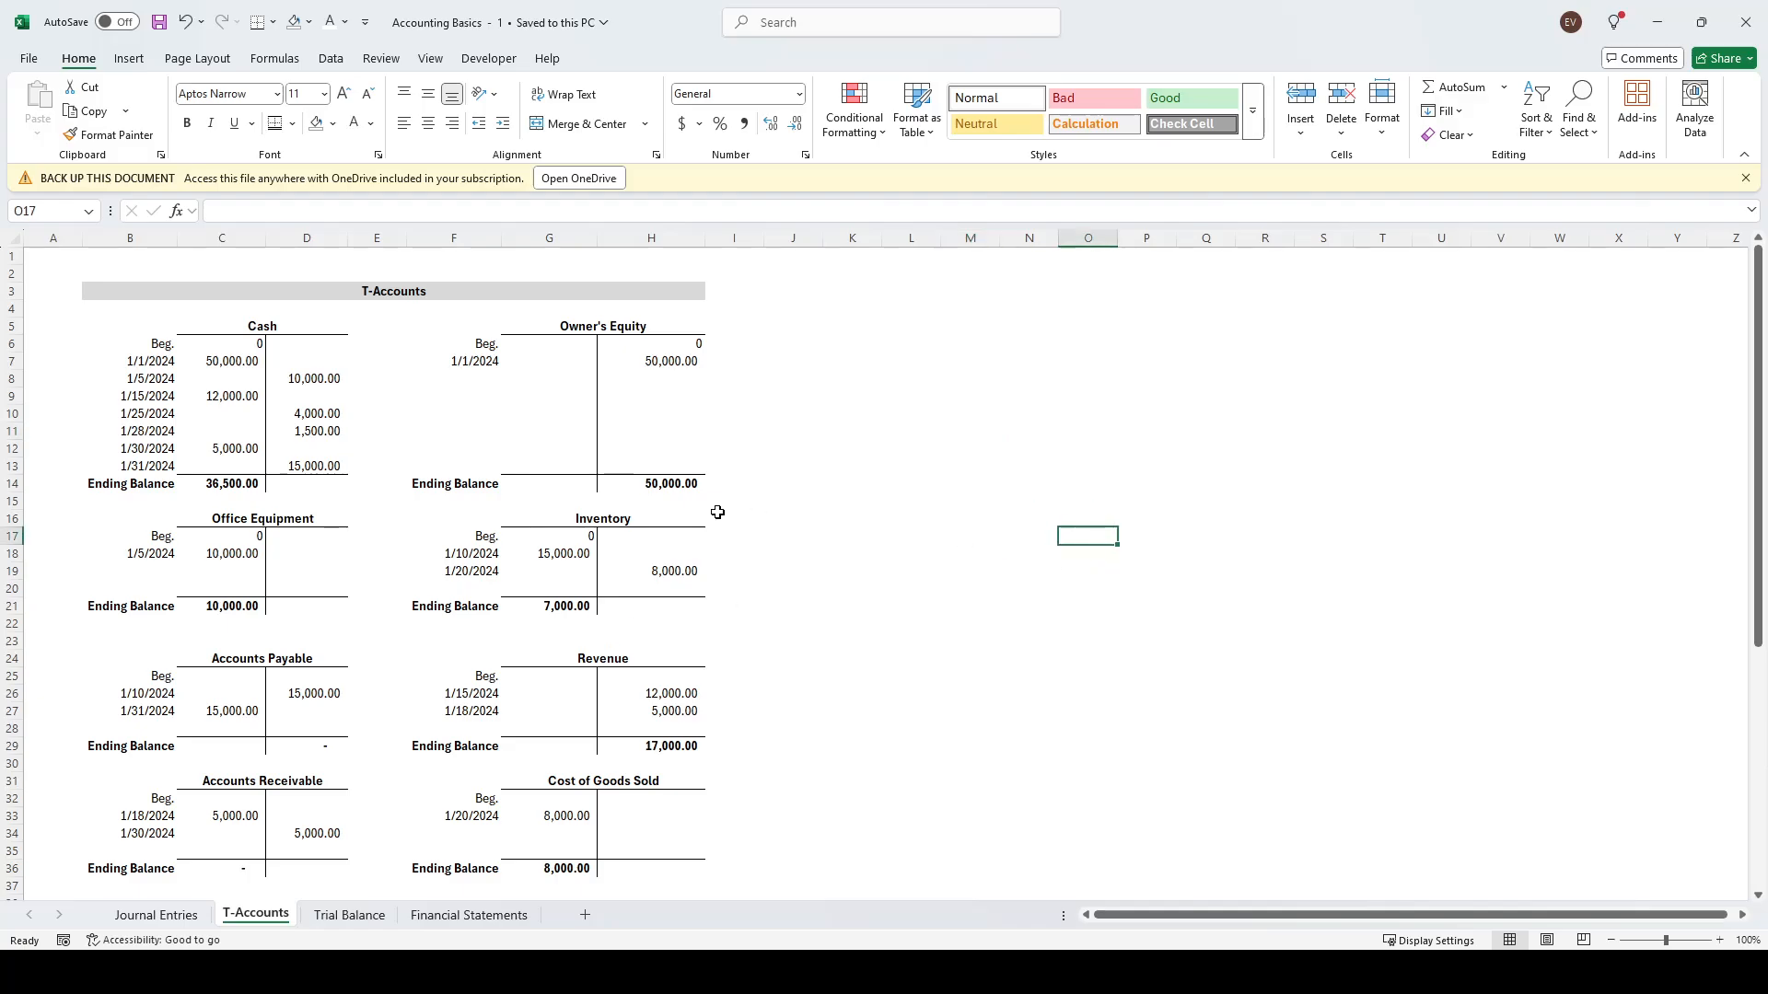
{"action": "left_click", "coordinate": [184, 328]}
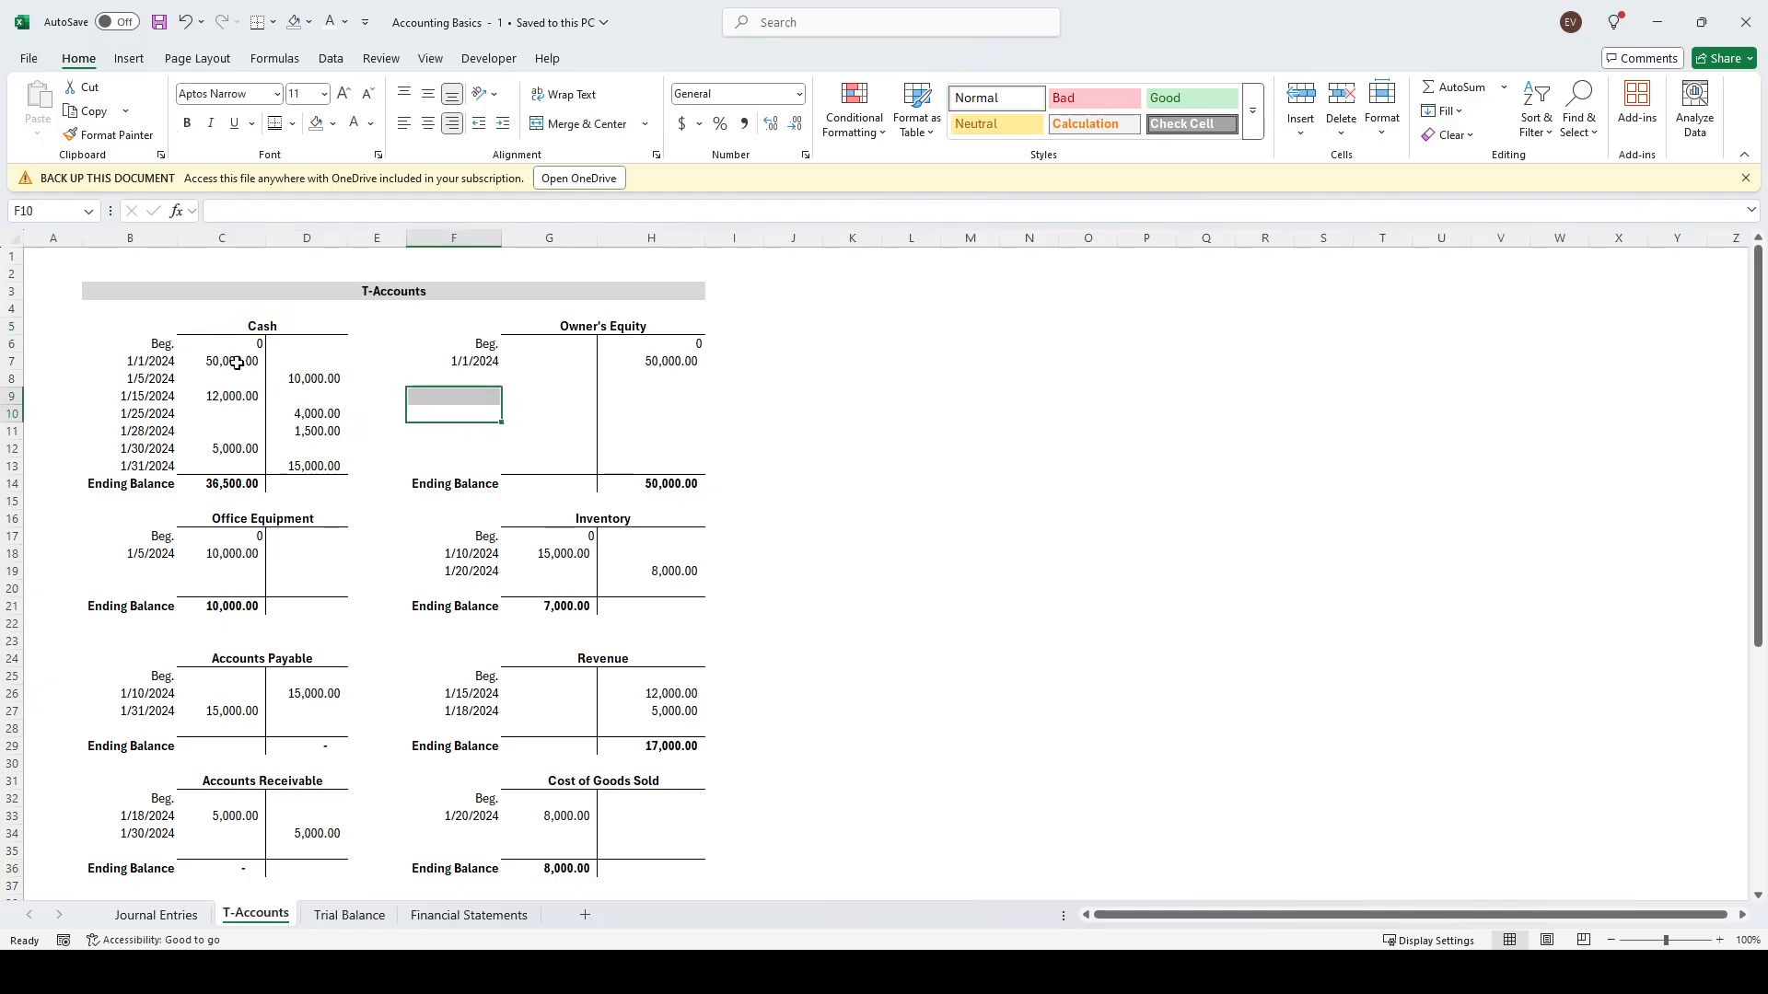
{"action": "left_click_drag", "start_coordinate": [143, 361], "coordinate": [135, 461]}
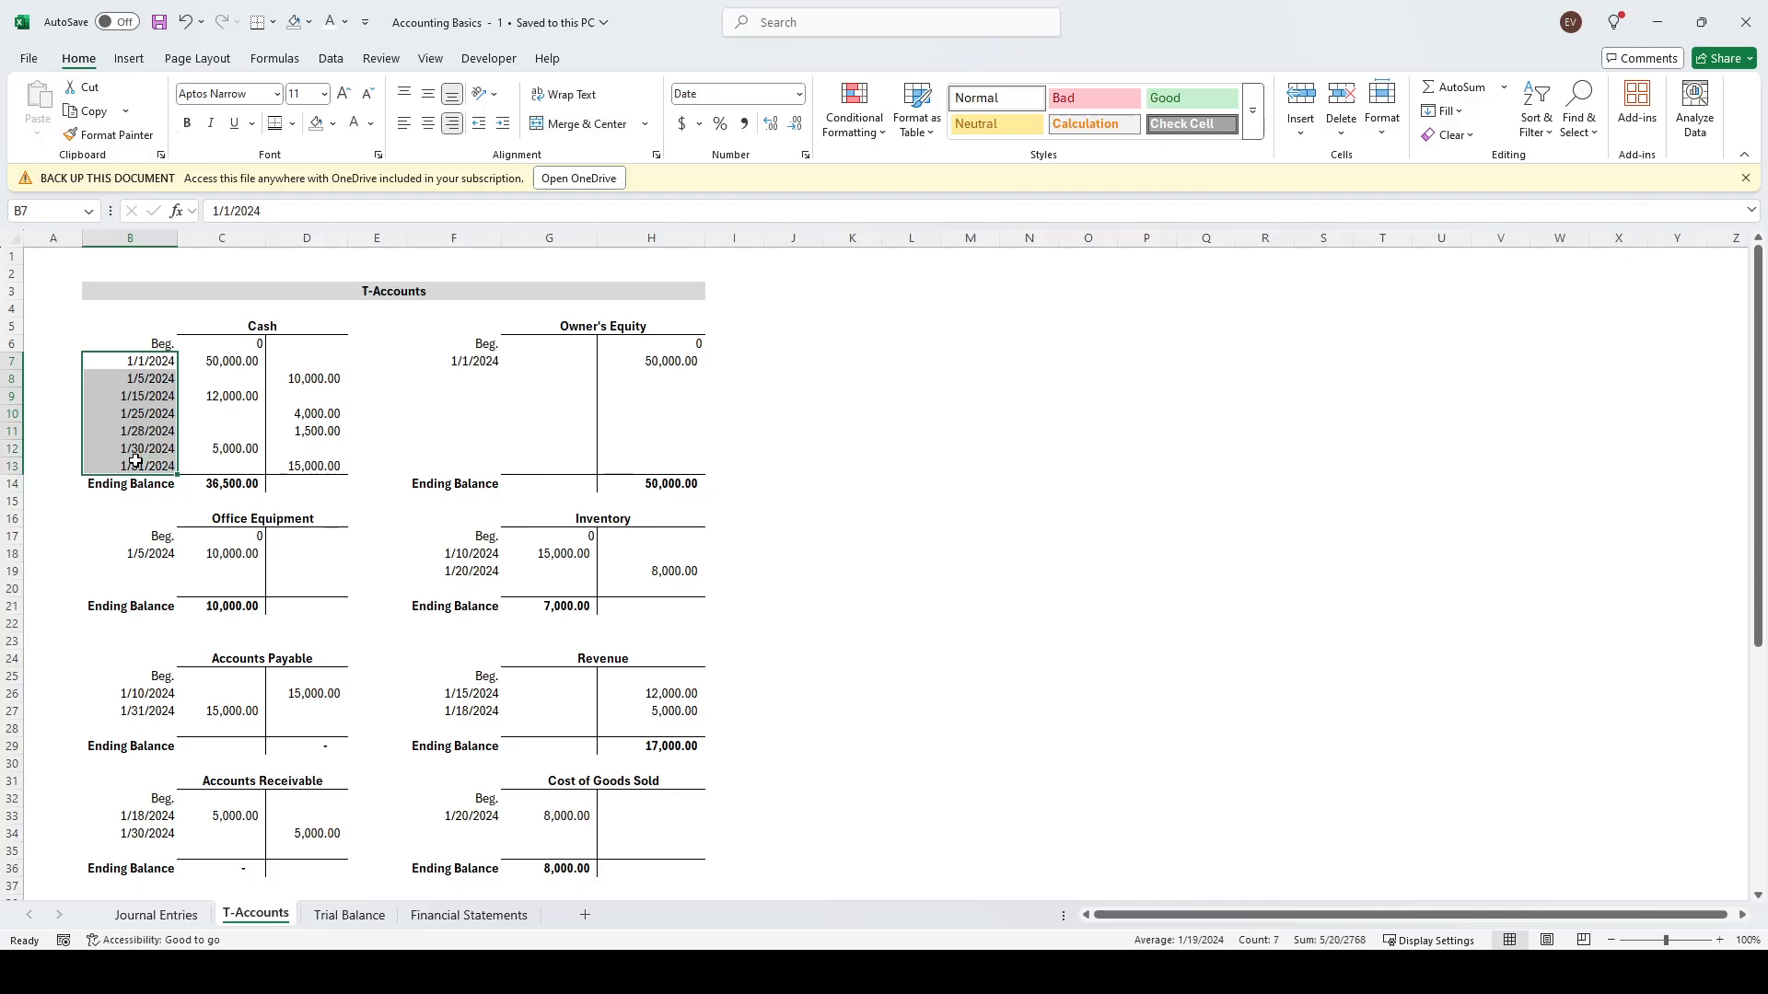
{"action": "left_click", "coordinate": [512, 377]}
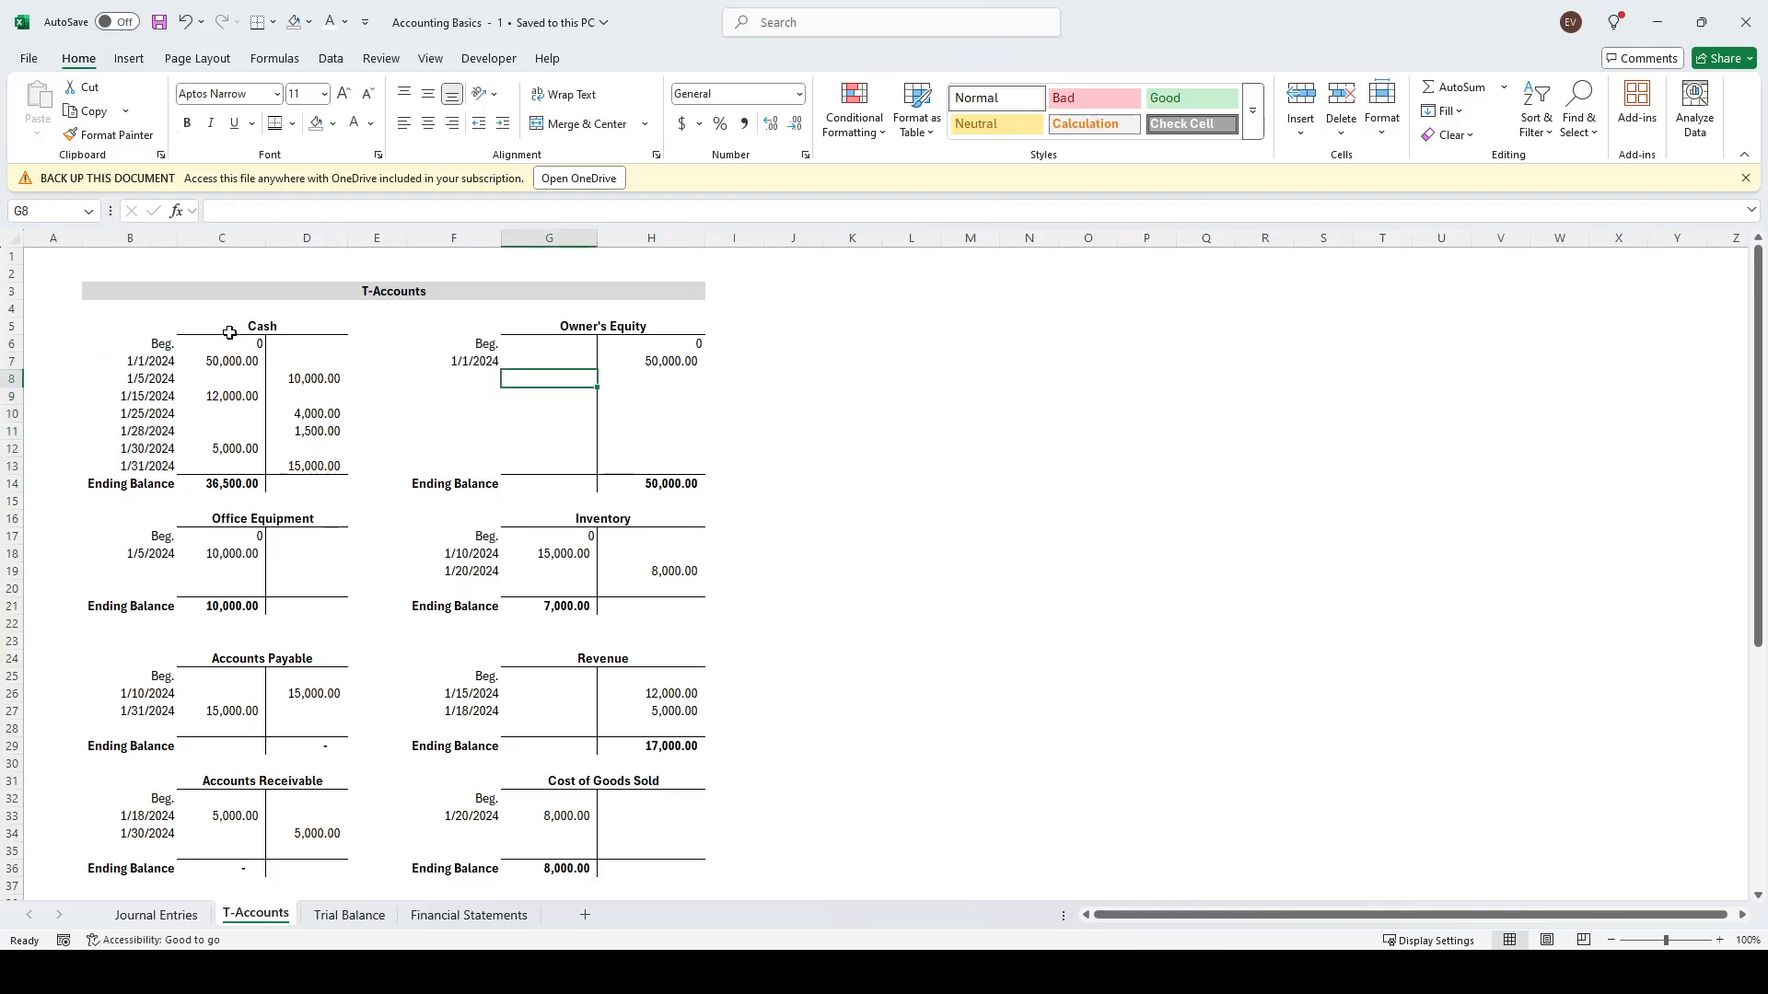
Examine the Cash T-account's debit entries, credit entries and the formula behind its ending balance
{"action": "left_click", "coordinate": [226, 239]}
{"action": "left_click", "coordinate": [403, 364]}
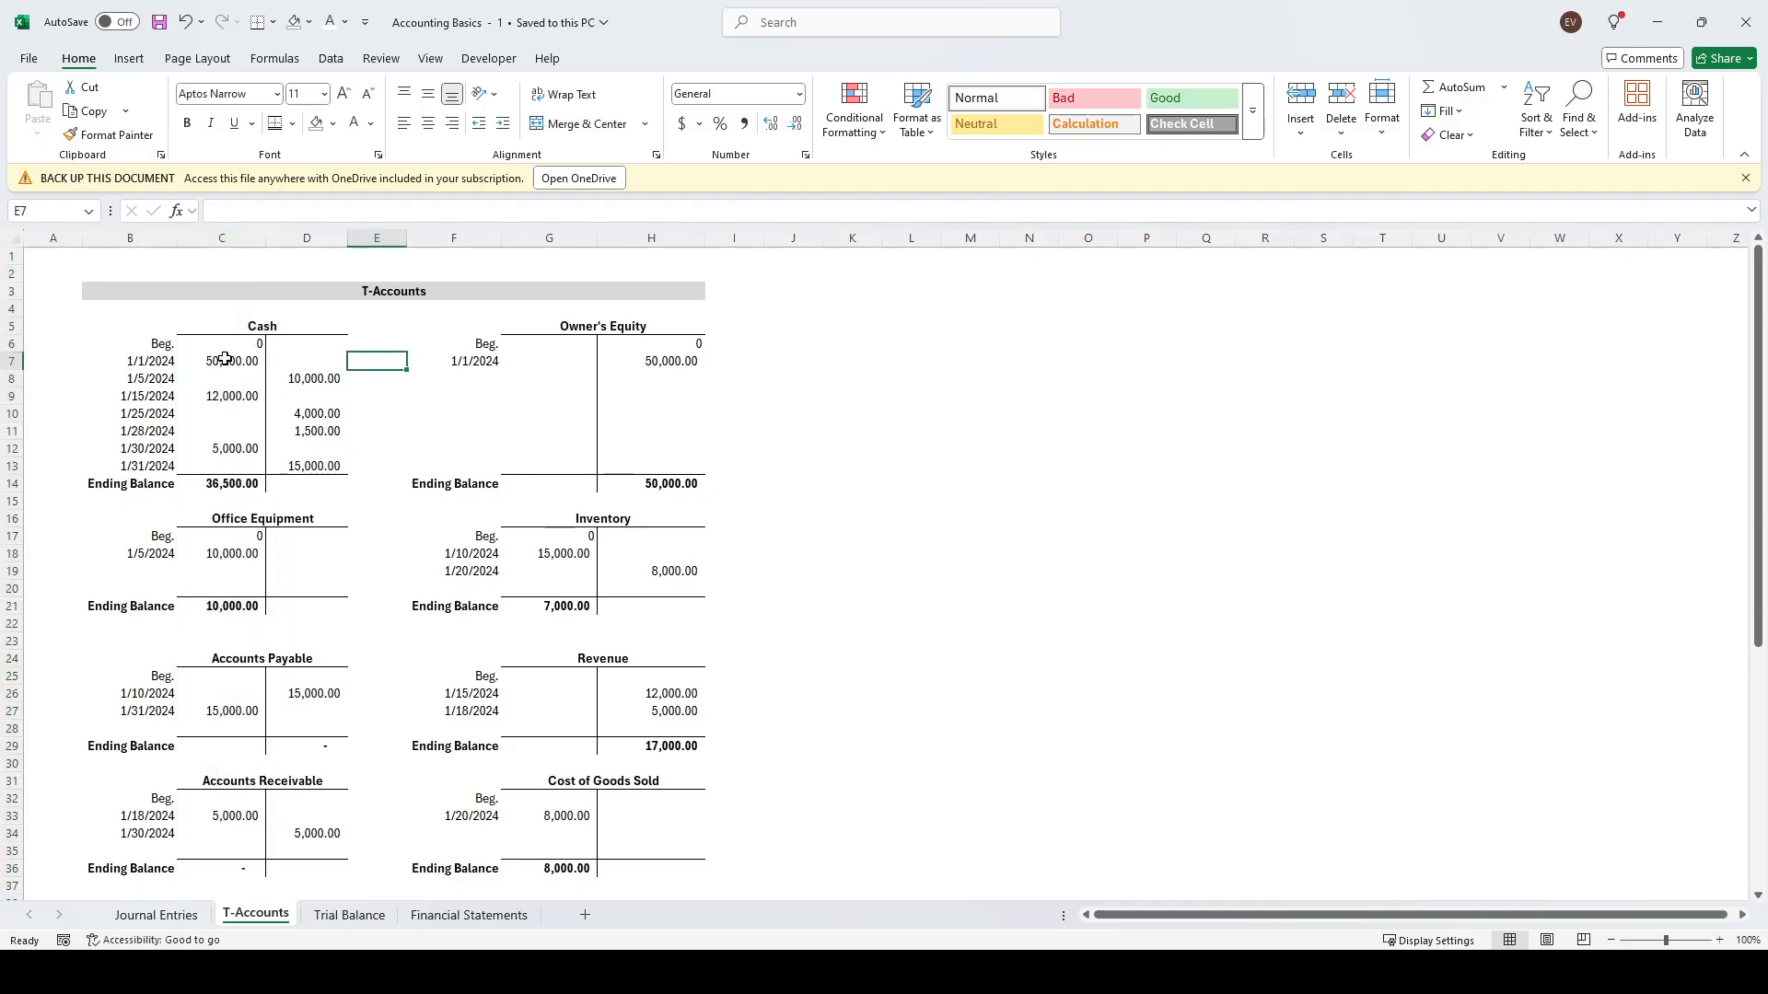
{"action": "left_click_drag", "start_coordinate": [226, 359], "coordinate": [225, 465]}
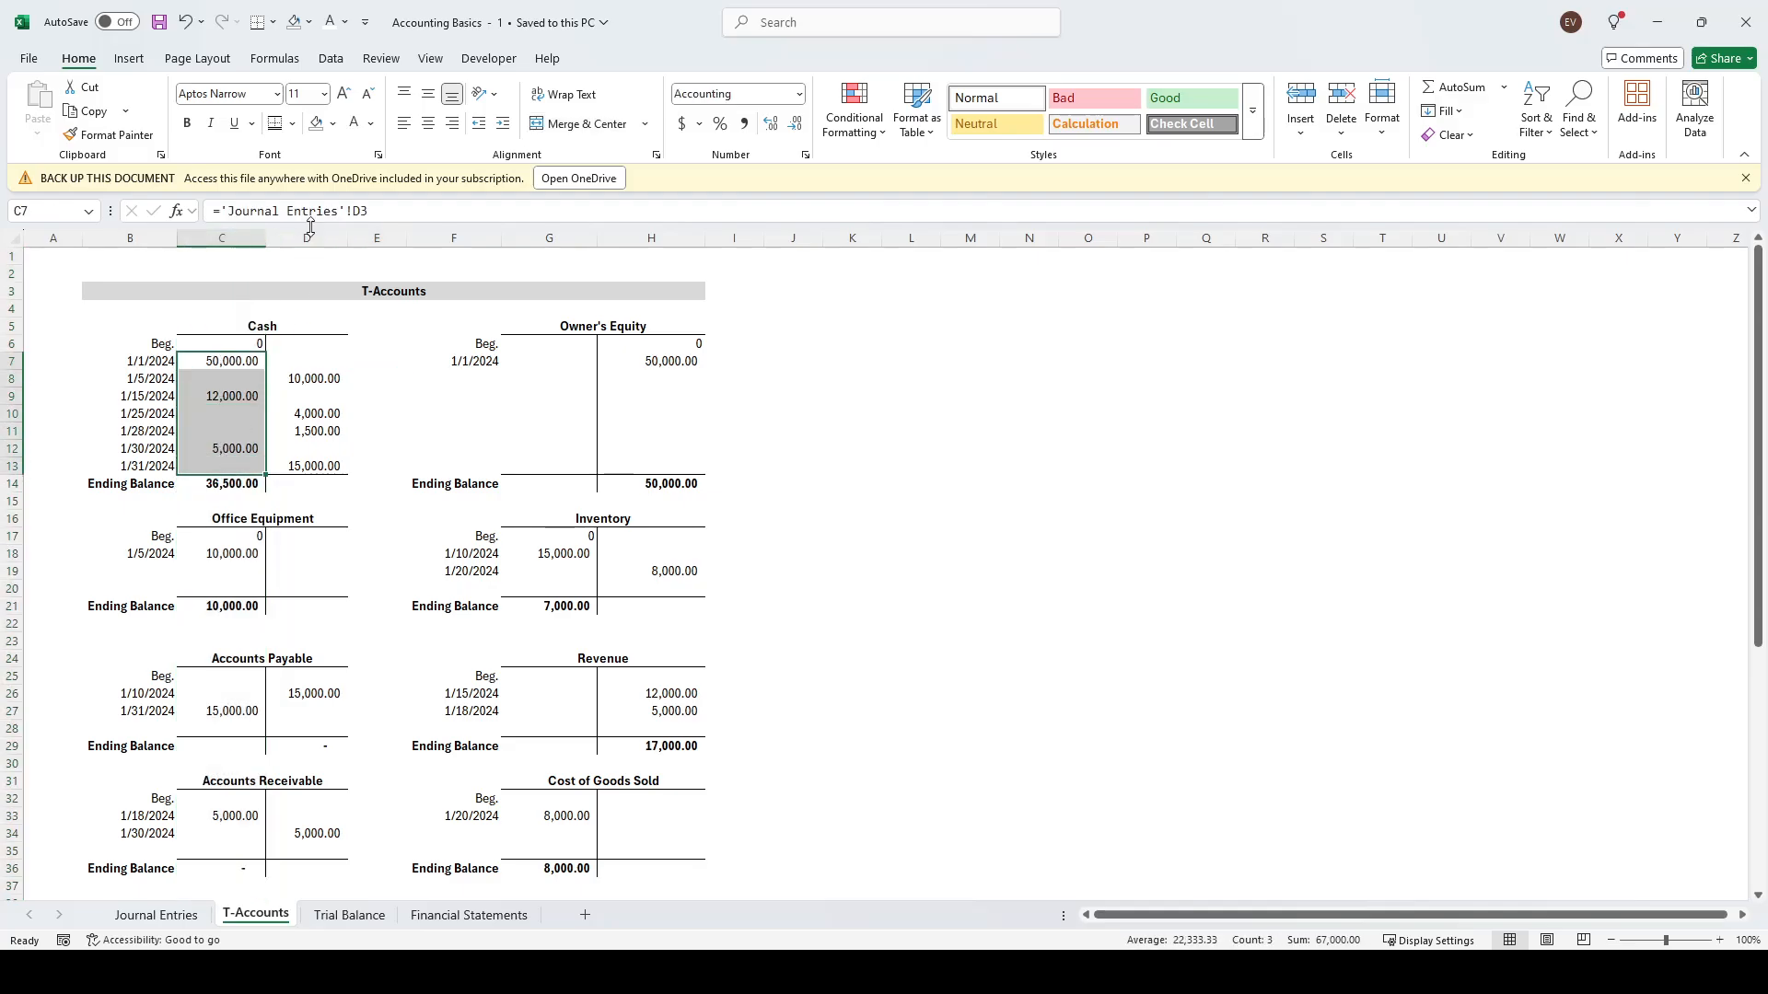
{"action": "left_click", "coordinate": [310, 239]}
{"action": "left_click", "coordinate": [409, 384]}
{"action": "left_click_drag", "start_coordinate": [295, 361], "coordinate": [303, 465]}
{"action": "left_click", "coordinate": [387, 363]}
{"action": "left_click", "coordinate": [232, 332]}
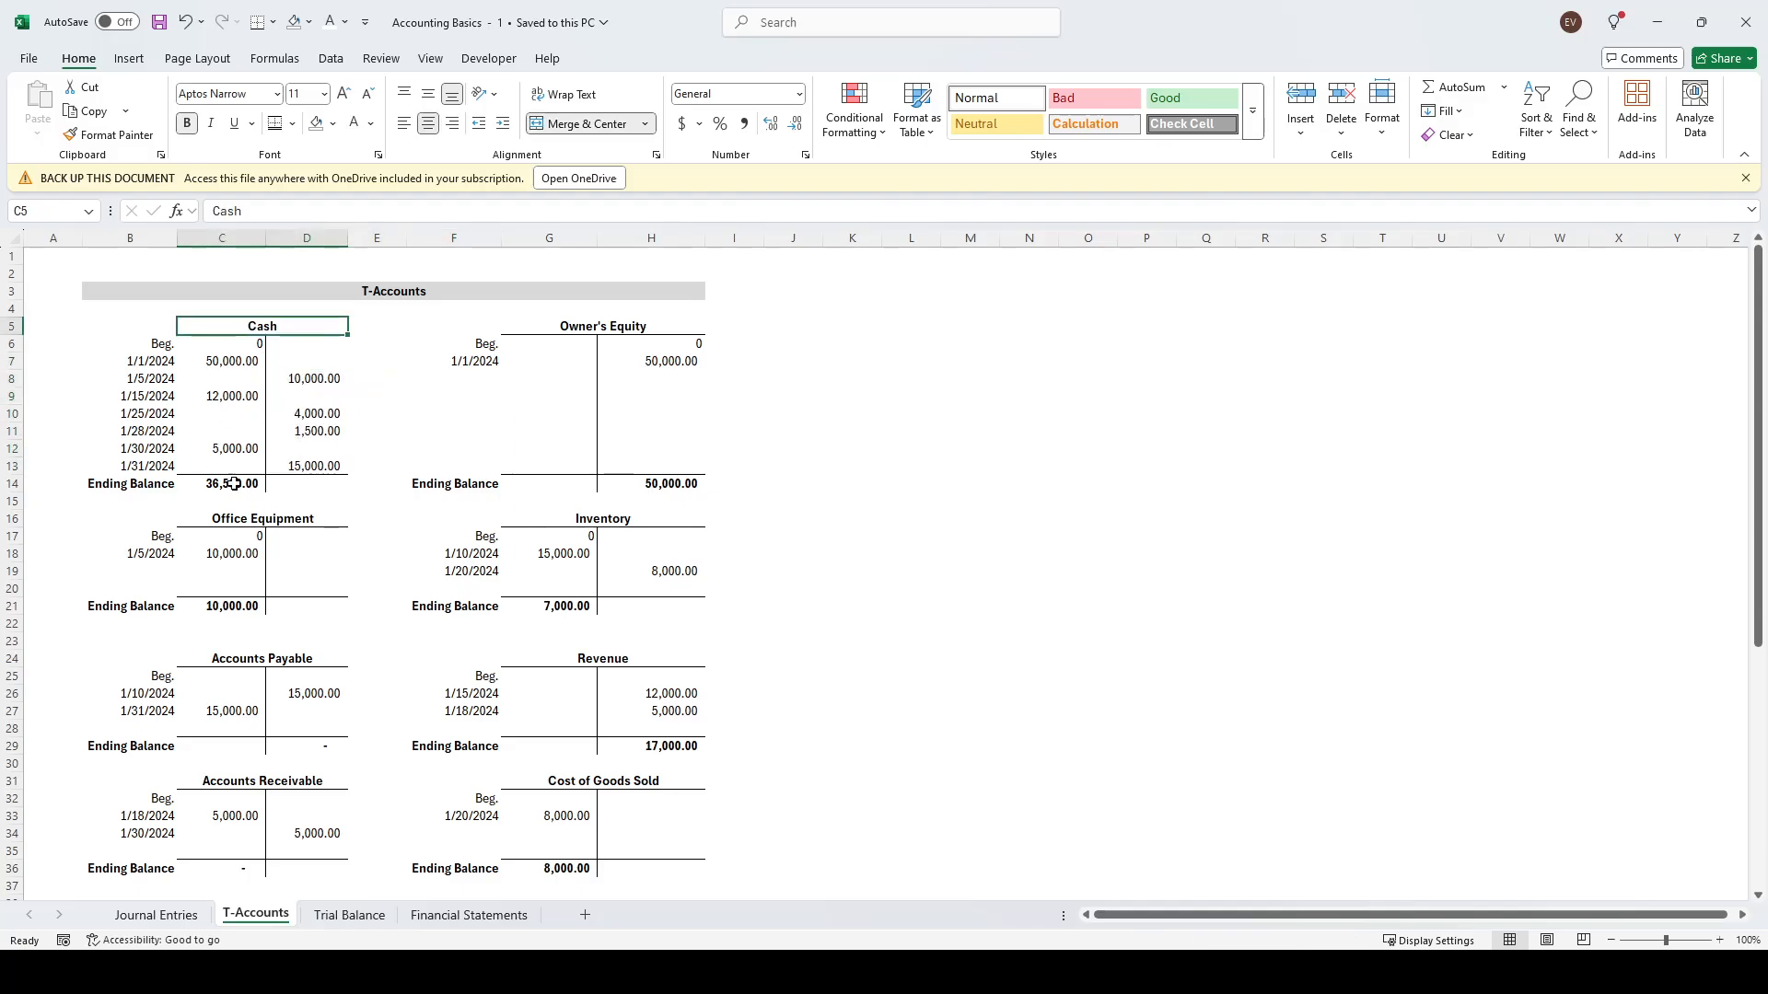
{"action": "left_click", "coordinate": [235, 480]}
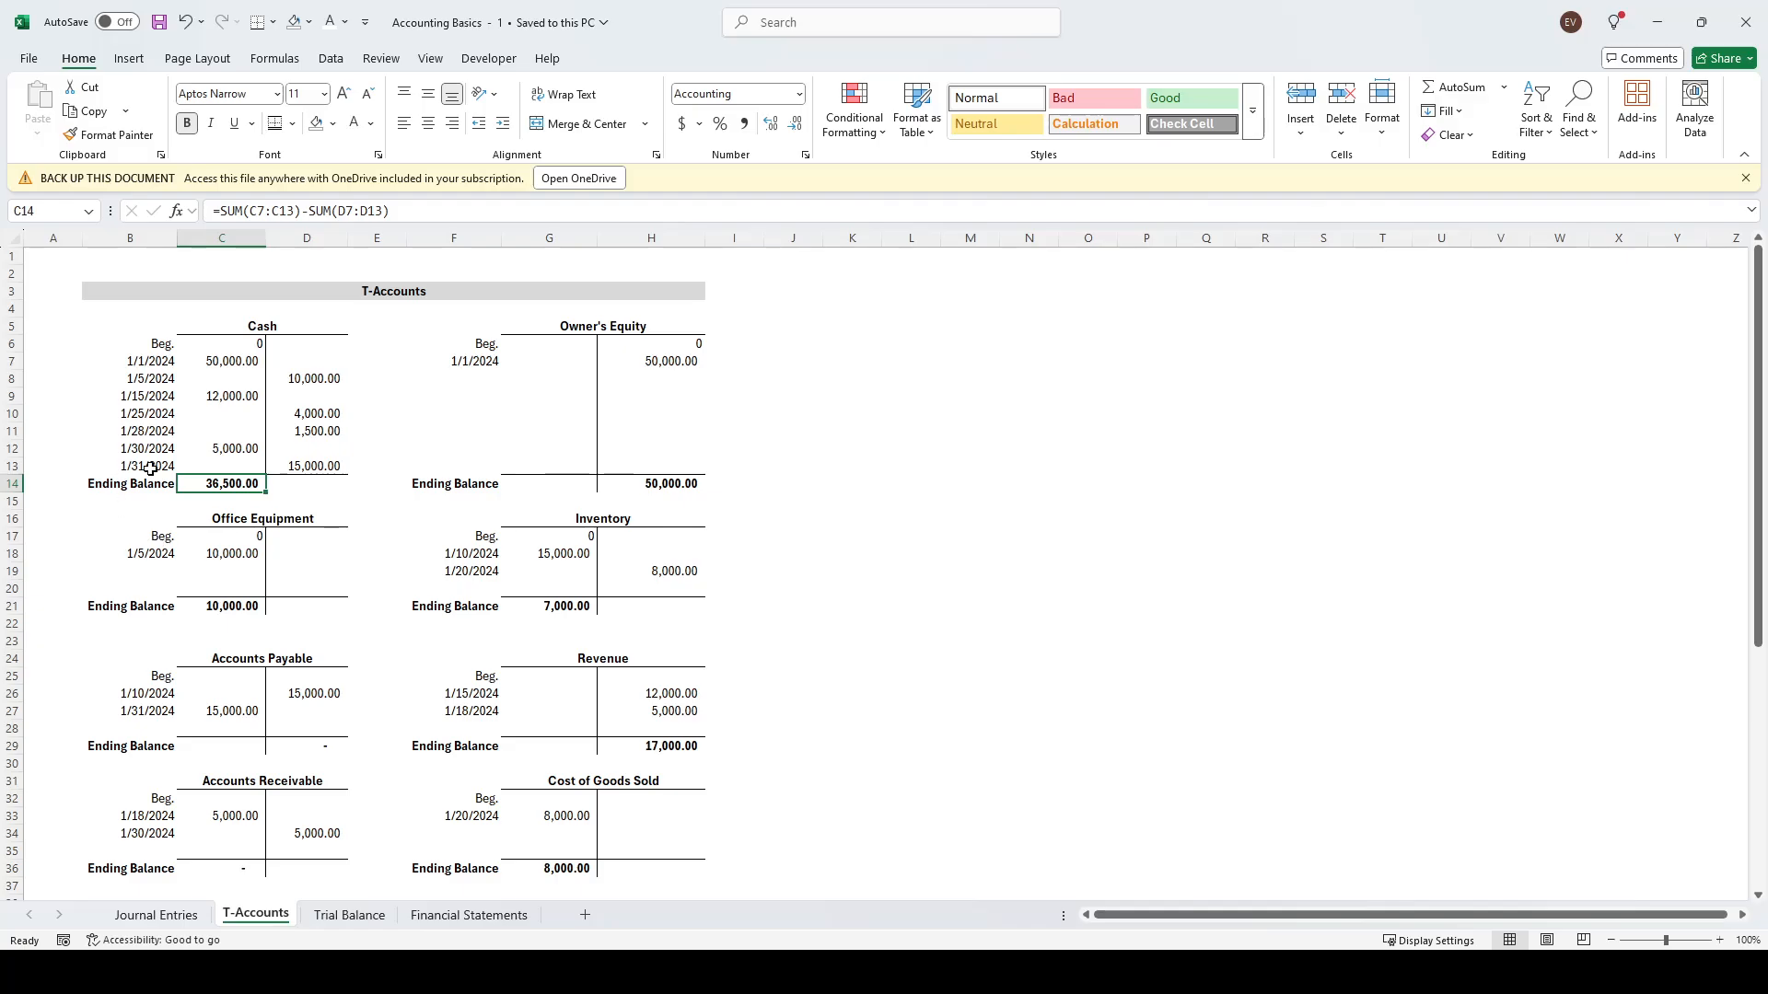
Examine the Owner's Equity T-account and the journal entry source of its 1/1/2024 credit
{"action": "left_click", "coordinate": [1028, 501]}
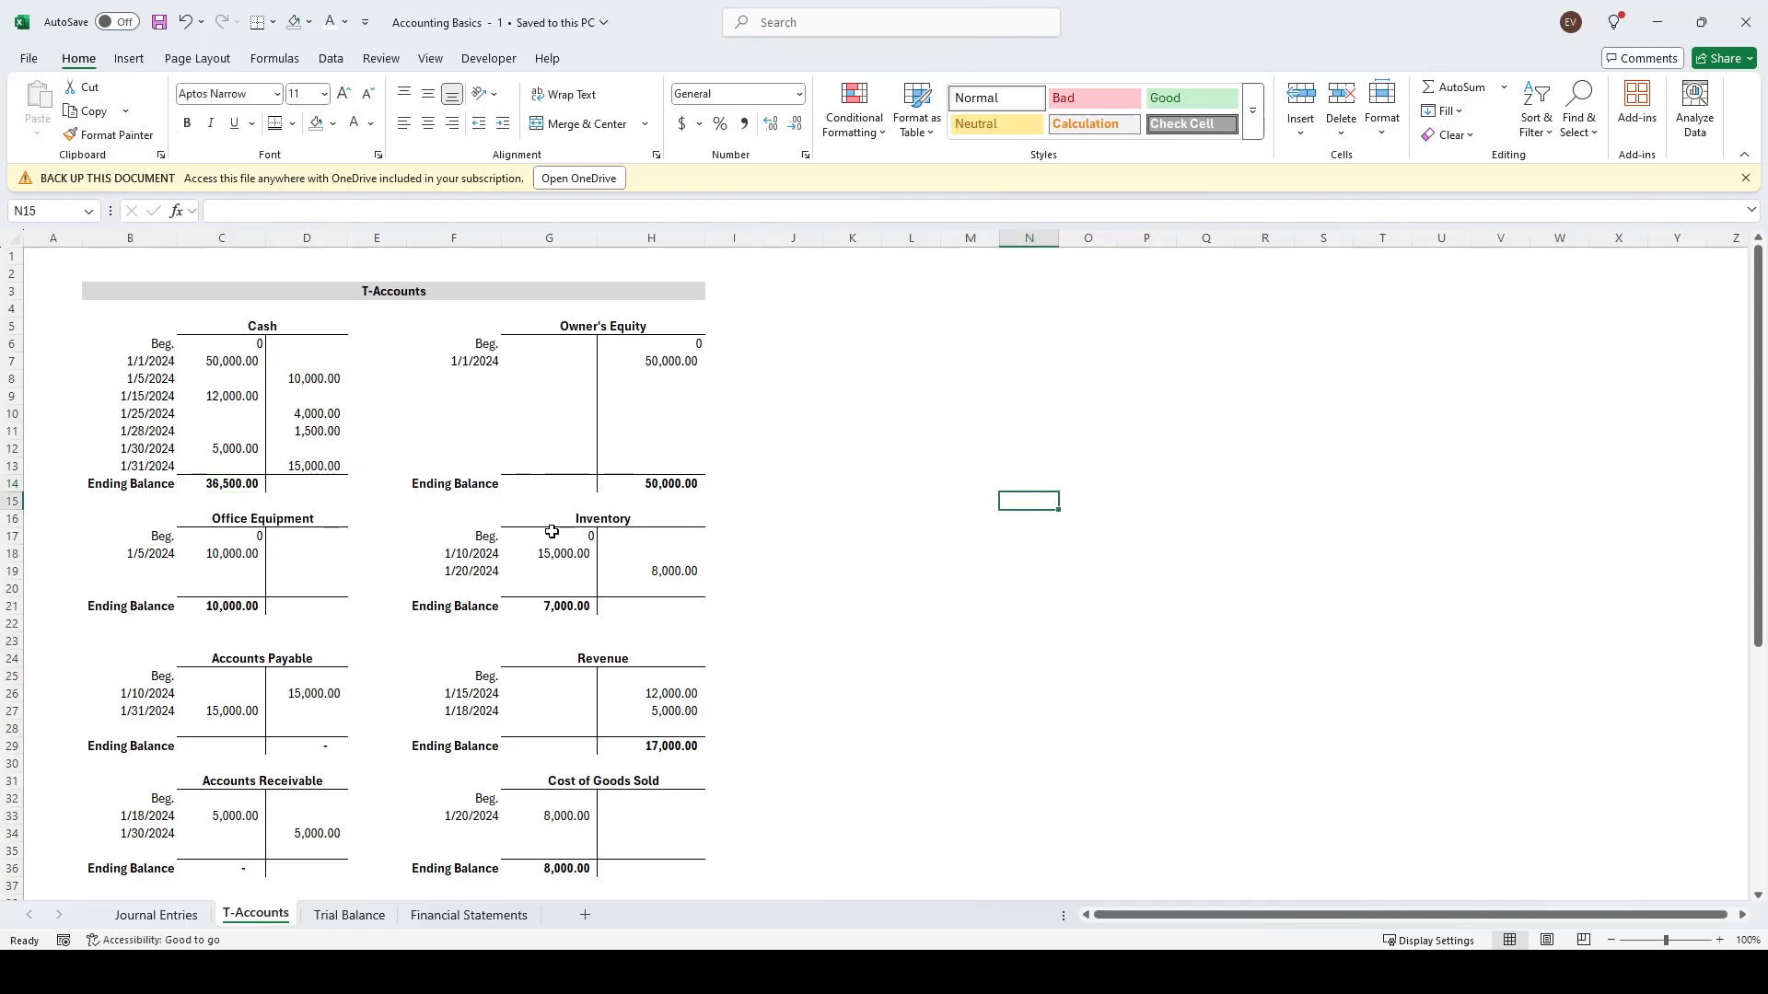
{"action": "left_click", "coordinate": [540, 327]}
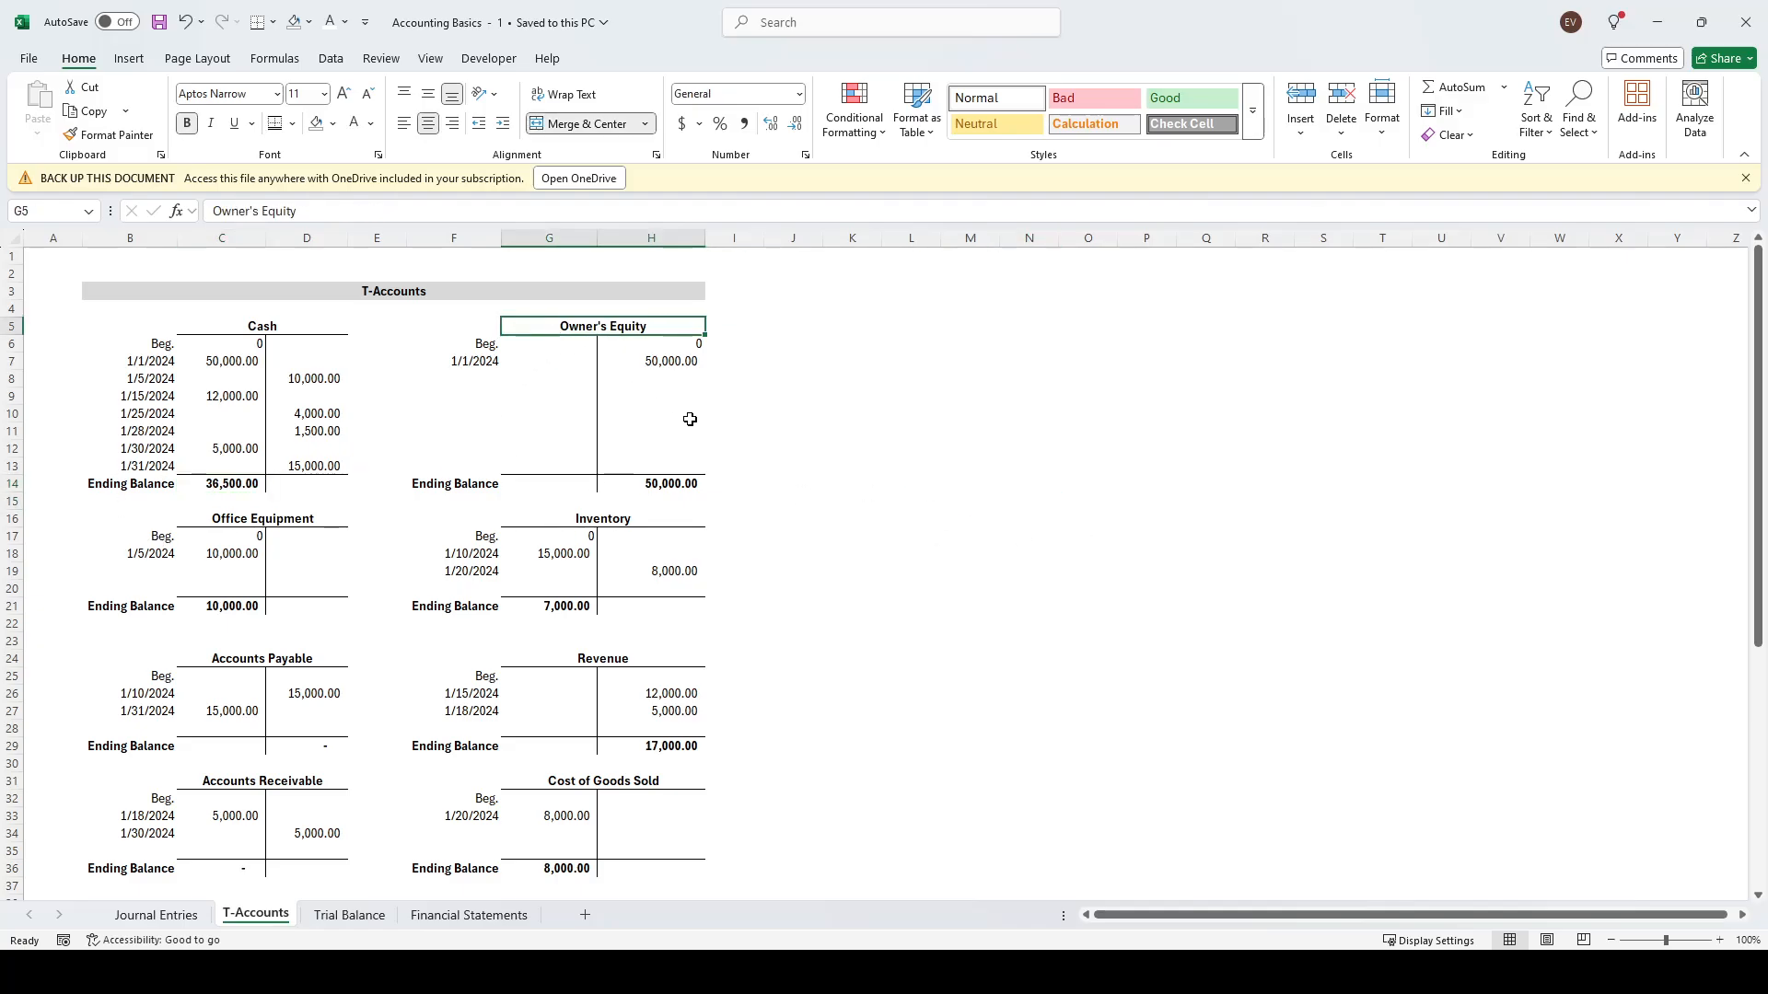
{"action": "left_click", "coordinate": [640, 367]}
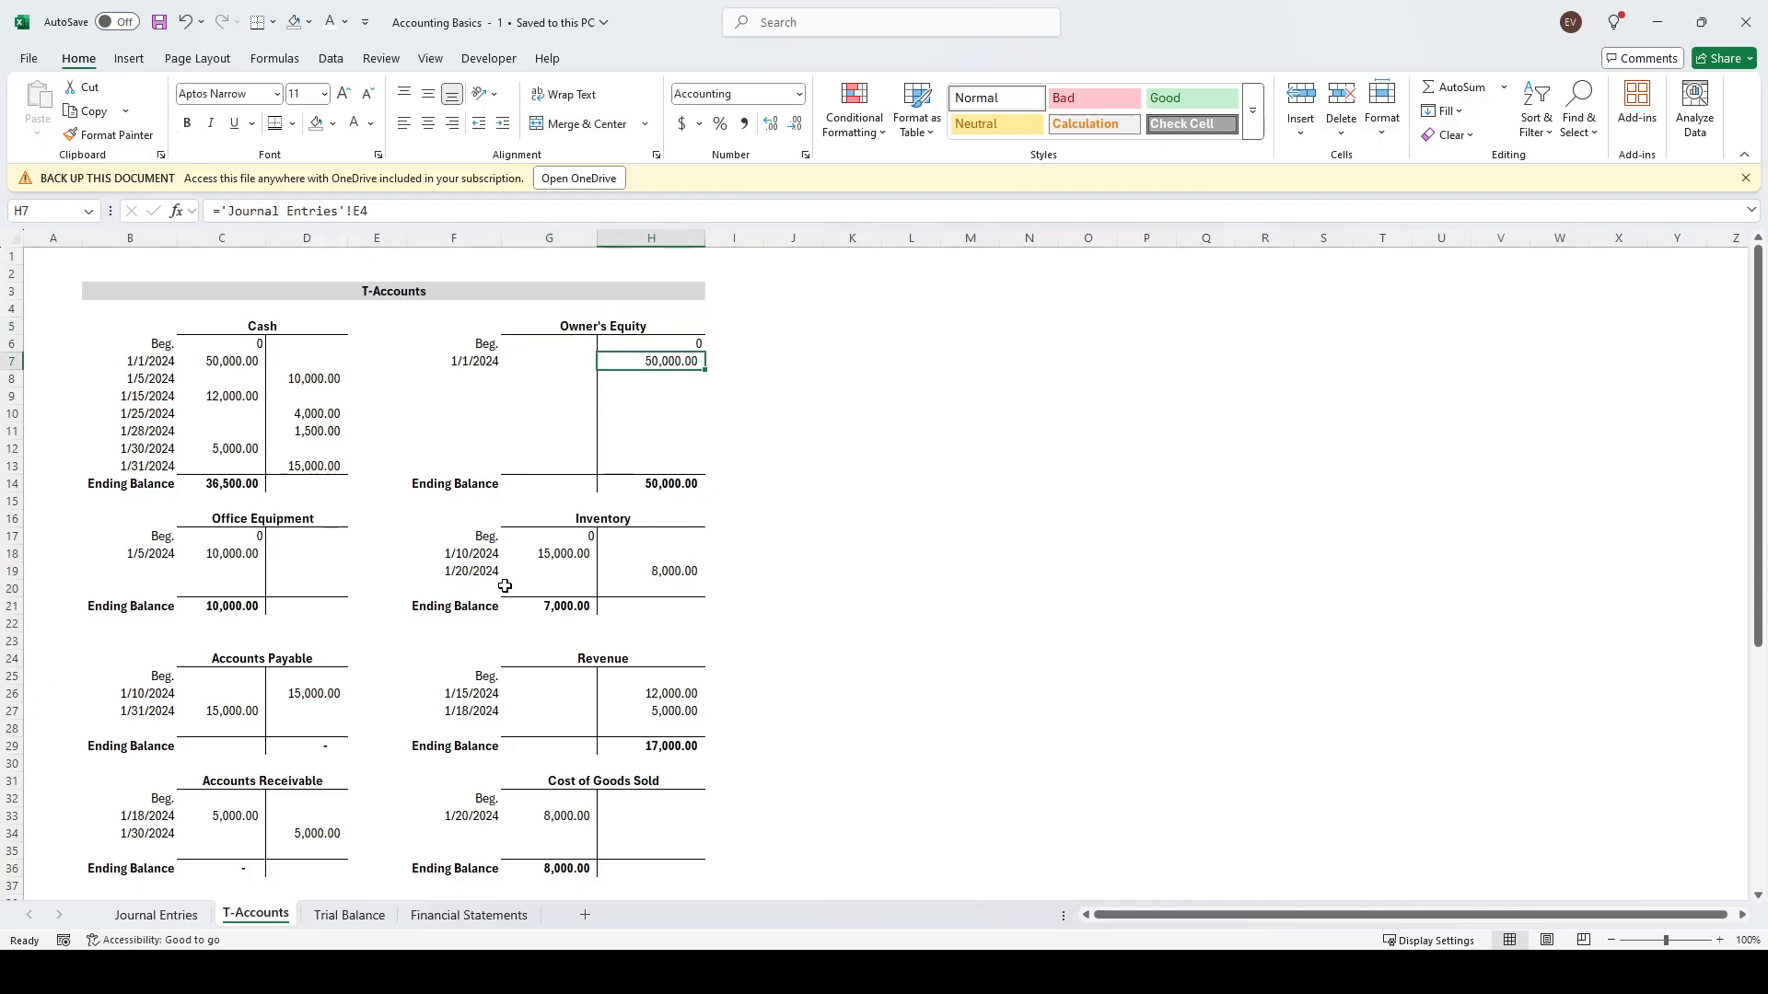
{"action": "left_click", "coordinate": [731, 419]}
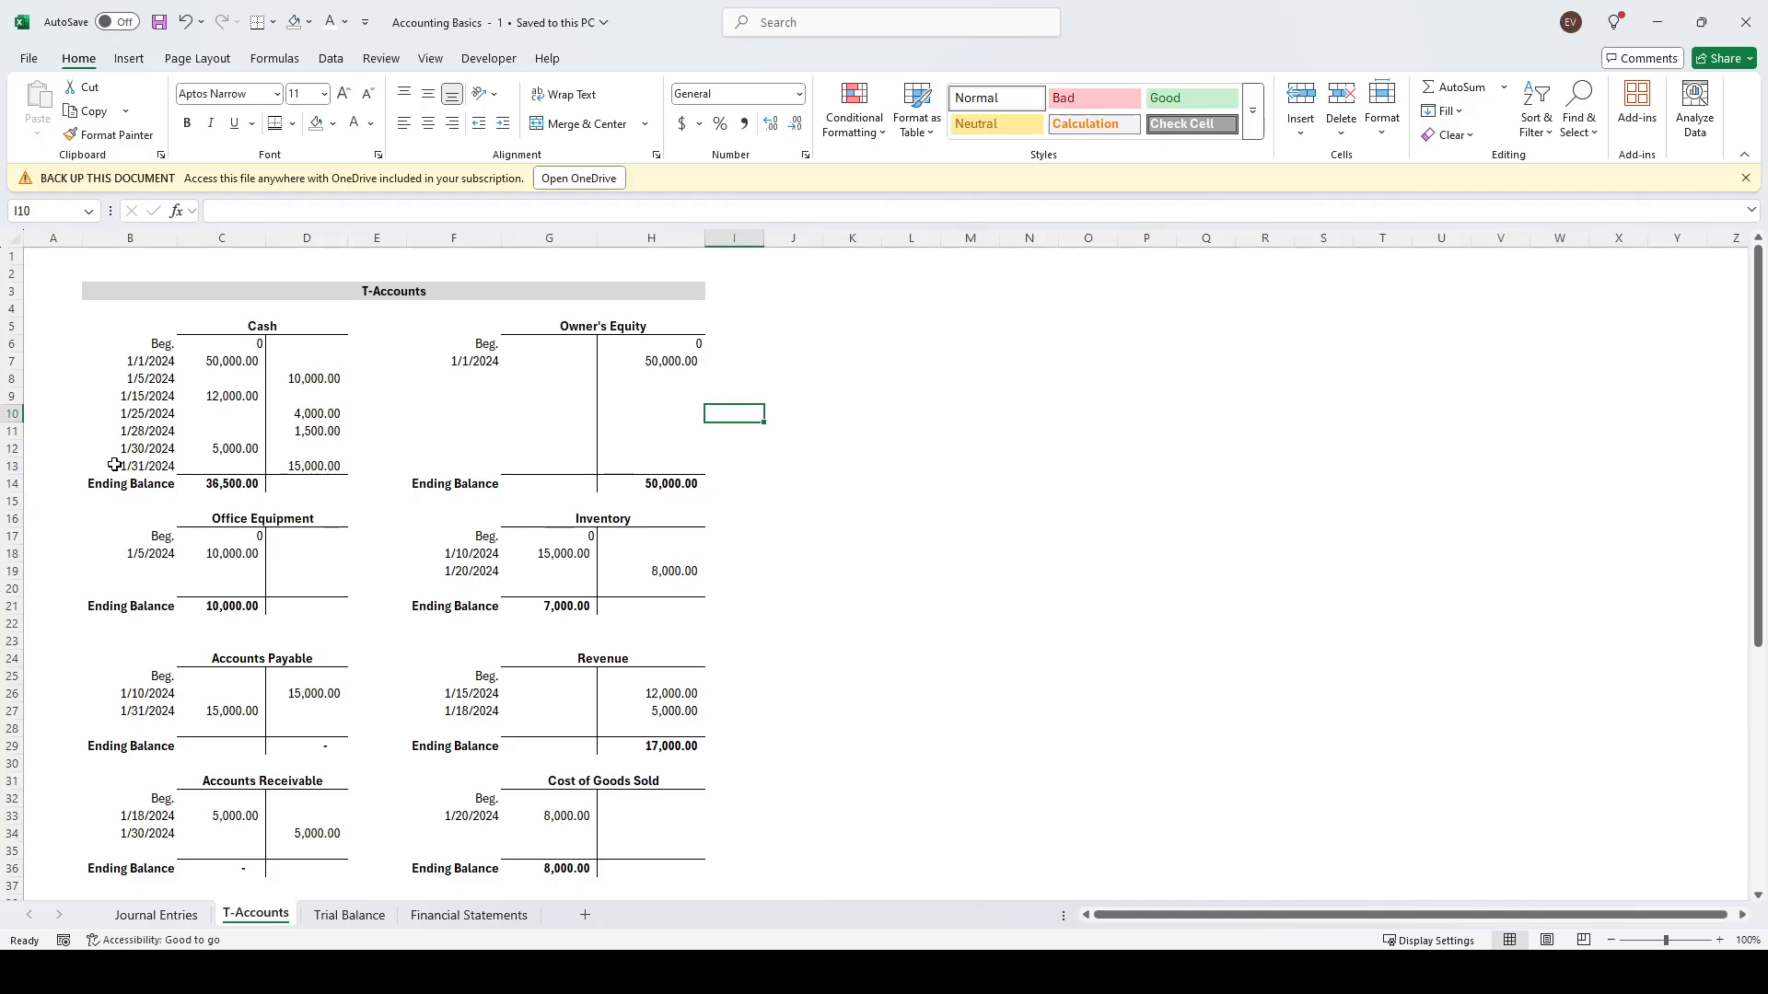
Examine the Office Equipment T-account and the journal entry source of its 1/5/2024 debit
{"action": "scroll", "coordinate": [303, 518], "scroll_direction": "down", "scroll_amount": 3}
{"action": "scroll", "coordinate": [300, 521], "scroll_direction": "up", "scroll_amount": 1}
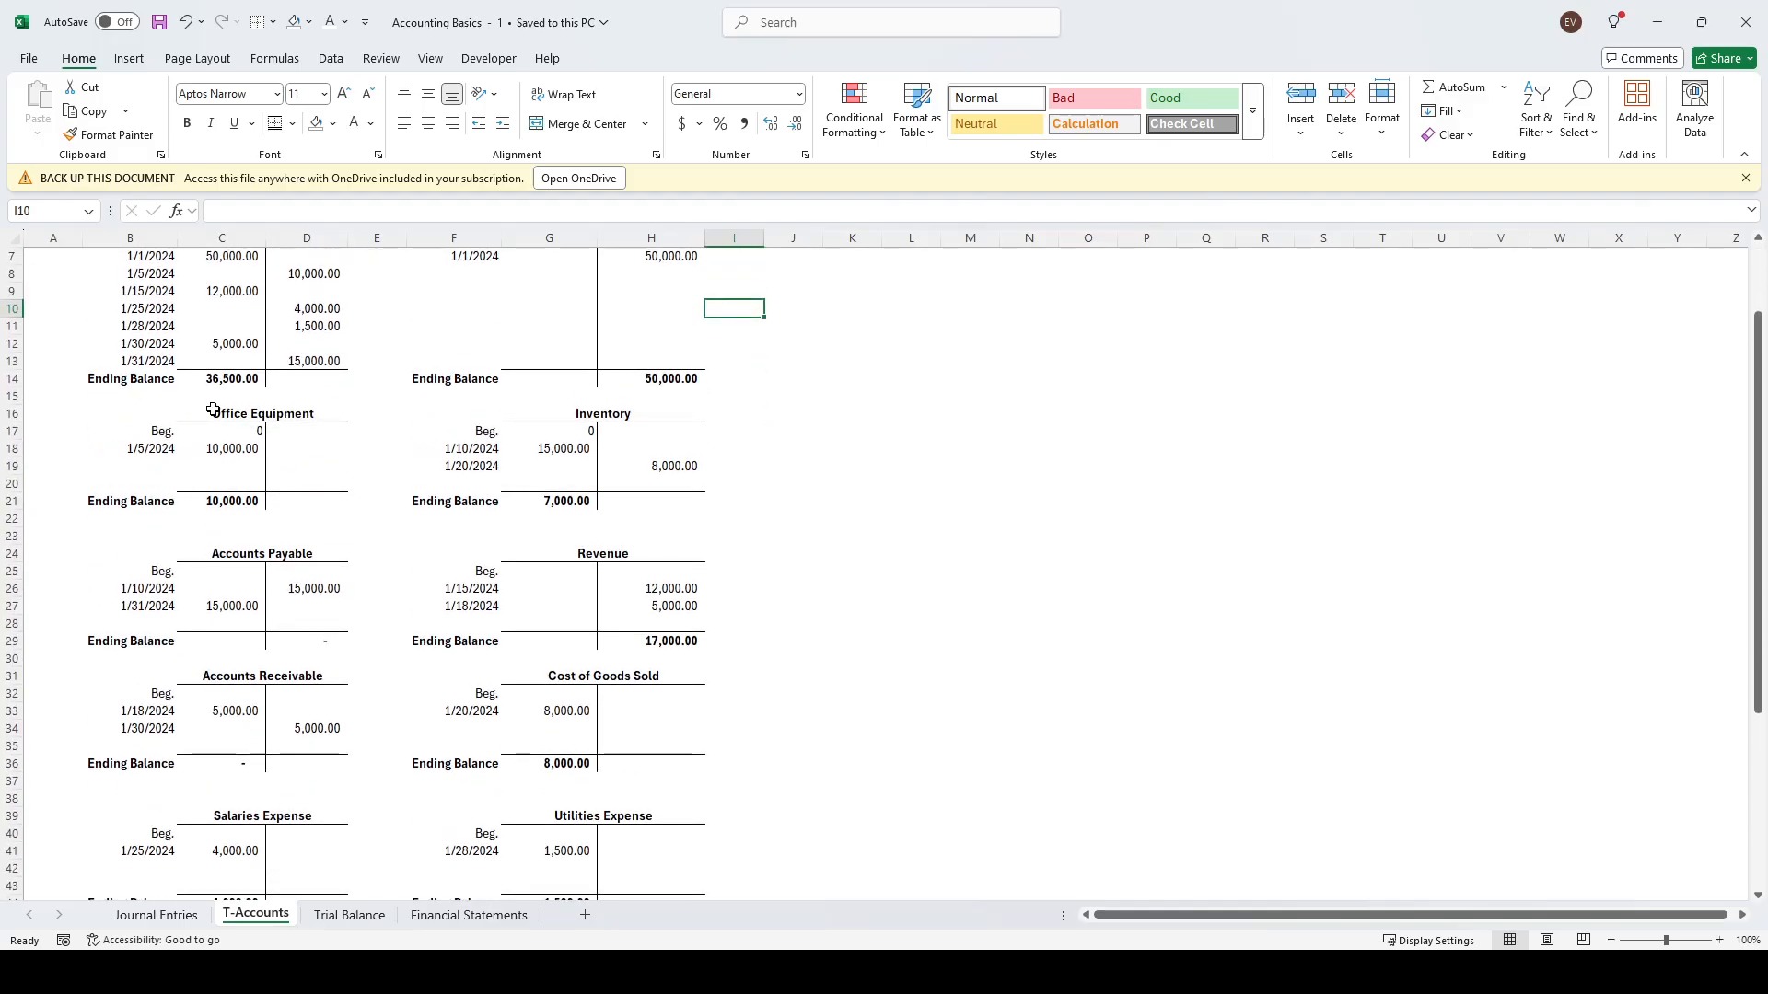
{"action": "left_click", "coordinate": [221, 448]}
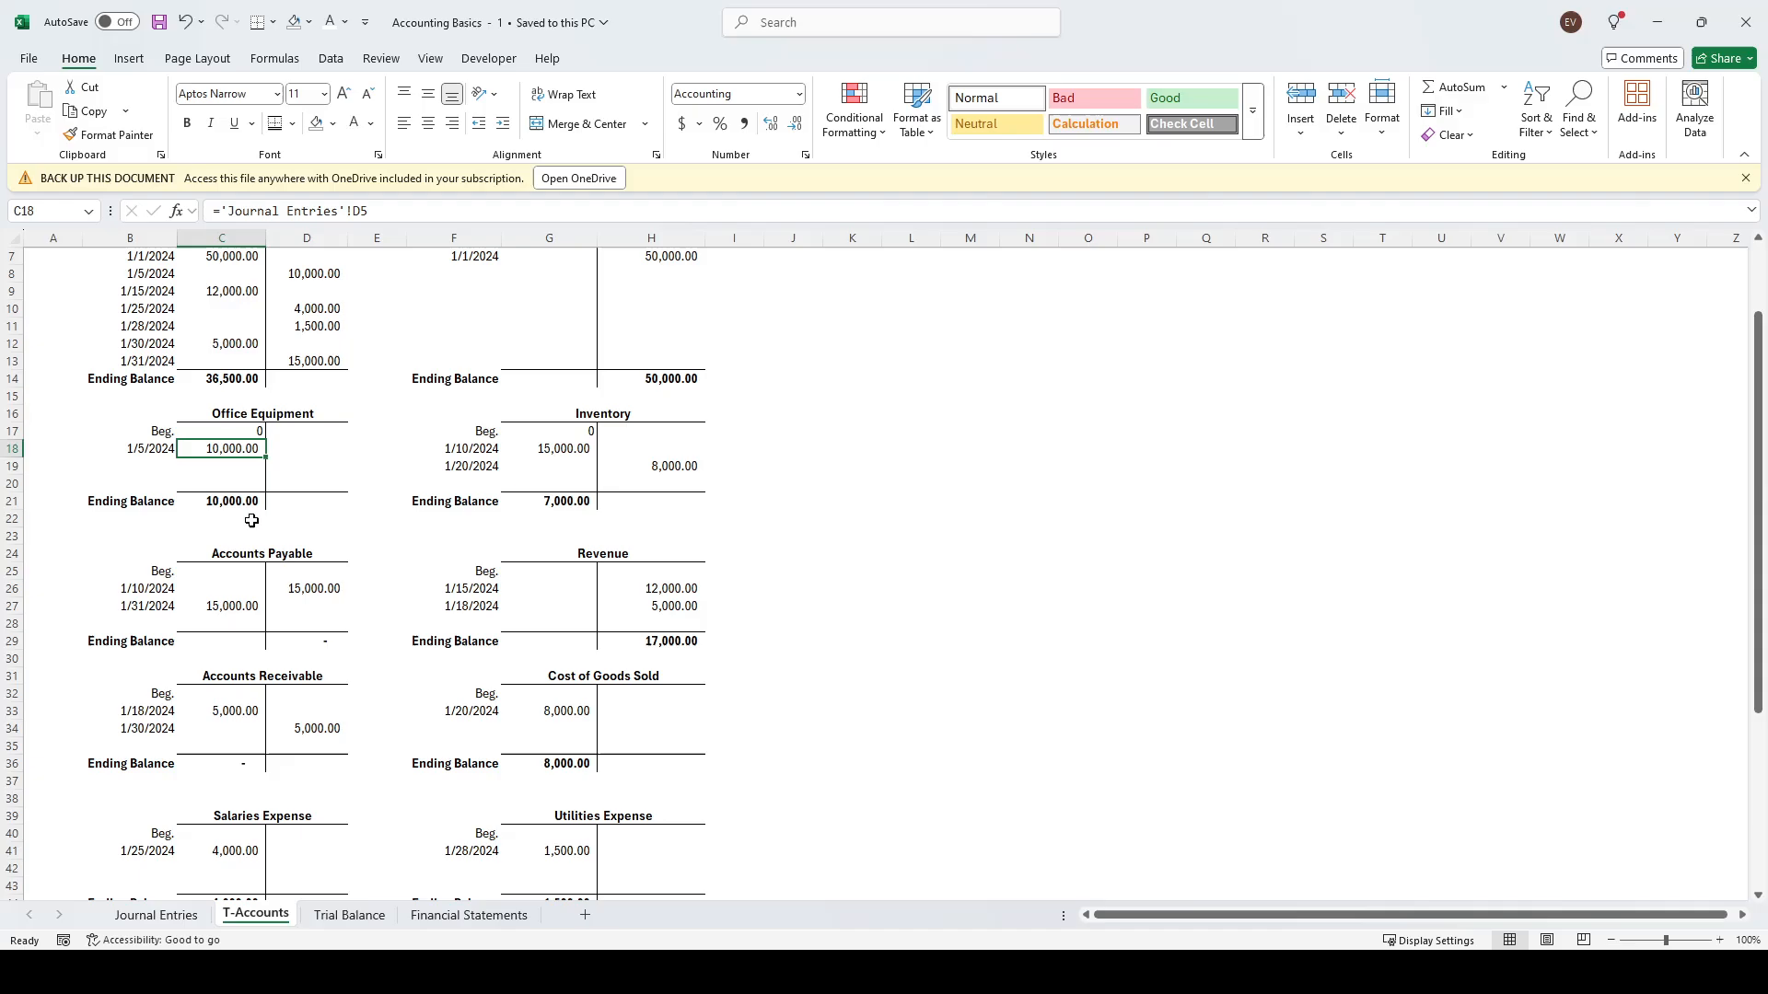
{"action": "left_click", "coordinate": [1013, 518]}
Examine the Inventory T-account's 1/10/2024 debit, 1/20/2024 credit and ending balance formula
{"action": "left_click", "coordinate": [562, 452]}
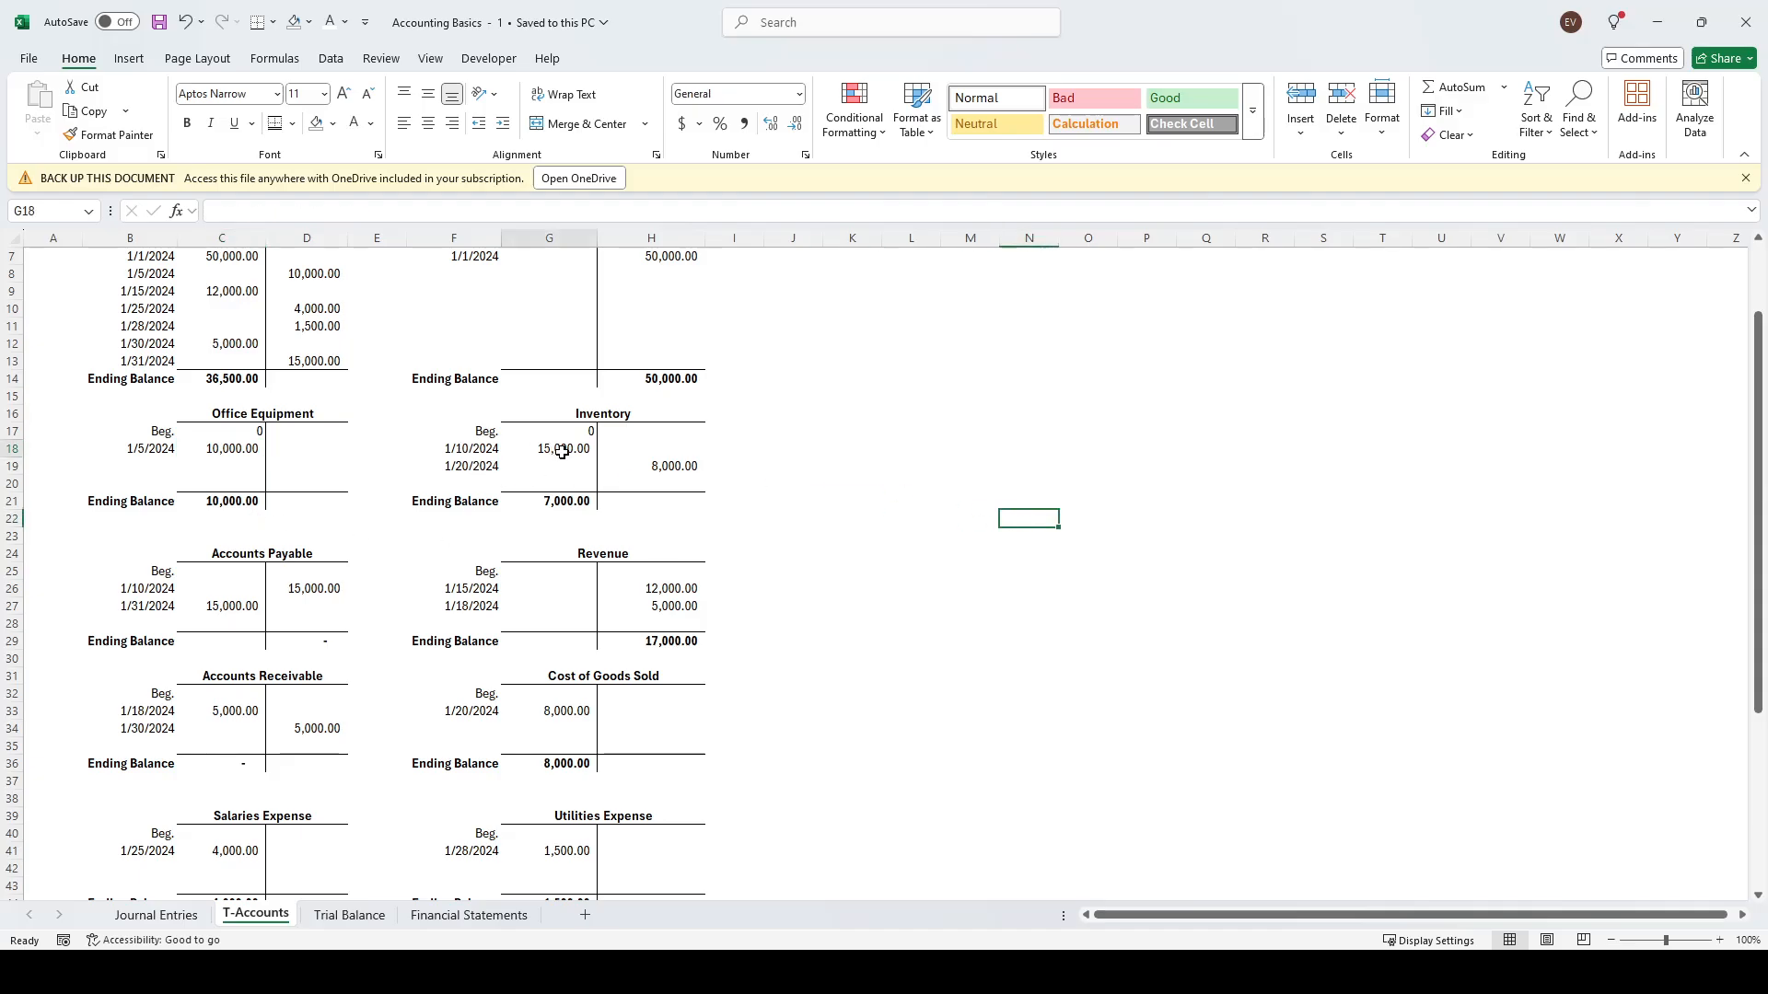
{"action": "left_click", "coordinate": [600, 416]}
{"action": "left_click", "coordinate": [548, 447]}
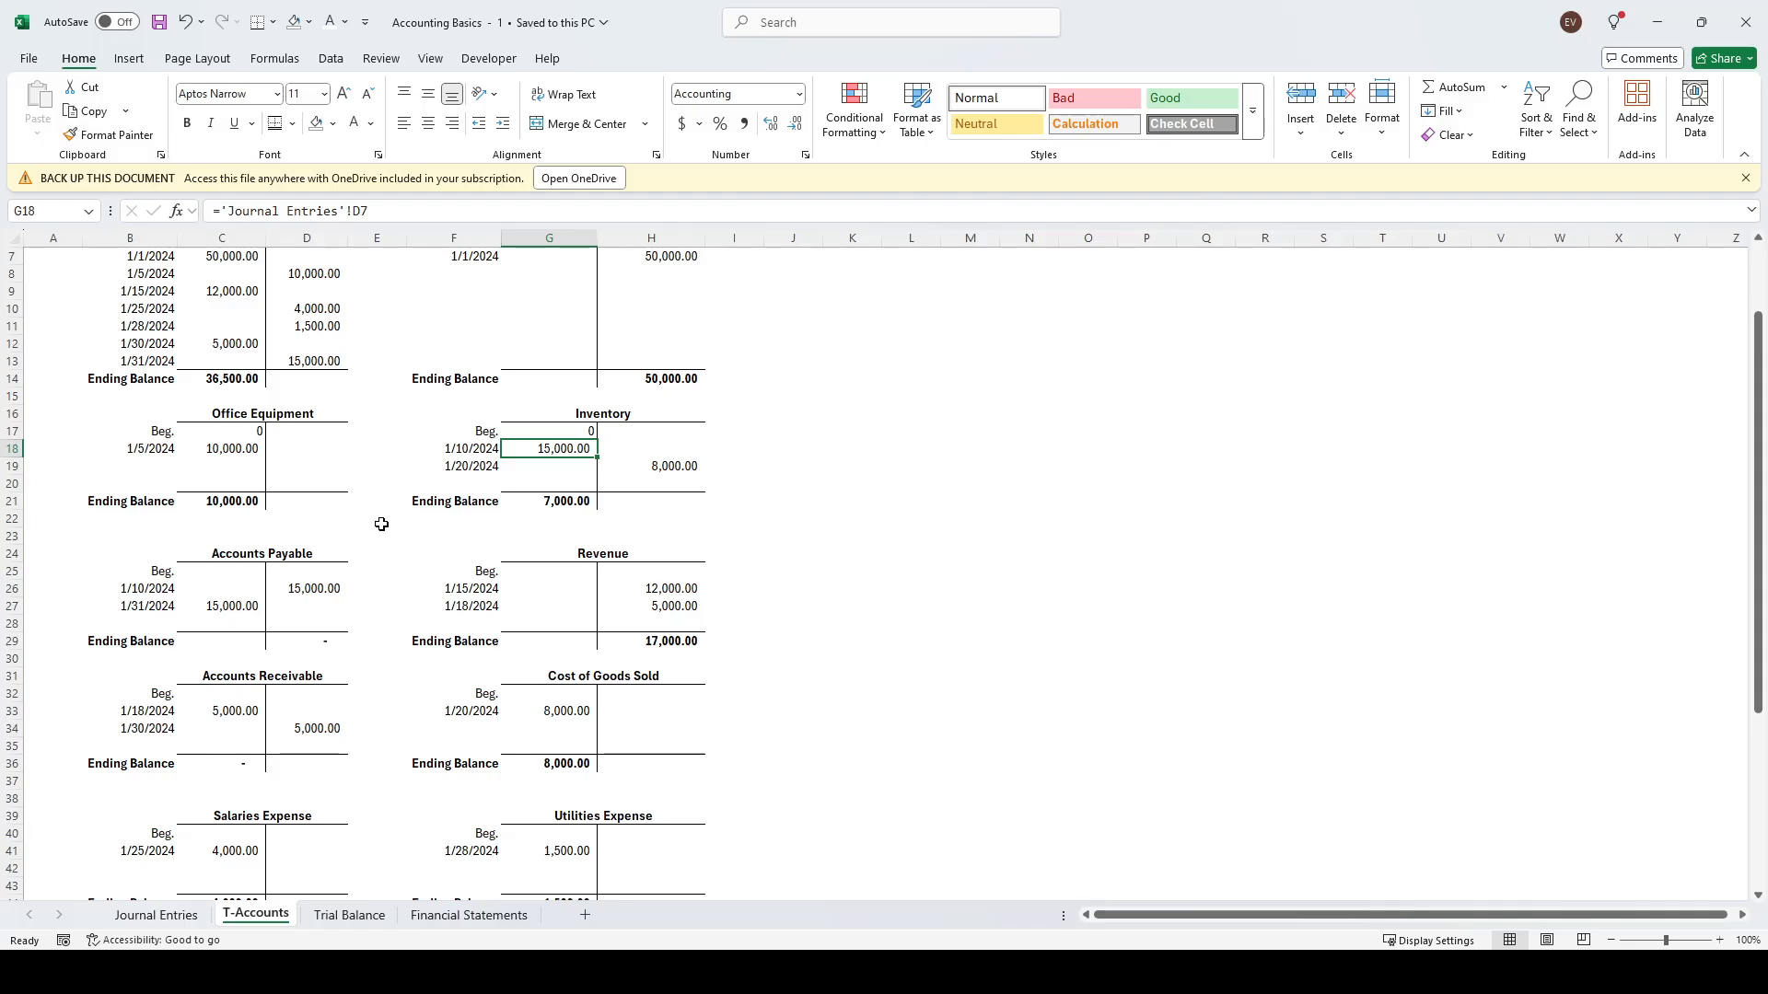
{"action": "left_click", "coordinate": [654, 467]}
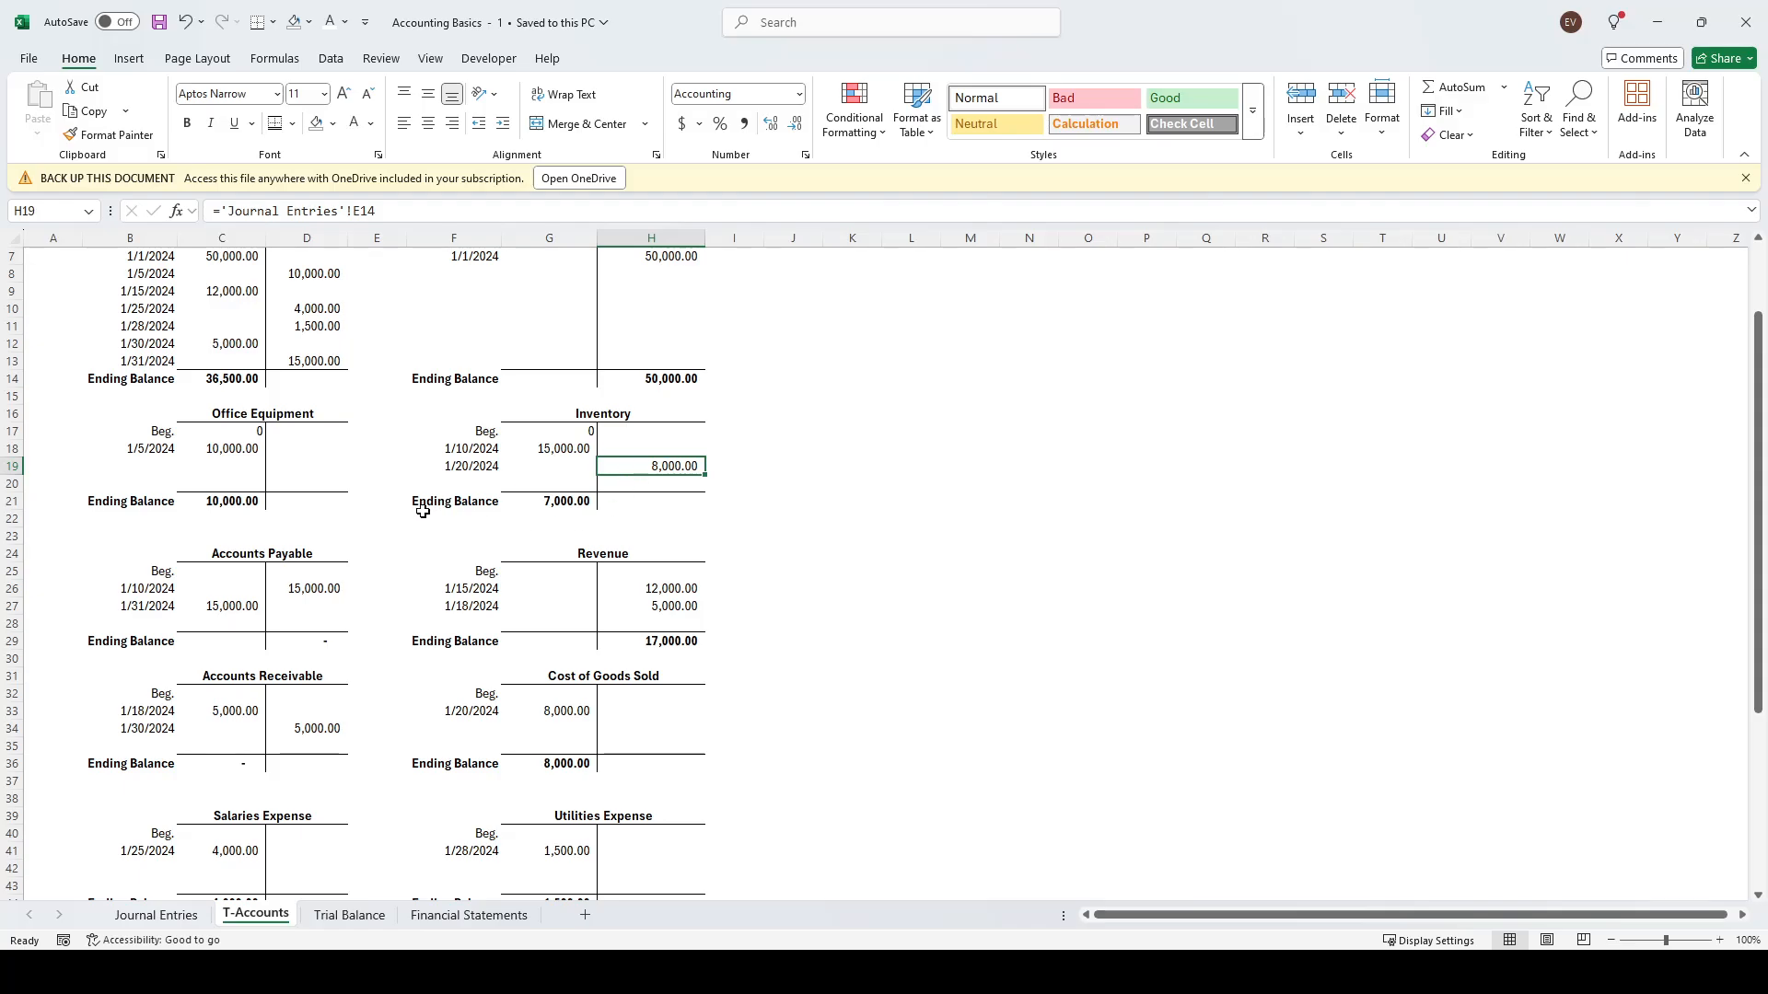
{"action": "left_click", "coordinate": [547, 503]}
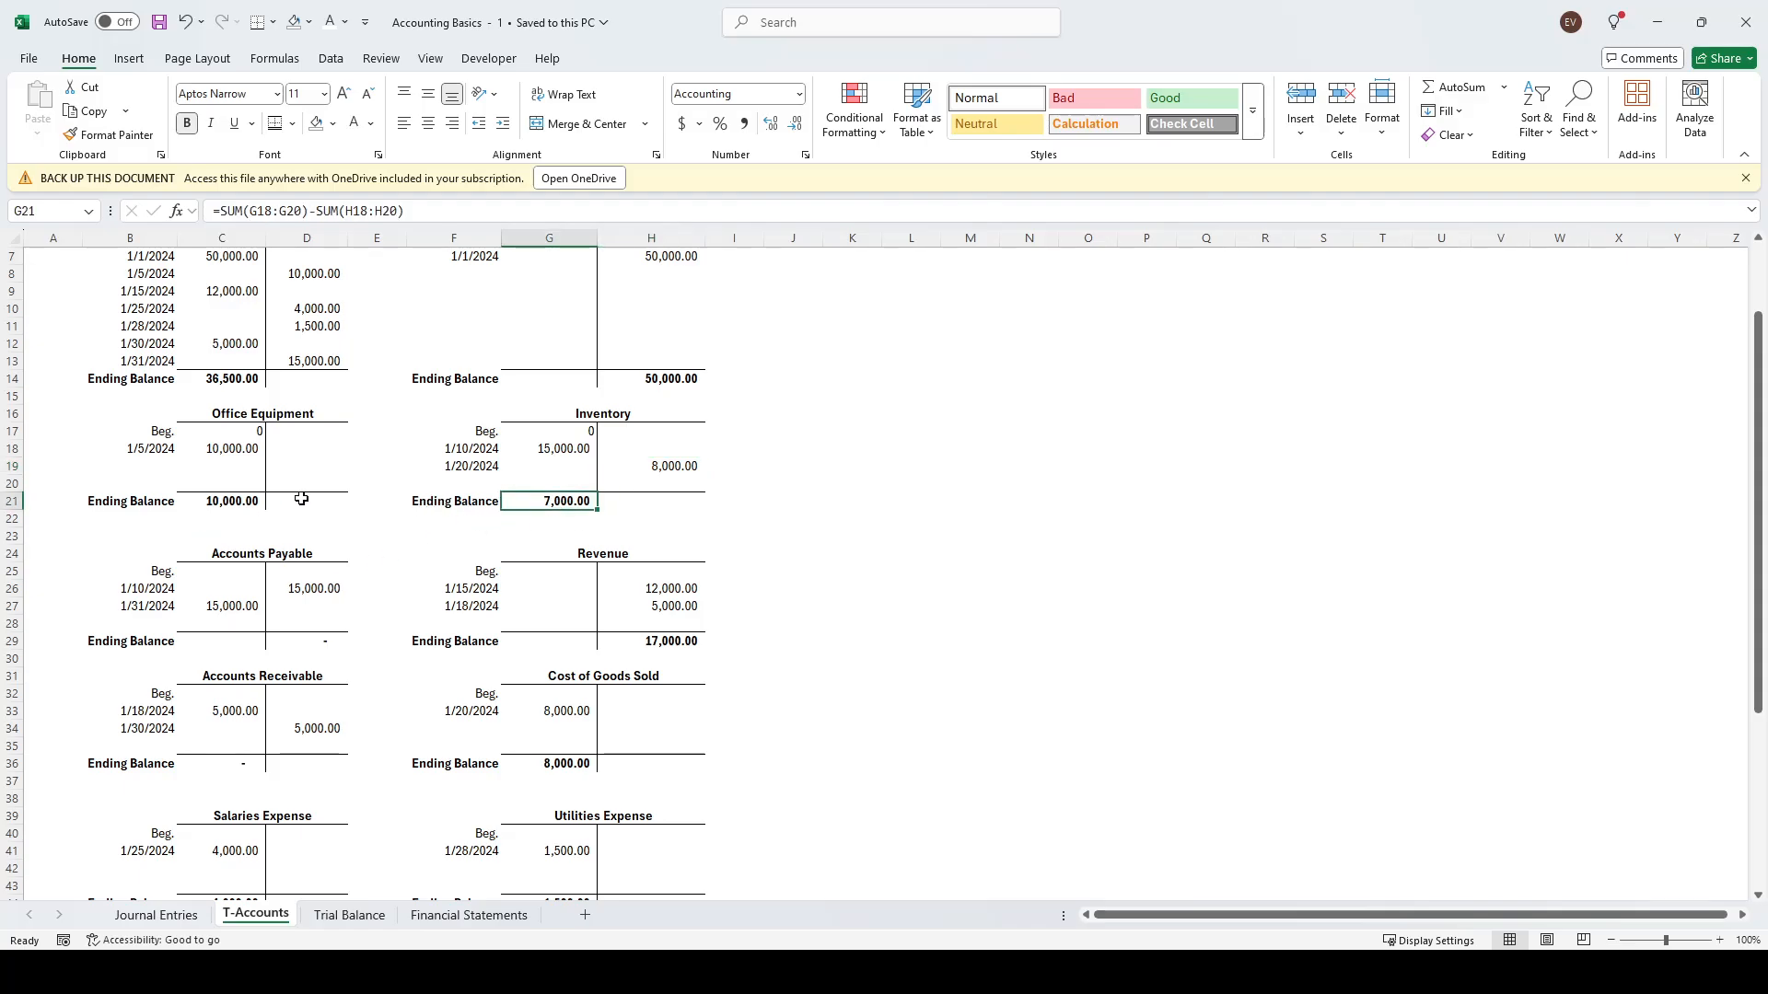
Examine the Accounts Payable T-account's 1/10/2024 credit, 1/31/2024 debit and ending balance formula
{"action": "scroll", "coordinate": [373, 507], "scroll_direction": "down", "scroll_amount": 2}
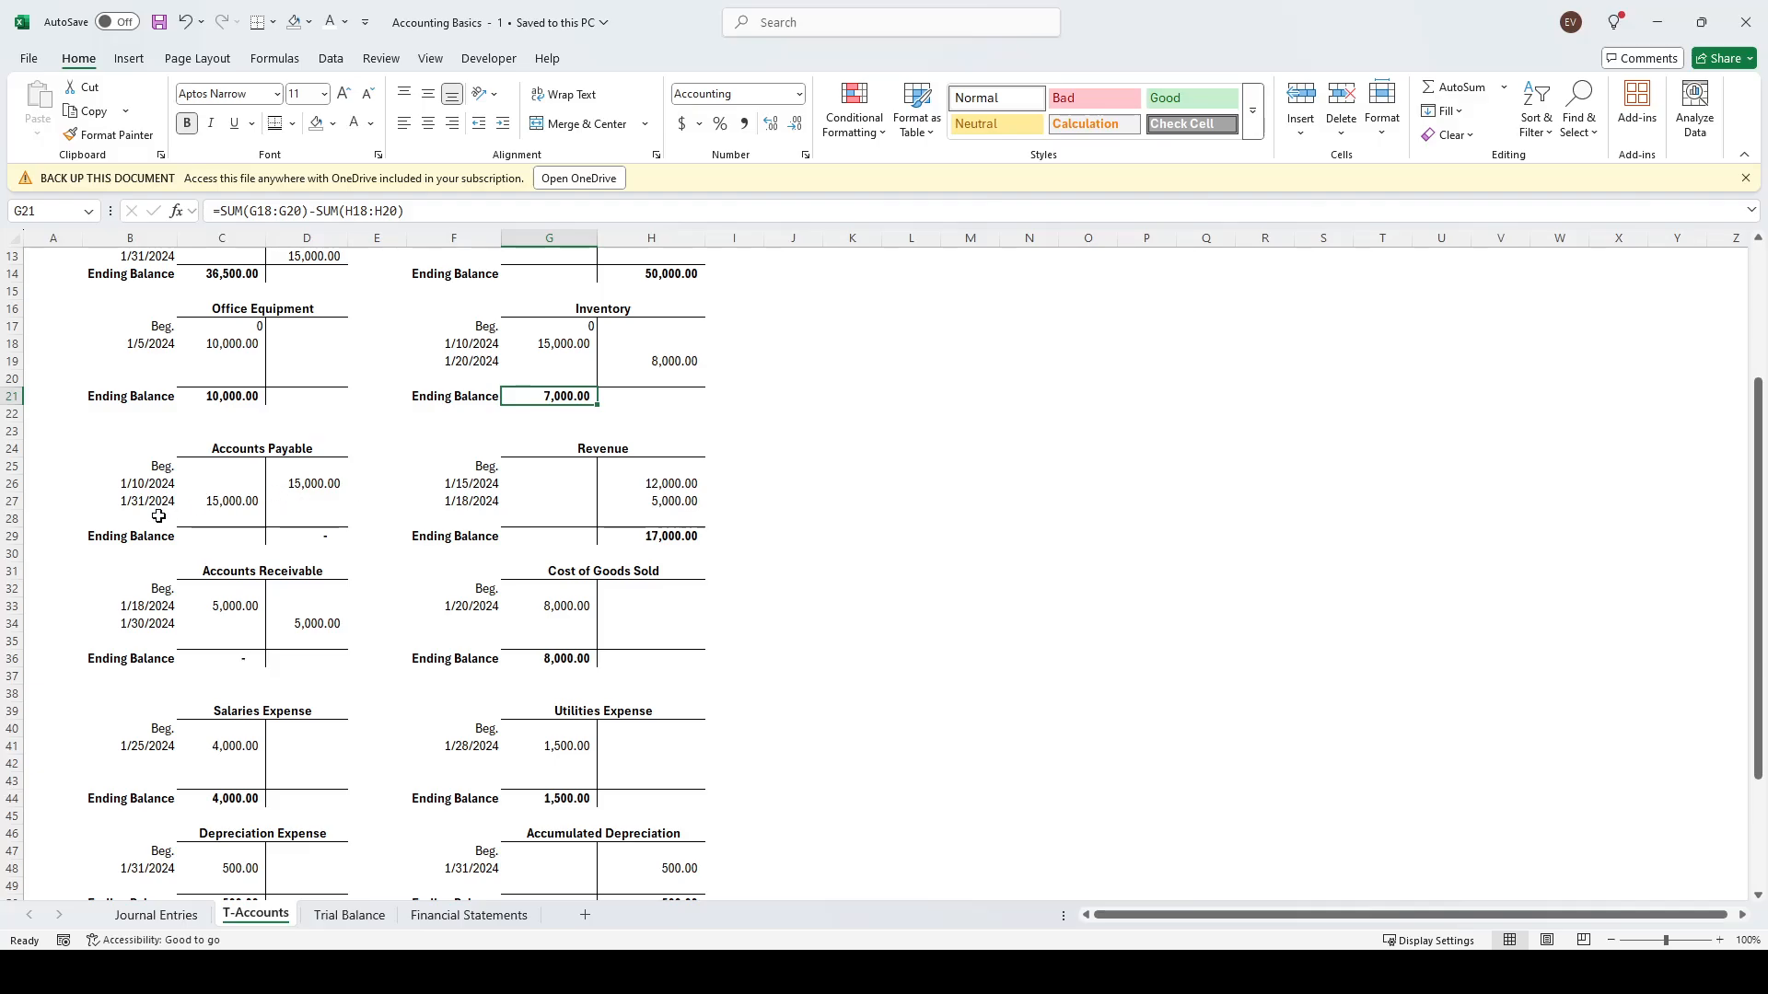
{"action": "left_click", "coordinate": [318, 484]}
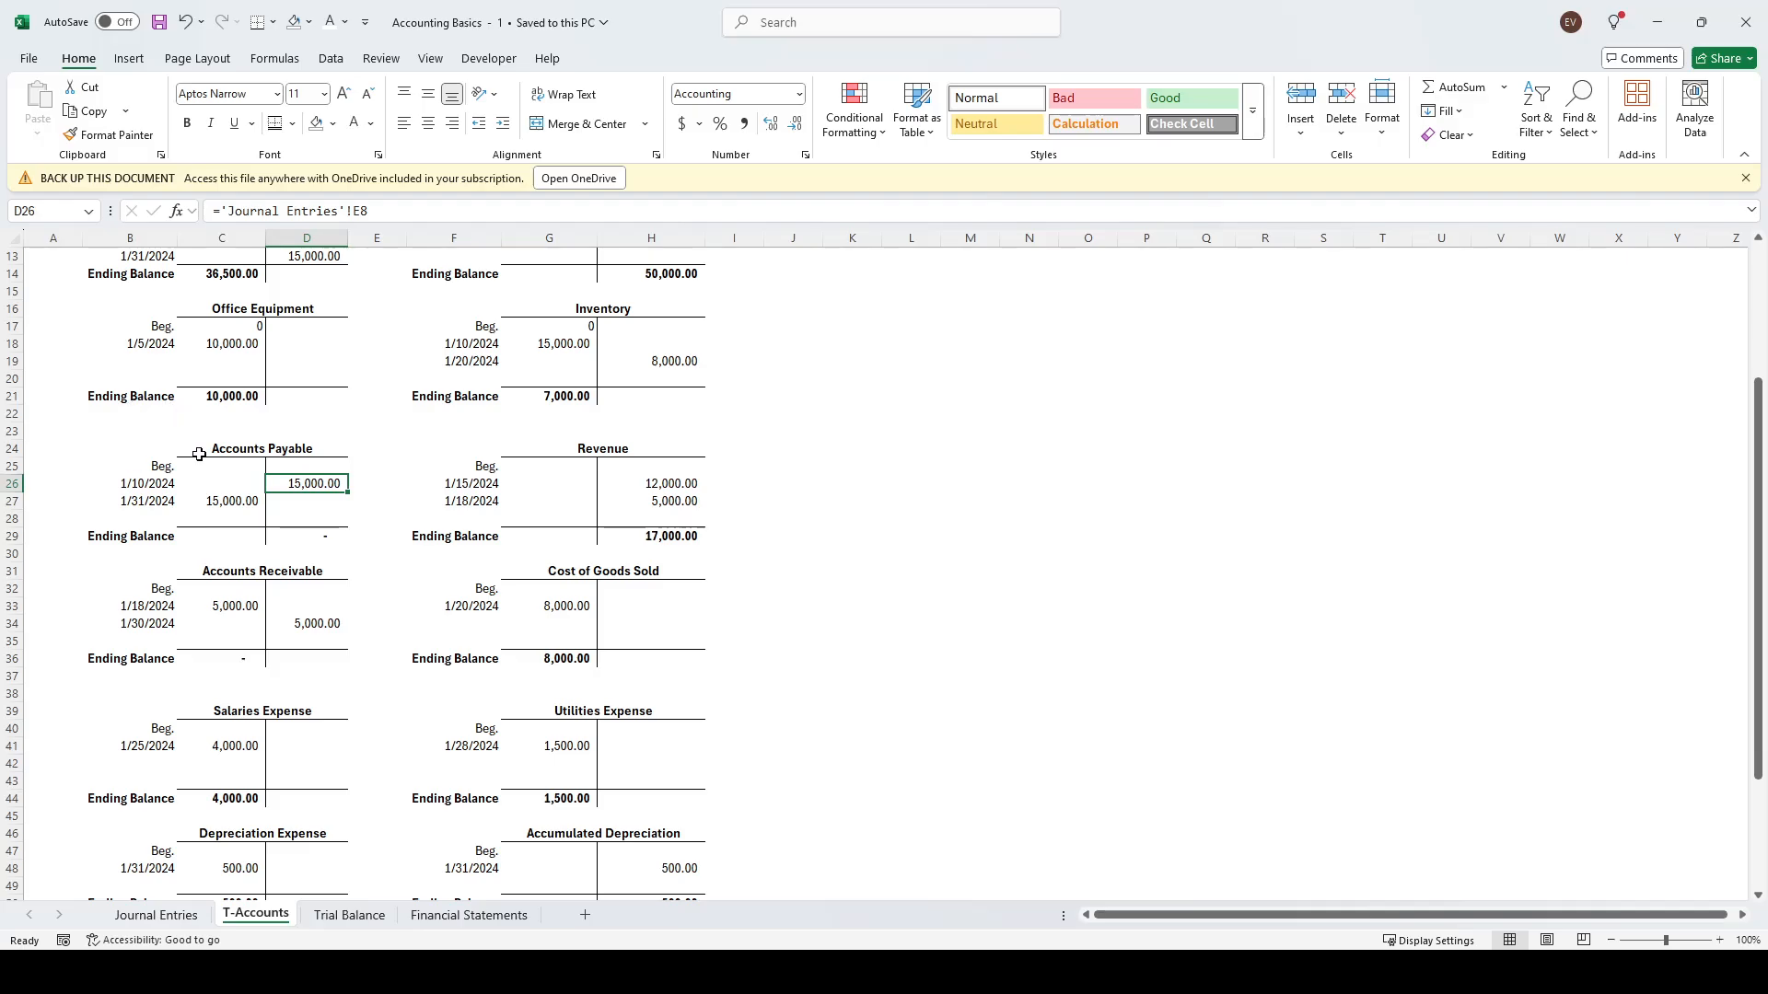
{"action": "left_click", "coordinate": [237, 500]}
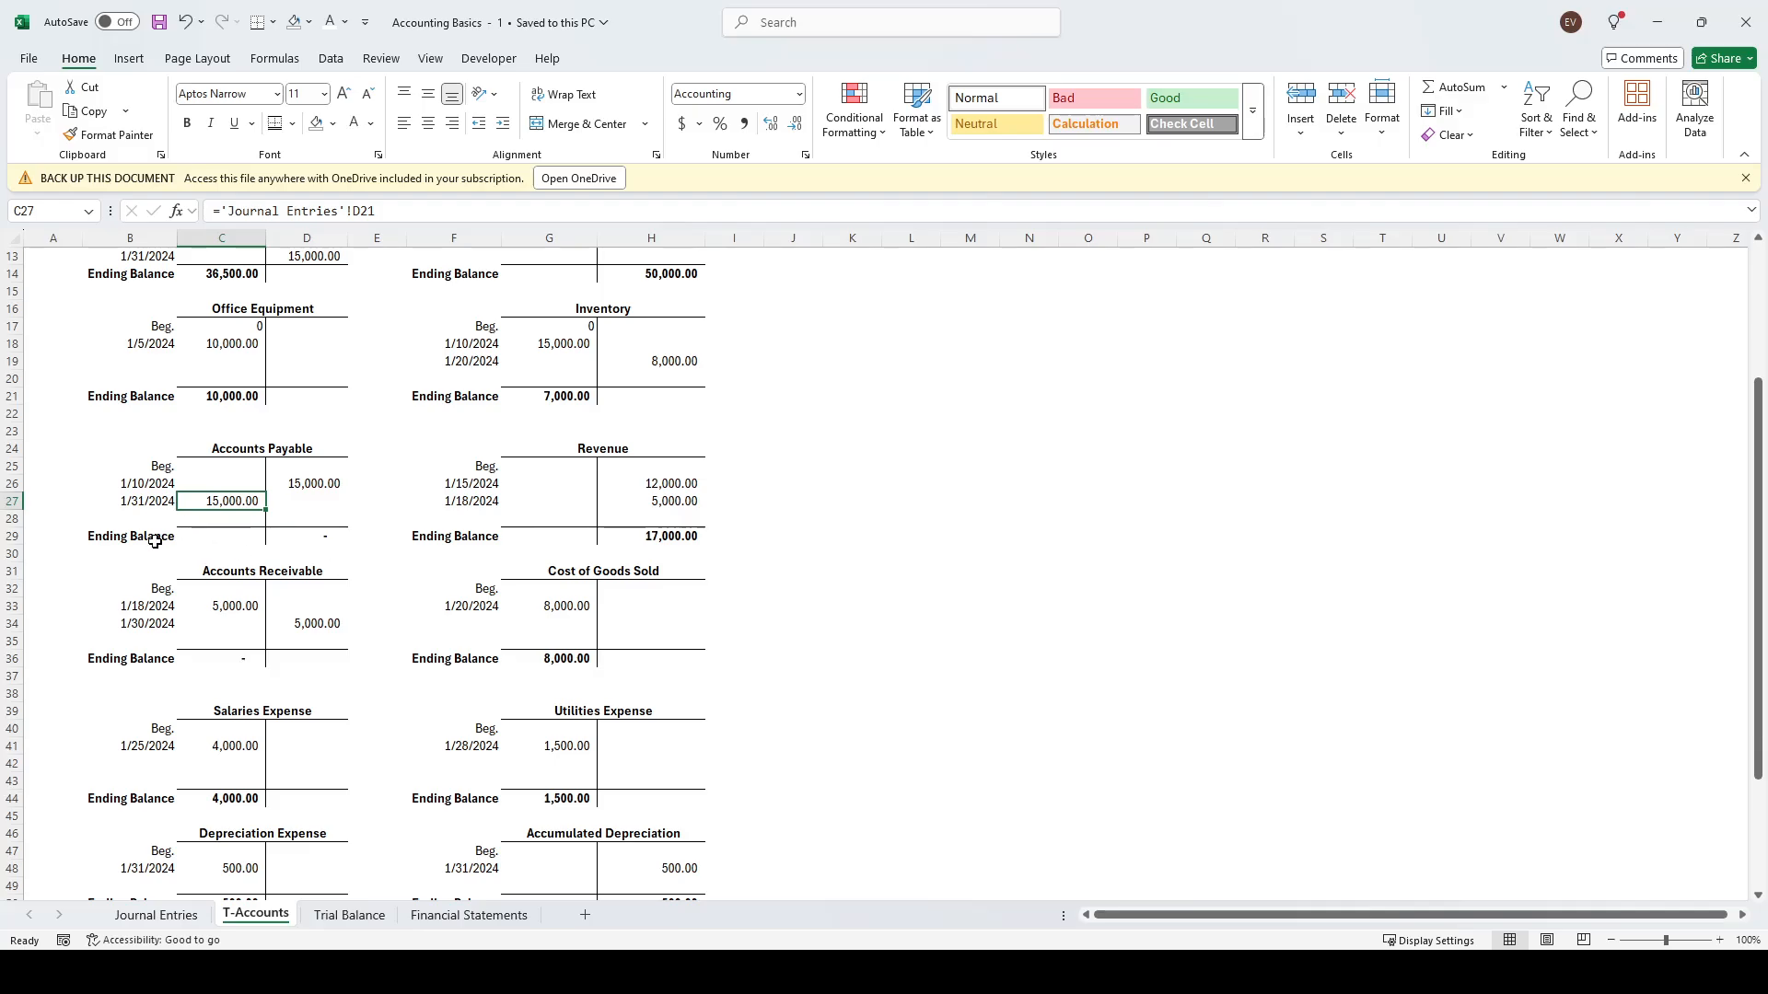
{"action": "left_click_drag", "start_coordinate": [155, 539], "coordinate": [308, 534]}
{"action": "left_click", "coordinate": [308, 534]}
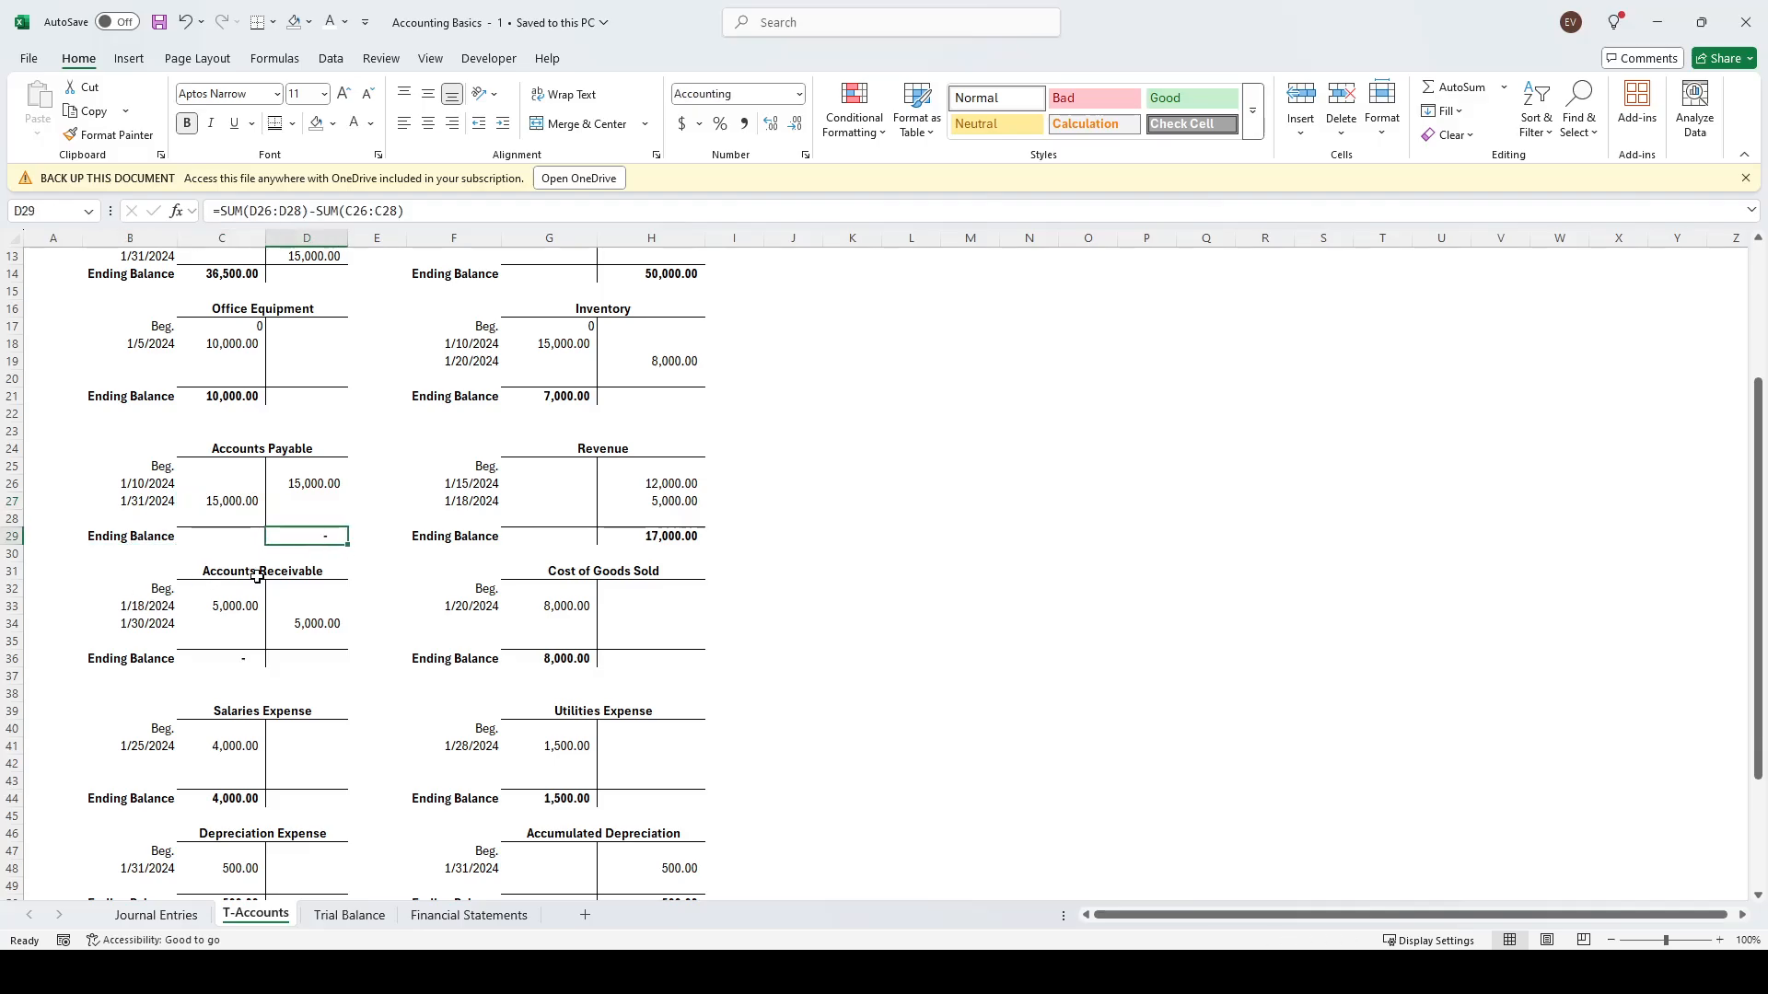
{"action": "left_click", "coordinate": [910, 536]}
Examine the Revenue T-account's 1/15/2024 and 1/18/2024 credits and its ending balance formula
{"action": "scroll", "coordinate": [645, 514], "scroll_direction": "down", "scroll_amount": 2}
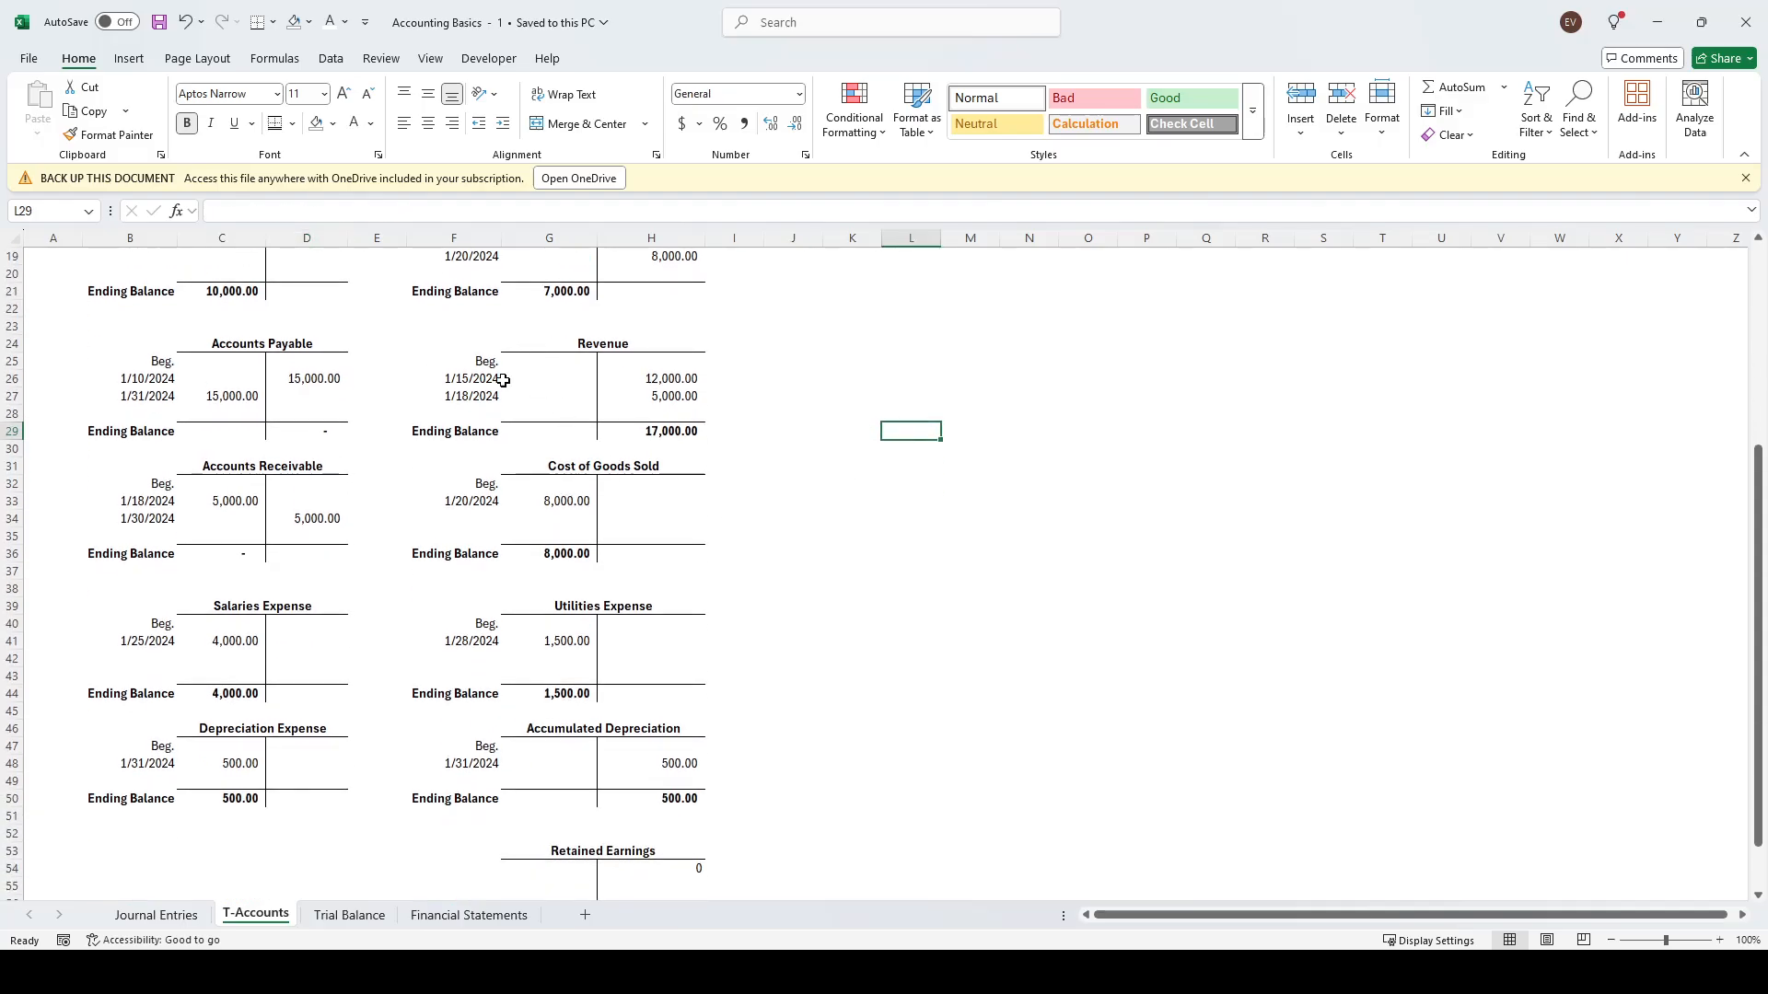
{"action": "left_click", "coordinate": [663, 380]}
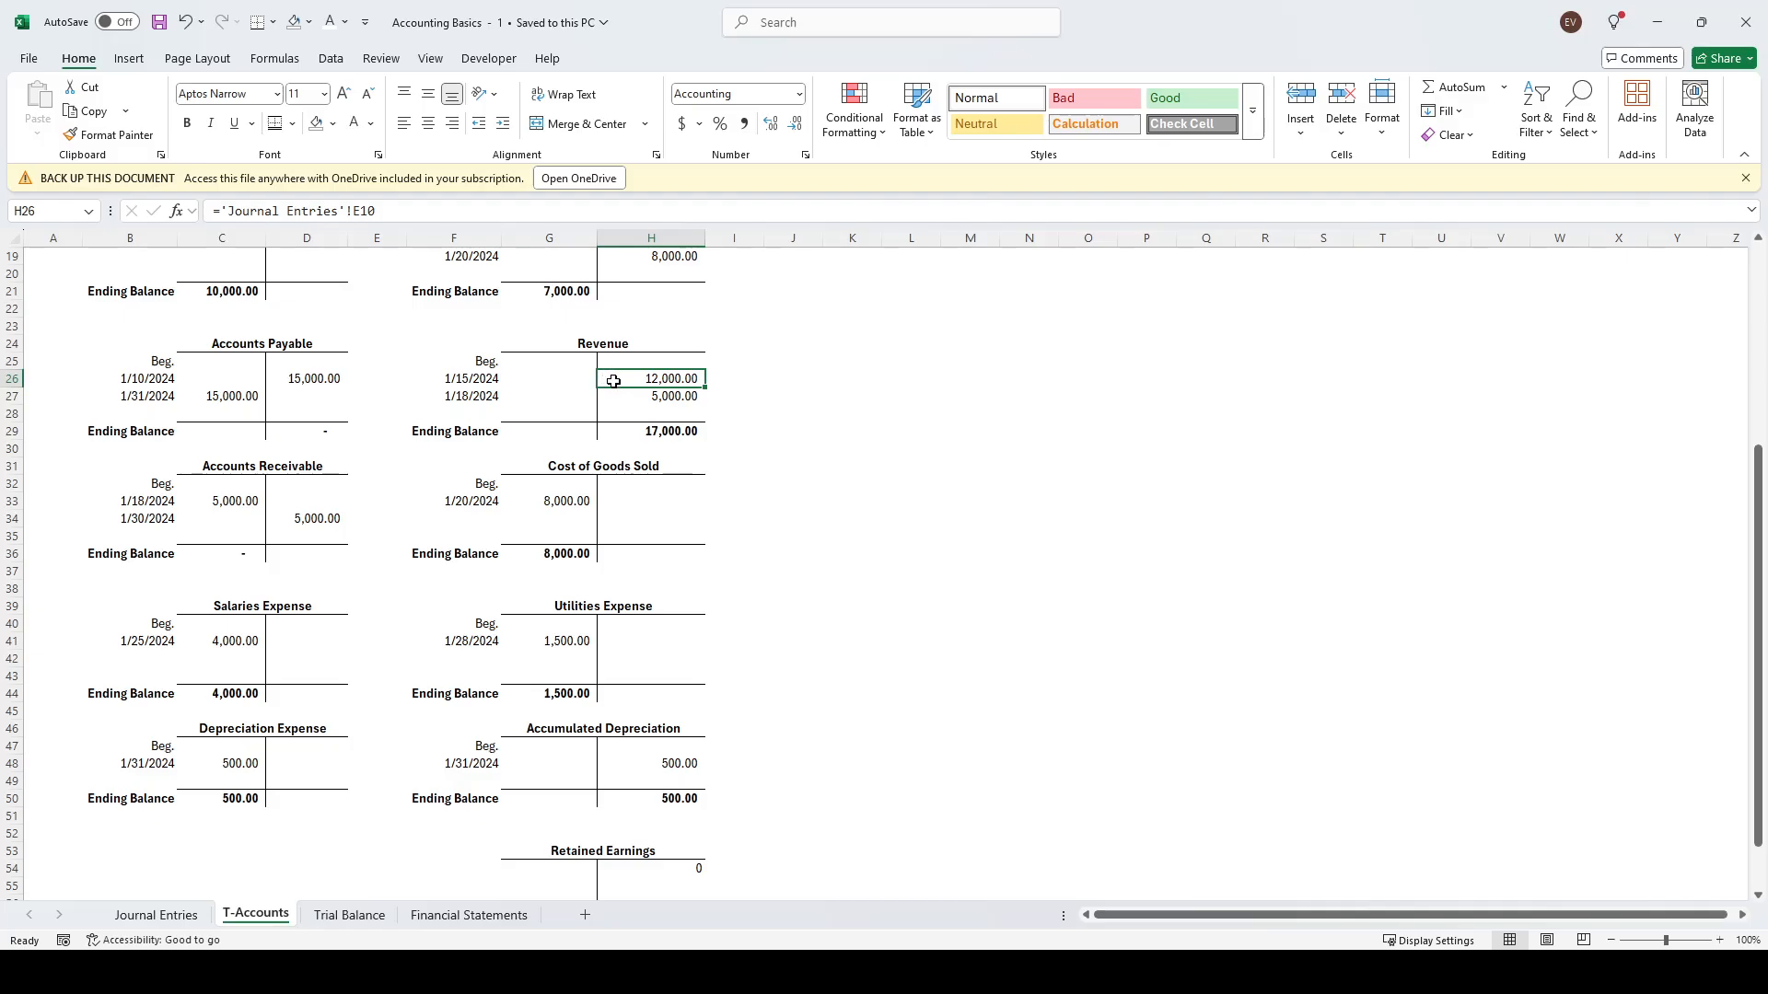
{"action": "left_click", "coordinate": [660, 398]}
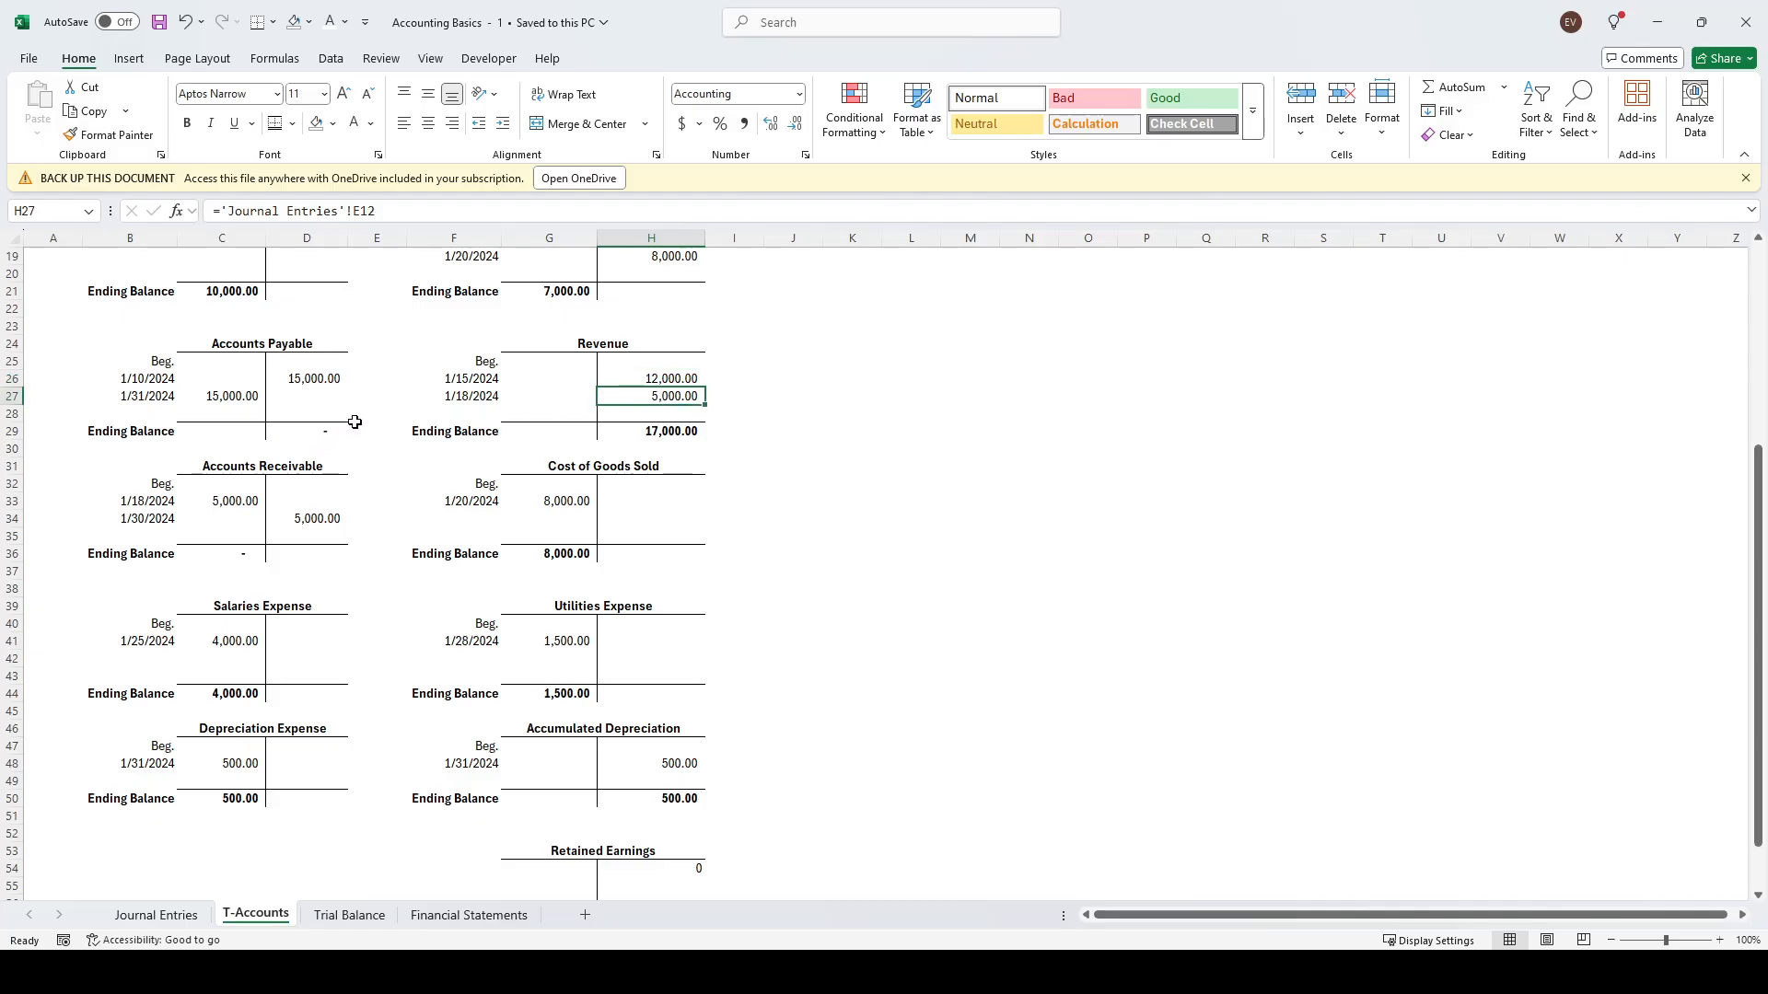
{"action": "left_click", "coordinate": [688, 439]}
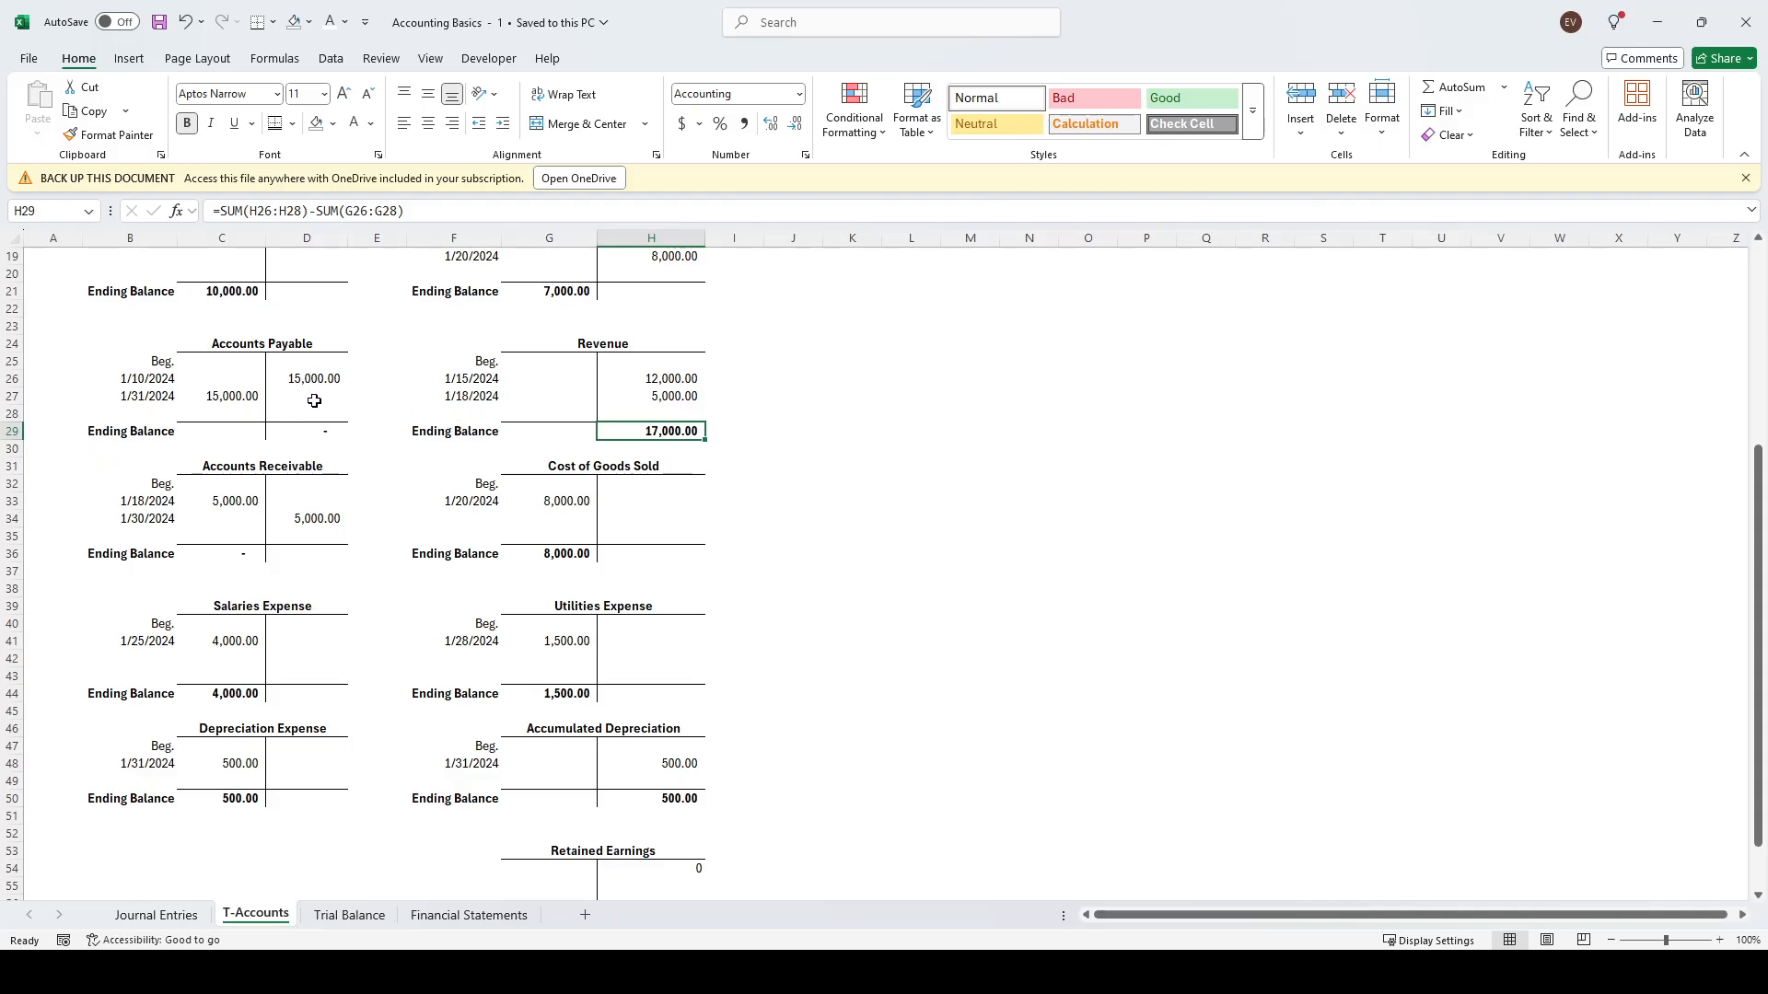
Examine the Accounts Receivable T-account, comparing the 1/18/2024 debit with the 1/30/2024 credit, and check its ending balance formula
{"action": "scroll", "coordinate": [314, 402], "scroll_direction": "down", "scroll_amount": 1}
{"action": "left_click", "coordinate": [389, 433]}
{"action": "left_click", "coordinate": [198, 410]}
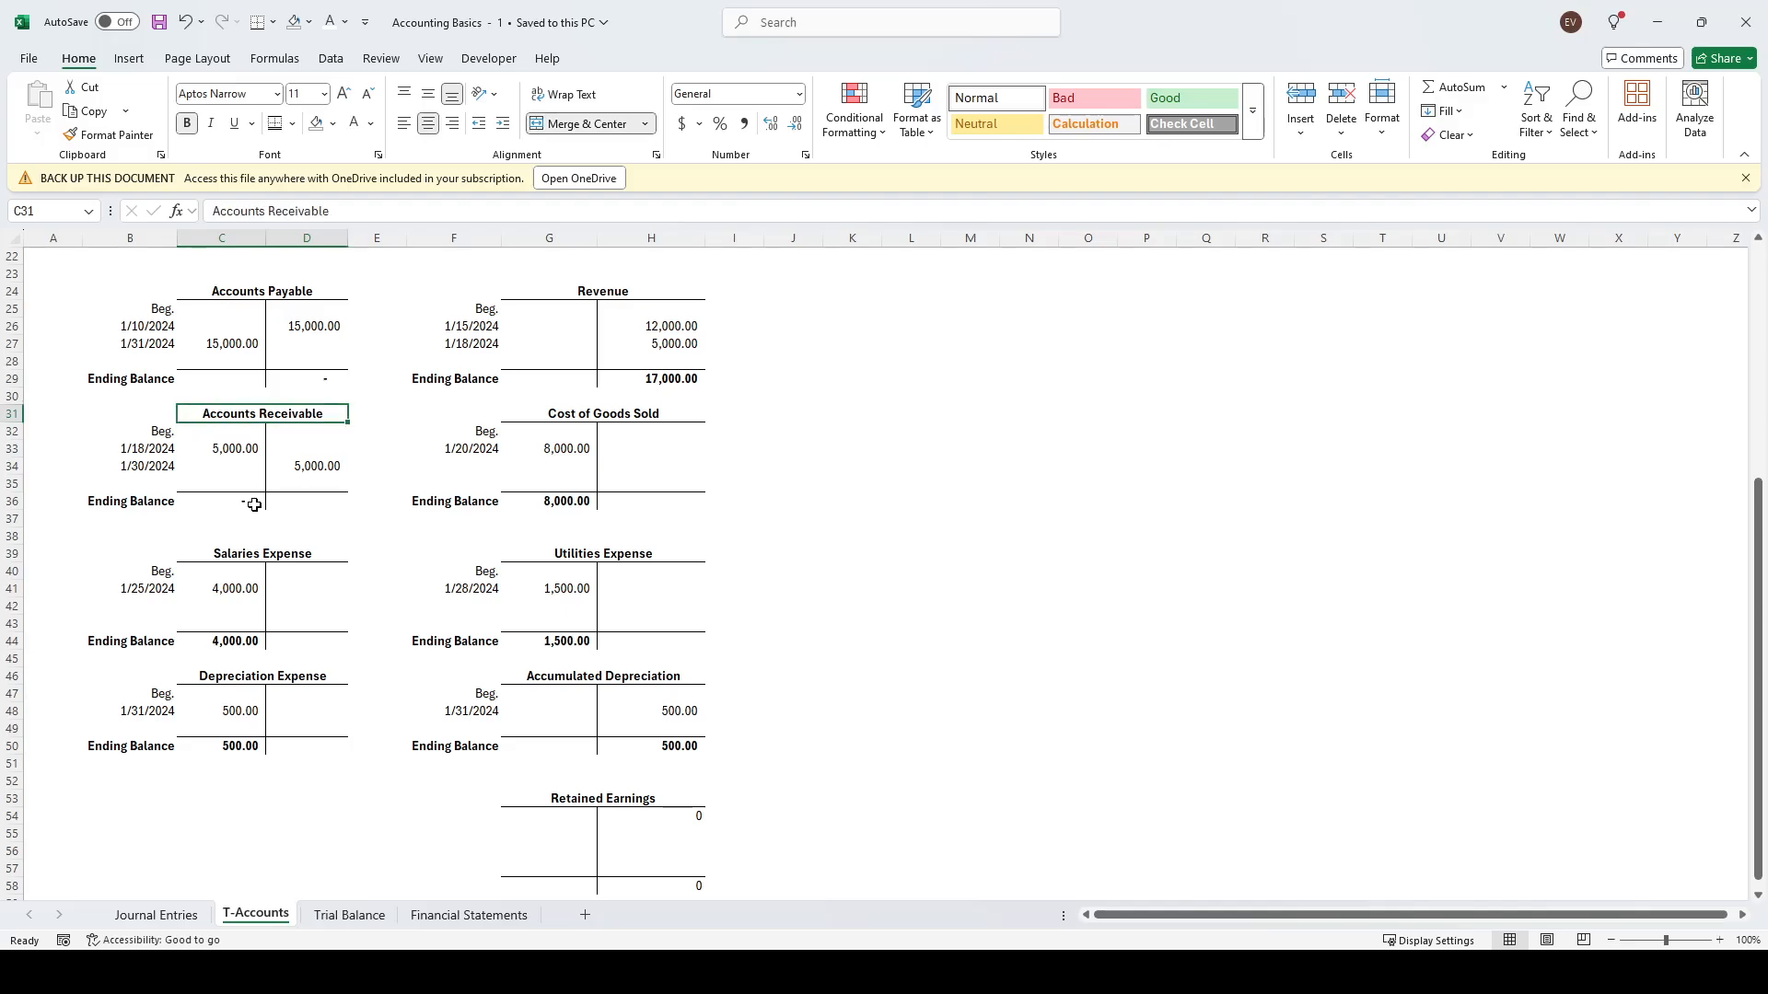
{"action": "left_click", "coordinate": [217, 455]}
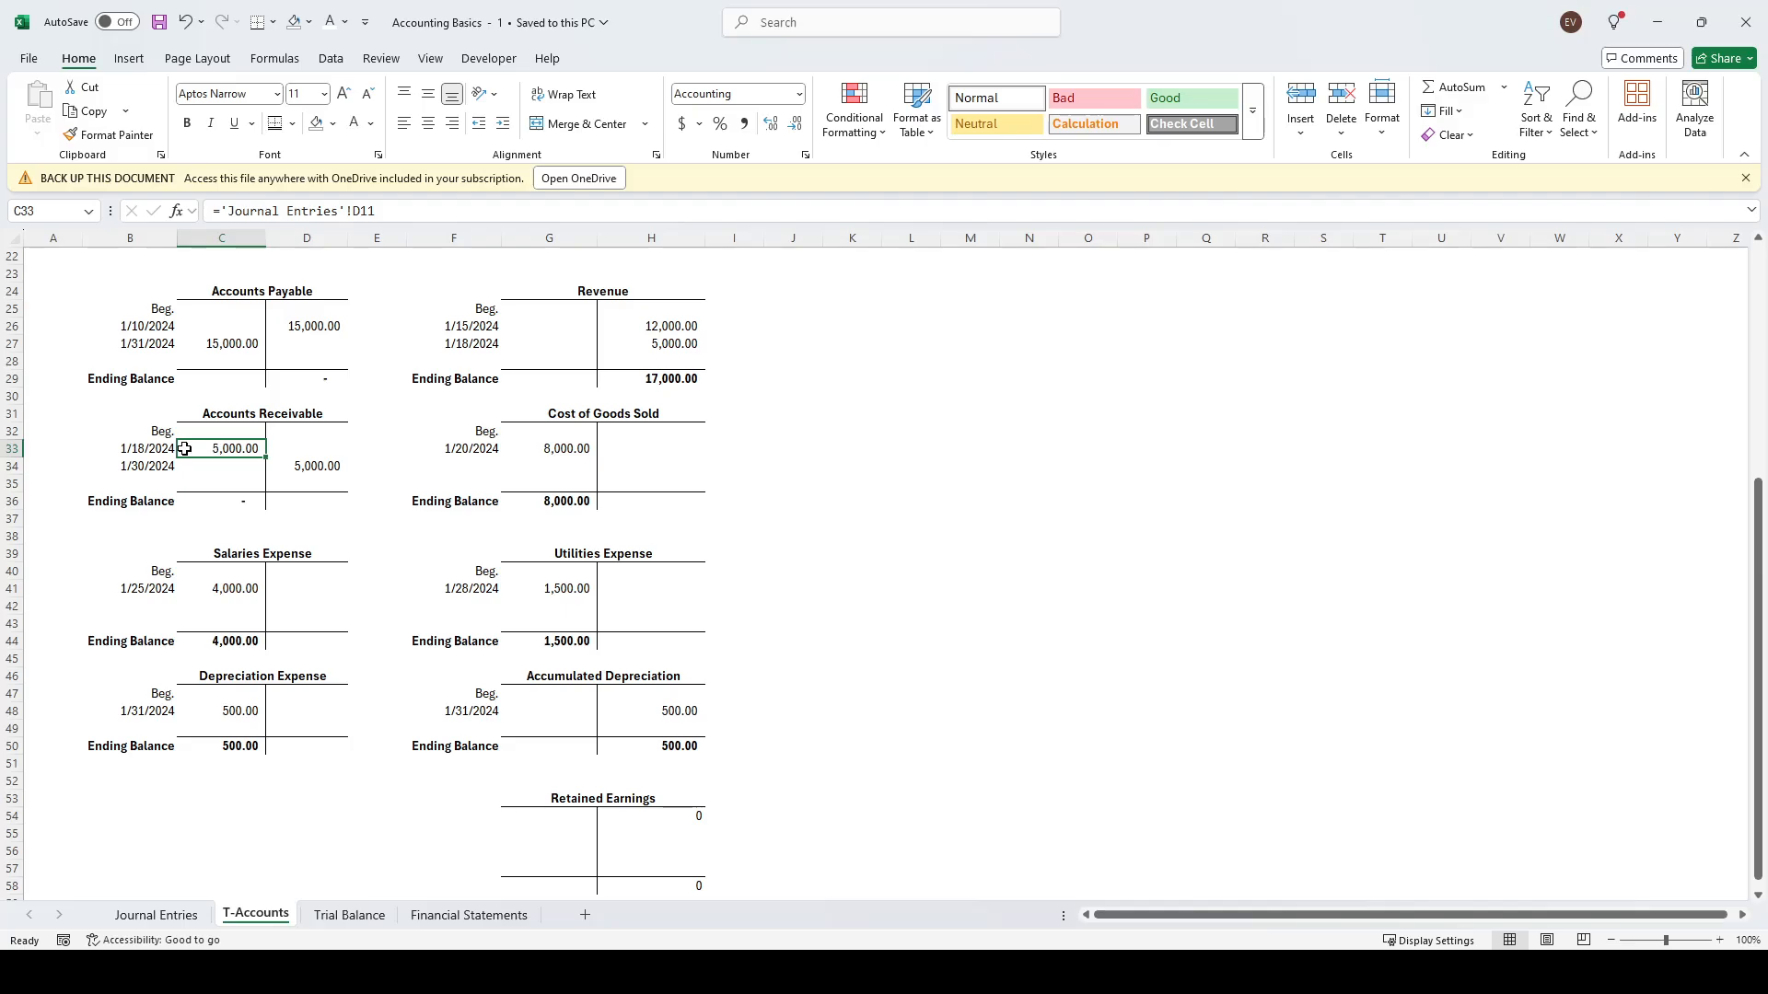
{"action": "left_click", "coordinate": [279, 464]}
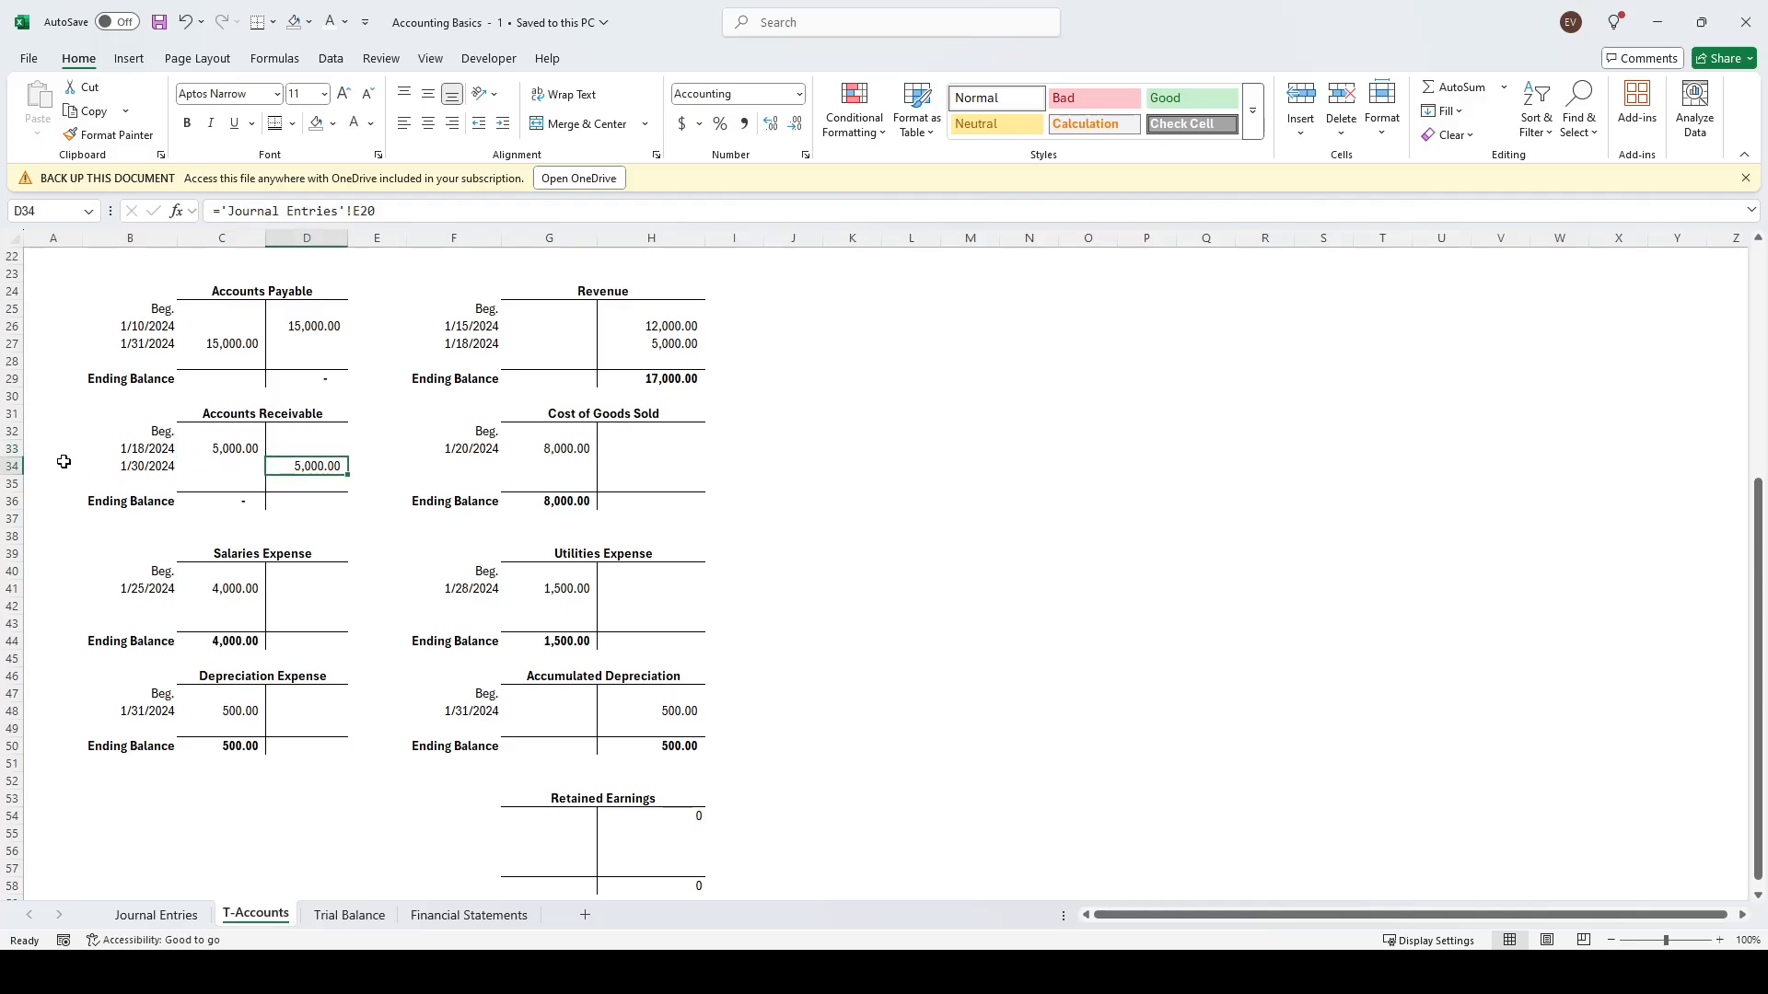
{"action": "left_click", "coordinate": [233, 451]}
{"action": "left_click", "coordinate": [299, 468]}
{"action": "left_click", "coordinate": [228, 506]}
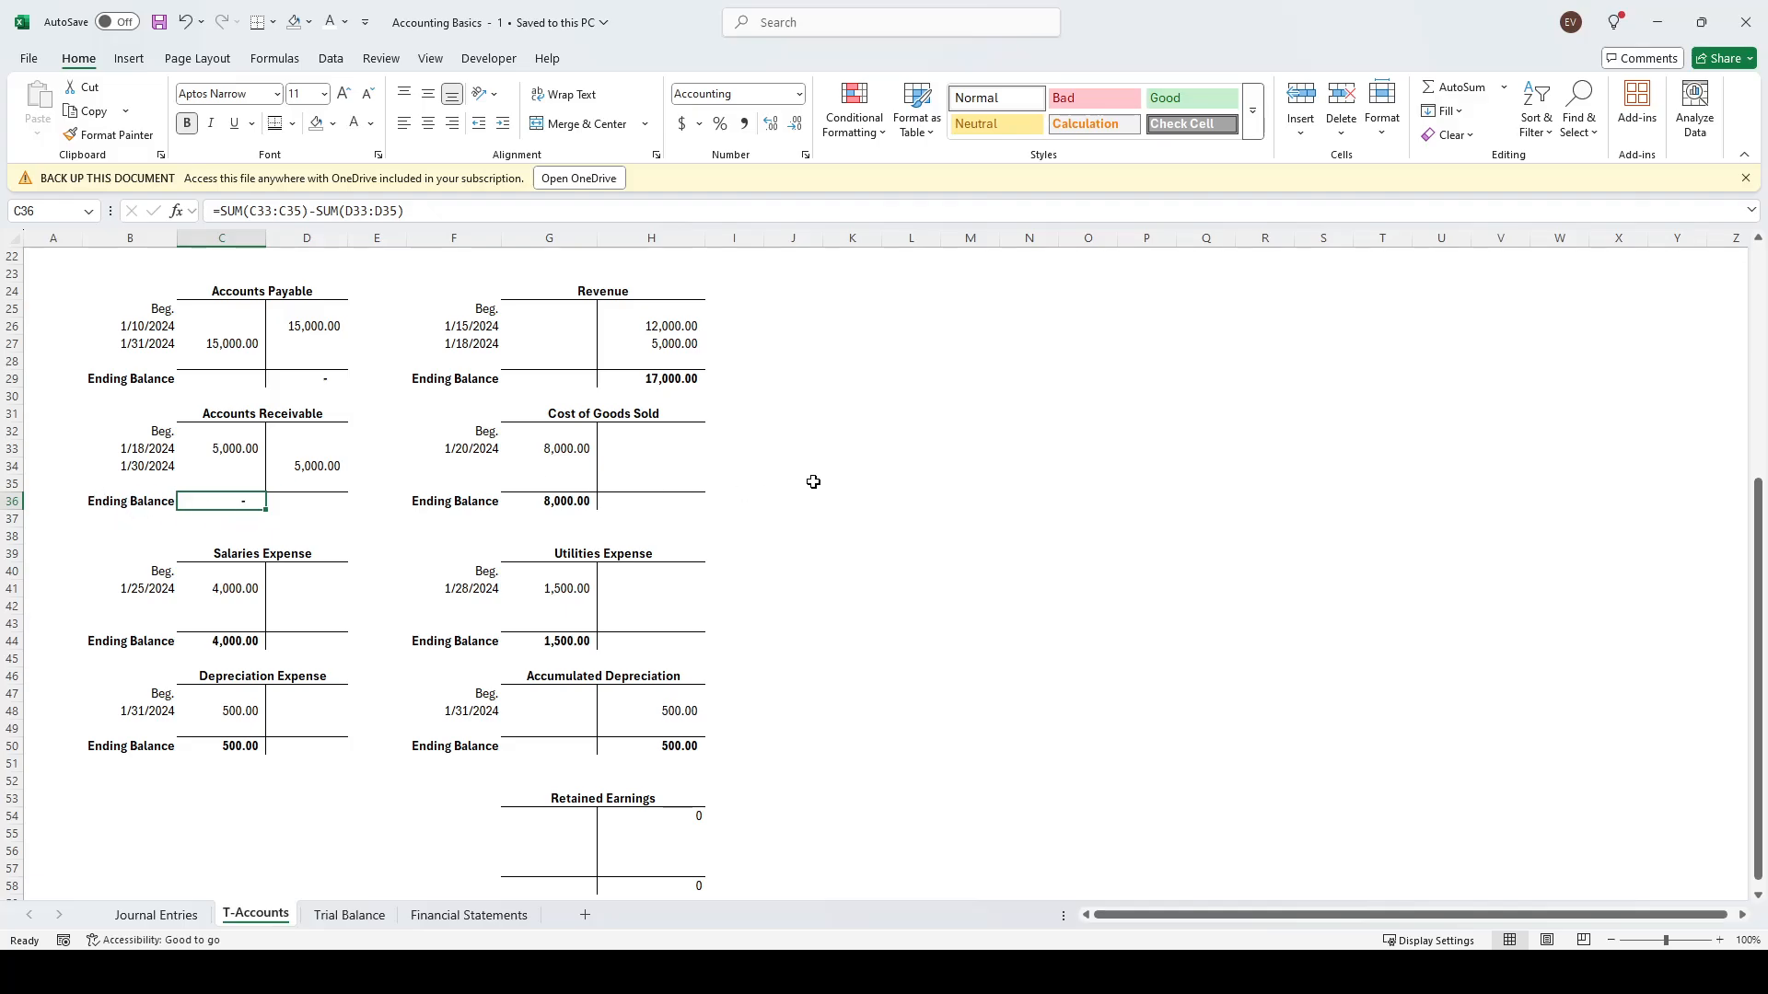
Examine the Cost of Goods Sold T-account's 1/20/2024 debit and compare it with the matching Inventory credit
{"action": "left_click", "coordinate": [563, 422]}
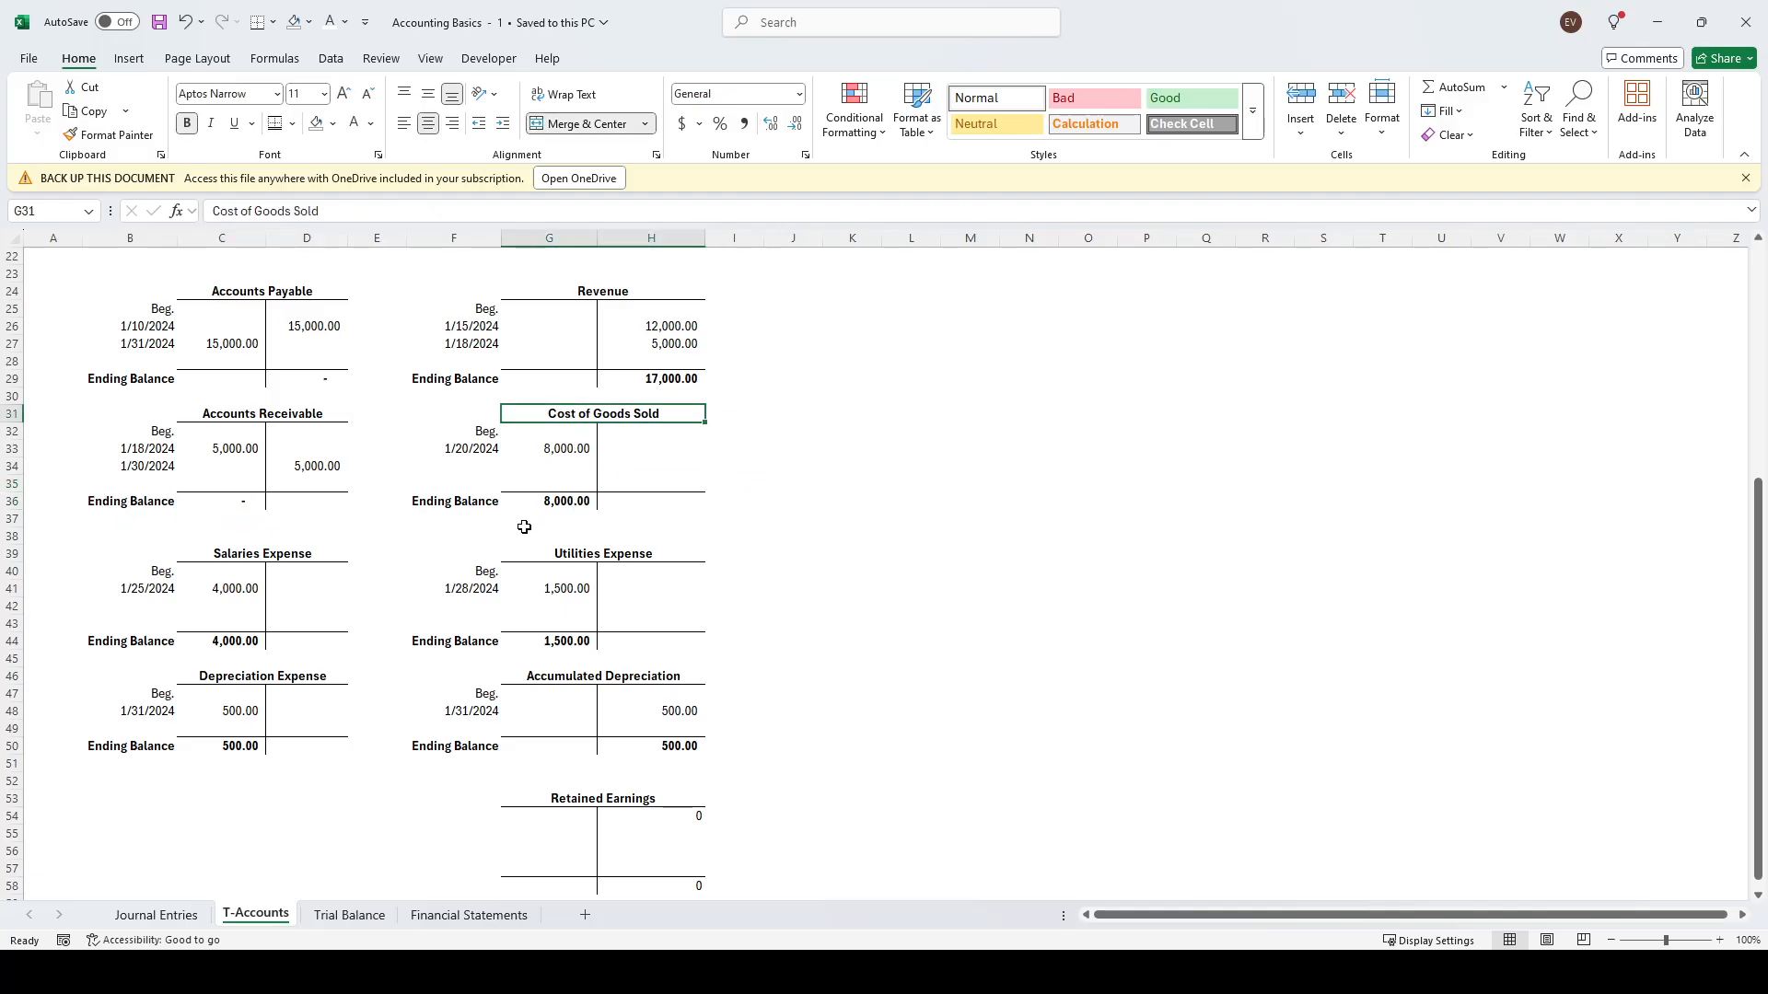
{"action": "left_click", "coordinate": [545, 452]}
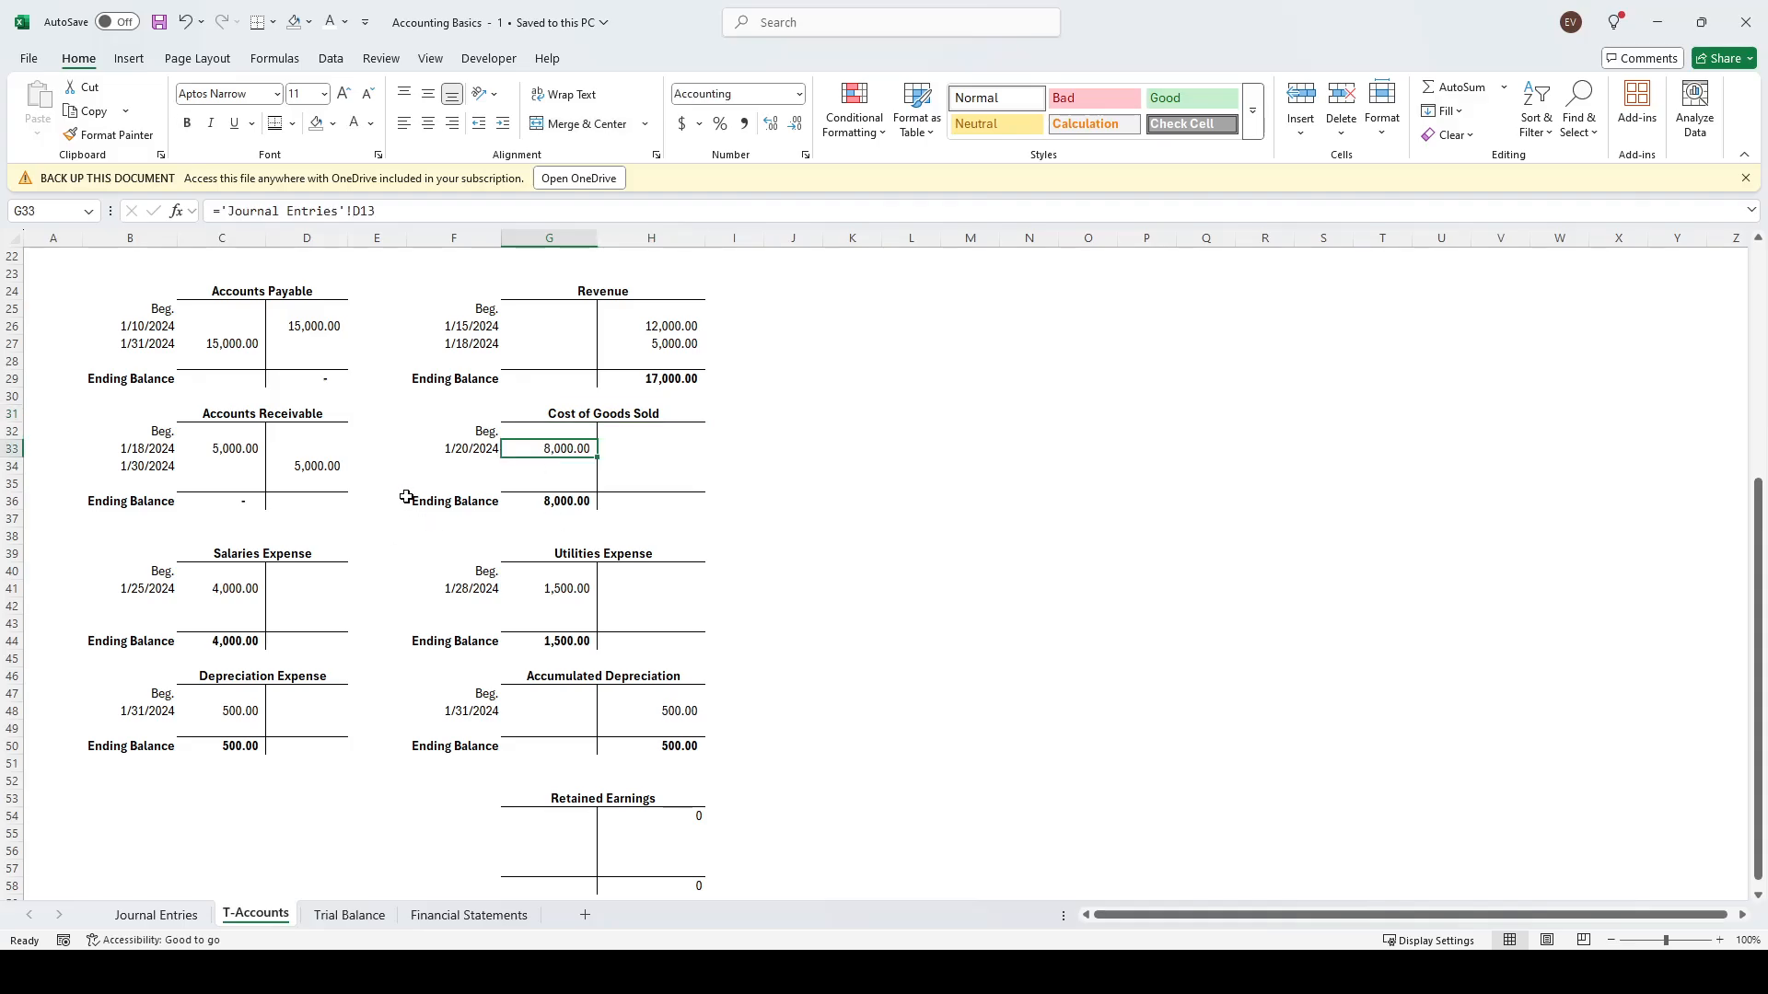
{"action": "scroll", "coordinate": [532, 521], "scroll_direction": "up", "scroll_amount": 4}
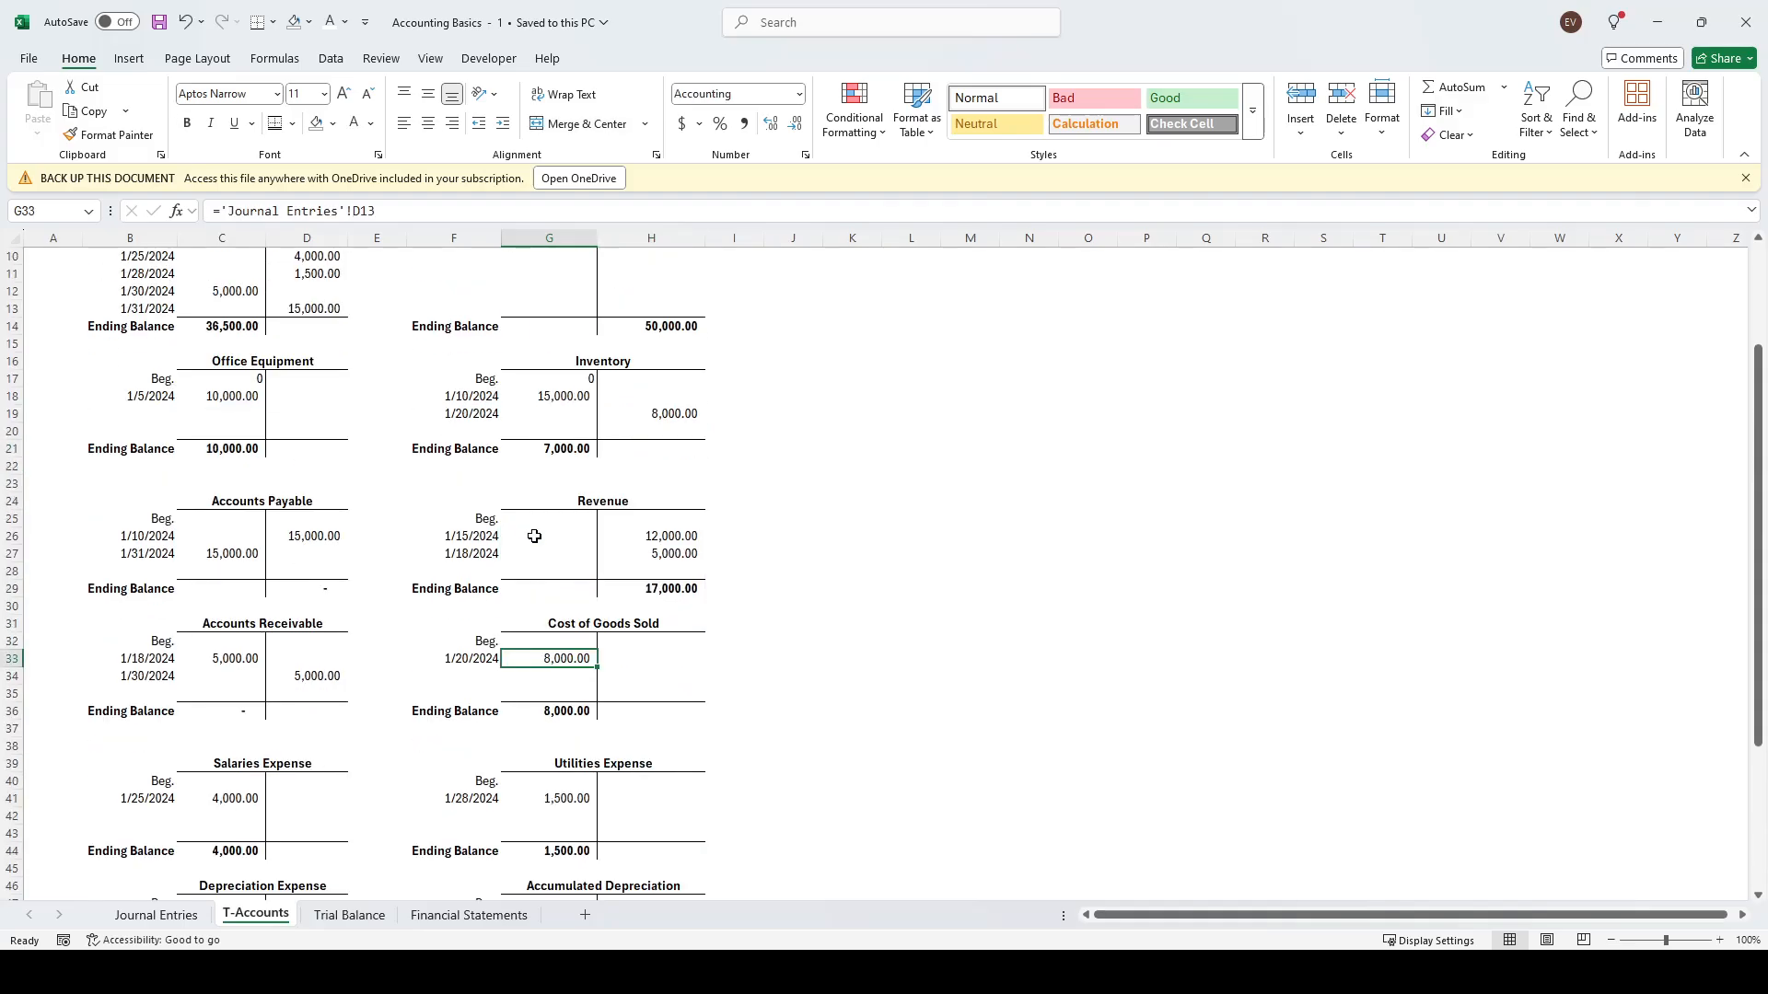
{"action": "left_click", "coordinate": [652, 415]}
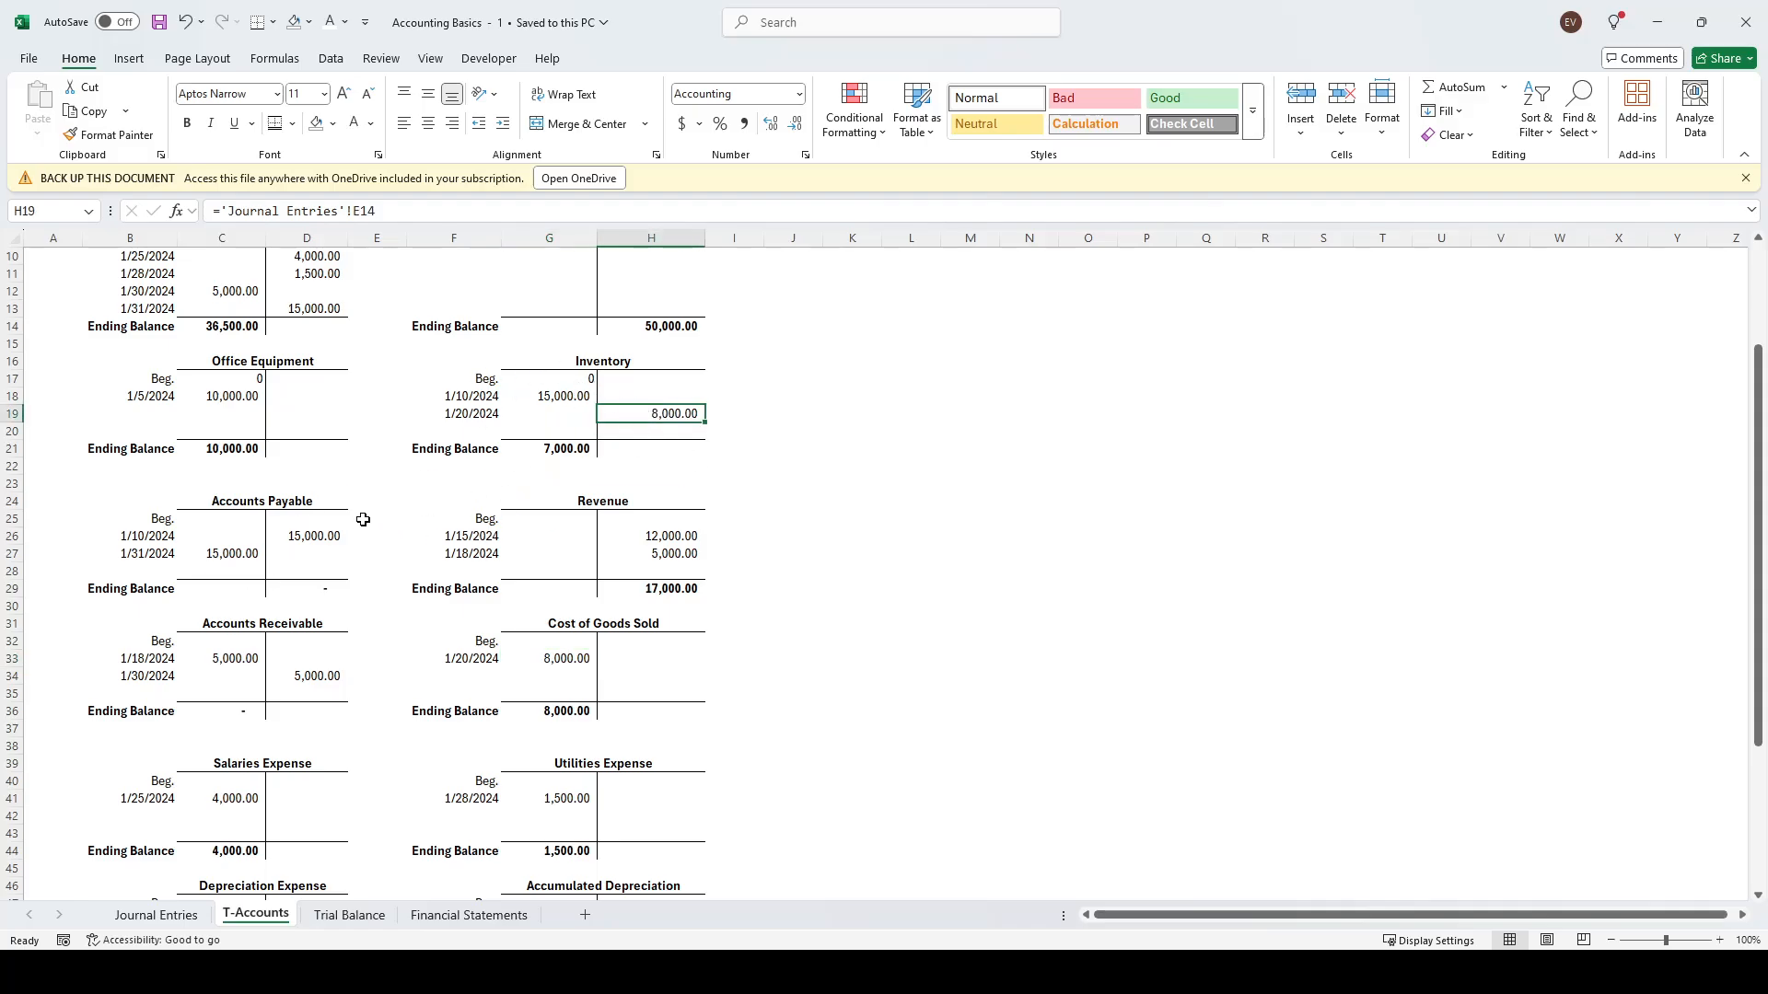
Examine the 1/25/2024 debit in the Salaries Expense T-account and the 1/28/2024 debit in the Utilities Expense T-account
{"action": "scroll", "coordinate": [364, 521], "scroll_direction": "down", "scroll_amount": 6}
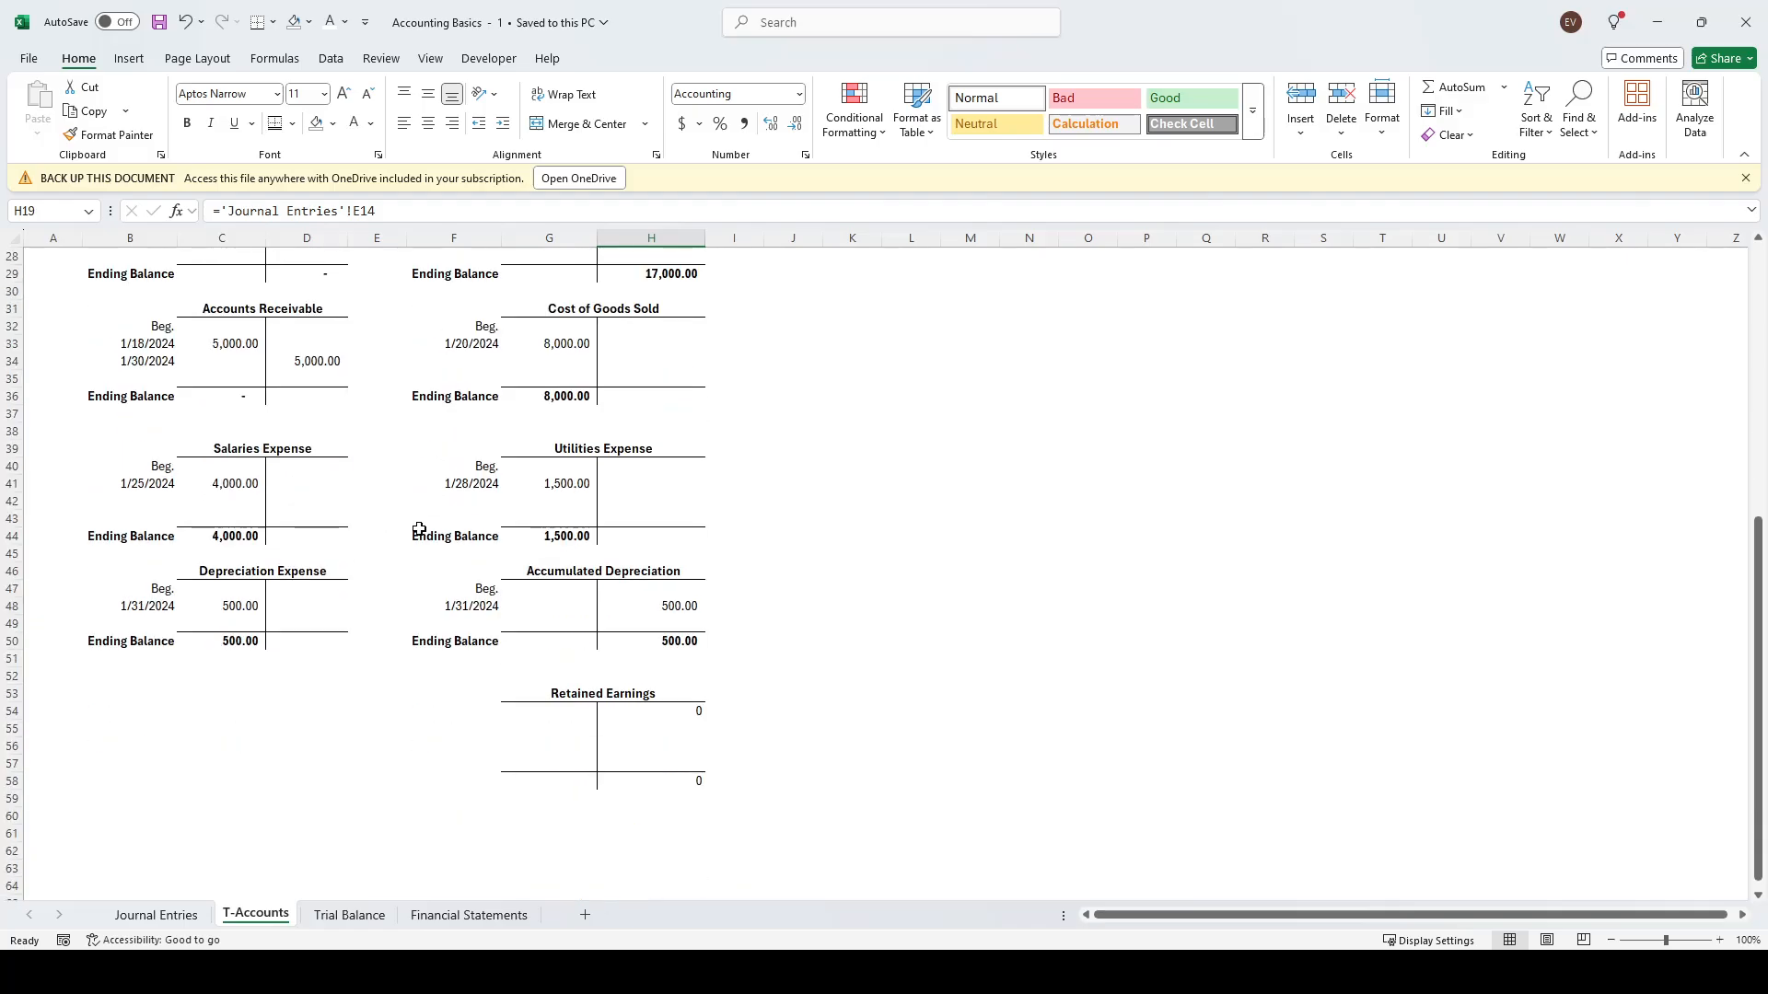
{"action": "left_click", "coordinate": [232, 483]}
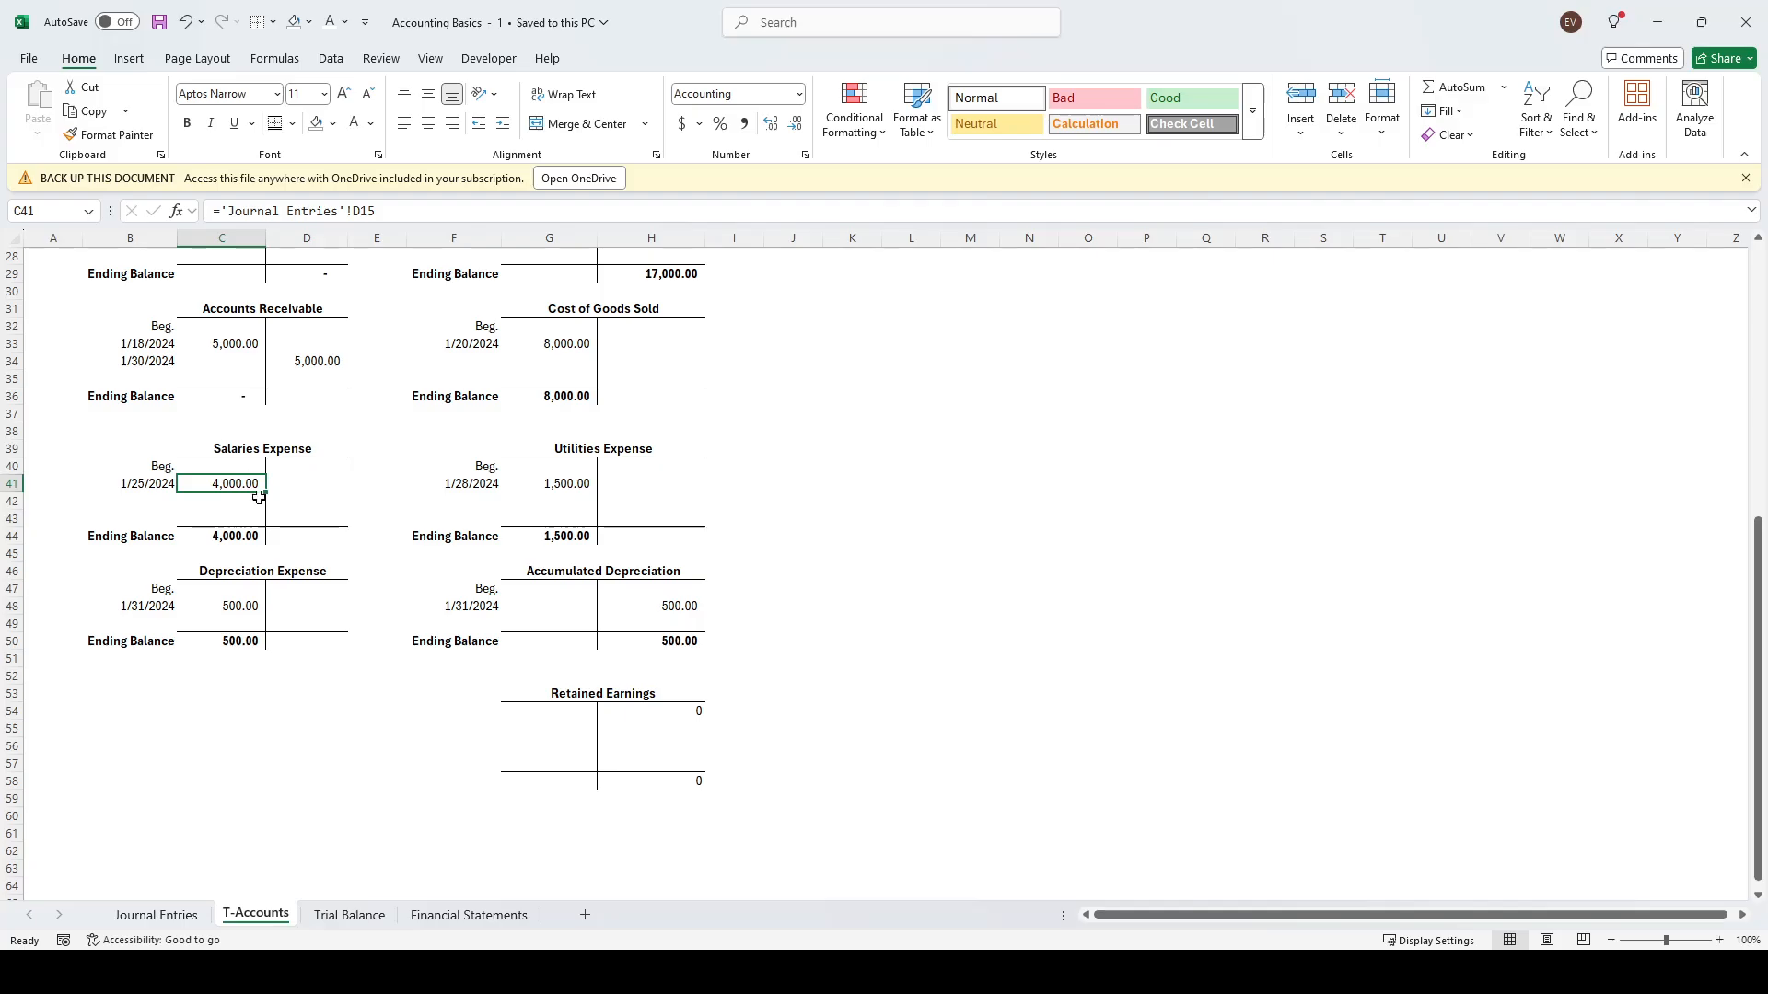
{"action": "left_click", "coordinate": [534, 481]}
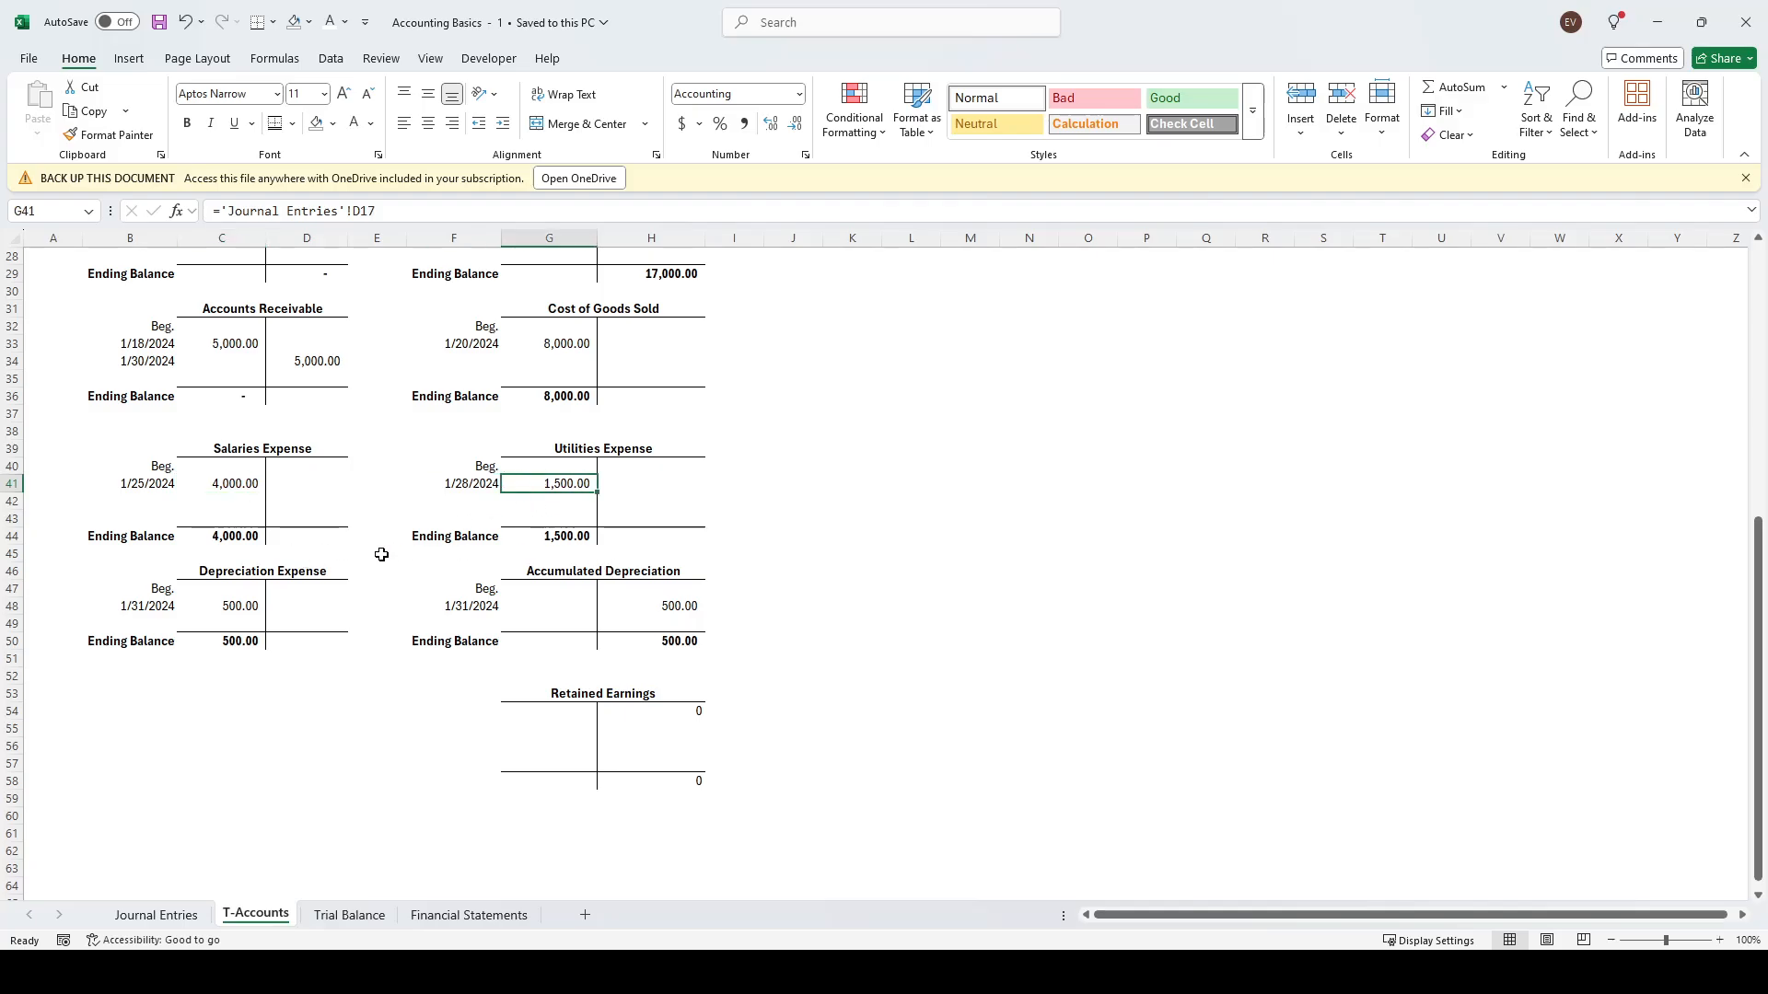
Examine the 1/31/2024 debit in the Depreciation Expense T-account and the matching credit in the Accumulated Depreciation T-account
{"action": "scroll", "coordinate": [326, 529], "scroll_direction": "down", "scroll_amount": 2}
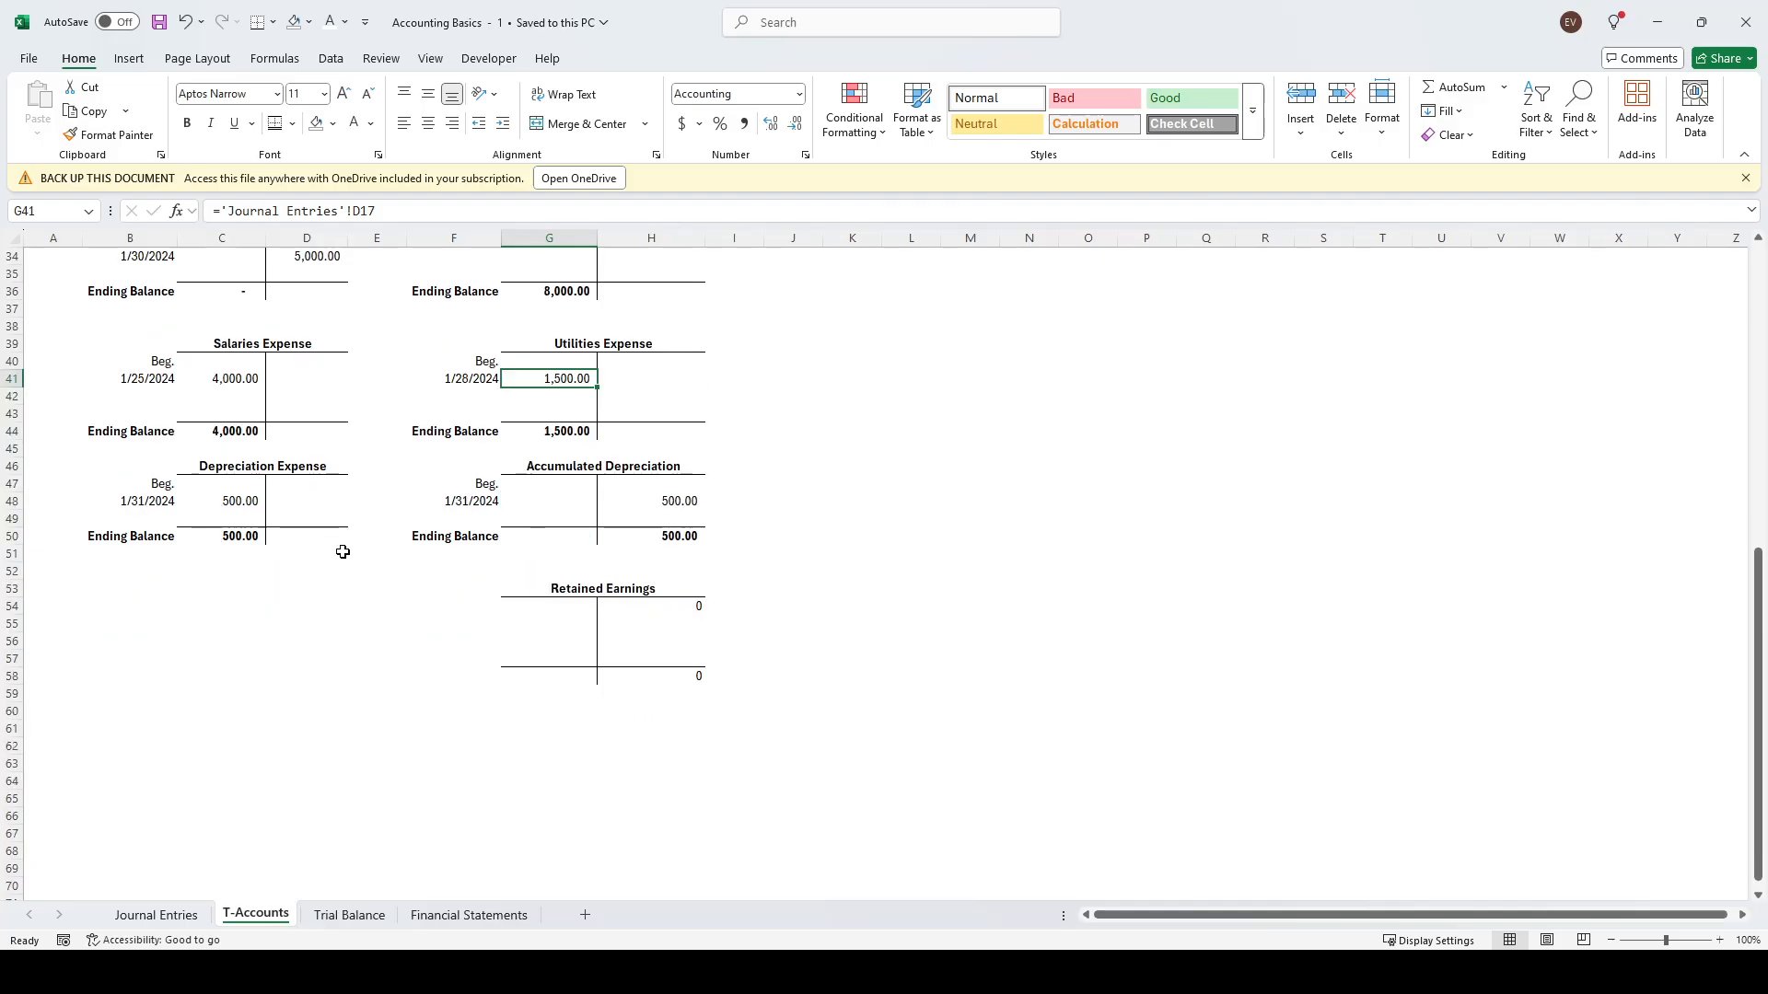
{"action": "left_click", "coordinate": [353, 583]}
{"action": "left_click", "coordinate": [232, 508]}
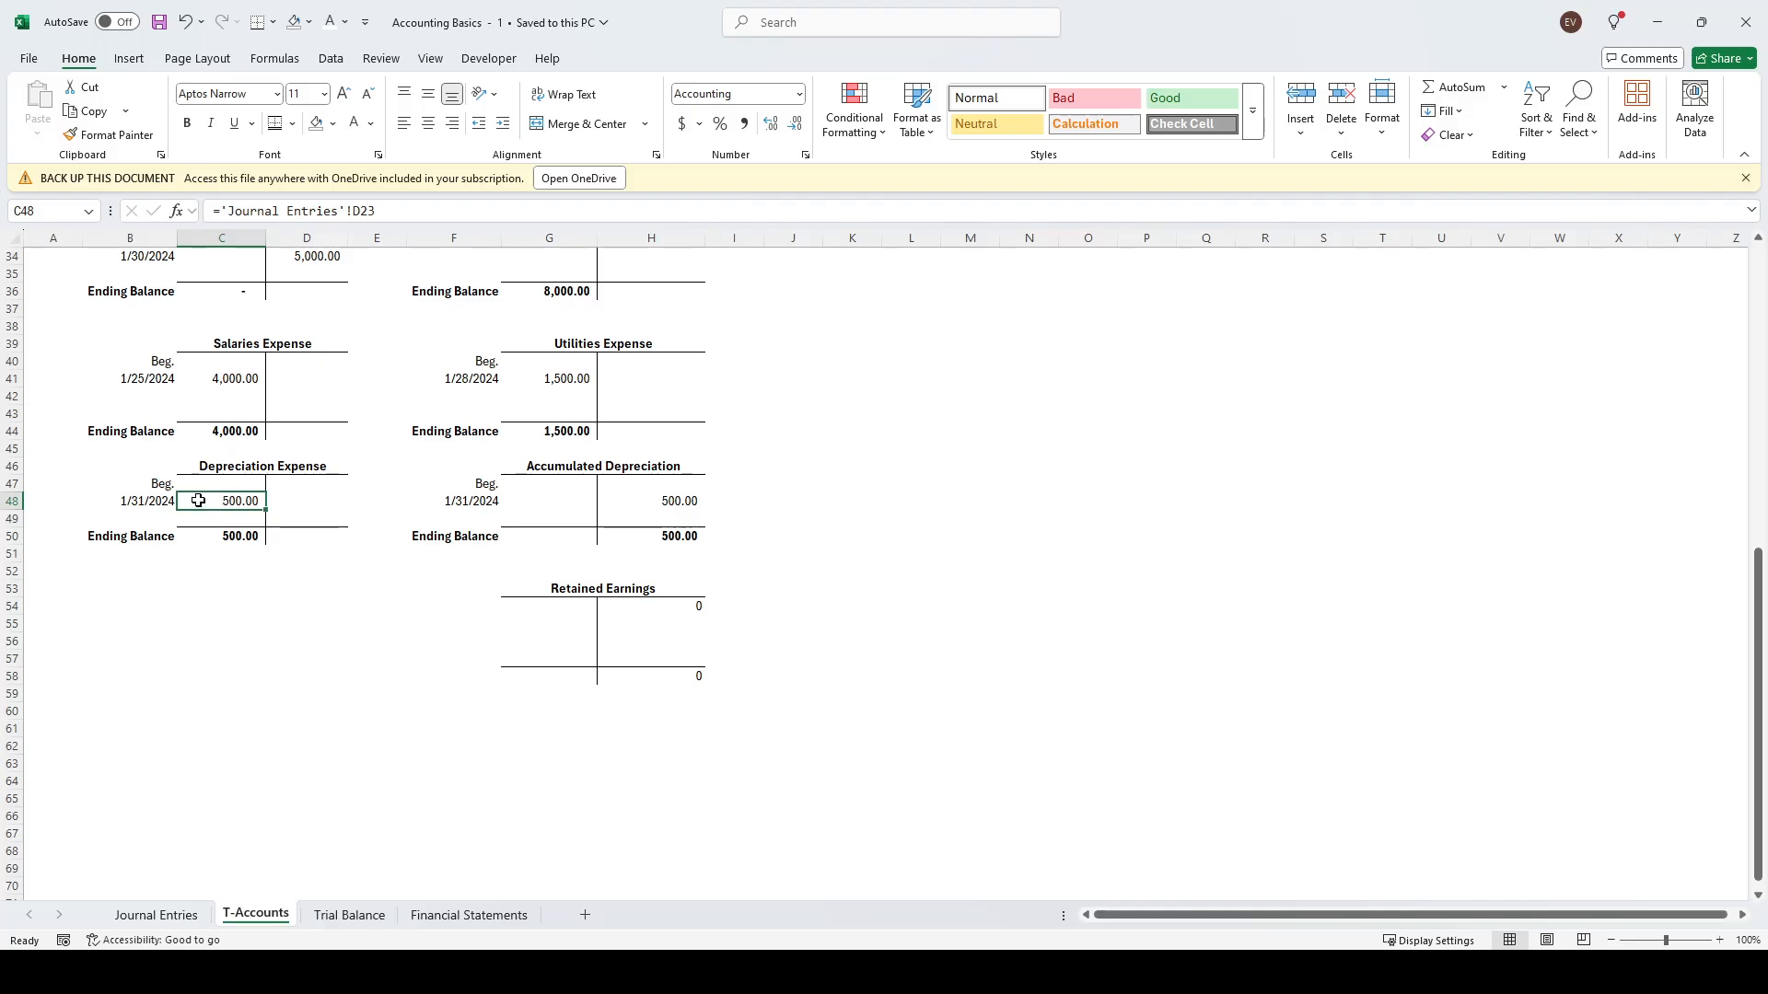
{"action": "left_click", "coordinate": [696, 503]}
{"action": "left_click_drag", "start_coordinate": [504, 471], "coordinate": [727, 539]}
{"action": "left_click", "coordinate": [660, 500]}
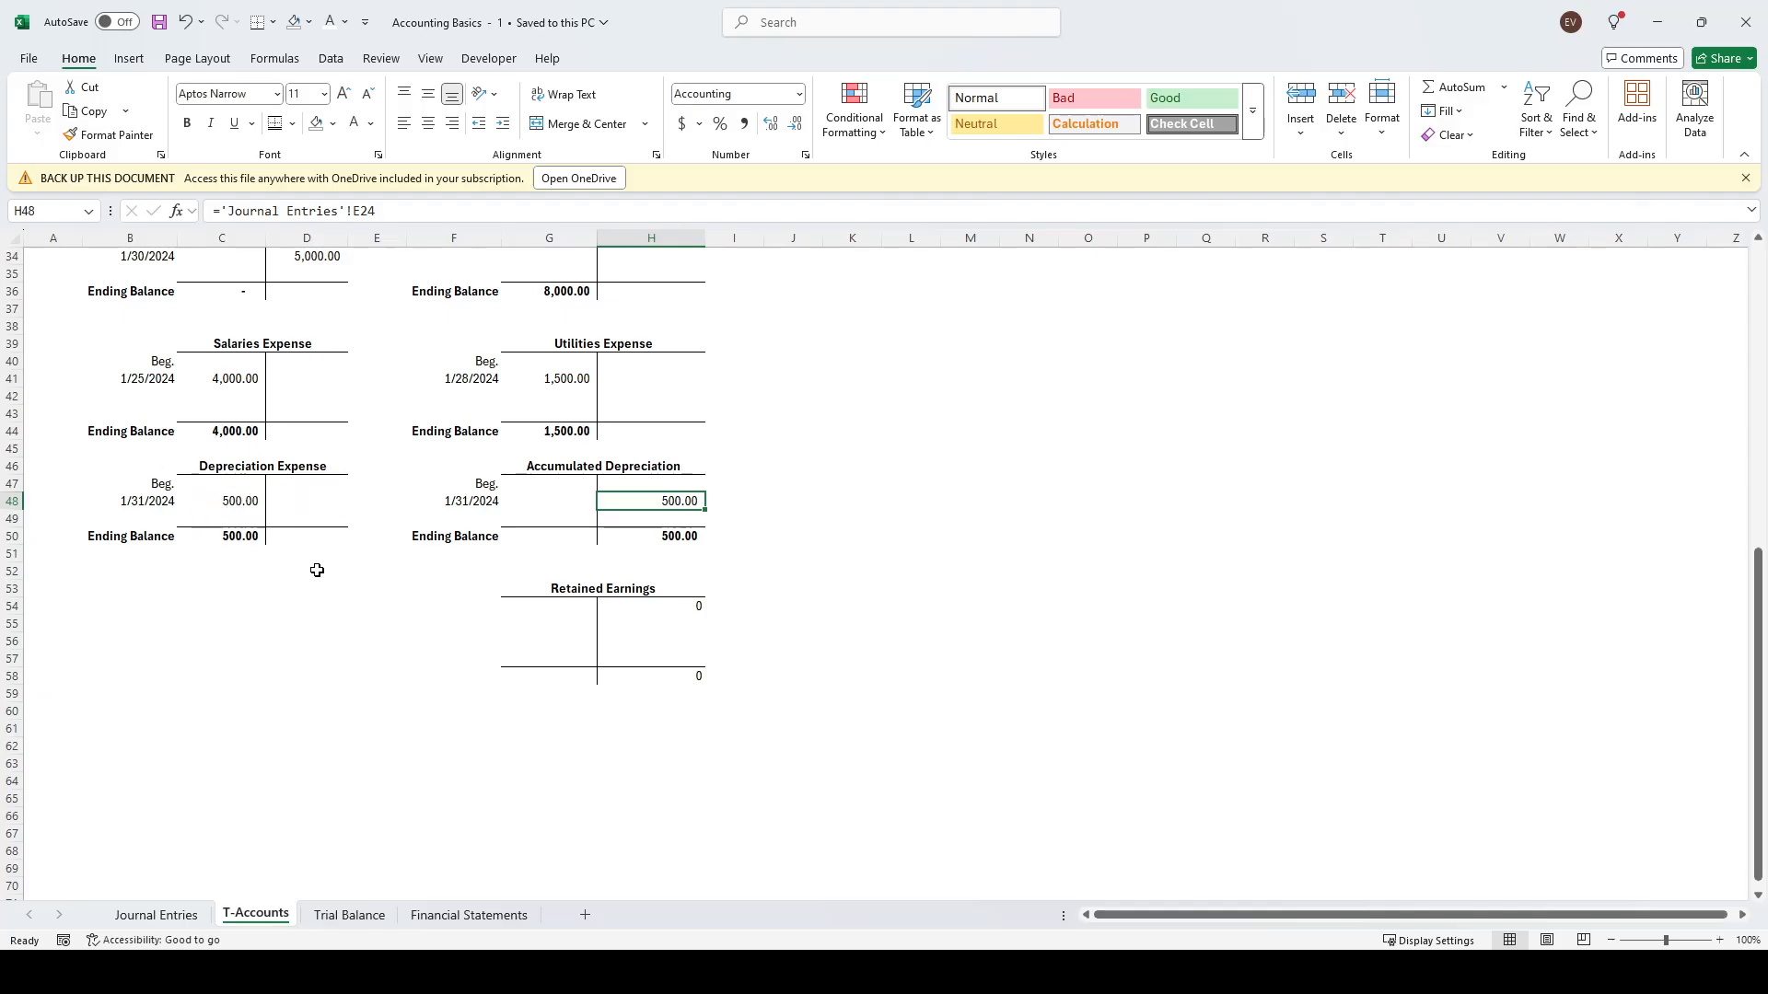
{"action": "left_click", "coordinate": [1059, 566]}
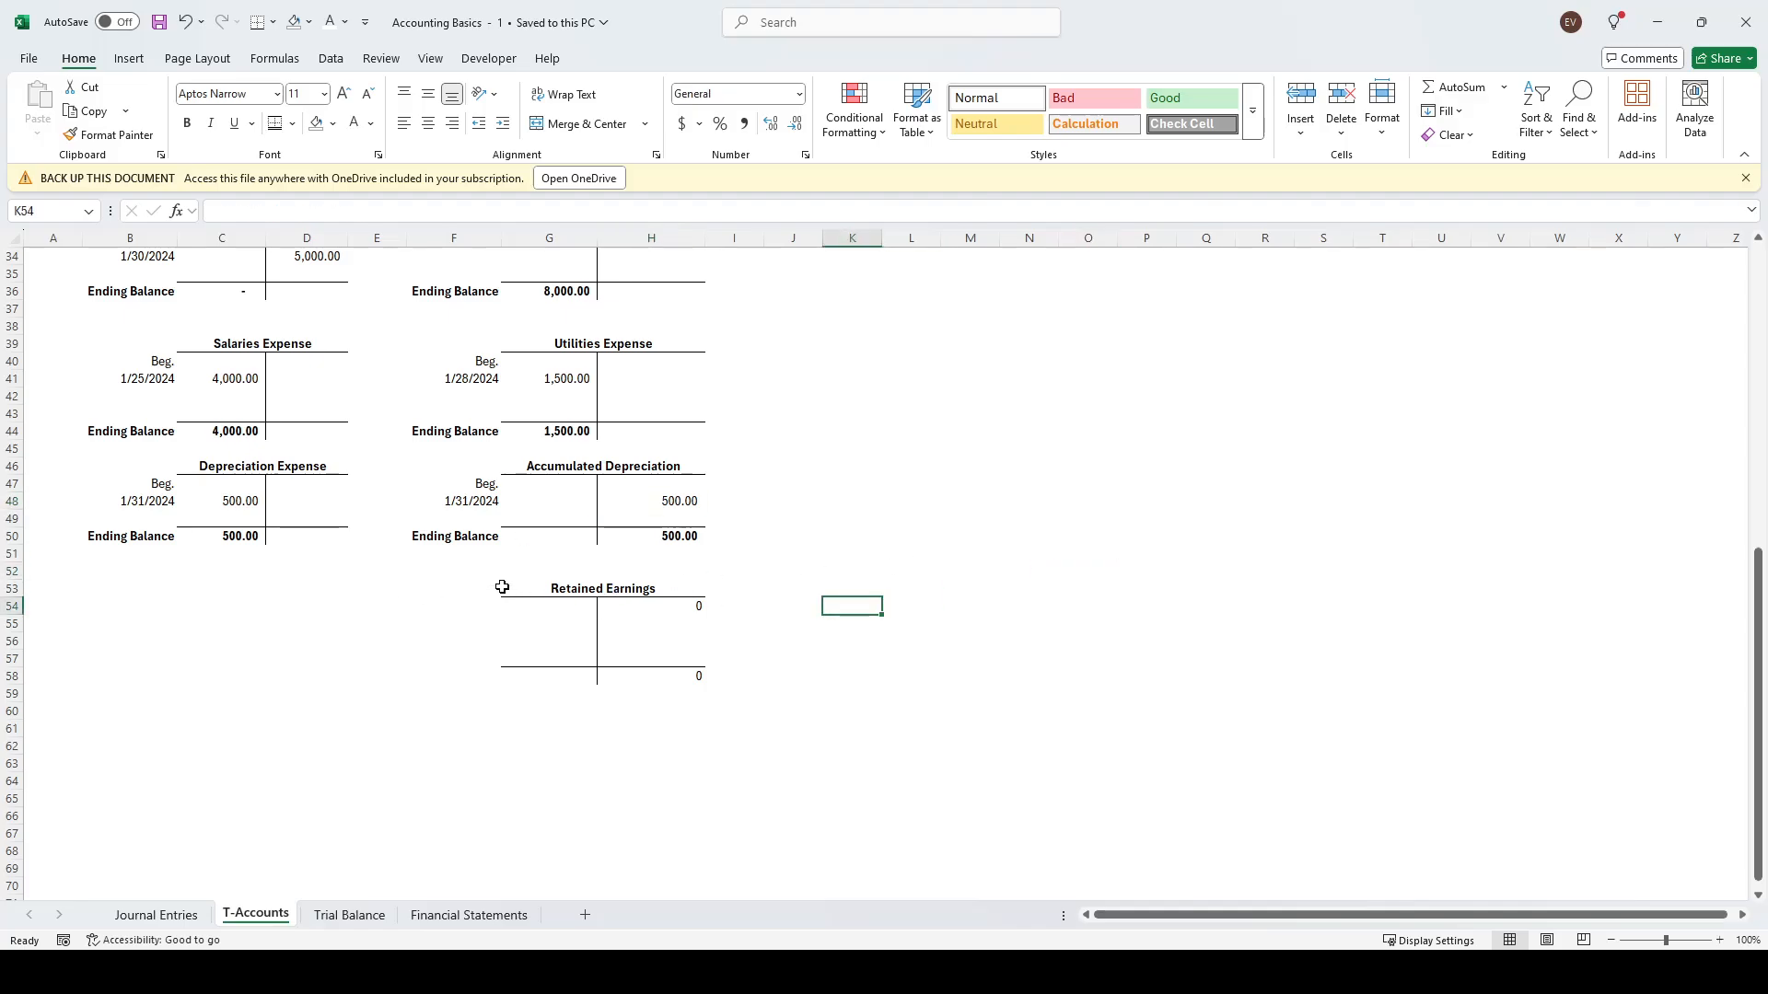
Examine the Retained Earnings T-account and its beginning balance, and return to the top of the T-Accounts sheet
{"action": "left_click_drag", "start_coordinate": [505, 588], "coordinate": [681, 684]}
{"action": "left_click", "coordinate": [852, 624]}
{"action": "left_click", "coordinate": [609, 610]}
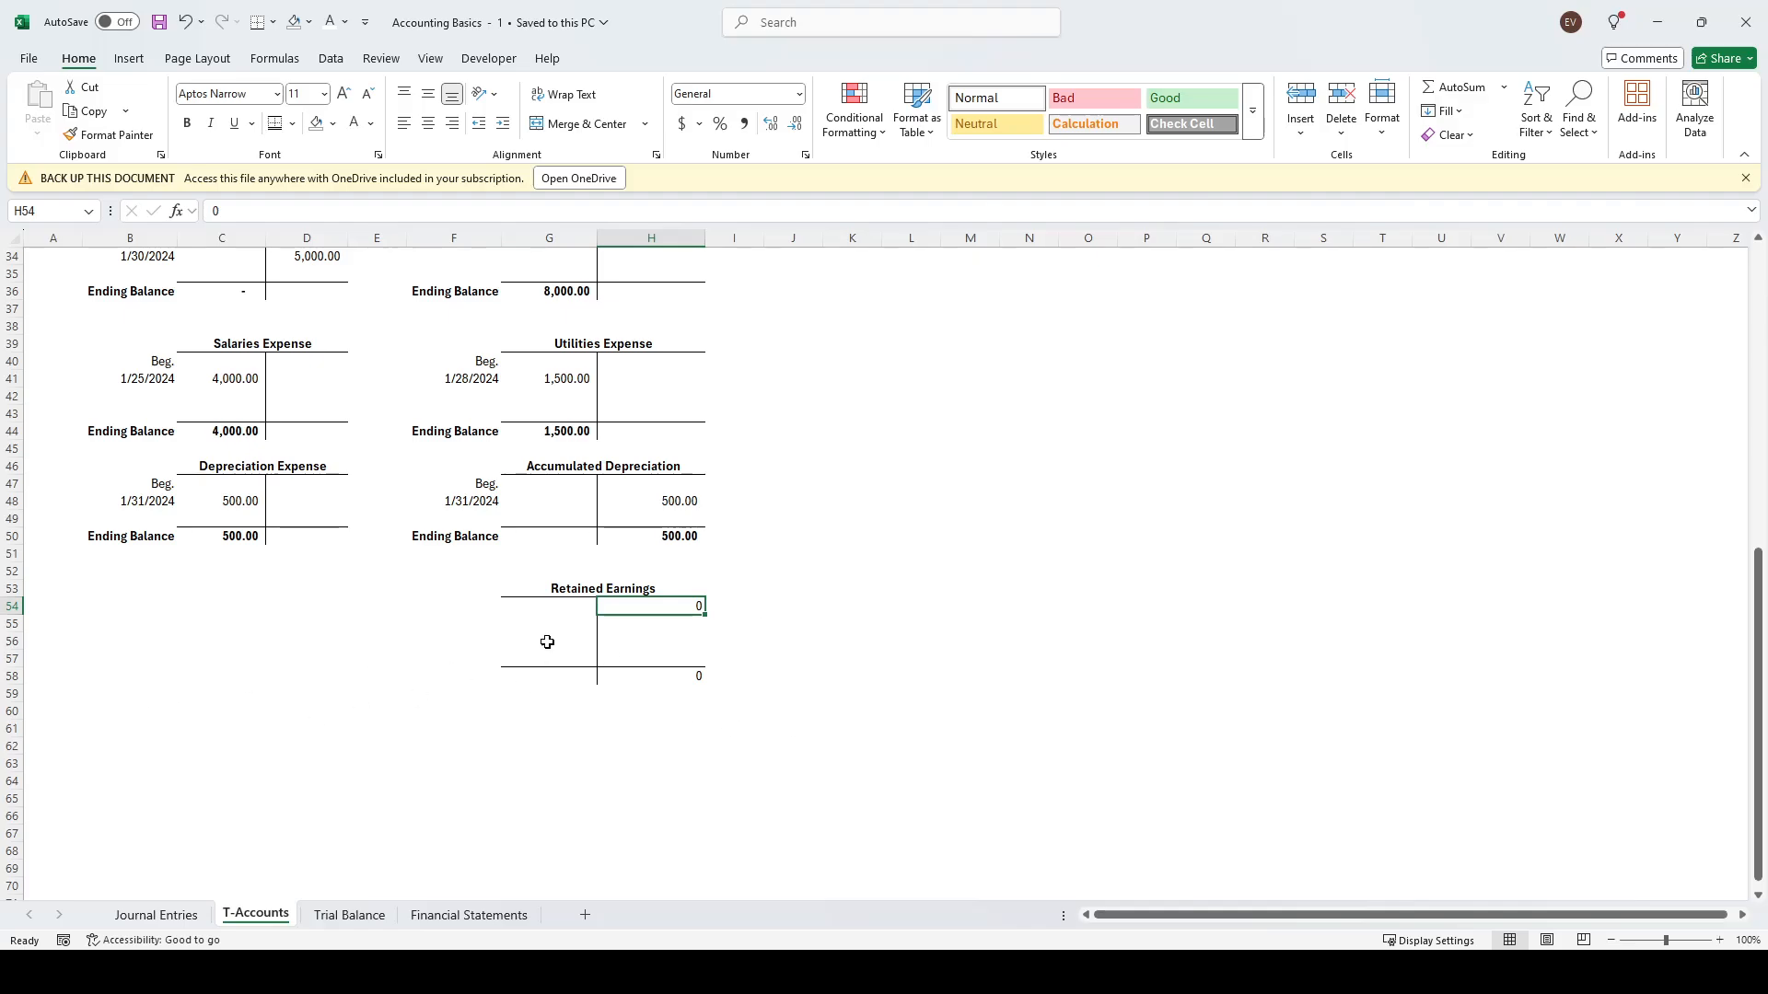
{"action": "left_click", "coordinate": [547, 642]}
{"action": "left_click", "coordinate": [373, 624]}
{"action": "scroll", "coordinate": [304, 720], "scroll_direction": "up", "scroll_amount": 11}
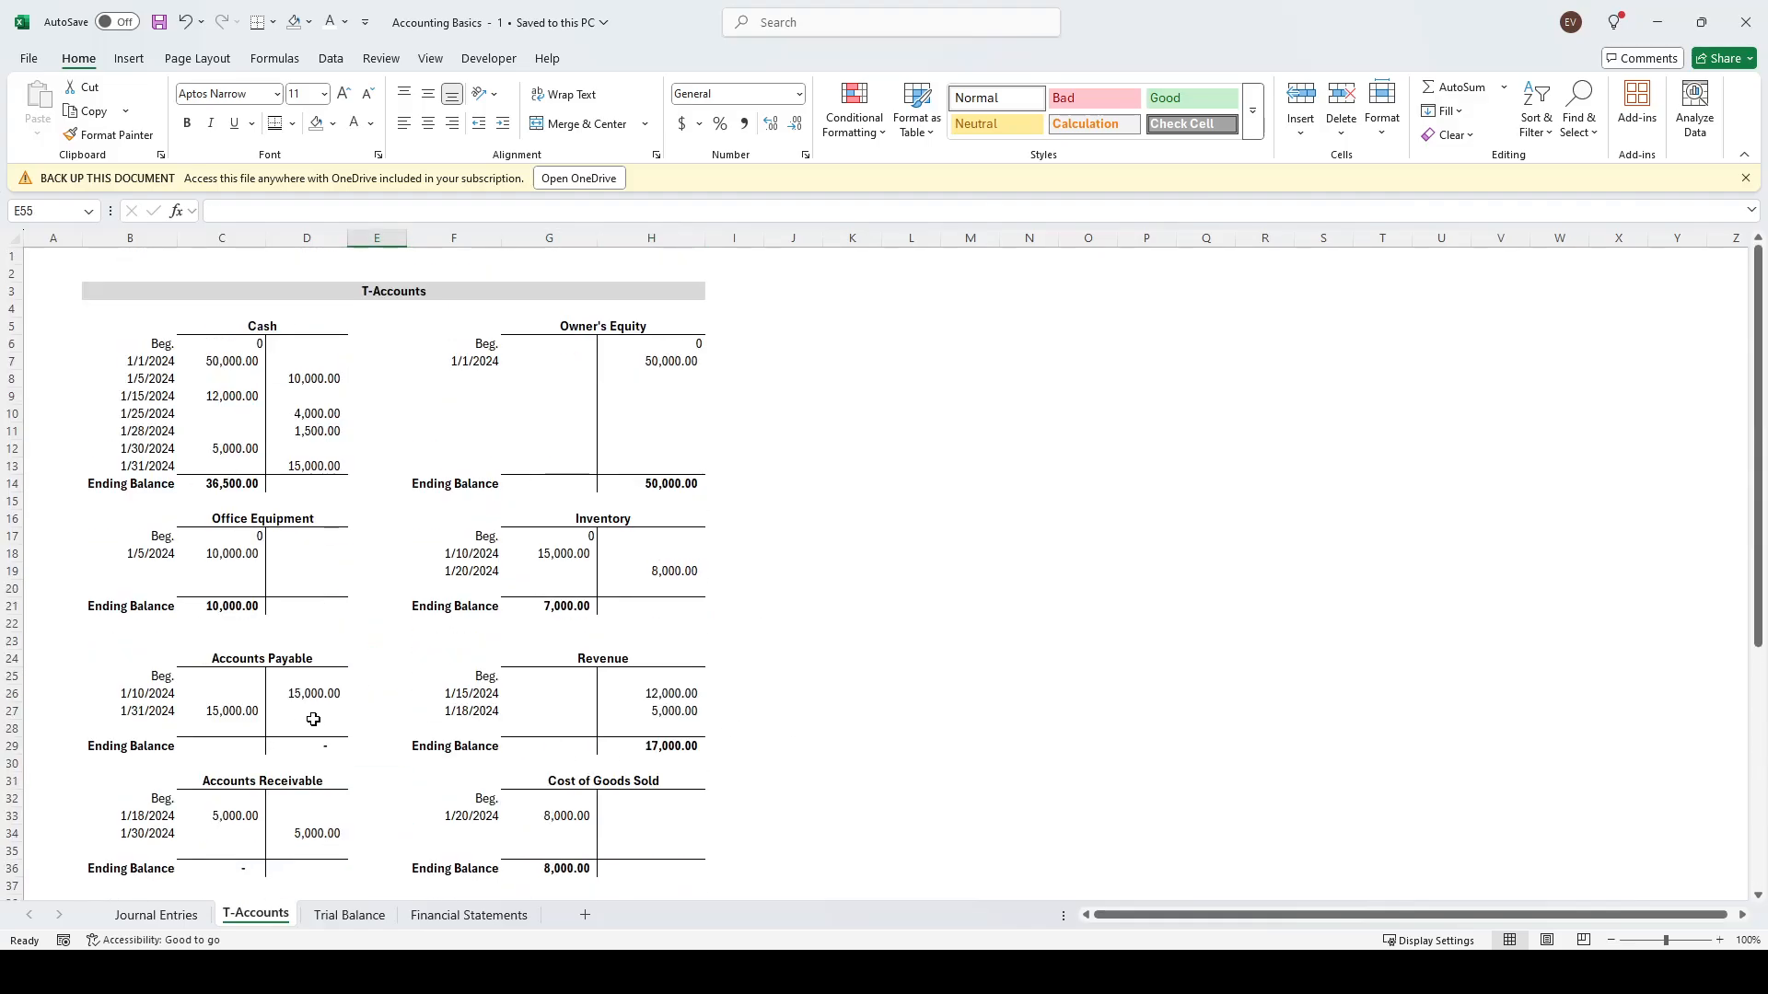
{"action": "left_click", "coordinate": [790, 535]}
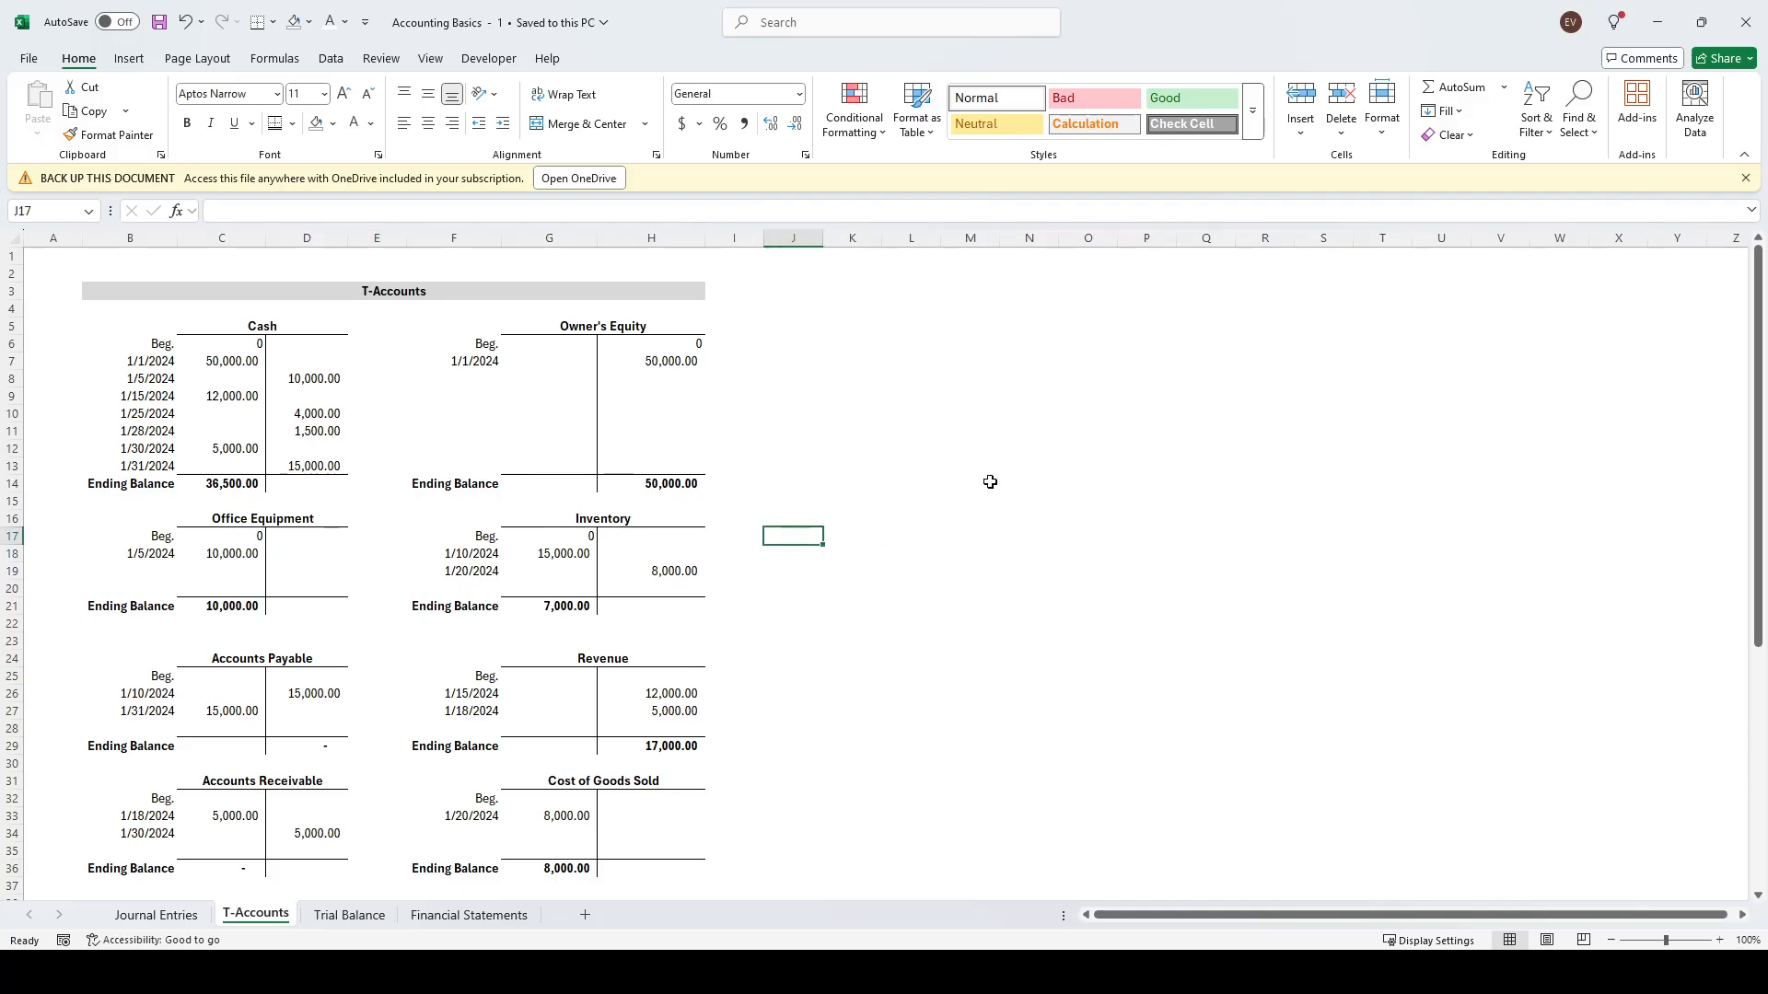
Open the Trial Balance sheet and examine its account list and its Debit and Credit columns
{"action": "key", "text": "ctrl+Page_Down"}
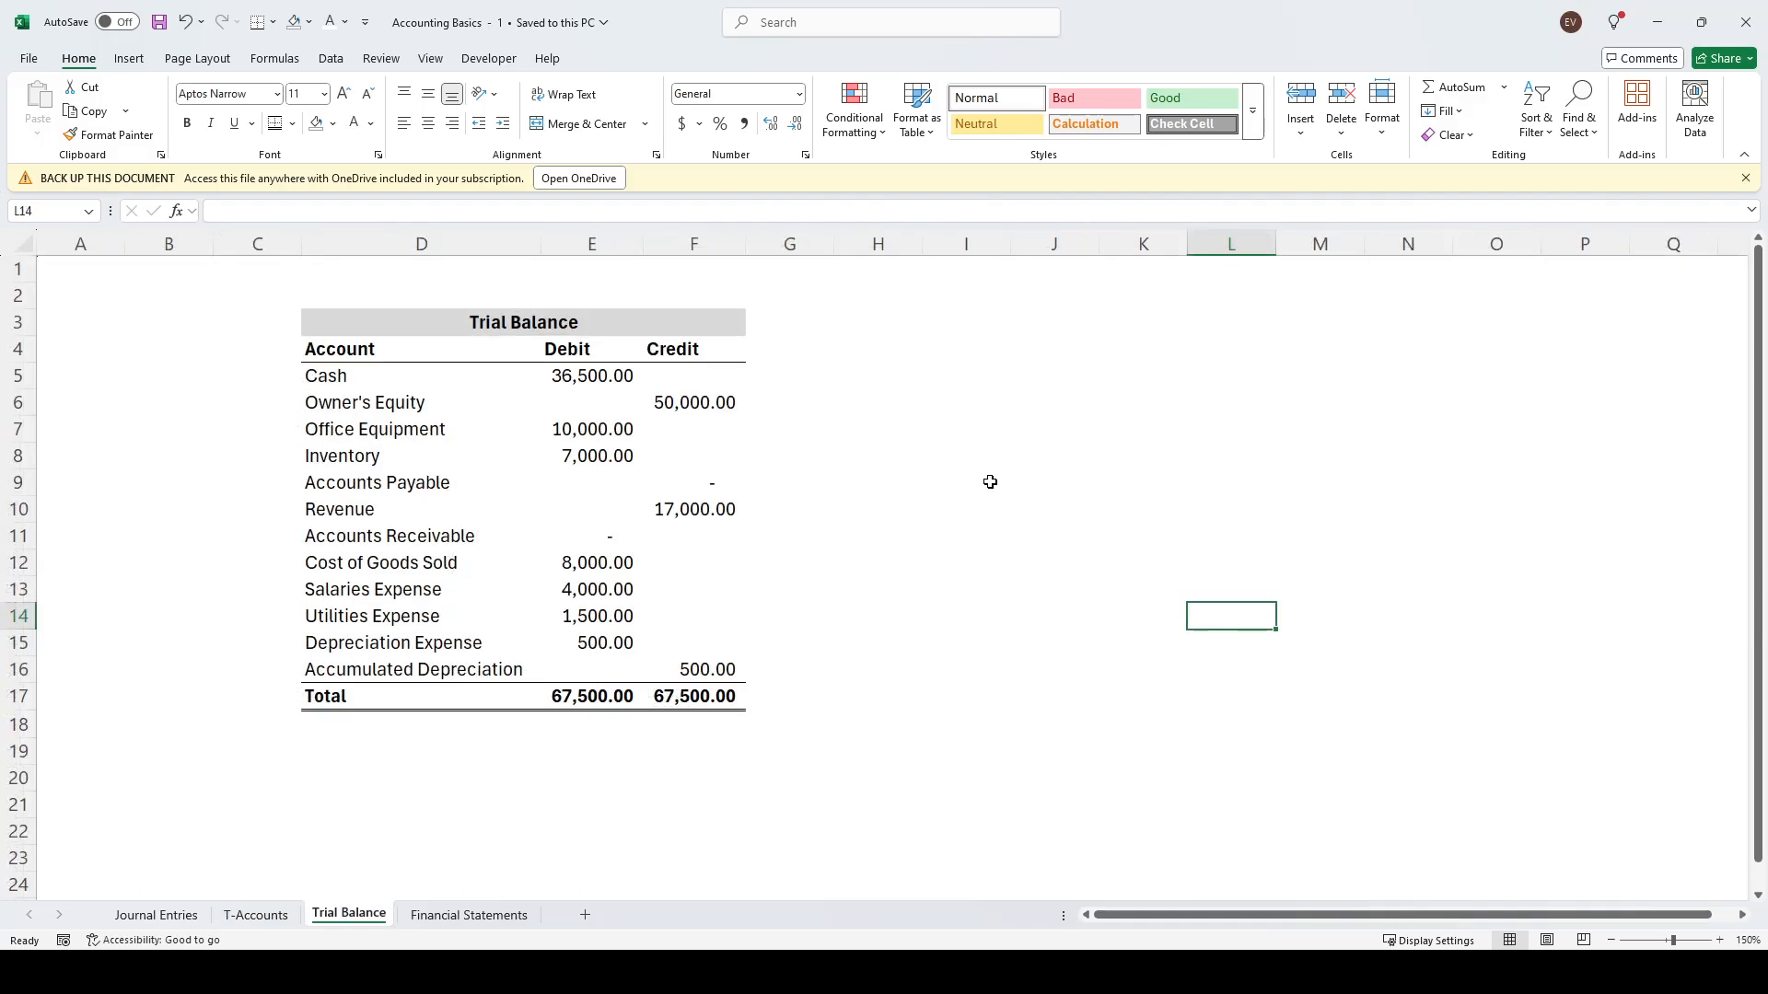
{"action": "left_click", "coordinate": [1097, 490]}
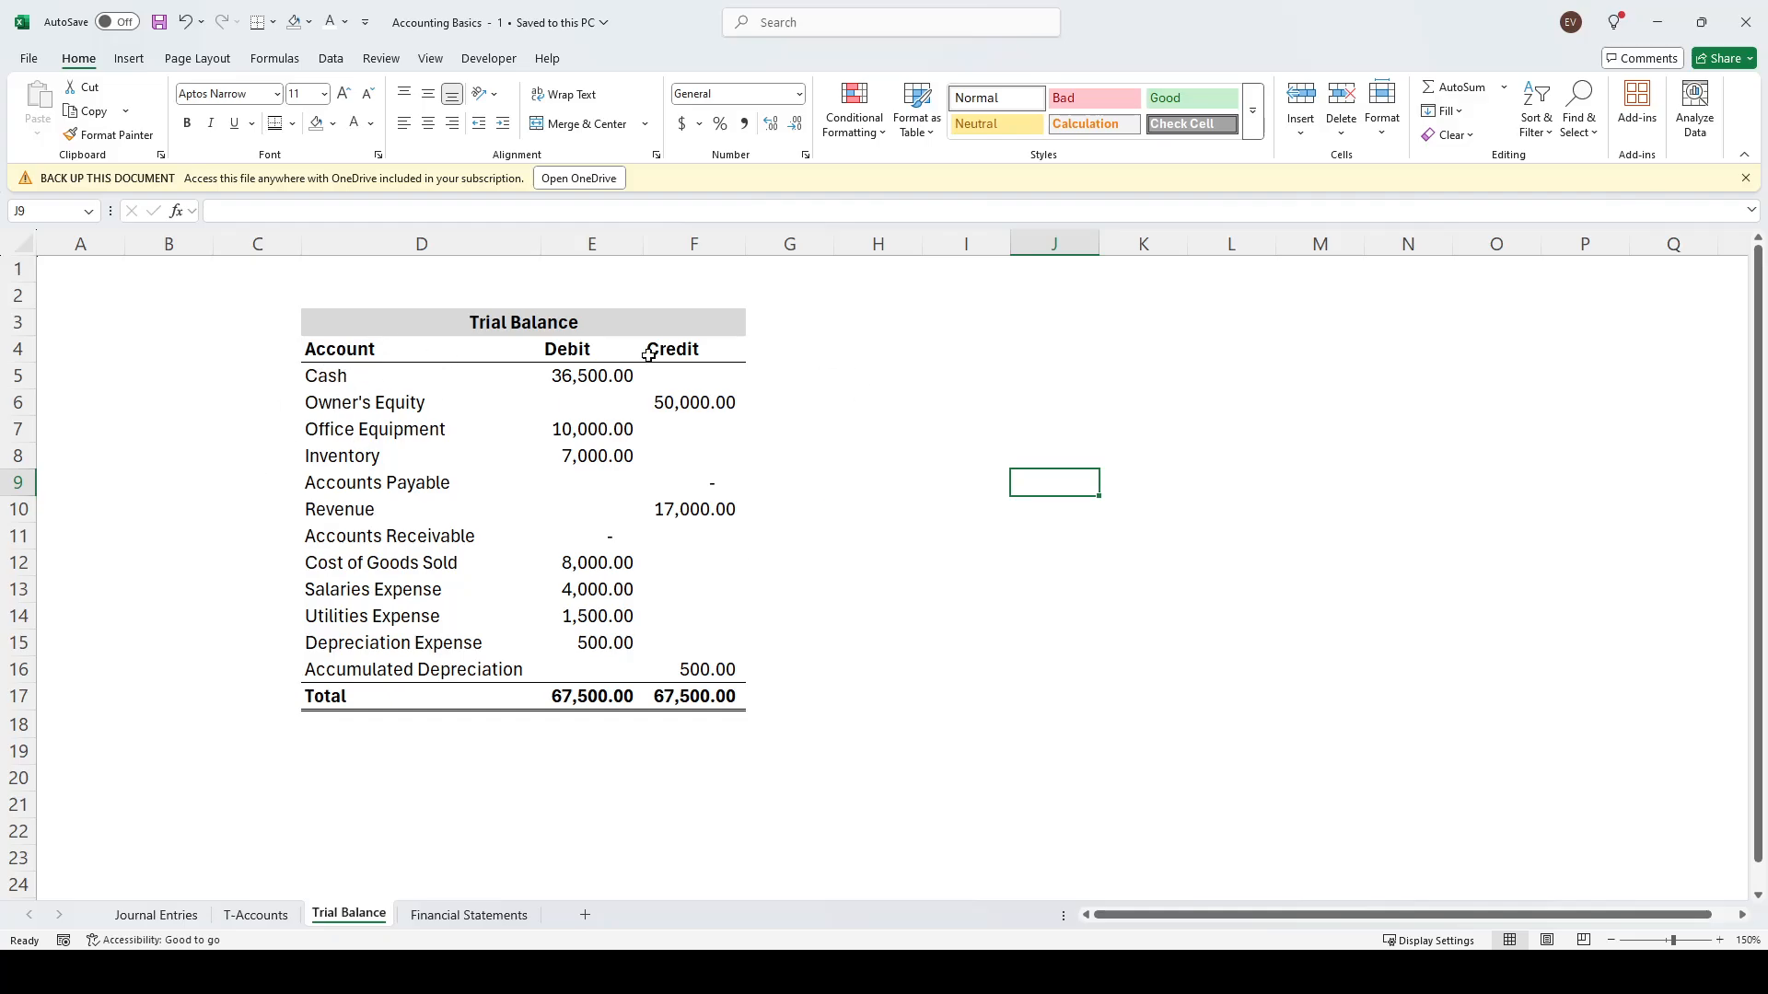
{"action": "left_click_drag", "start_coordinate": [363, 383], "coordinate": [387, 696]}
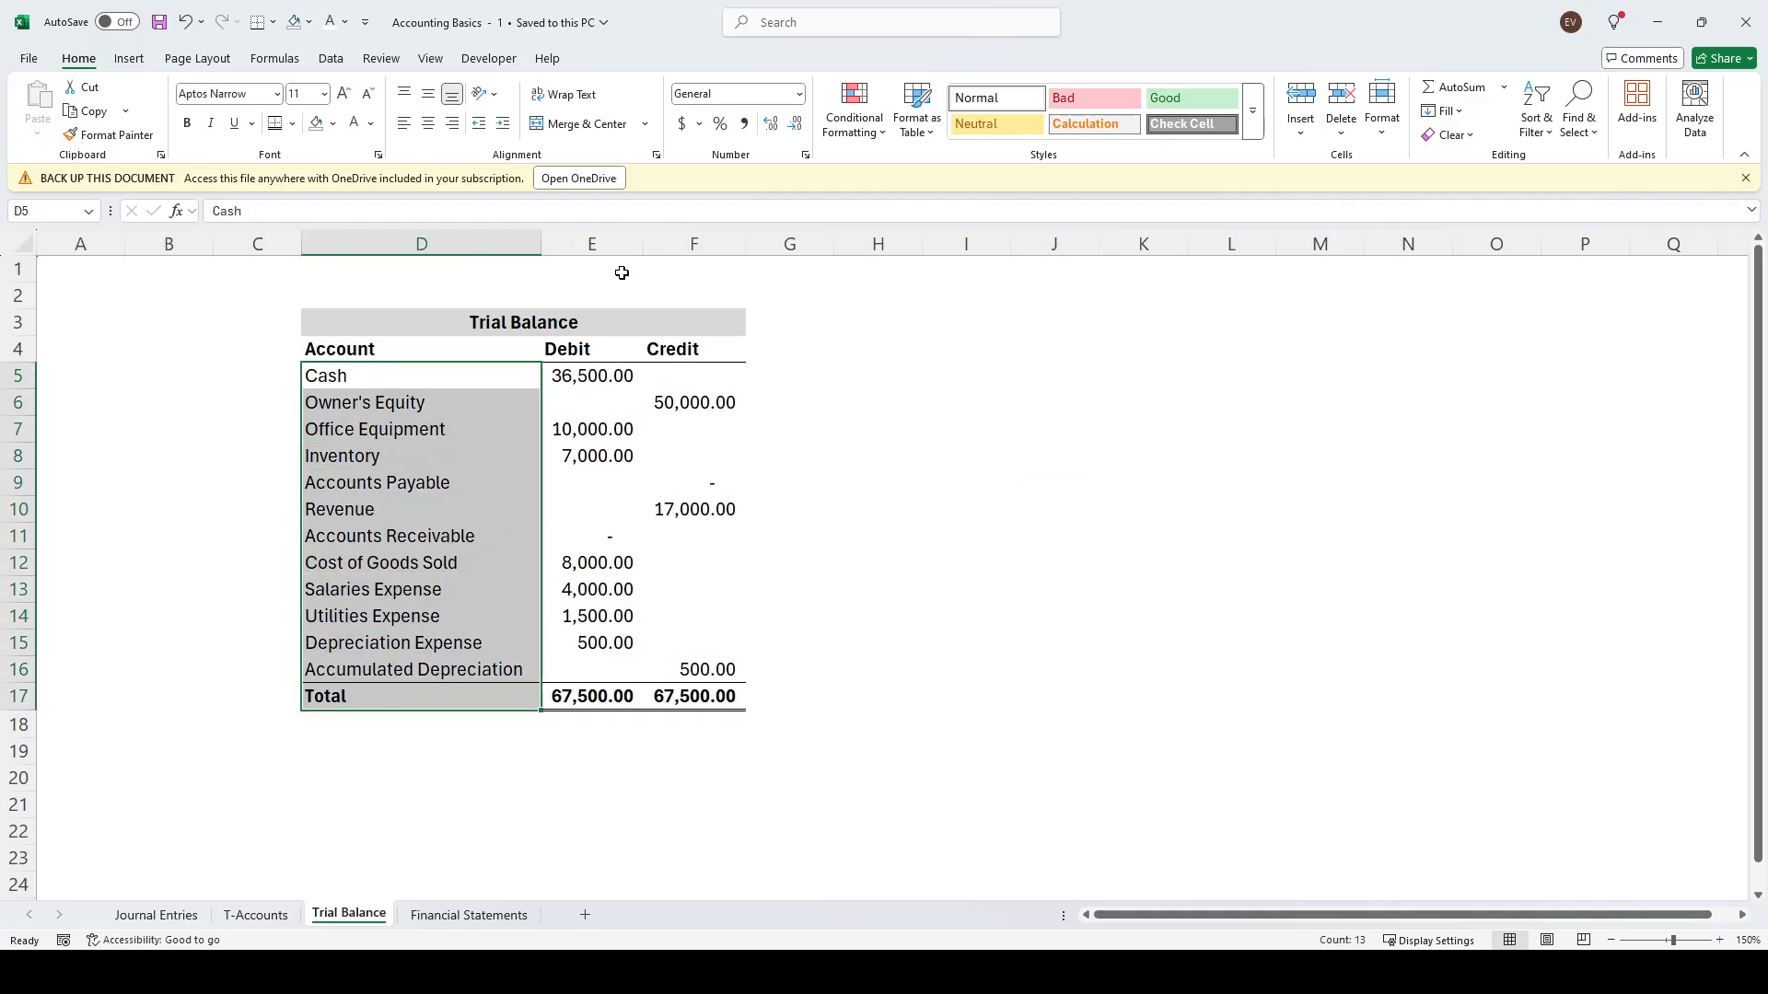
{"action": "left_click", "coordinate": [590, 244]}
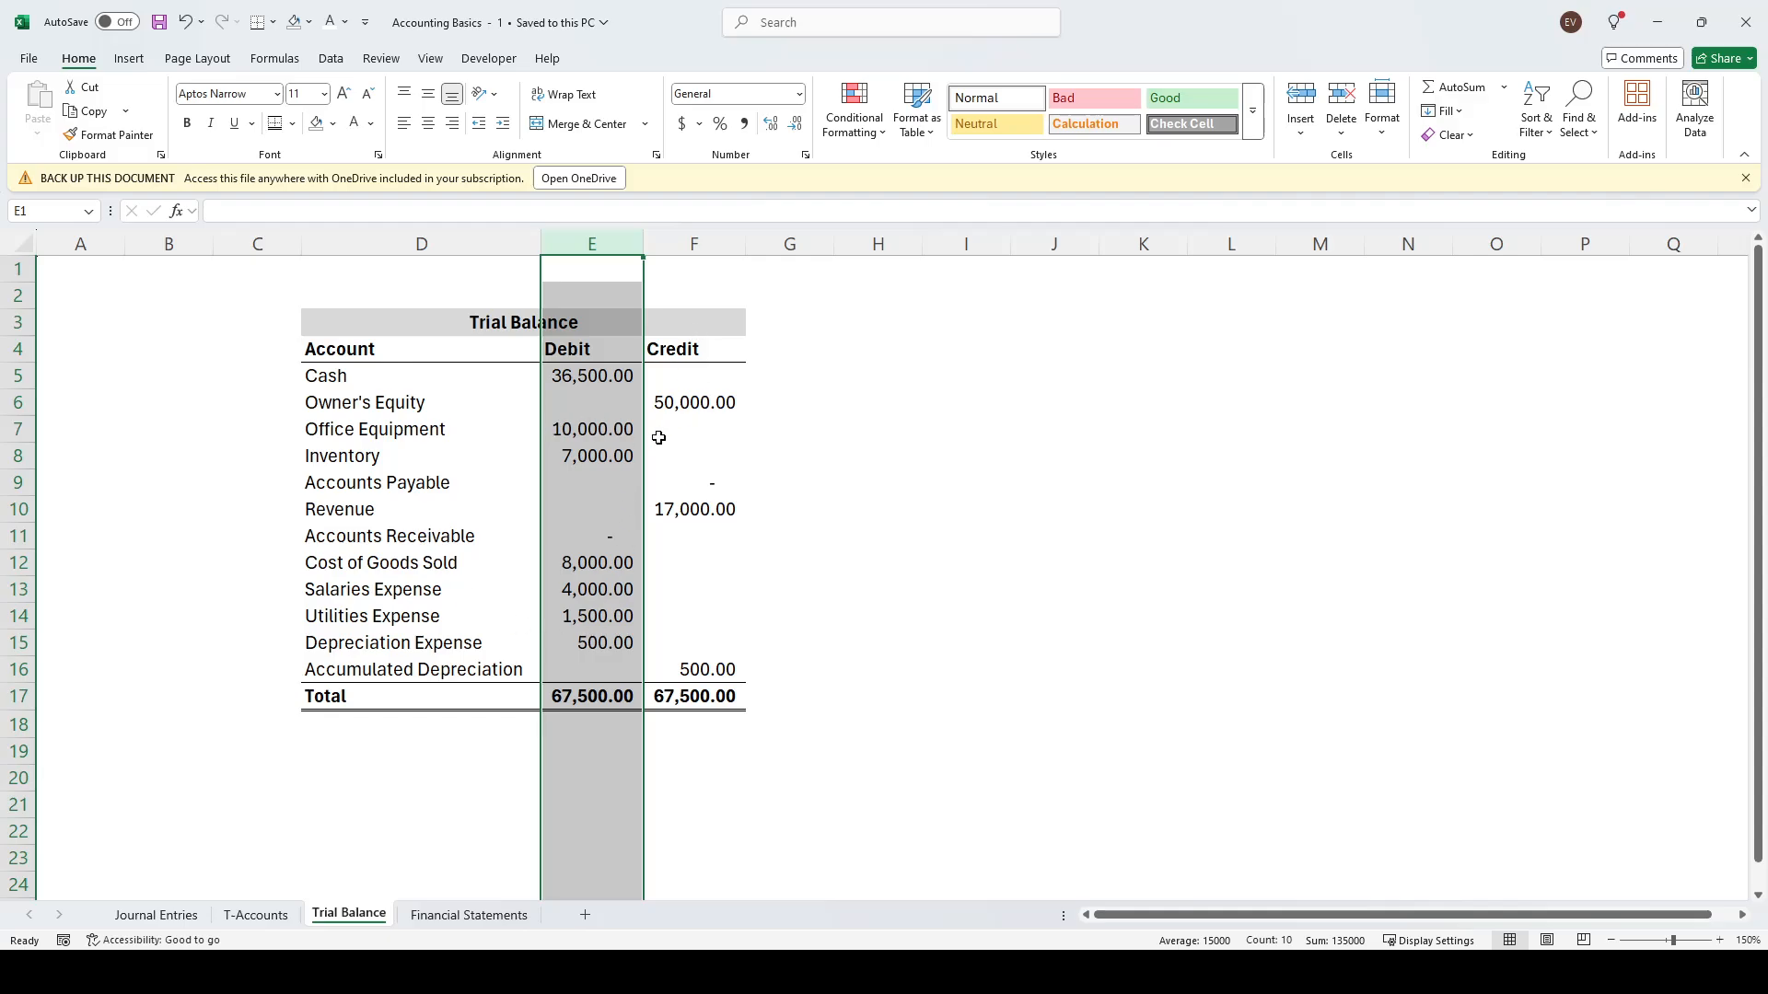
{"action": "left_click", "coordinate": [694, 244]}
Check the T-account references behind the trial balance amounts from Cash down to Inventory
{"action": "left_click", "coordinate": [584, 377]}
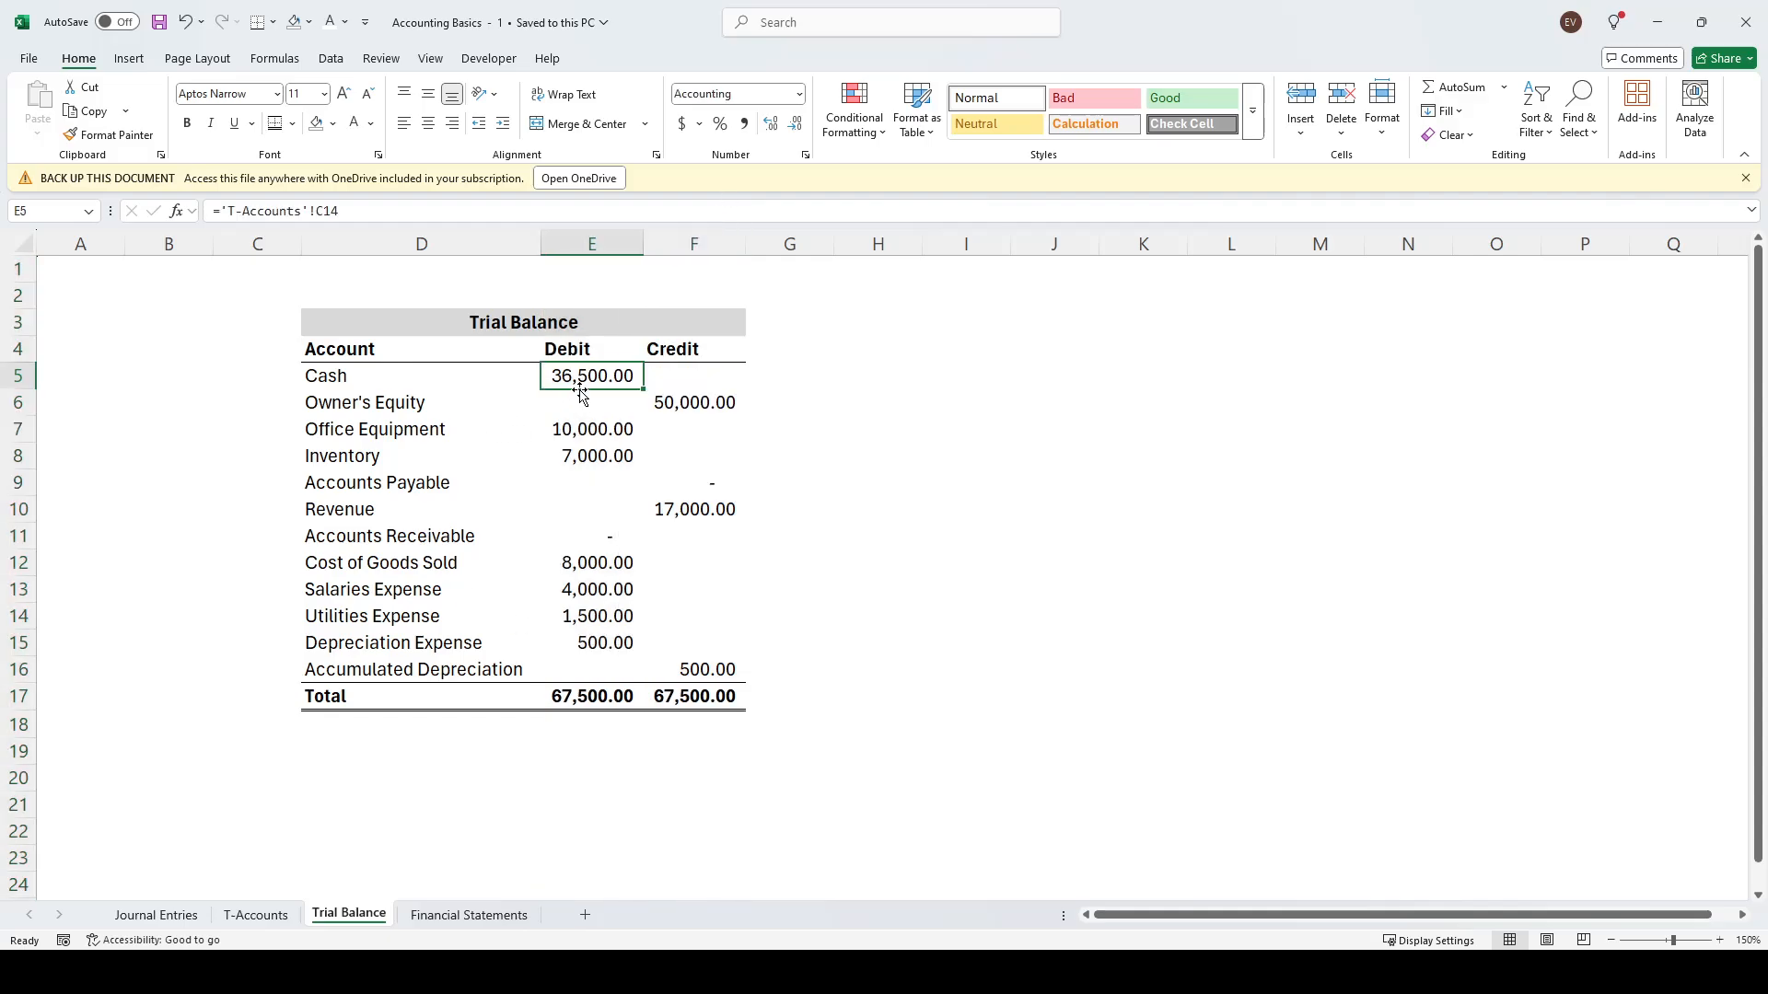
{"action": "left_click_drag", "start_coordinate": [396, 212], "coordinate": [211, 212]}
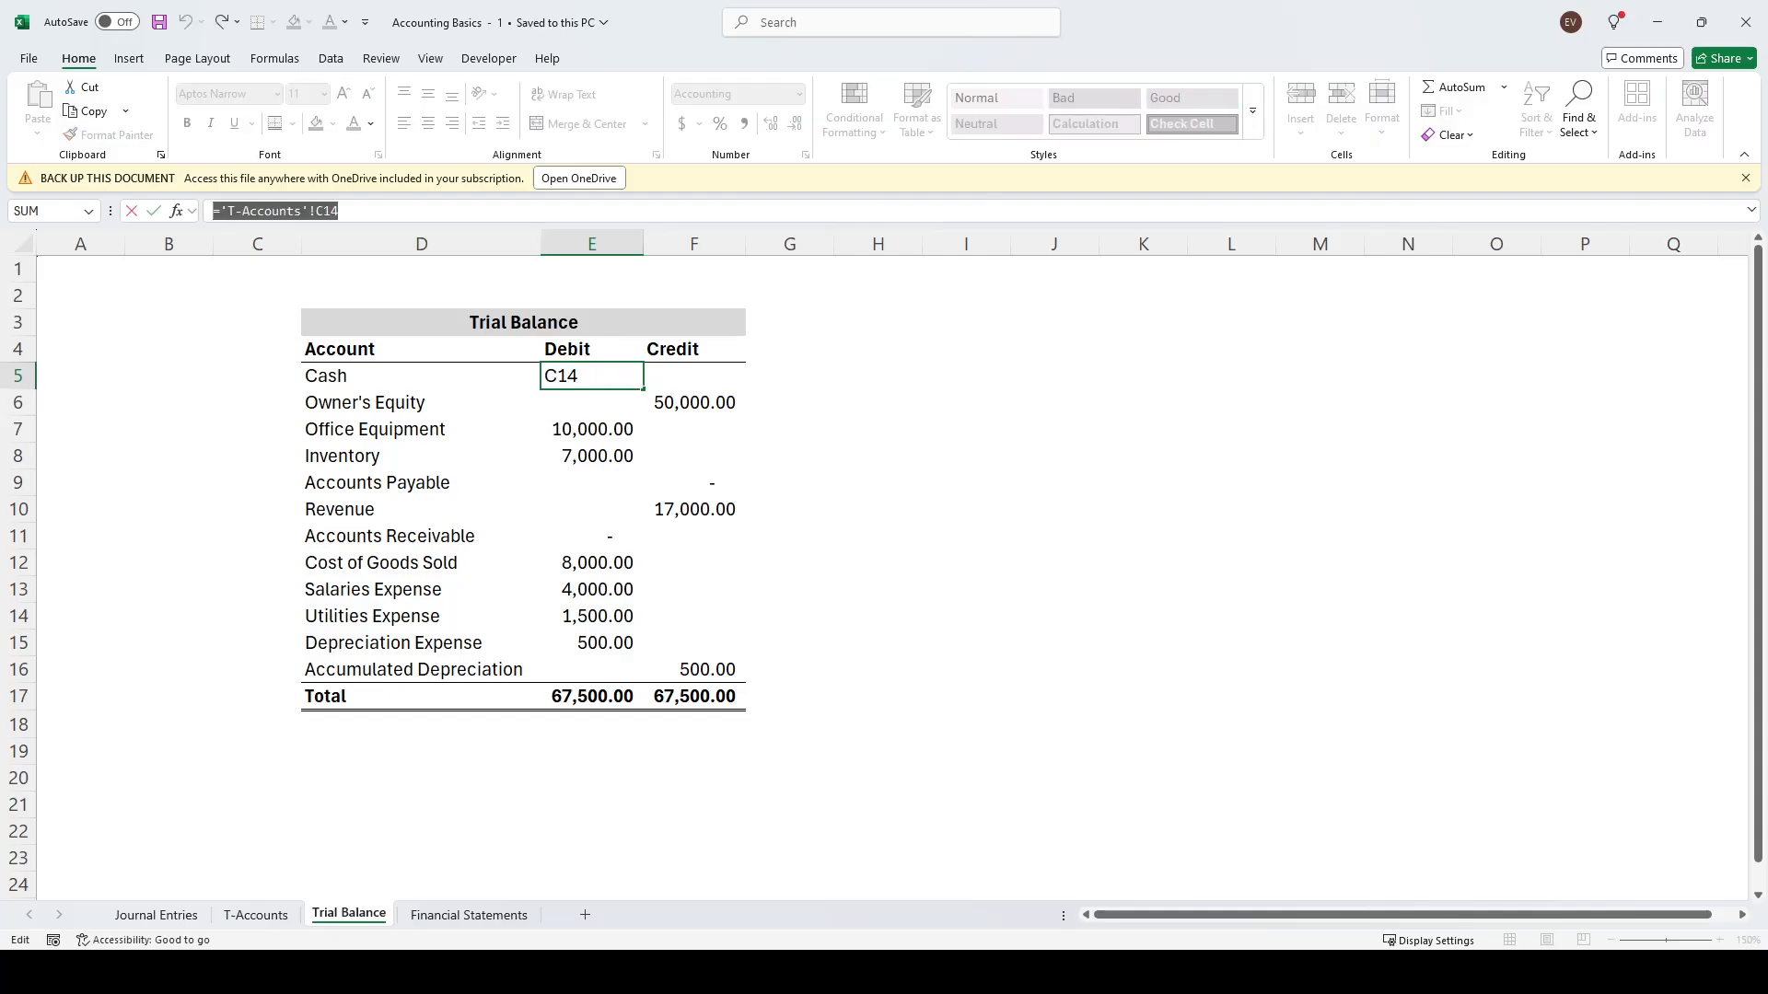
{"action": "key", "text": "Escape"}
{"action": "key", "text": "Right"}
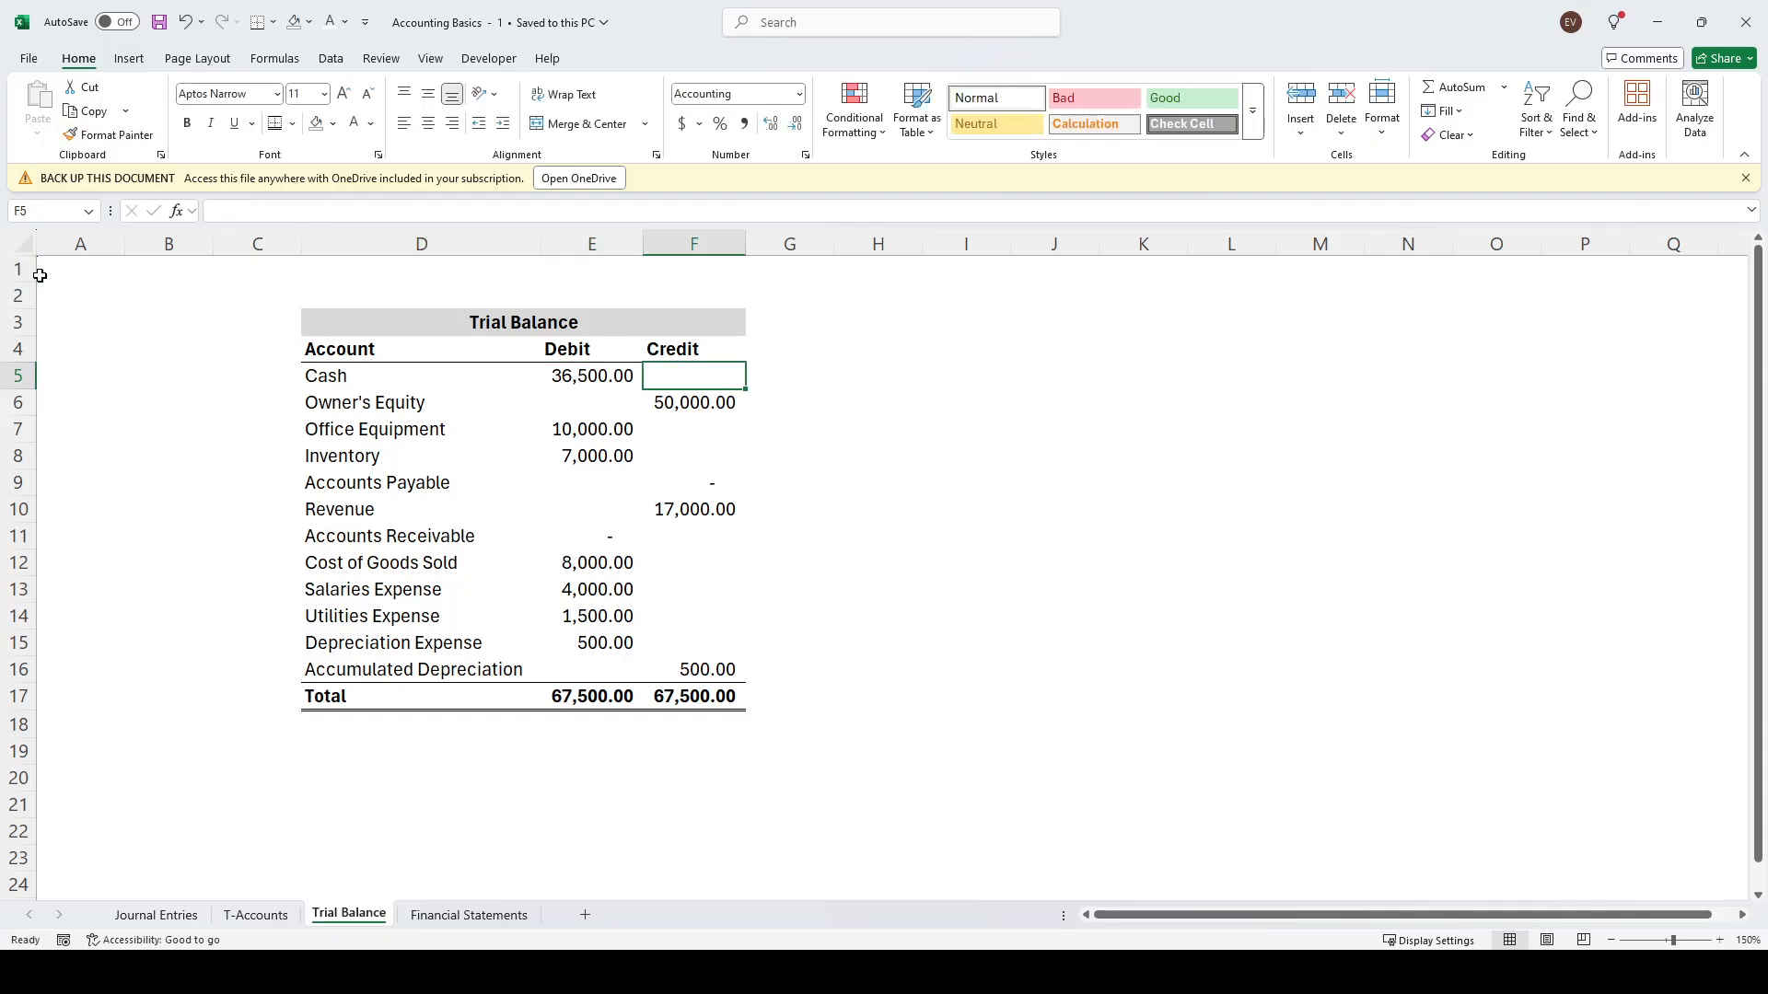
{"action": "key", "text": "Down"}
{"action": "key", "text": "Left"}
{"action": "key", "text": "Down"}
{"action": "key", "text": "Down"}
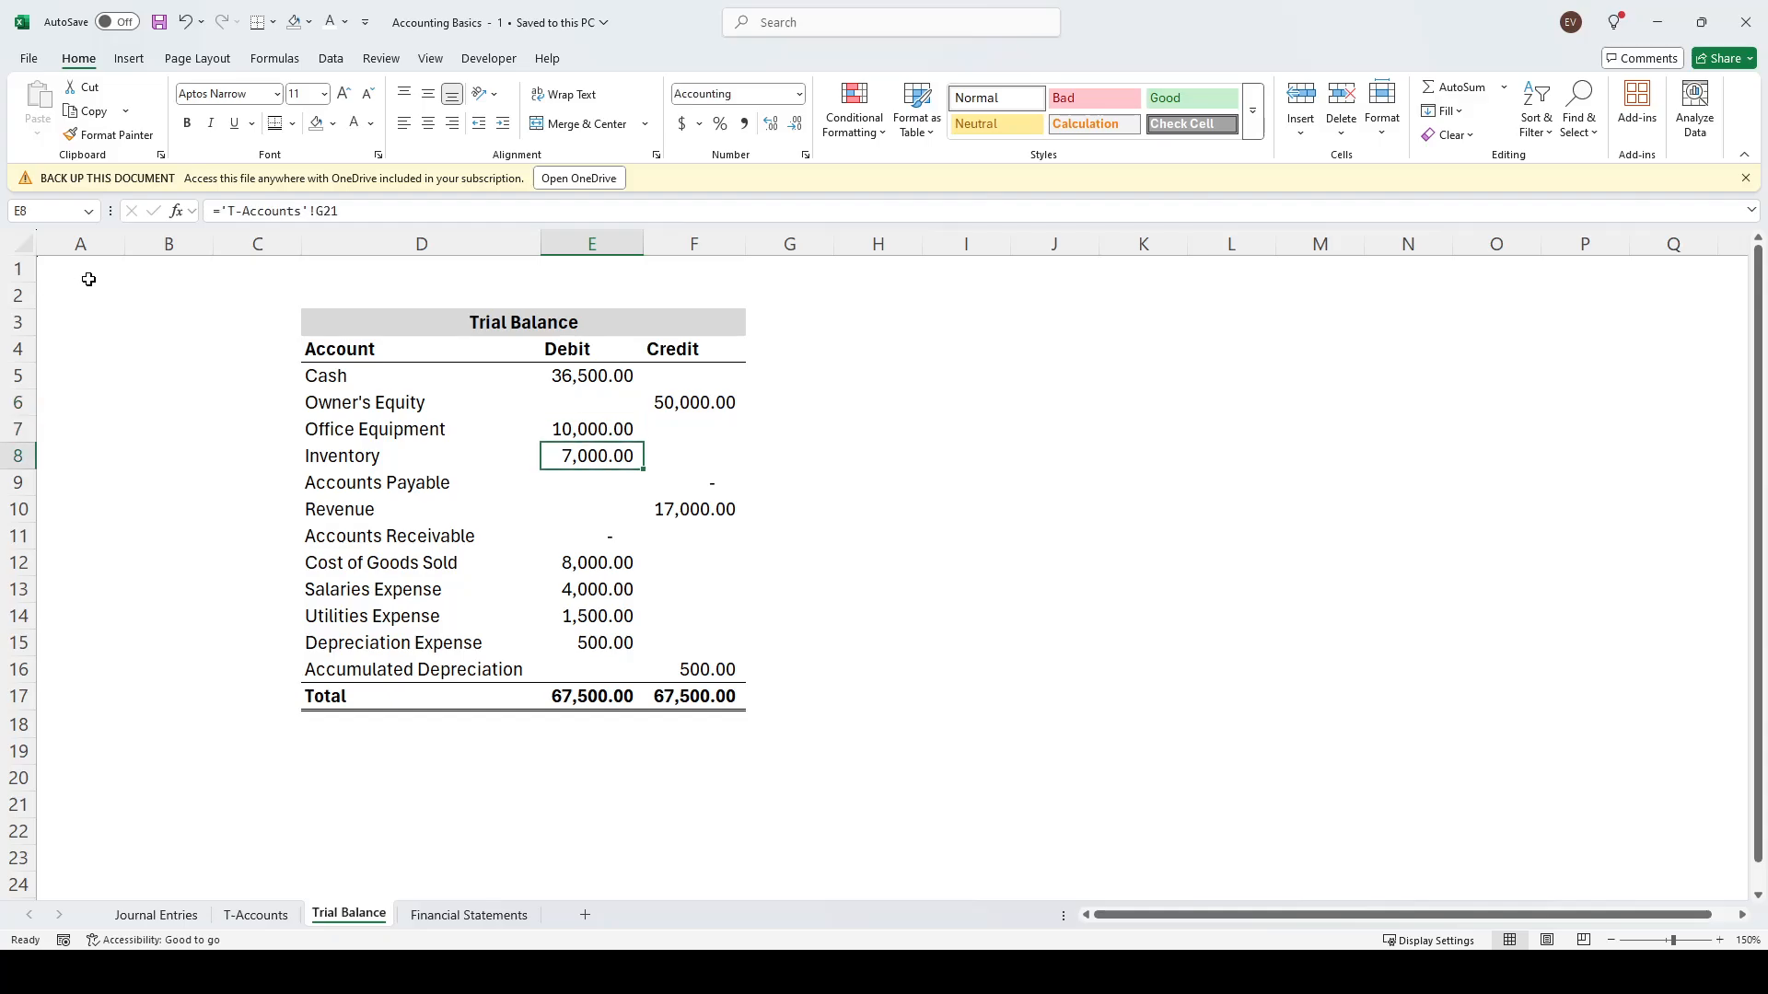
Trace the trial balance's Inventory amount to its T-account, fill that ending balance with yellow, and return to the Trial Balance sheet
{"action": "key", "text": "ctrl+bracketleft"}
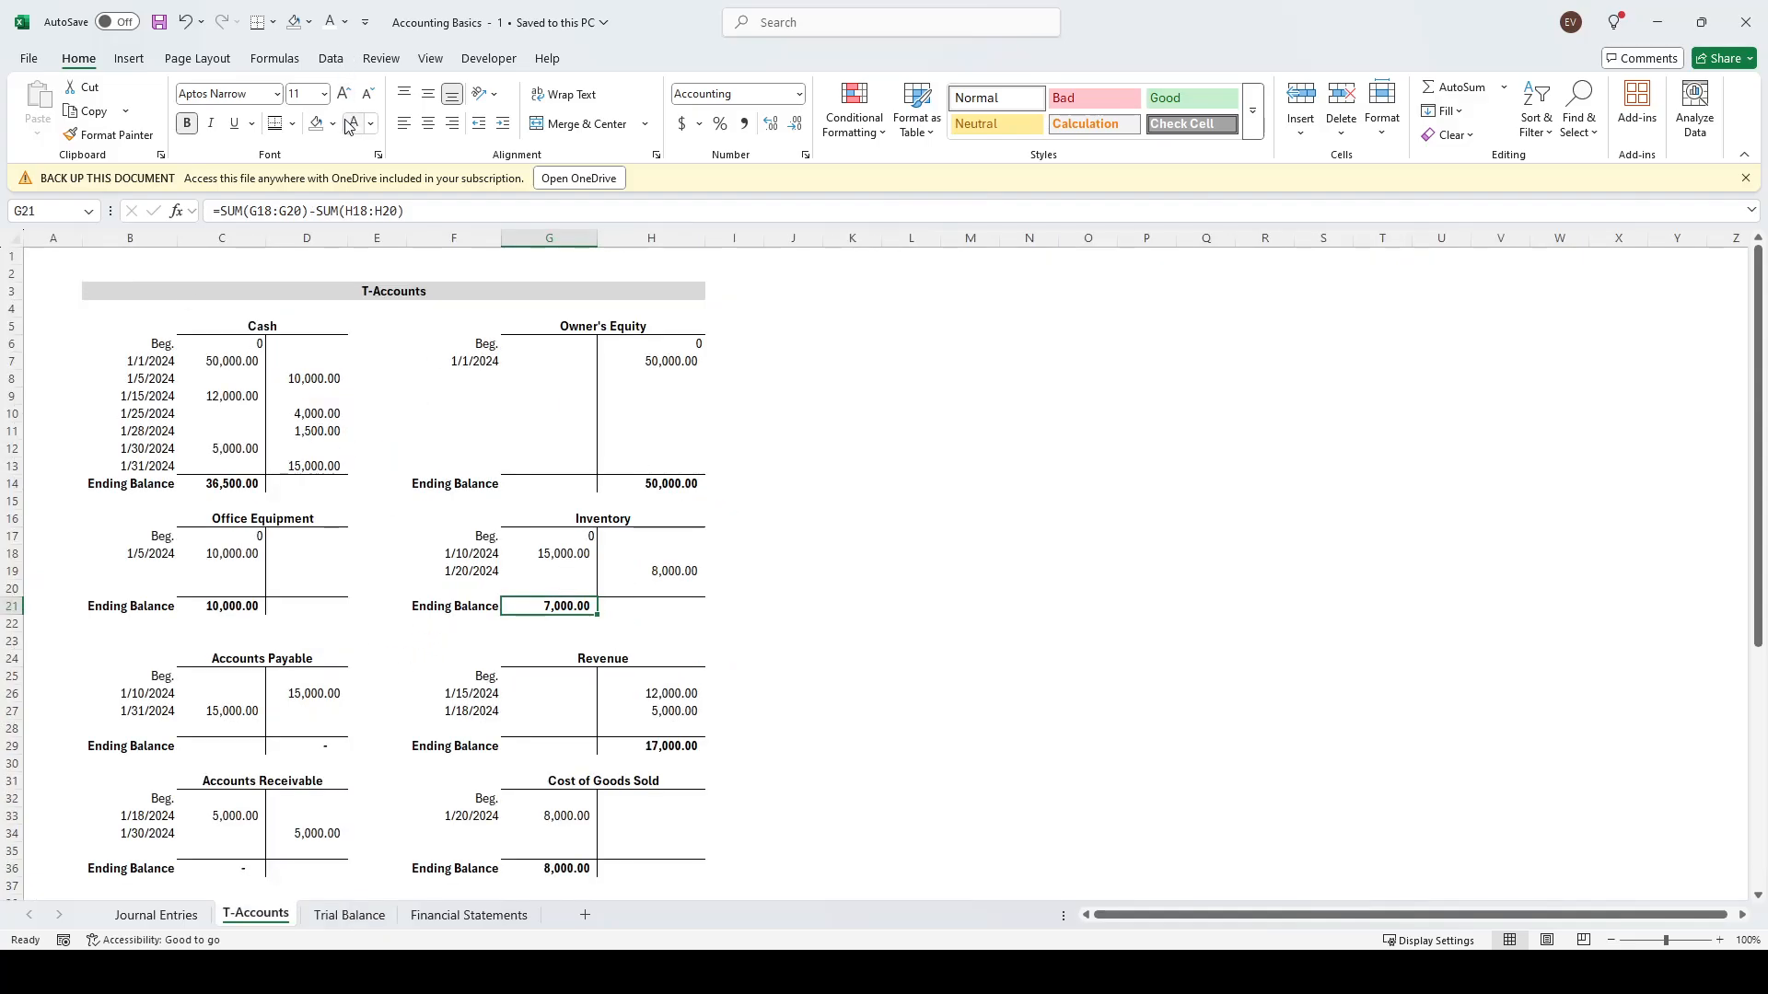
{"action": "left_click", "coordinate": [898, 534]}
{"action": "key", "text": "ctrl+Page_Down"}
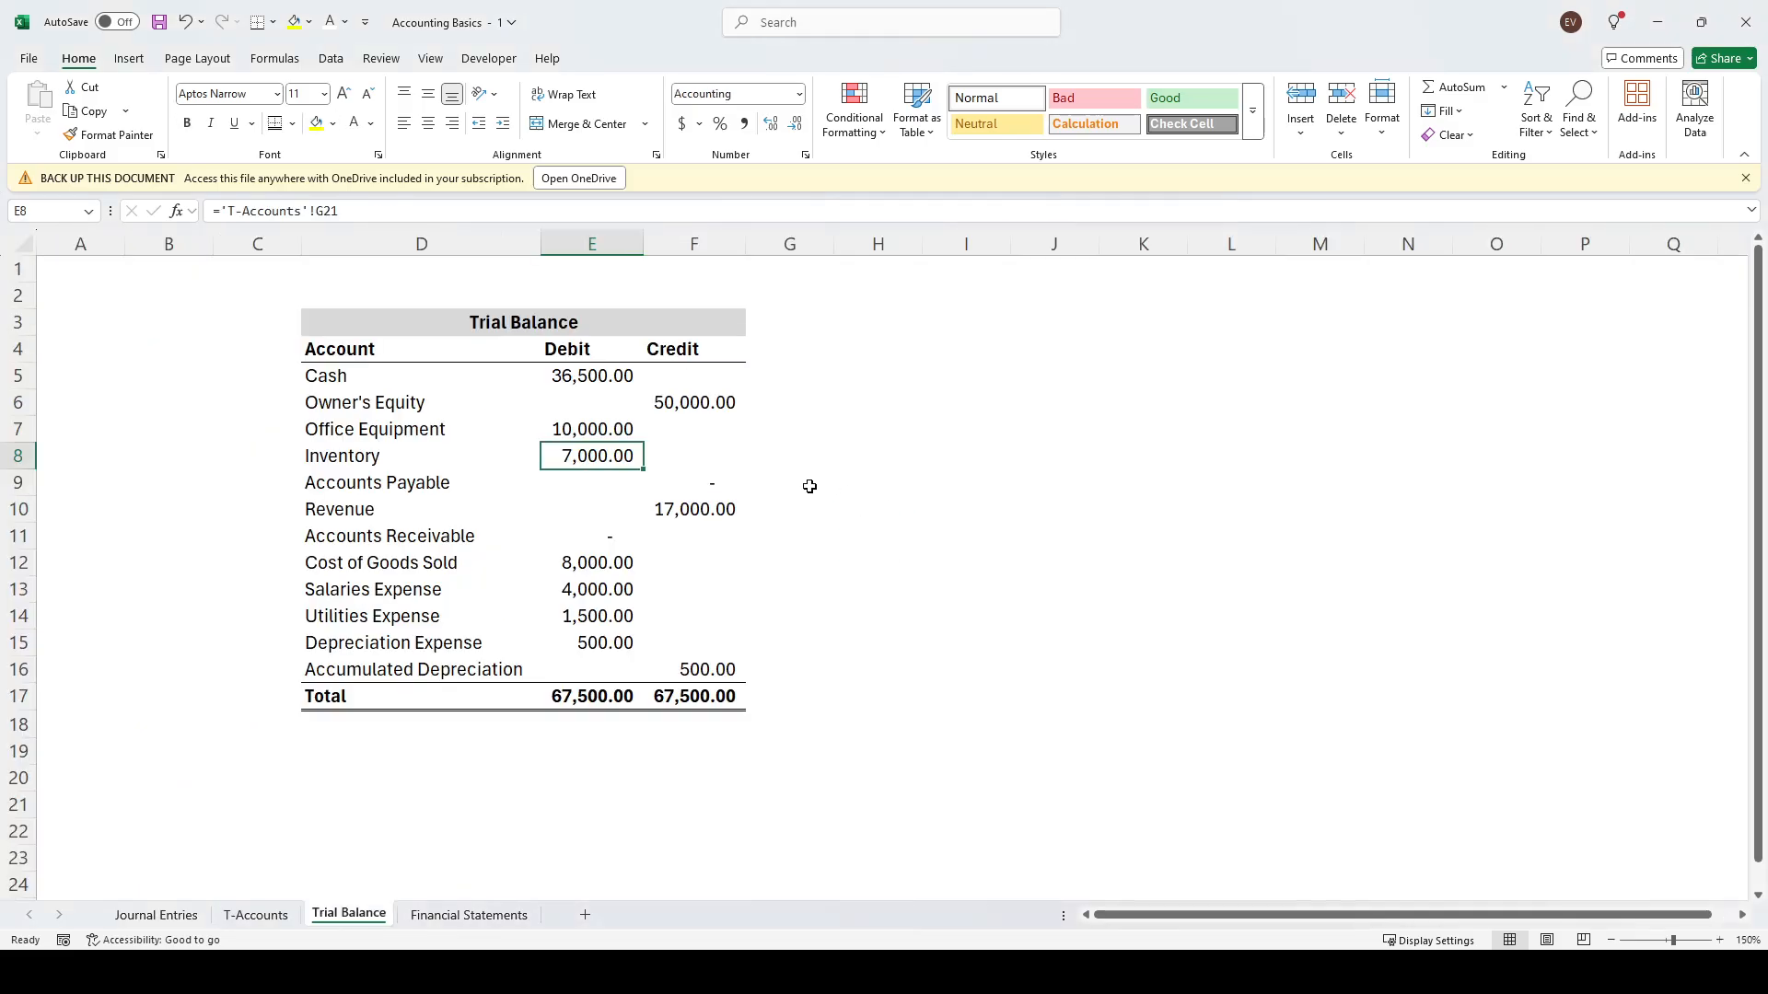
{"action": "left_click", "coordinate": [1057, 483]}
Trace the trial balance's Revenue amount to its T-account and fill that ending balance with yellow
{"action": "left_click", "coordinate": [724, 516]}
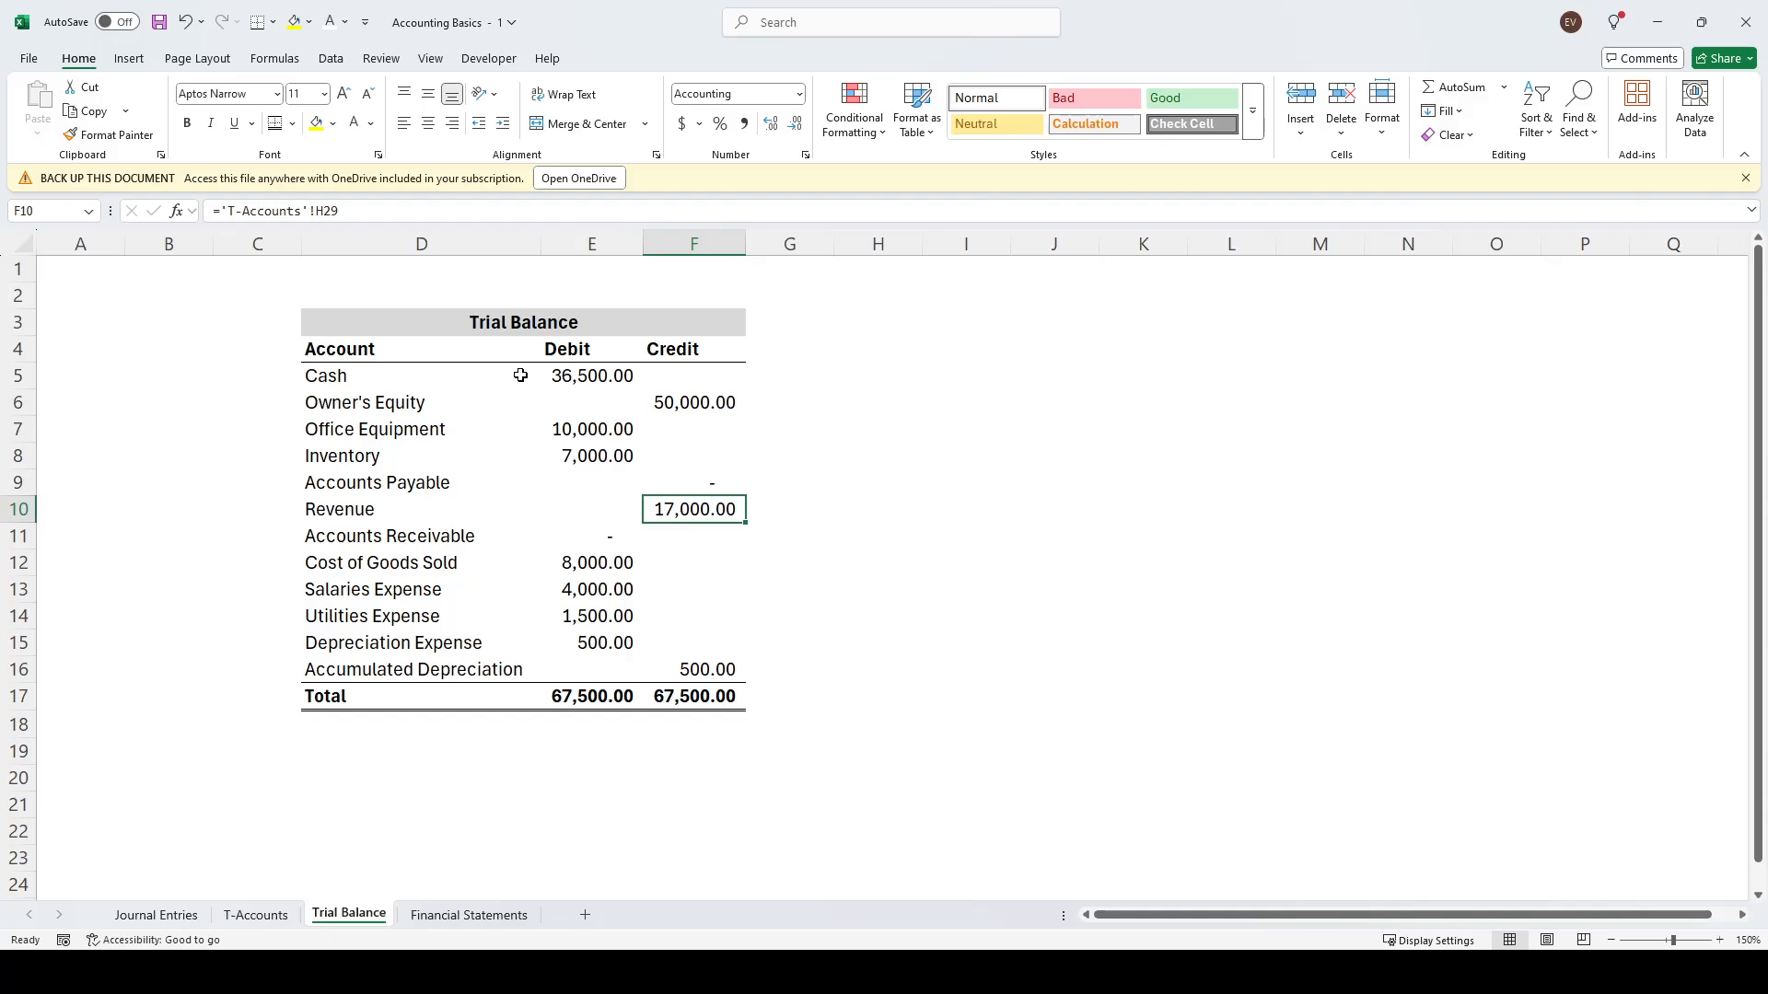
{"action": "key", "text": "ctrl+bracketleft"}
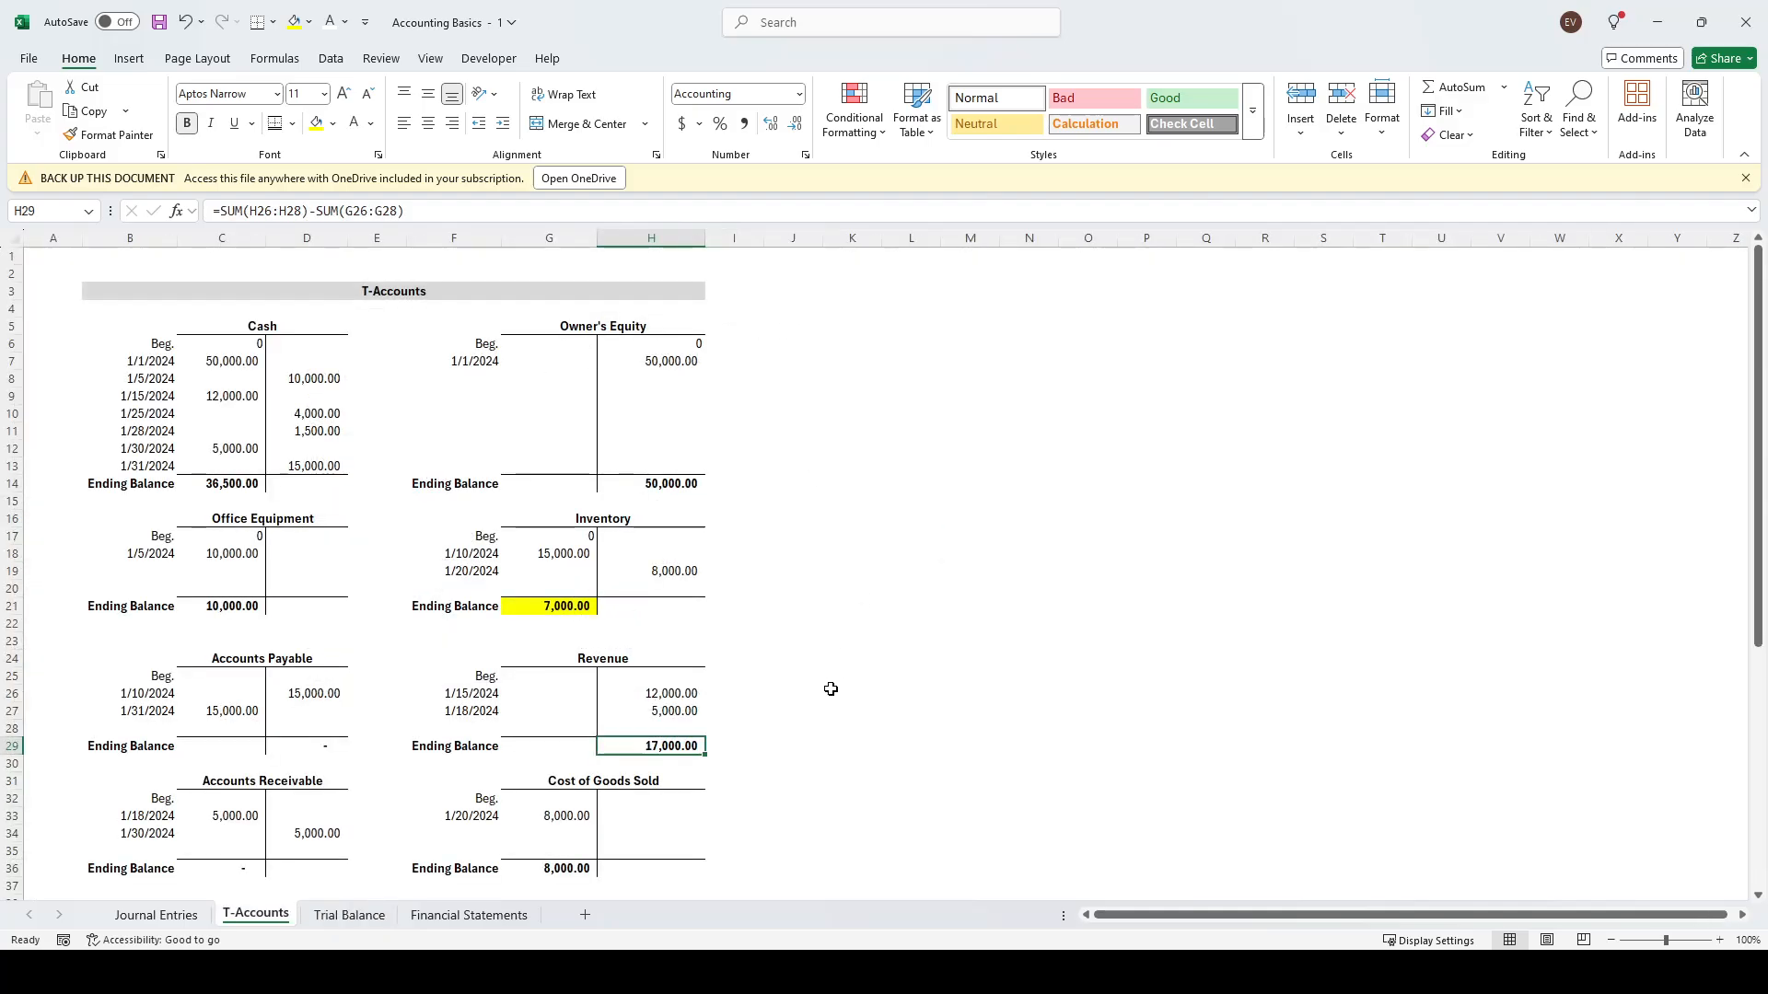
{"action": "scroll", "coordinate": [824, 658], "scroll_direction": "down", "scroll_amount": 1}
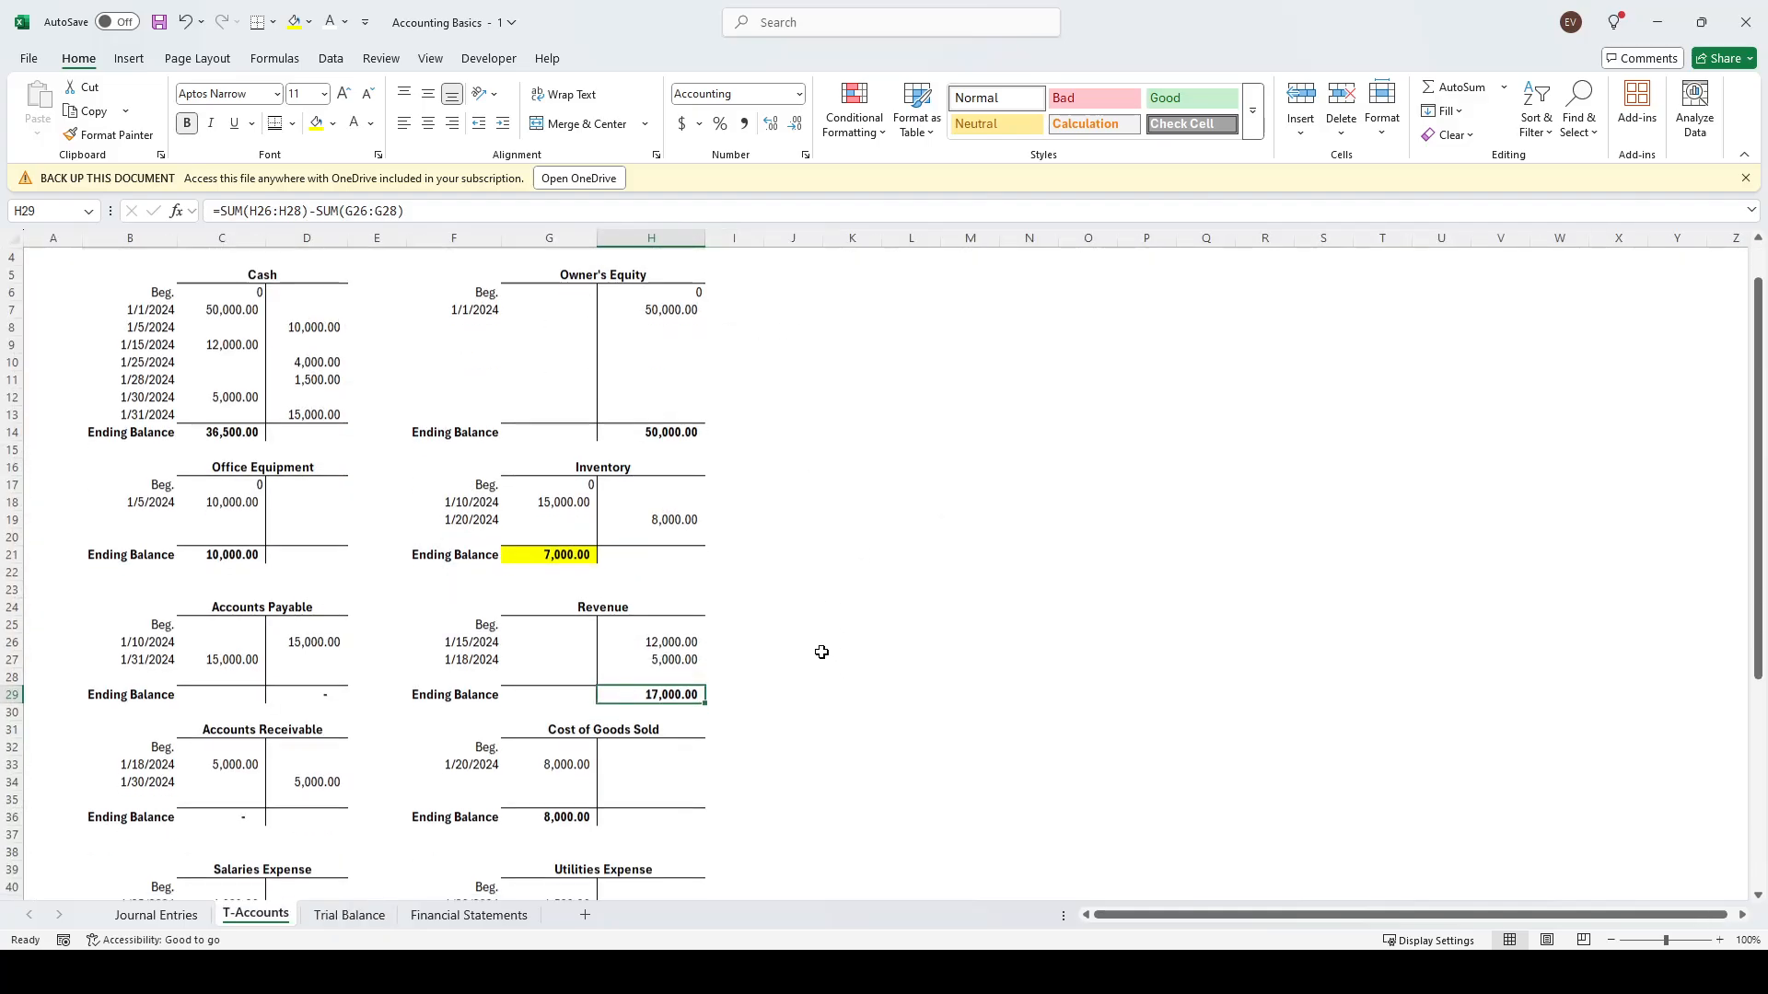
{"action": "left_click", "coordinate": [316, 123]}
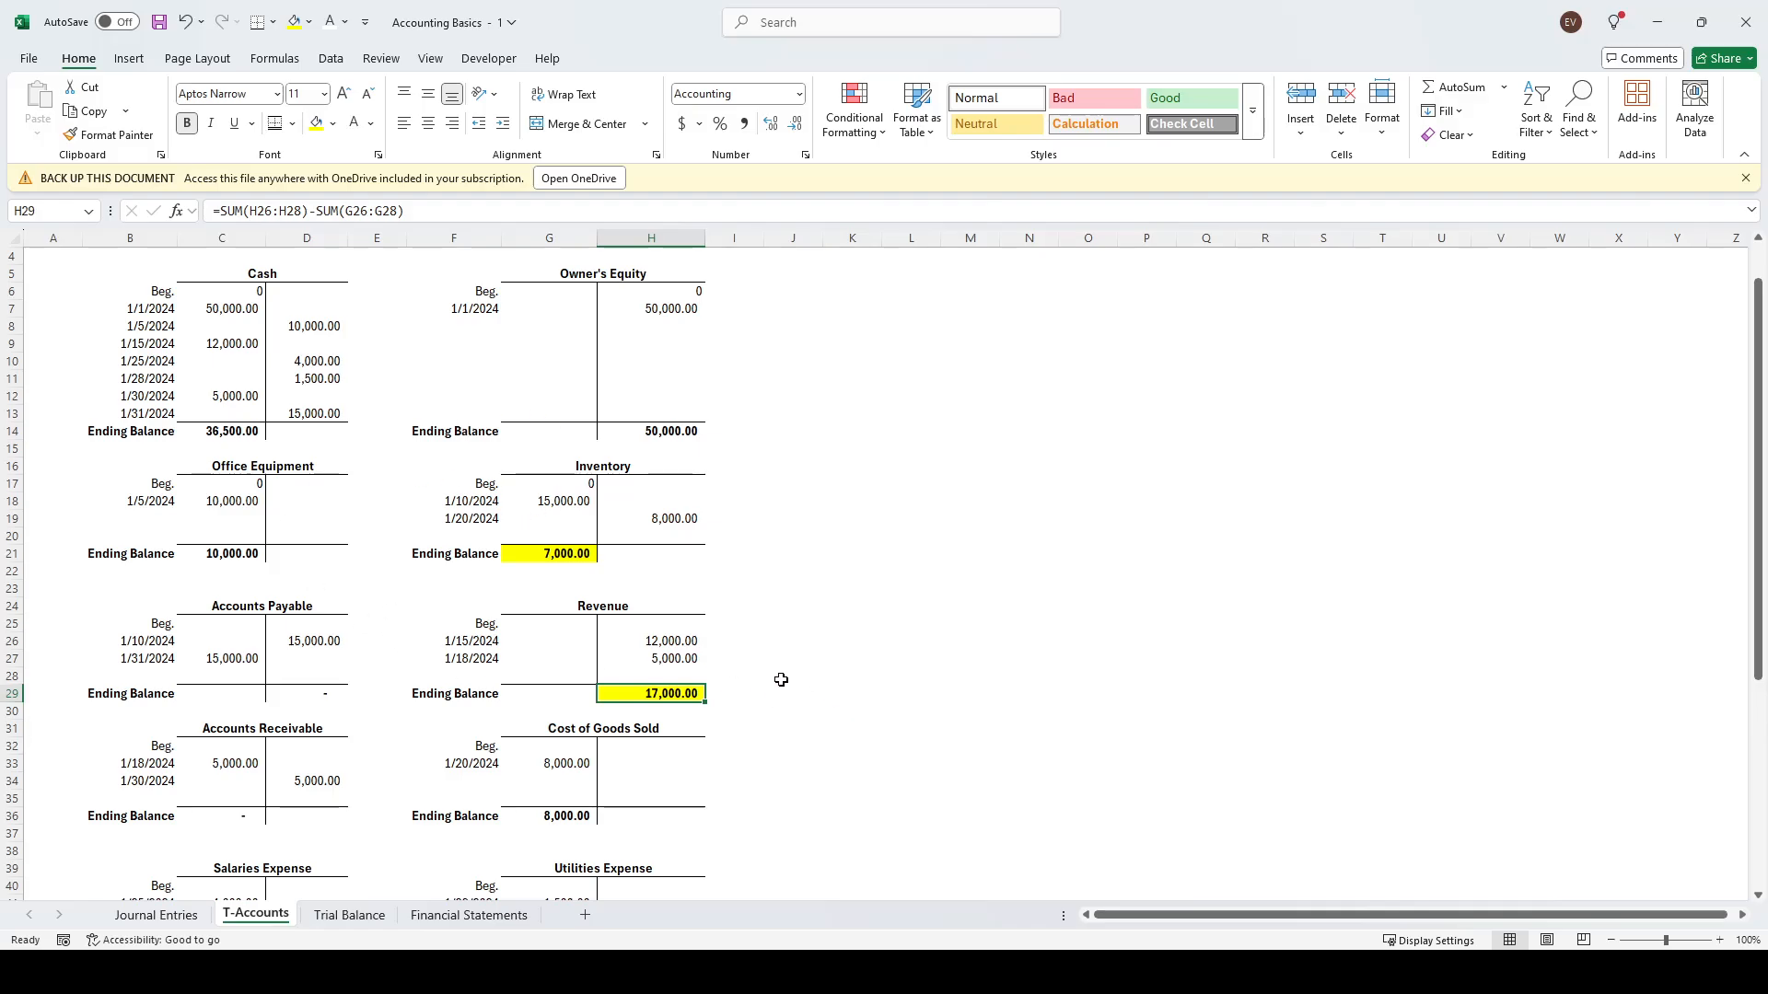
{"action": "left_click", "coordinate": [336, 538]}
Trace the 1/25/2024 credit in the Cash T-account back to its source journal entry
{"action": "scroll", "coordinate": [359, 533], "scroll_direction": "up", "scroll_amount": 1}
{"action": "scroll", "coordinate": [359, 533], "scroll_direction": "up", "scroll_amount": 1}
{"action": "left_click", "coordinate": [373, 419]}
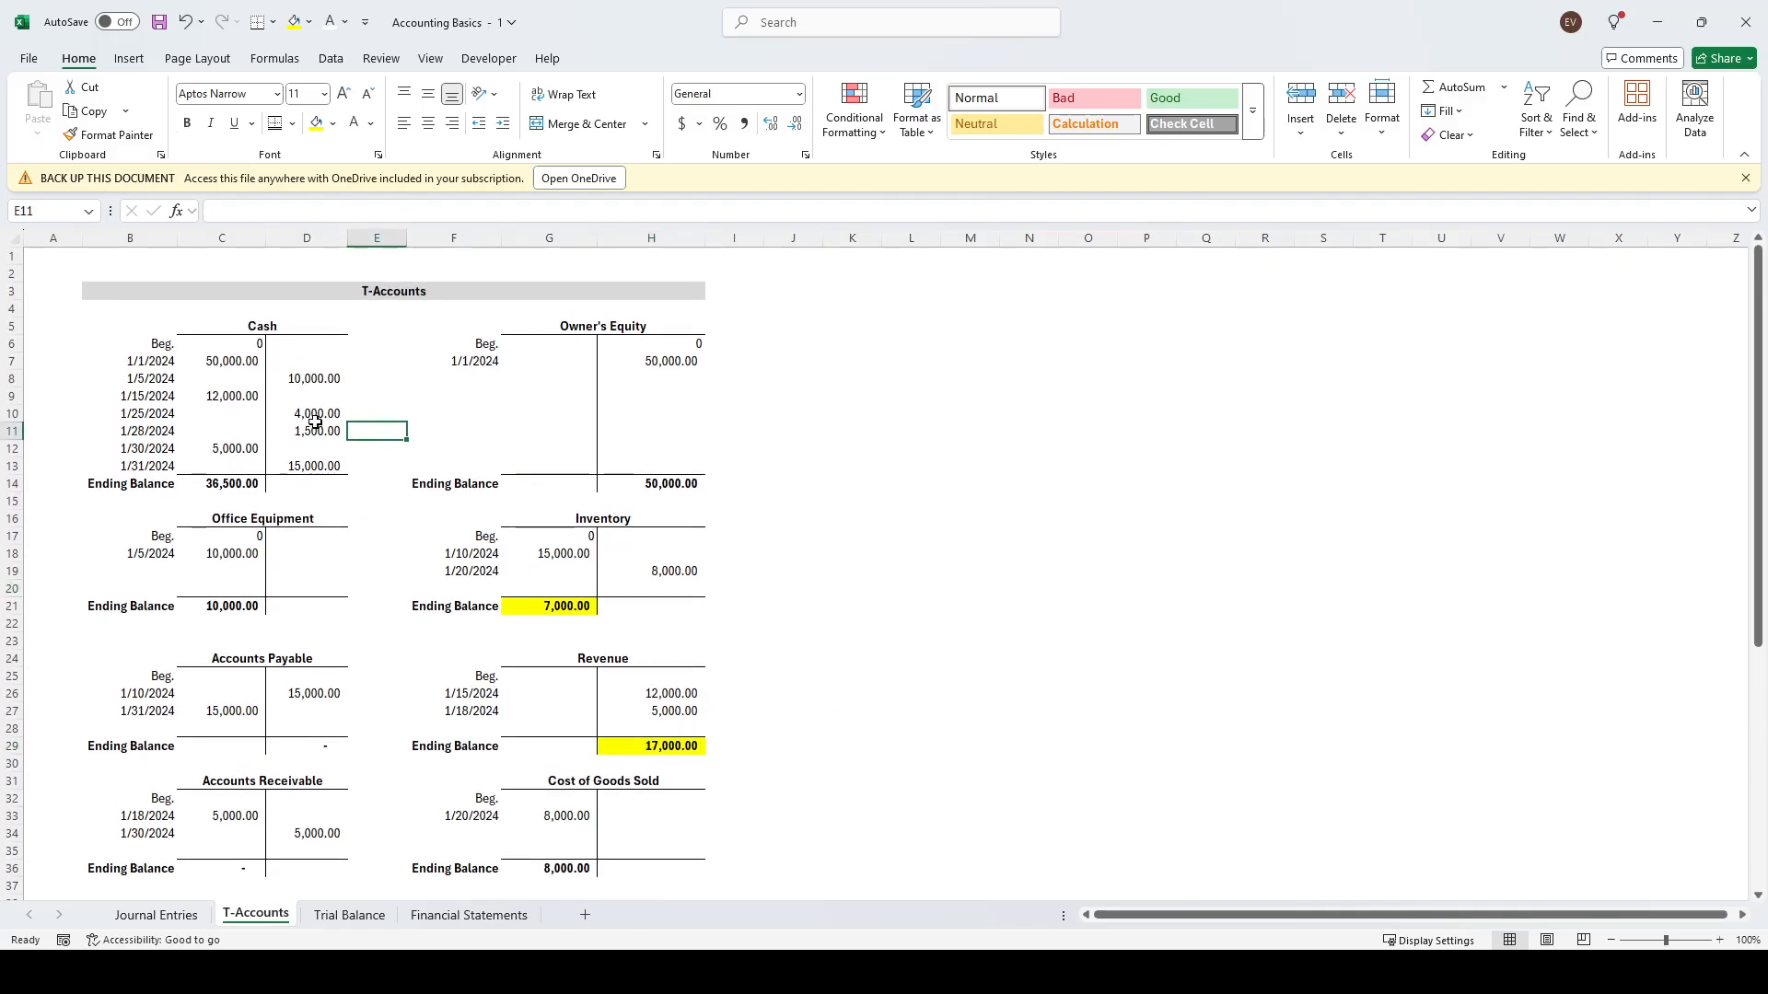
{"action": "left_click", "coordinate": [313, 414]}
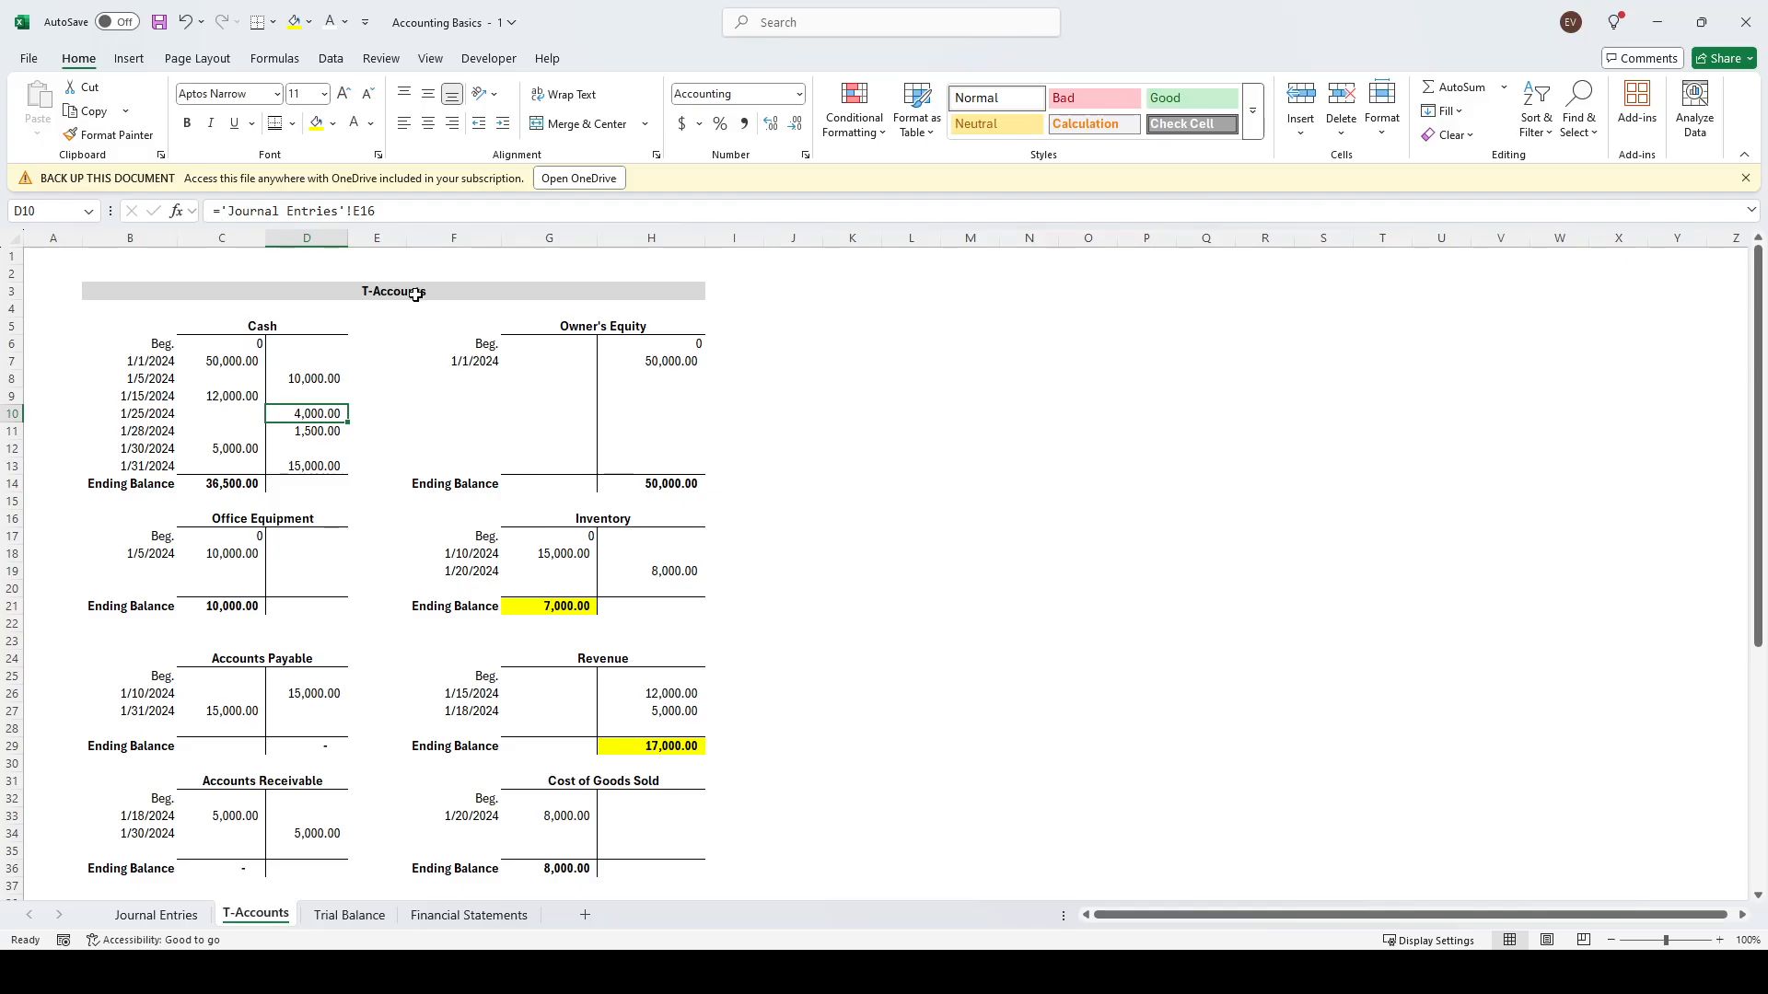
{"action": "key", "text": "ctrl+bracketleft"}
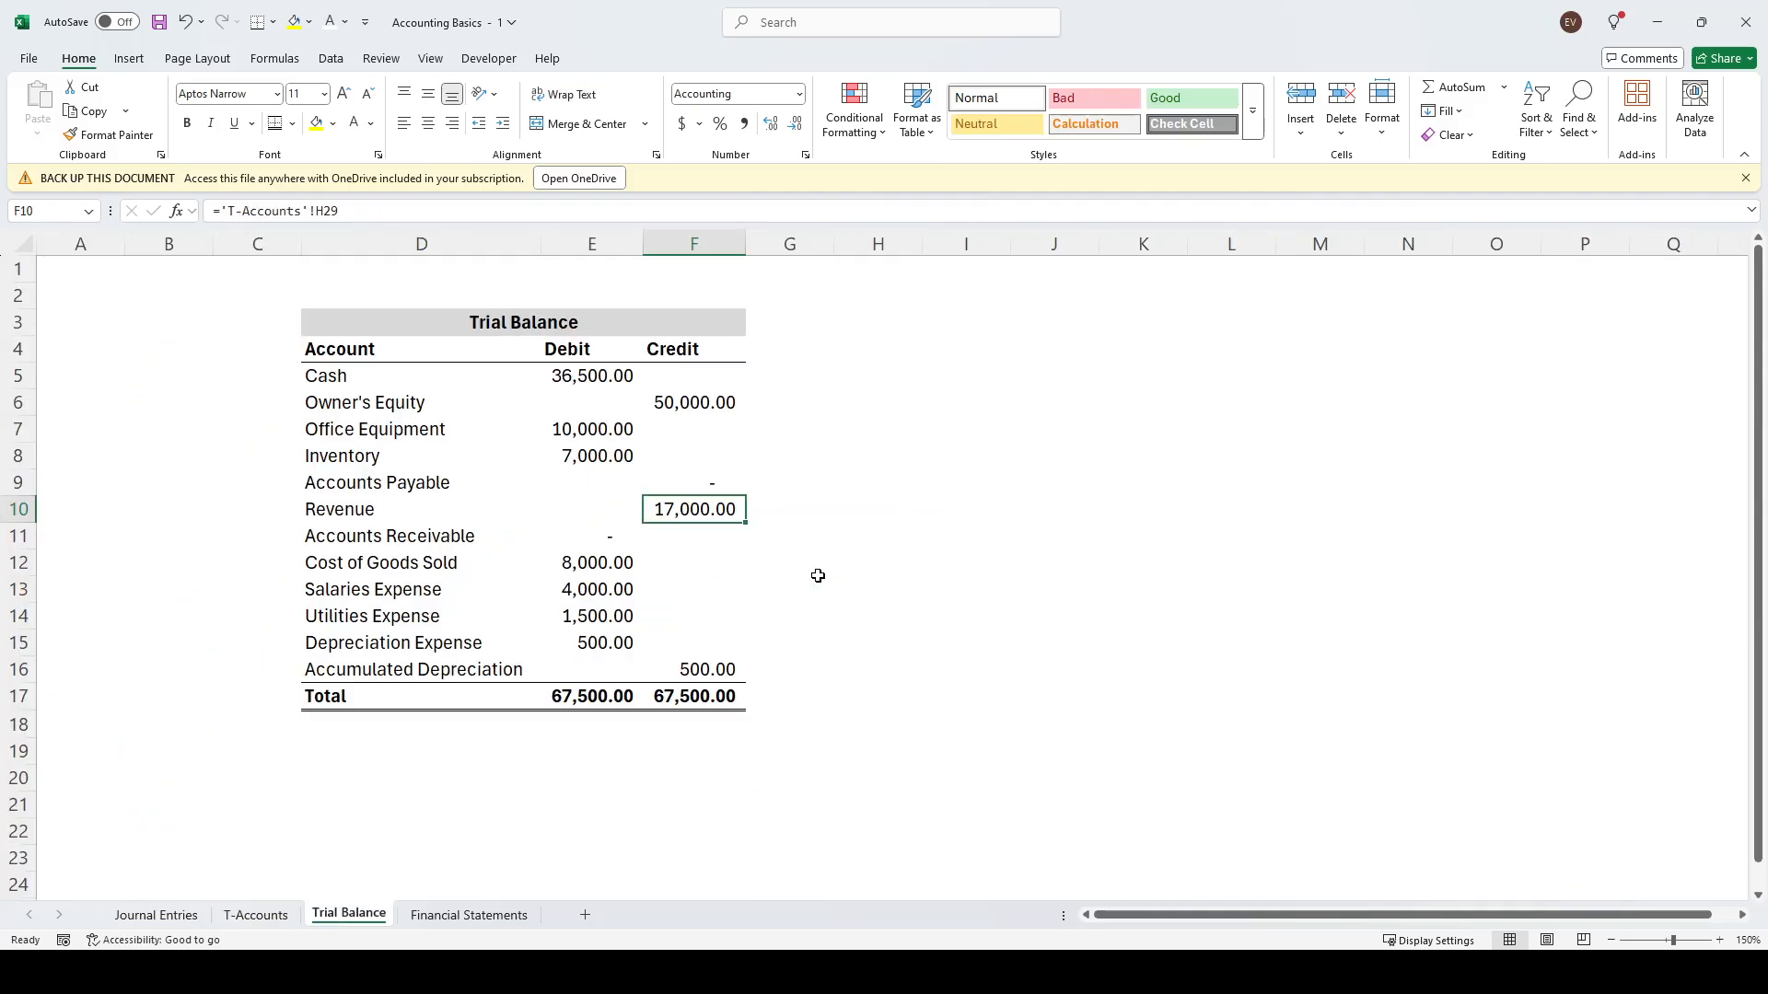
Compare the Debit and Credit columns on the Trial Balance sheet
{"action": "left_click_drag", "start_coordinate": [1044, 439], "coordinate": [1044, 446]}
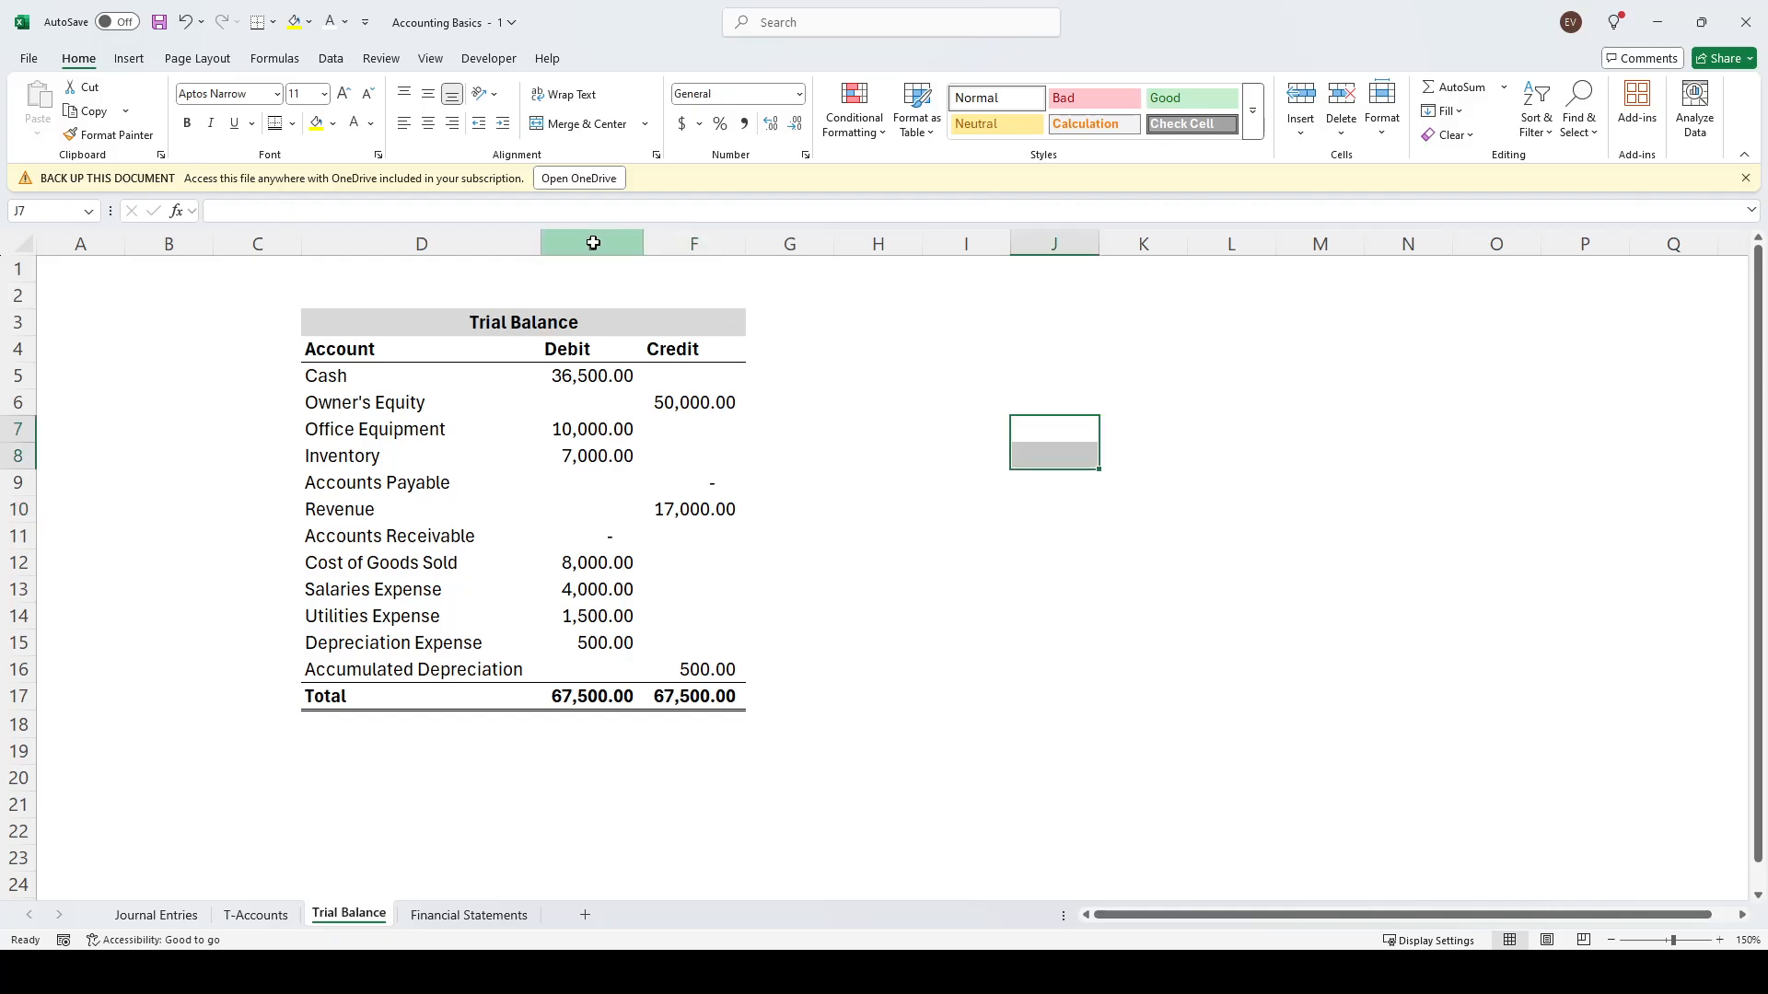
{"action": "left_click_drag", "start_coordinate": [592, 244], "coordinate": [693, 247]}
{"action": "left_click", "coordinate": [1168, 480]}
Open the Financial Statements sheet and examine the Income Statement from its heading
{"action": "left_click", "coordinate": [967, 495]}
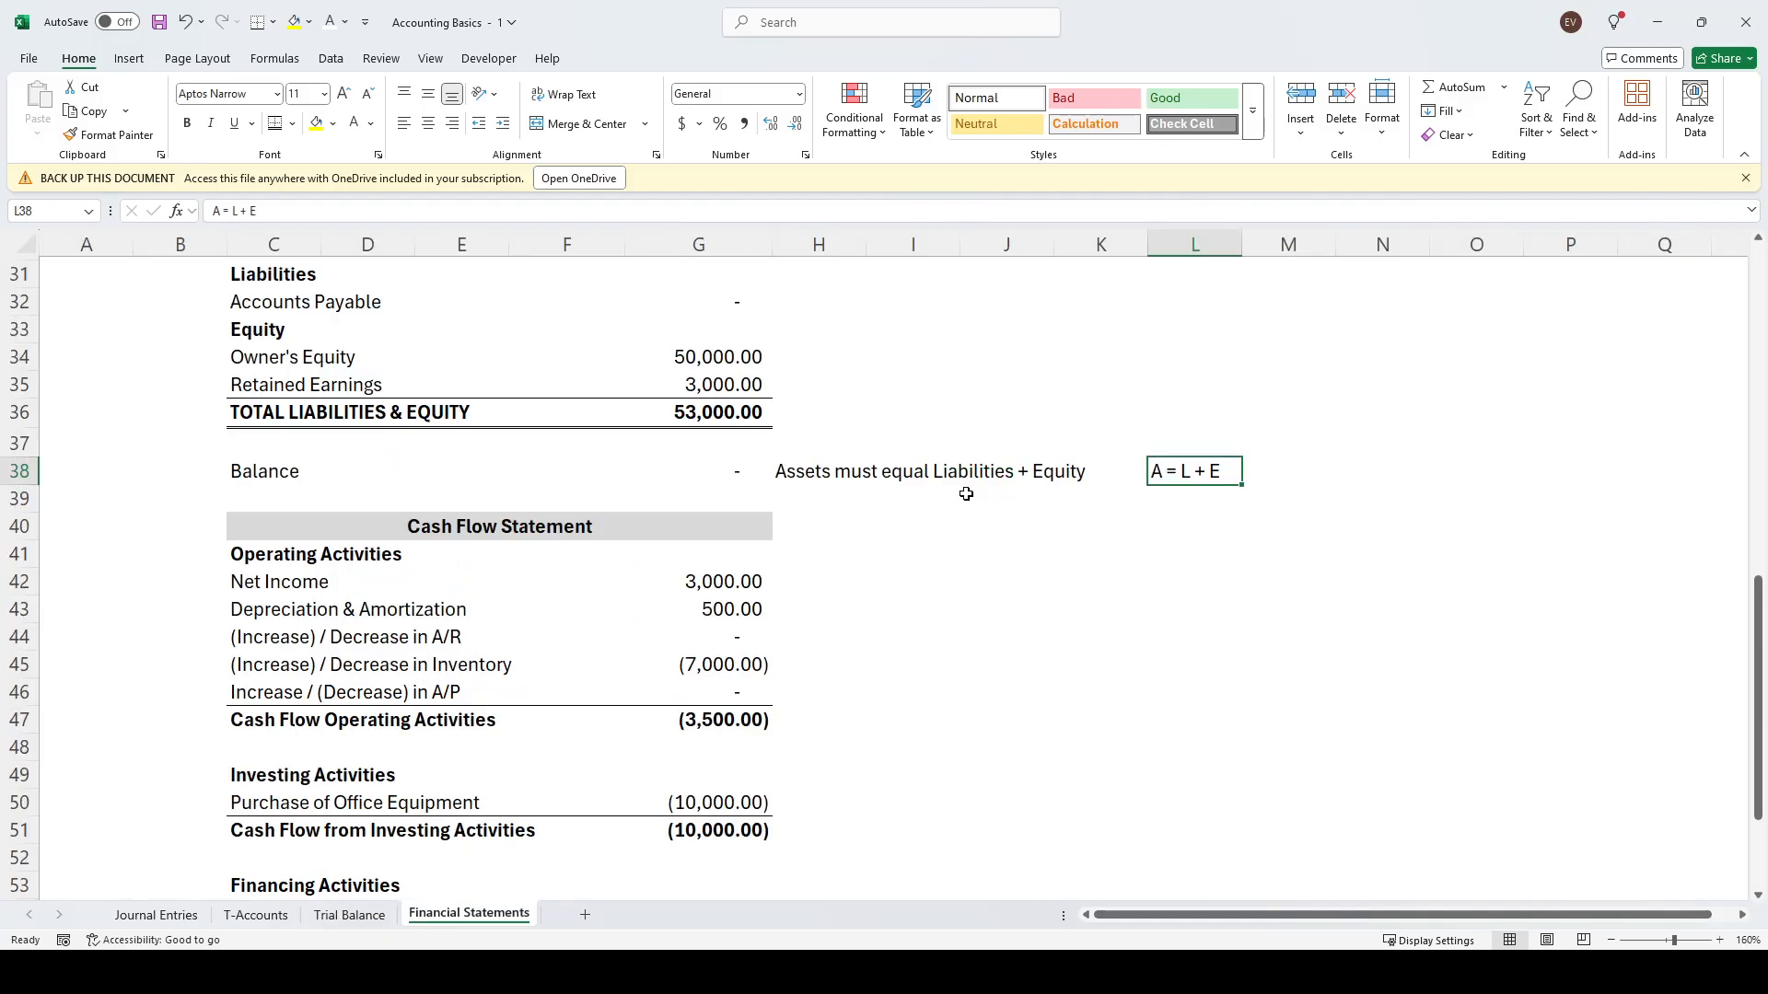
{"action": "scroll", "coordinate": [966, 494], "scroll_direction": "up", "scroll_amount": 10}
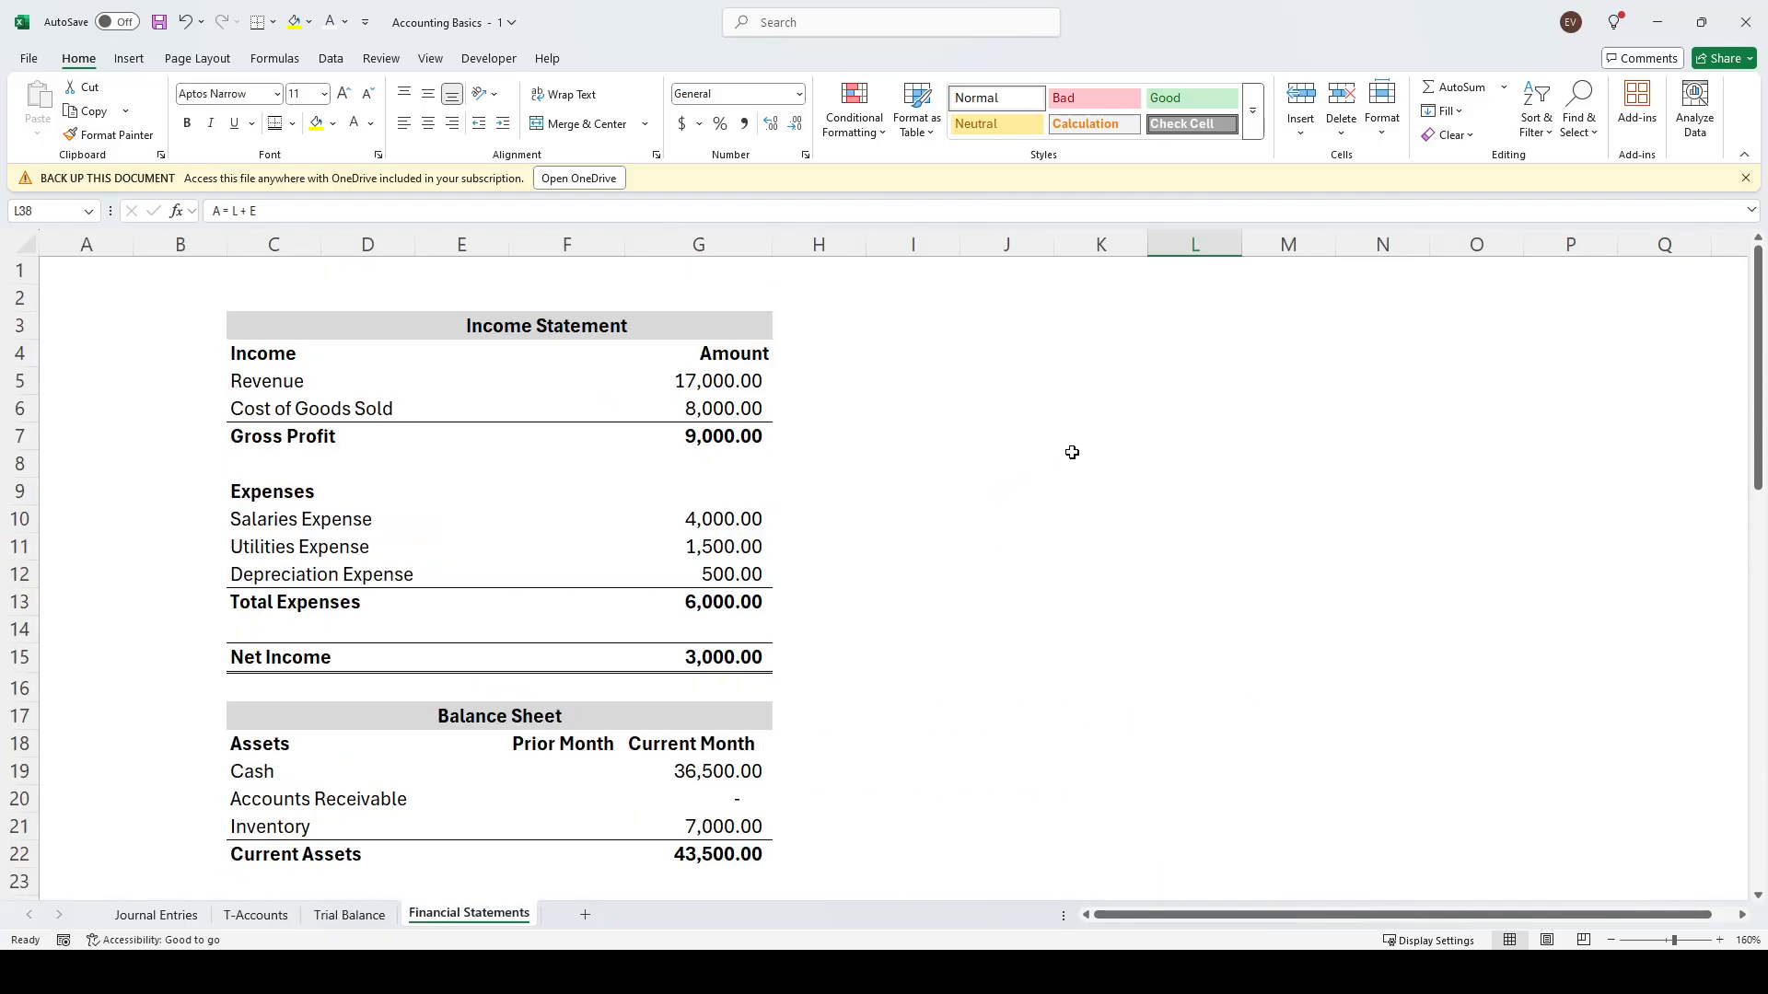
{"action": "left_click", "coordinate": [1117, 442]}
{"action": "left_click", "coordinate": [1195, 383]}
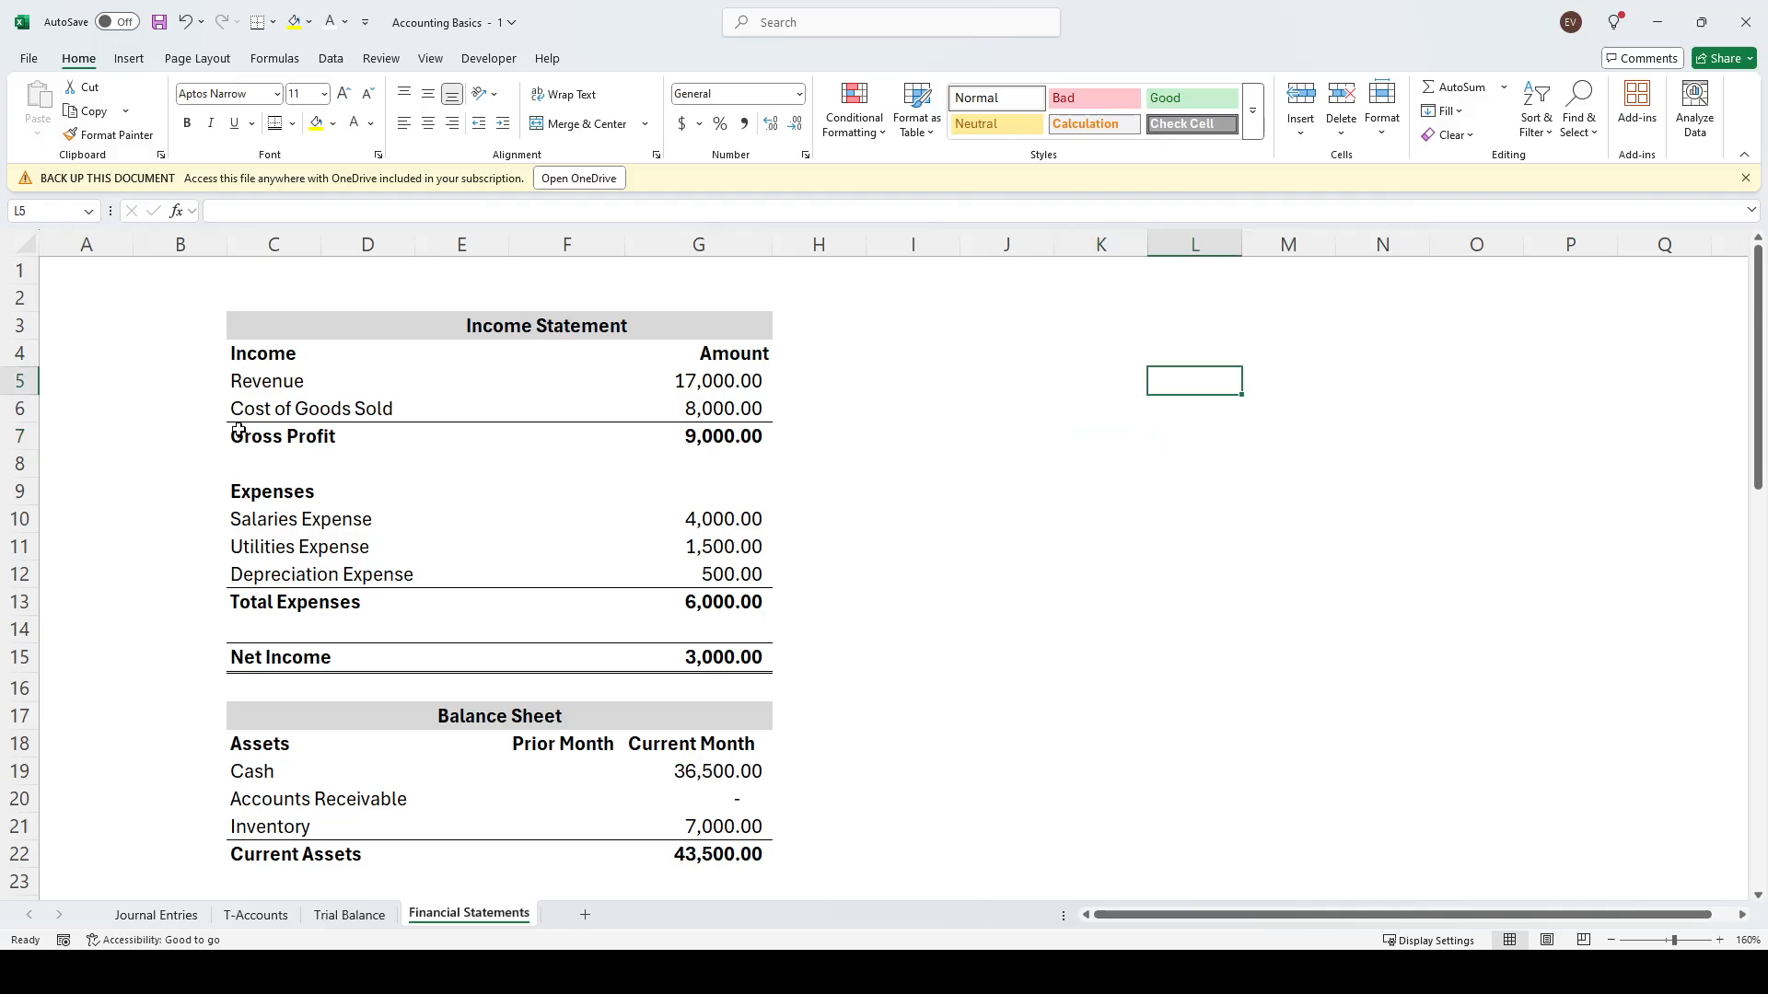
{"action": "left_click", "coordinate": [395, 327]}
{"action": "left_click", "coordinate": [1069, 363]}
Check the trial balance references behind the Income Statement's Revenue and Cost of Goods Sold amounts
{"action": "left_click", "coordinate": [267, 377]}
{"action": "left_click", "coordinate": [728, 378]}
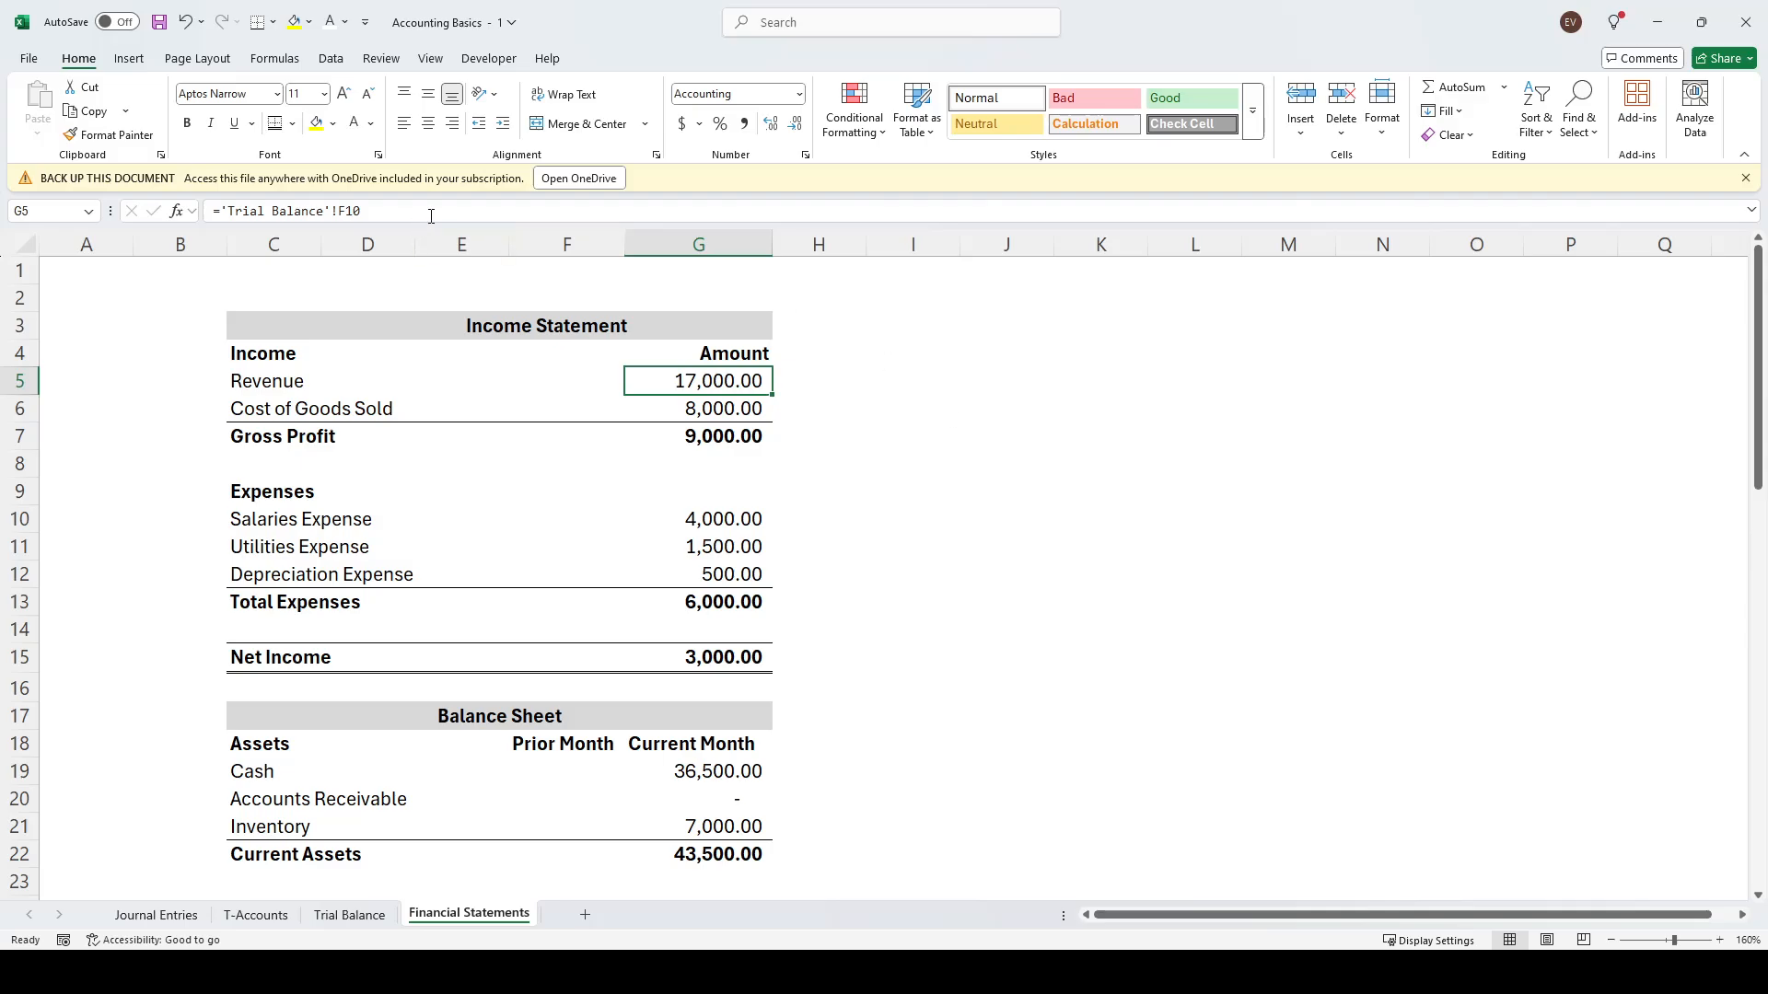
{"action": "left_click_drag", "start_coordinate": [430, 212], "coordinate": [211, 212]}
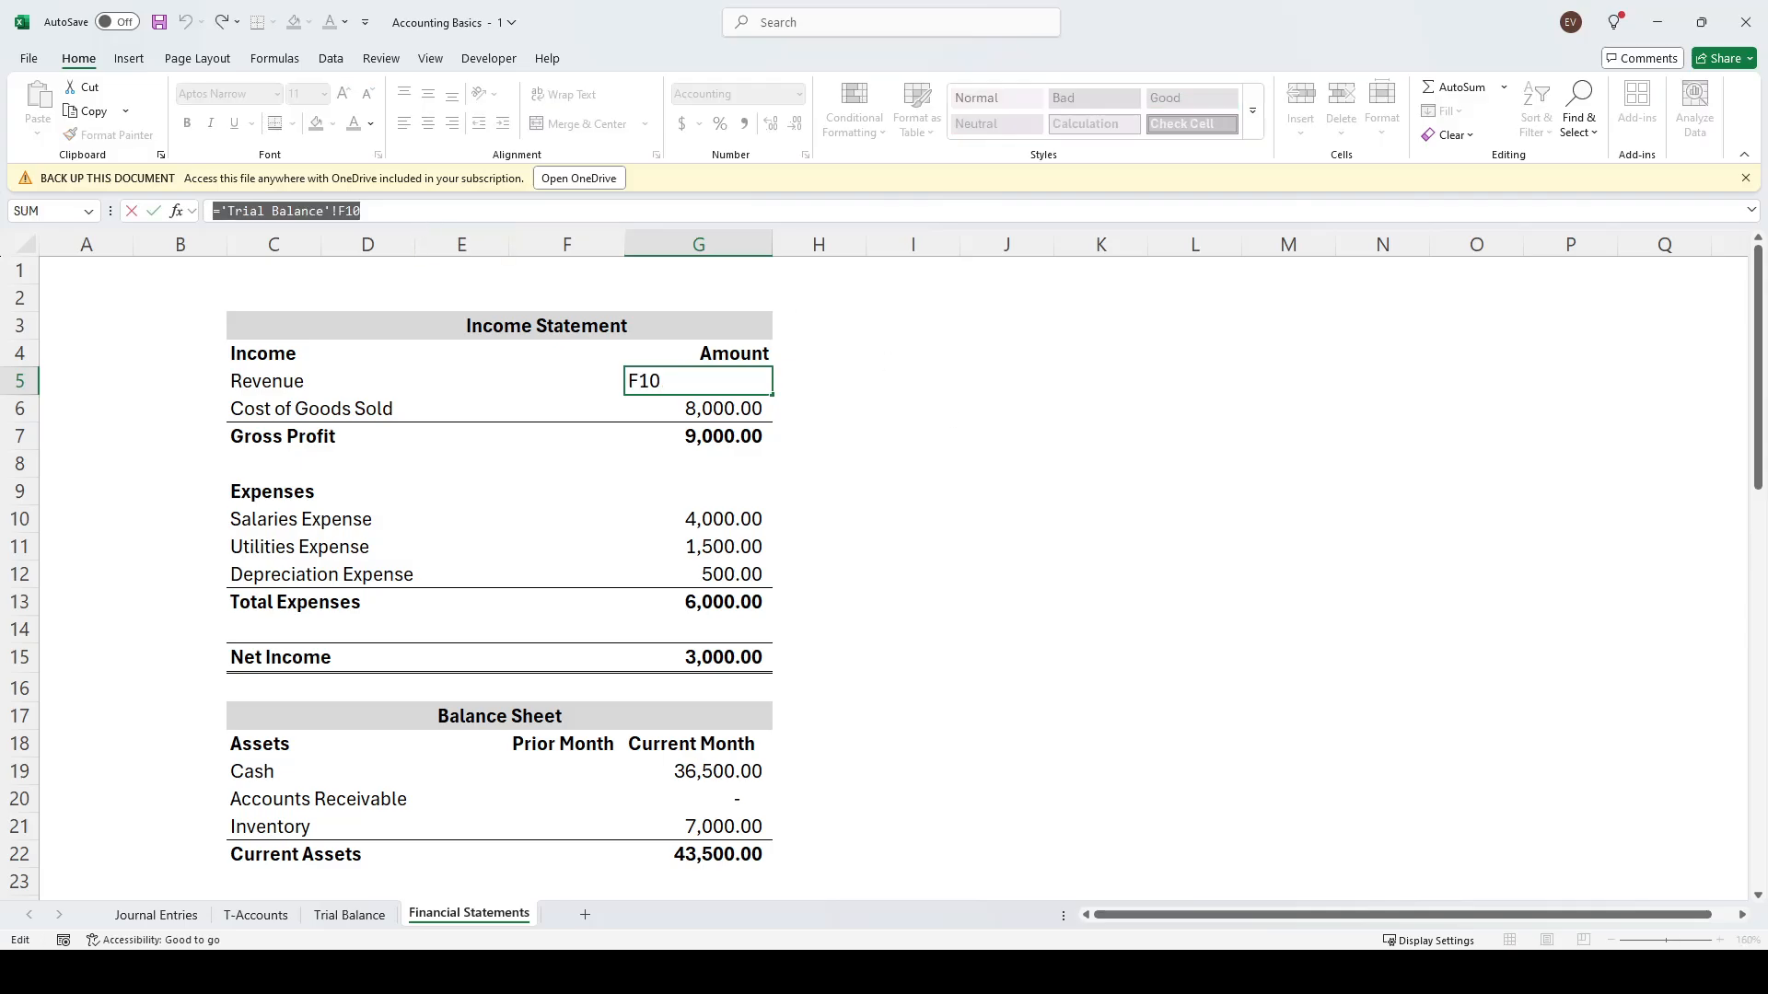
{"action": "key", "text": "Escape"}
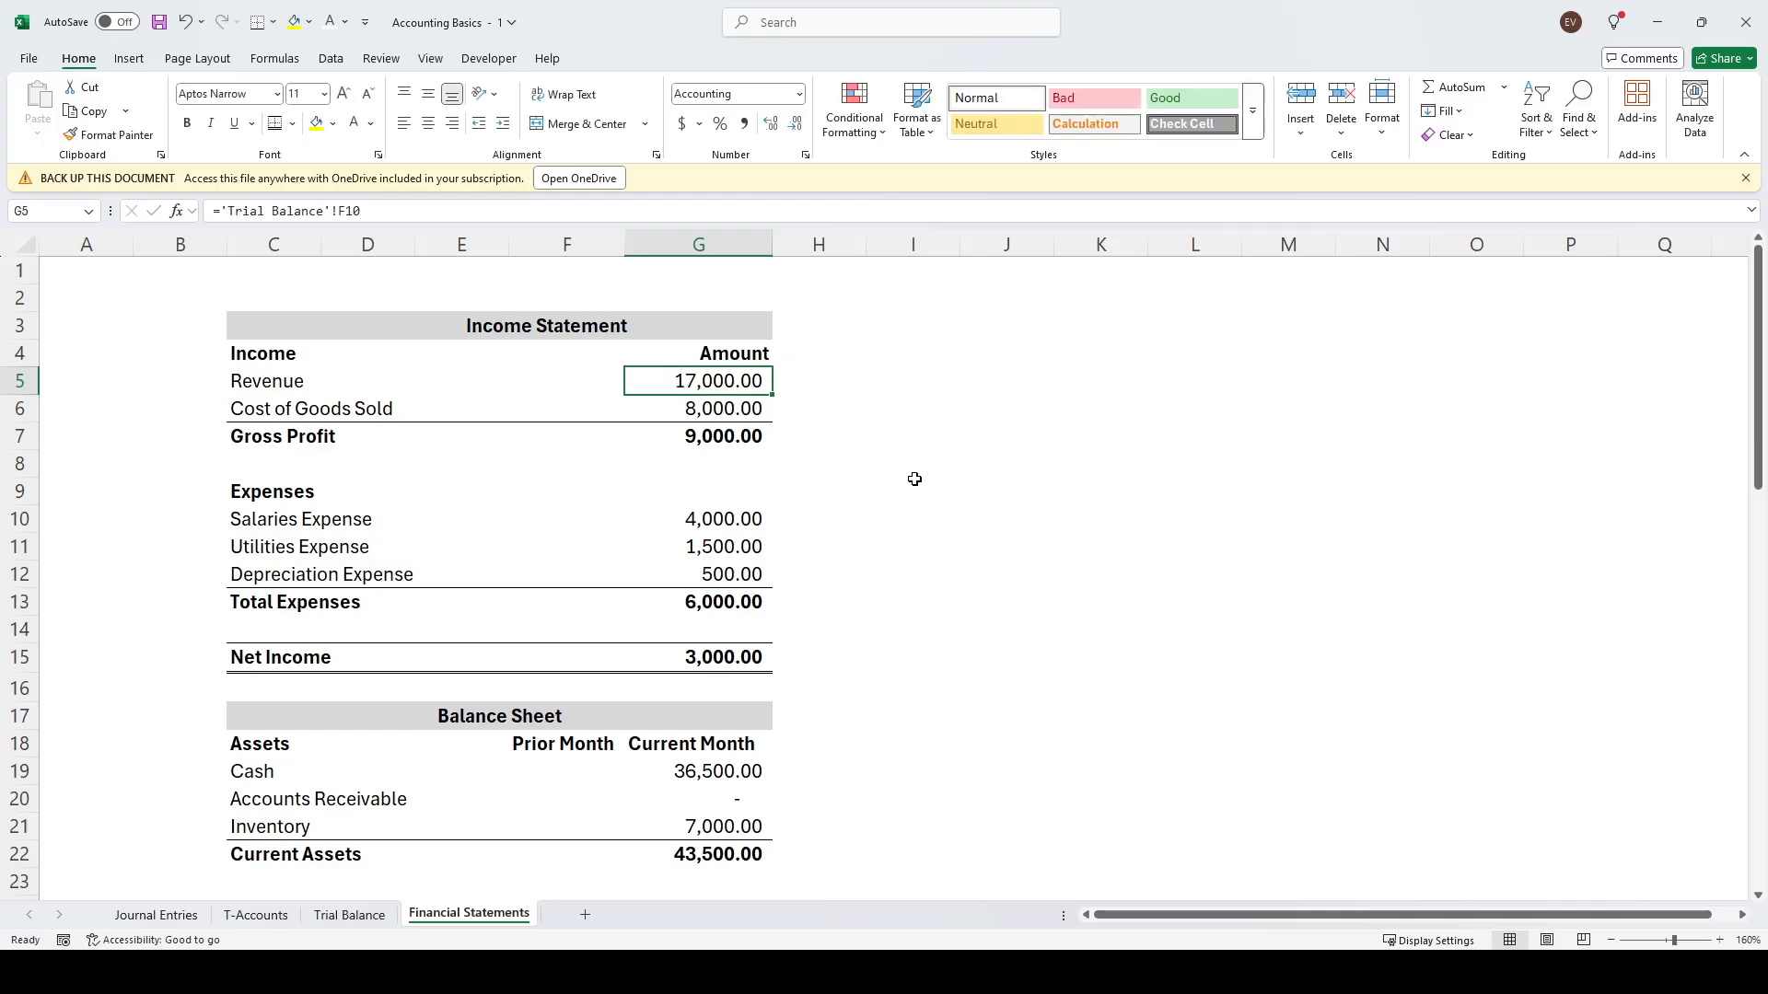
{"action": "left_click", "coordinate": [915, 479]}
{"action": "left_click", "coordinate": [695, 379]}
{"action": "key", "text": "Down"}
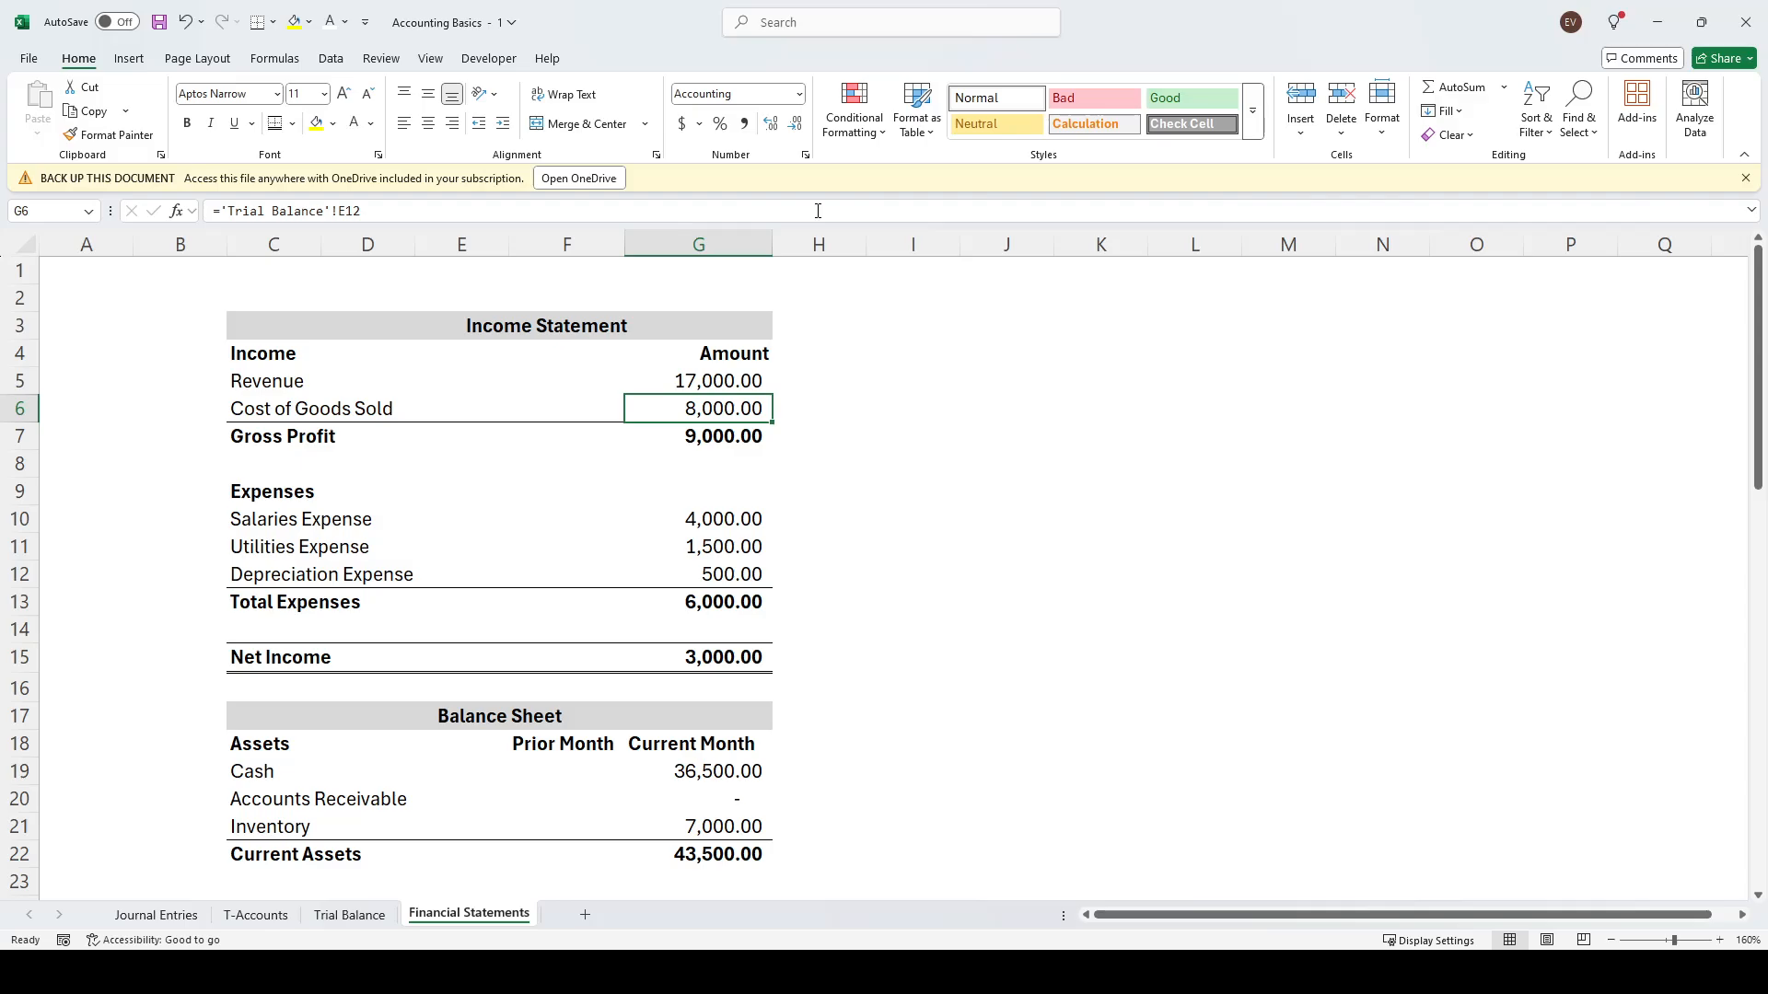
Inspect the Gross Profit formula on the Income Statement and the Revenue and Cost of Goods Sold cells it uses
{"action": "key", "text": "Down"}
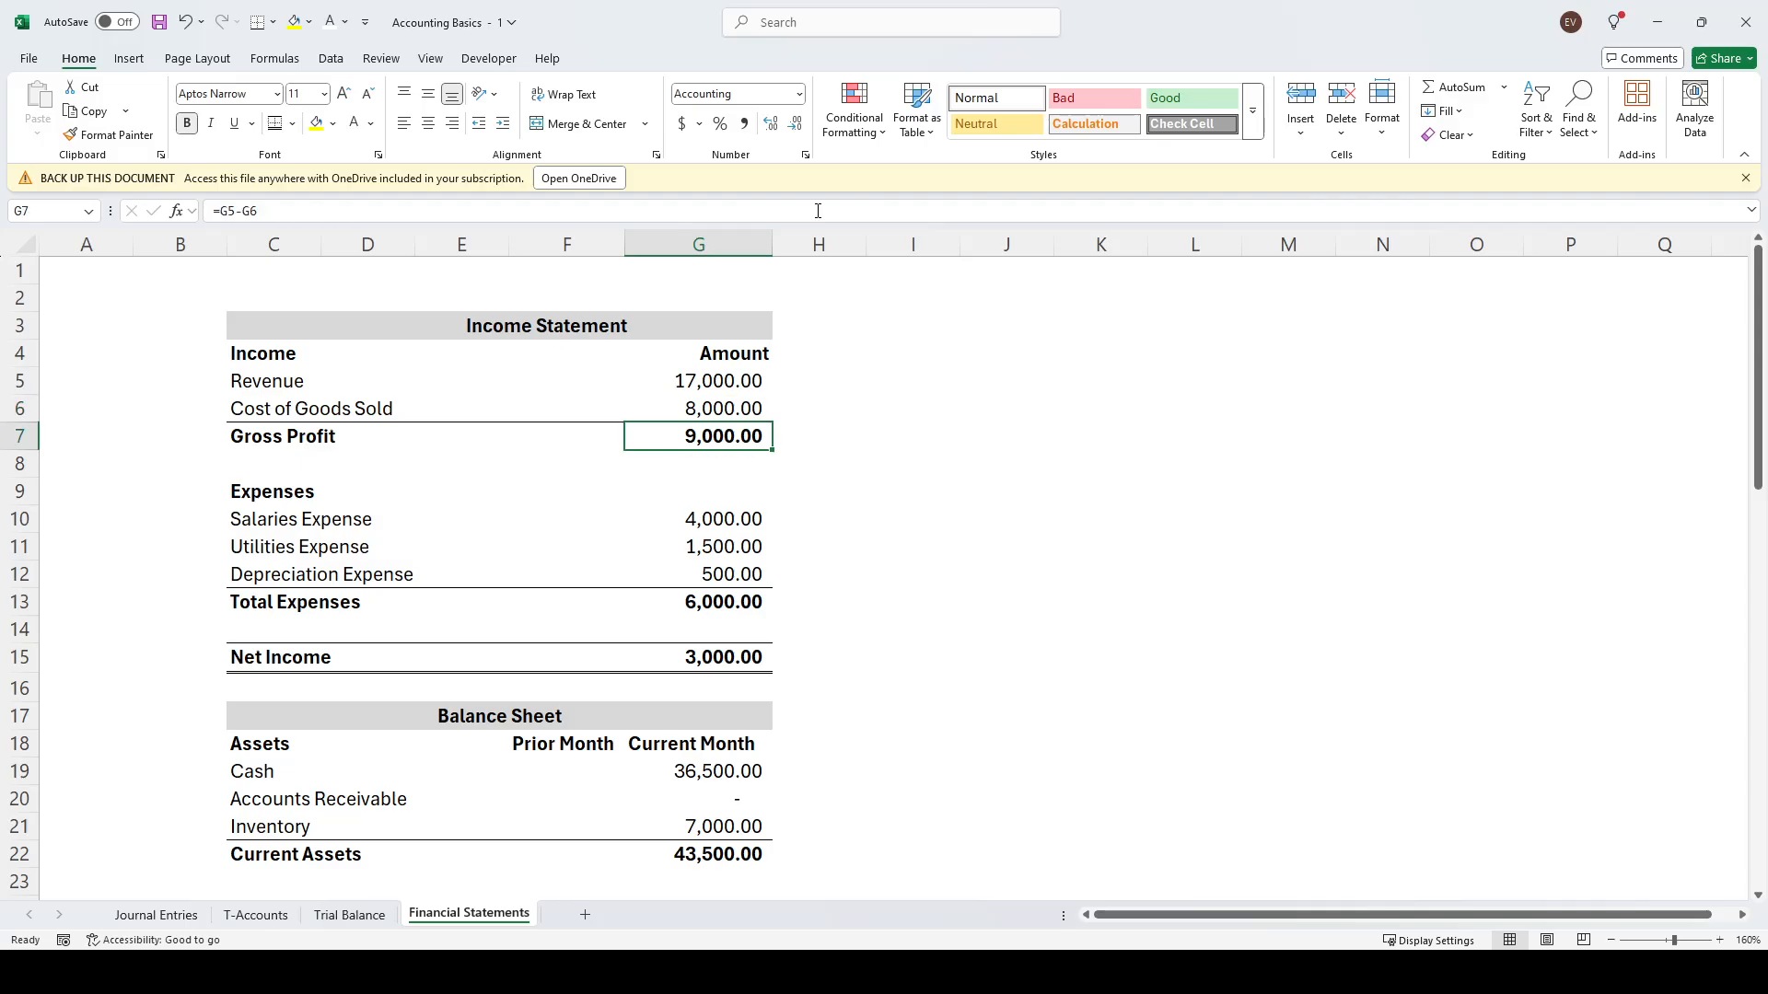
{"action": "key", "text": "Up"}
{"action": "key", "text": "Up"}
{"action": "key", "text": "Down"}
{"action": "key", "text": "Down"}
{"action": "key", "text": "F2"}
{"action": "key", "text": "Escape"}
Check the trial balance references of the three expense lines and the cells summed in the Total Expenses formula
{"action": "key", "text": "Down"}
{"action": "key", "text": "Down"}
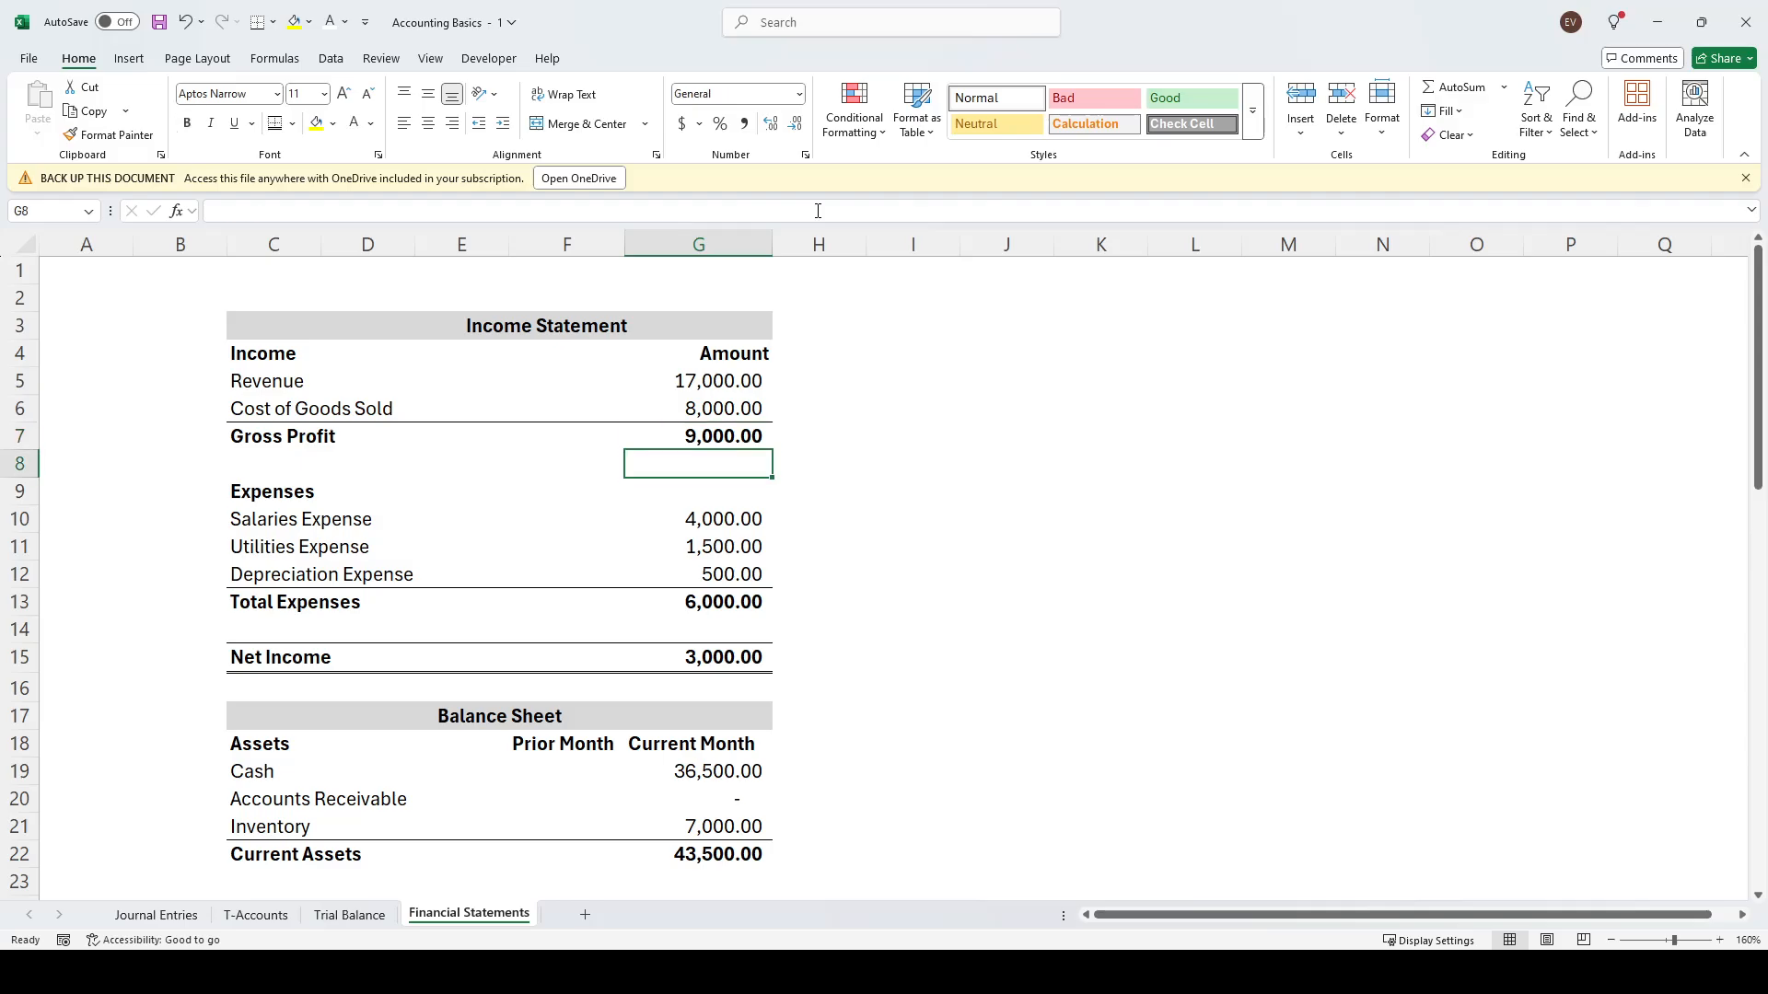
{"action": "key", "text": "Down"}
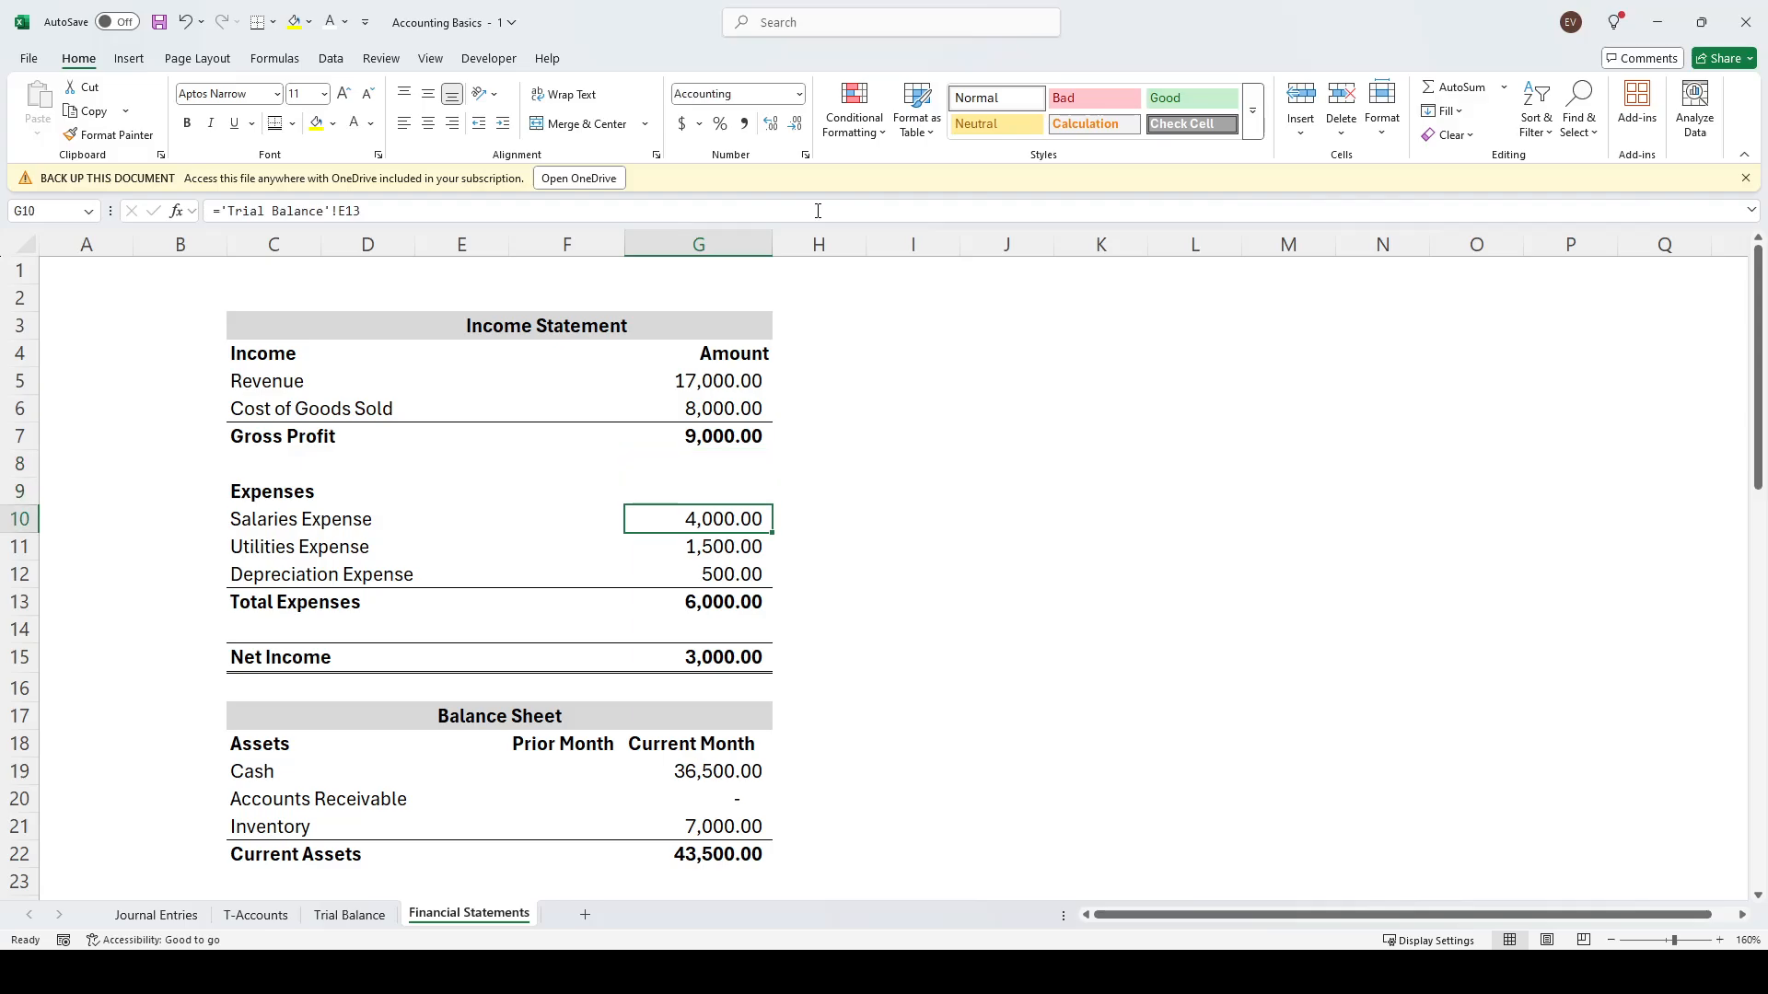
{"action": "key", "text": "Down"}
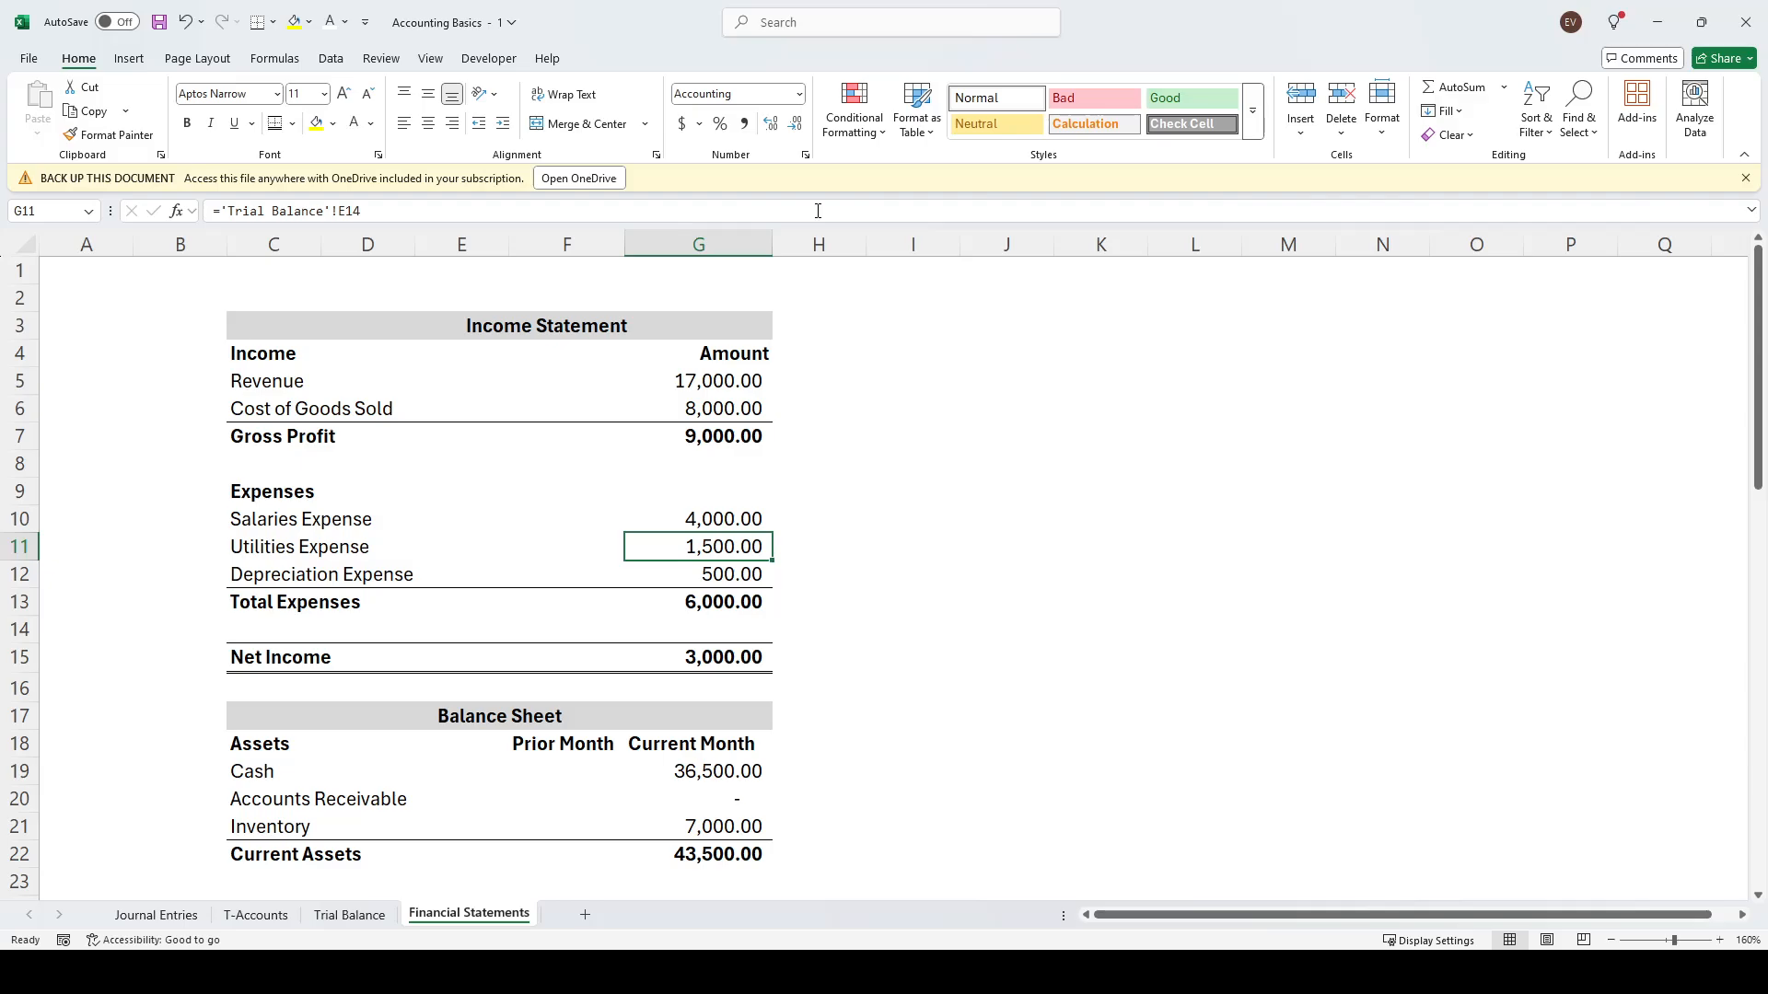
{"action": "key", "text": "Down"}
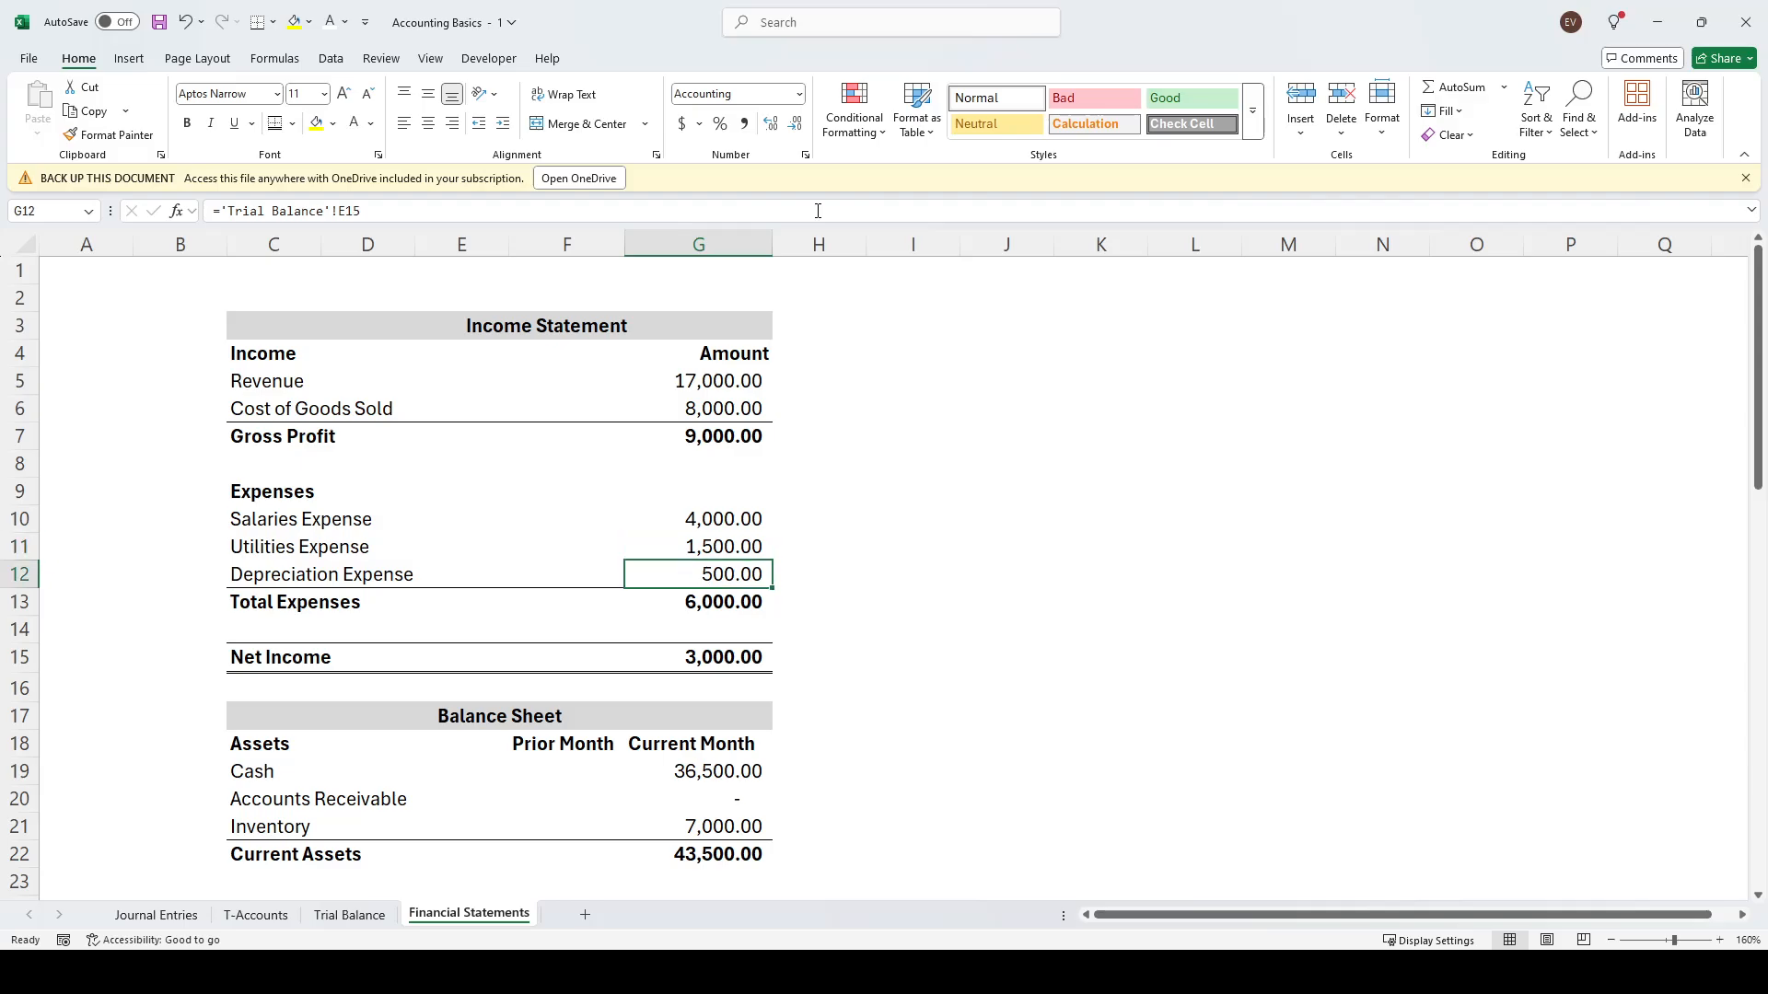
{"action": "key", "text": "Down"}
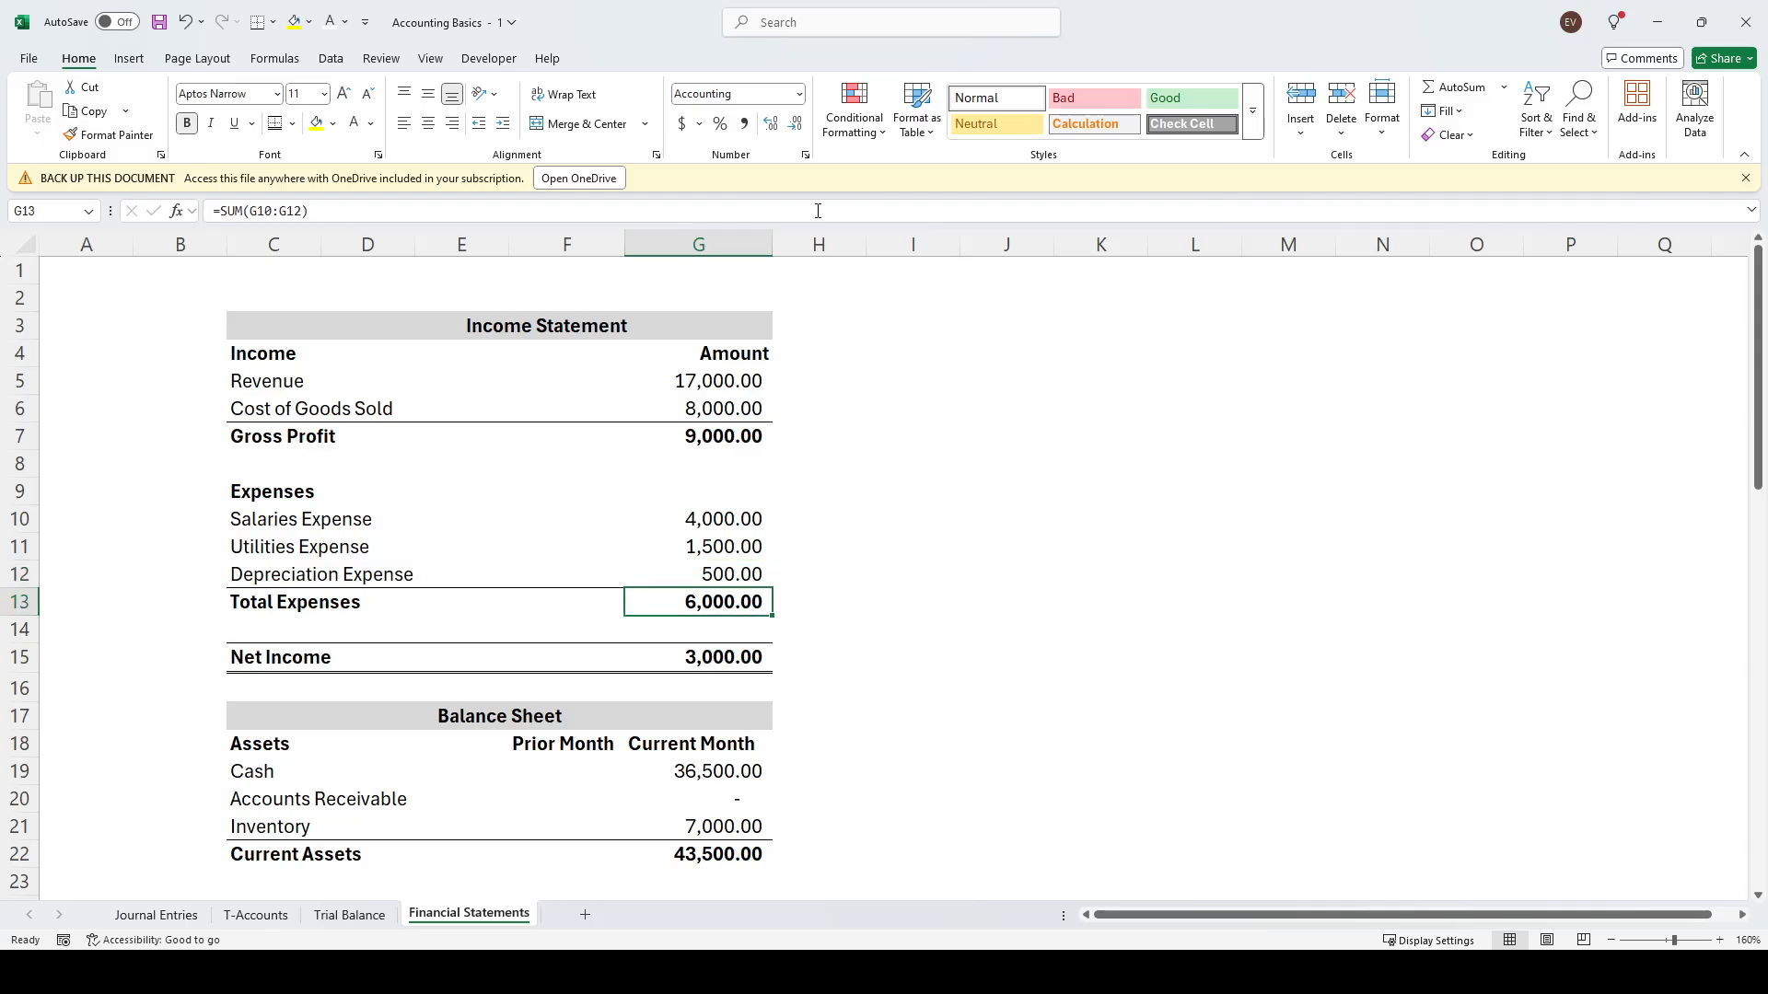
{"action": "key", "text": "F2"}
{"action": "key", "text": "Escape"}
Examine the Net Income row and inspect which cells its formula uses
{"action": "key", "text": "Down"}
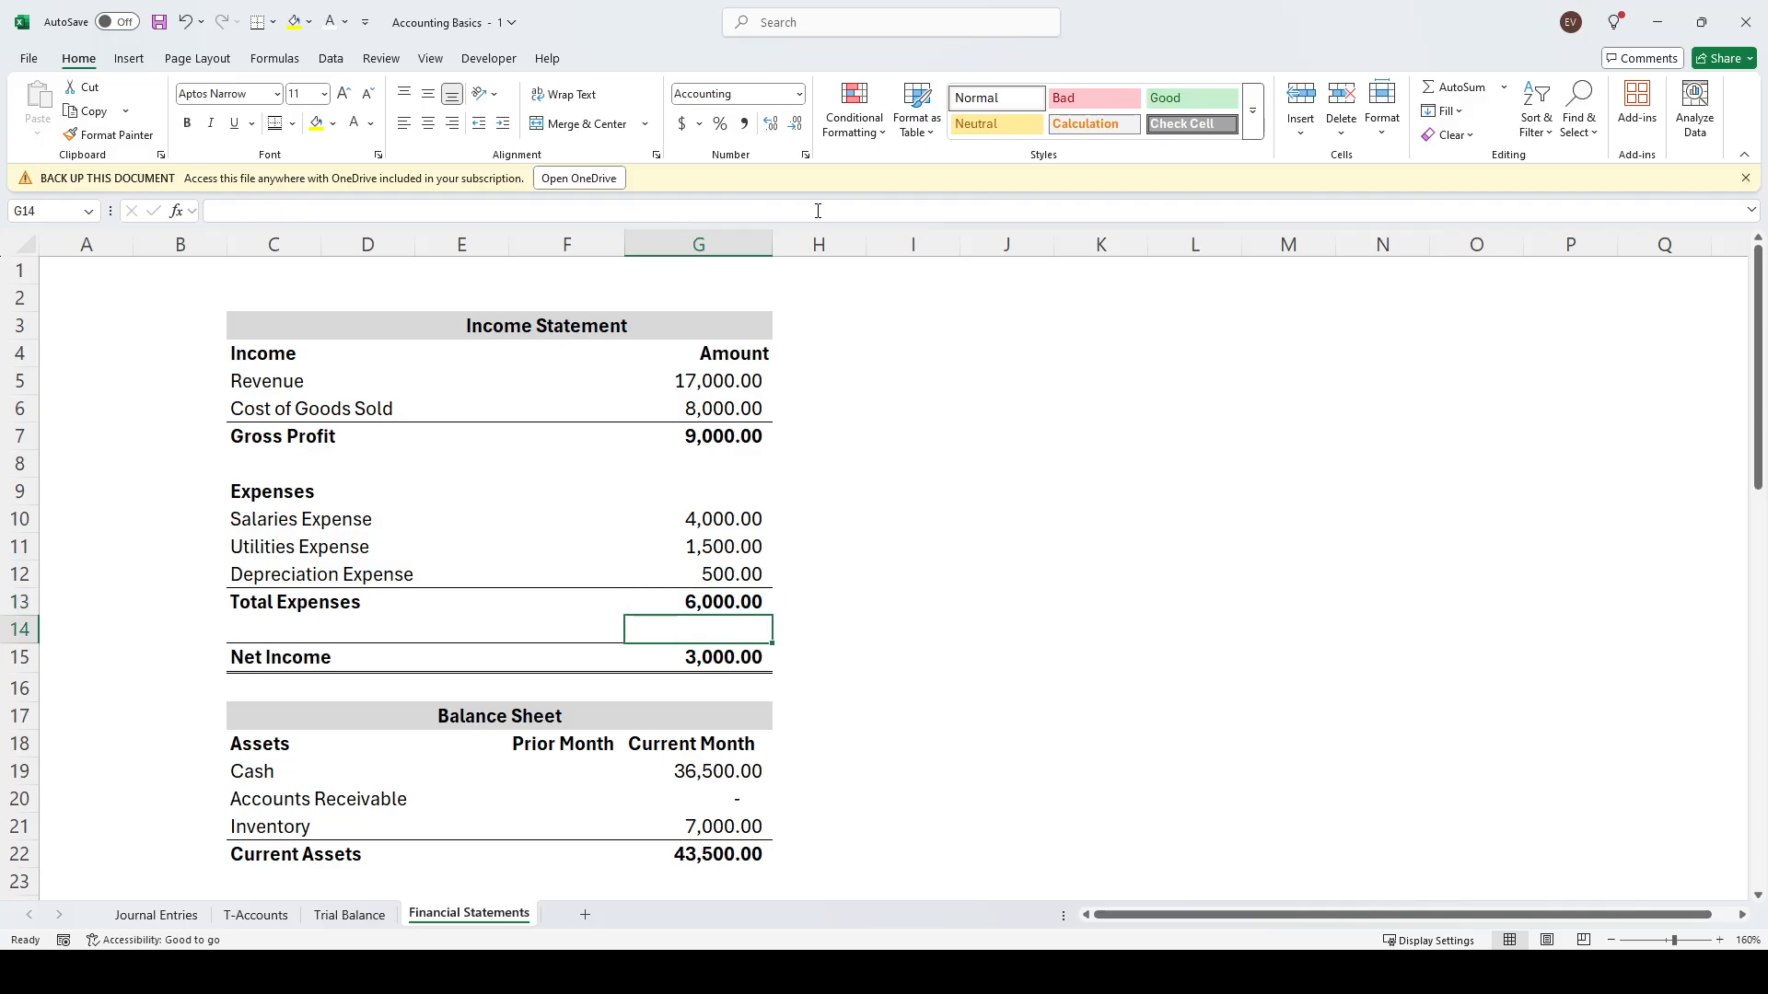
{"action": "key", "text": "Left"}
{"action": "key", "text": "Left"}
{"action": "key", "text": "Down"}
{"action": "key", "text": "Left"}
{"action": "key", "text": "Left"}
{"action": "key", "text": "Right"}
{"action": "key", "text": "Right"}
{"action": "key", "text": "Right"}
{"action": "key", "text": "Right"}
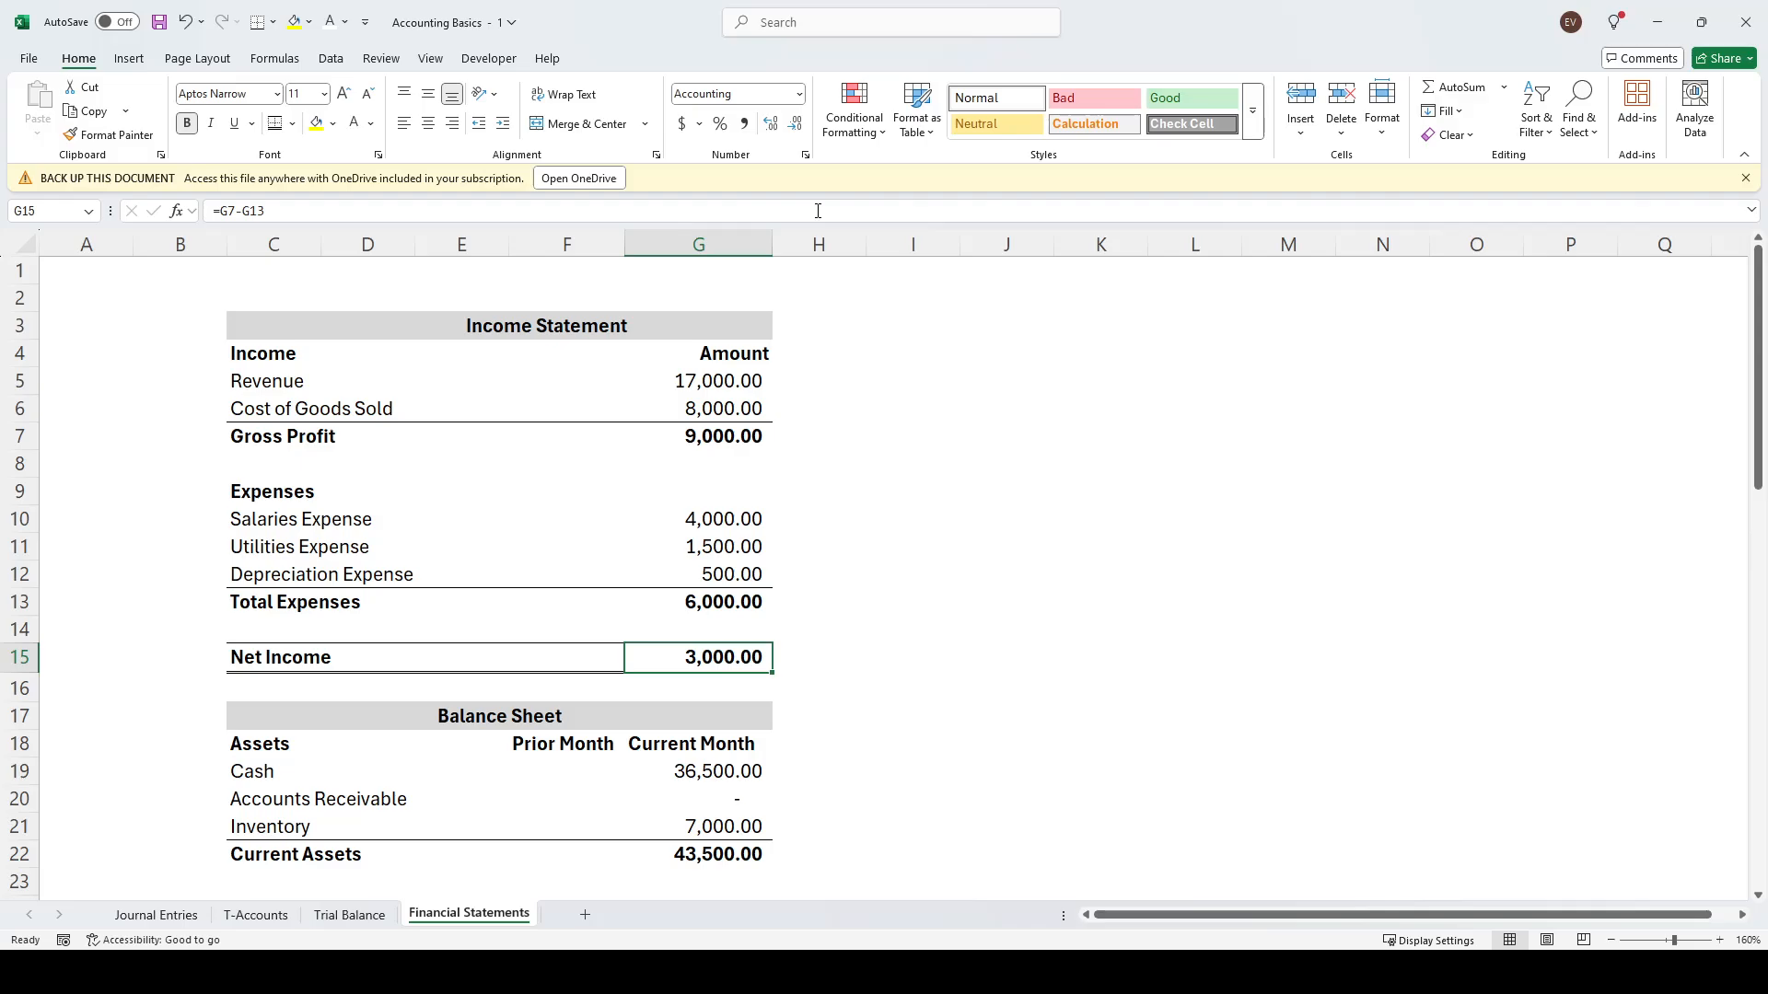
{"action": "key", "text": "F2"}
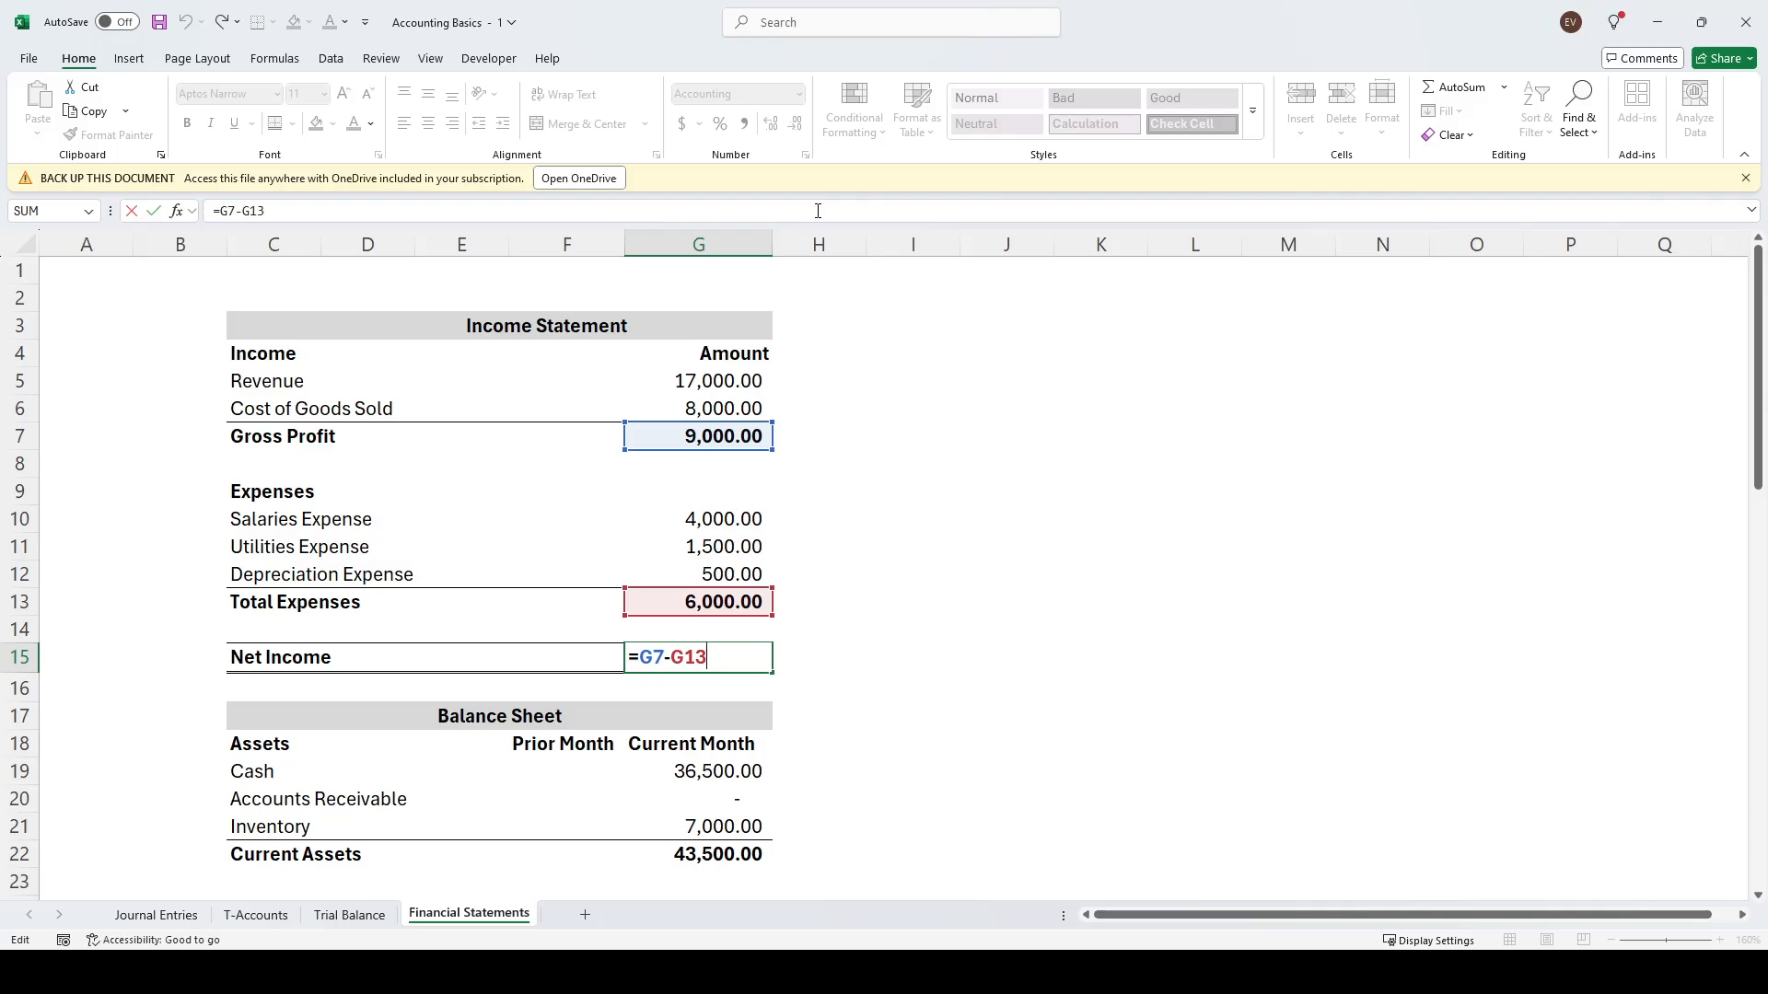
{"action": "key", "text": "Escape"}
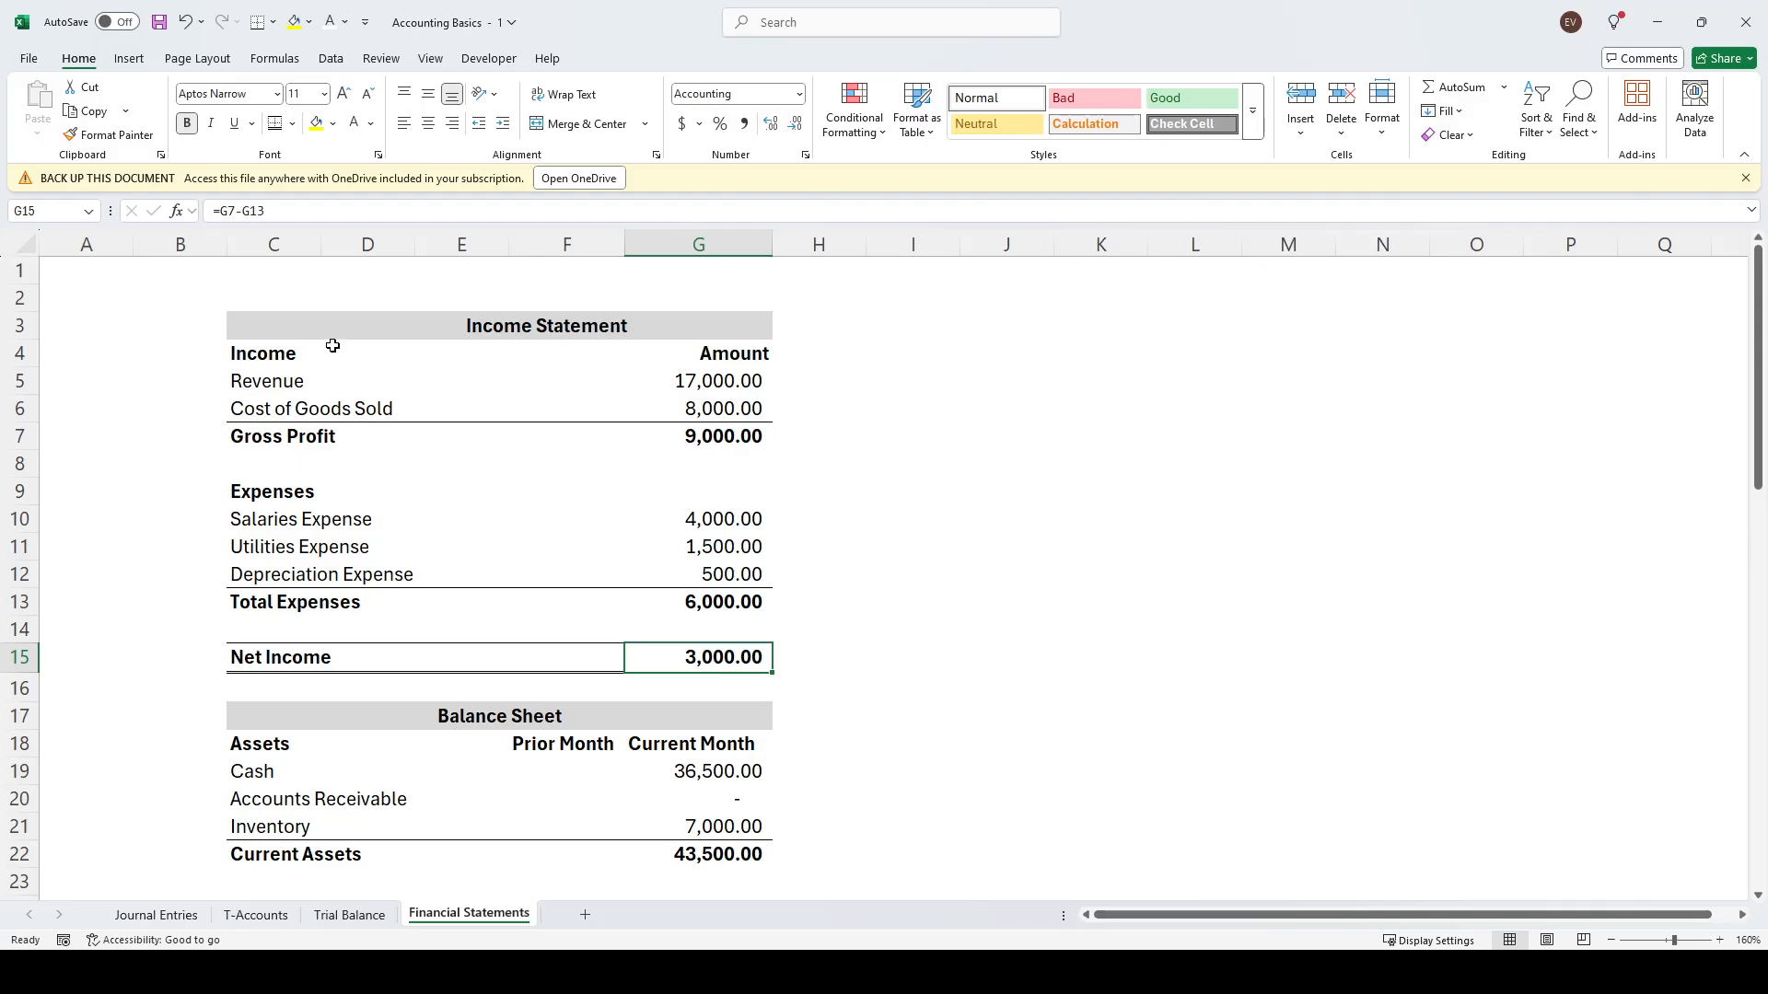
Trace the Balance Sheet's Current Month Cash amount to its Trial Balance source and return to the Financial Statements sheet
{"action": "scroll", "coordinate": [368, 386], "scroll_direction": "down", "scroll_amount": 4}
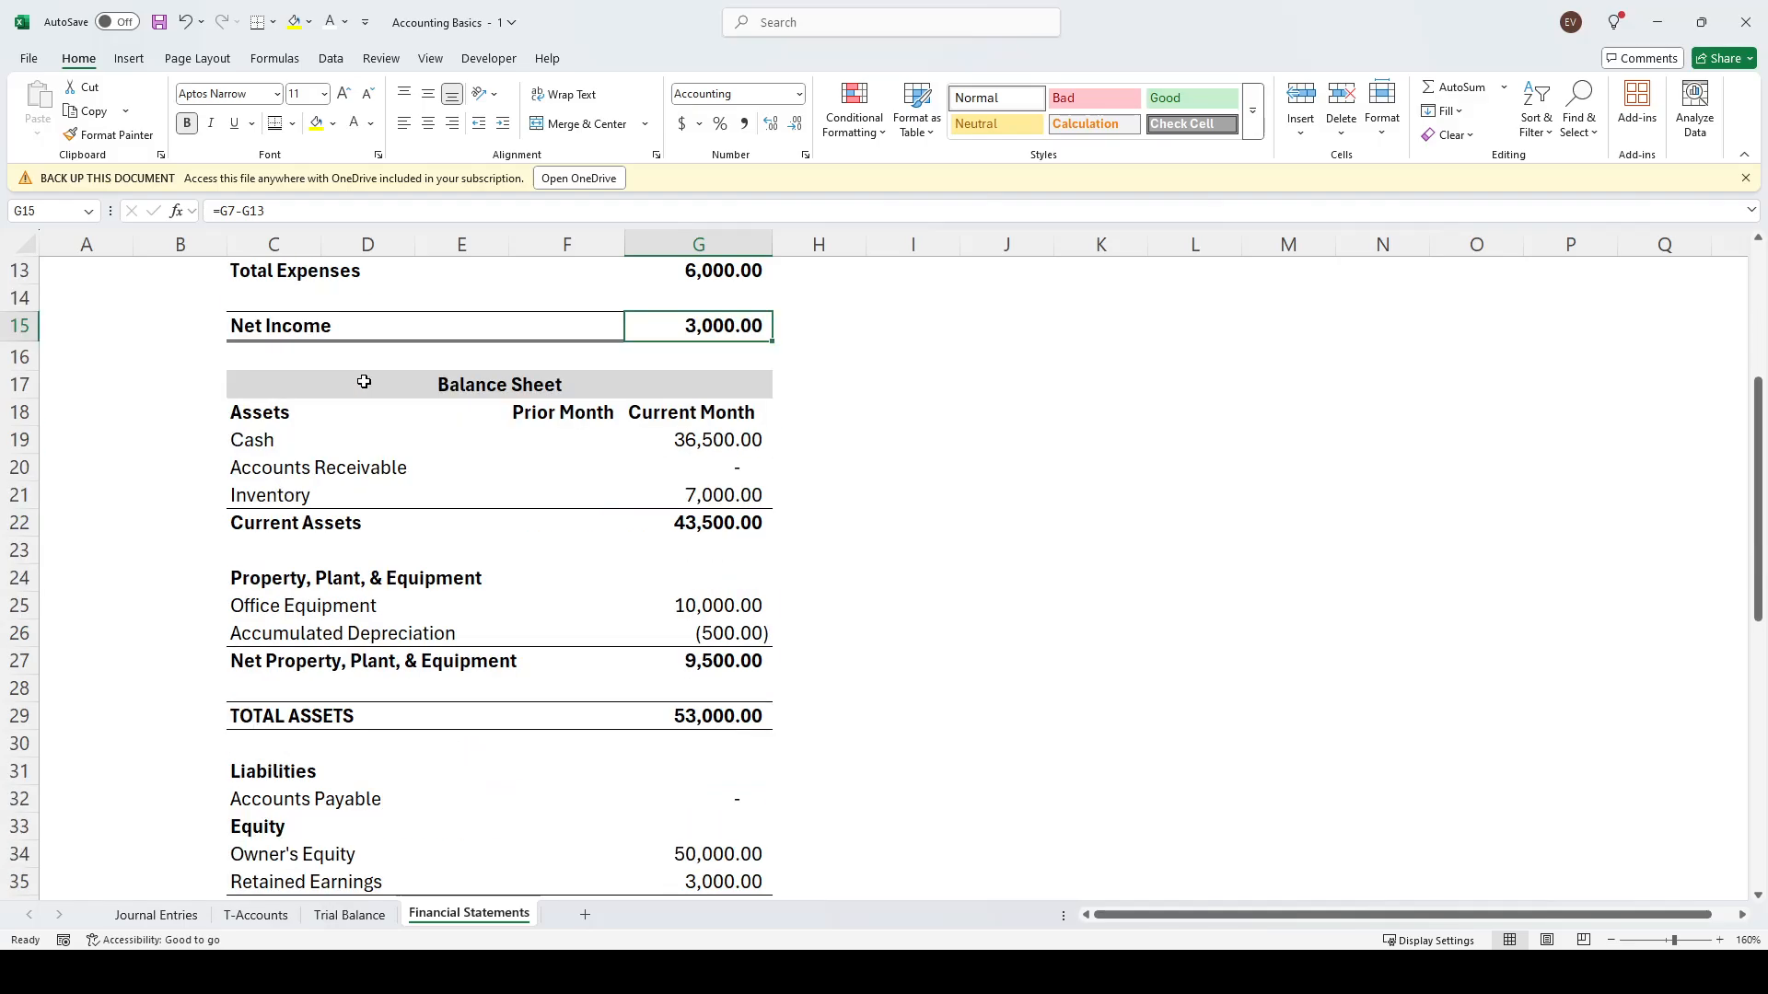
{"action": "left_click", "coordinate": [686, 441]}
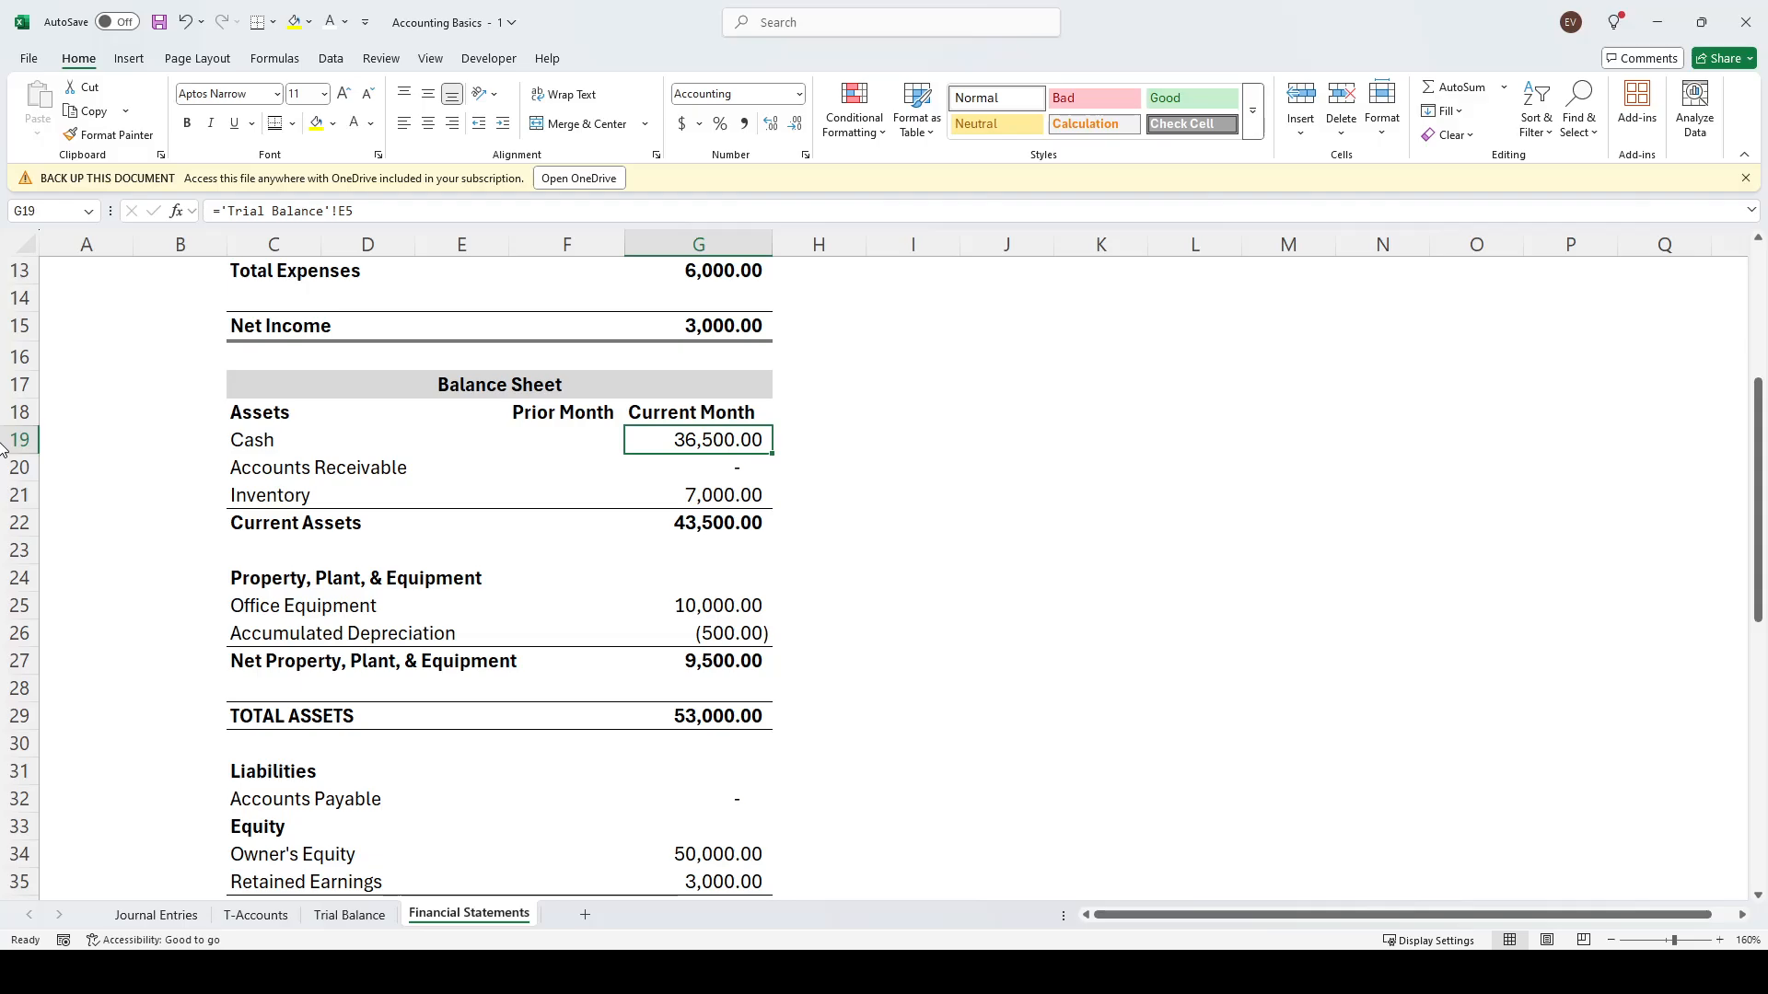
{"action": "key", "text": "ctrl+bracketleft"}
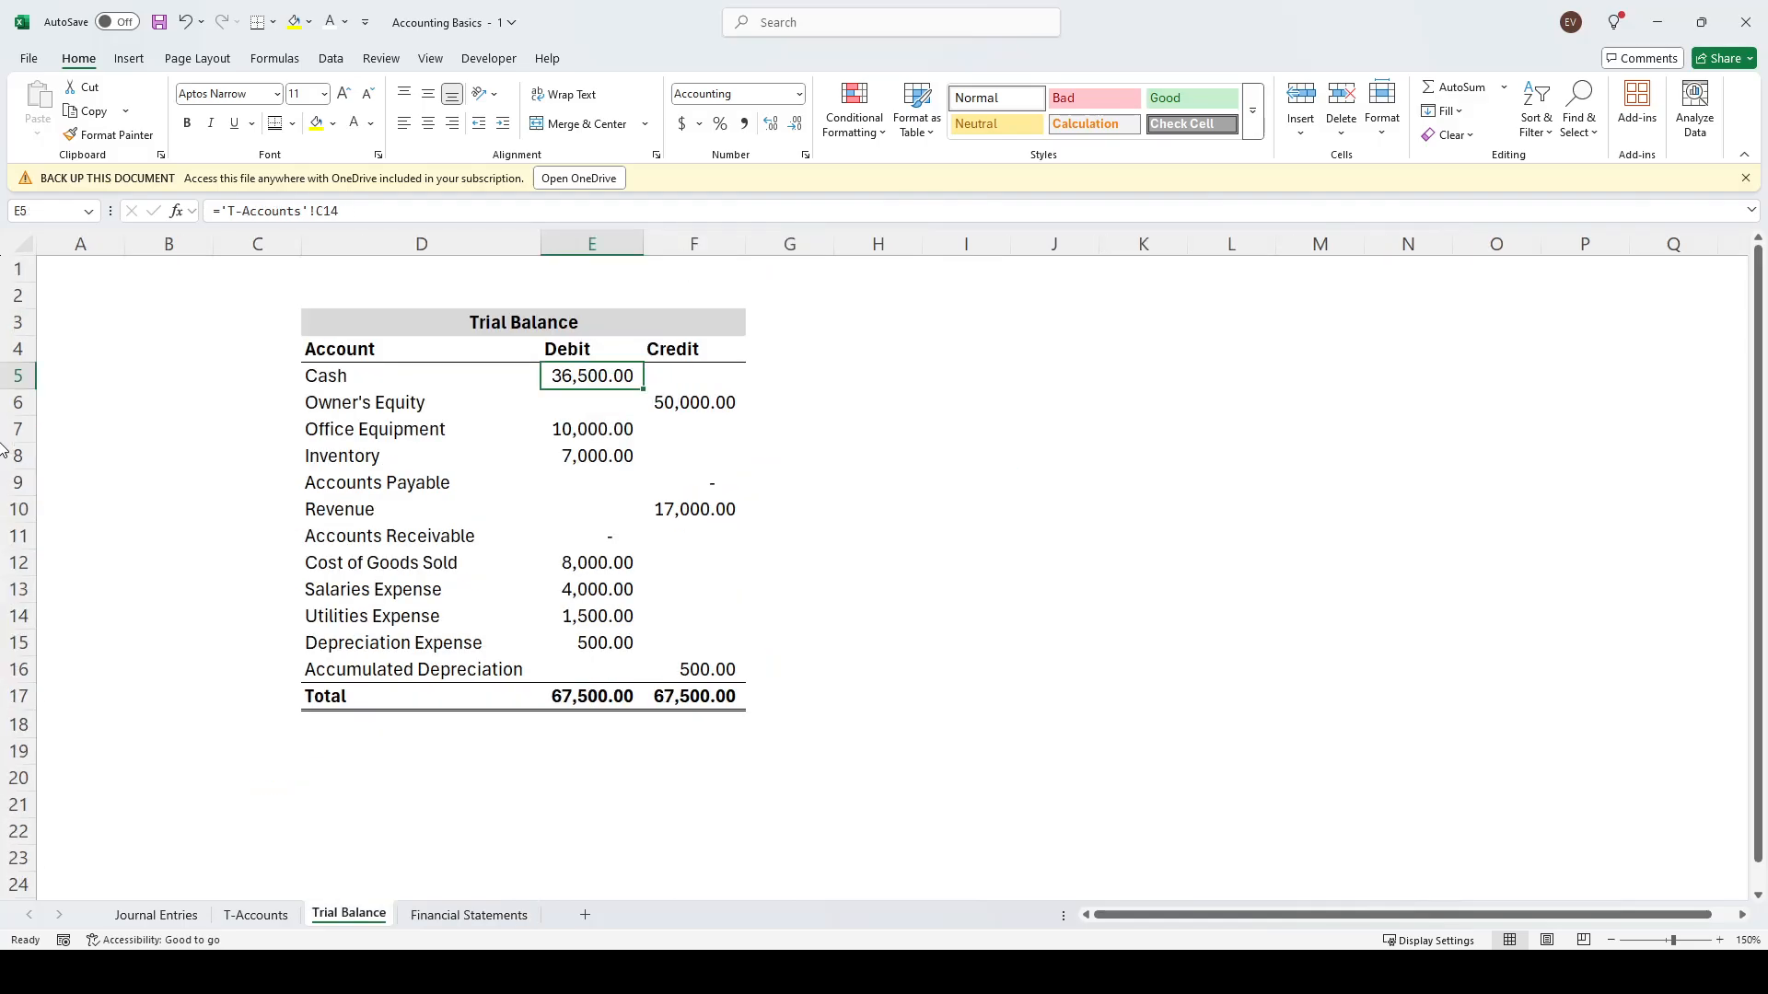
{"action": "key", "text": "ctrl+Page_Down"}
Examine the Accounts Receivable row on the Balance Sheet, from its label to its Current Month reference
{"action": "key", "text": "Down"}
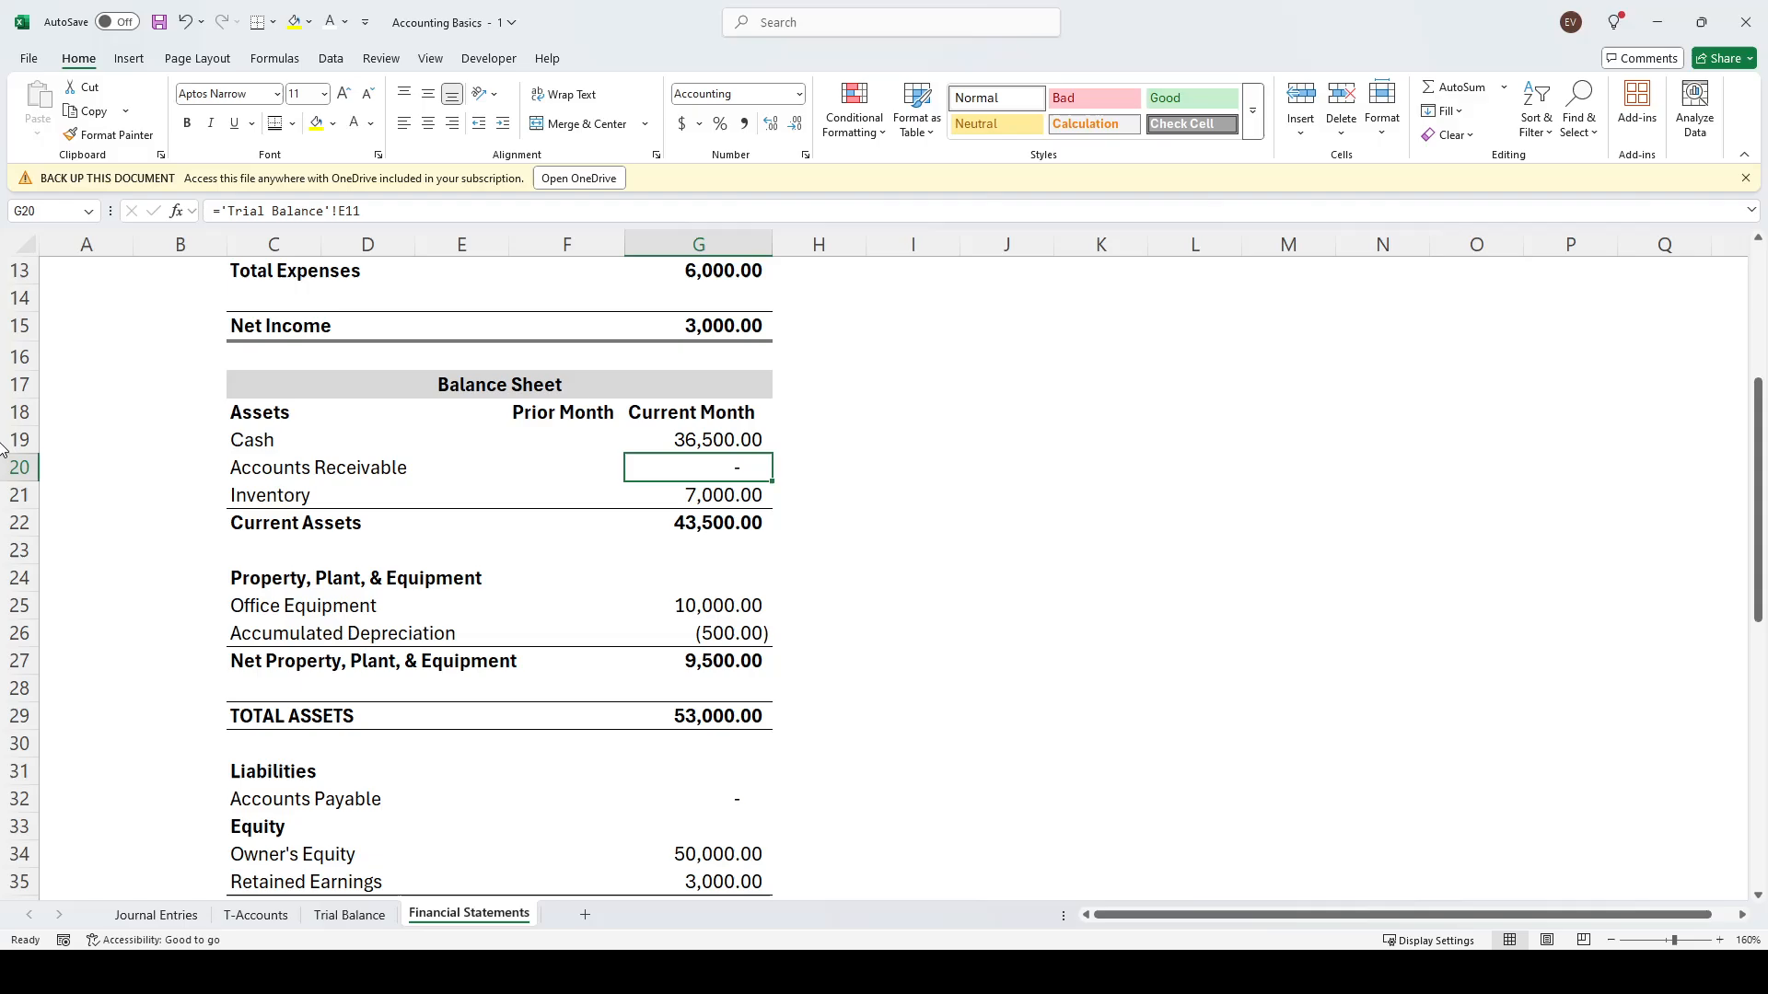
{"action": "key", "text": "Left"}
{"action": "key", "text": "Left"}
{"action": "key", "text": "Left"}
{"action": "key", "text": "Right"}
{"action": "key", "text": "Right"}
{"action": "key", "text": "Right"}
{"action": "key", "text": "Right"}
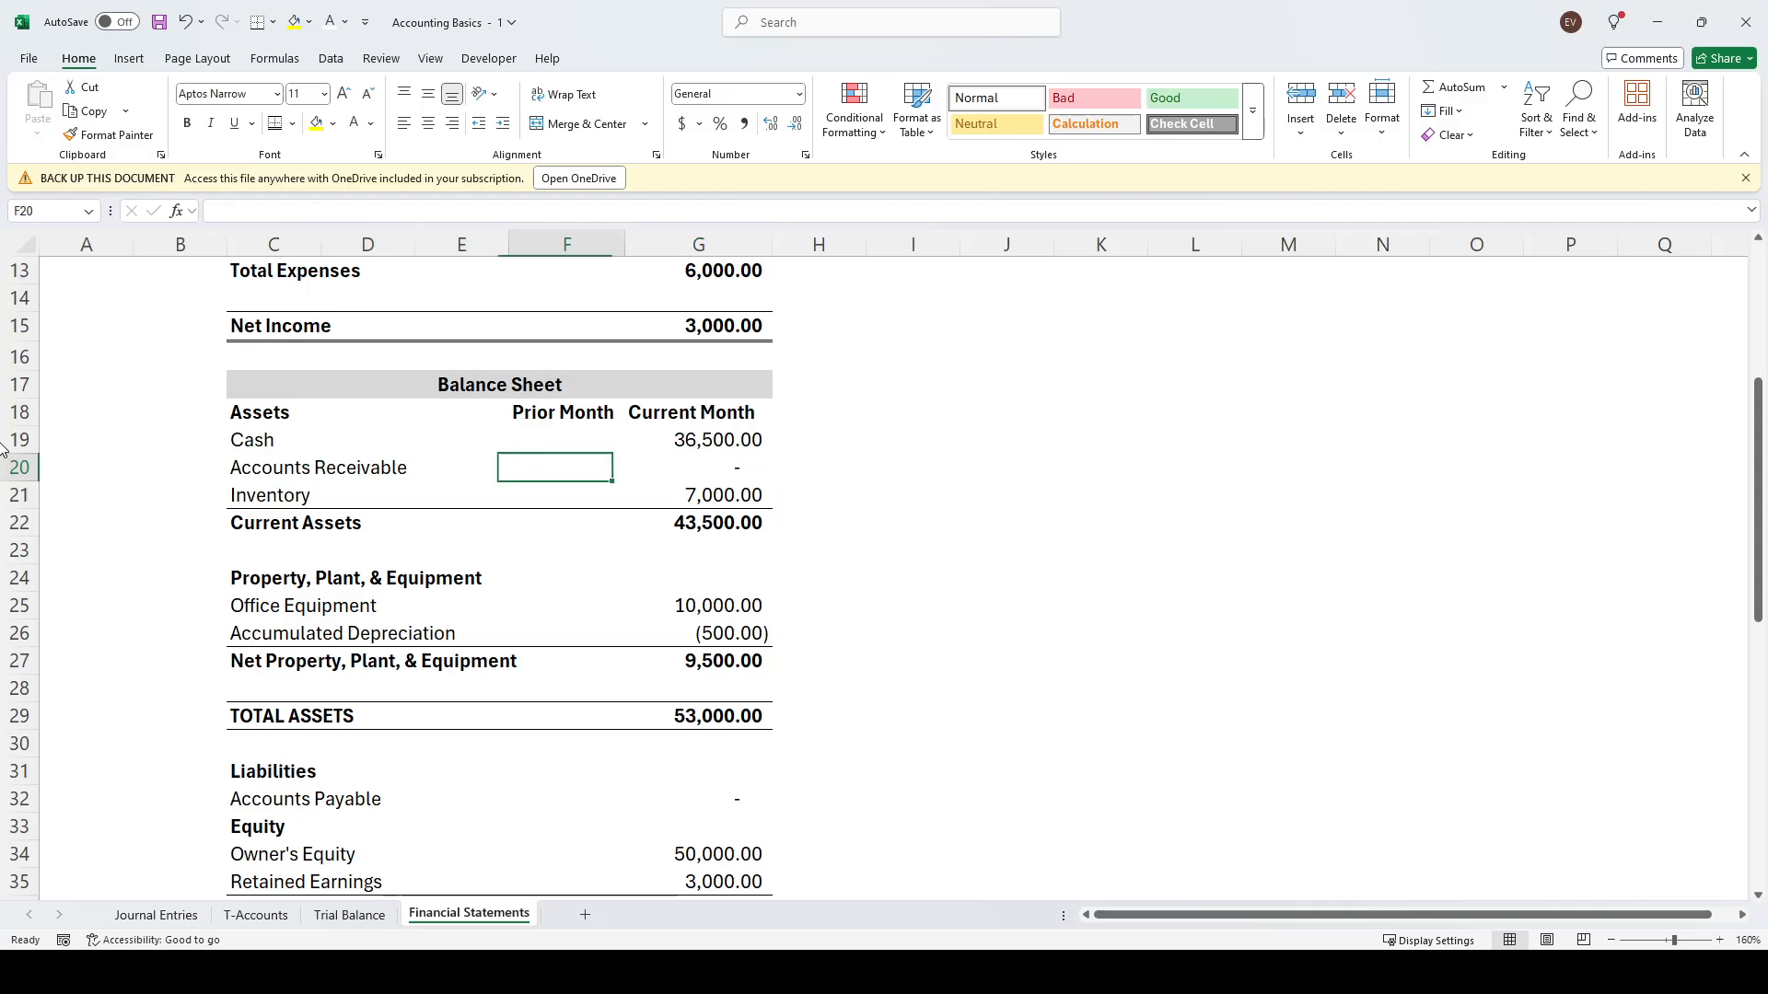
{"action": "key", "text": "Left"}
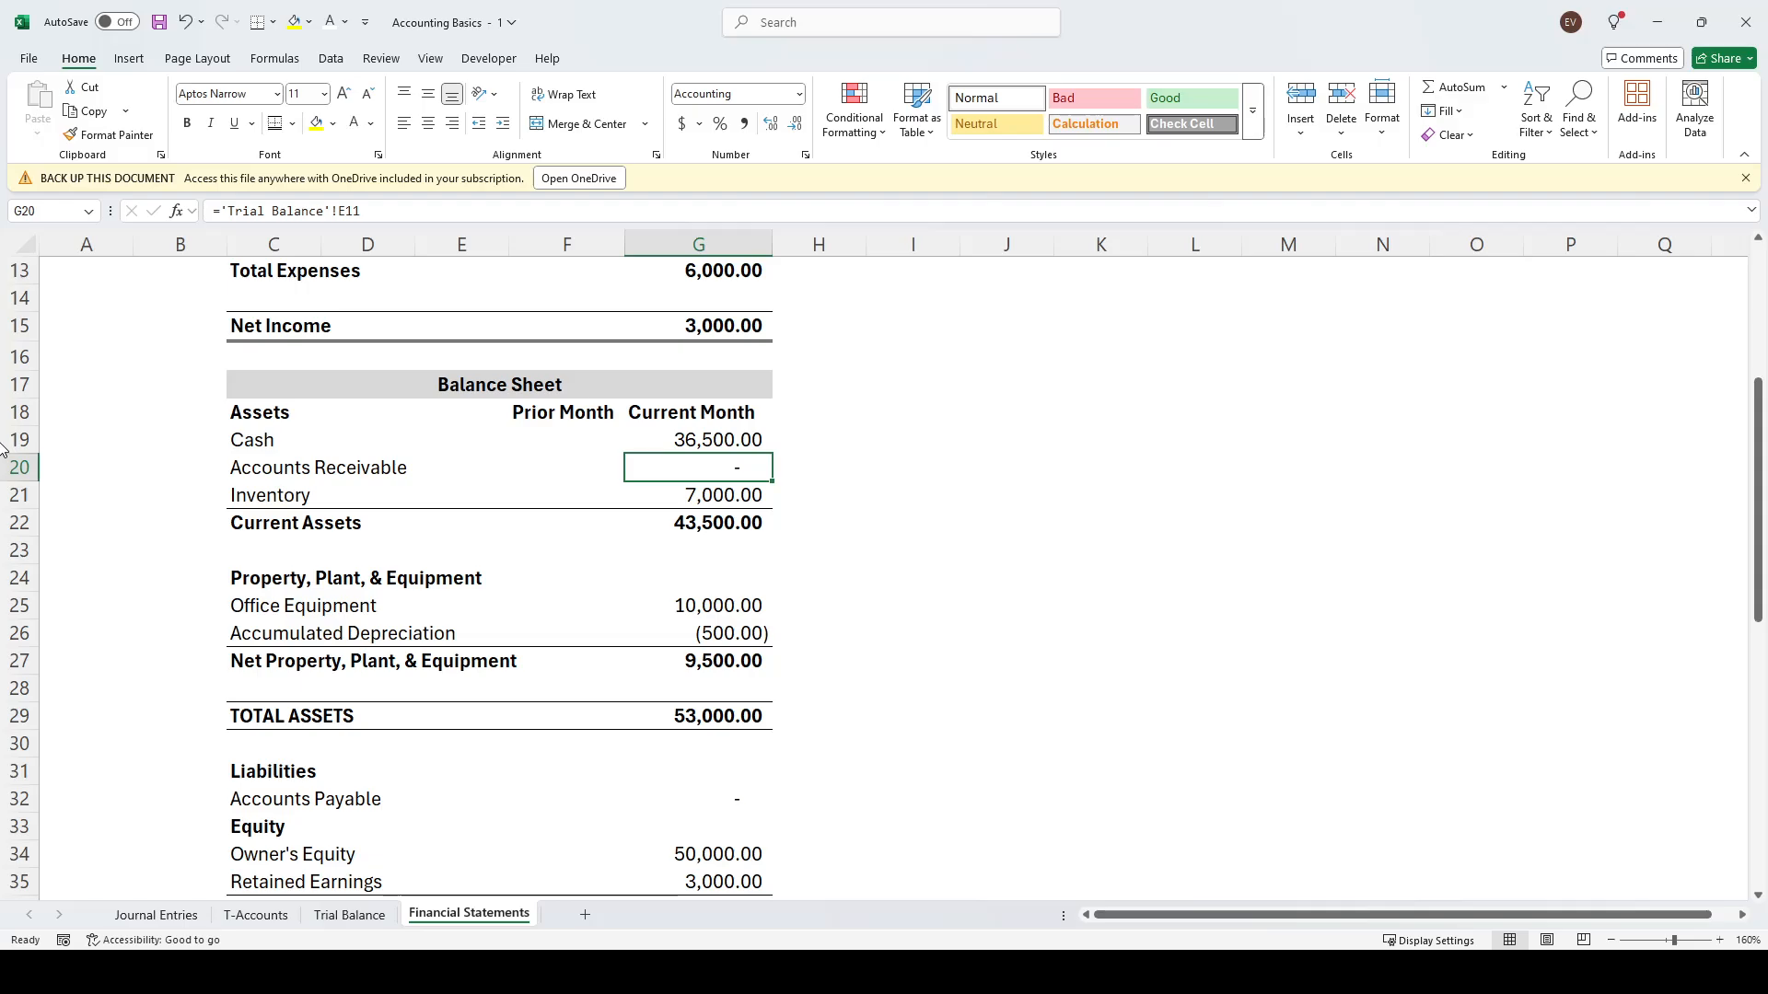
Examine the Inventory row on the Balance Sheet from its label across to its Current Month amount
{"action": "key", "text": "Down"}
{"action": "key", "text": "Left"}
{"action": "key", "text": "Left"}
{"action": "key", "text": "Left"}
{"action": "key", "text": "Left"}
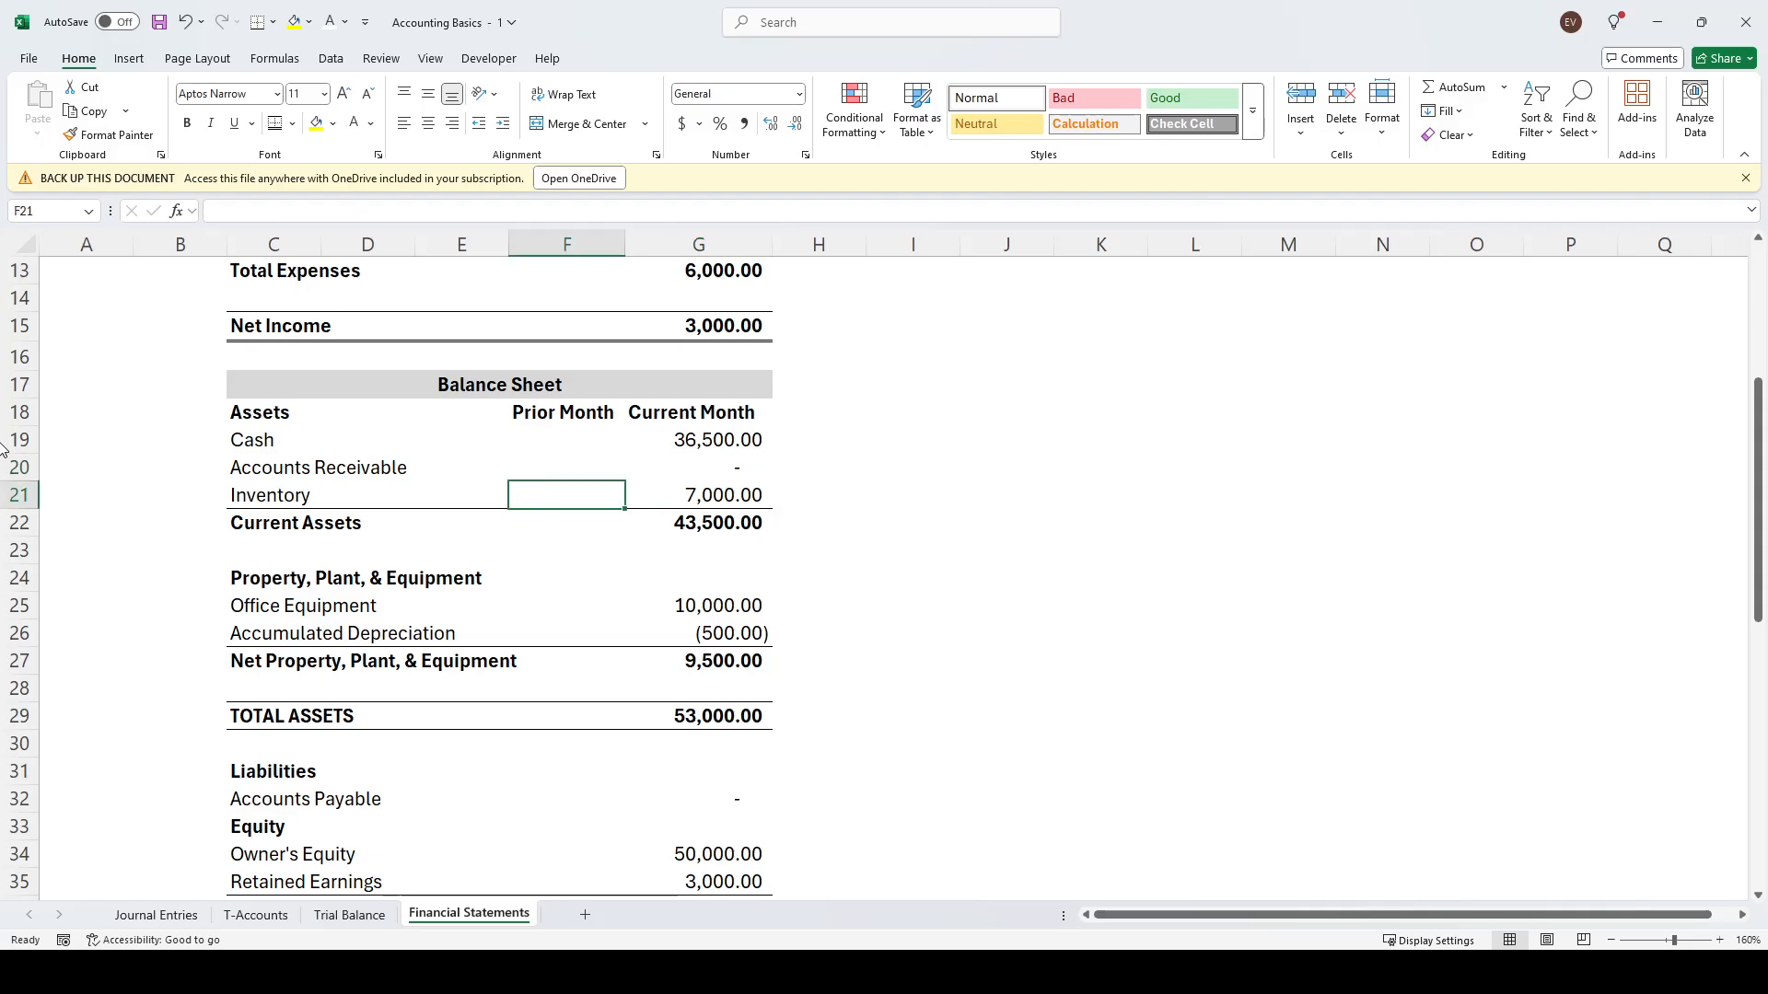
{"action": "key", "text": "Right"}
{"action": "key", "text": "Right"}
{"action": "key", "text": "Right"}
{"action": "key", "text": "Right"}
{"action": "key", "text": "Right"}
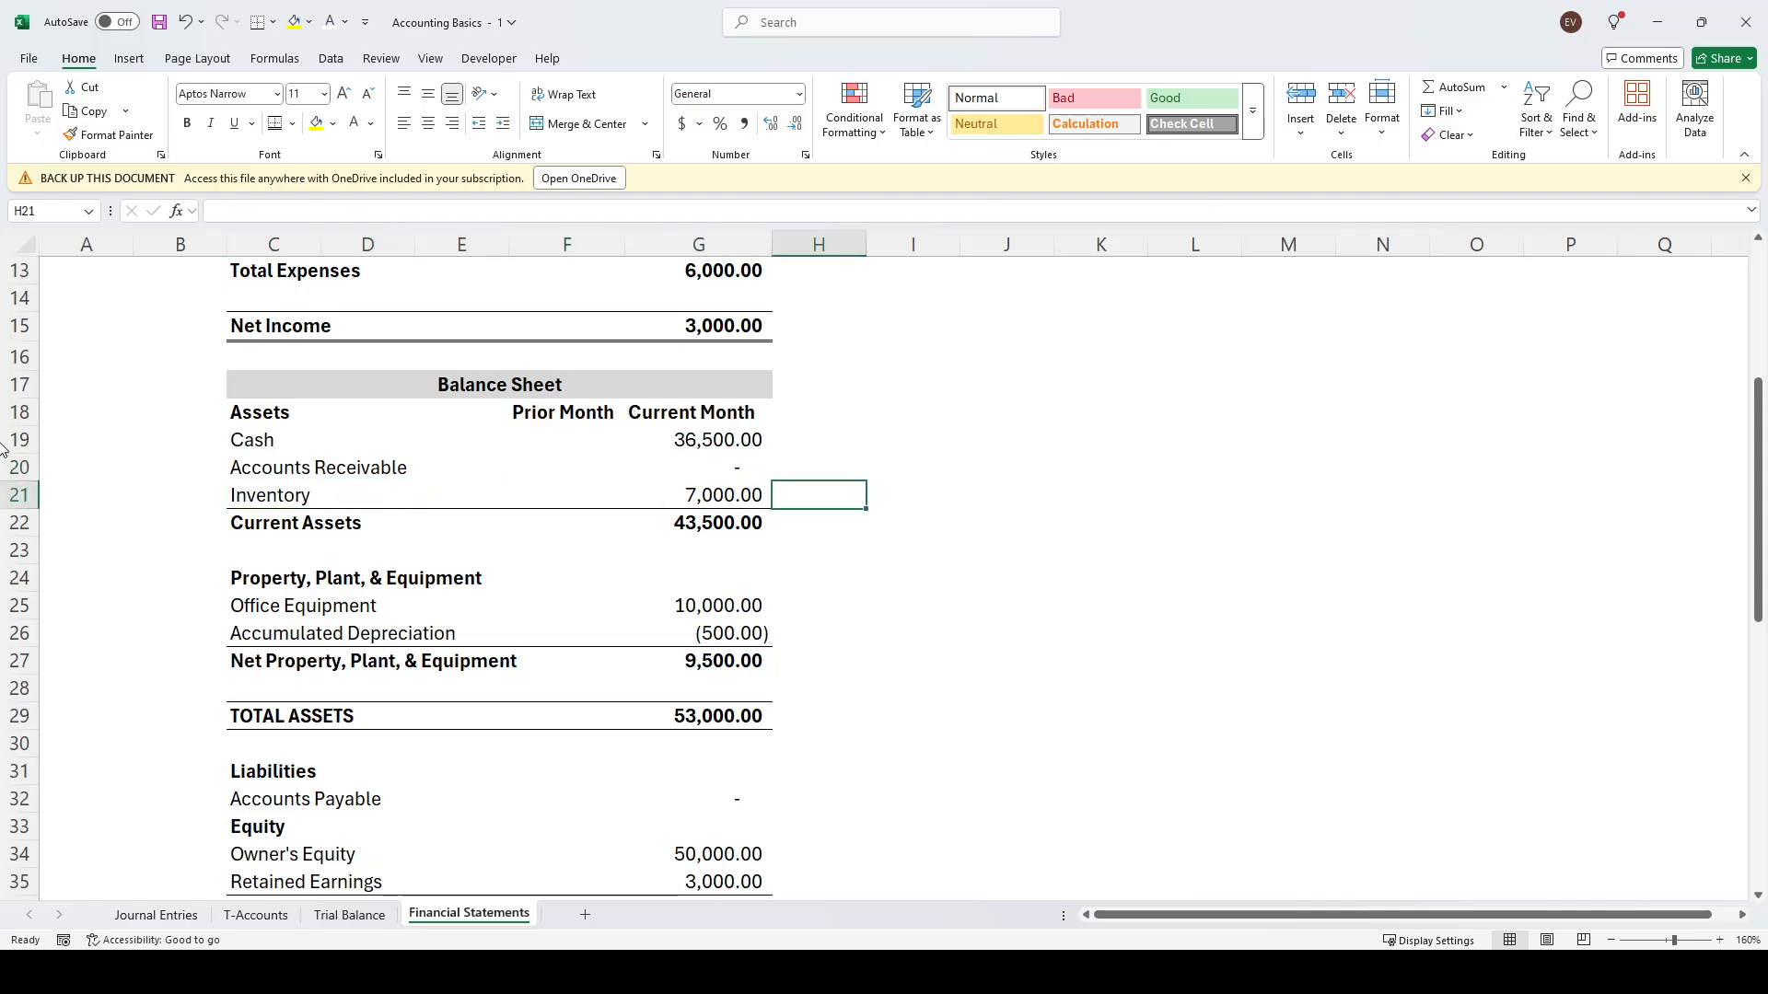
Check the Current Assets row and its Current Month sum formula on the Balance Sheet
{"action": "key", "text": "Left"}
{"action": "key", "text": "Down"}
{"action": "key", "text": "Left"}
{"action": "key", "text": "Left"}
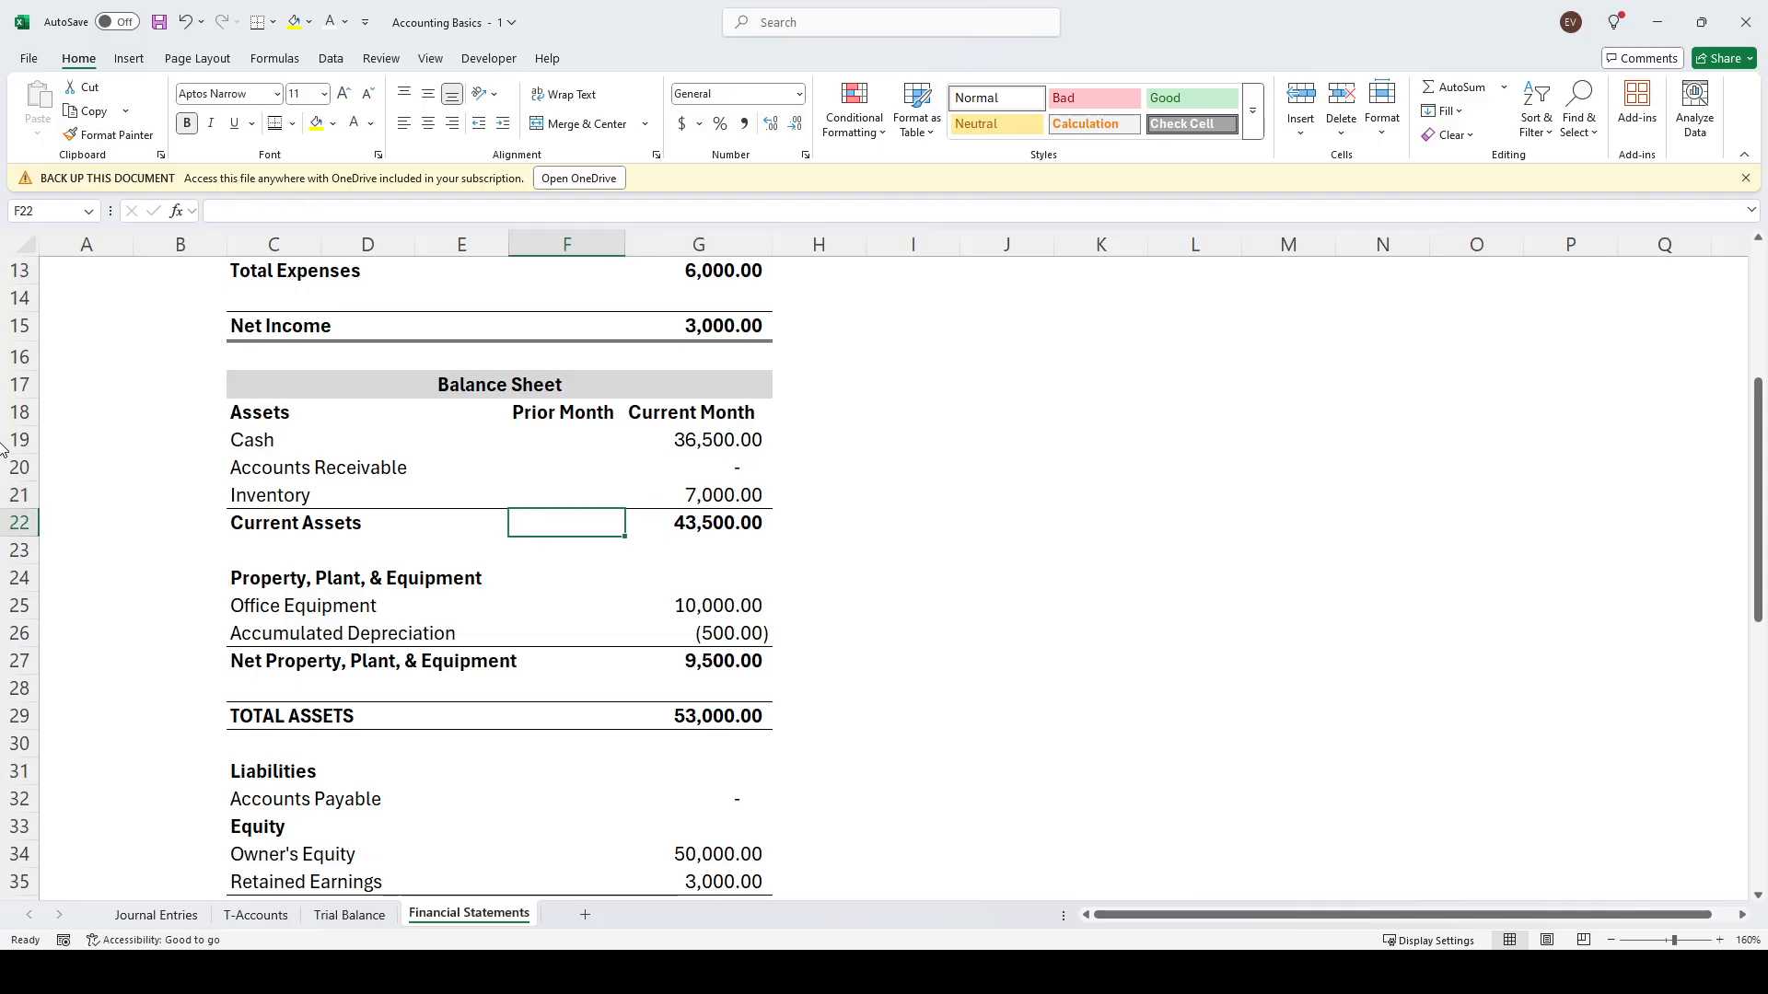
{"action": "key", "text": "Right"}
{"action": "key", "text": "Right"}
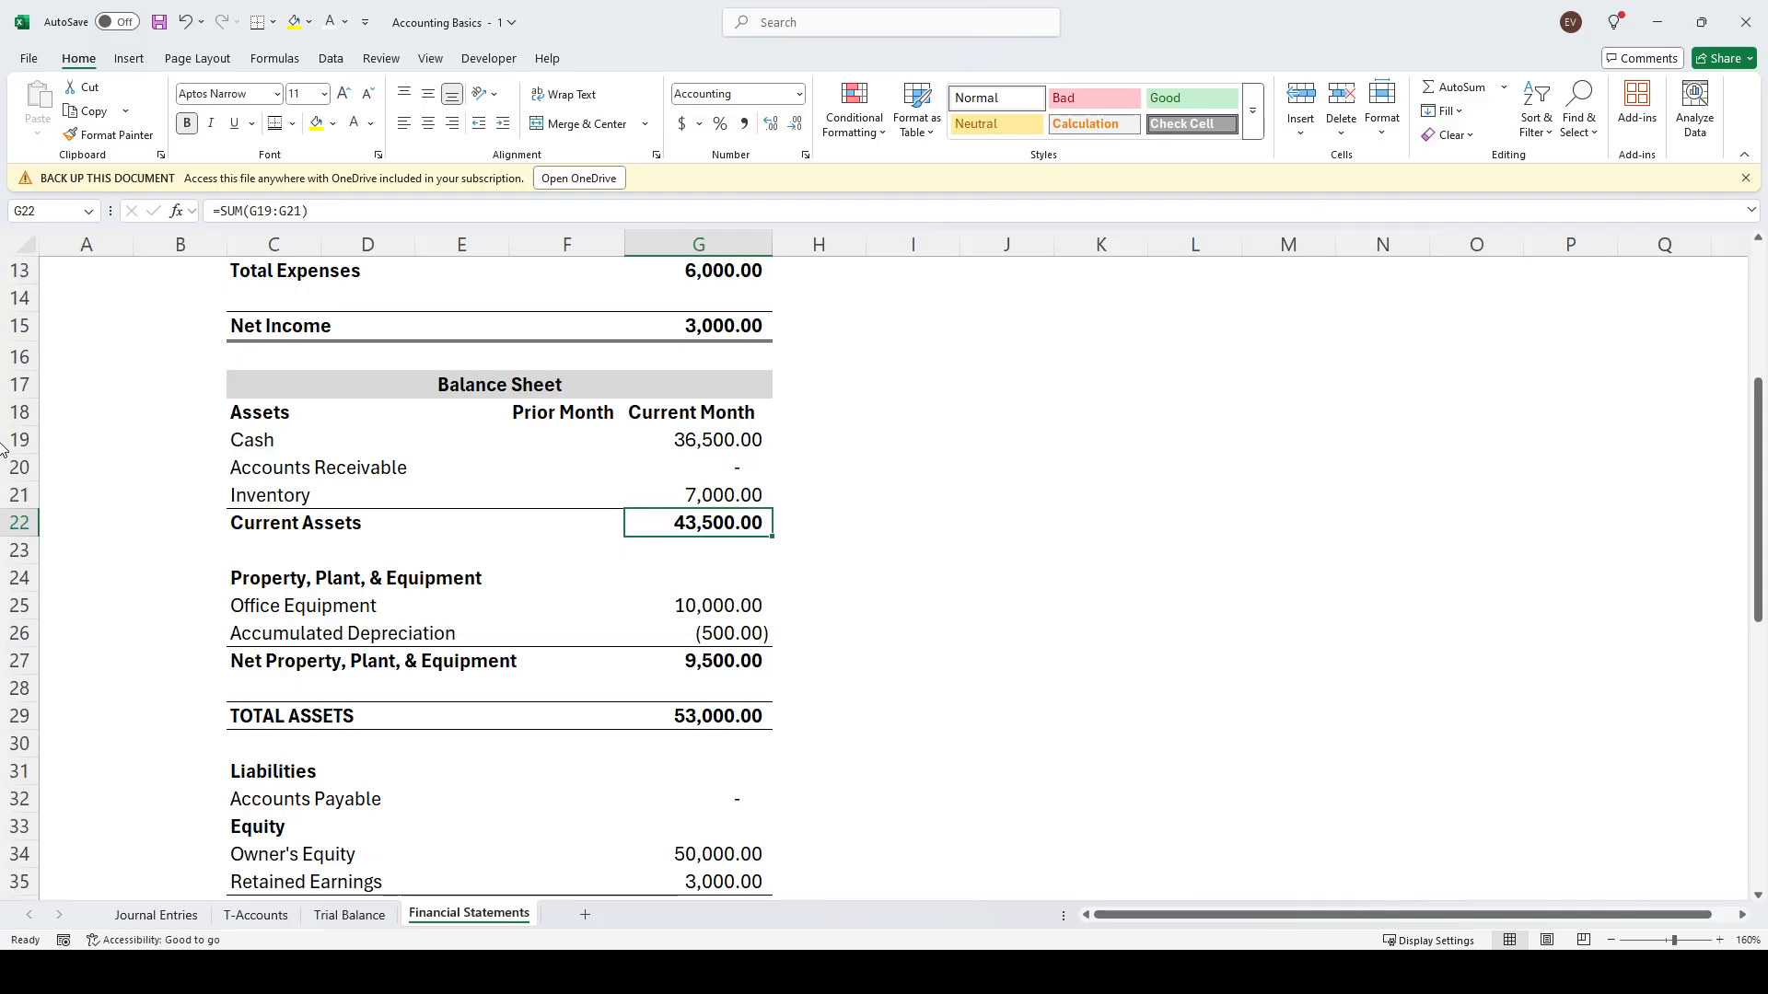
{"action": "key", "text": "Down"}
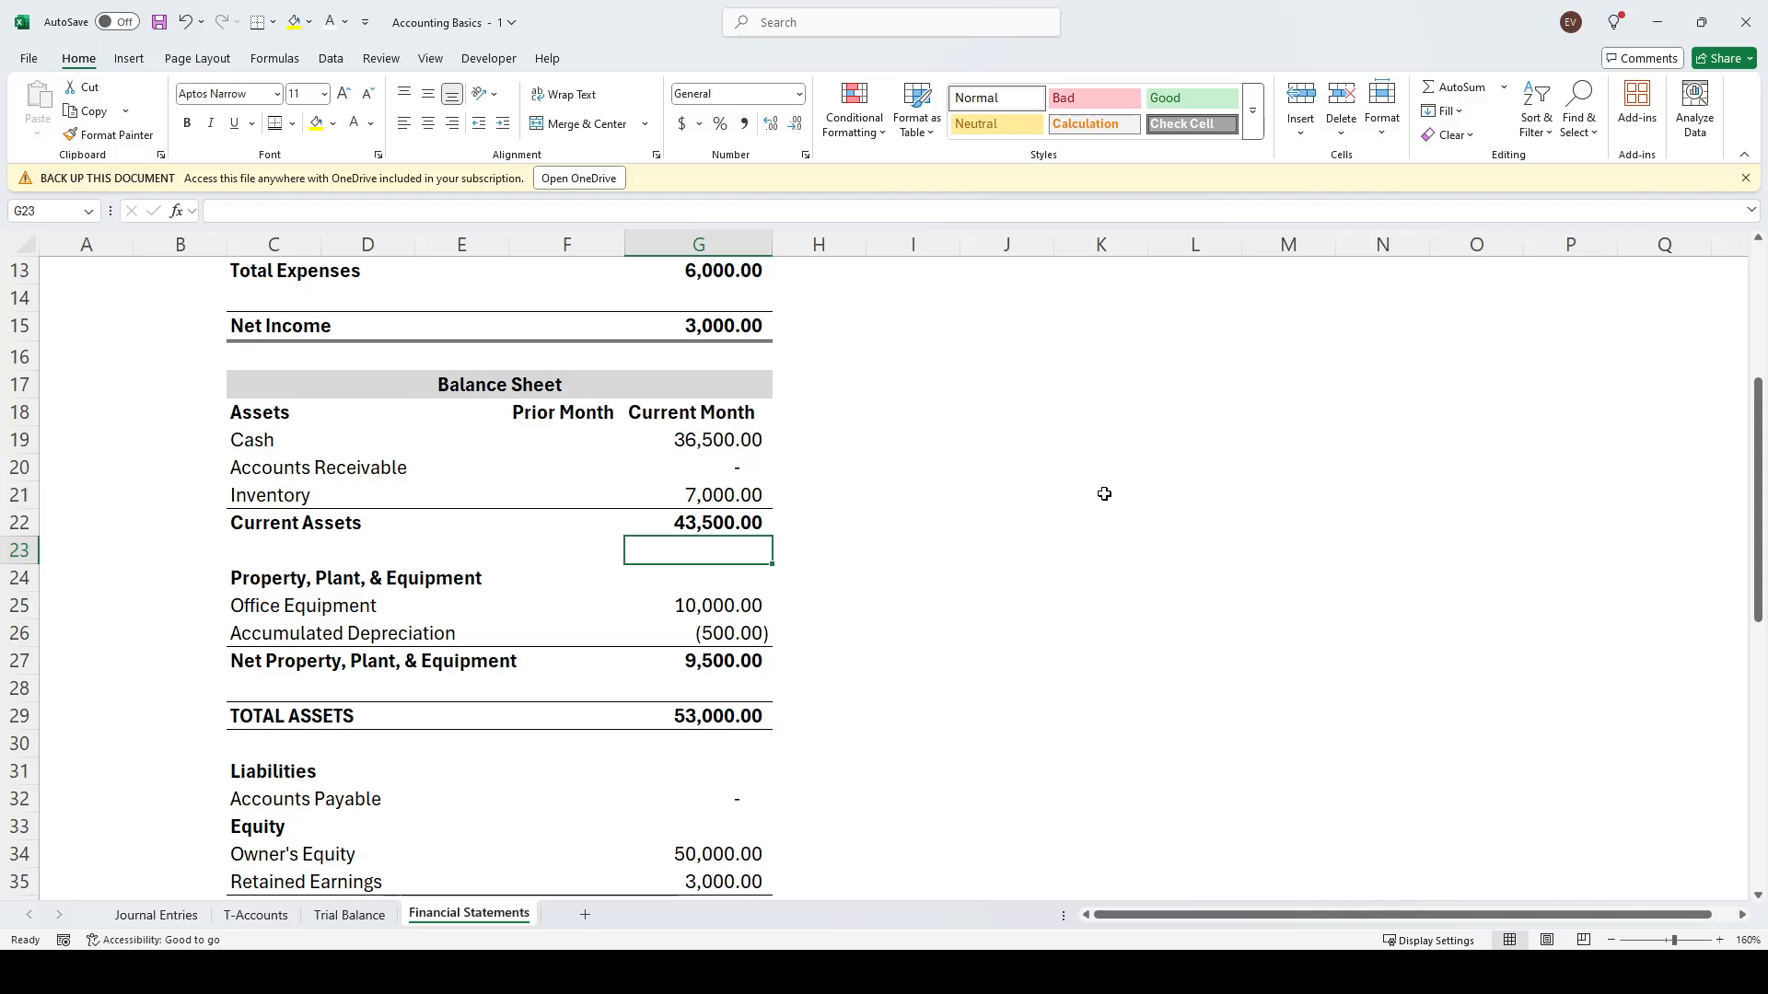
Check the Office Equipment and Accumulated Depreciation references and inspect the cells summed in Net Property, Plant, & Equipment
{"action": "scroll", "coordinate": [989, 479], "scroll_direction": "down", "scroll_amount": 1}
{"action": "left_click", "coordinate": [967, 497]}
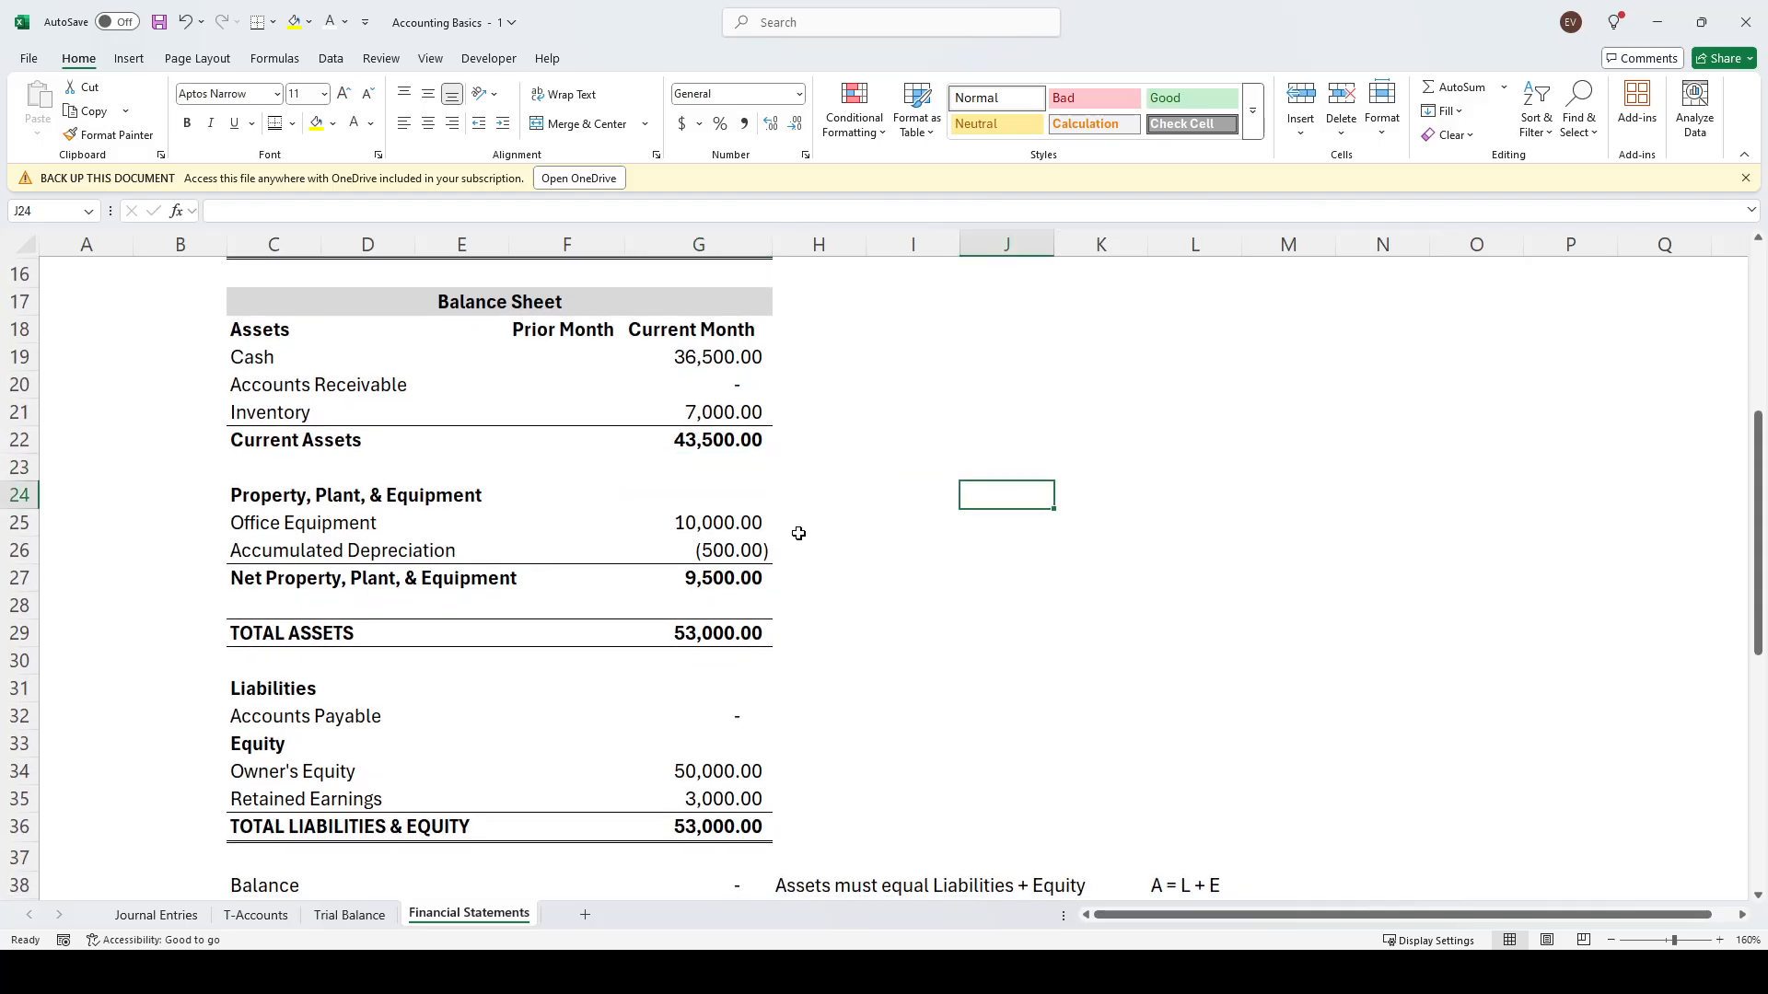
{"action": "left_click", "coordinate": [734, 524]}
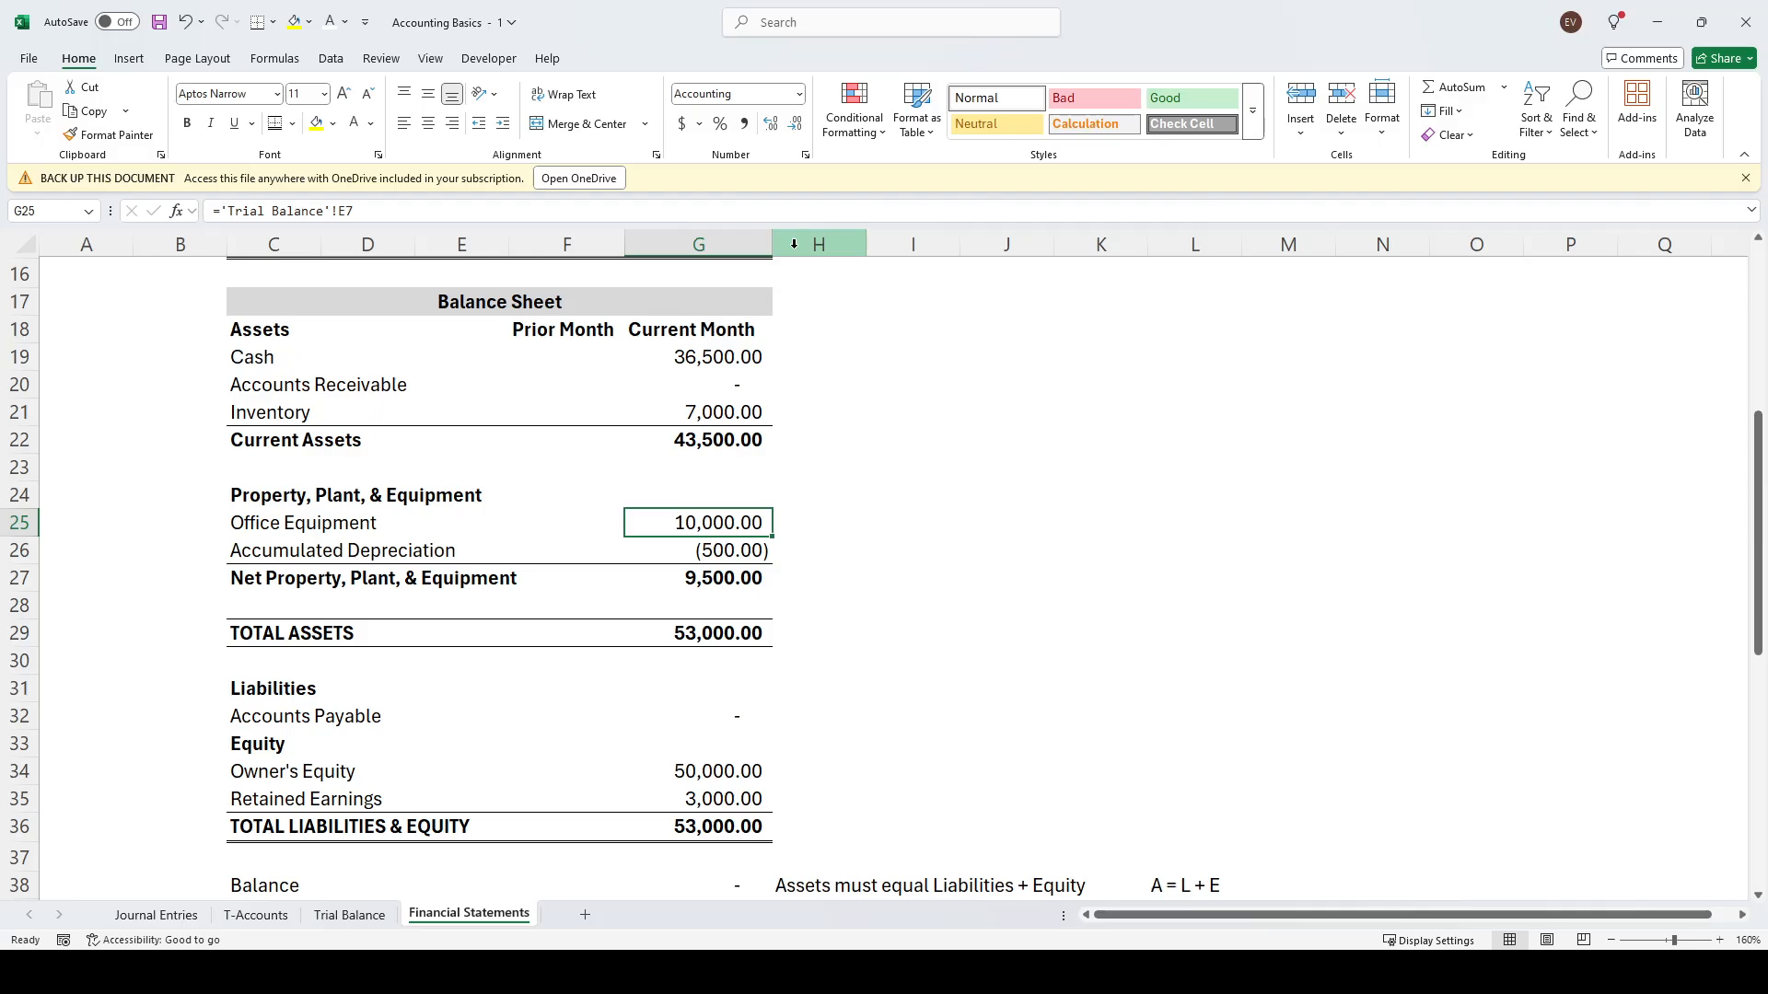
{"action": "key", "text": "Down"}
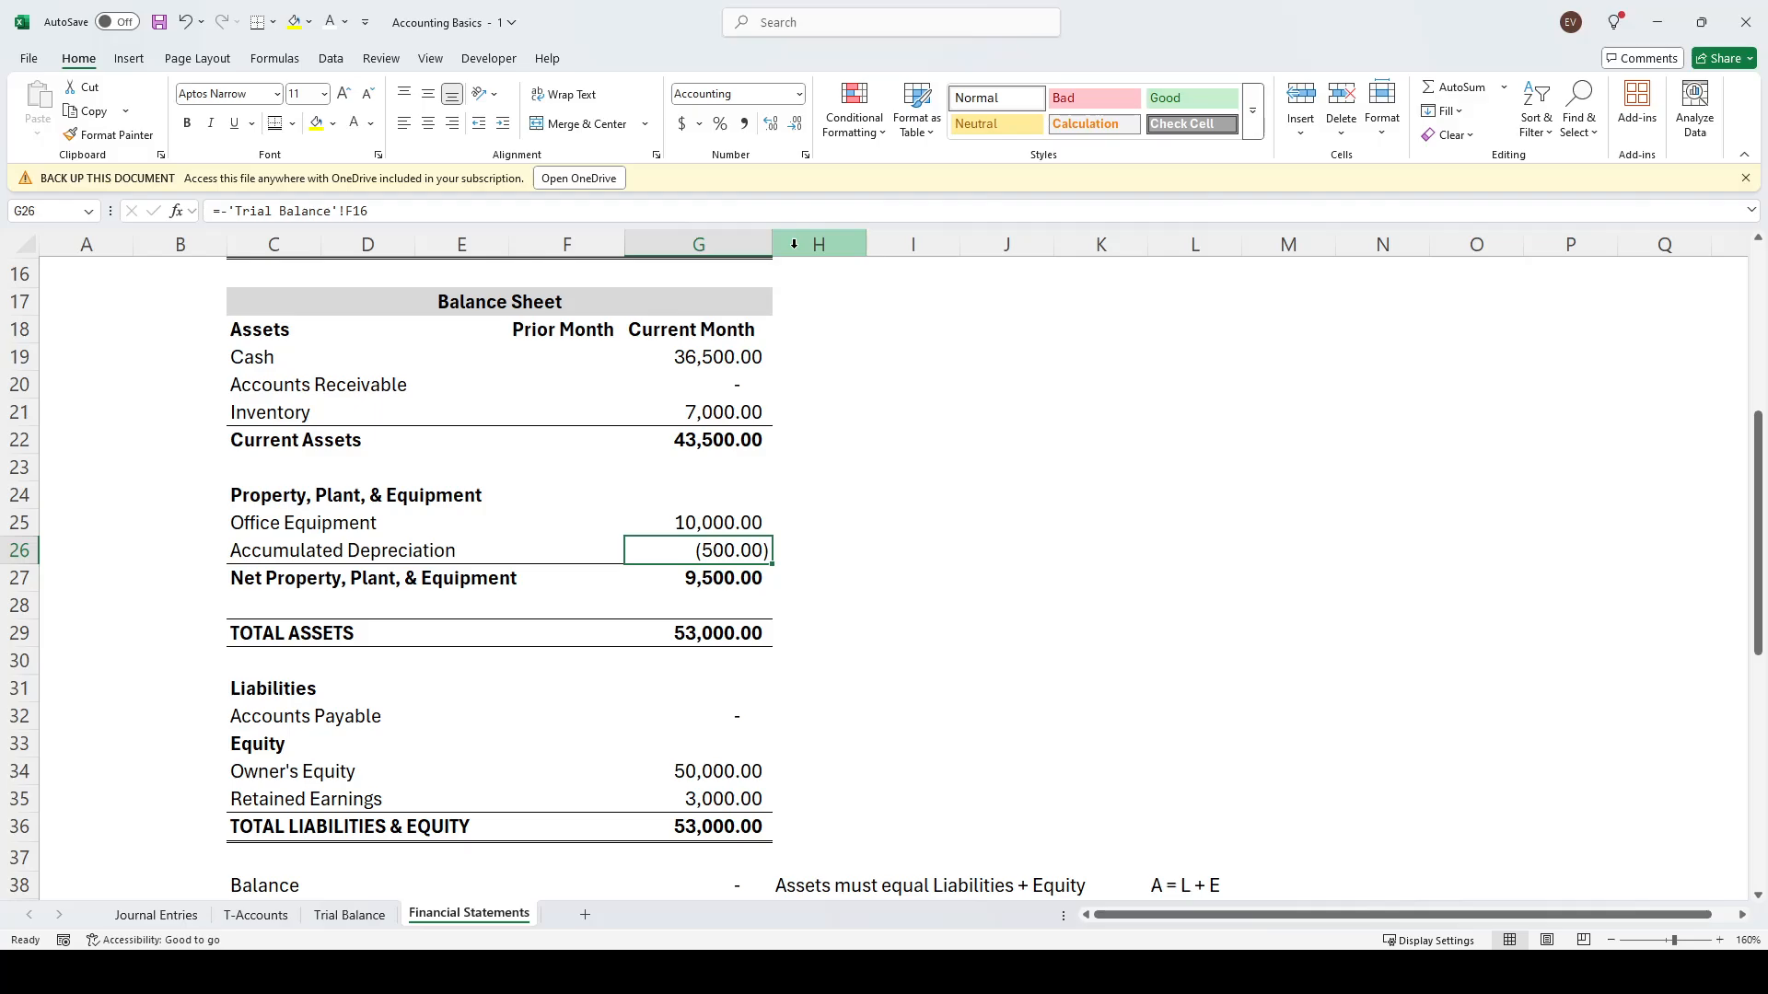
{"action": "key", "text": "Down"}
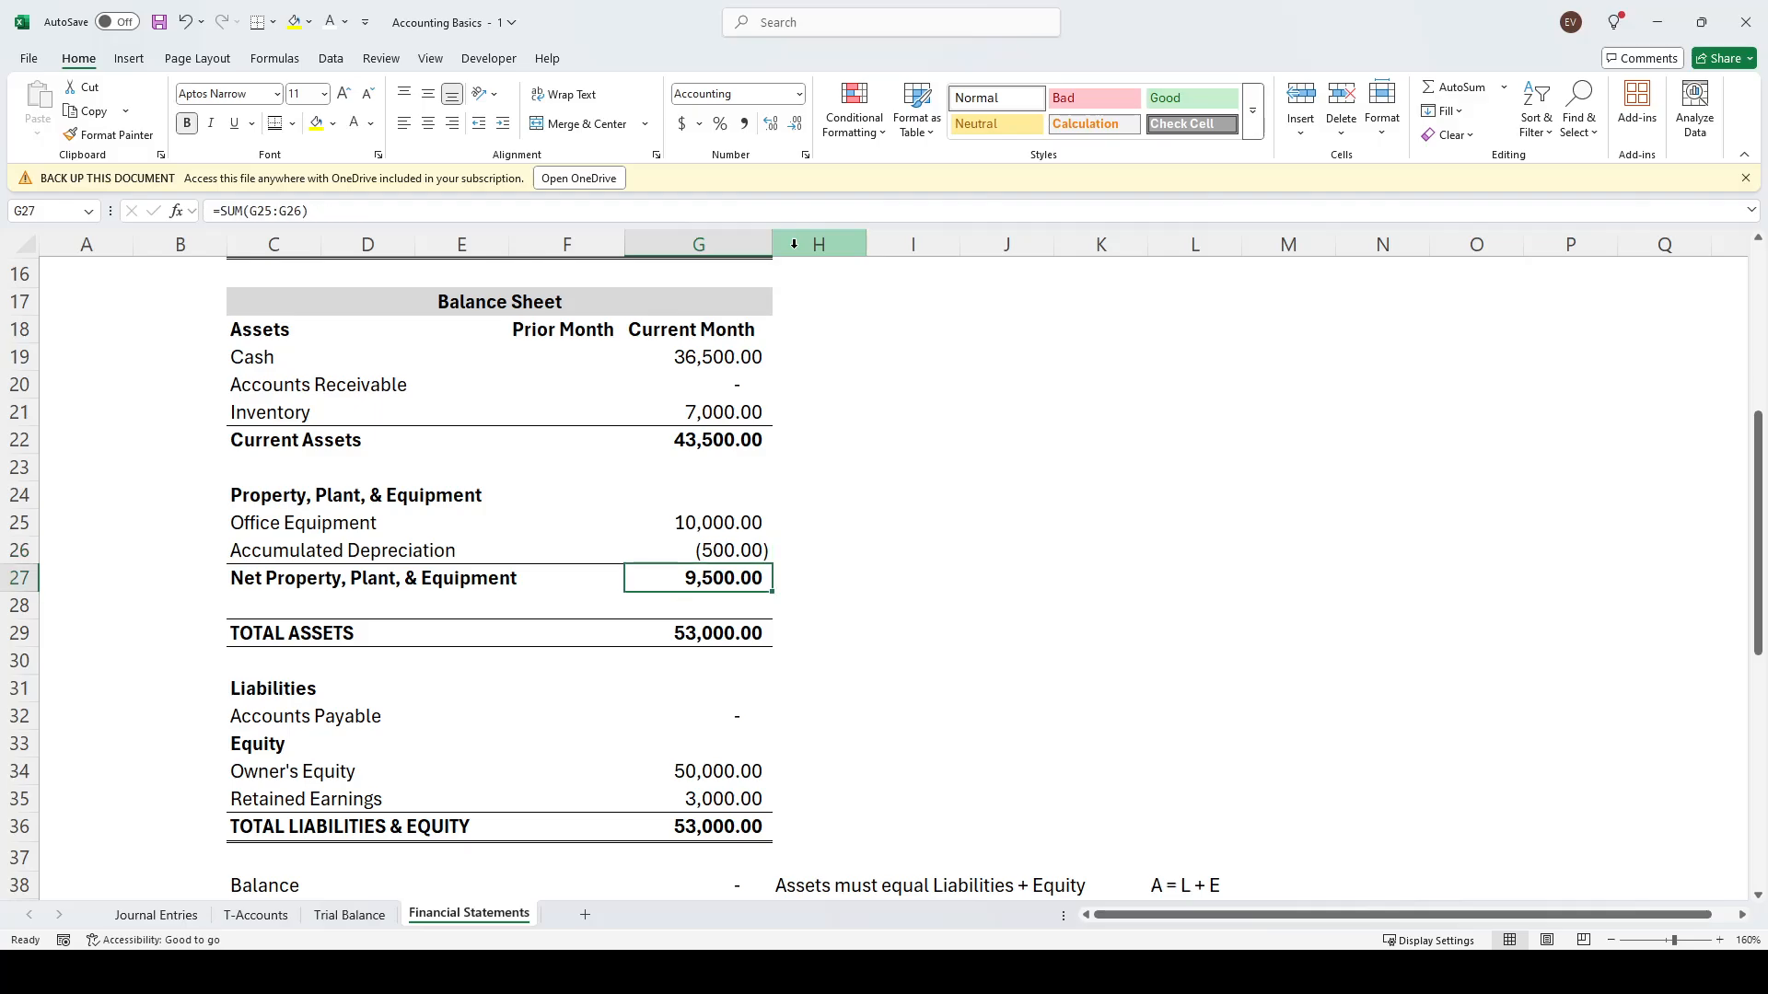
{"action": "key", "text": "F2"}
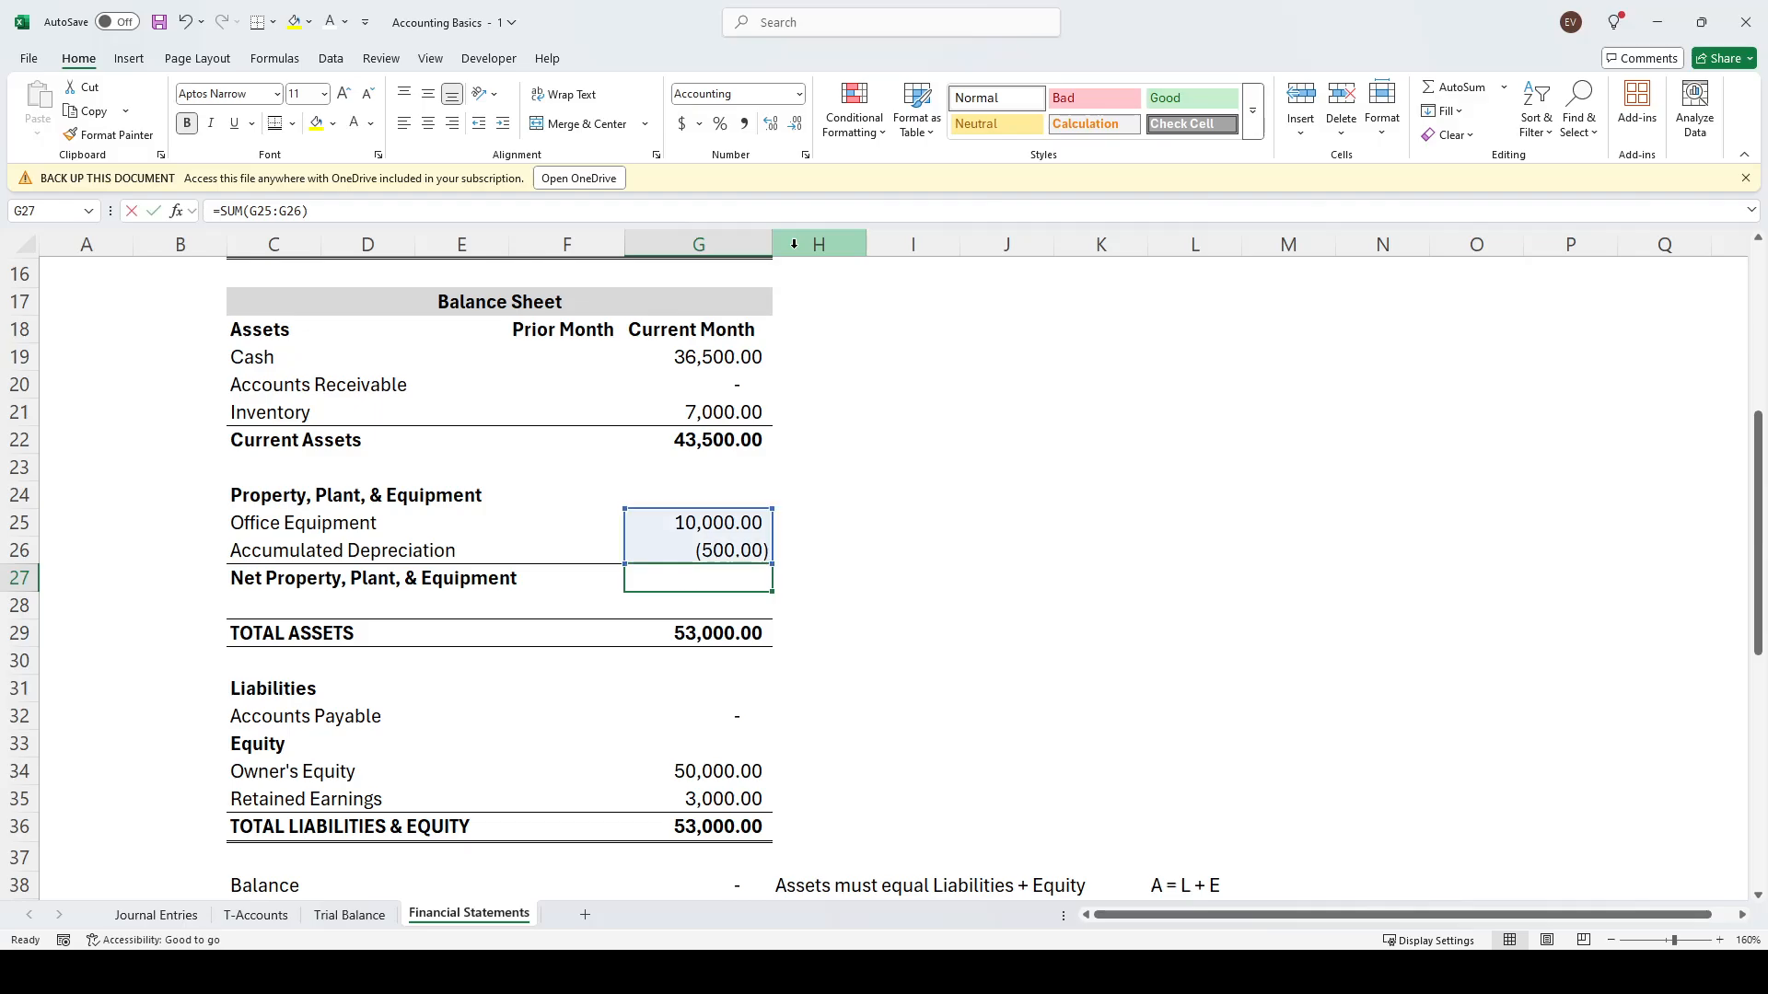
{"action": "key", "text": "Escape"}
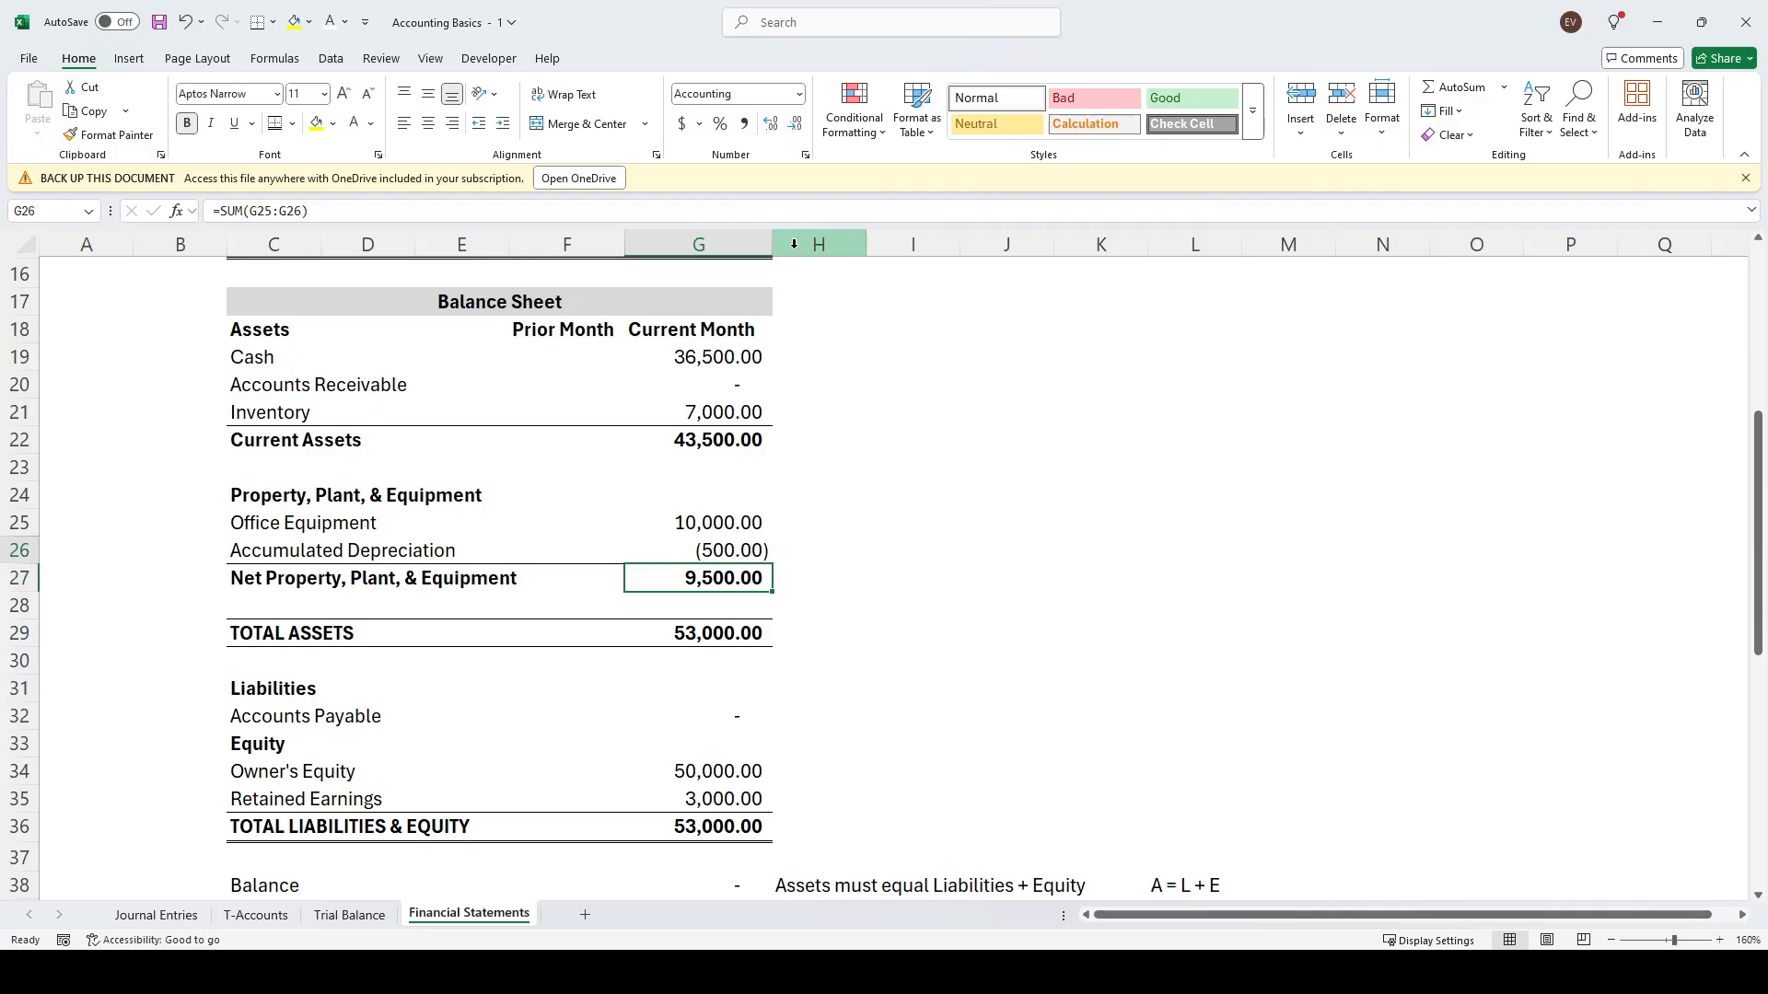
Examine the Accumulated Depreciation row from its label to the negated trial balance reference in Current Month
{"action": "key", "text": "Up"}
{"action": "key", "text": "Left"}
{"action": "key", "text": "Left"}
{"action": "key", "text": "Left"}
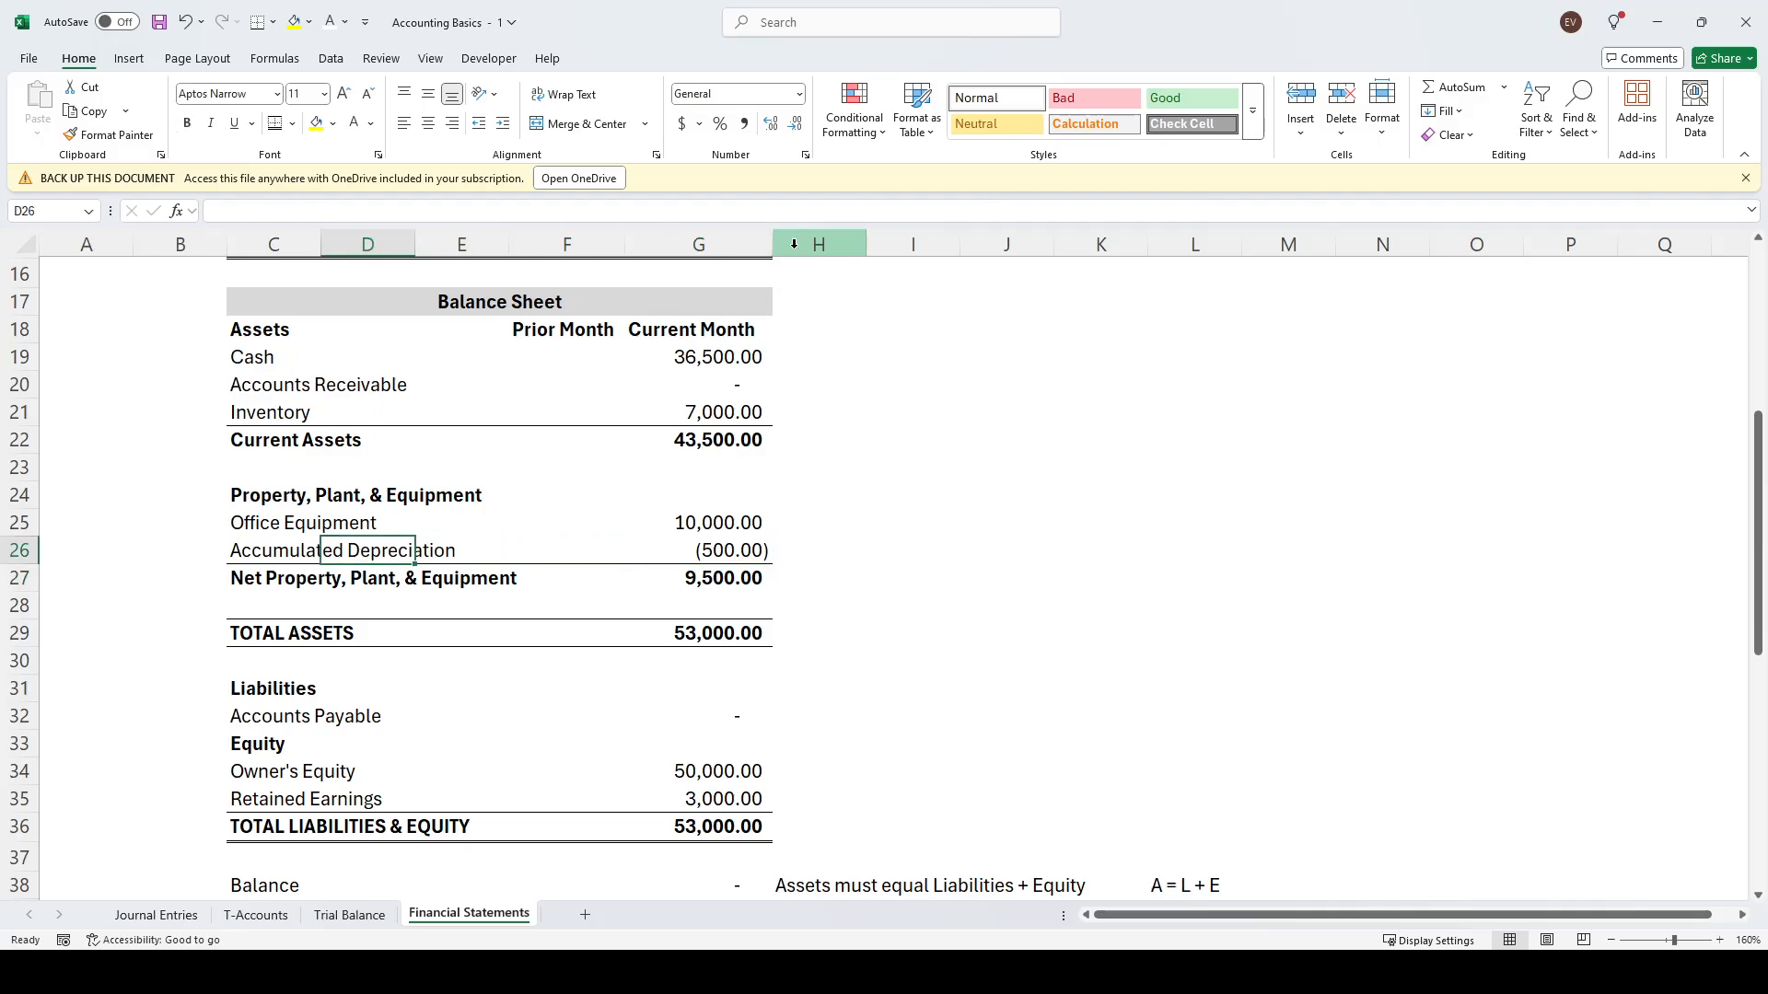
{"action": "key", "text": "Left"}
{"action": "key", "text": "Right"}
{"action": "key", "text": "Right"}
{"action": "key", "text": "Right"}
{"action": "key", "text": "Right"}
{"action": "key", "text": "Right"}
{"action": "key", "text": "Left"}
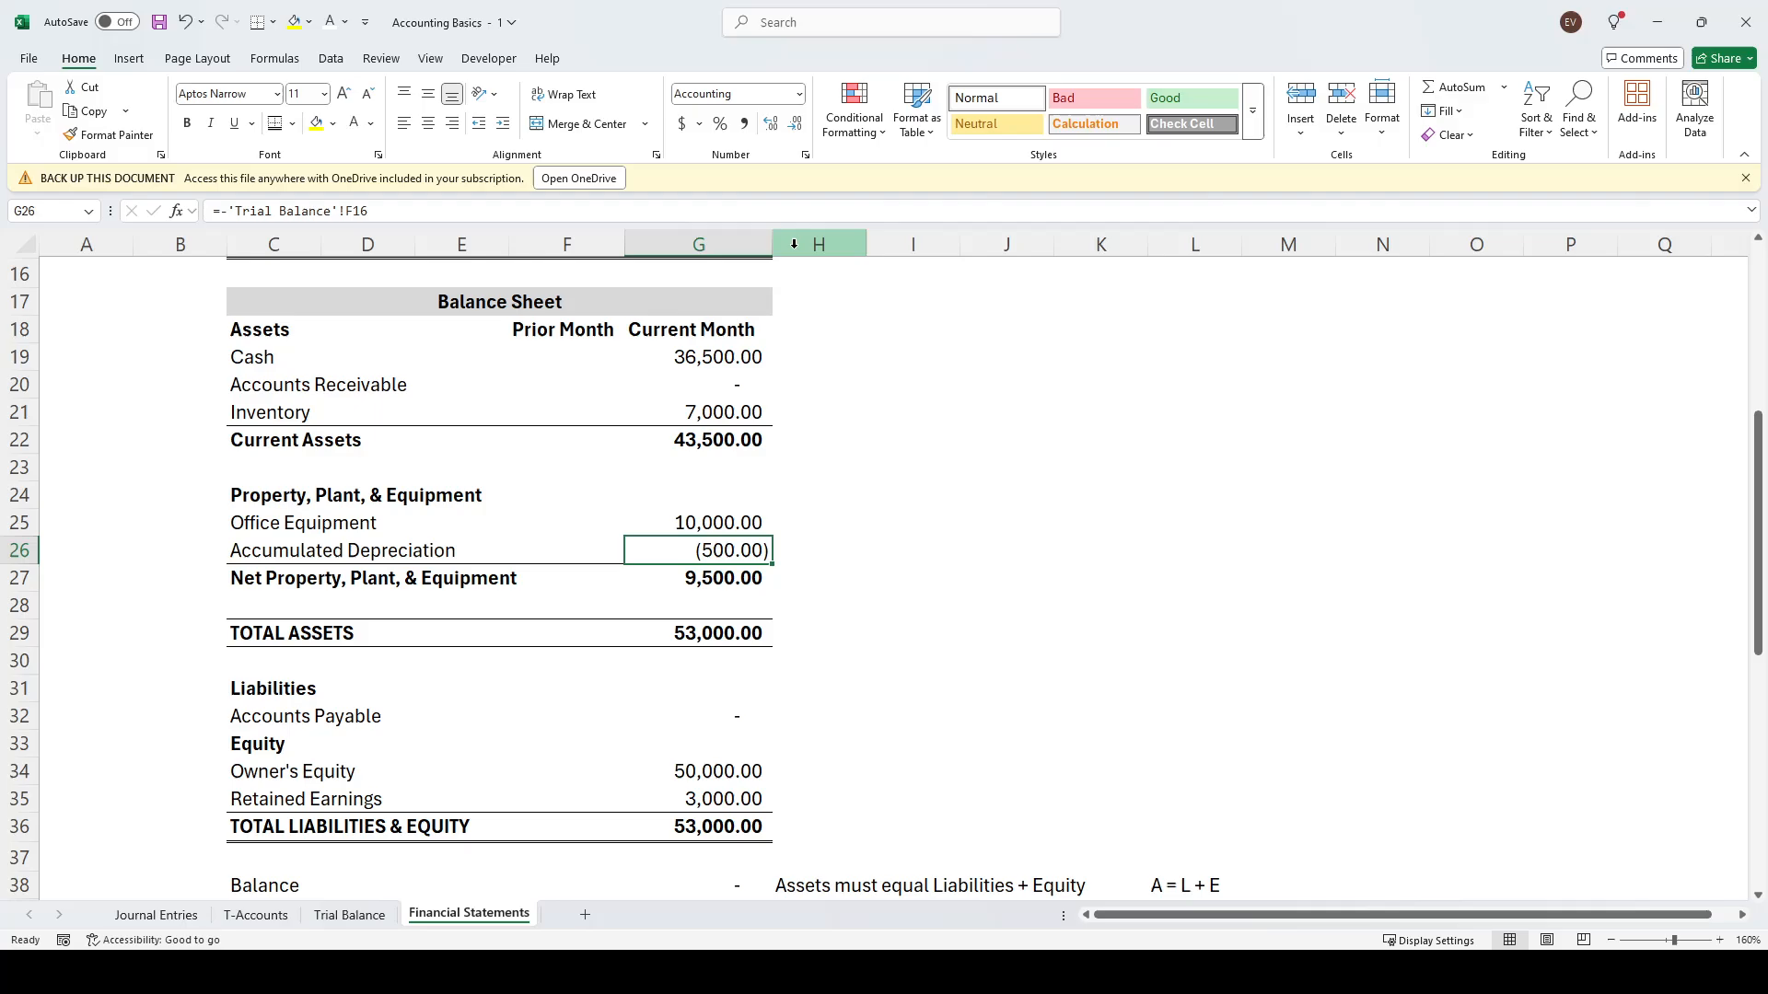
Examine the Office Equipment row above Accumulated Depreciation, from its label to its Current Month reference
{"action": "key", "text": "Left"}
{"action": "key", "text": "Up"}
{"action": "key", "text": "Left"}
{"action": "key", "text": "Left"}
{"action": "key", "text": "Left"}
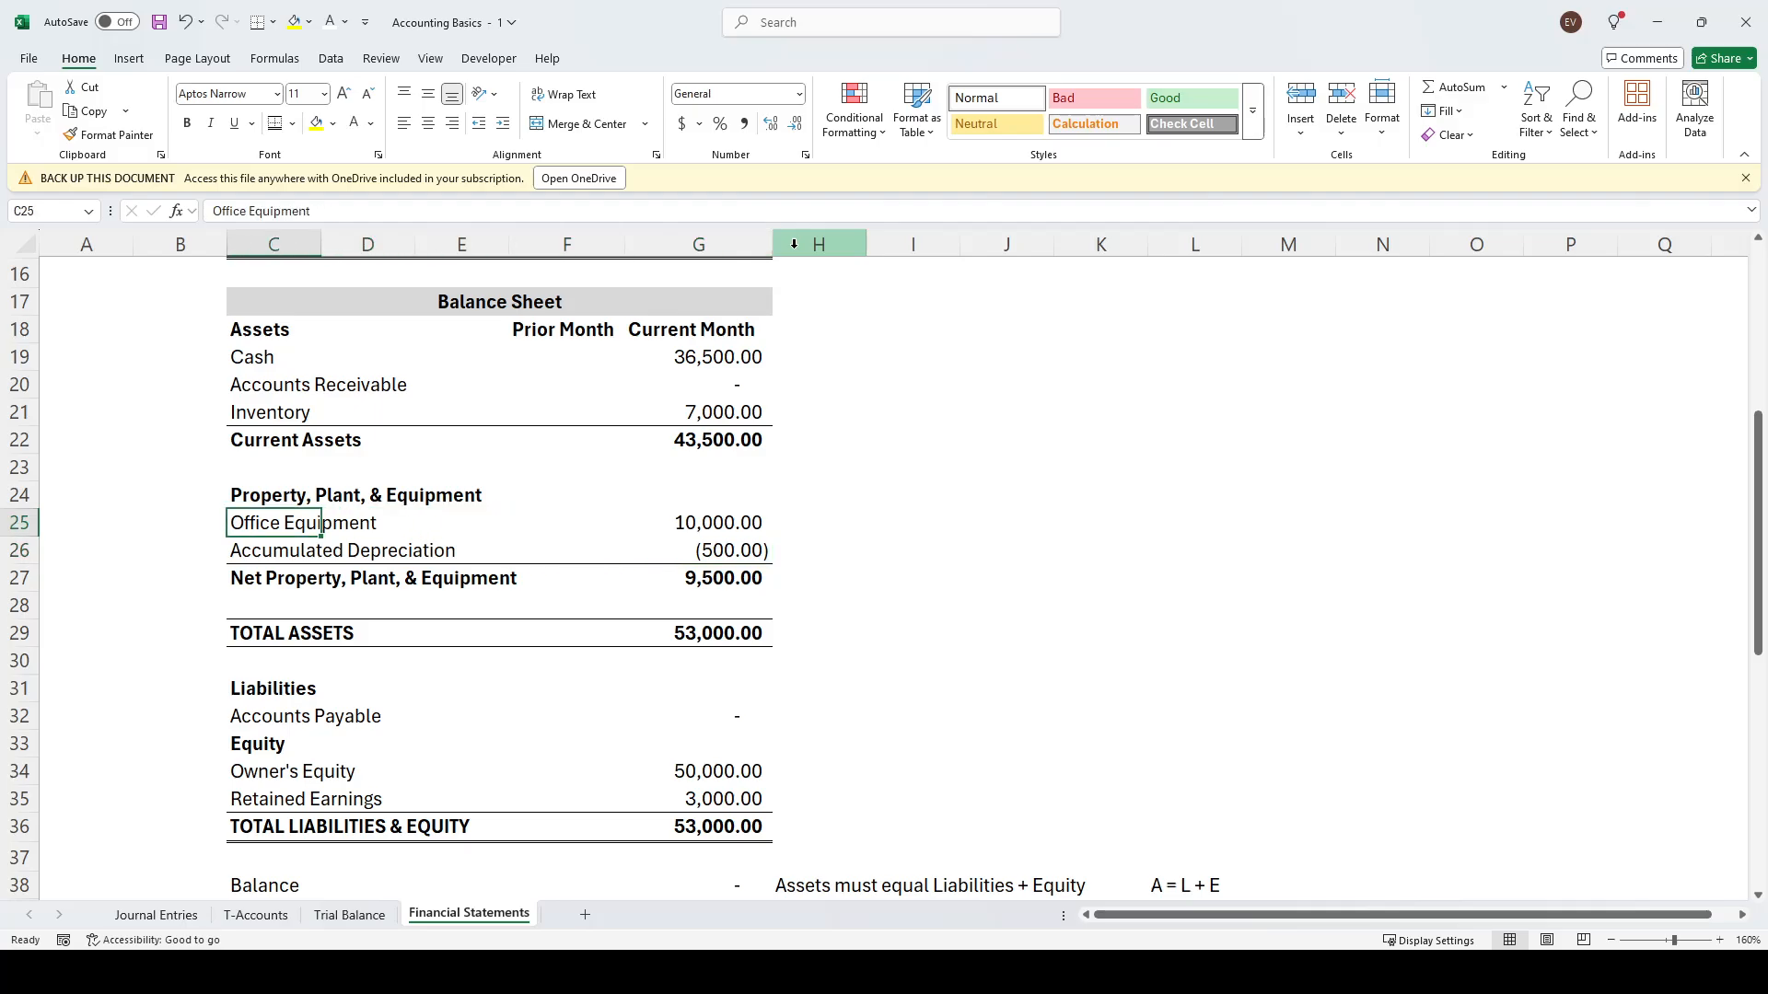
{"action": "key", "text": "Right"}
{"action": "key", "text": "Right"}
{"action": "key", "text": "Right"}
{"action": "key", "text": "Right"}
{"action": "key", "text": "Right"}
{"action": "key", "text": "Left"}
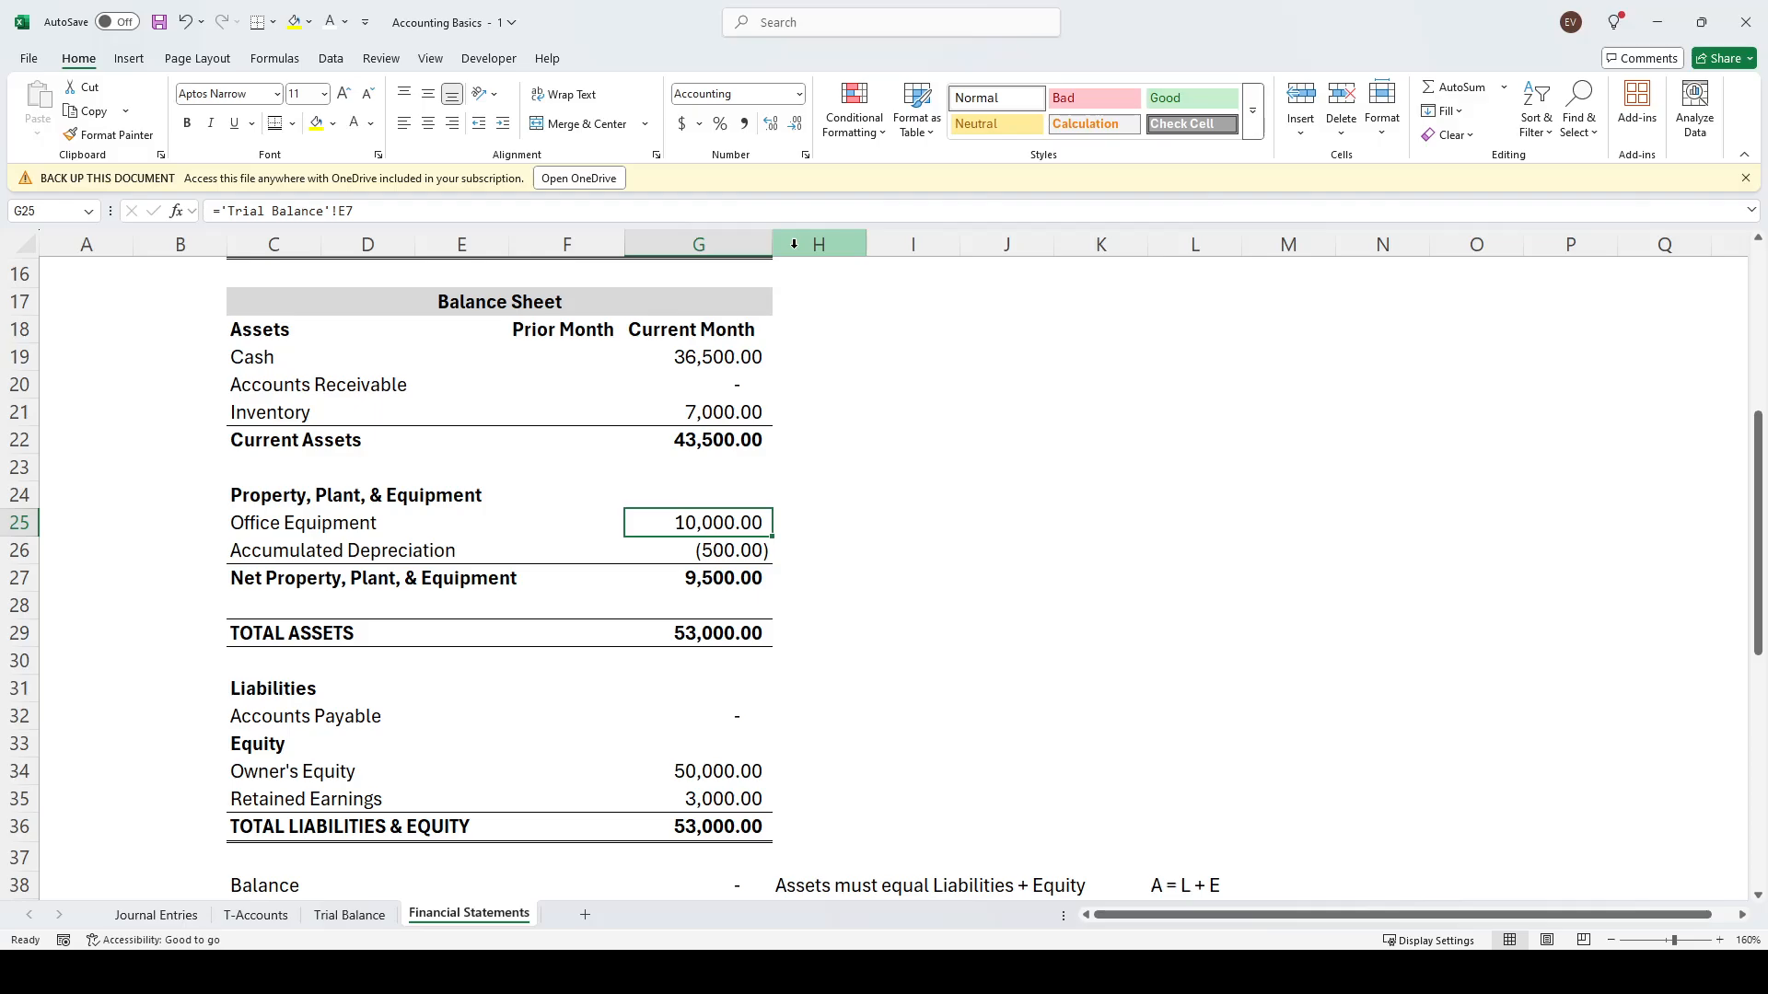
Revisit the Accumulated Depreciation row to compare its Current Month amount with Office Equipment
{"action": "key", "text": "Down"}
{"action": "key", "text": "Left"}
{"action": "key", "text": "Left"}
{"action": "key", "text": "Left"}
{"action": "key", "text": "Left"}
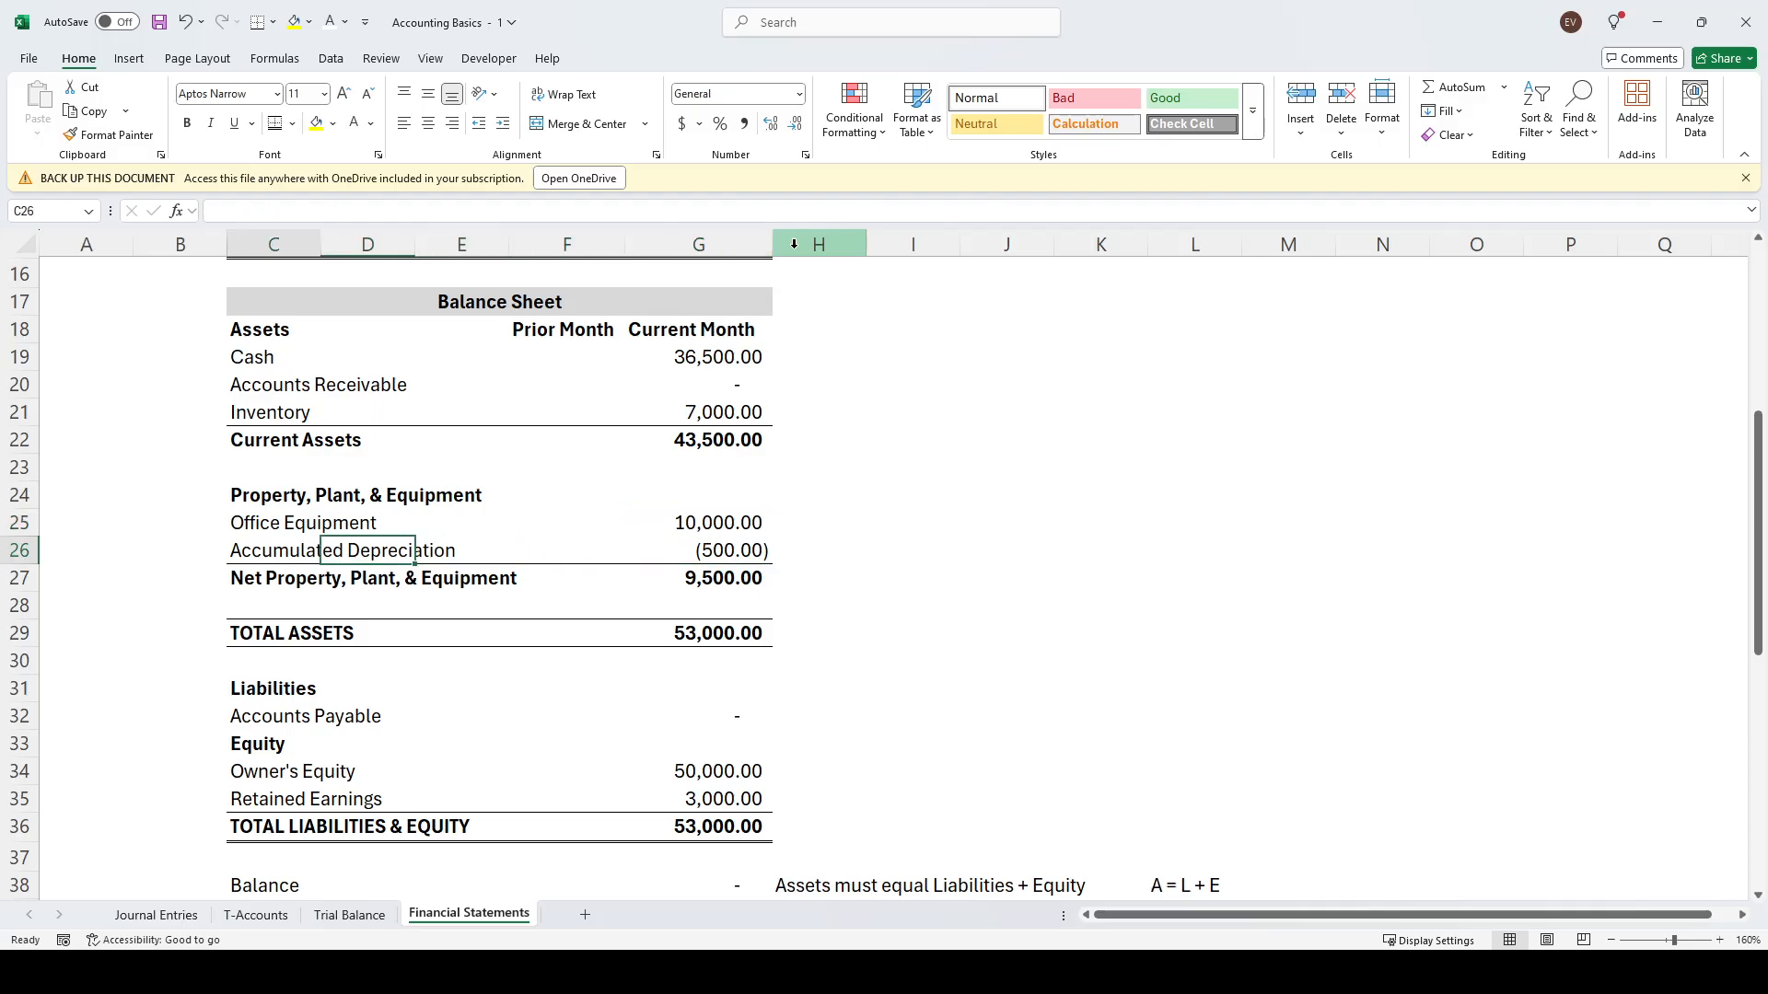
{"action": "key", "text": "Right"}
{"action": "key", "text": "Right"}
{"action": "key", "text": "Right"}
{"action": "key", "text": "Right"}
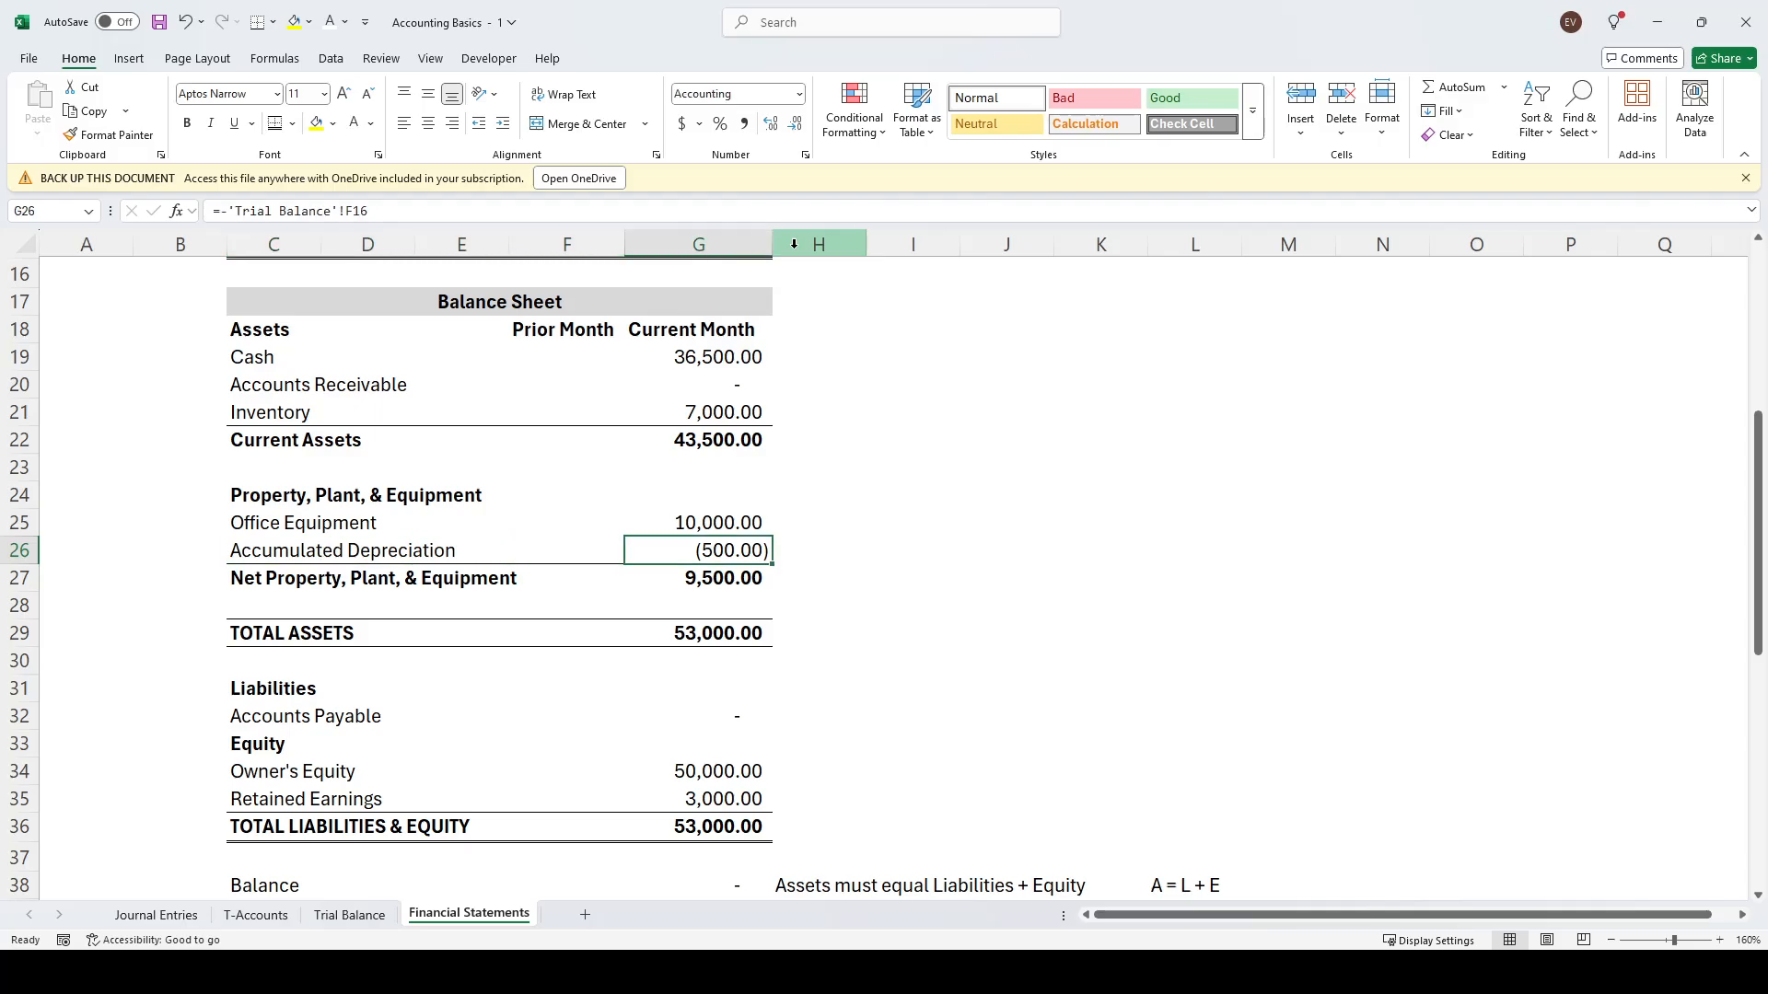
Check the formulas behind Net Property, Plant, & Equipment and TOTAL ASSETS on the Balance Sheet
{"action": "key", "text": "Down"}
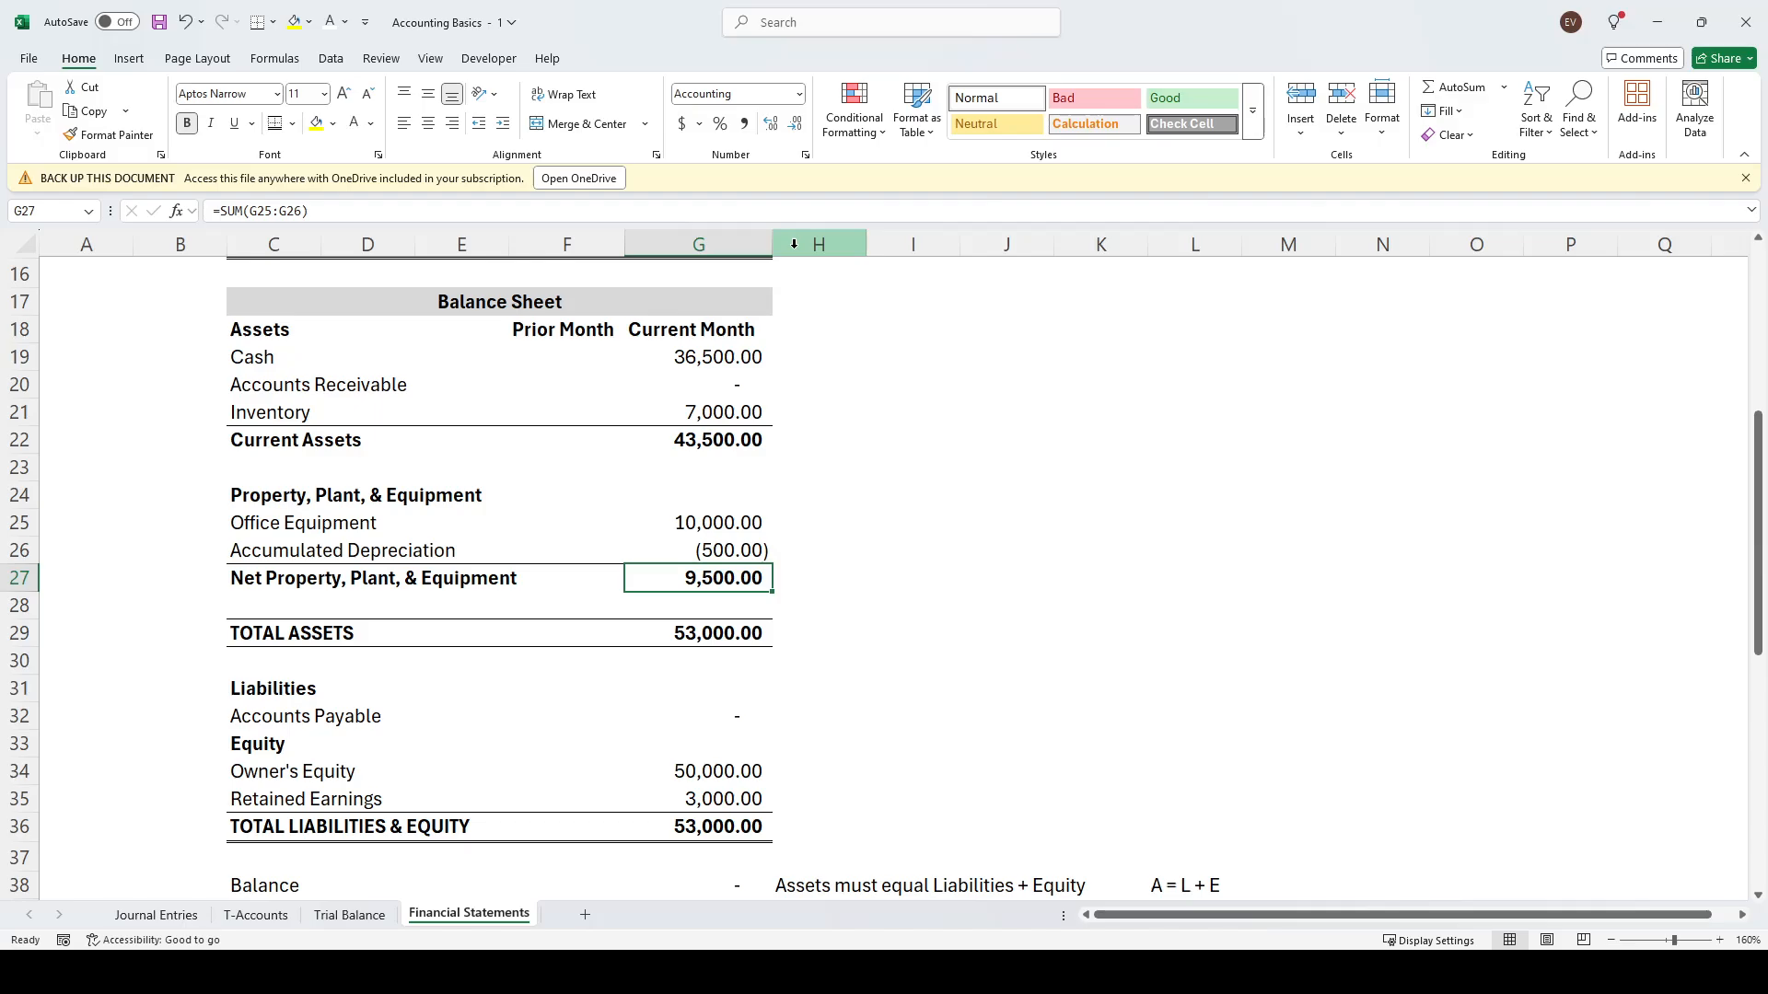
{"action": "key", "text": "Down"}
{"action": "key", "text": "Down"}
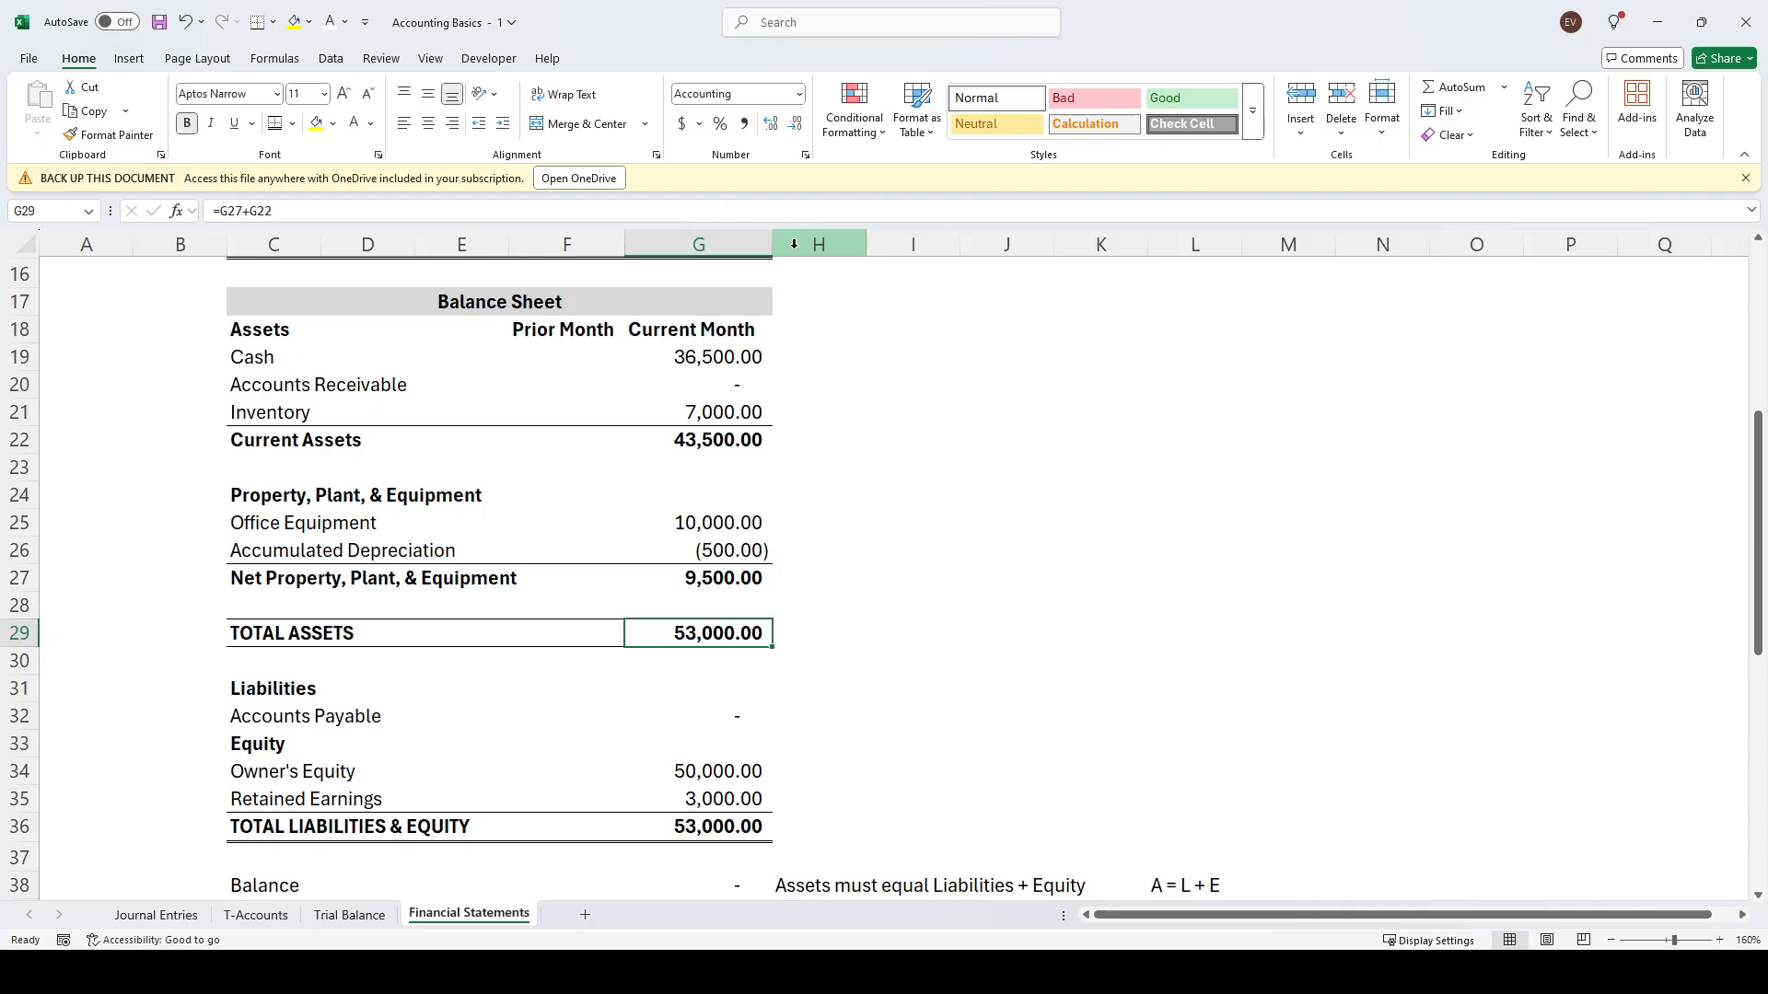
Check the trial balance reference behind the Accounts Payable amount on the Balance Sheet
{"action": "scroll", "coordinate": [1029, 430], "scroll_direction": "down", "scroll_amount": 3}
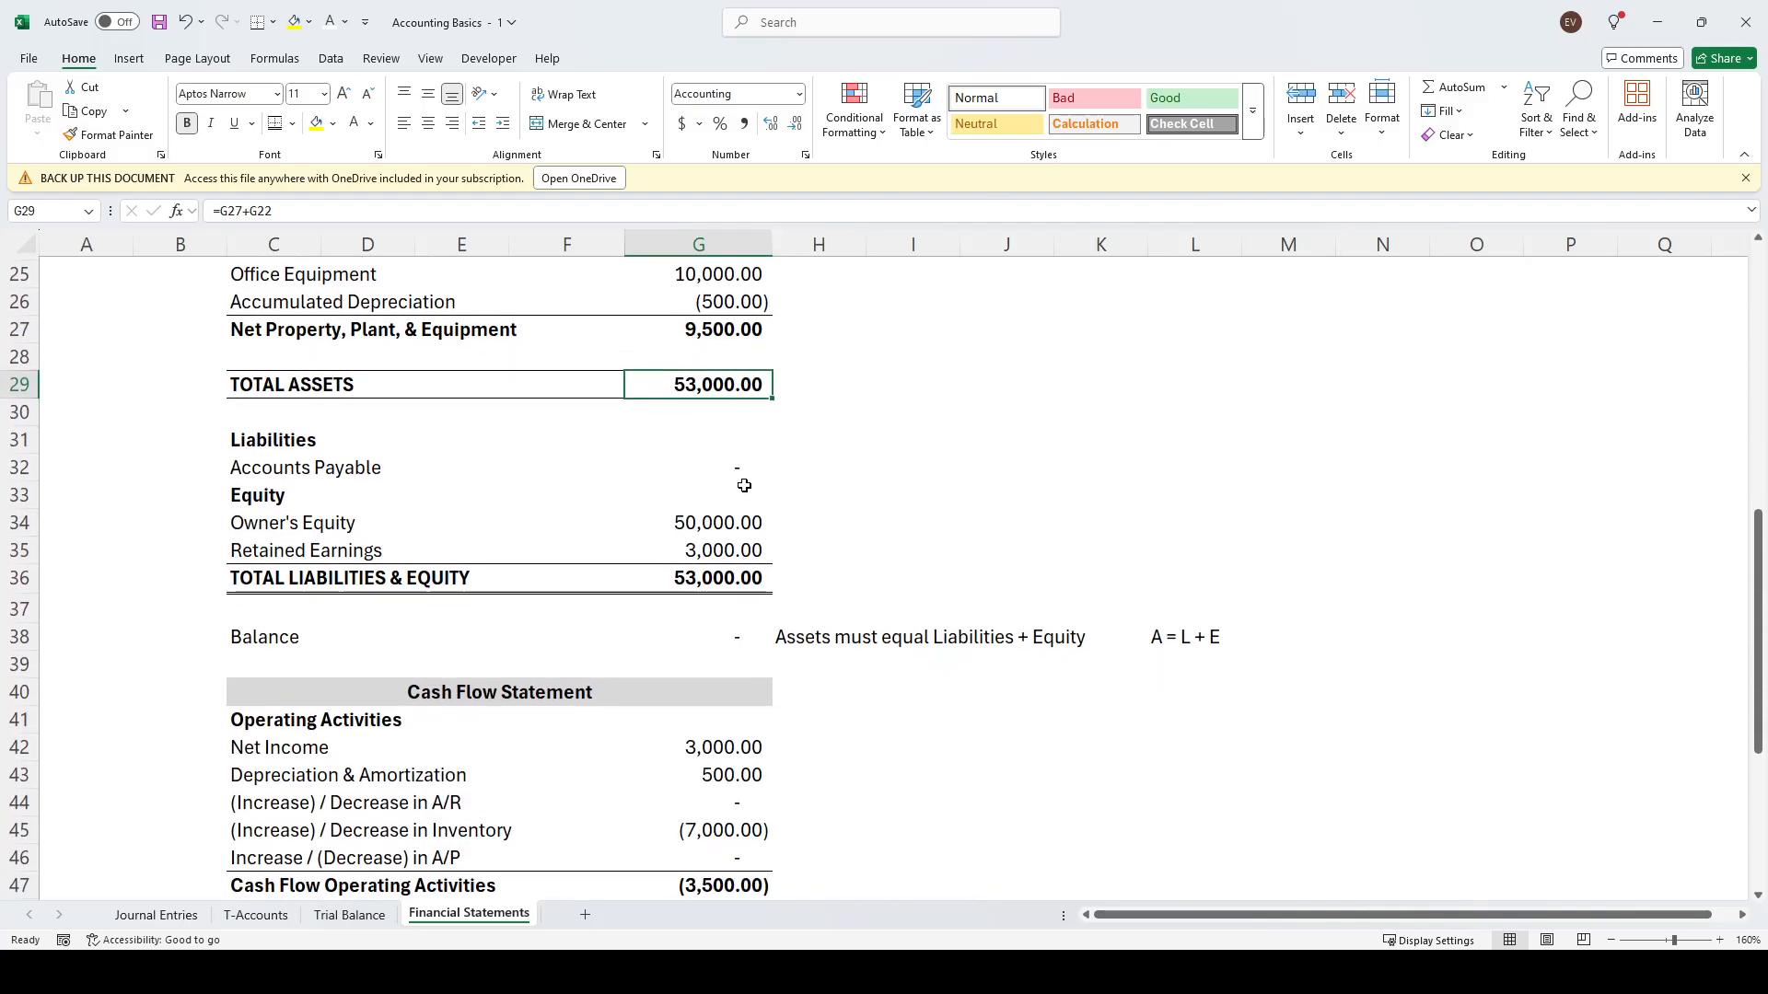
{"action": "left_click", "coordinate": [373, 470]}
{"action": "left_click", "coordinate": [748, 469]}
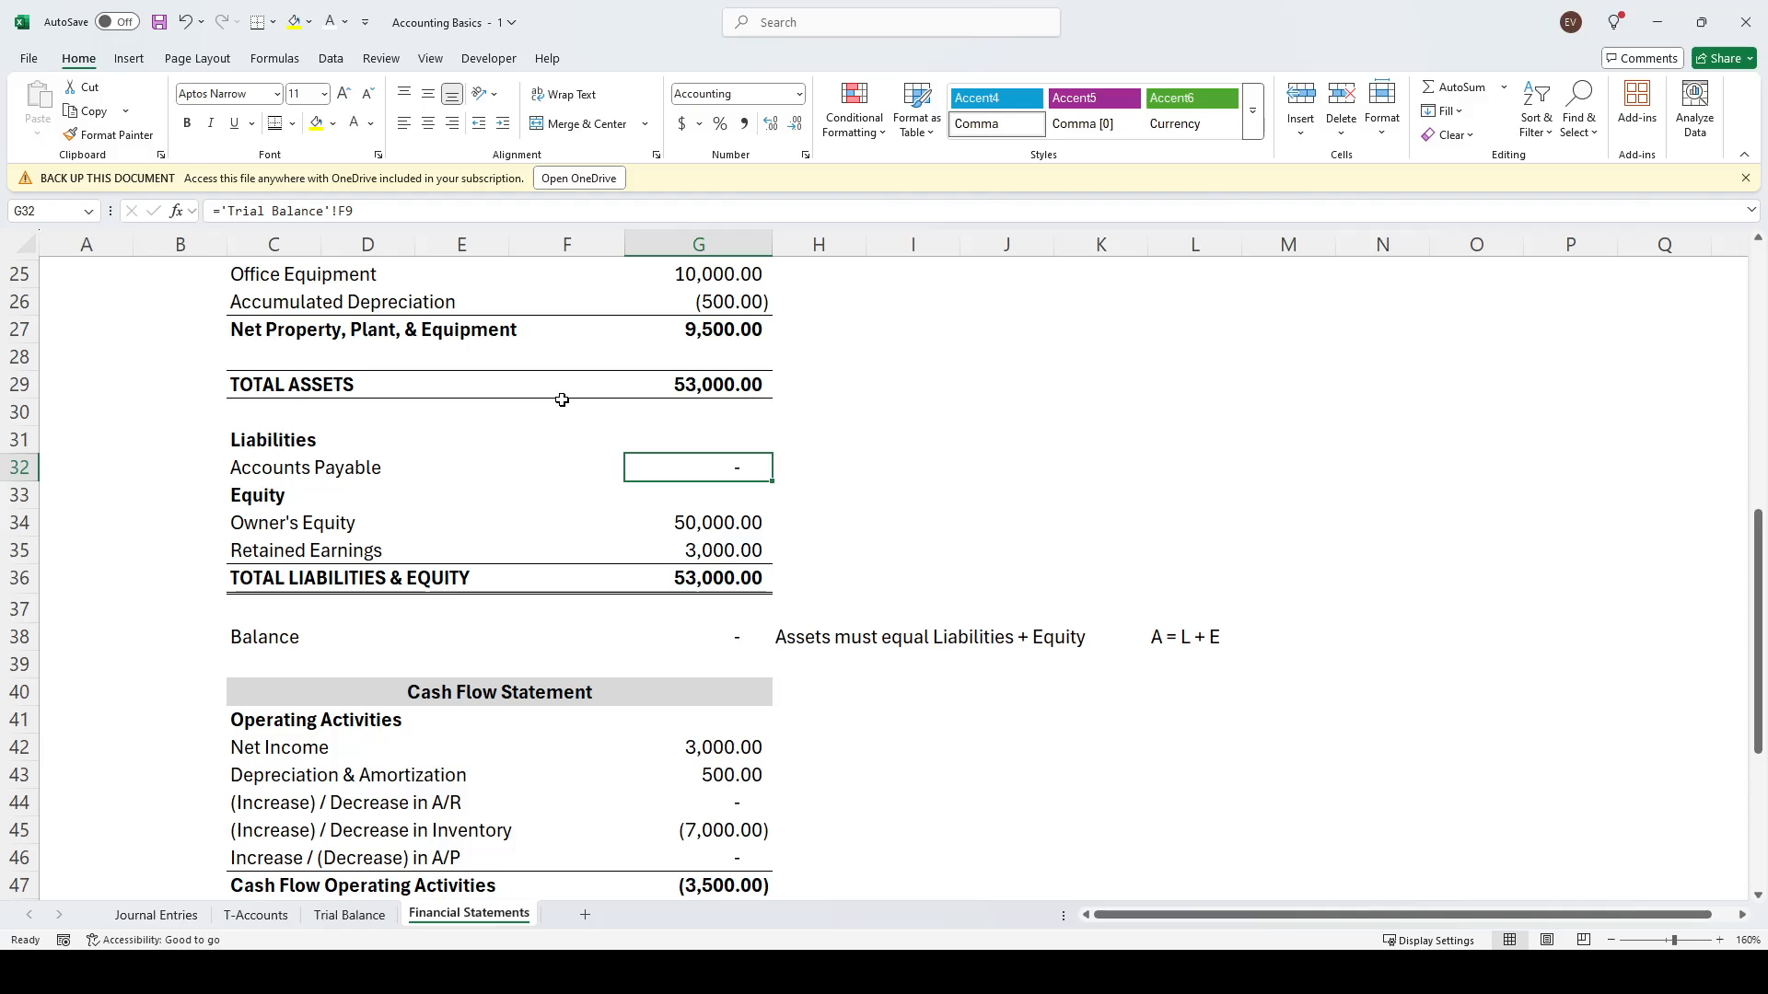
Examine the Owner's Equity row on the Balance Sheet, from its label to its Current Month trial balance reference
{"action": "key", "text": "Down"}
{"action": "key", "text": "Left"}
{"action": "key", "text": "Left"}
{"action": "key", "text": "Left"}
{"action": "key", "text": "Left"}
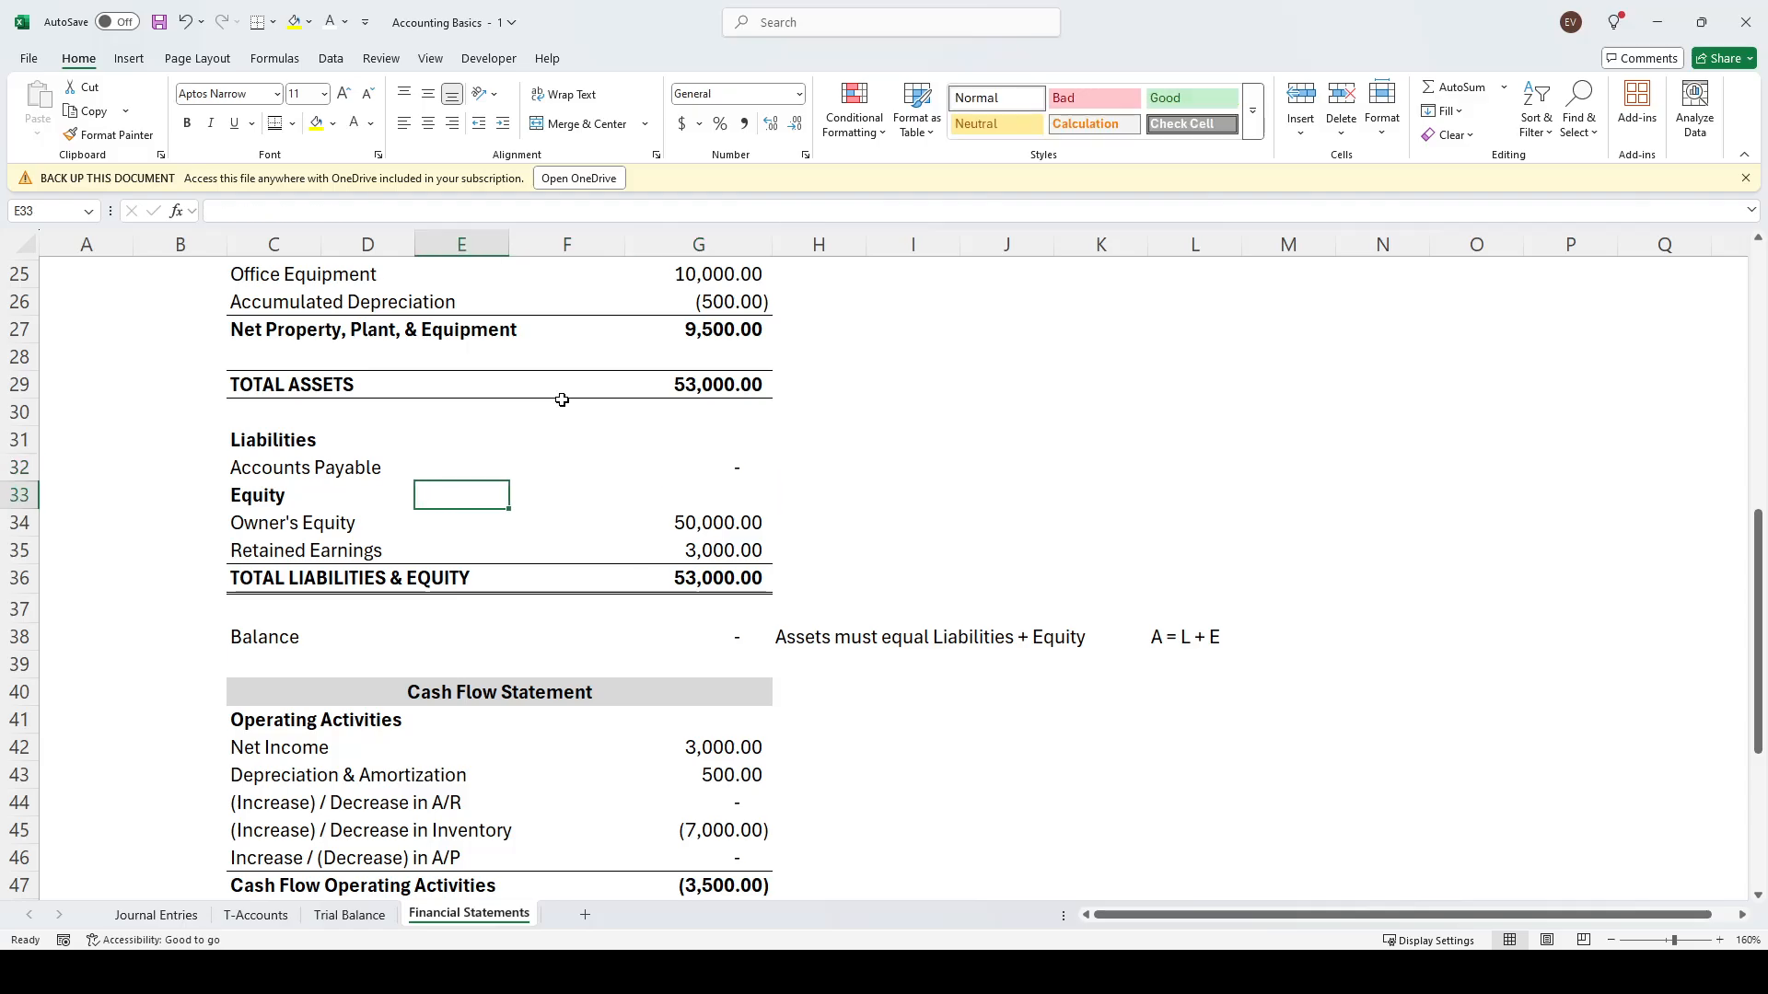
{"action": "key", "text": "Left"}
{"action": "key", "text": "Down"}
{"action": "key", "text": "Right"}
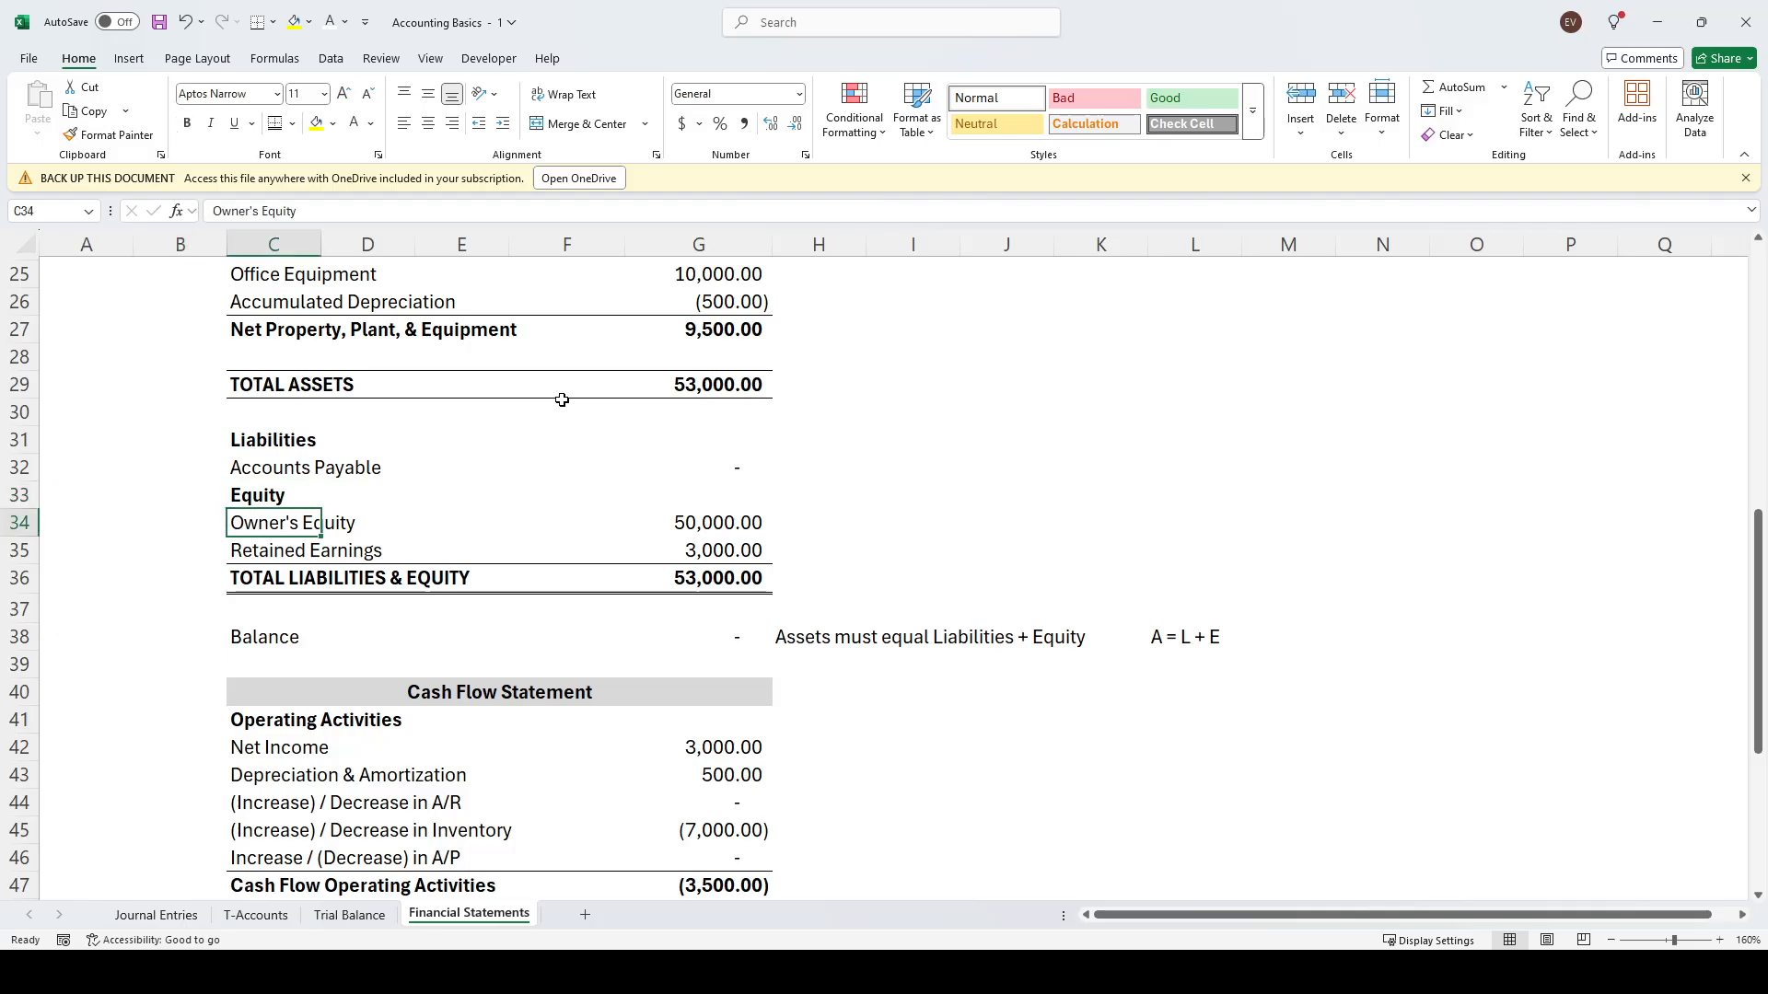
{"action": "key", "text": "Right"}
{"action": "key", "text": "Right"}
{"action": "key", "text": "Right"}
{"action": "key", "text": "Right"}
{"action": "key", "text": "Right"}
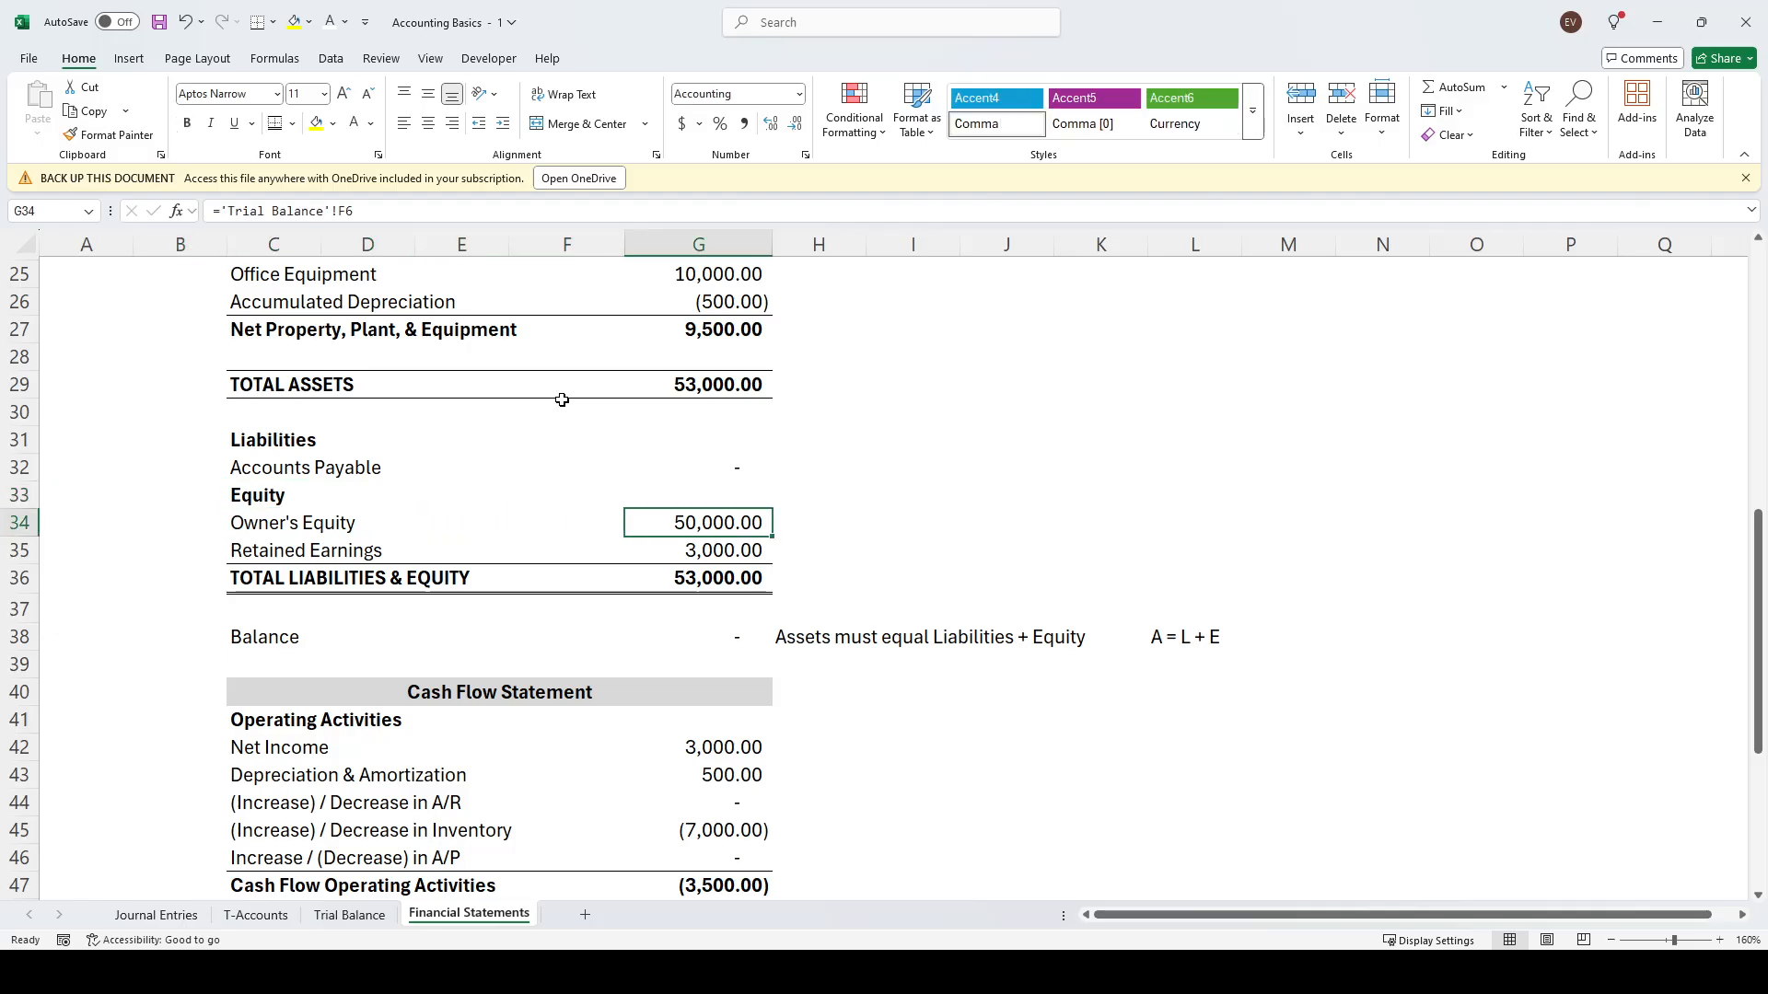
Examine the Retained Earnings row below Owner's Equity, from its label to its Current Month amount
{"action": "key", "text": "Left"}
{"action": "key", "text": "Down"}
{"action": "key", "text": "Left"}
{"action": "key", "text": "Left"}
{"action": "key", "text": "Left"}
{"action": "key", "text": "Left"}
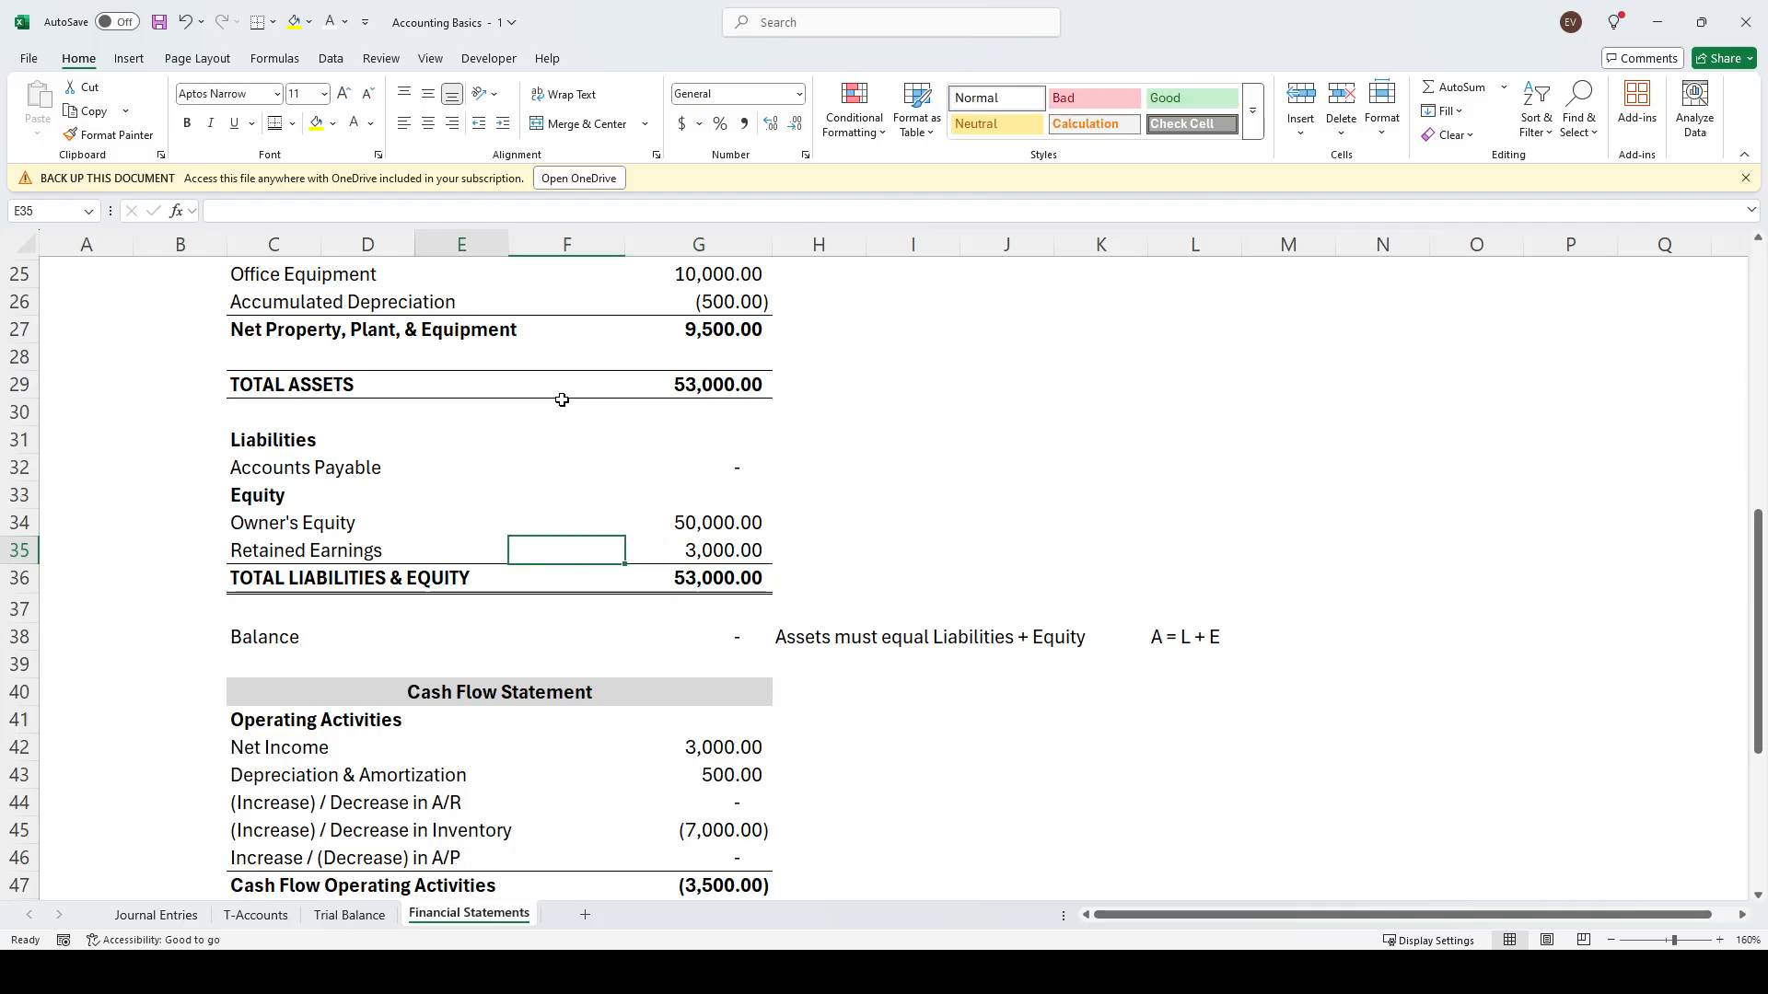
{"action": "key", "text": "Right"}
{"action": "key", "text": "Right"}
{"action": "key", "text": "Right"}
{"action": "key", "text": "Right"}
{"action": "key", "text": "Right"}
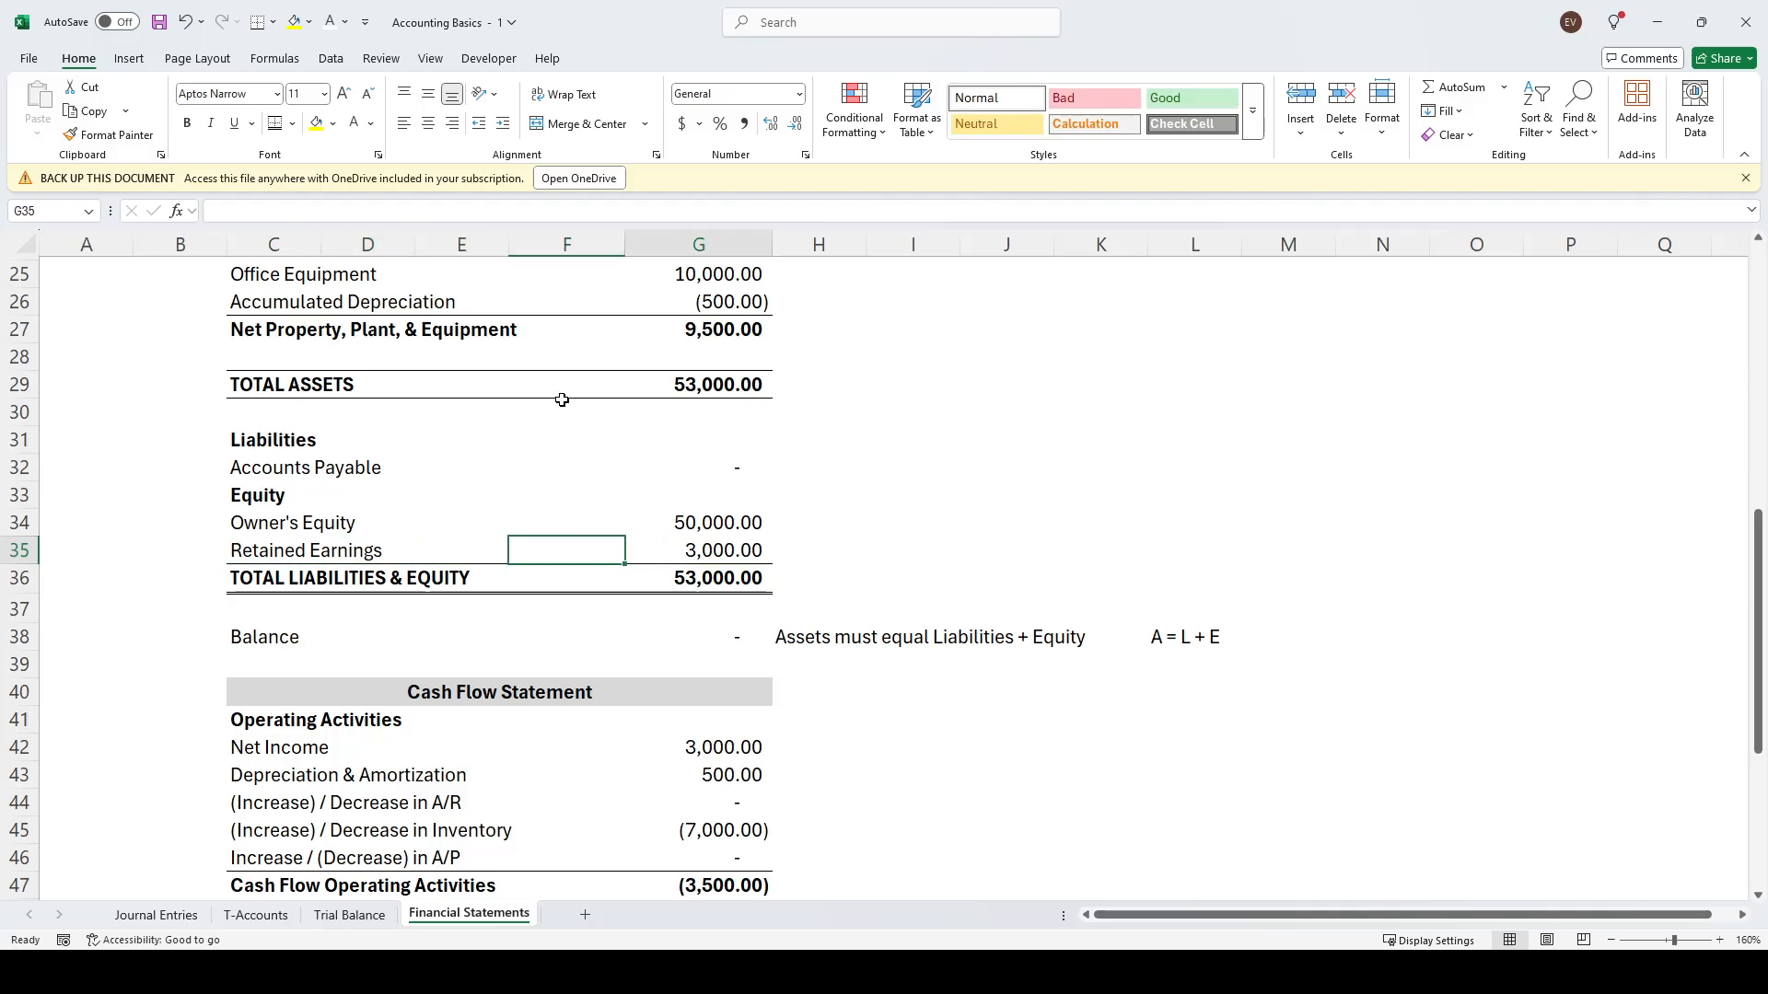
{"action": "key", "text": "Left"}
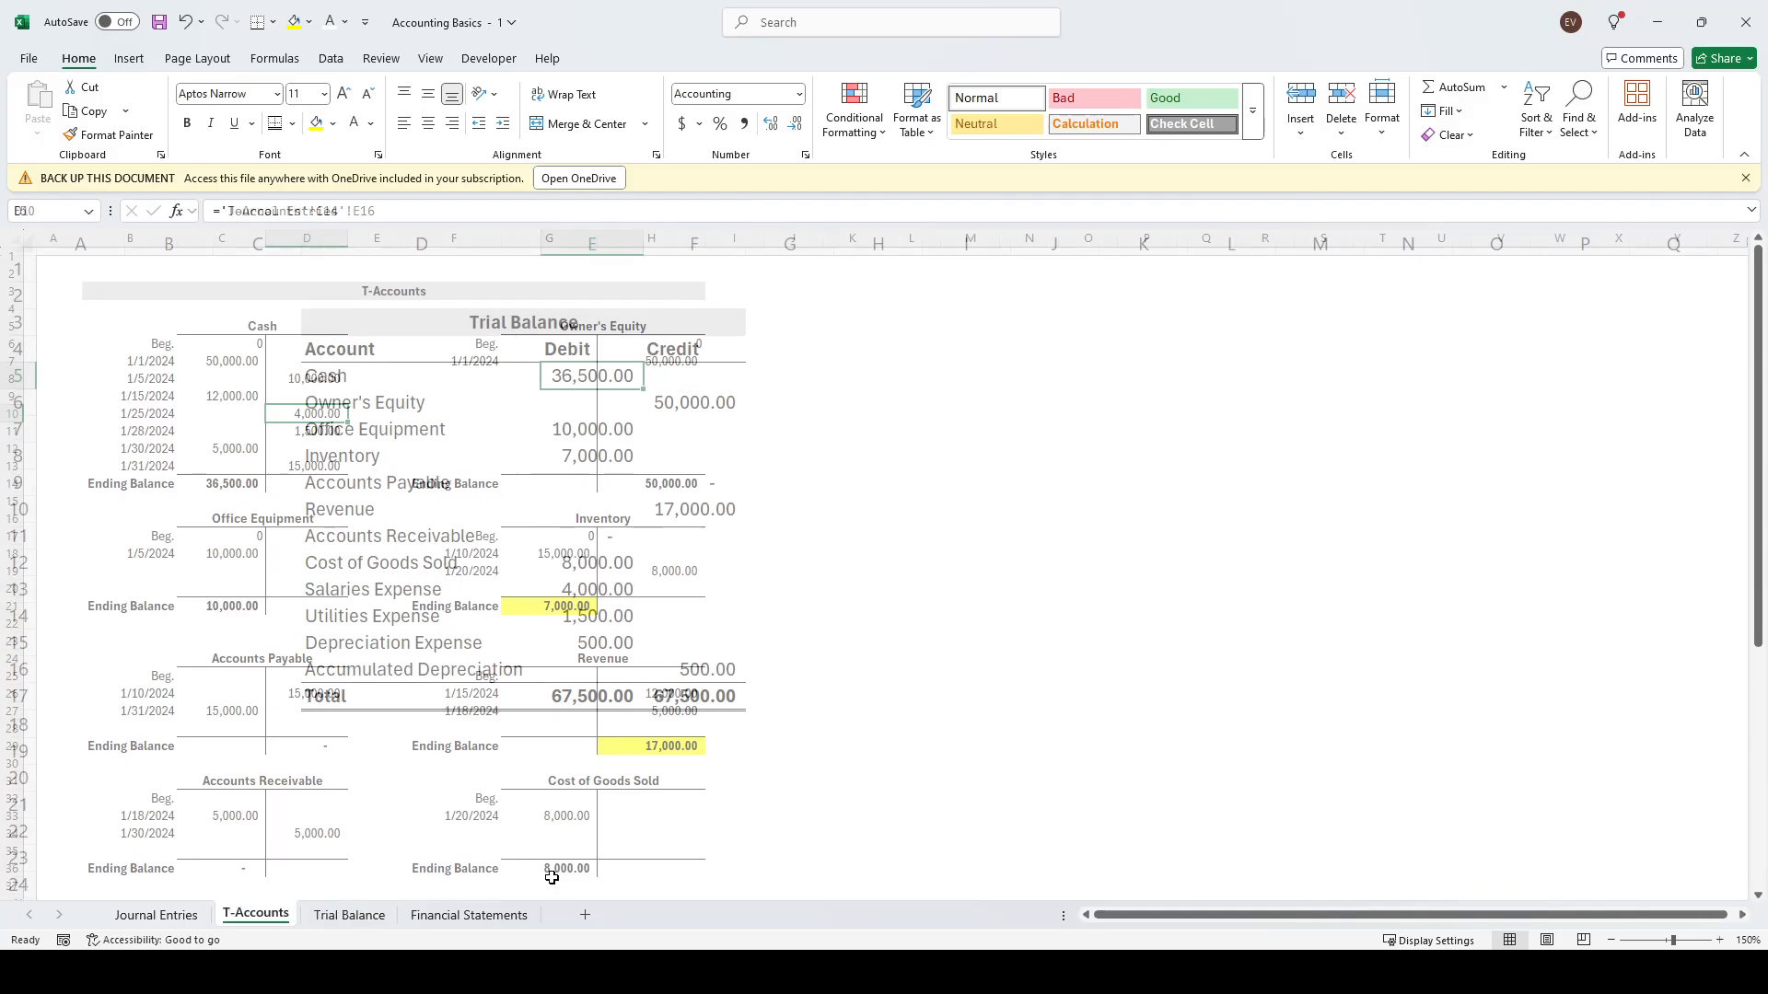
View the Retained Earnings T-account on the T-Accounts sheet, and return to the Retained Earnings amount in Financial Statements
{"action": "scroll", "coordinate": [835, 547], "scroll_direction": "down", "scroll_amount": 4}
{"action": "scroll", "coordinate": [834, 547], "scroll_direction": "down", "scroll_amount": 8}
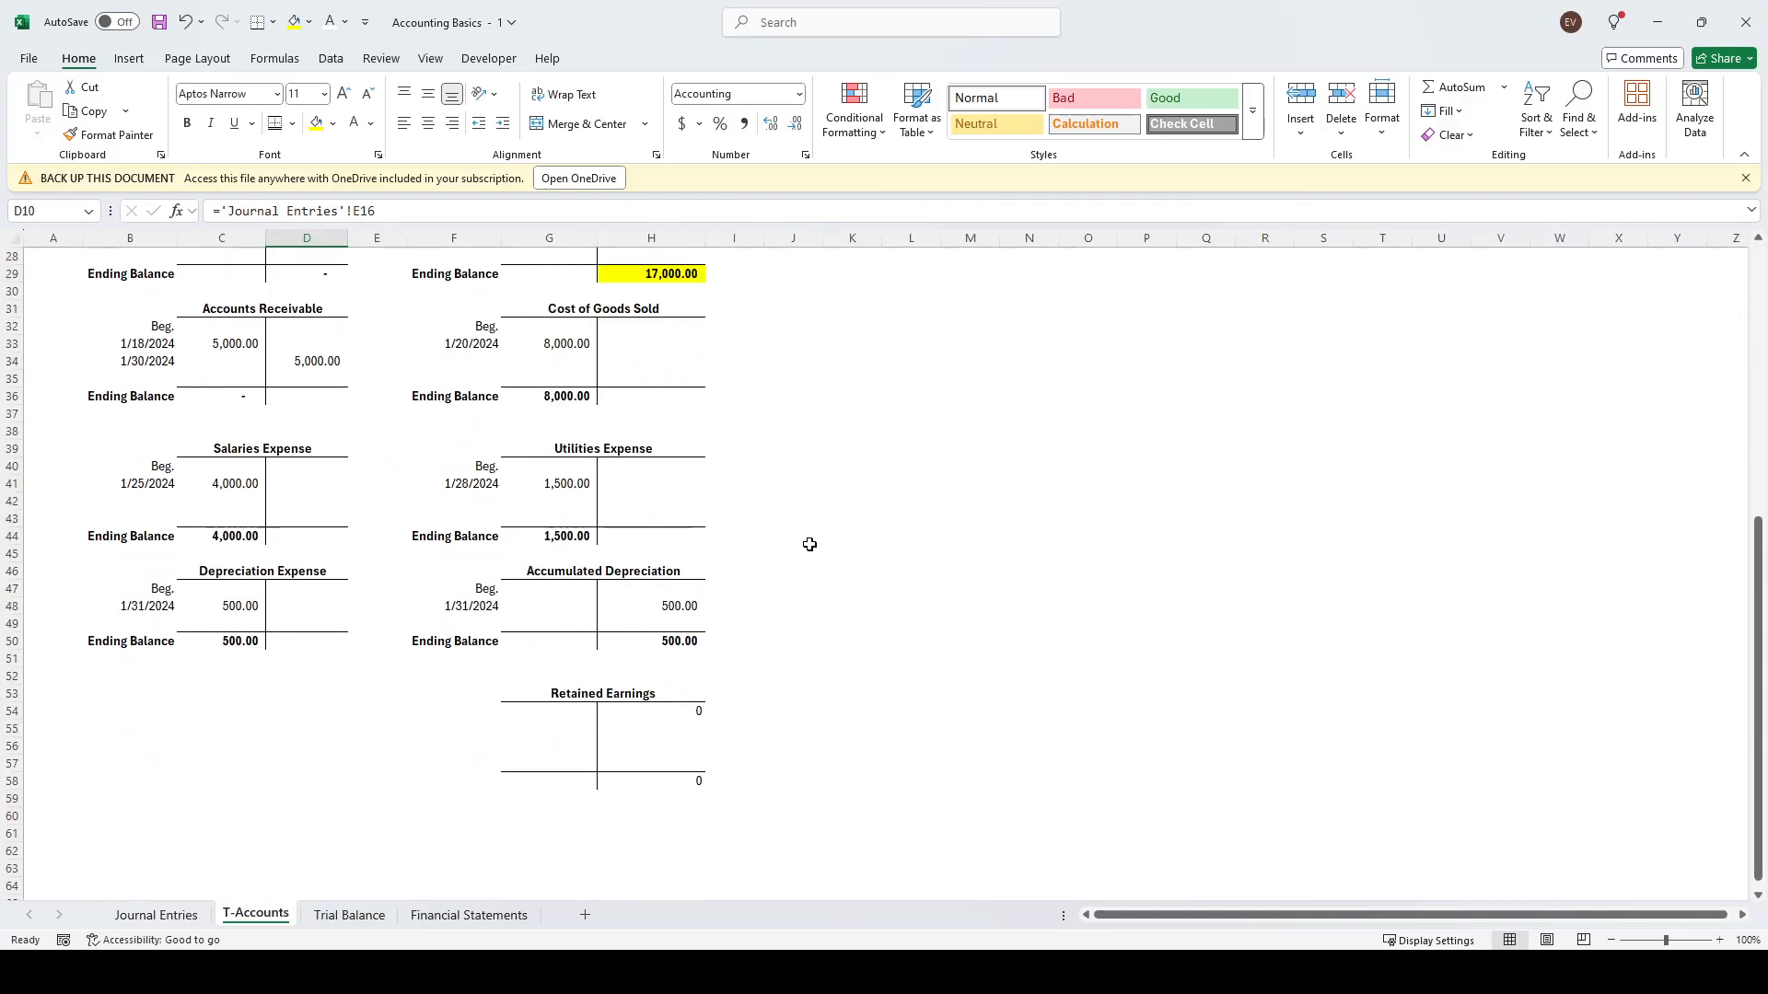
{"action": "left_click", "coordinate": [679, 553]}
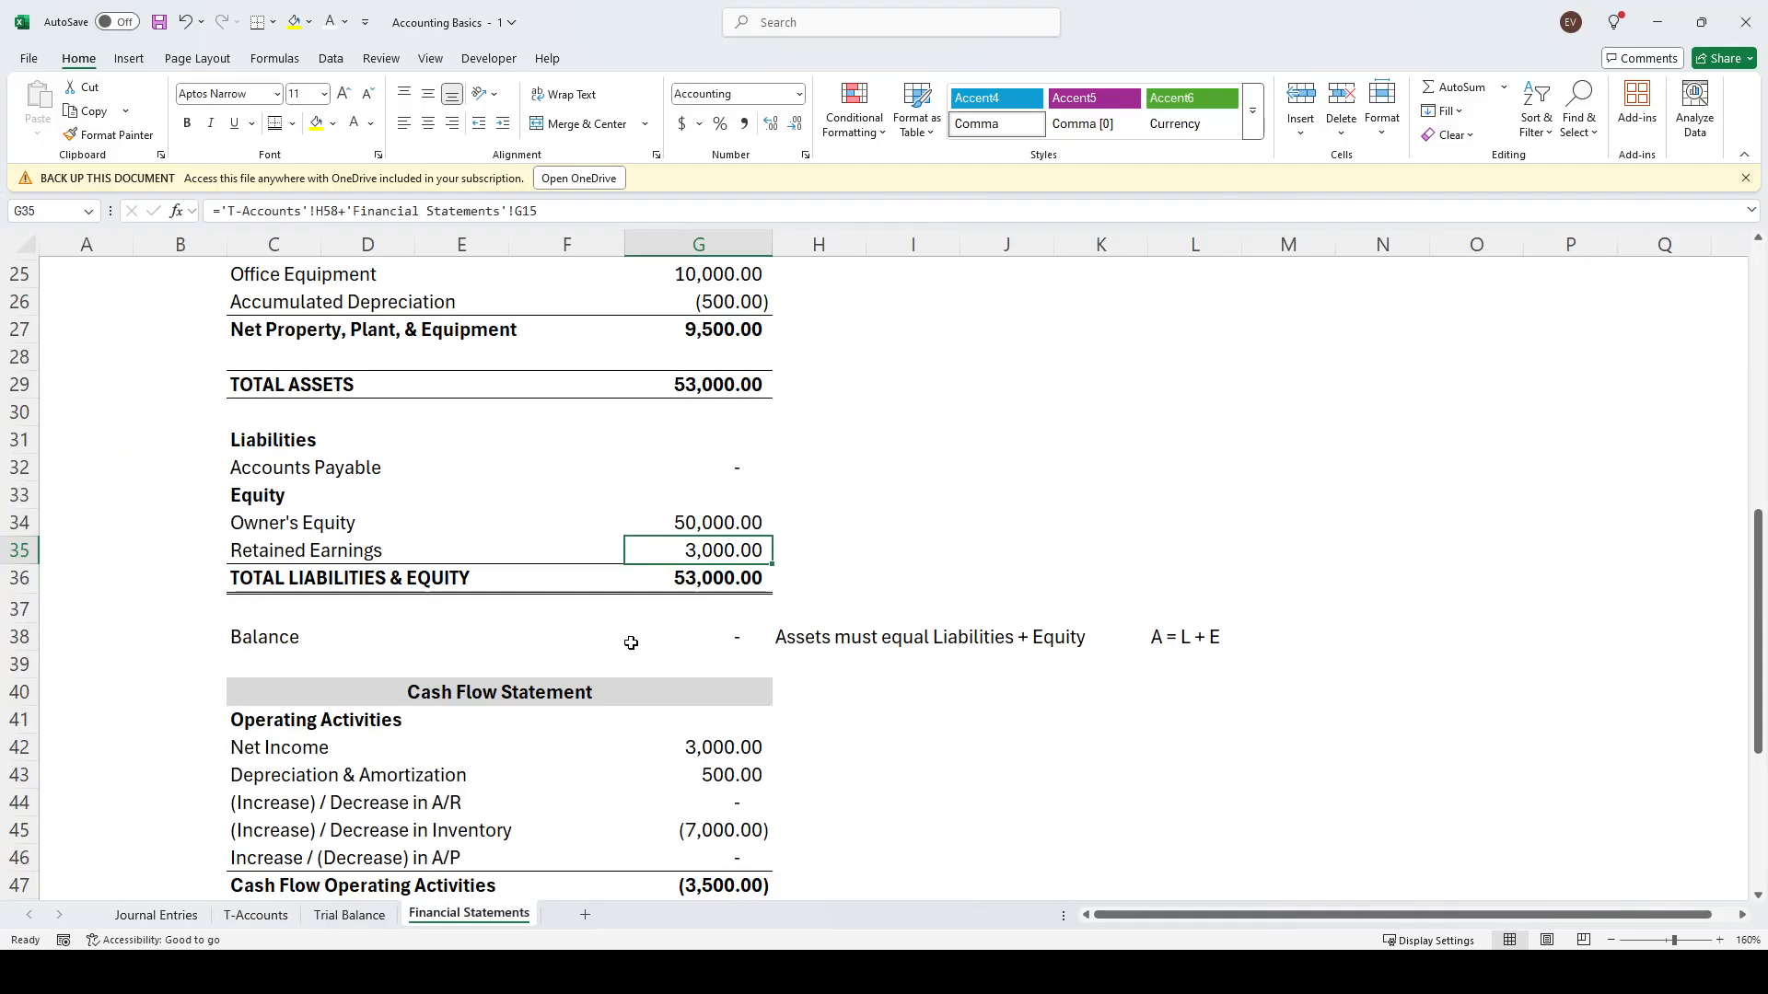
Compare the Income Statement's Net Income formula with the Retained Earnings formula on the Balance Sheet
{"action": "scroll", "coordinate": [999, 433], "scroll_direction": "up", "scroll_amount": 2}
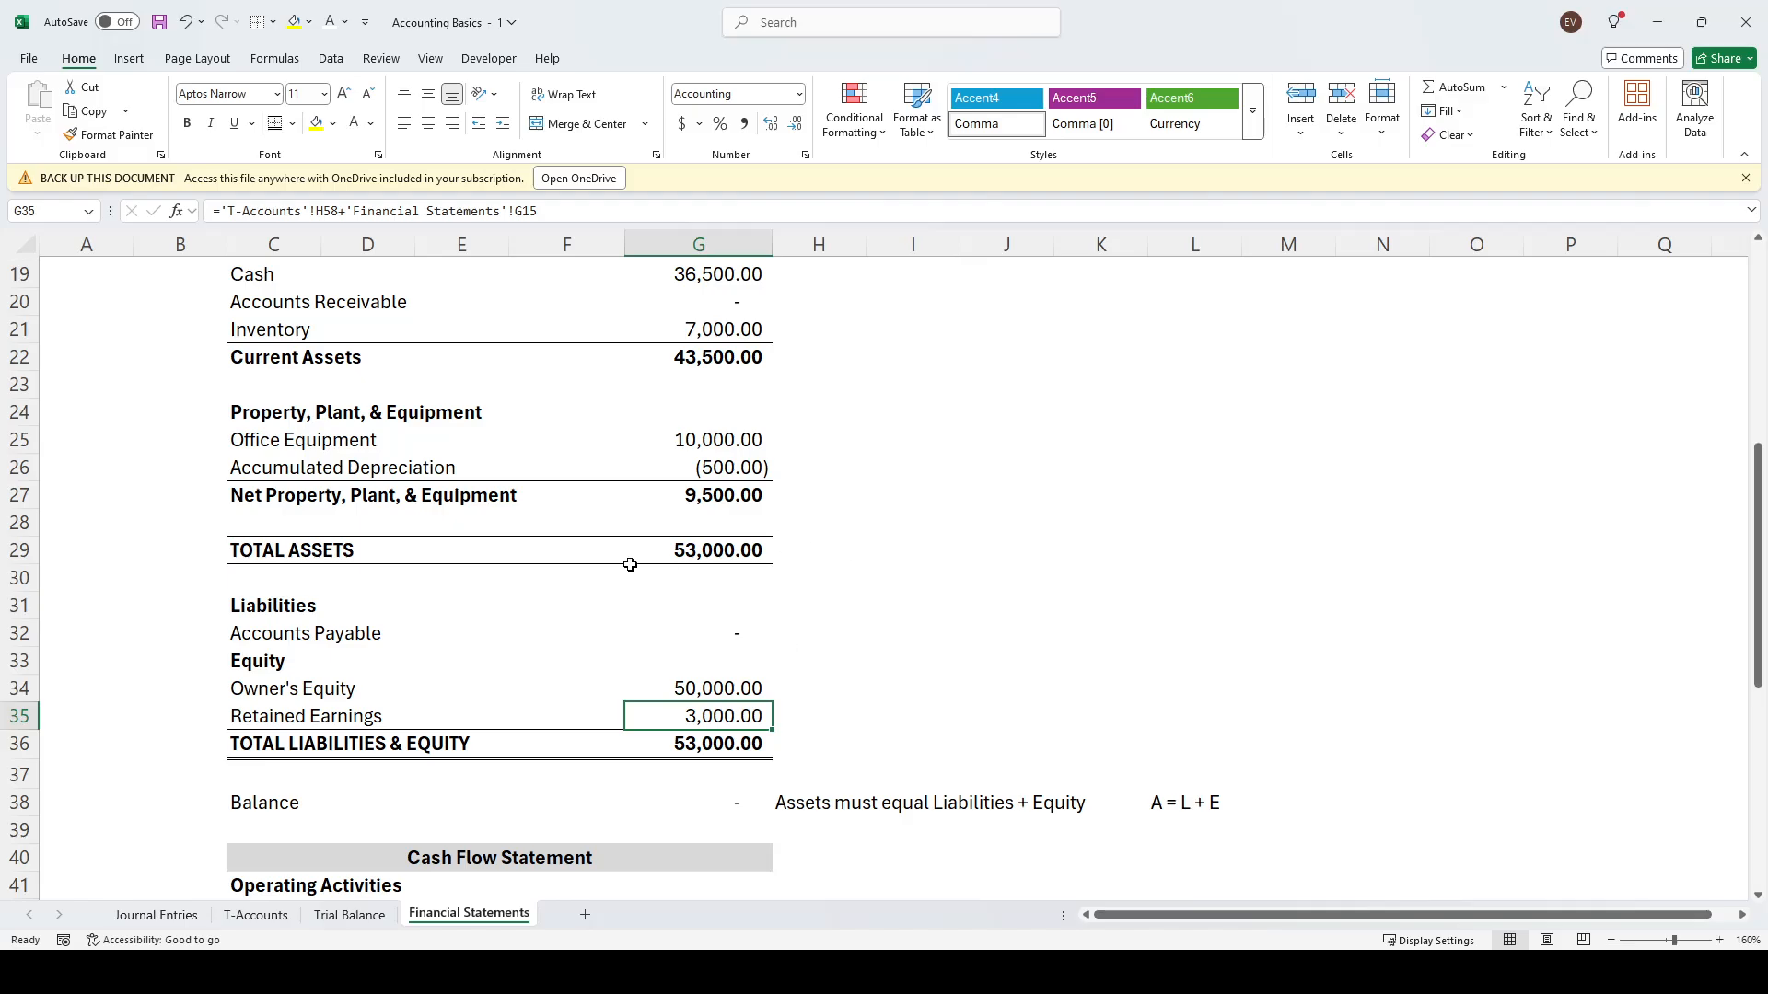
{"action": "scroll", "coordinate": [629, 564], "scroll_direction": "up", "scroll_amount": 2}
{"action": "scroll", "coordinate": [586, 476], "scroll_direction": "up", "scroll_amount": 1}
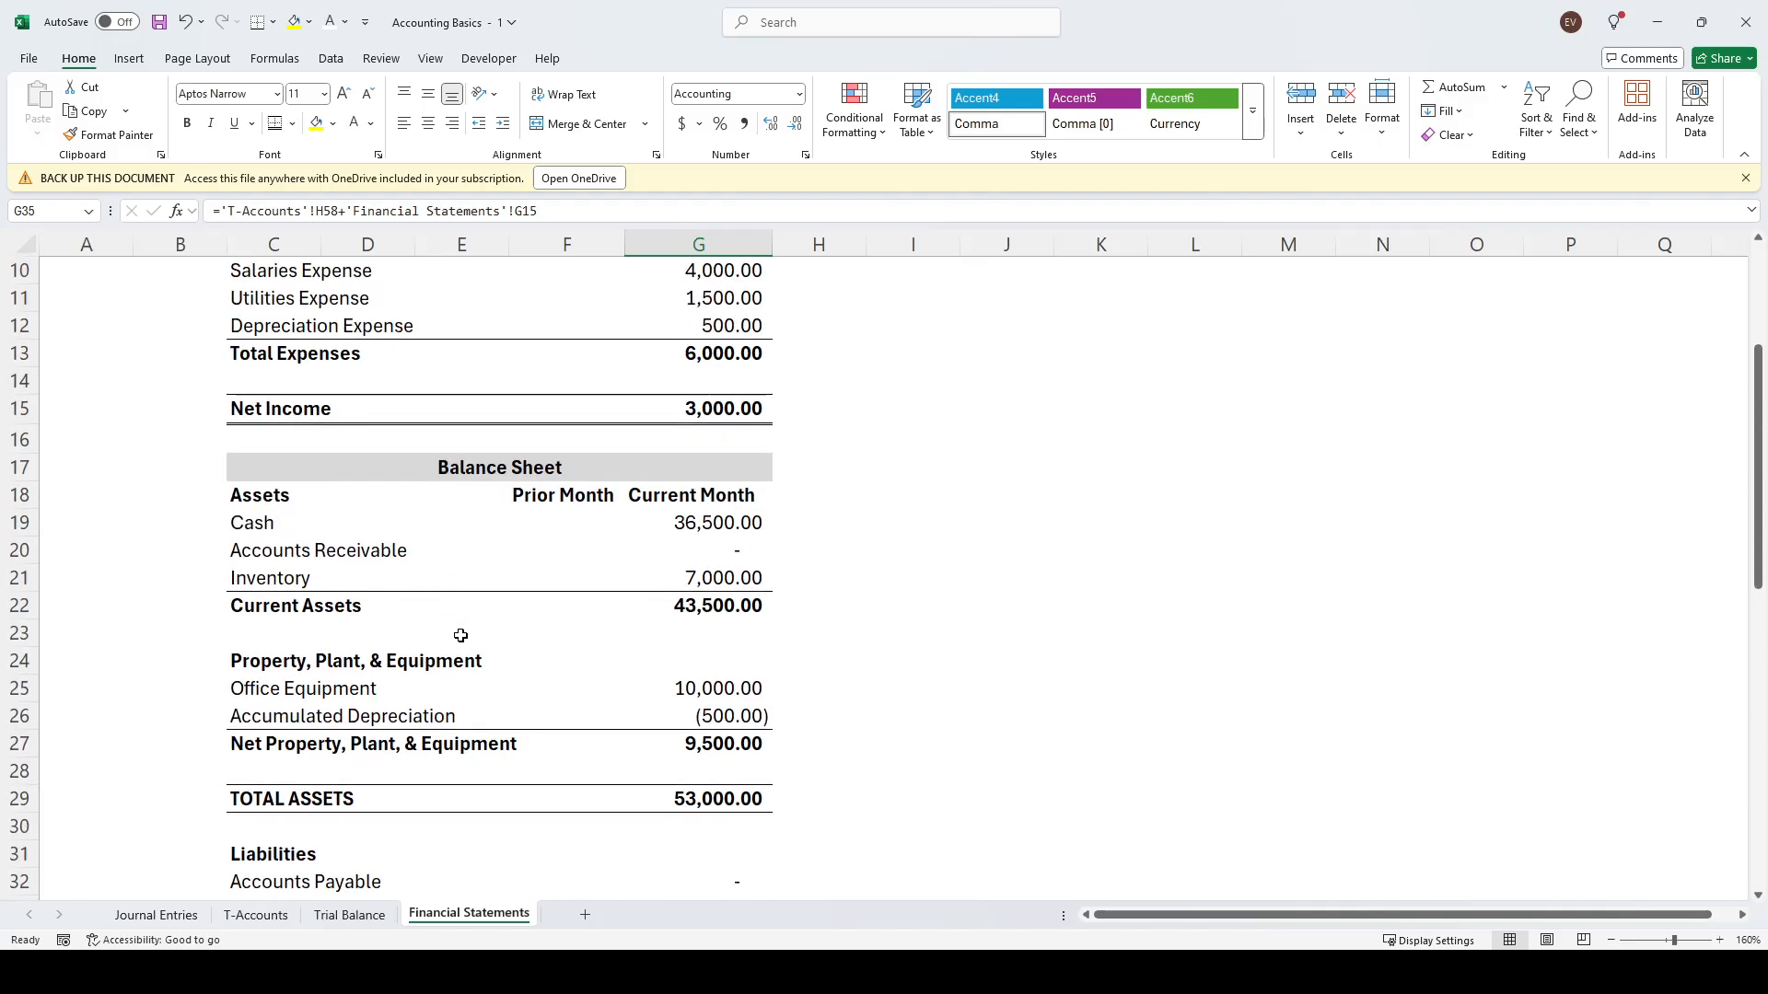
{"action": "scroll", "coordinate": [916, 631], "scroll_direction": "up", "scroll_amount": 2}
{"action": "left_click", "coordinate": [296, 572]}
{"action": "left_click", "coordinate": [750, 577]}
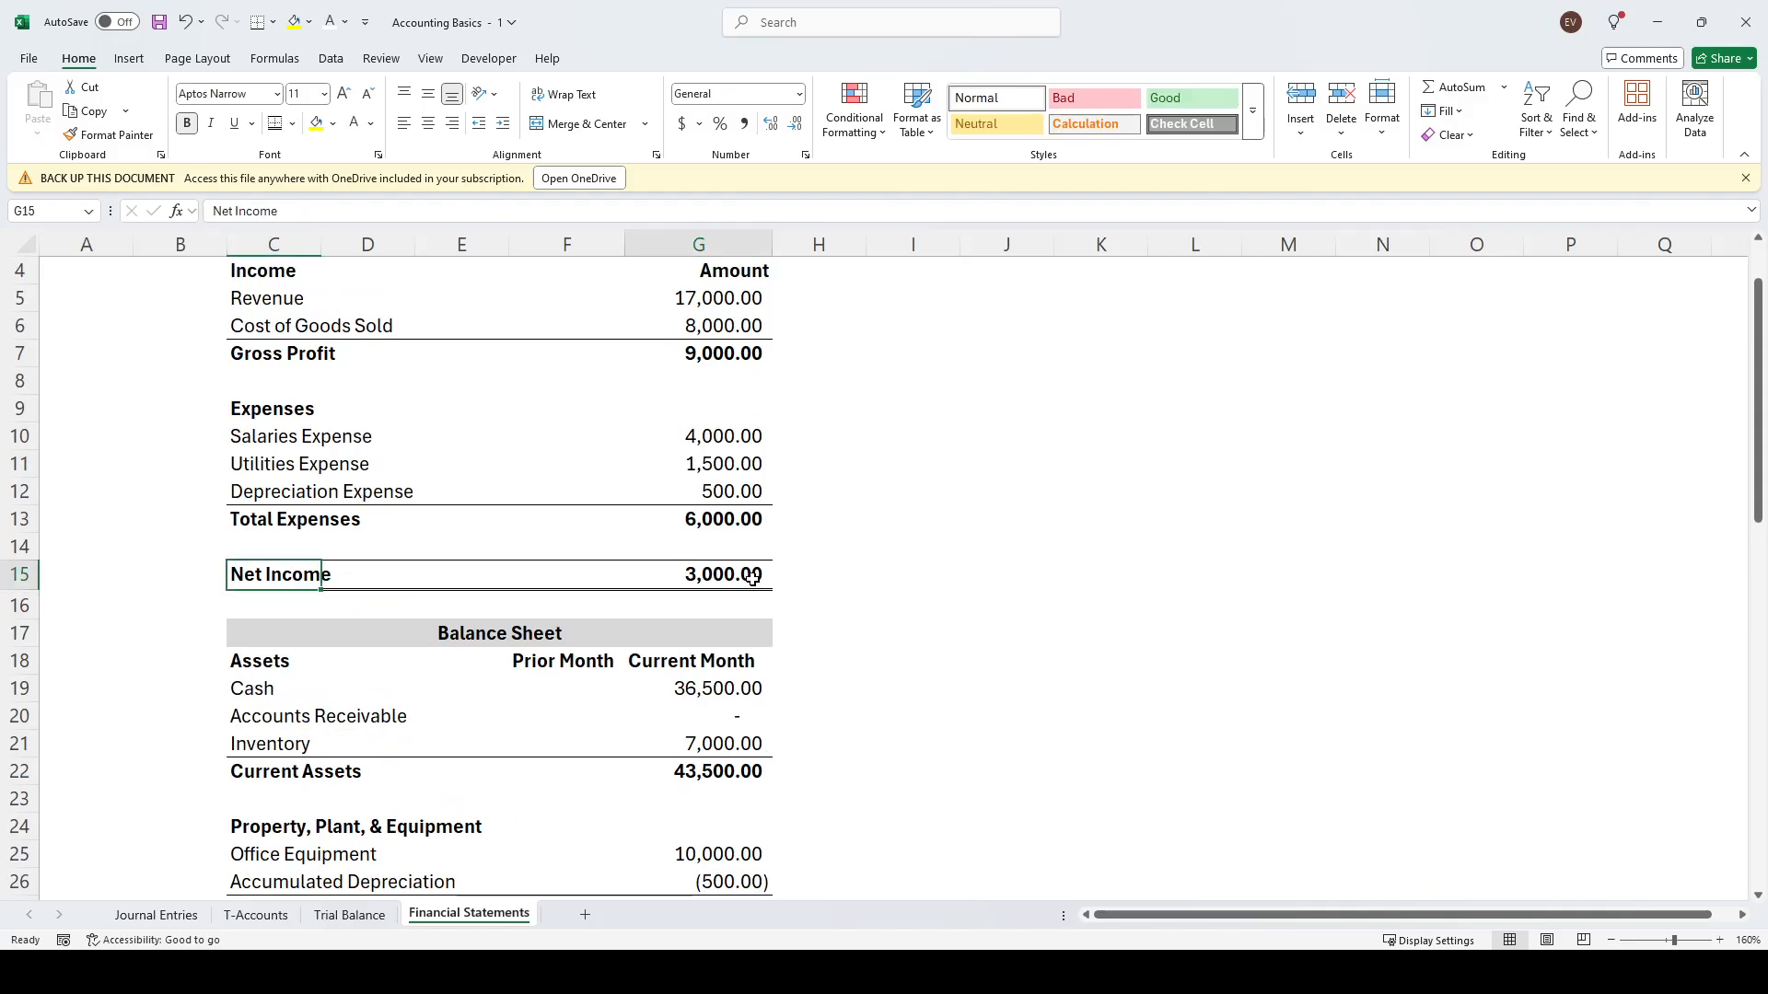
{"action": "scroll", "coordinate": [563, 440], "scroll_direction": "down", "scroll_amount": 6}
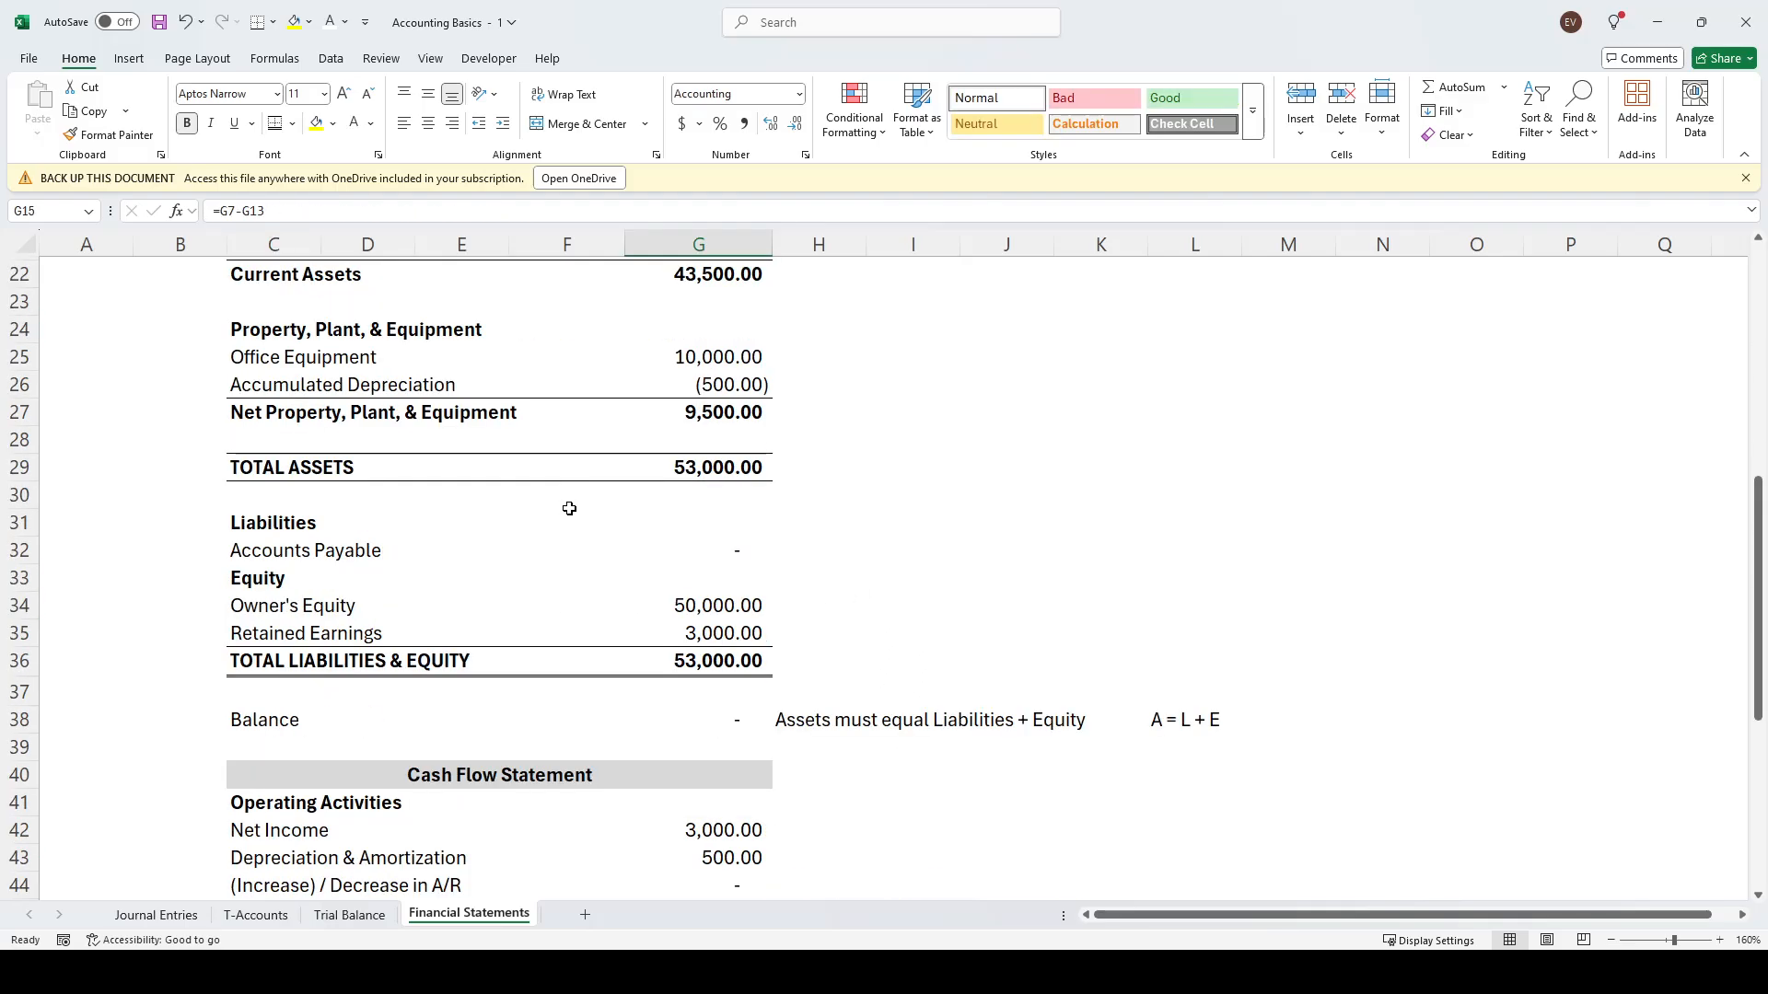
{"action": "left_click", "coordinate": [717, 635]}
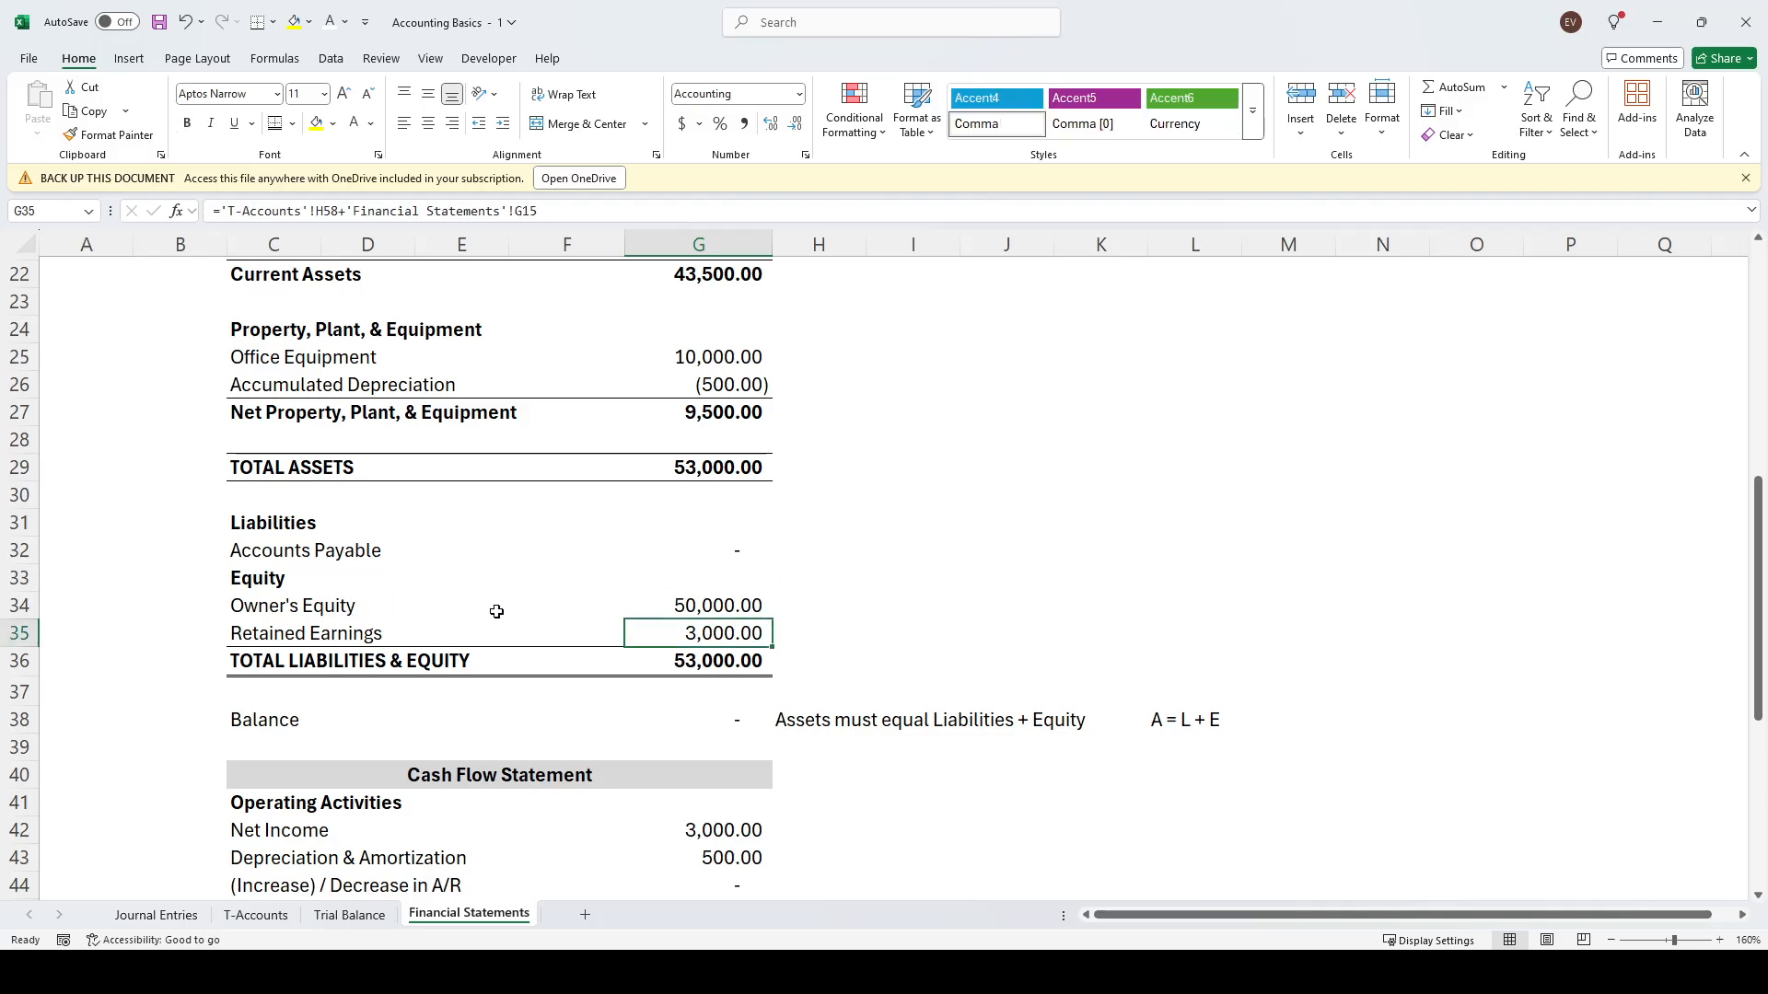
Change the Net Income label on the Income Statement to "Net Income (Earnings)"
{"action": "scroll", "coordinate": [442, 590], "scroll_direction": "up", "scroll_amount": 6}
{"action": "left_click", "coordinate": [258, 580]}
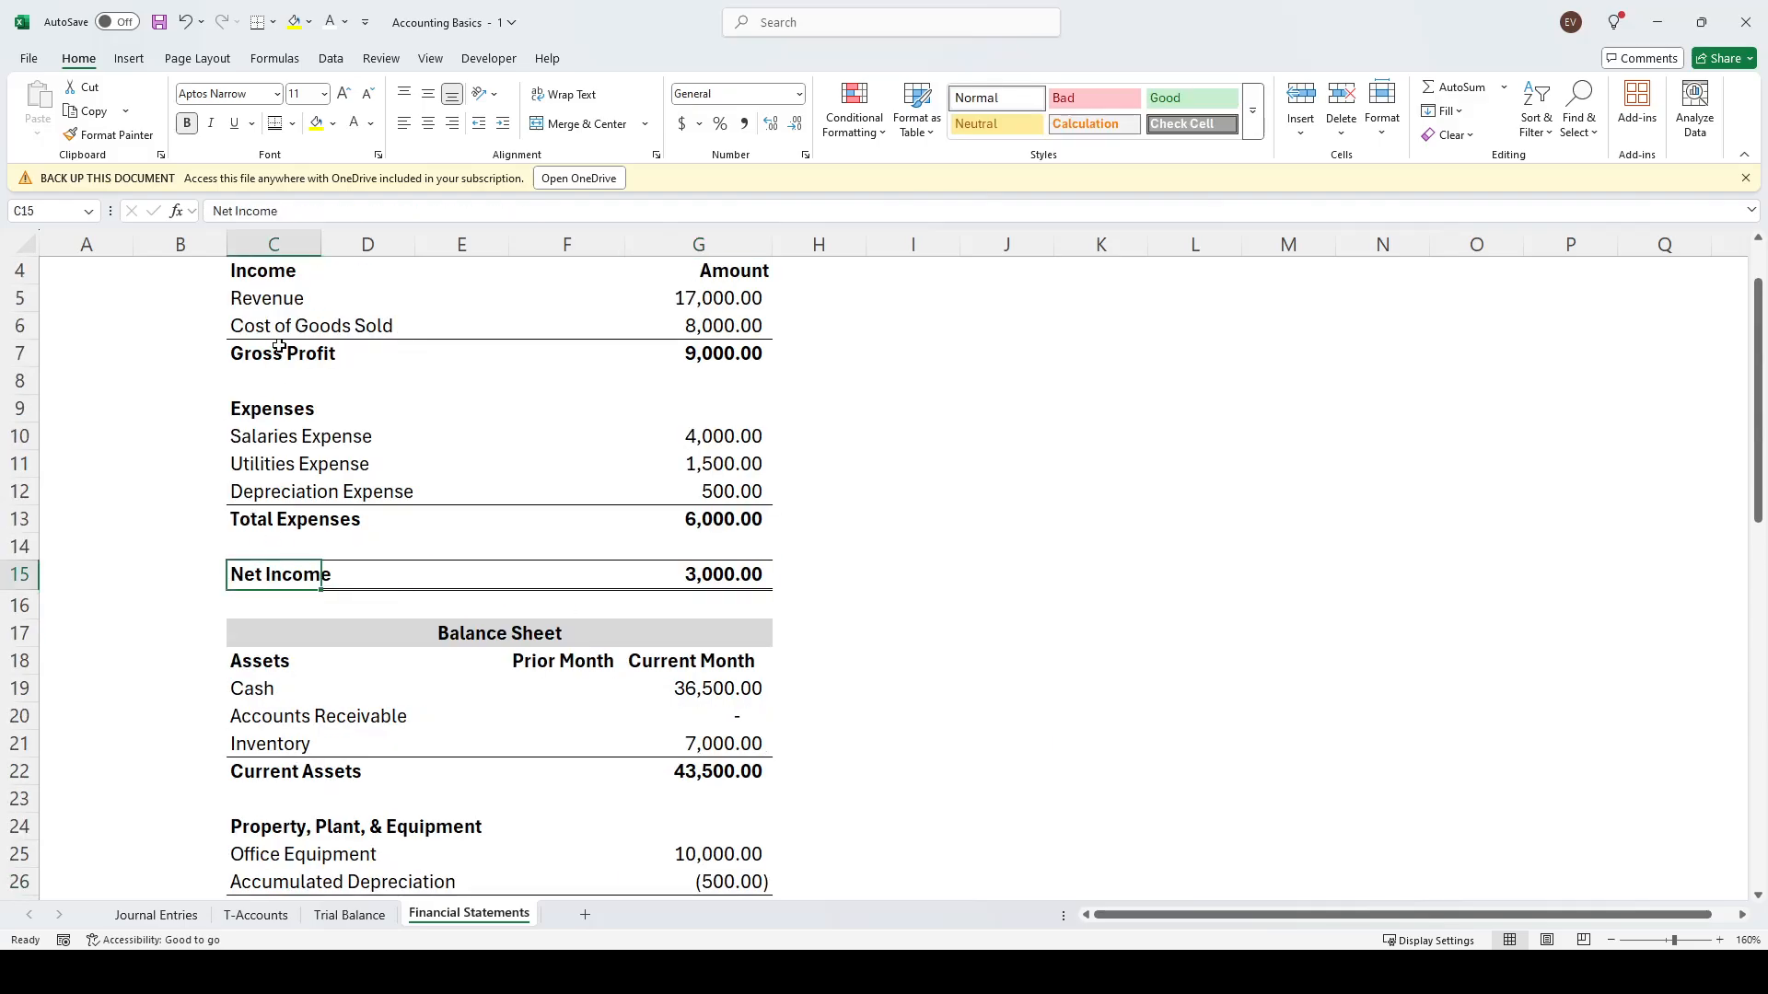
{"action": "left_click", "coordinate": [319, 211]}
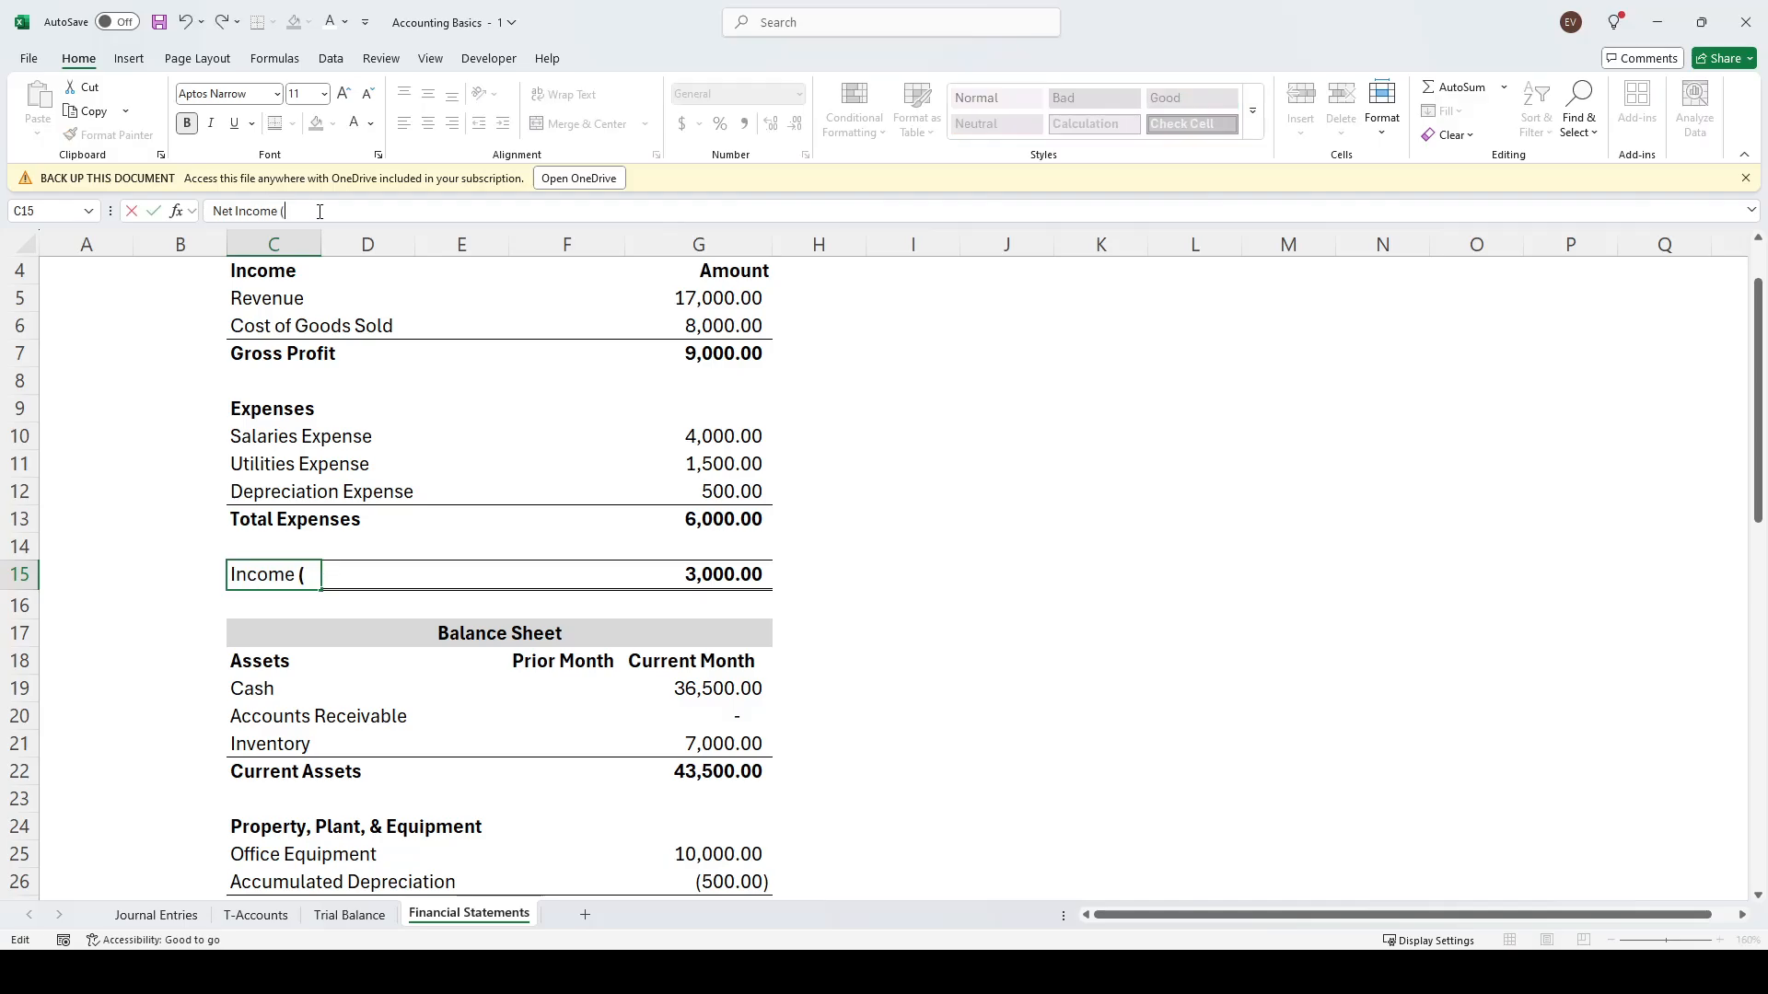
{"action": "type", "text": "(Earnings)"}
{"action": "key", "text": "Return"}
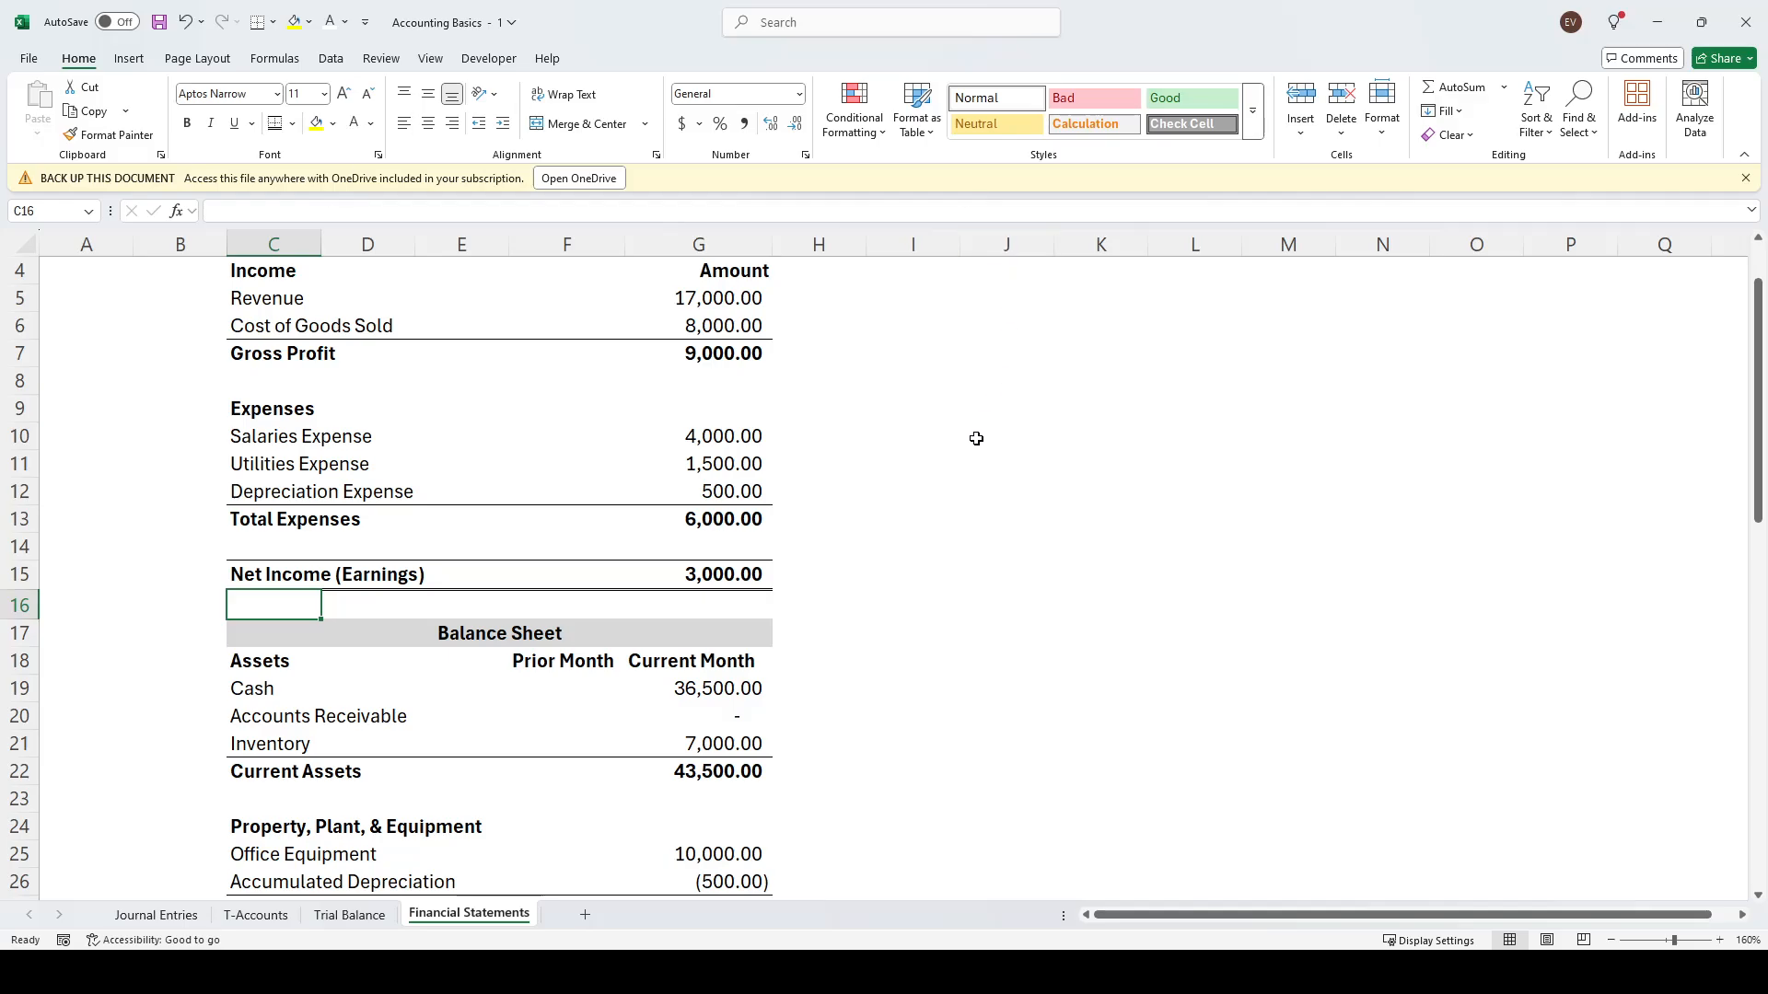
Revisit the Retained Earnings label and its Current Month formula to see how it draws on Net Income
{"action": "scroll", "coordinate": [840, 506], "scroll_direction": "down", "scroll_amount": 6}
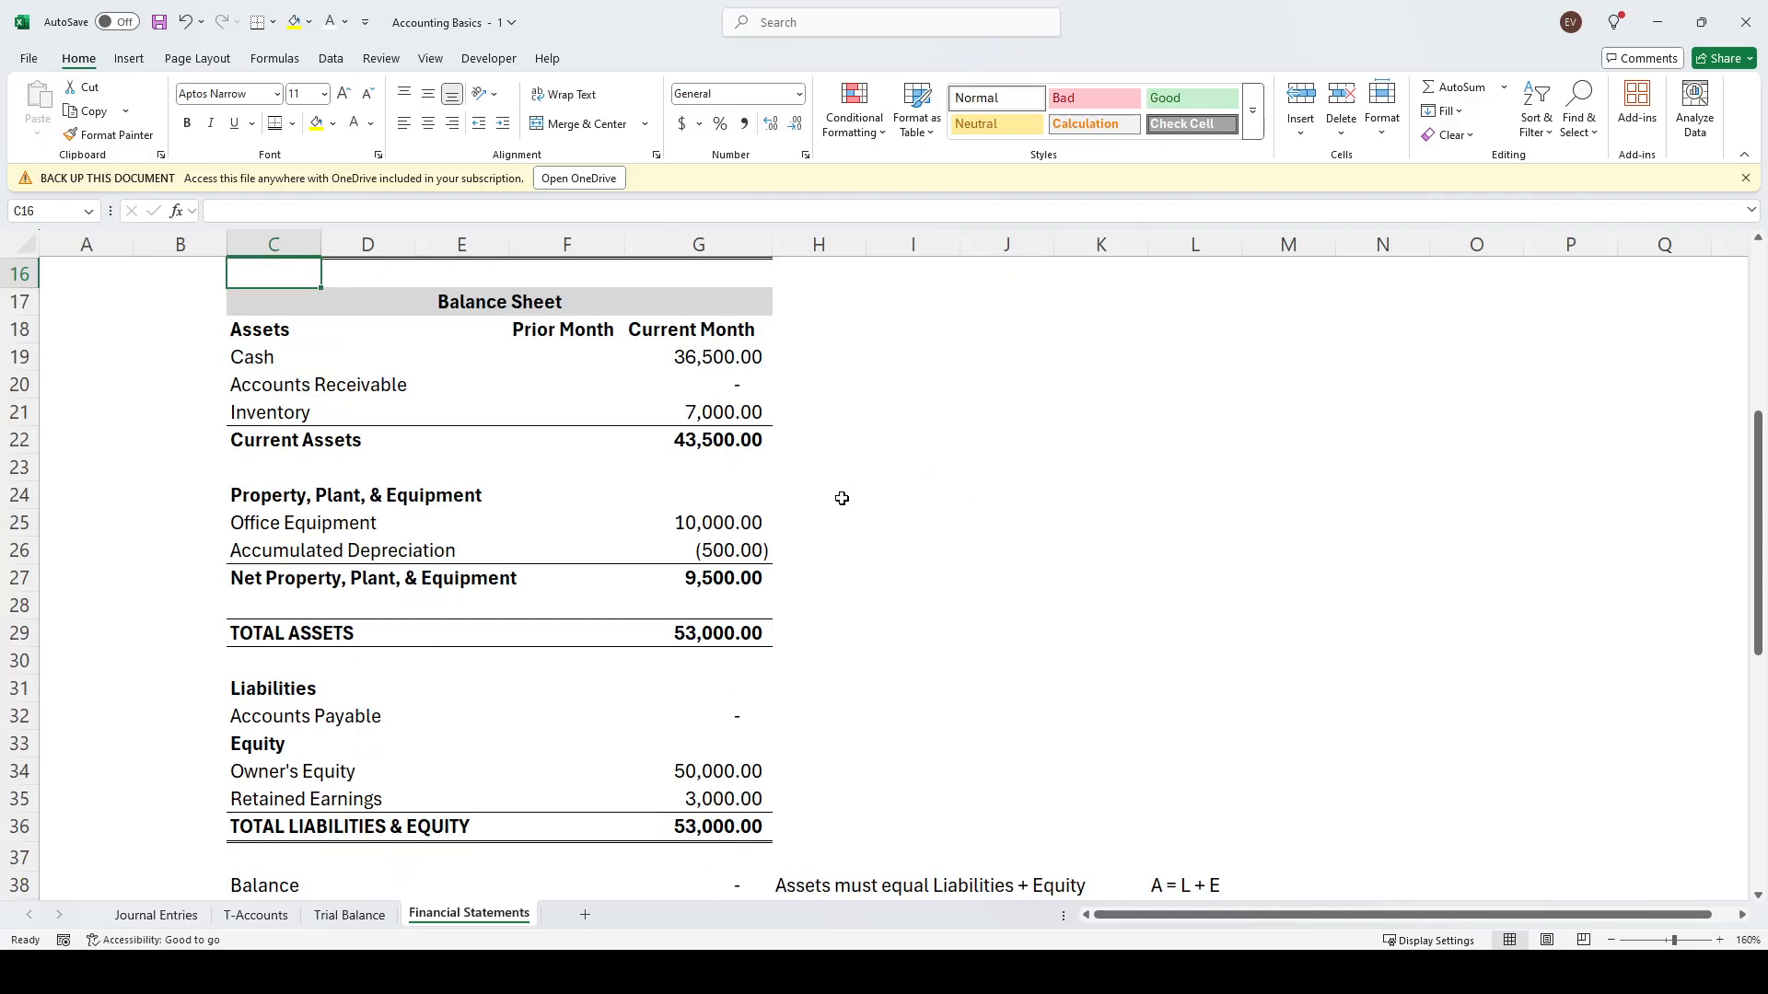
{"action": "left_click", "coordinate": [272, 633]}
{"action": "left_click", "coordinate": [707, 626]}
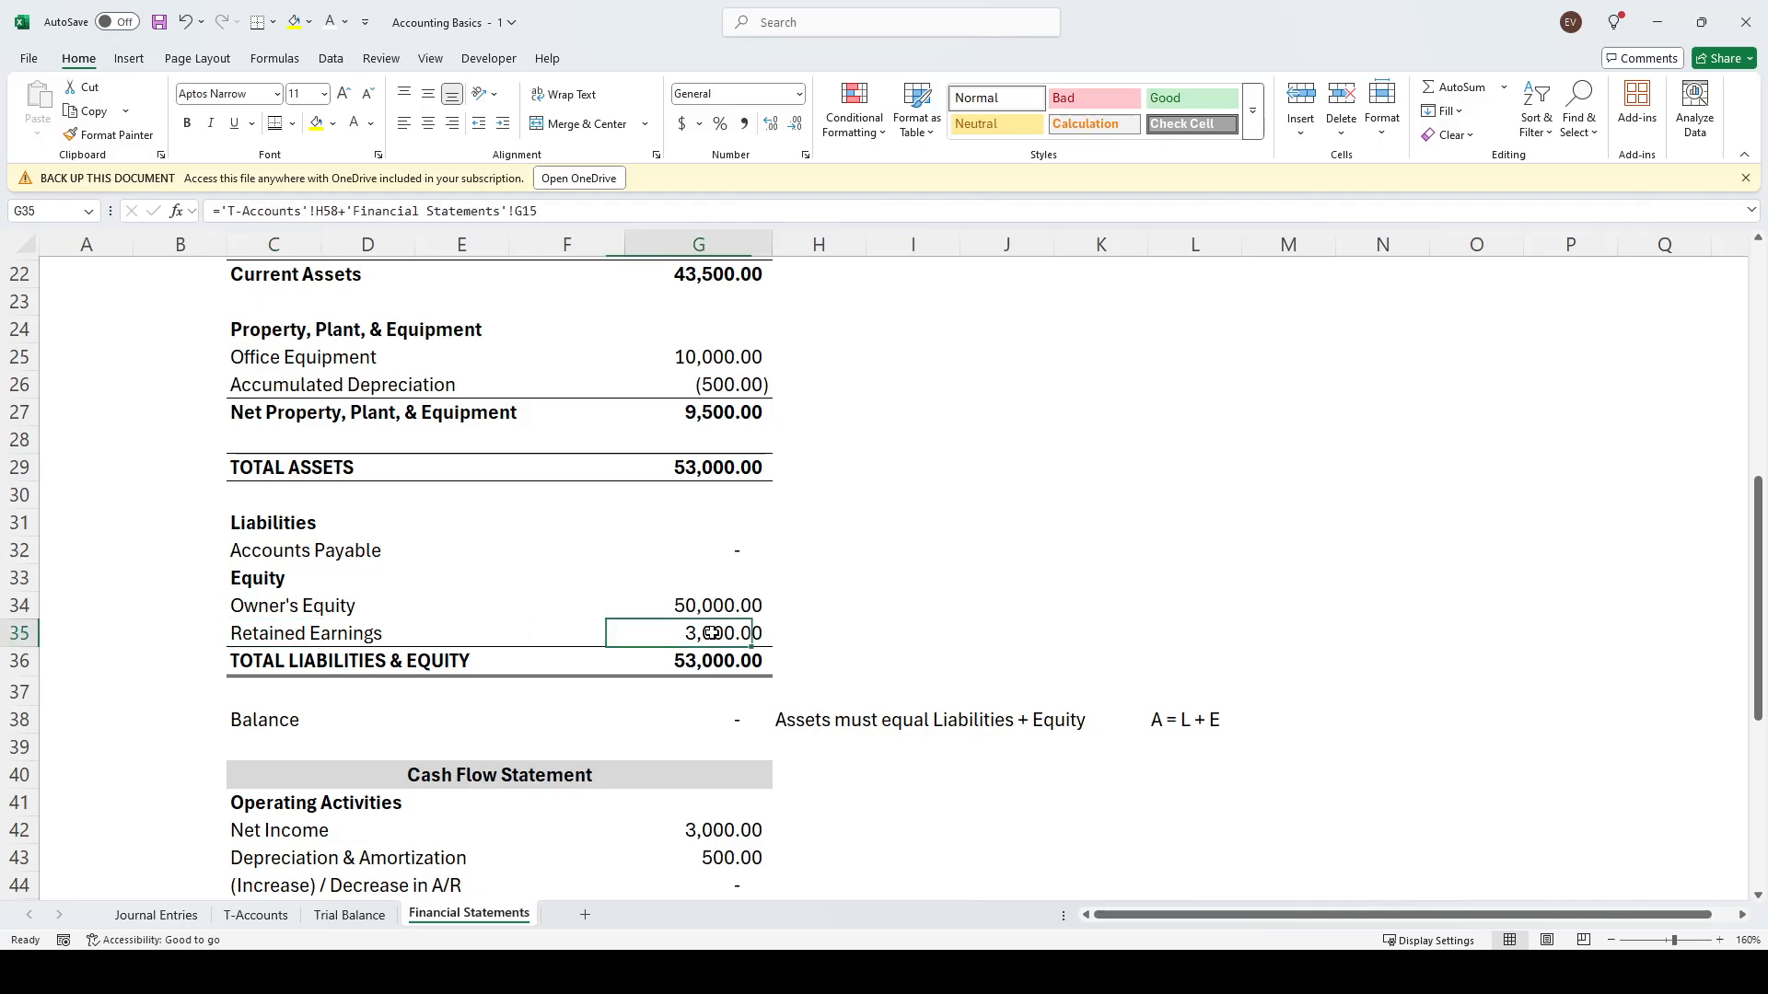
{"action": "left_click", "coordinate": [267, 642]}
{"action": "left_click", "coordinate": [727, 632]}
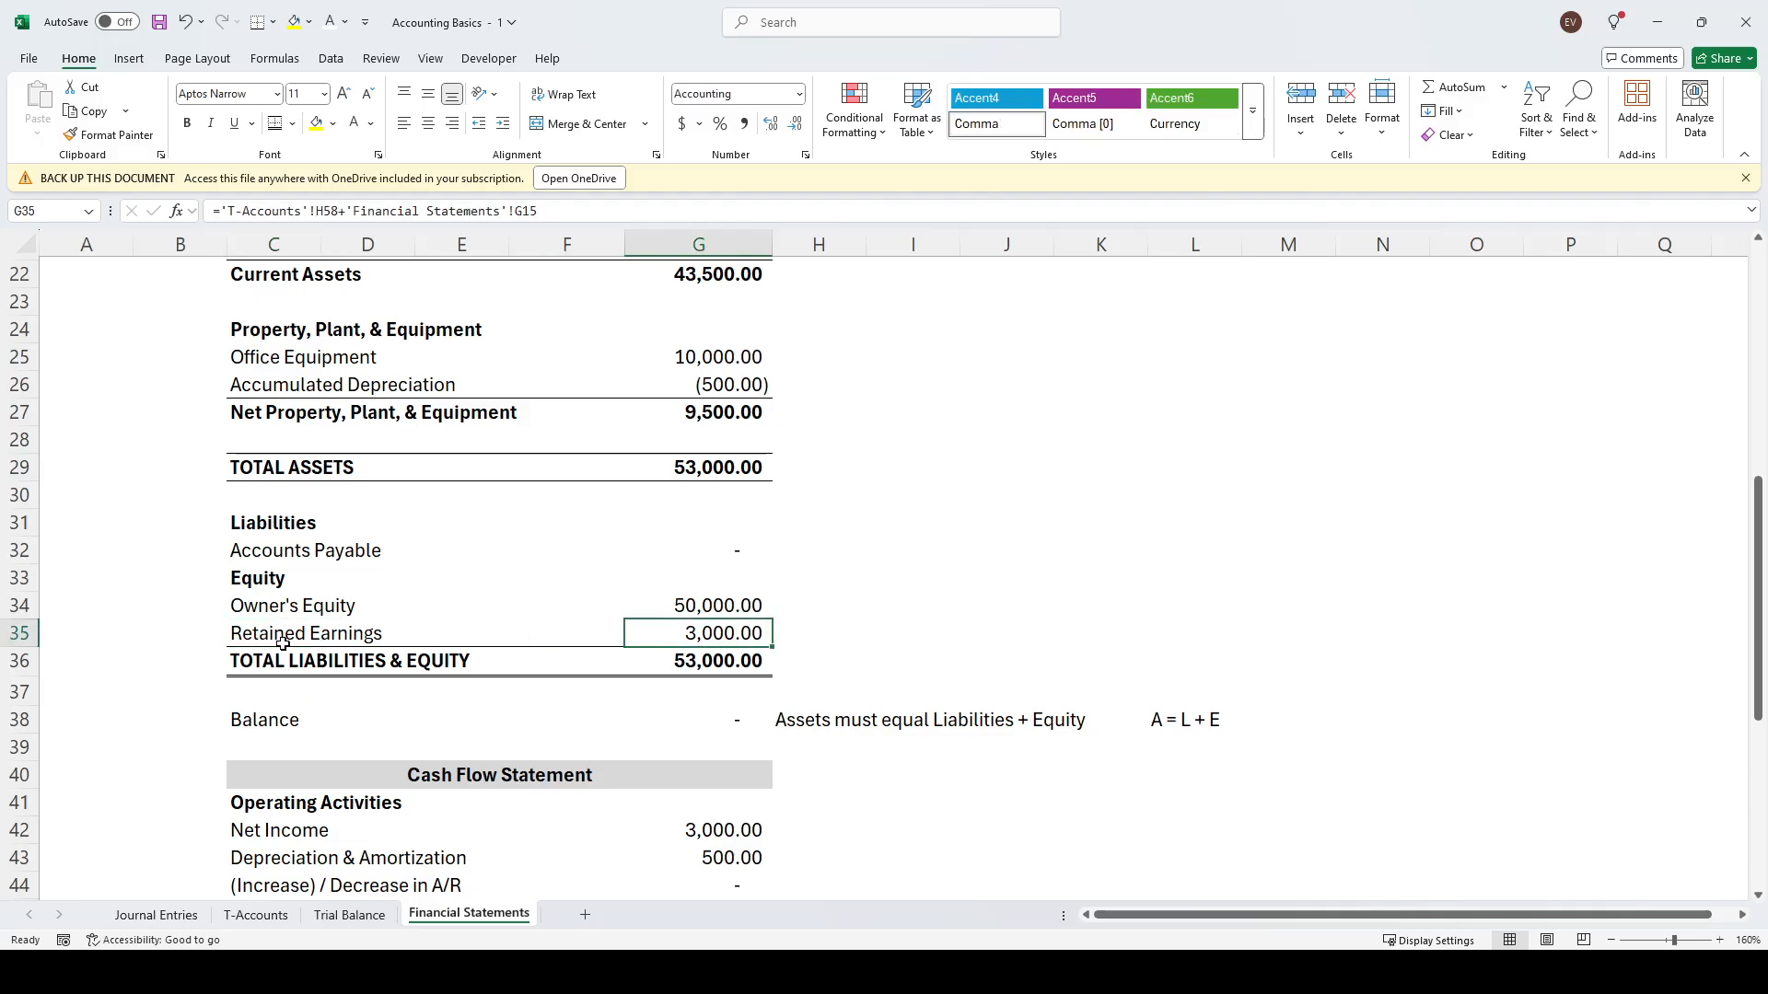
Try subtracting 2000 at the end of the Retained Earnings formula in G35
{"action": "left_click", "coordinate": [281, 643]}
{"action": "left_click", "coordinate": [707, 638]}
{"action": "left_click", "coordinate": [614, 211]}
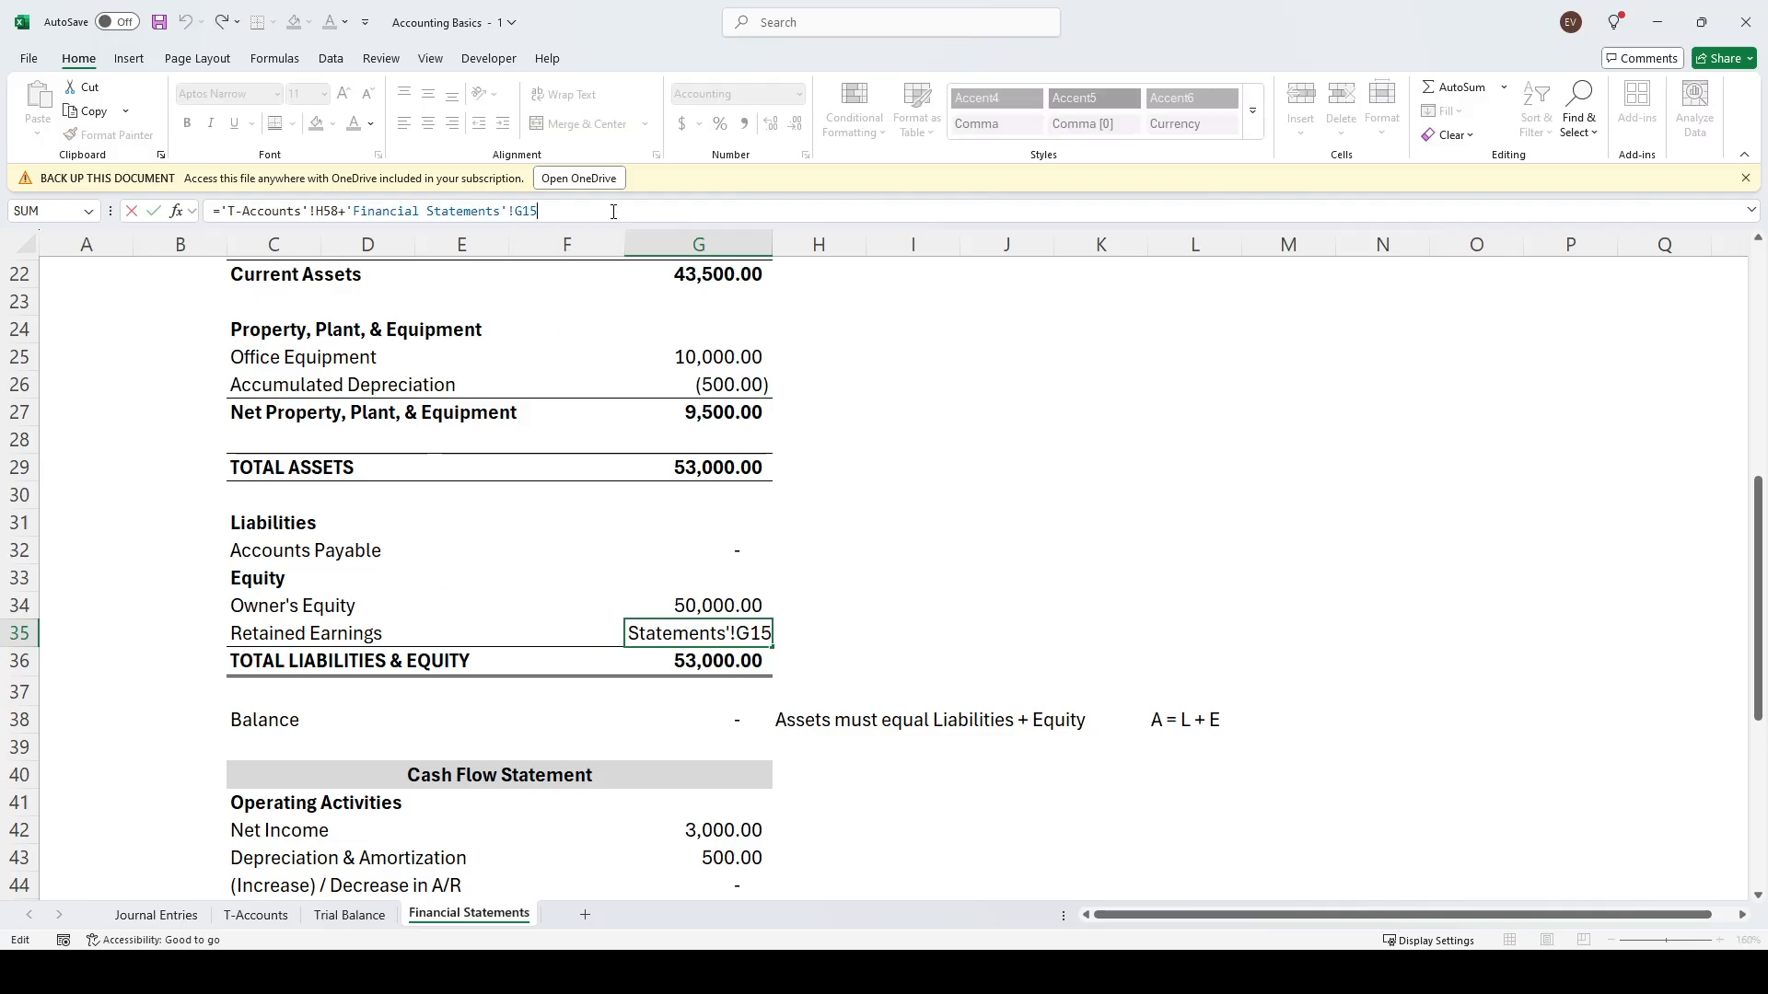
{"action": "type", "text": "-"}
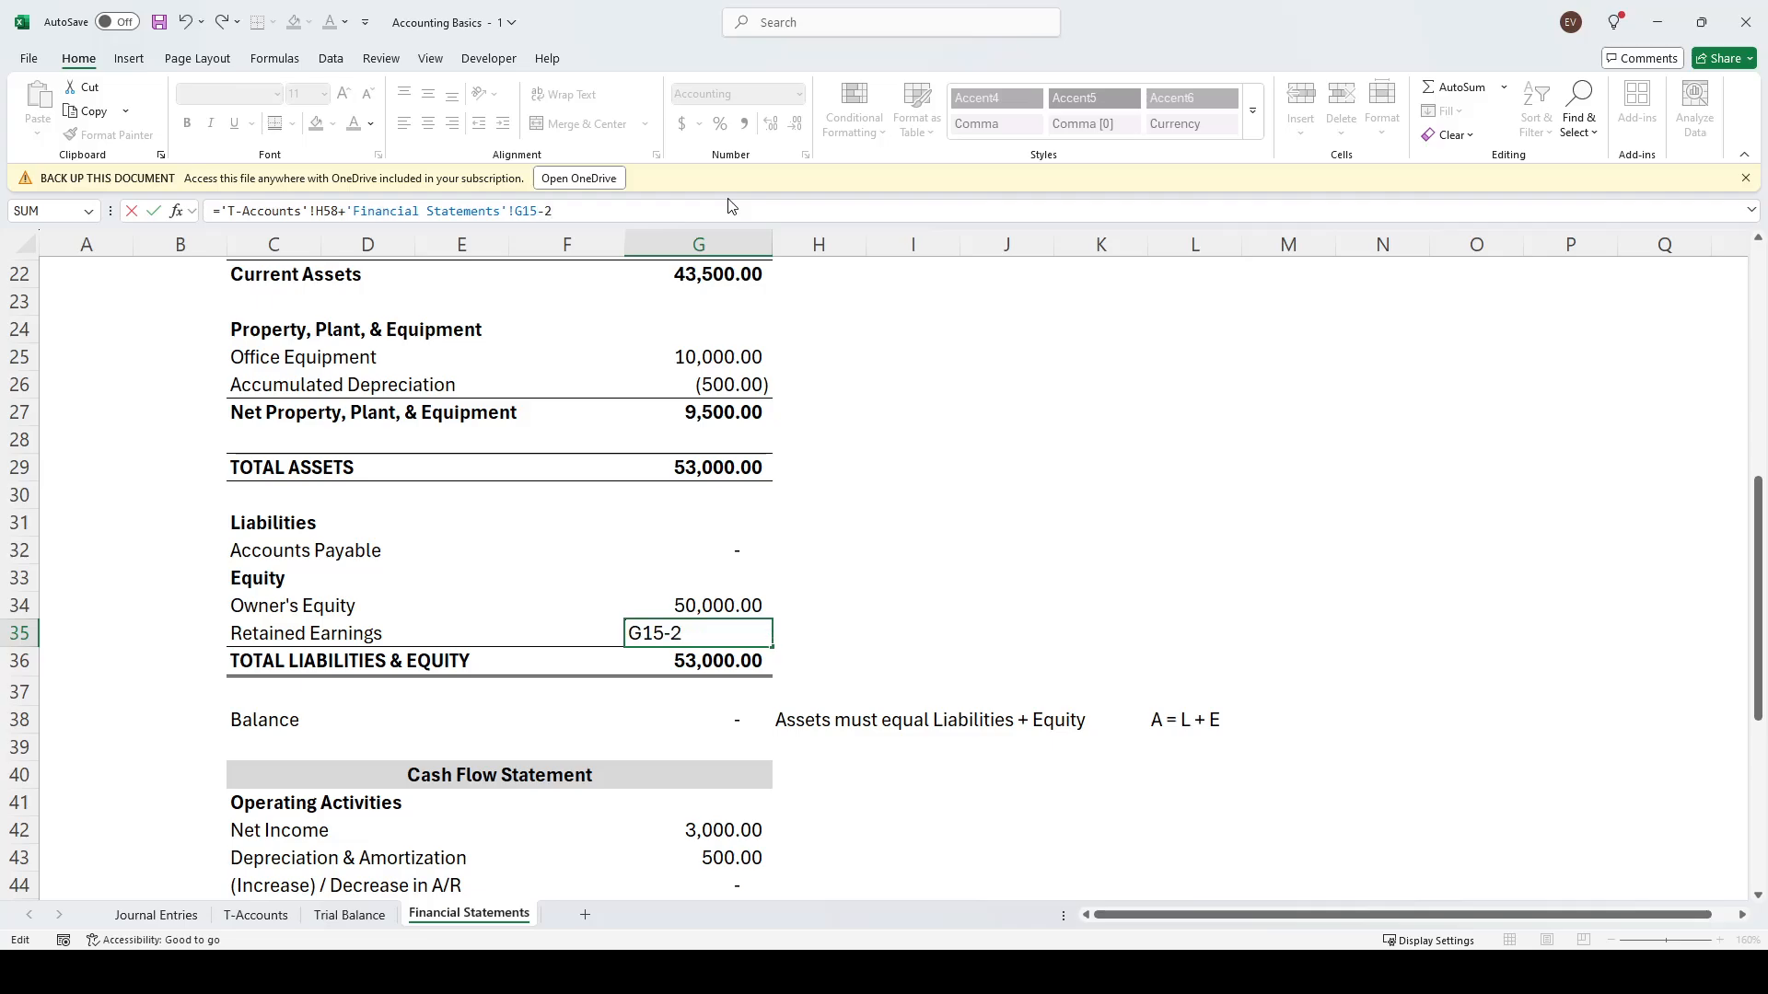
{"action": "type", "text": "2000"}
{"action": "key", "text": "ctrl+Return"}
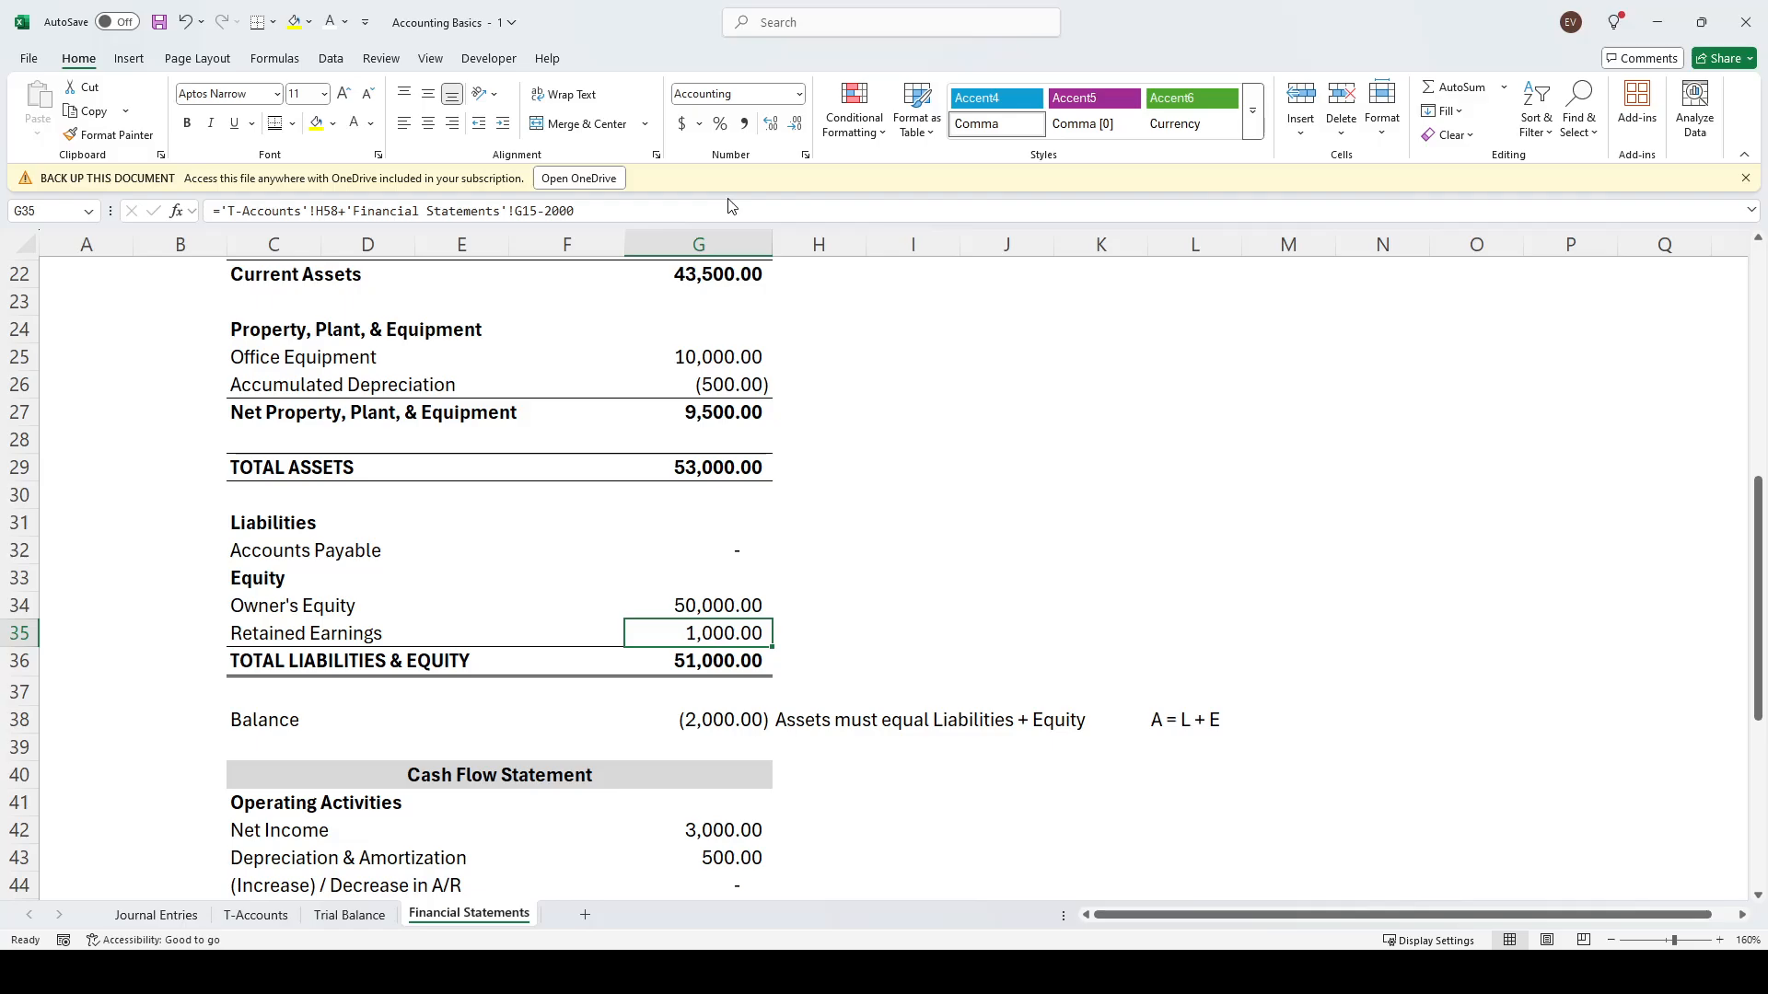
{"action": "key", "text": "ctrl+z"}
Examine the TOTAL LIABILITIES & EQUITY row and the range covered by its SUM formula
{"action": "key", "text": "Down"}
{"action": "key", "text": "Left"}
{"action": "key", "text": "Left"}
{"action": "key", "text": "Left"}
{"action": "key", "text": "Left"}
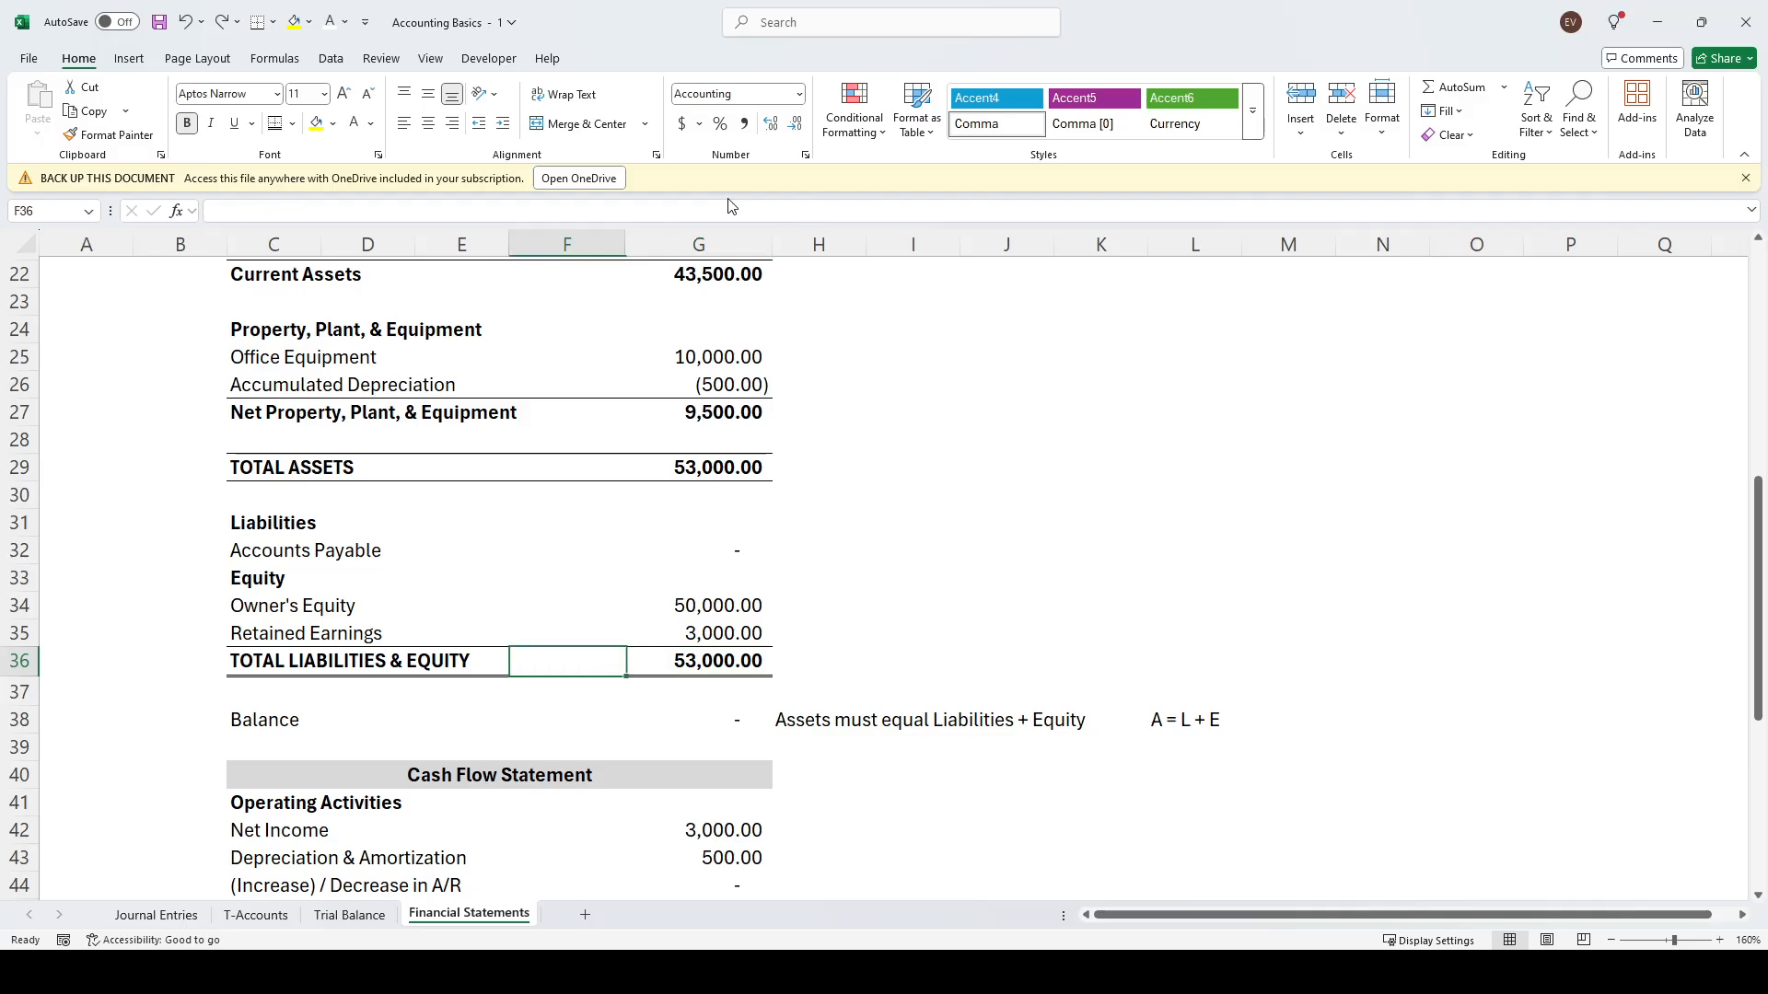
{"action": "key", "text": "Right"}
{"action": "key", "text": "Right"}
{"action": "key", "text": "Right"}
{"action": "key", "text": "Right"}
{"action": "key", "text": "Left"}
{"action": "key", "text": "Left"}
{"action": "key", "text": "Right"}
{"action": "key", "text": "Right"}
{"action": "key", "text": "Right"}
{"action": "key", "text": "Left"}
{"action": "key", "text": "F2"}
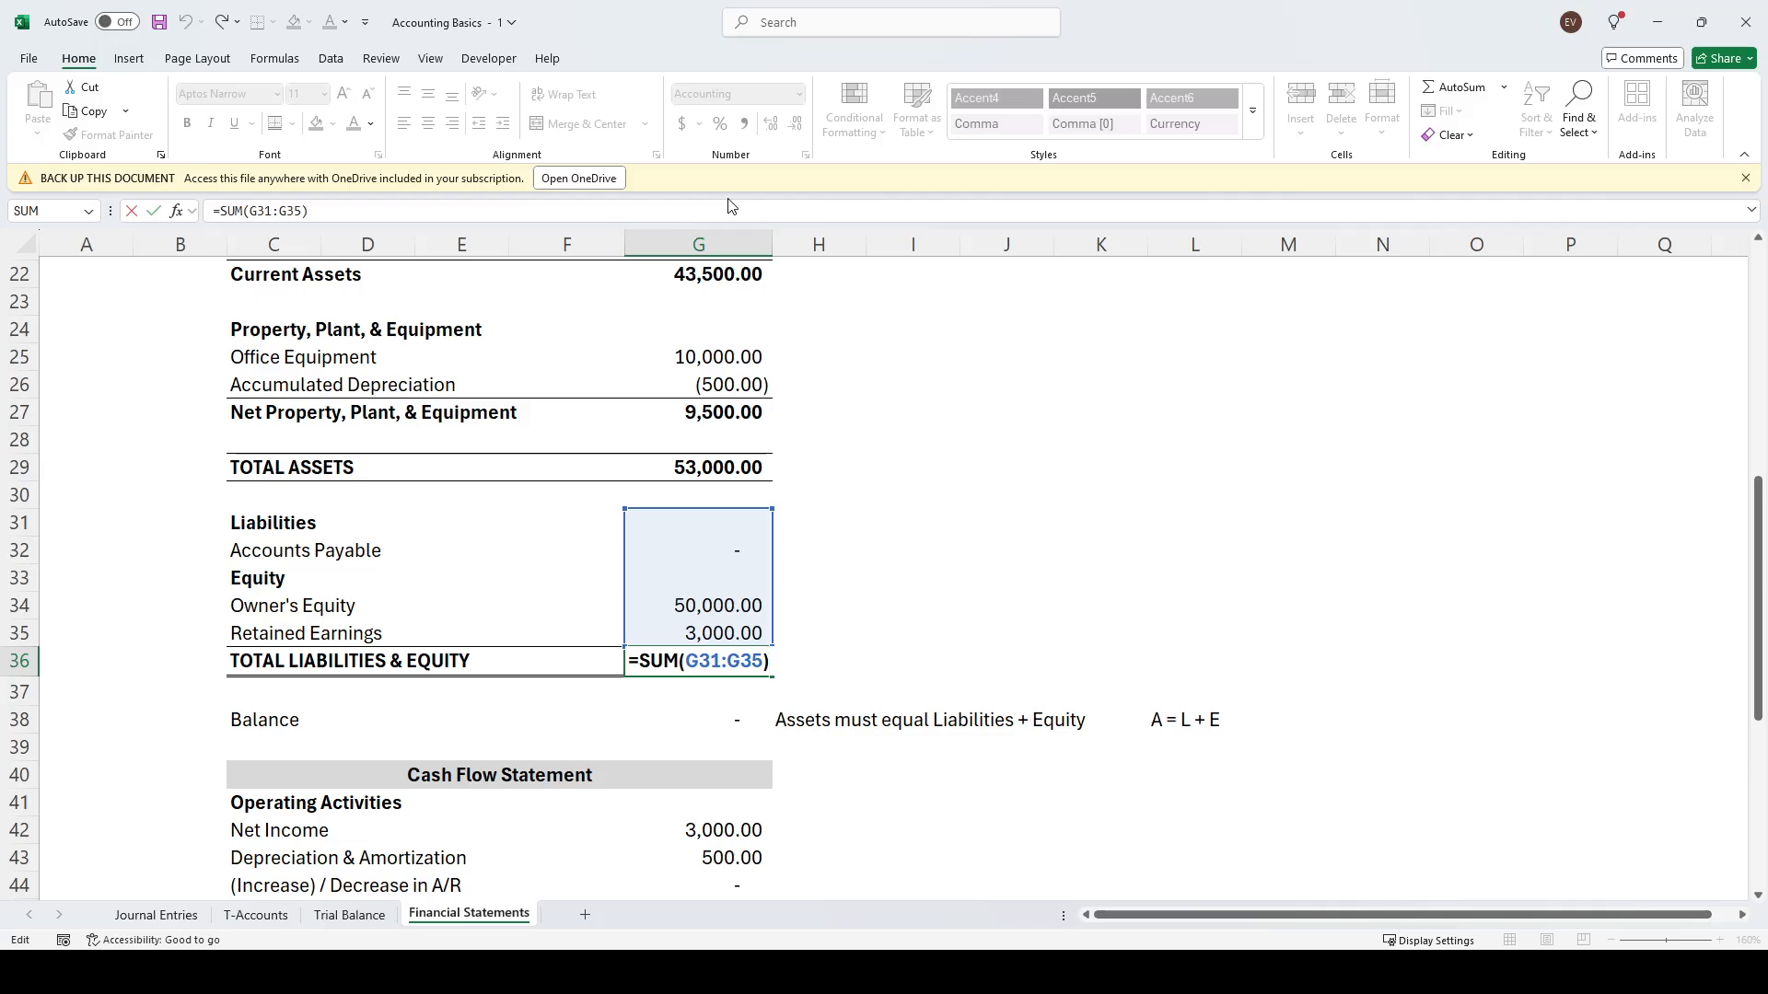
{"action": "key", "text": "Escape"}
Check the Balance formula in G38 against the neighbouring note that assets must equal liabilities plus equity
{"action": "key", "text": "Down"}
{"action": "key", "text": "Down"}
{"action": "type", "text": "=G36-G29"}
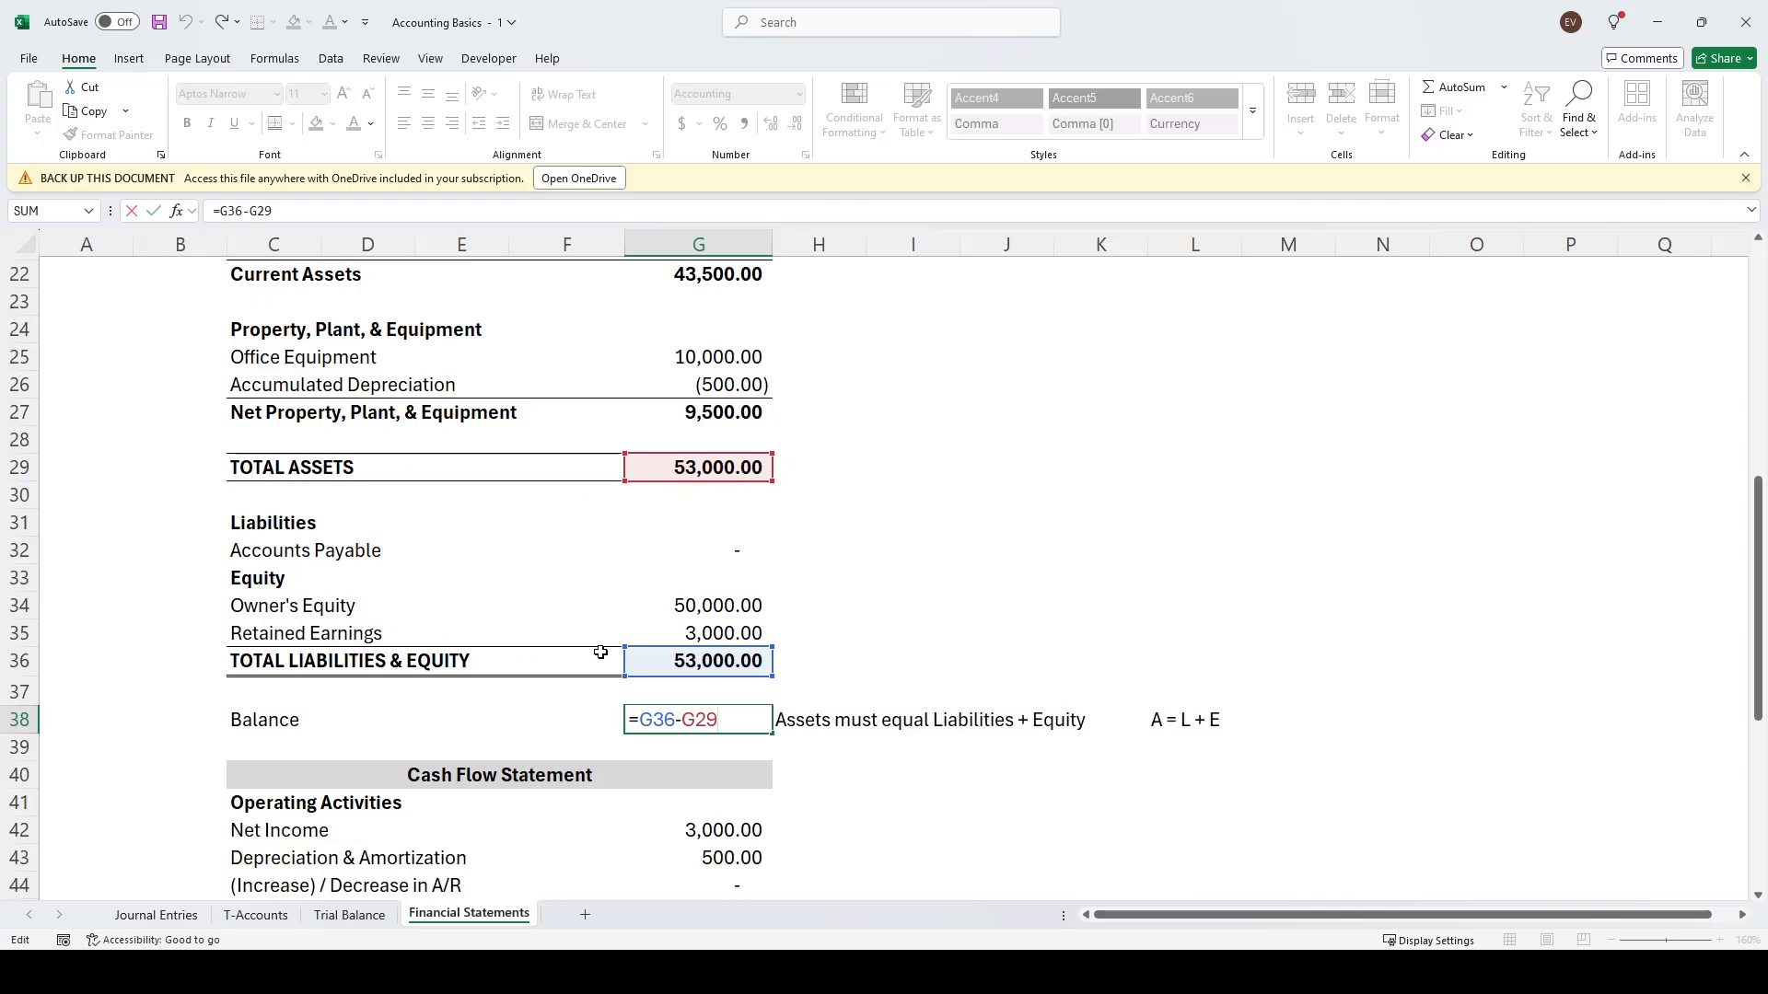
{"action": "key", "text": "ctrl+Return"}
{"action": "scroll", "coordinate": [834, 566], "scroll_direction": "down", "scroll_amount": 2}
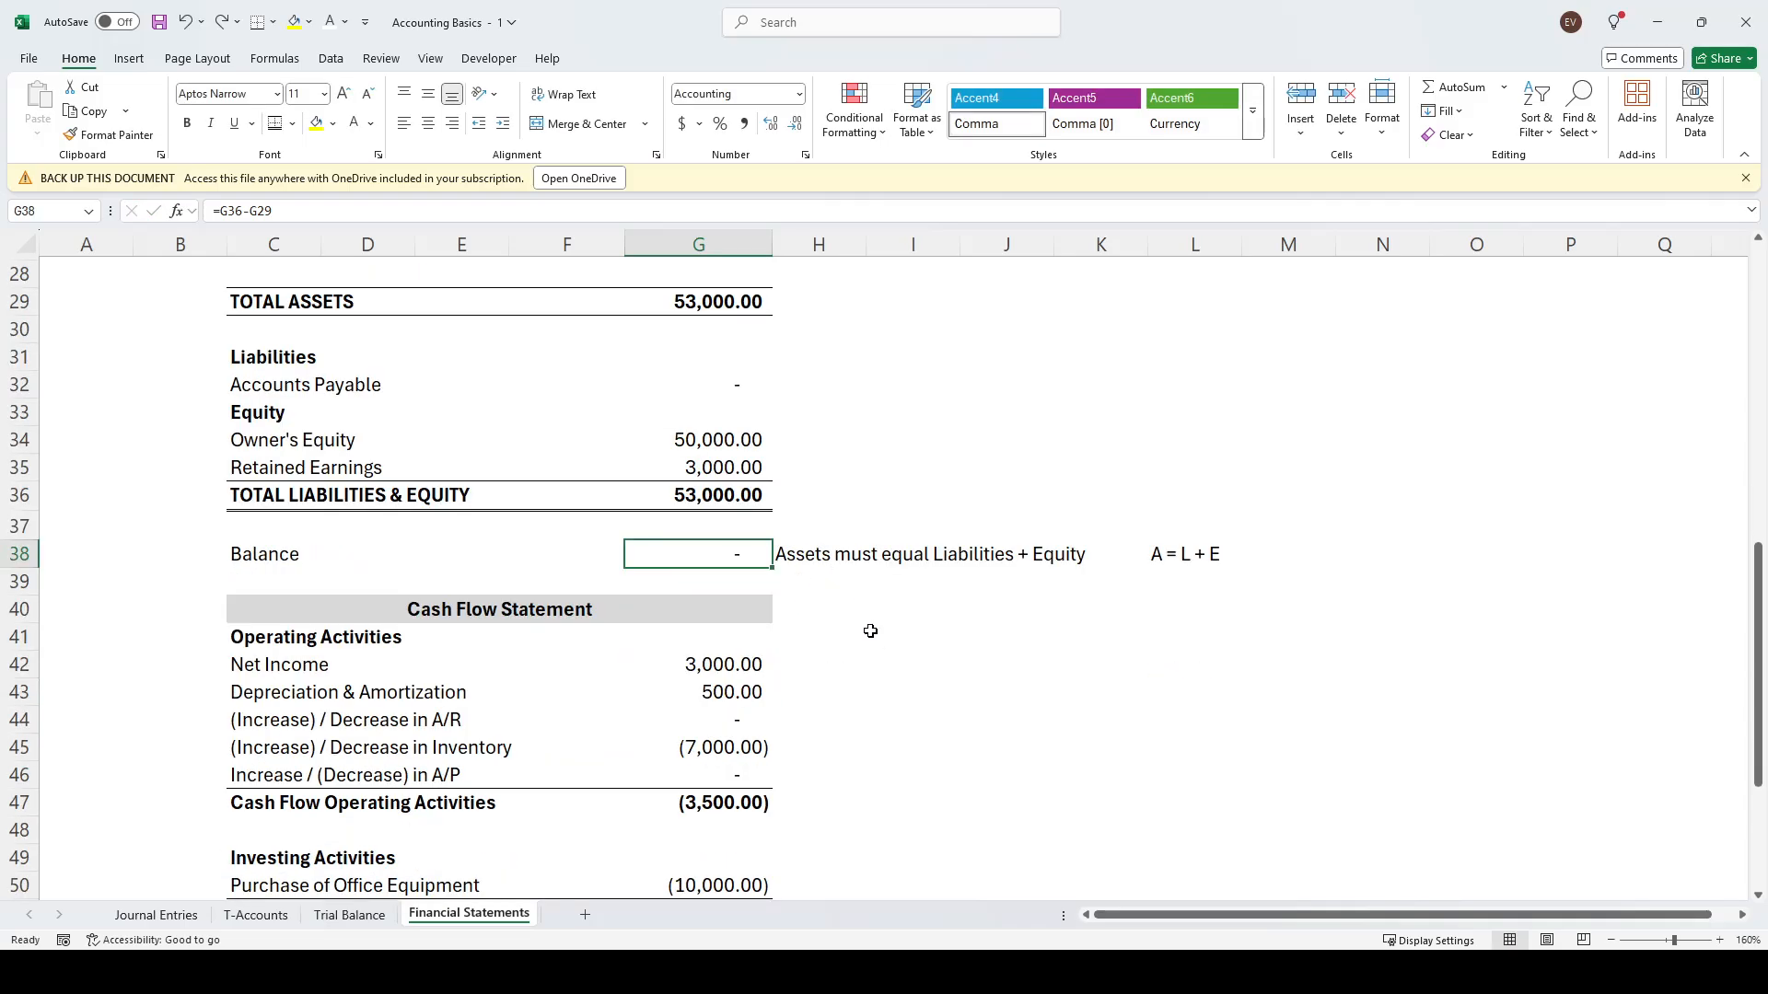
{"action": "scroll", "coordinate": [871, 630], "scroll_direction": "up", "scroll_amount": 2}
{"action": "left_click", "coordinate": [898, 632]}
{"action": "left_click", "coordinate": [812, 717]}
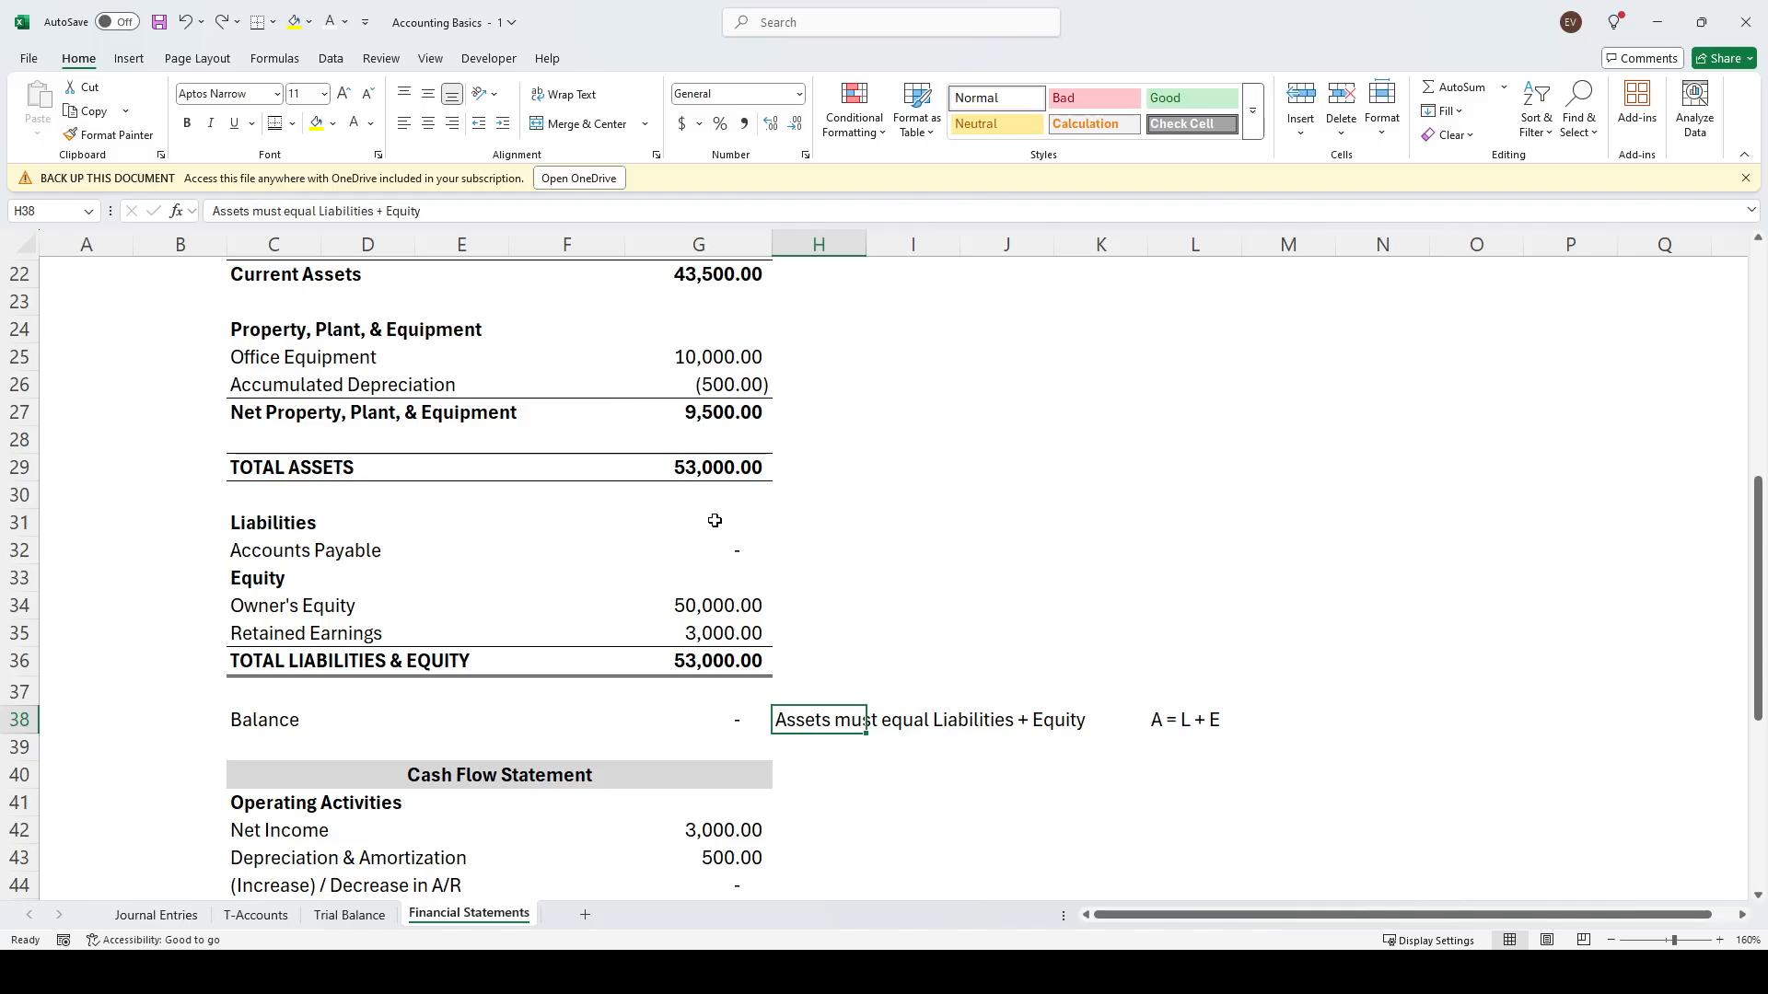
{"action": "left_click", "coordinate": [705, 717]}
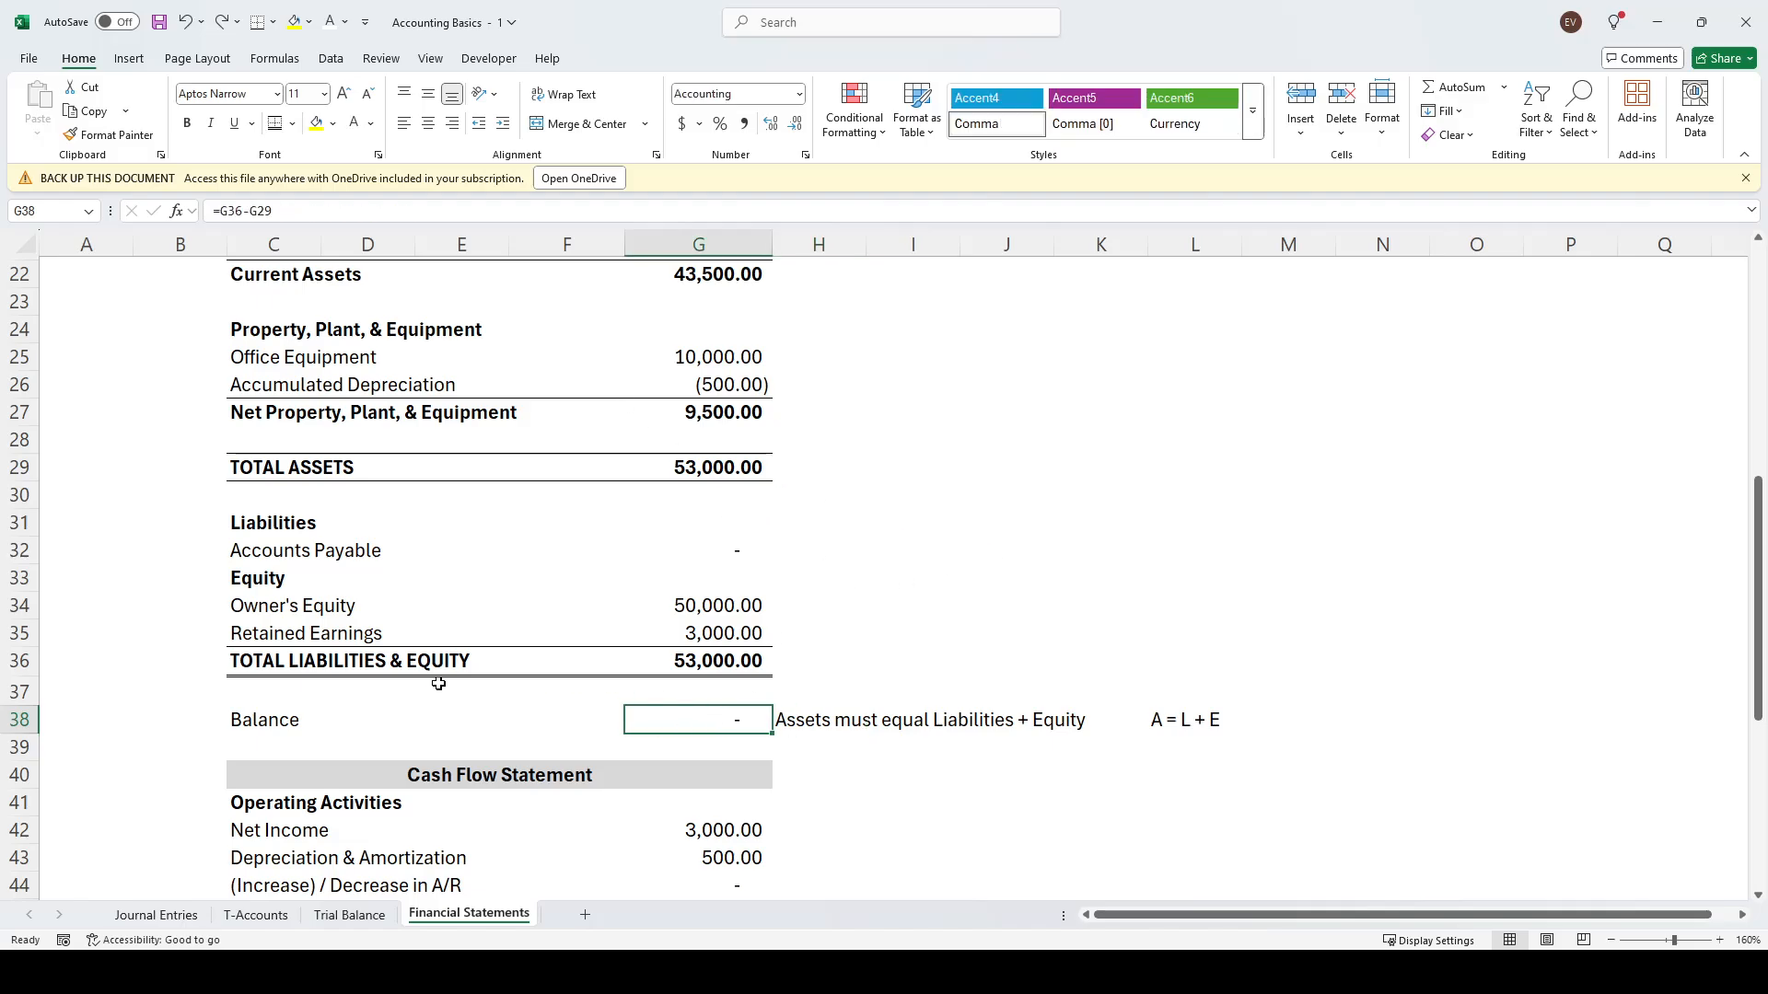
Append -2000 to the Retained Earnings formula in G35 and review its effect on the Balance row
{"action": "left_click", "coordinate": [727, 638]}
{"action": "left_click", "coordinate": [635, 211]}
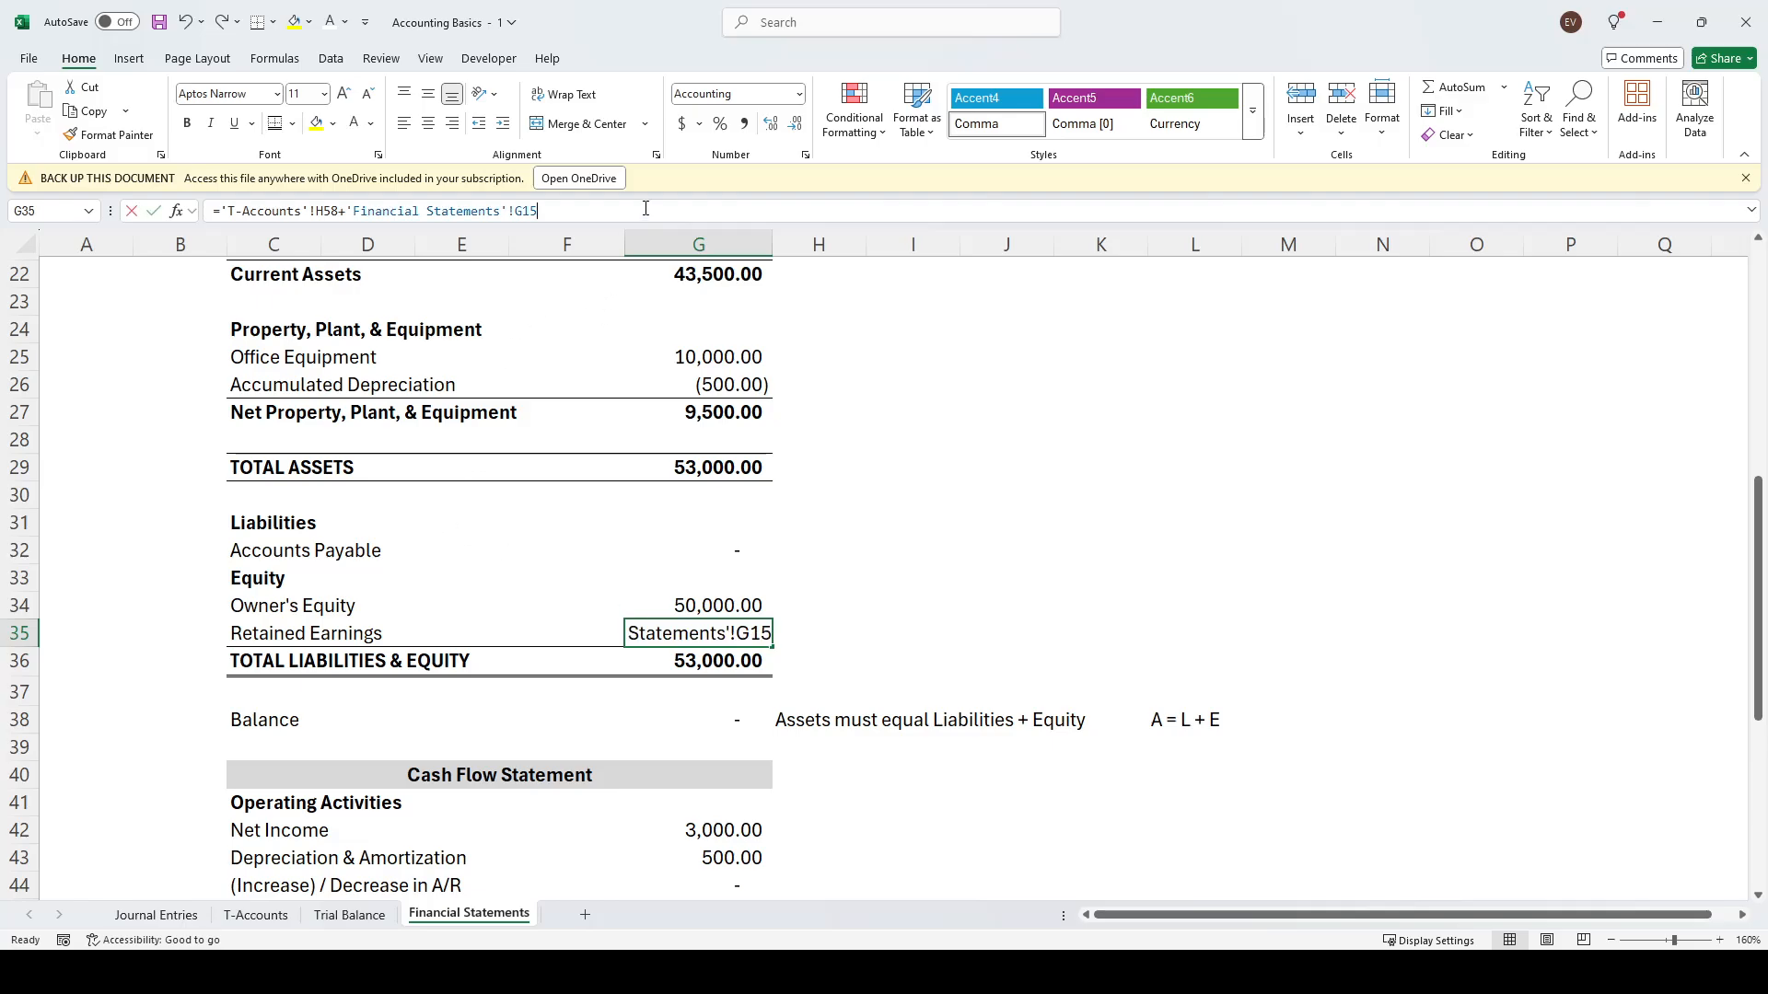
{"action": "type", "text": "-2000"}
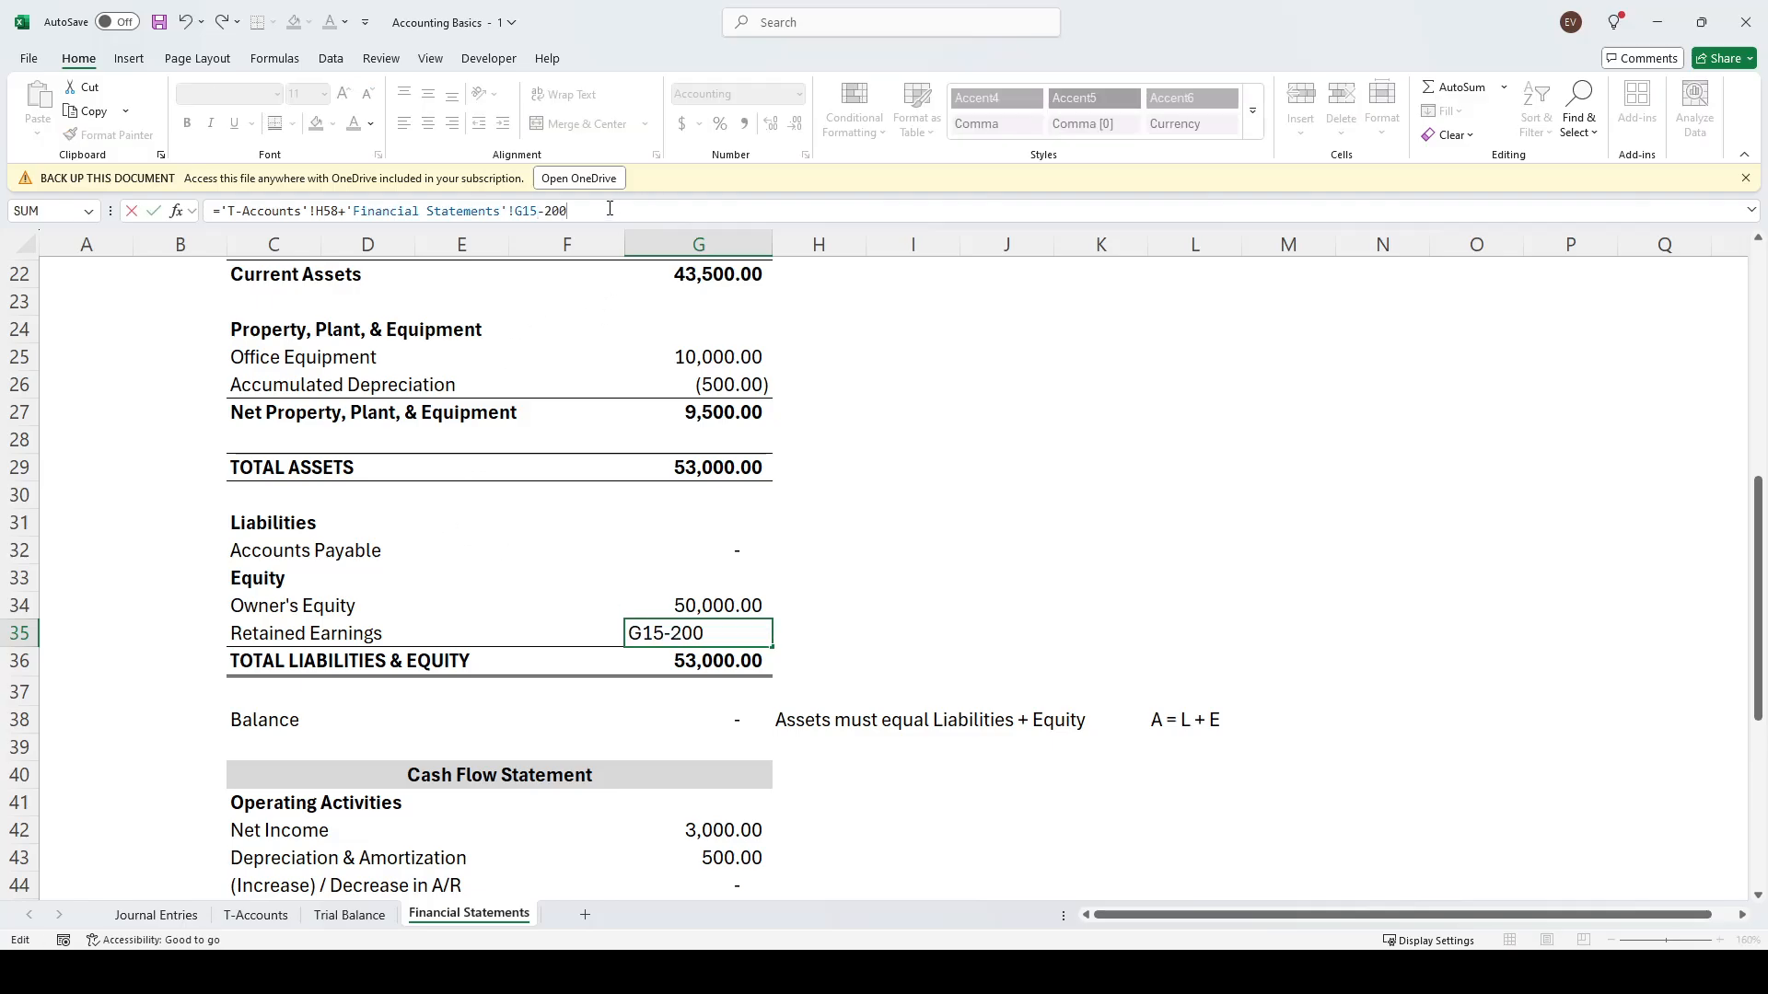
{"action": "key", "text": "Return"}
{"action": "key", "text": "Up"}
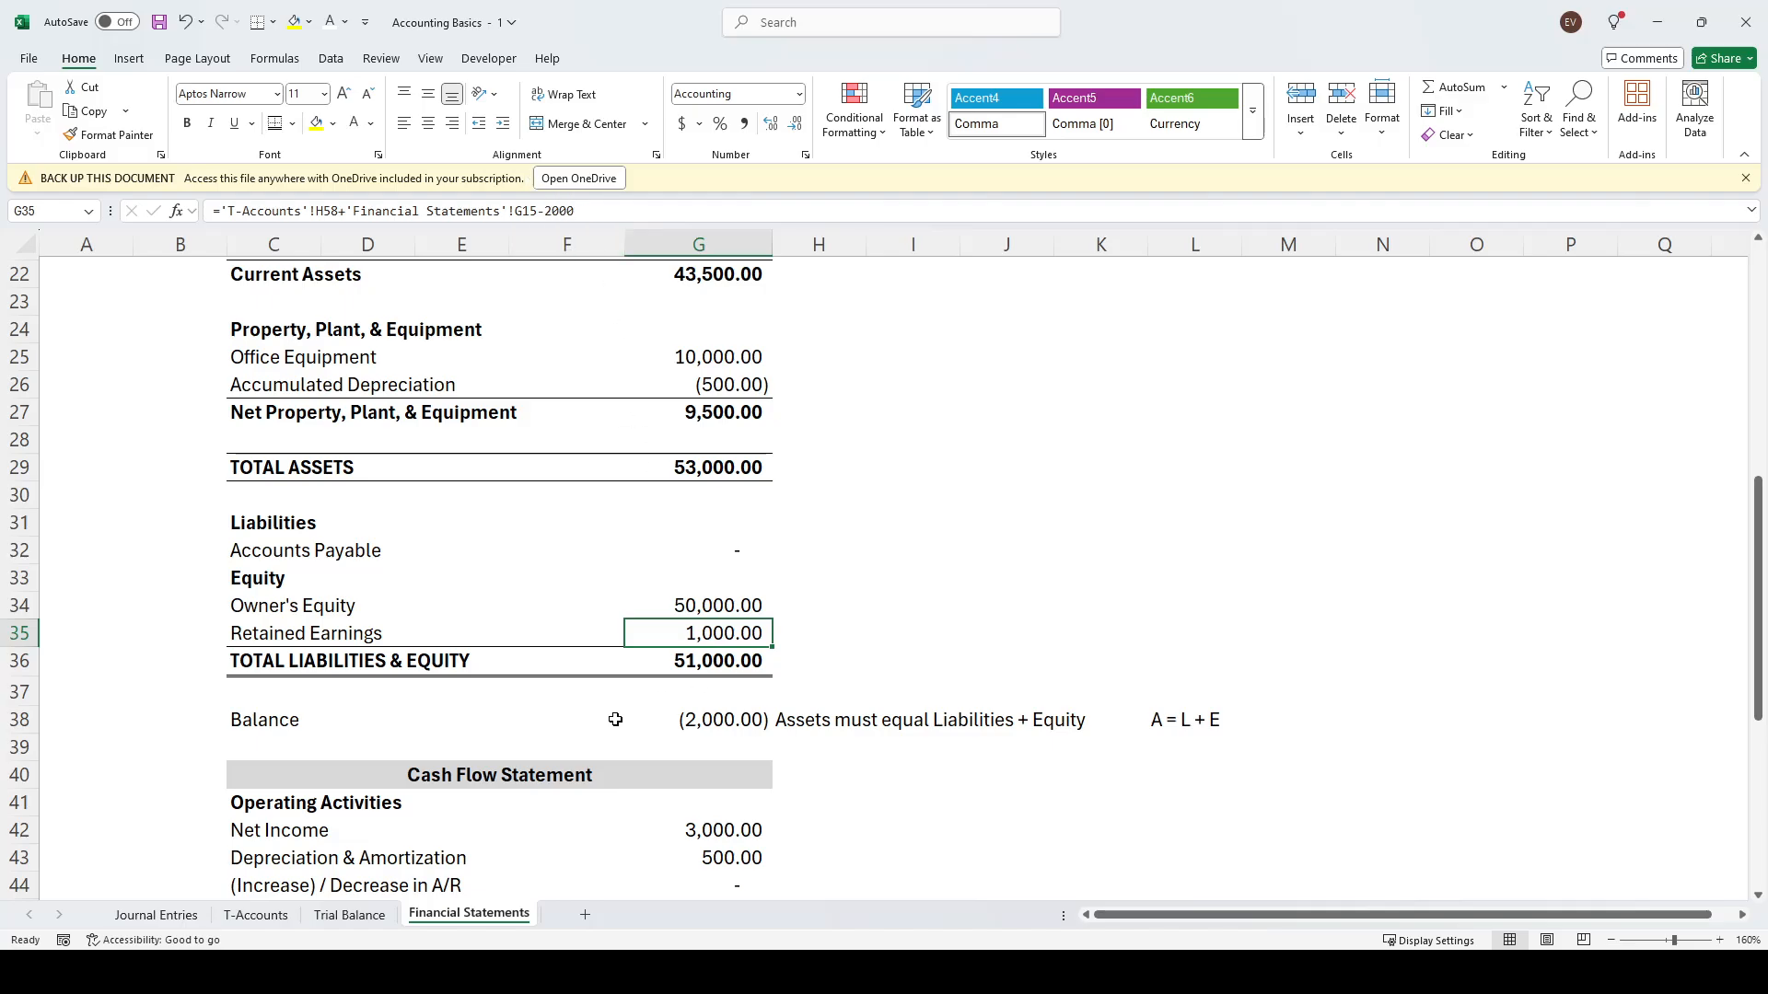
{"action": "scroll", "coordinate": [311, 680], "scroll_direction": "up", "scroll_amount": 1}
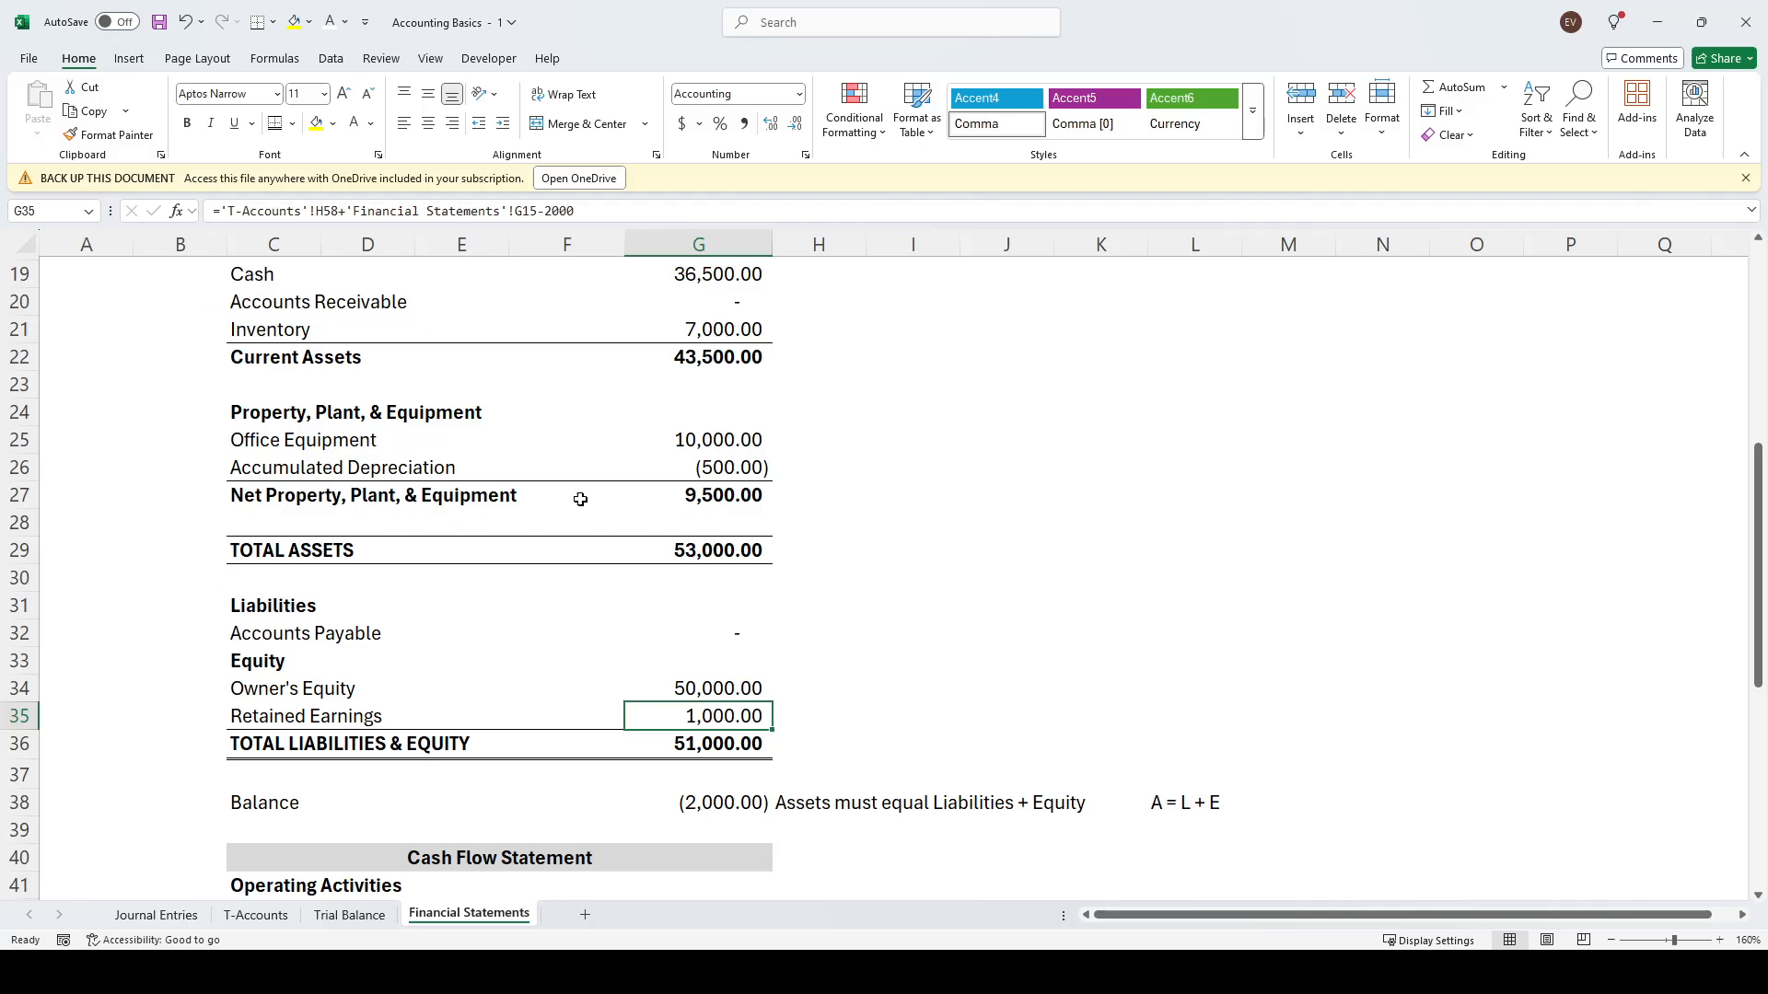
{"action": "scroll", "coordinate": [391, 505], "scroll_direction": "up", "scroll_amount": 1}
{"action": "scroll", "coordinate": [406, 500], "scroll_direction": "down", "scroll_amount": 3}
{"action": "left_click", "coordinate": [1003, 610]}
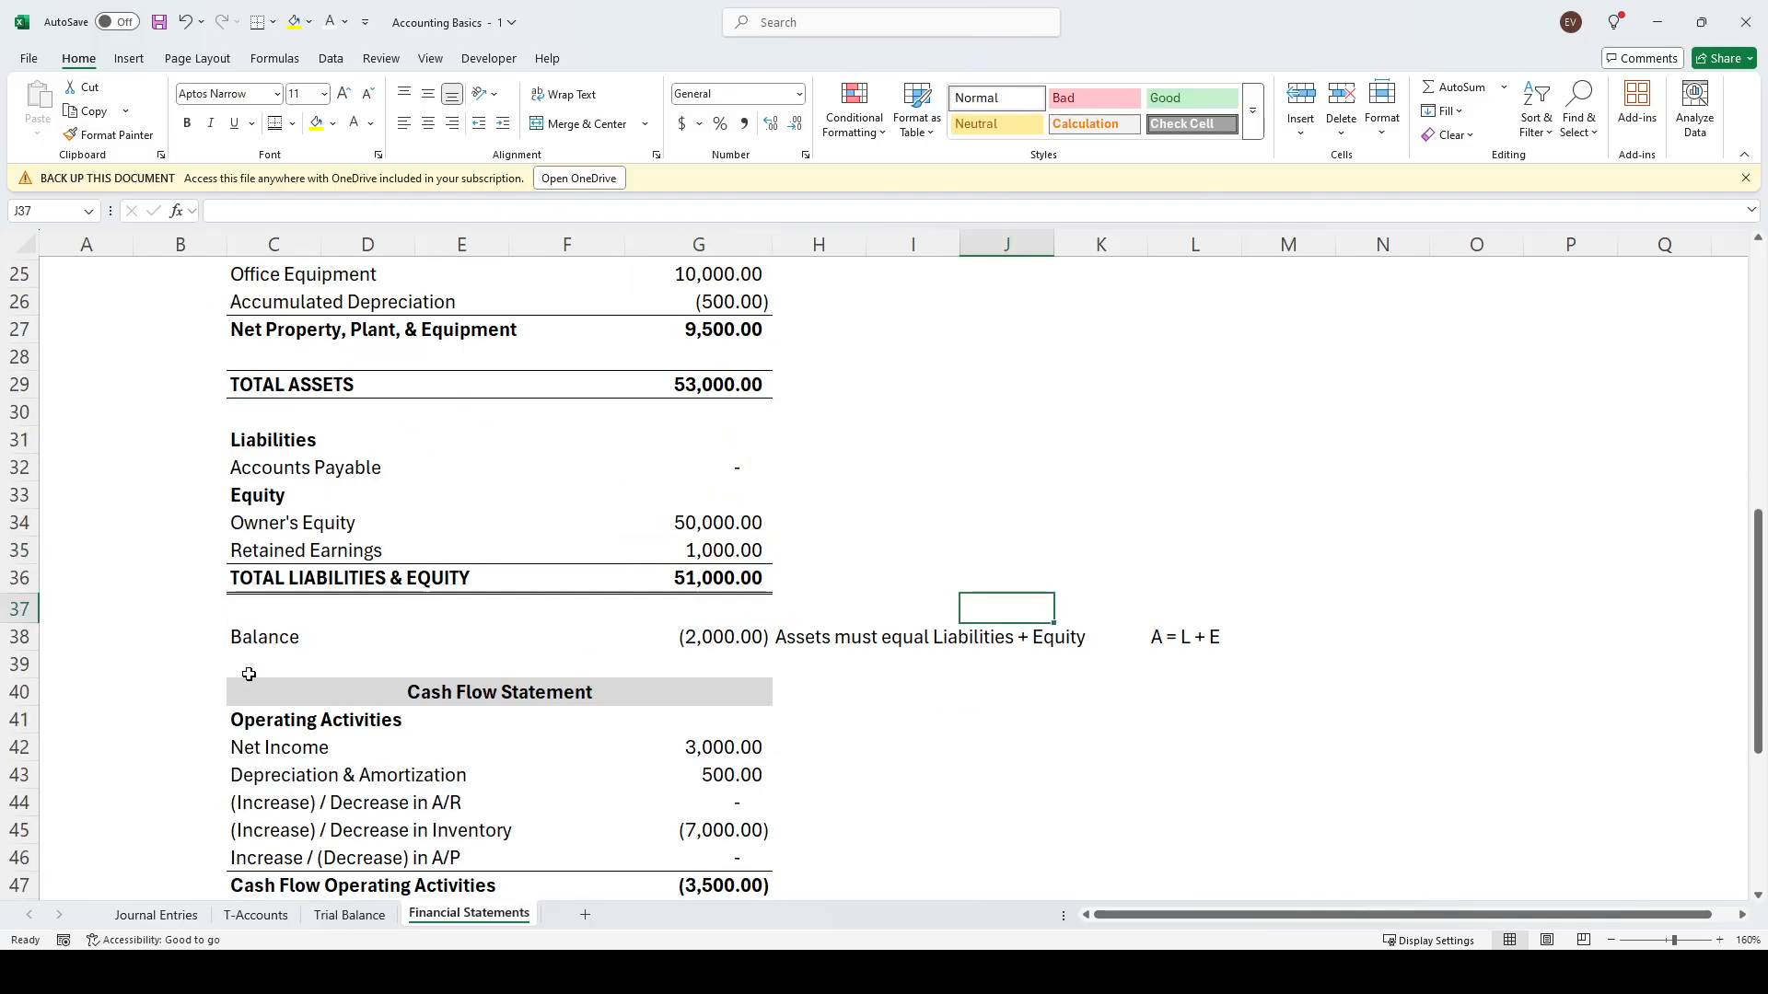
Check the Balance formula in G38 and inspect the empty rows below the last entry on the Journal Entries sheet
{"action": "left_click", "coordinate": [304, 637]}
{"action": "left_click", "coordinate": [692, 637]}
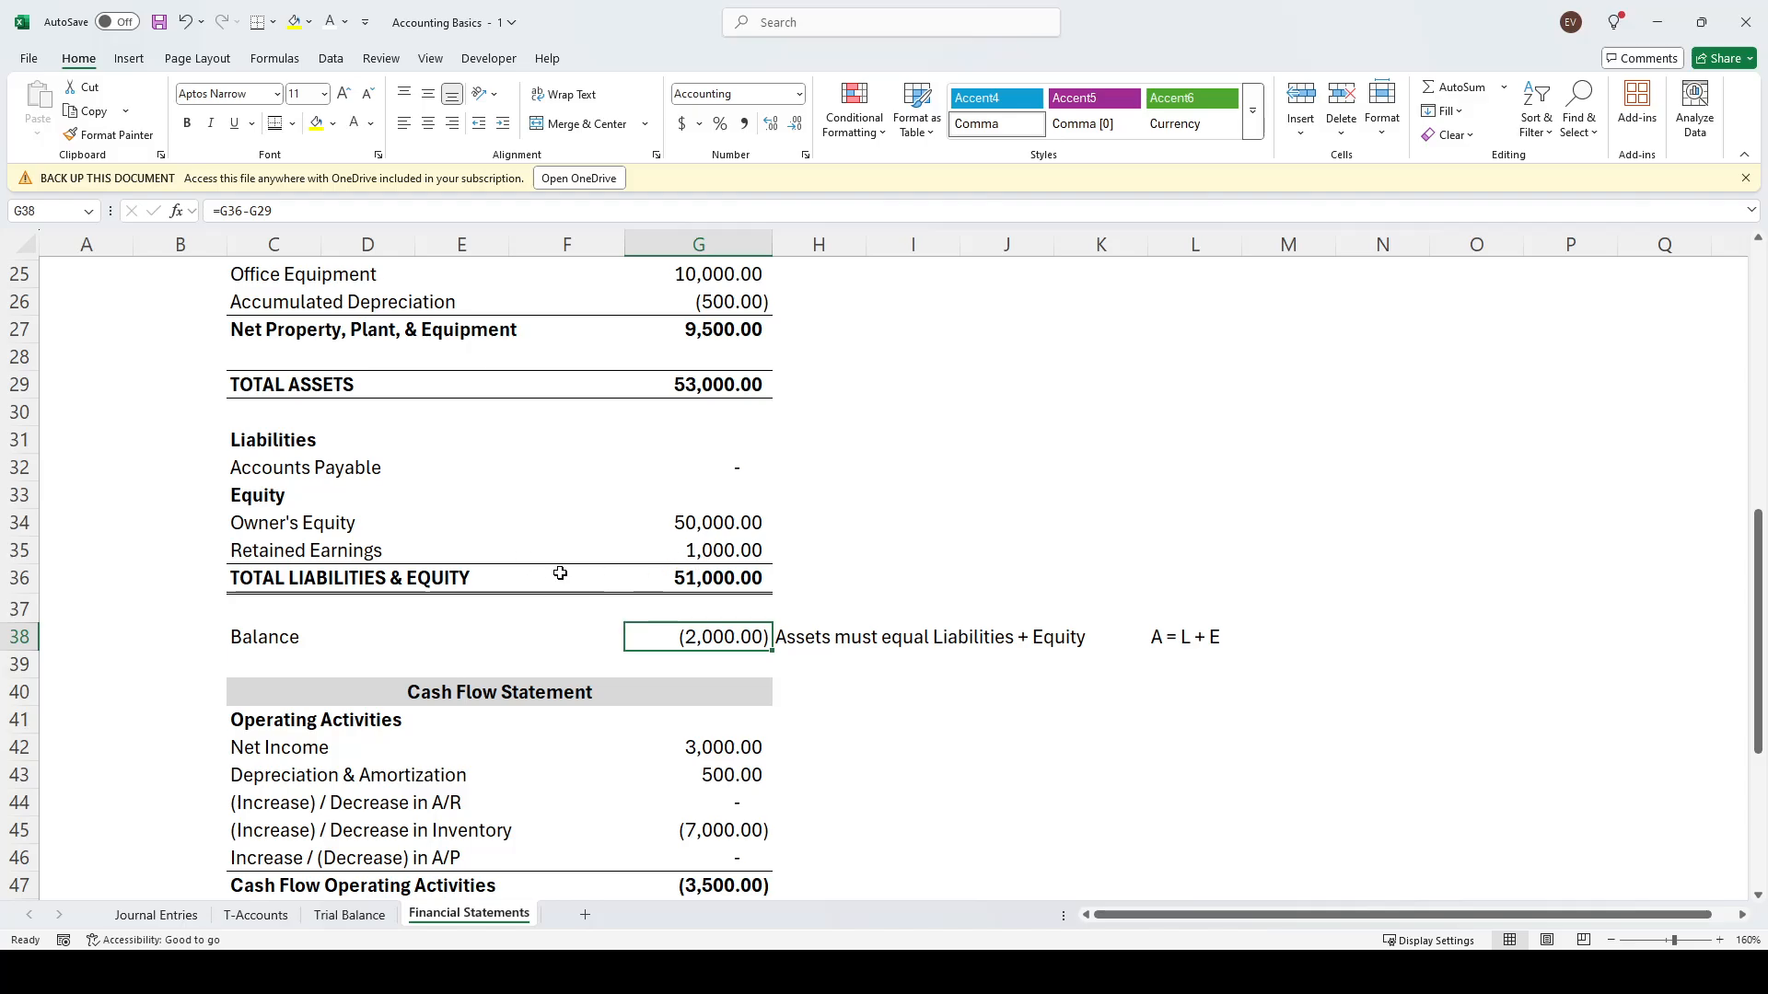
{"action": "left_click", "coordinate": [177, 916]}
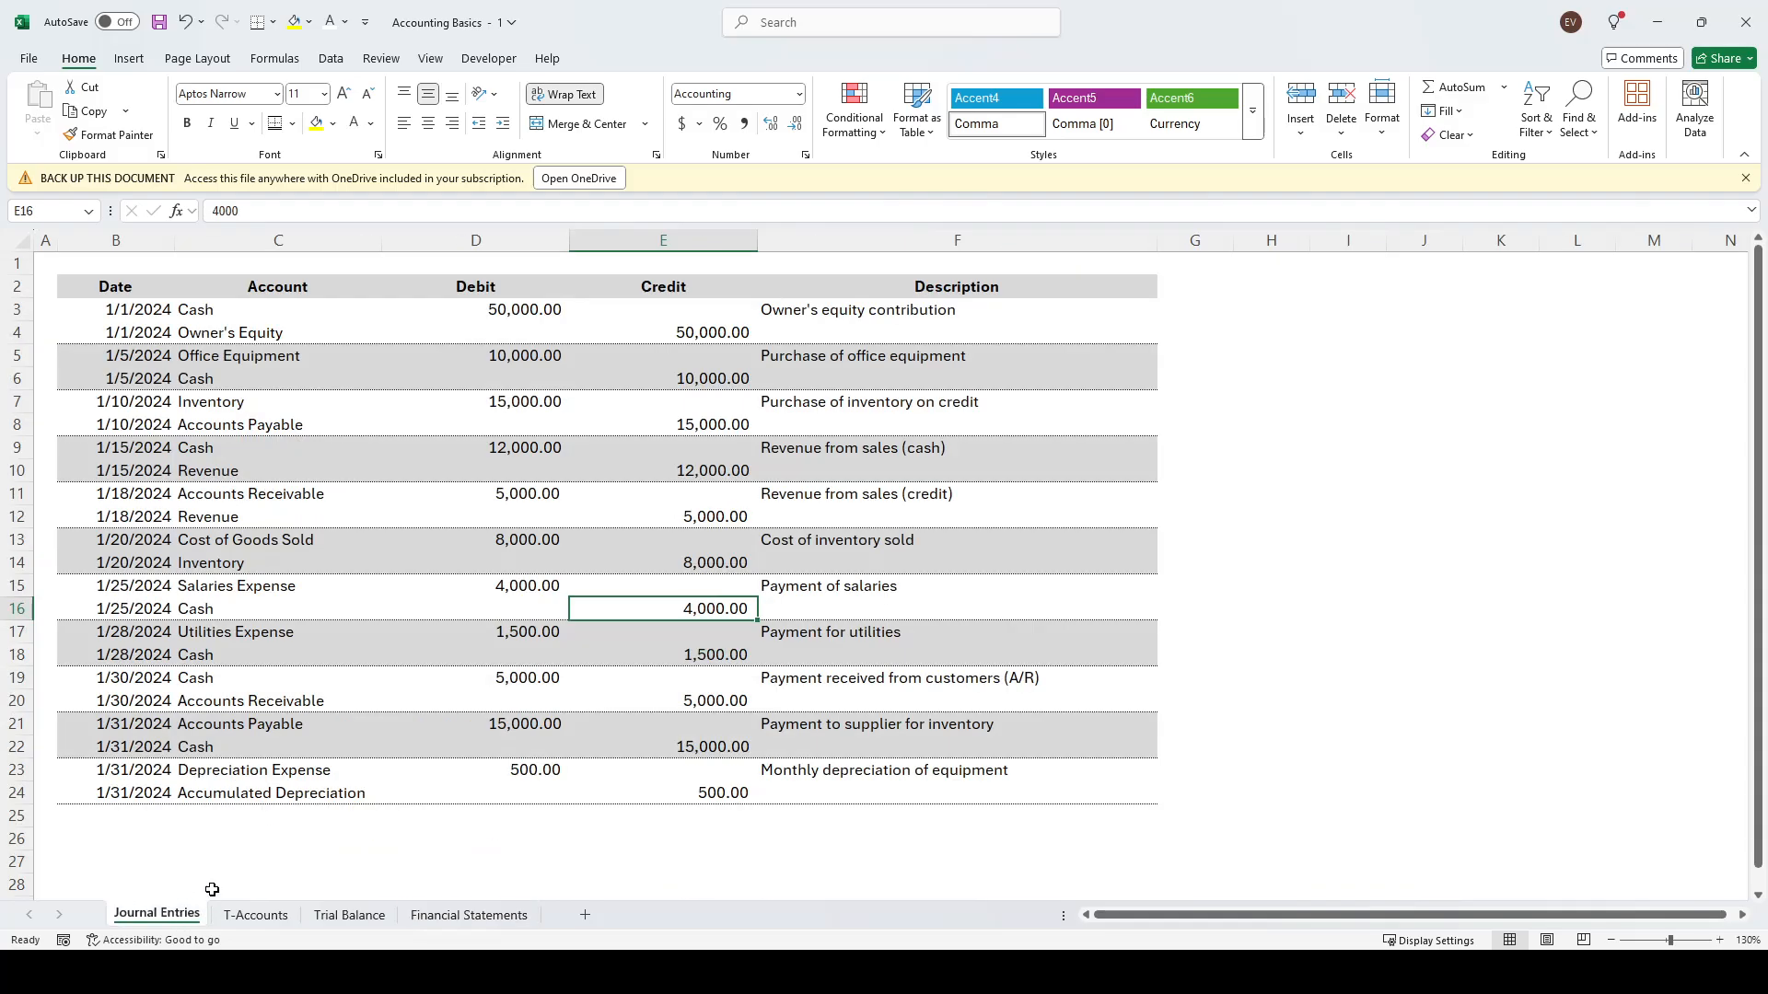
{"action": "left_click_drag", "start_coordinate": [101, 816], "coordinate": [1019, 840]}
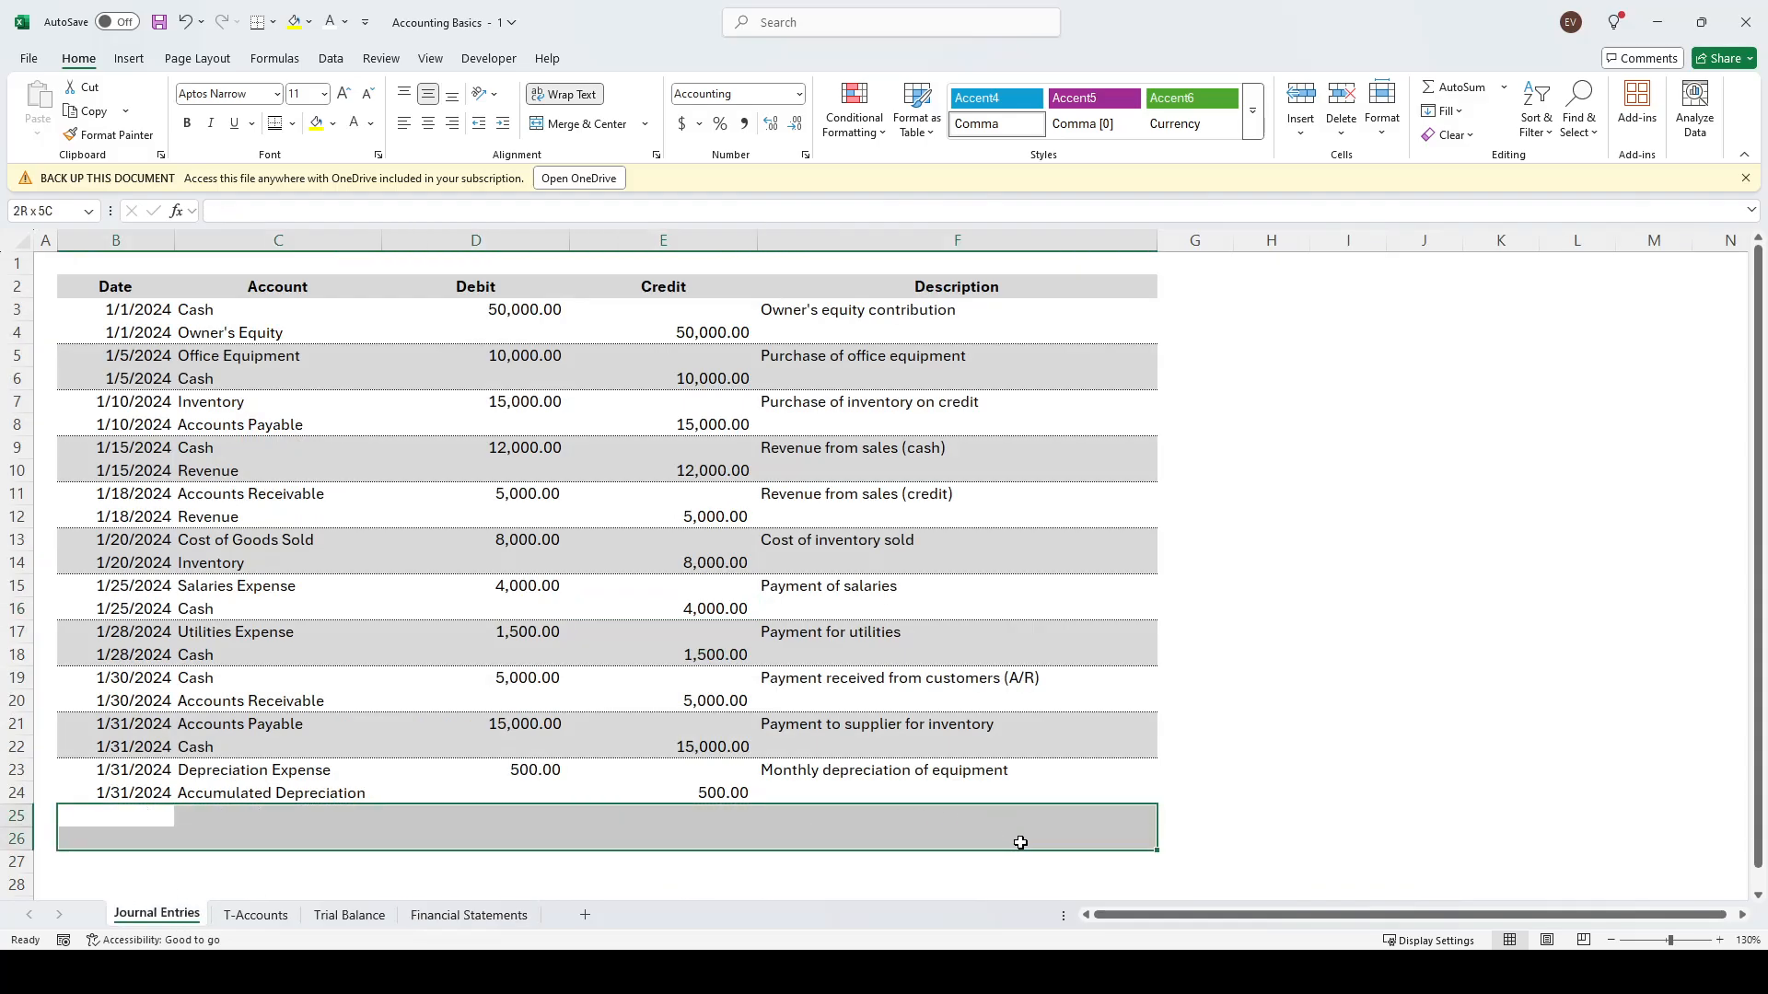
{"action": "scroll", "coordinate": [555, 655], "scroll_direction": "down", "scroll_amount": 3}
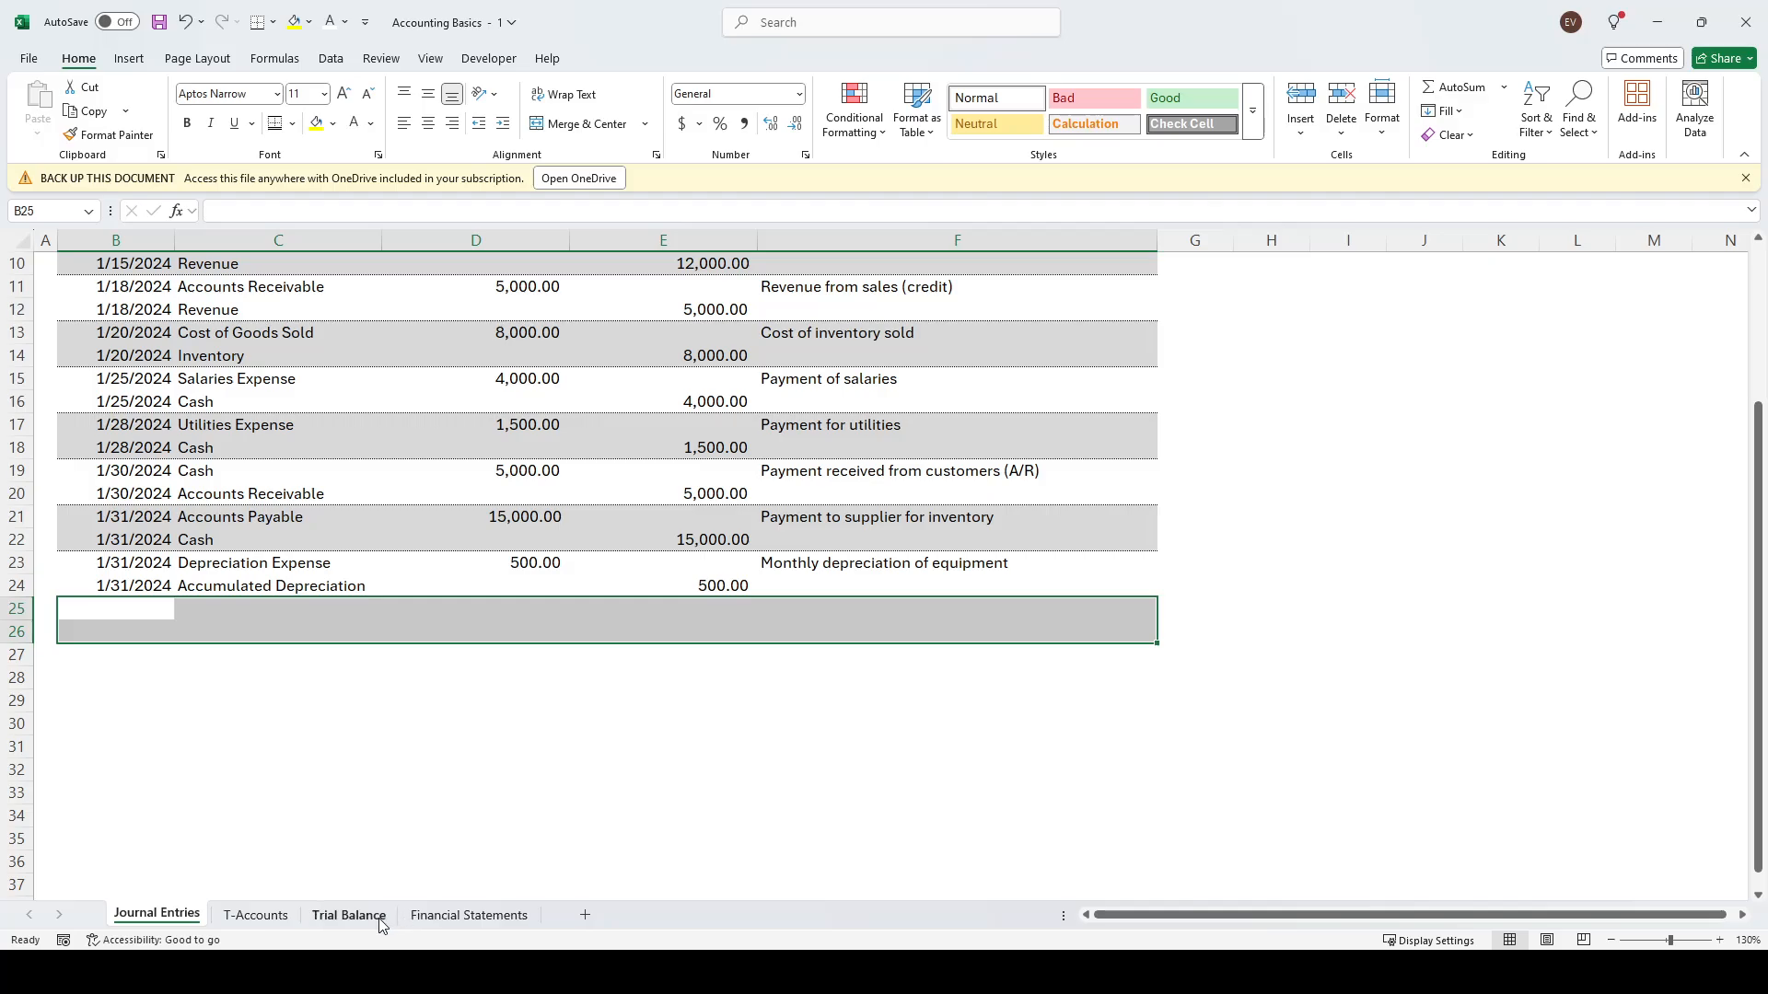
Remove the -2000 adjustment from the Retained Earnings formula in G35 on the Financial Statements sheet
{"action": "left_click", "coordinate": [468, 915]}
{"action": "left_click", "coordinate": [930, 772]}
{"action": "left_click", "coordinate": [704, 553]}
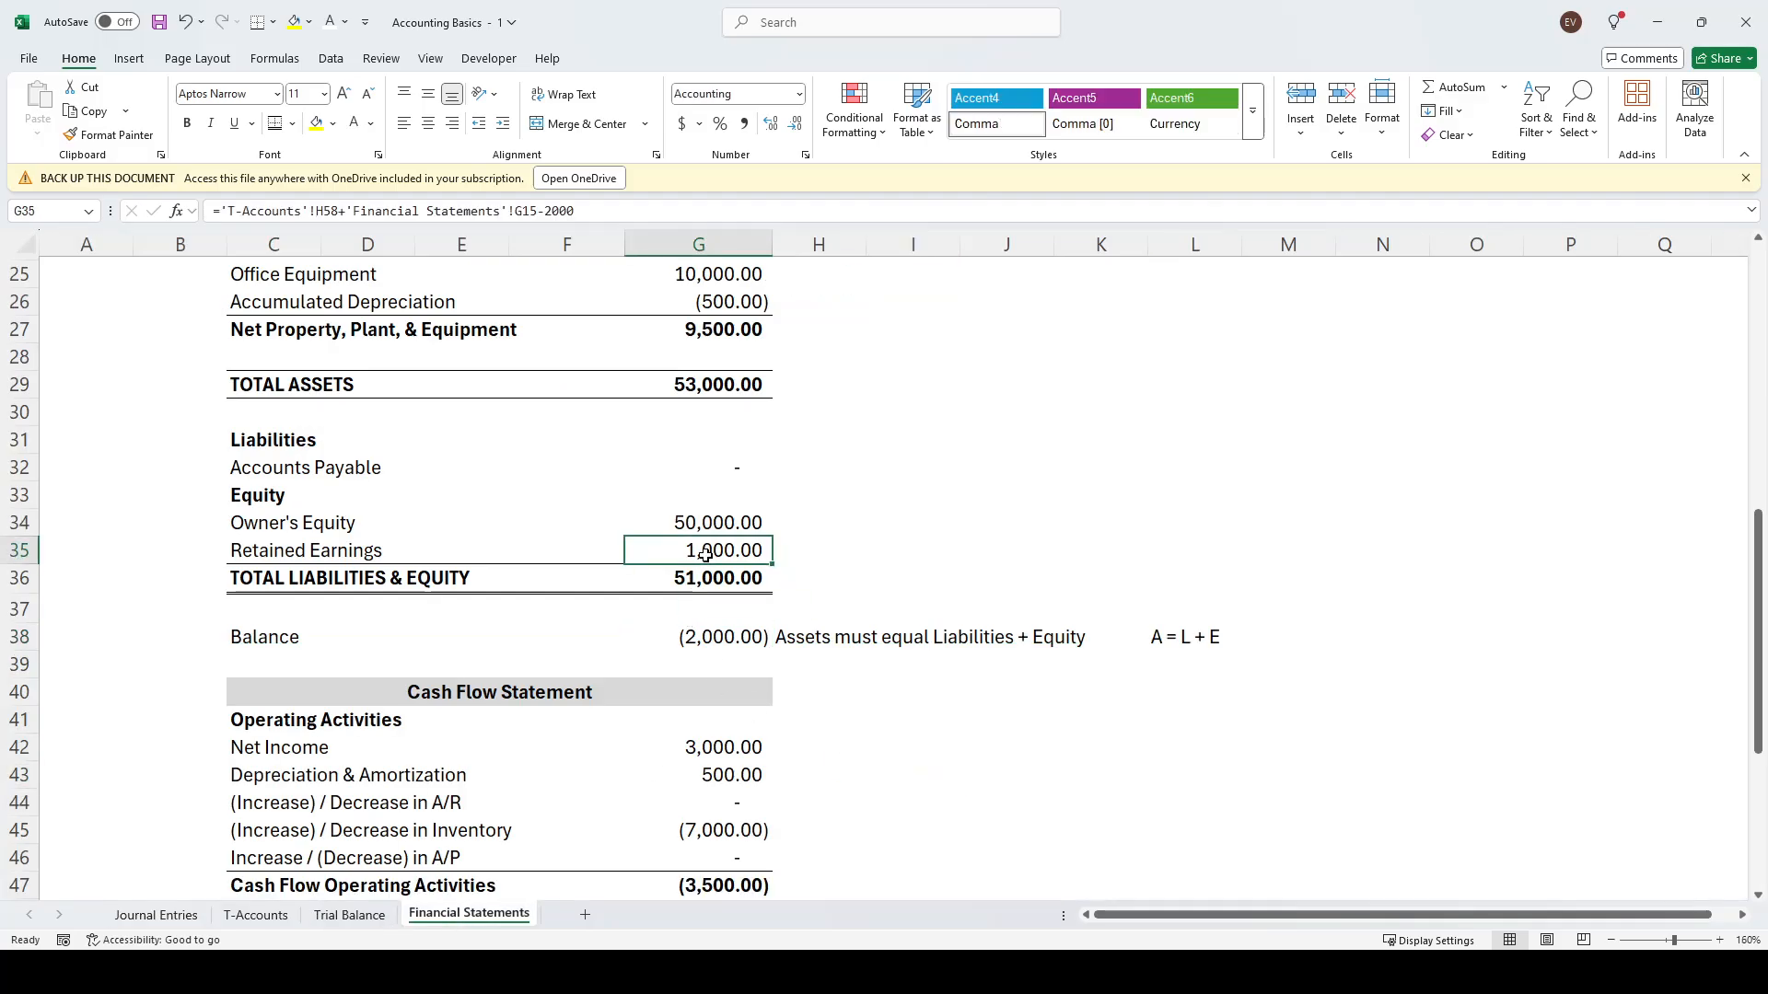
{"action": "left_click", "coordinate": [545, 217]}
{"action": "key", "text": "BackSpace"}
{"action": "key", "text": "BackSpace"}
{"action": "key", "text": "BackSpace"}
{"action": "key", "text": "BackSpace"}
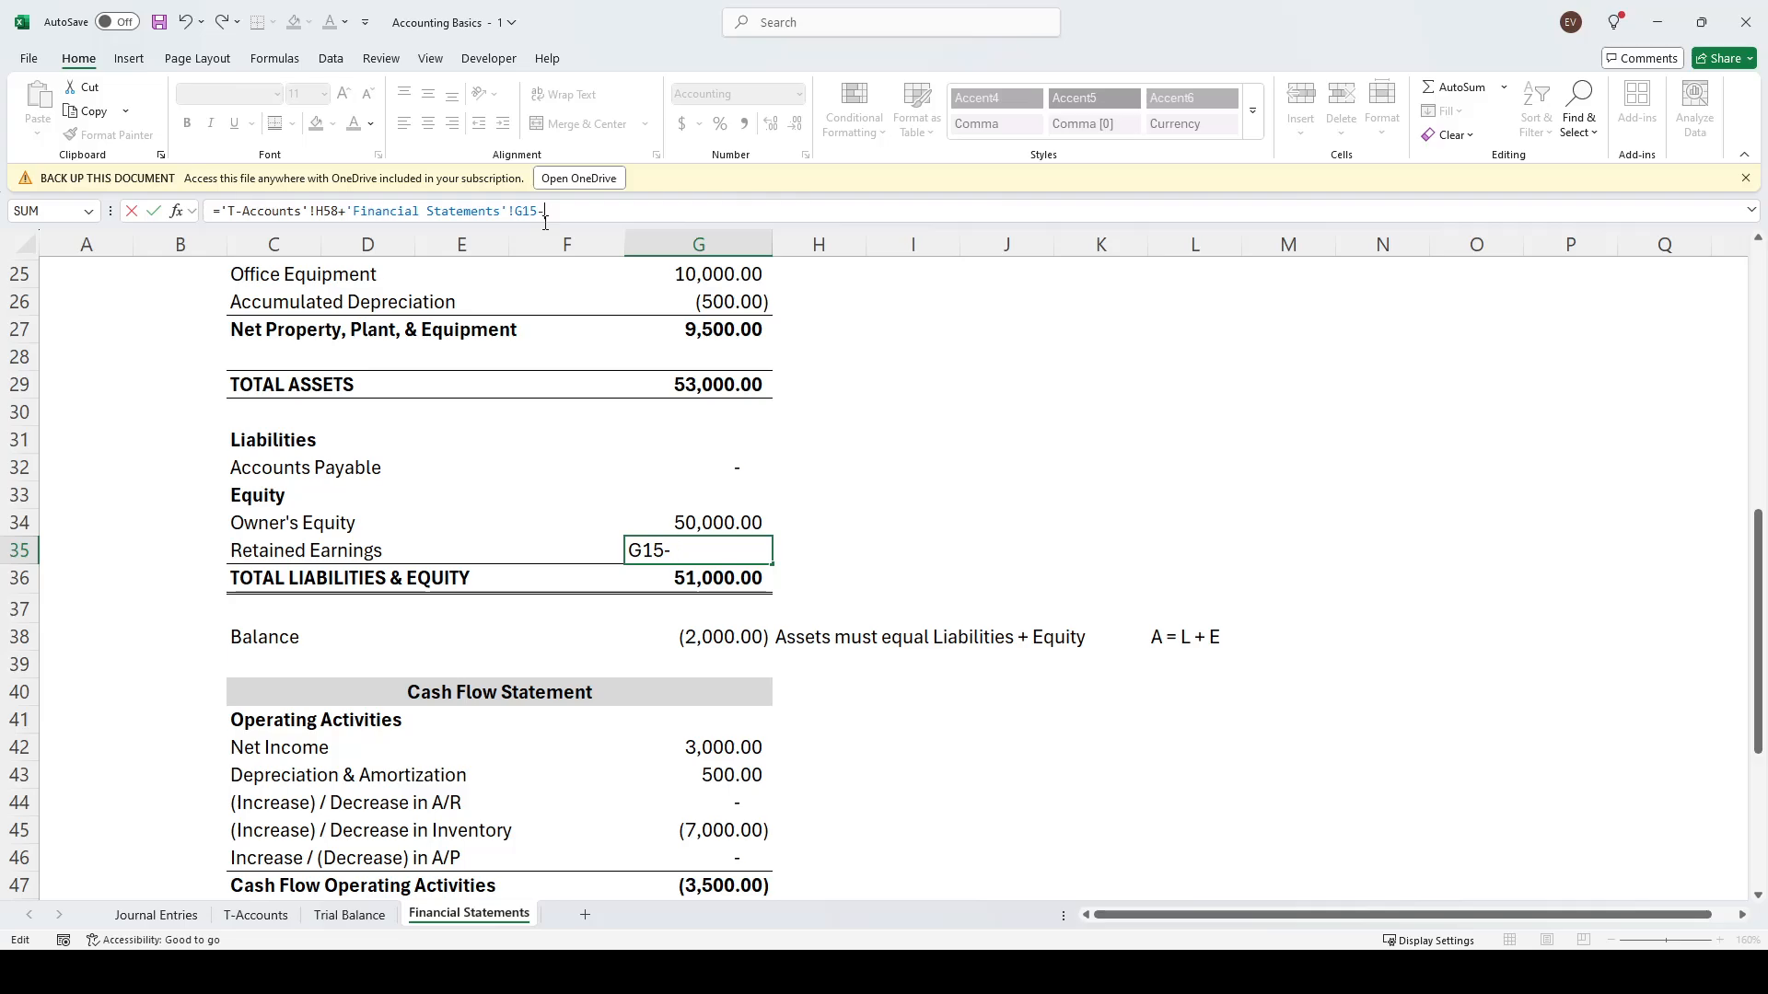
{"action": "key", "text": "BackSpace"}
{"action": "key", "text": "ctrl+Return"}
{"action": "key", "text": "Left"}
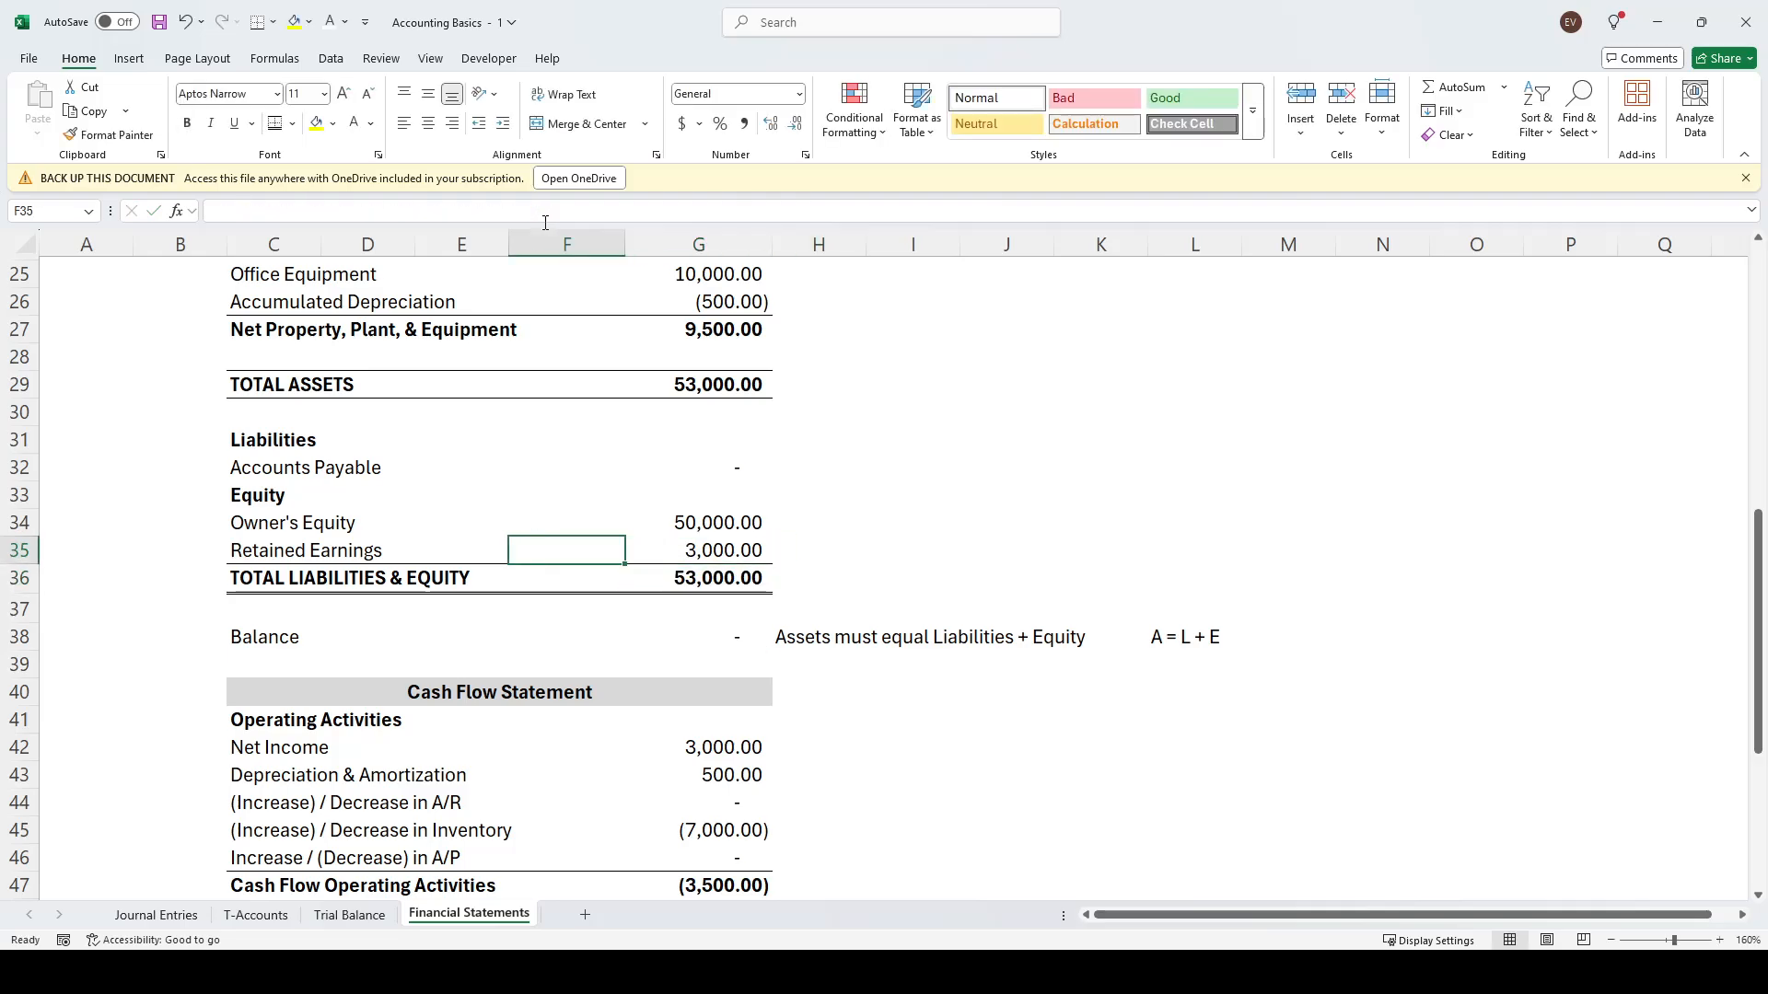
Review the Operating, Investing and Financing Activities sections of the Cash Flow Statement
{"action": "scroll", "coordinate": [842, 431], "scroll_direction": "up", "scroll_amount": 3}
{"action": "scroll", "coordinate": [789, 426], "scroll_direction": "down", "scroll_amount": 3}
{"action": "scroll", "coordinate": [838, 424], "scroll_direction": "down", "scroll_amount": 4}
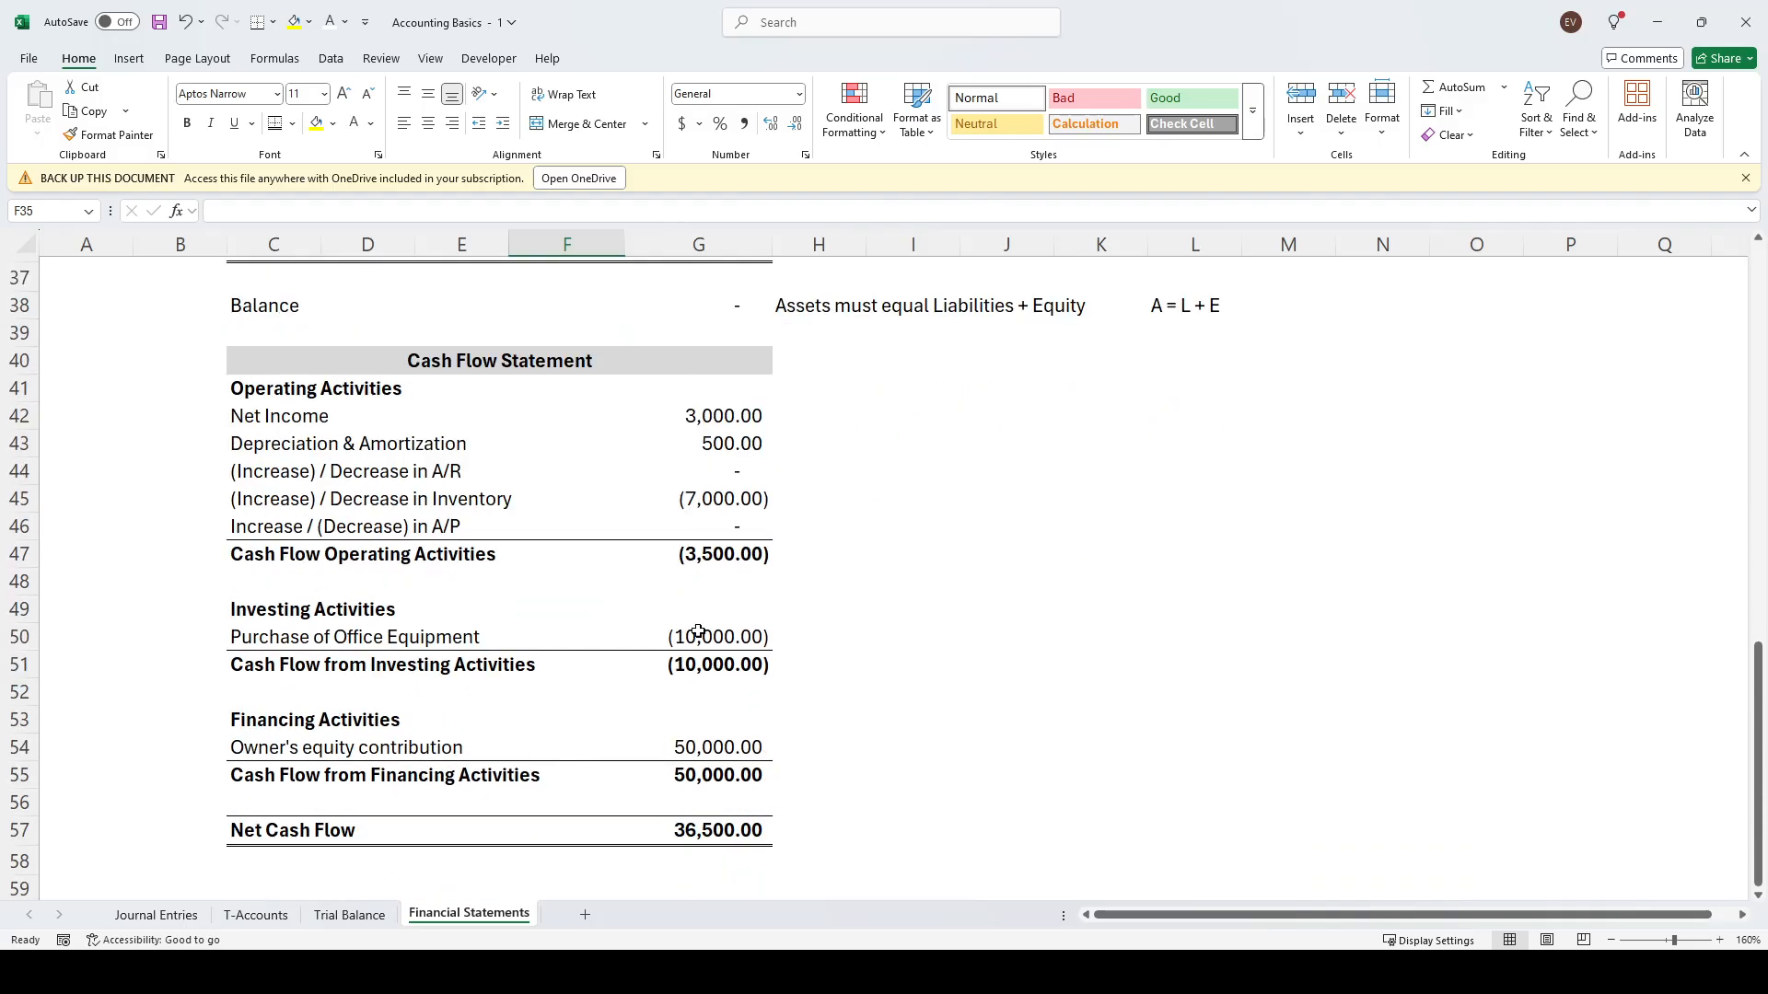
{"action": "left_click", "coordinate": [1064, 473]}
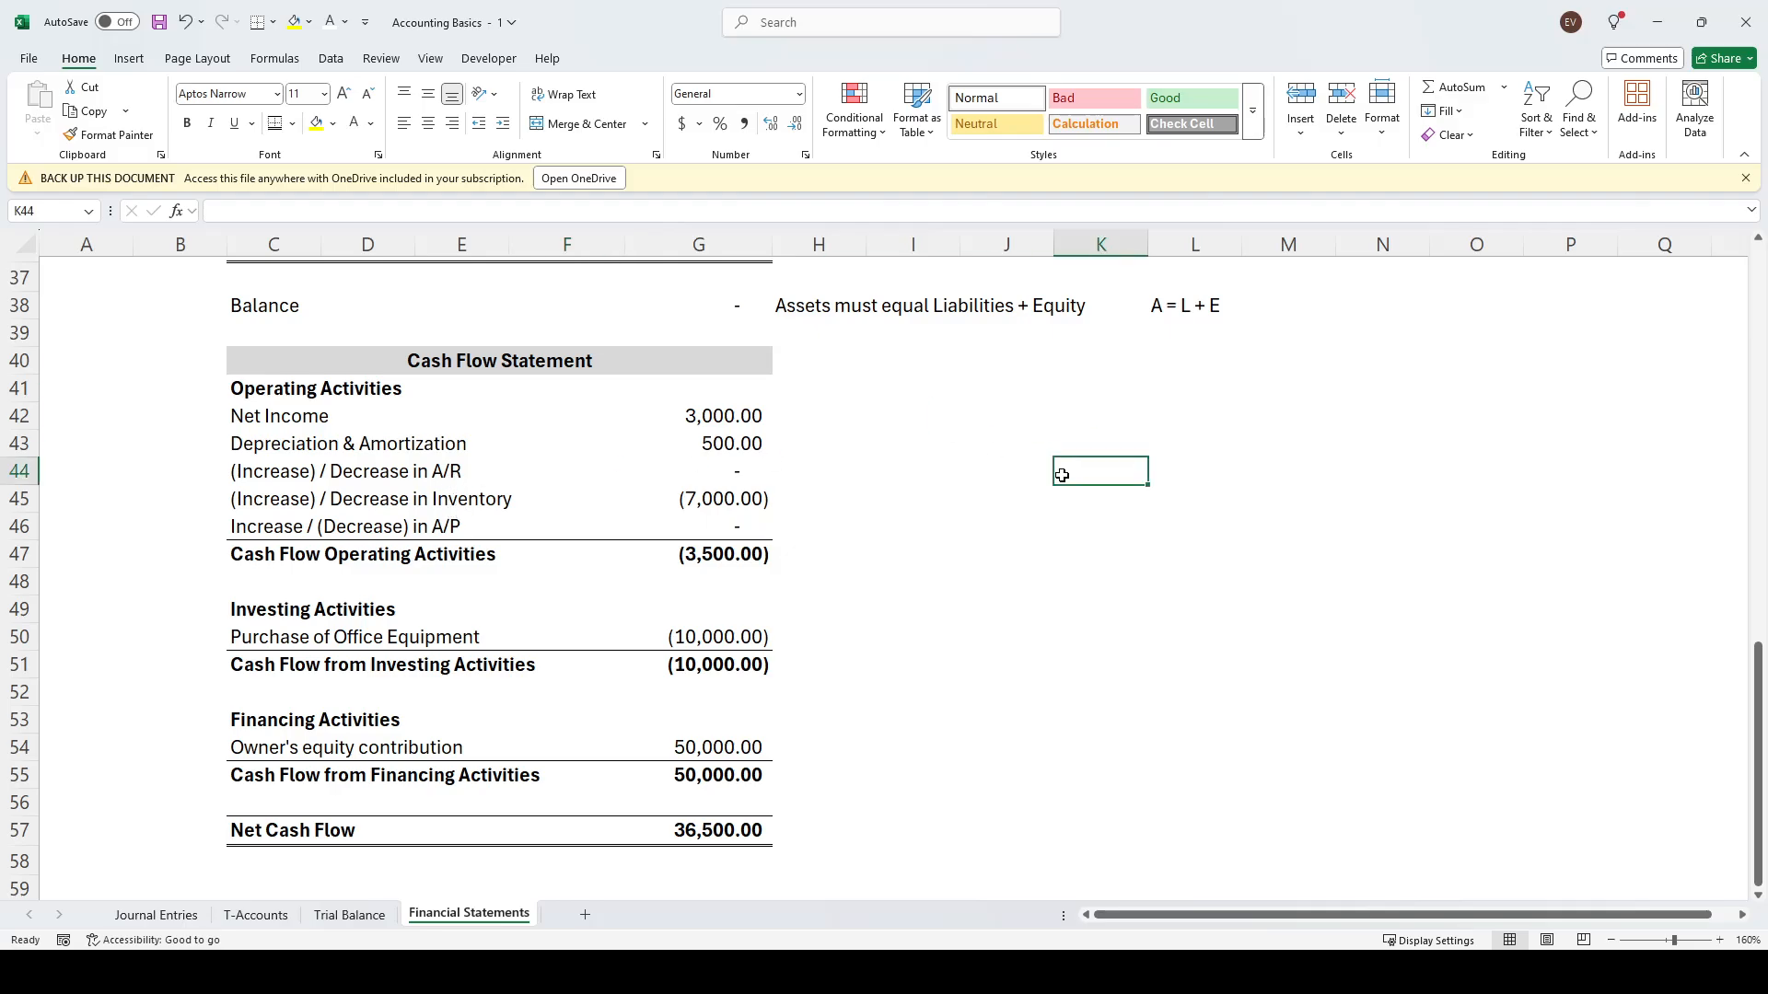
{"action": "left_click_drag", "start_coordinate": [290, 393], "coordinate": [668, 568]}
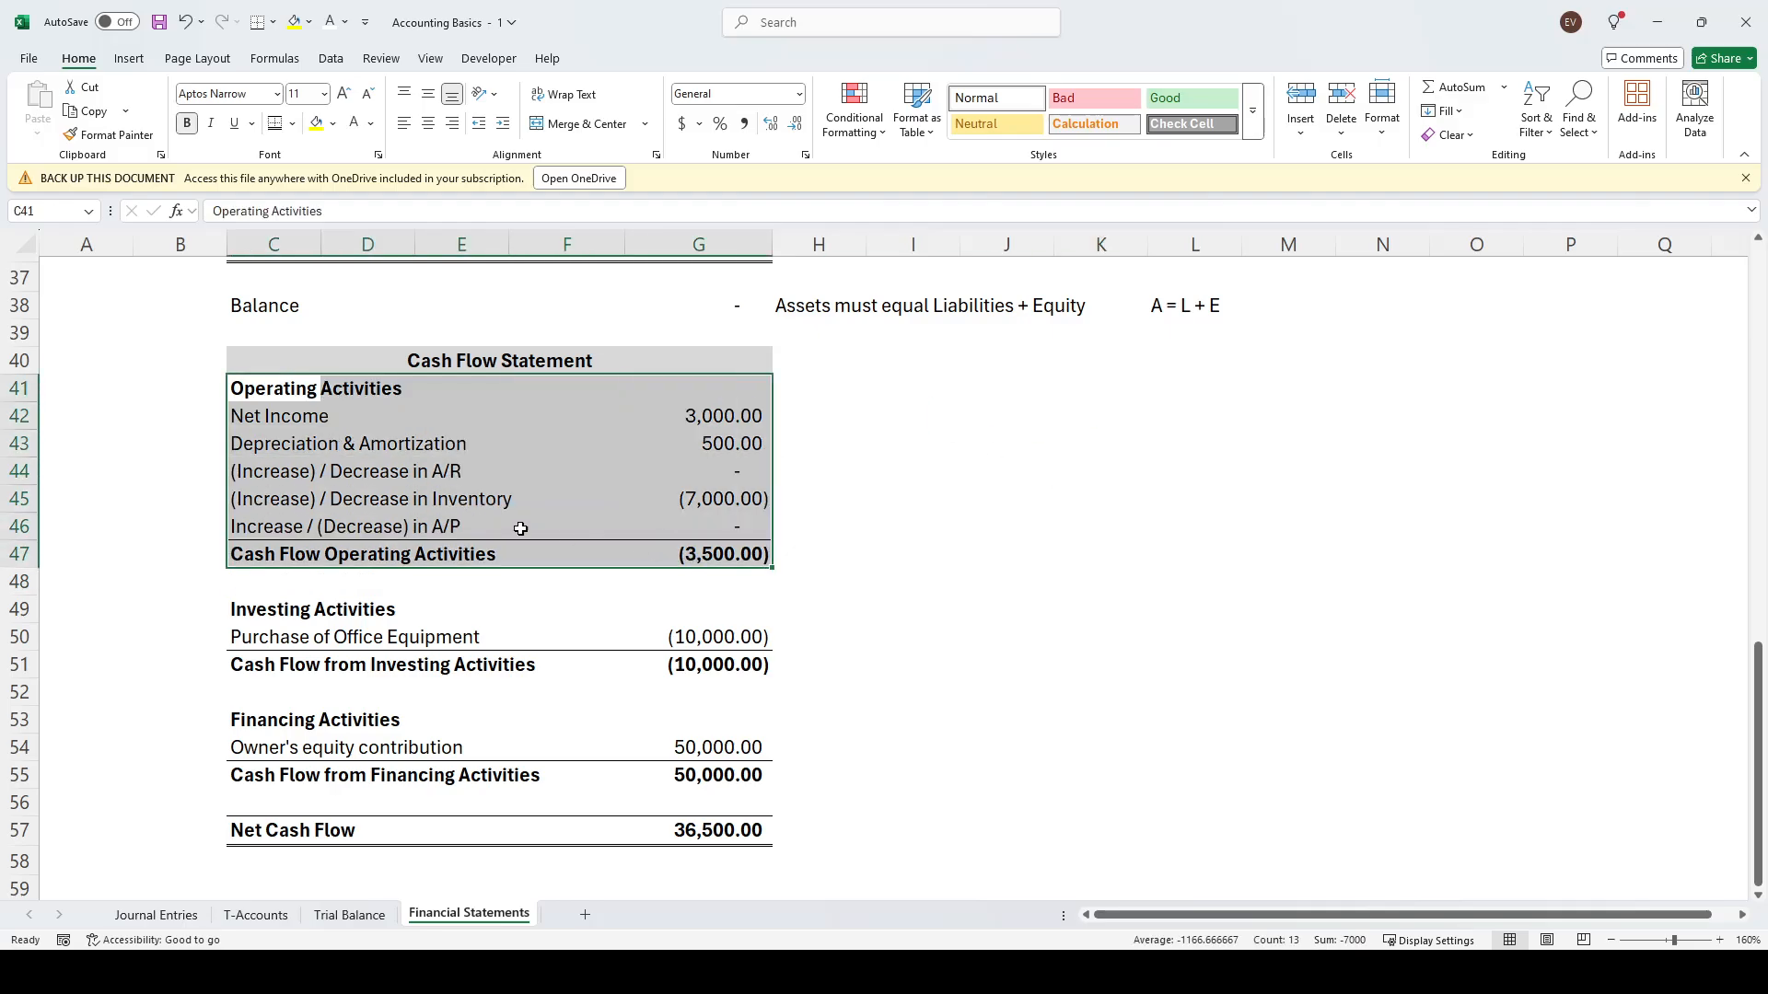
{"action": "left_click_drag", "start_coordinate": [290, 612], "coordinate": [702, 665]}
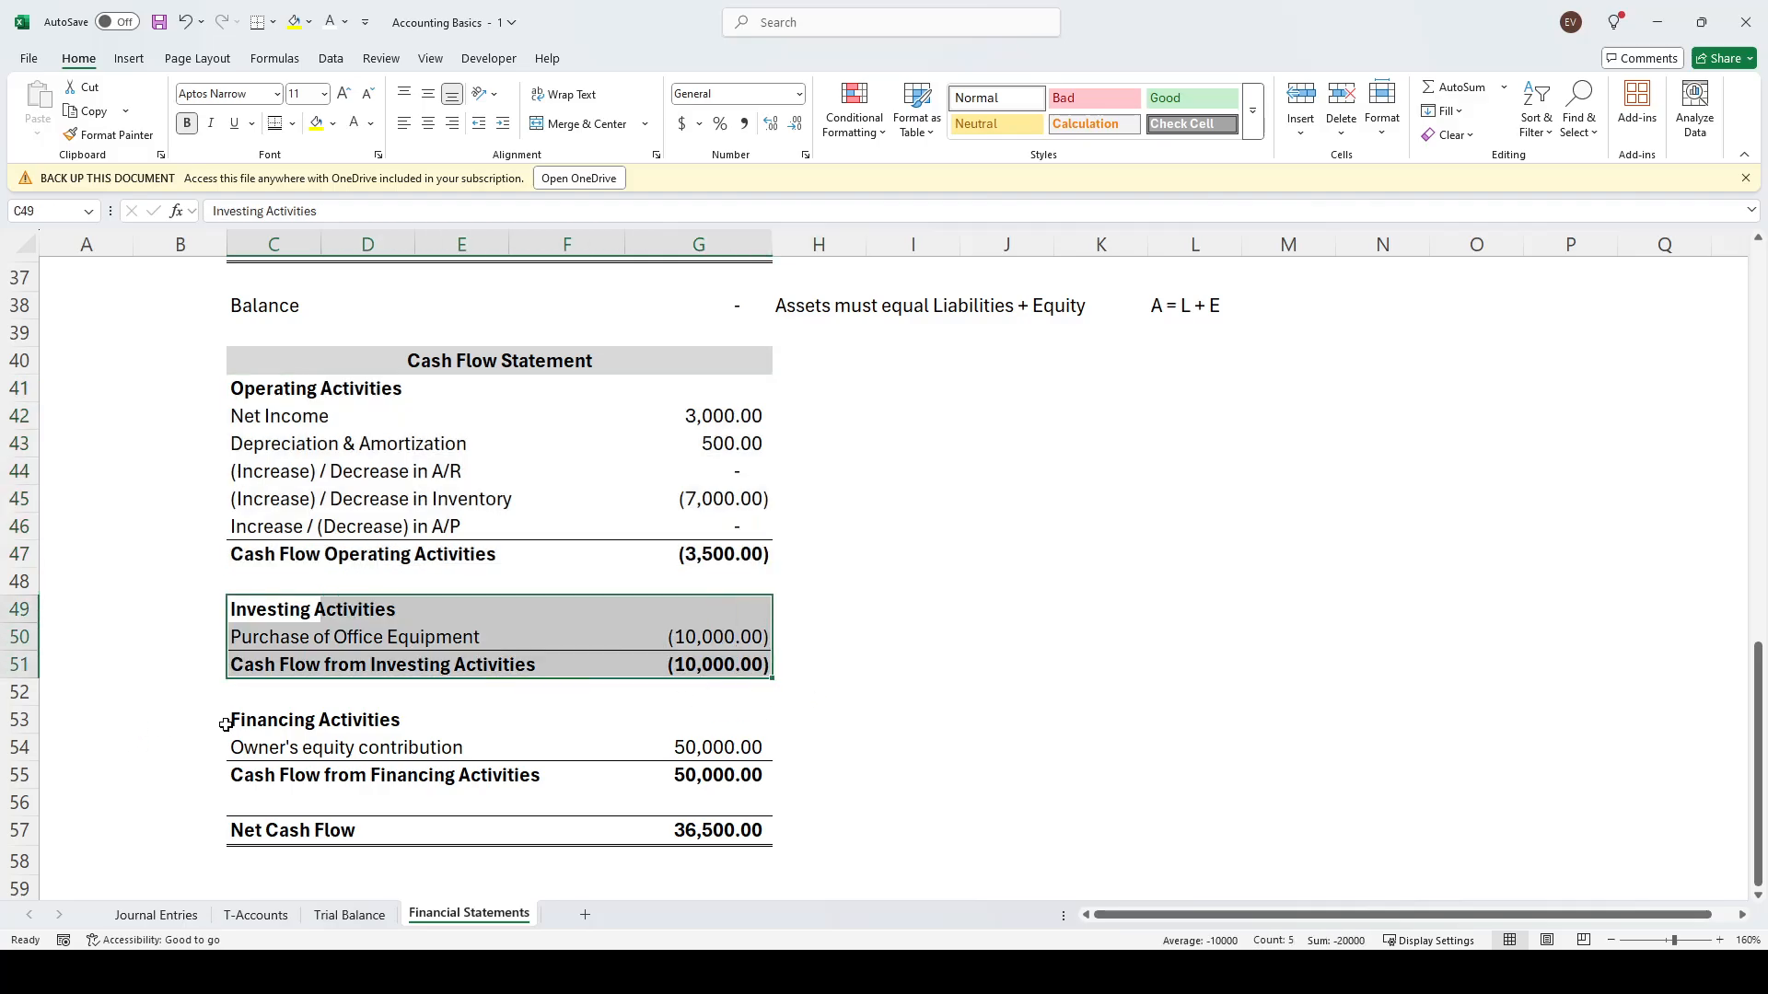
{"action": "left_click_drag", "start_coordinate": [228, 724], "coordinate": [644, 773]}
{"action": "left_click", "coordinate": [1101, 662]}
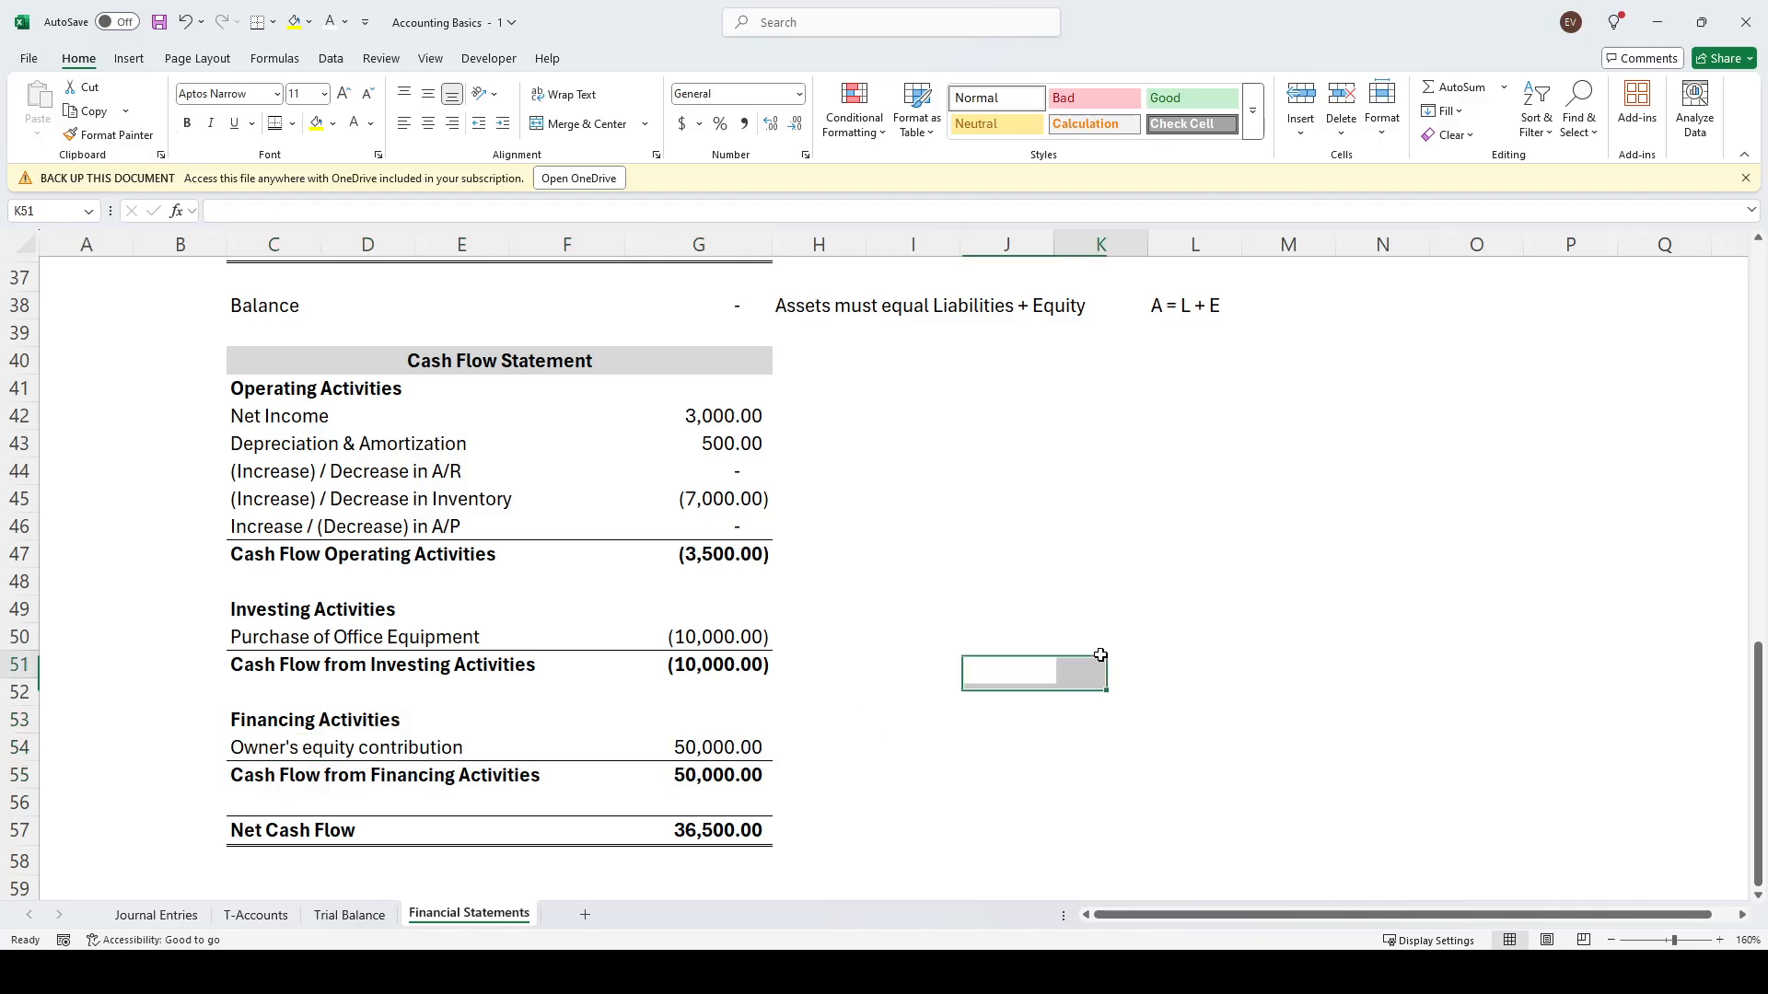
{"action": "left_click", "coordinate": [914, 555]}
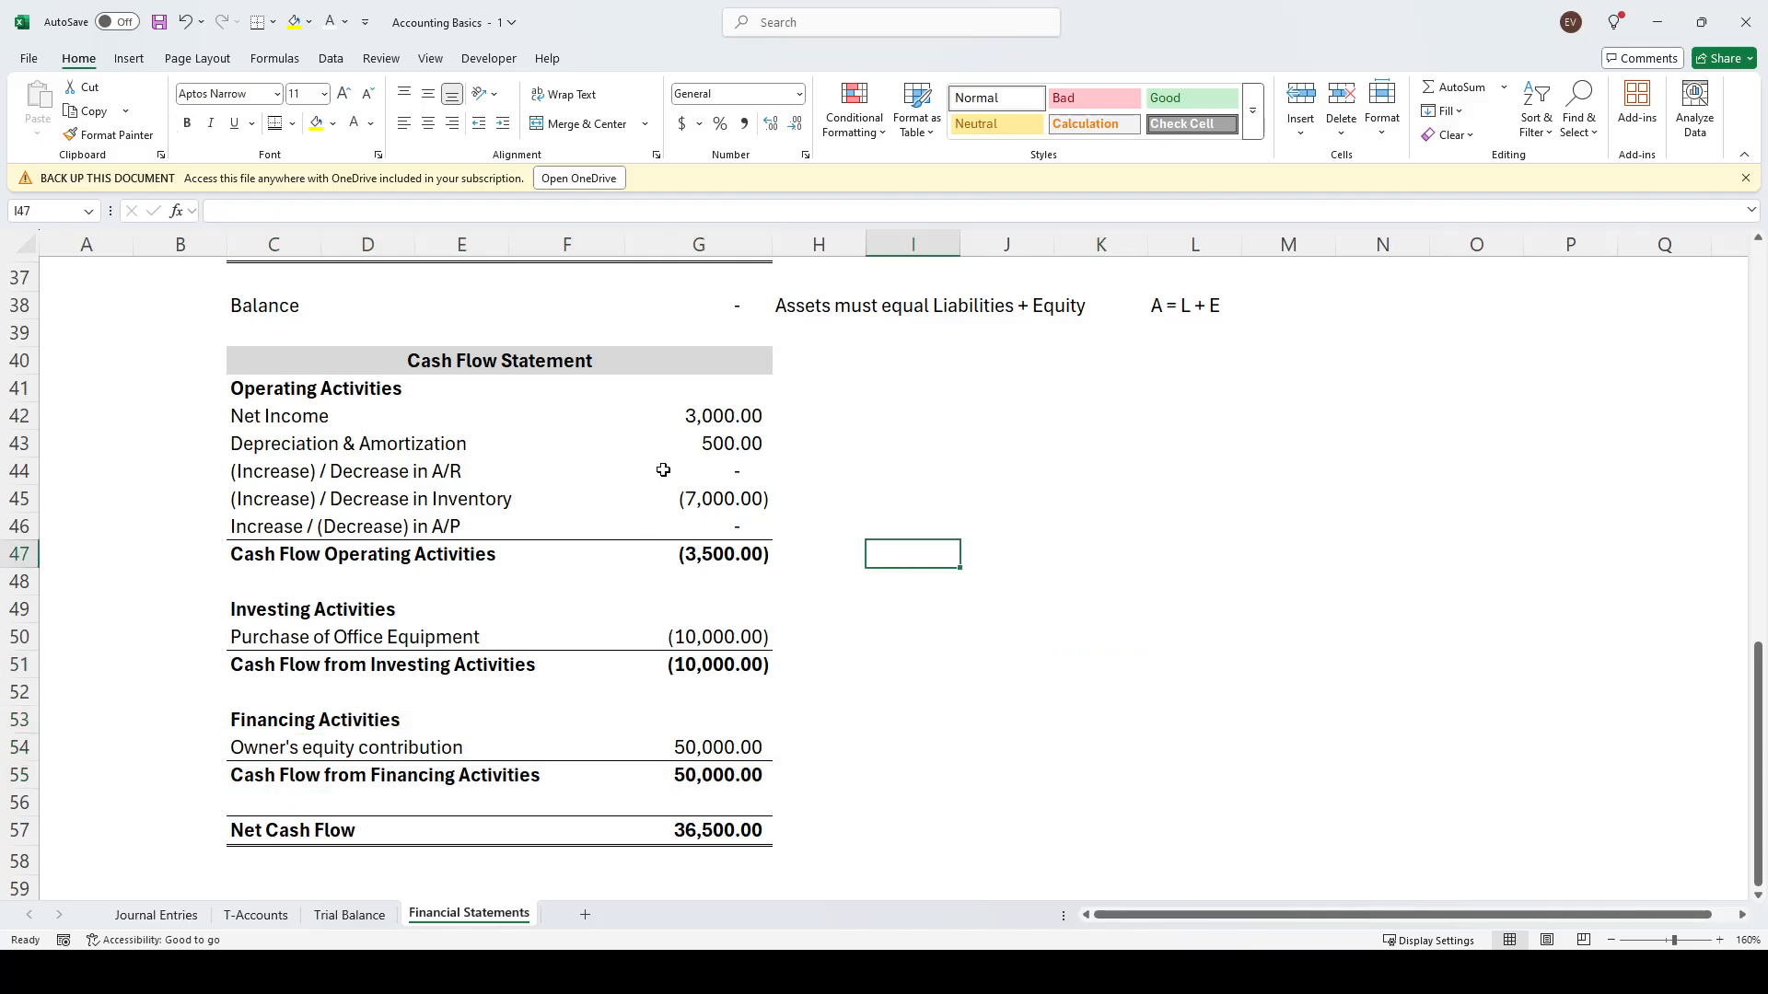
Trace the Cash Flow Statement's Net Income formula in G42 back to its source in the Income Statement
{"action": "scroll", "coordinate": [1001, 455], "scroll_direction": "up", "scroll_amount": 2}
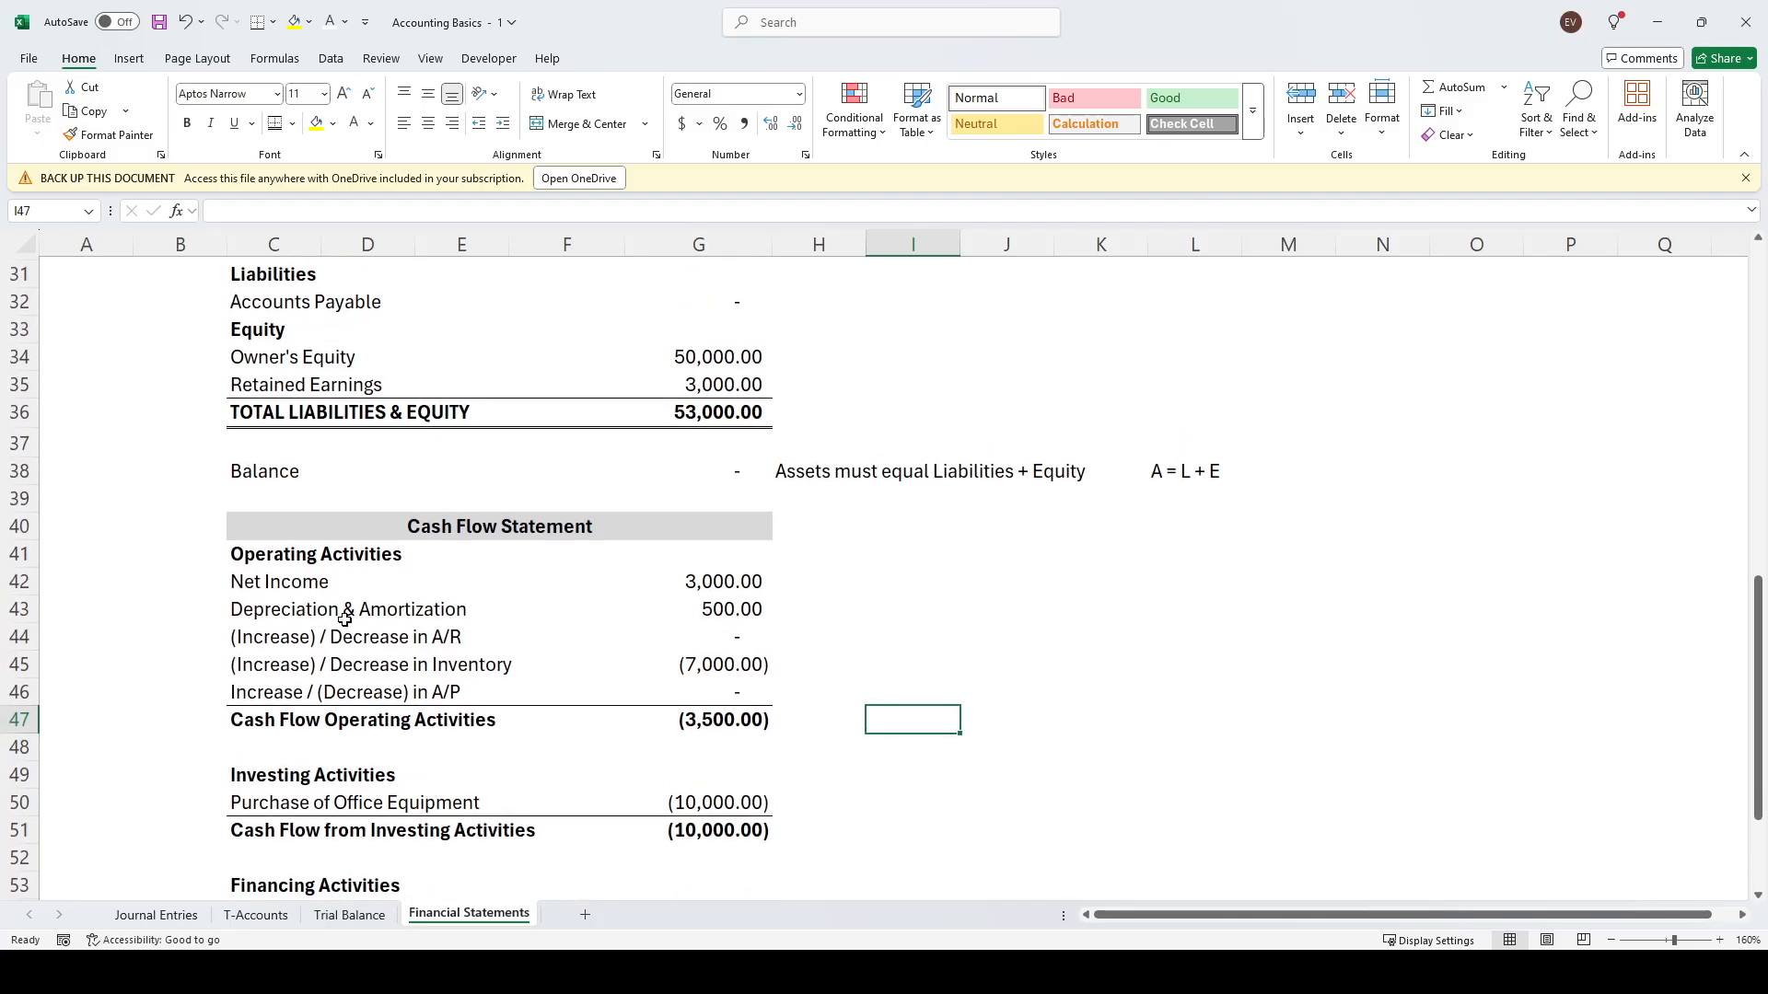
{"action": "left_click", "coordinate": [238, 585]}
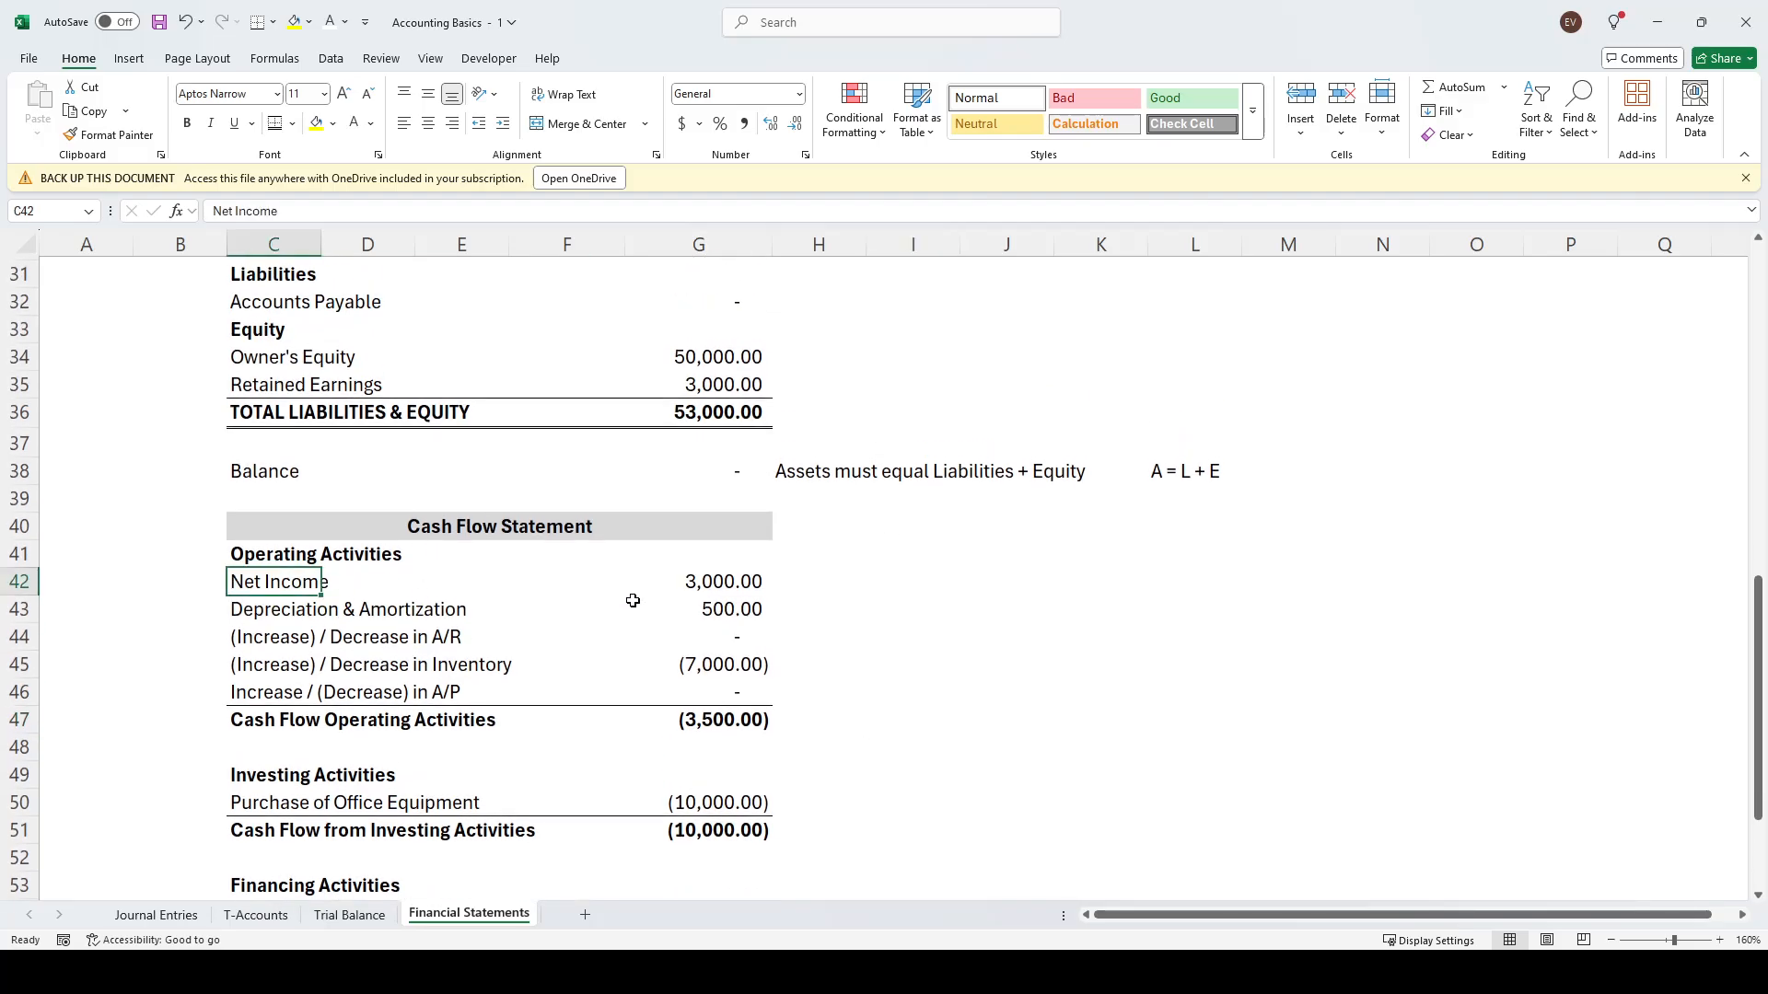
{"action": "left_click", "coordinate": [723, 585]}
{"action": "key", "text": "F2"}
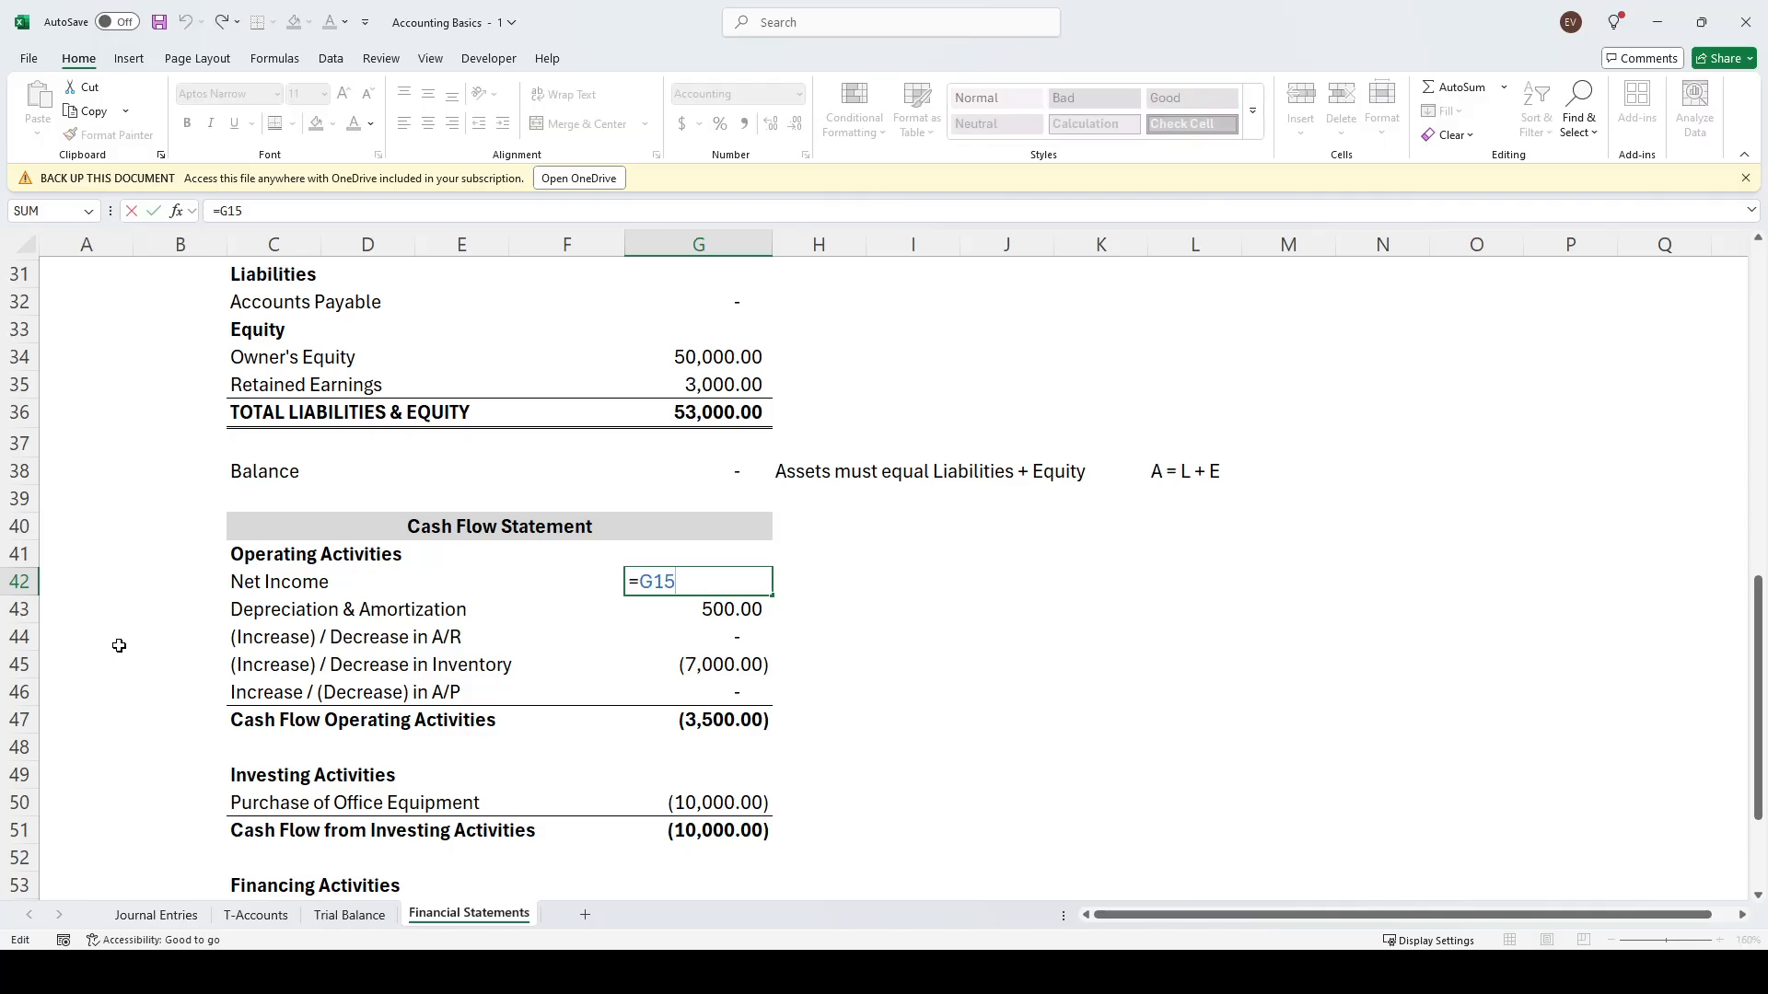
{"action": "scroll", "coordinate": [120, 643], "scroll_direction": "up", "scroll_amount": 9}
{"action": "scroll", "coordinate": [123, 641], "scroll_direction": "up", "scroll_amount": 1}
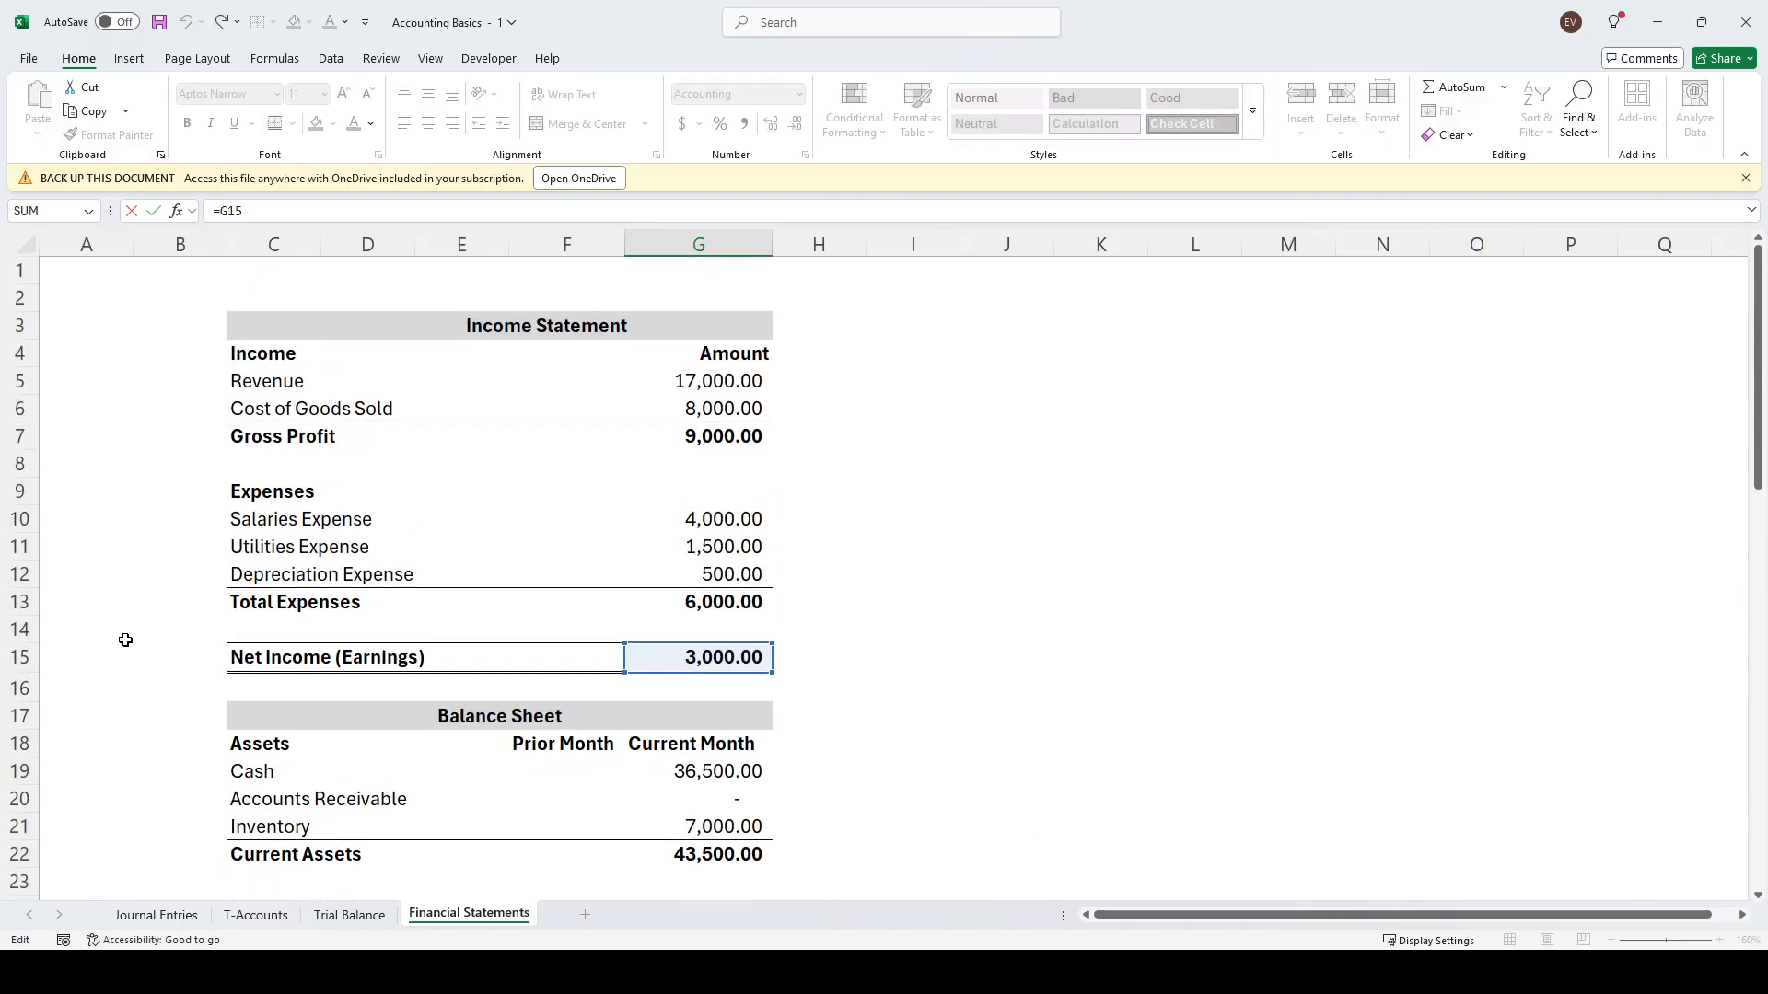
{"action": "scroll", "coordinate": [126, 638], "scroll_direction": "down", "scroll_amount": 10}
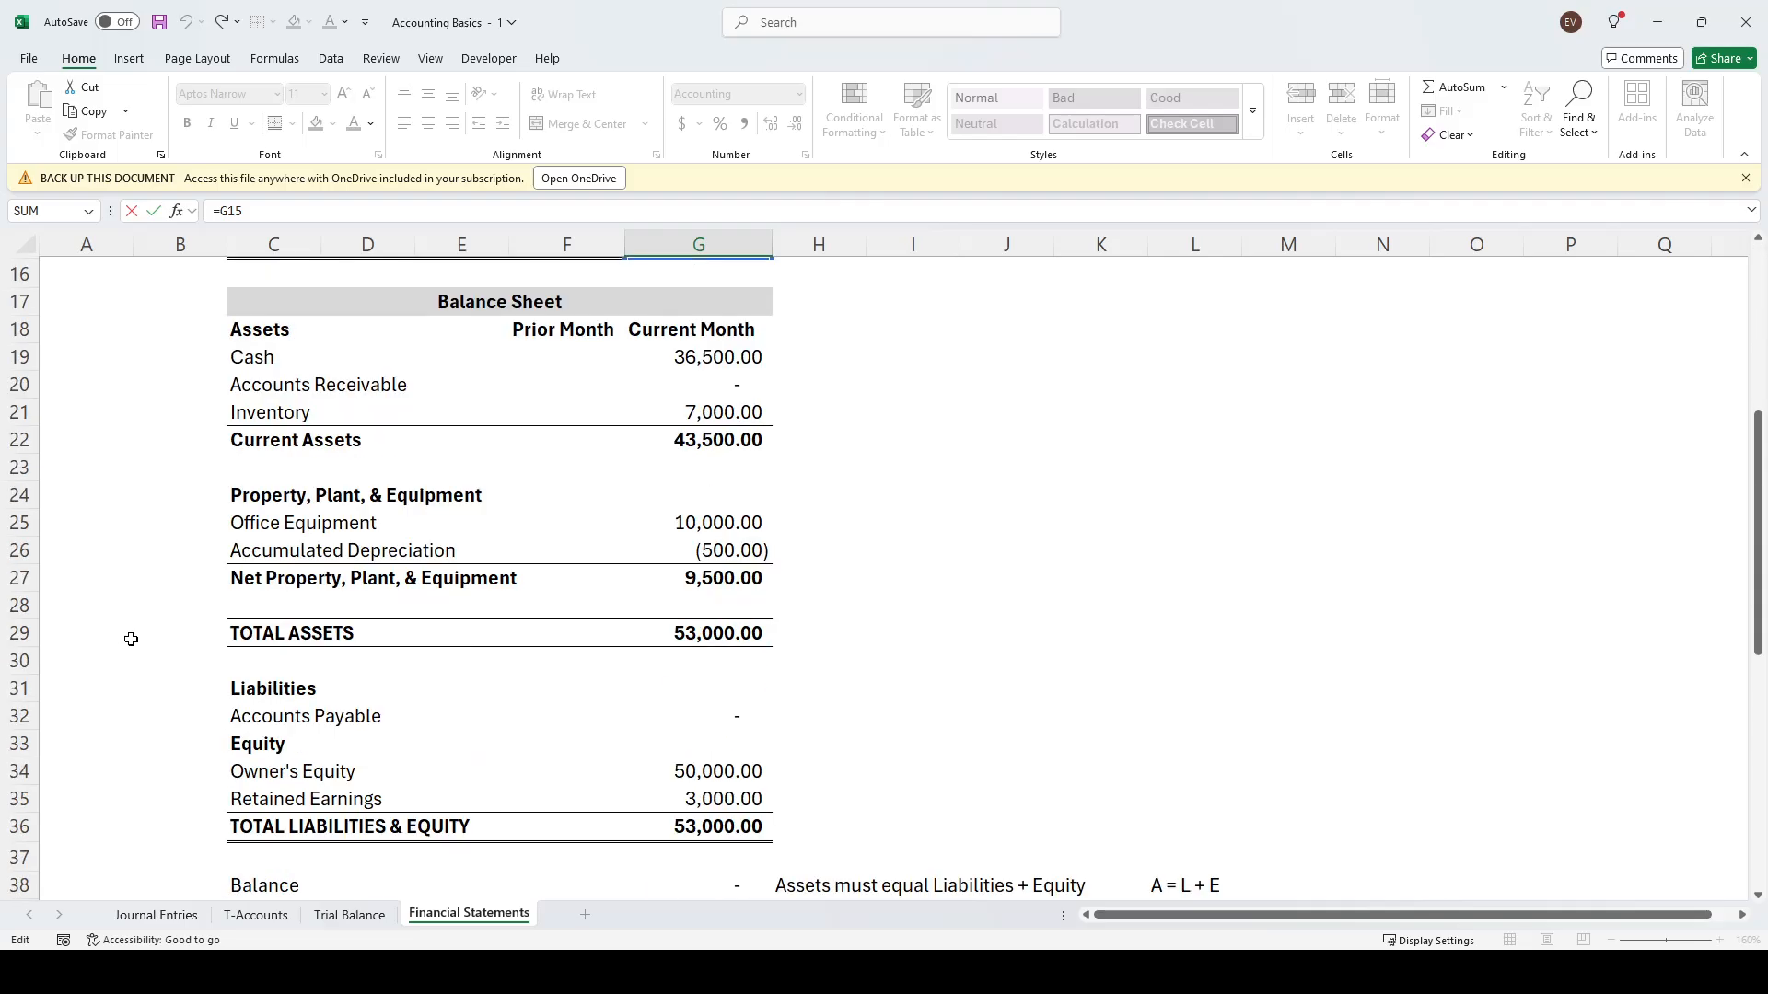
{"action": "key", "text": "Escape"}
Examine the Depreciation & Amortization row and its formula in G43 of the Cash Flow Statement
{"action": "left_click", "coordinate": [260, 612]}
{"action": "left_click", "coordinate": [647, 617]}
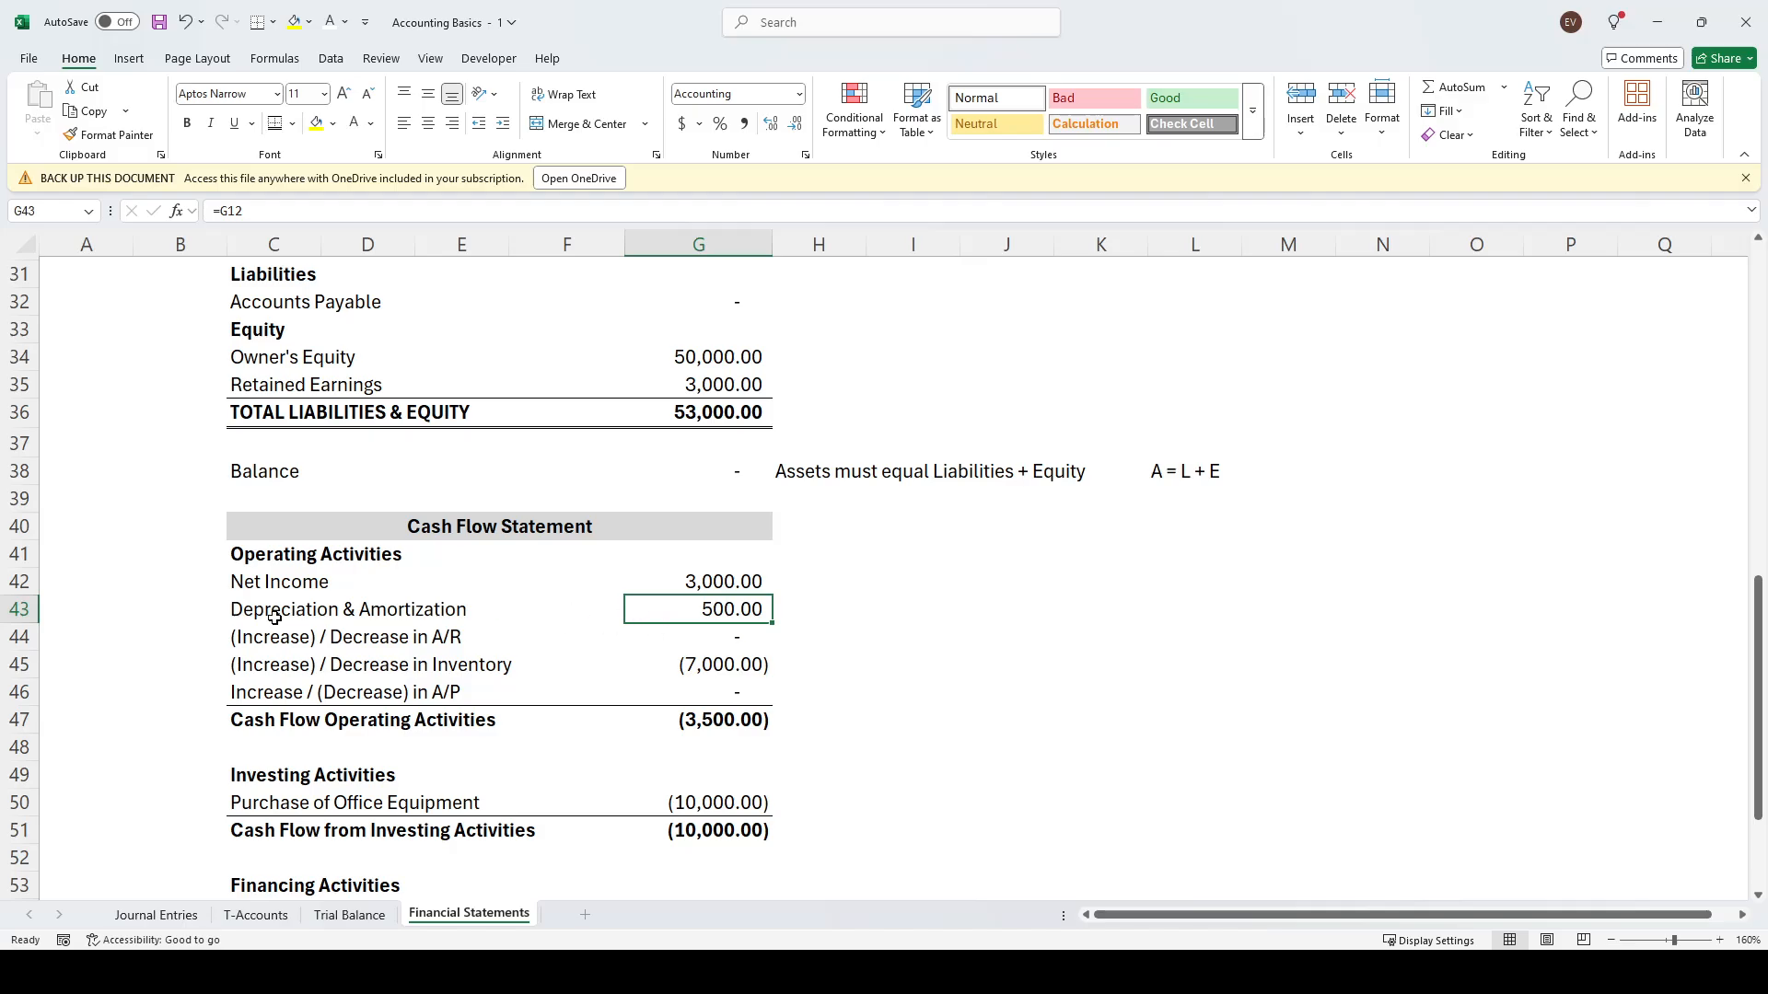
{"action": "left_click", "coordinate": [201, 613]}
{"action": "left_click", "coordinate": [267, 617]}
{"action": "left_click", "coordinate": [651, 617]}
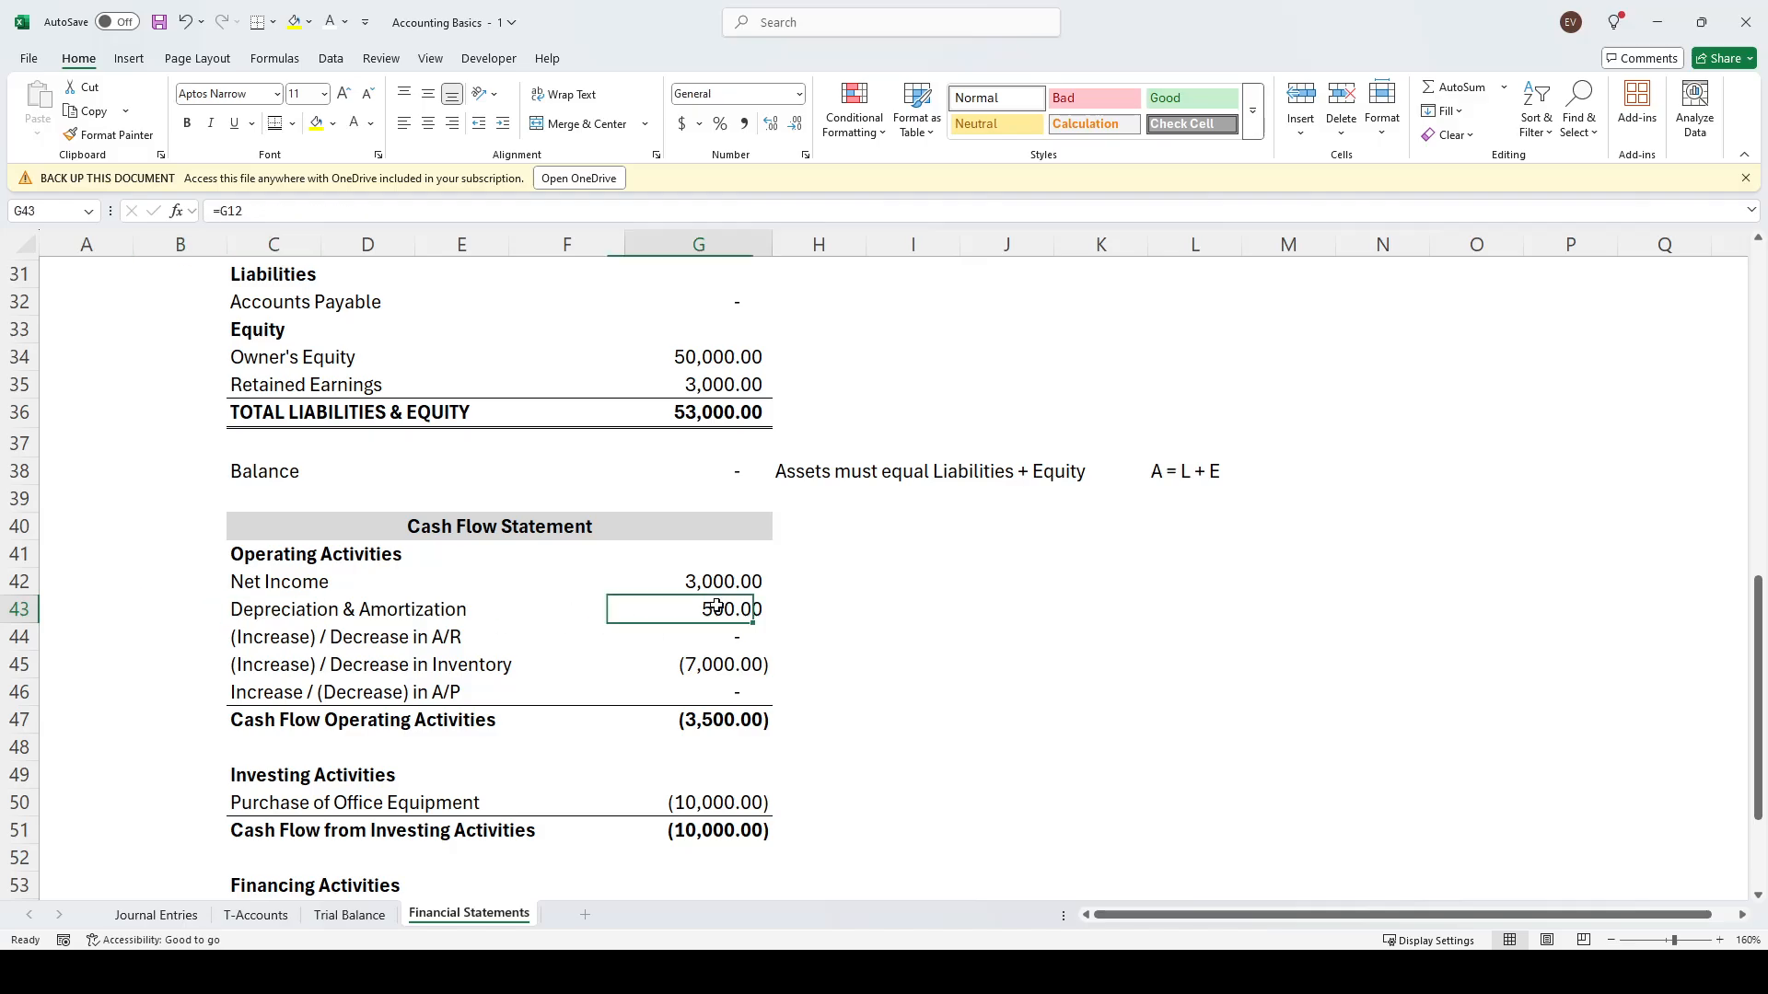
{"action": "left_click", "coordinate": [247, 610]}
{"action": "left_click", "coordinate": [761, 607]}
Enter the note "Non-cash expense" in H43 beside the Depreciation & Amortization amount
{"action": "left_click", "coordinate": [817, 605]}
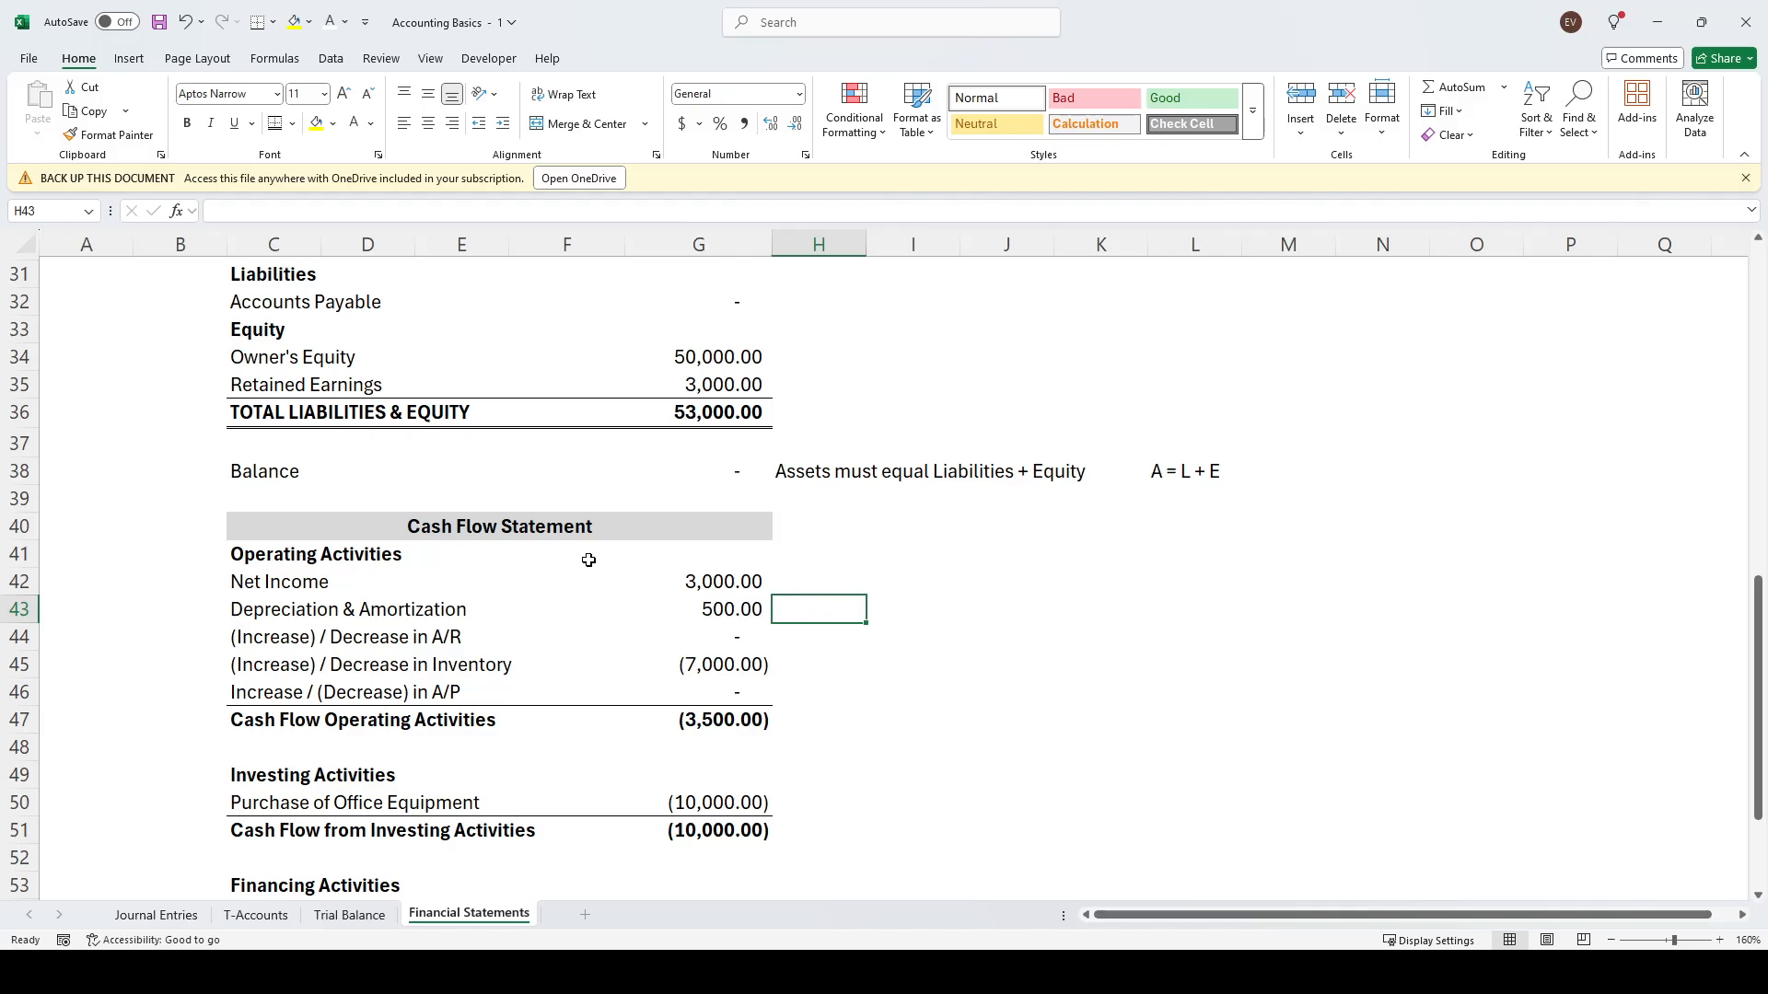
{"action": "type", "text": "Nonc"}
{"action": "key", "text": "BackSpace"}
{"action": "key", "text": "BackSpace"}
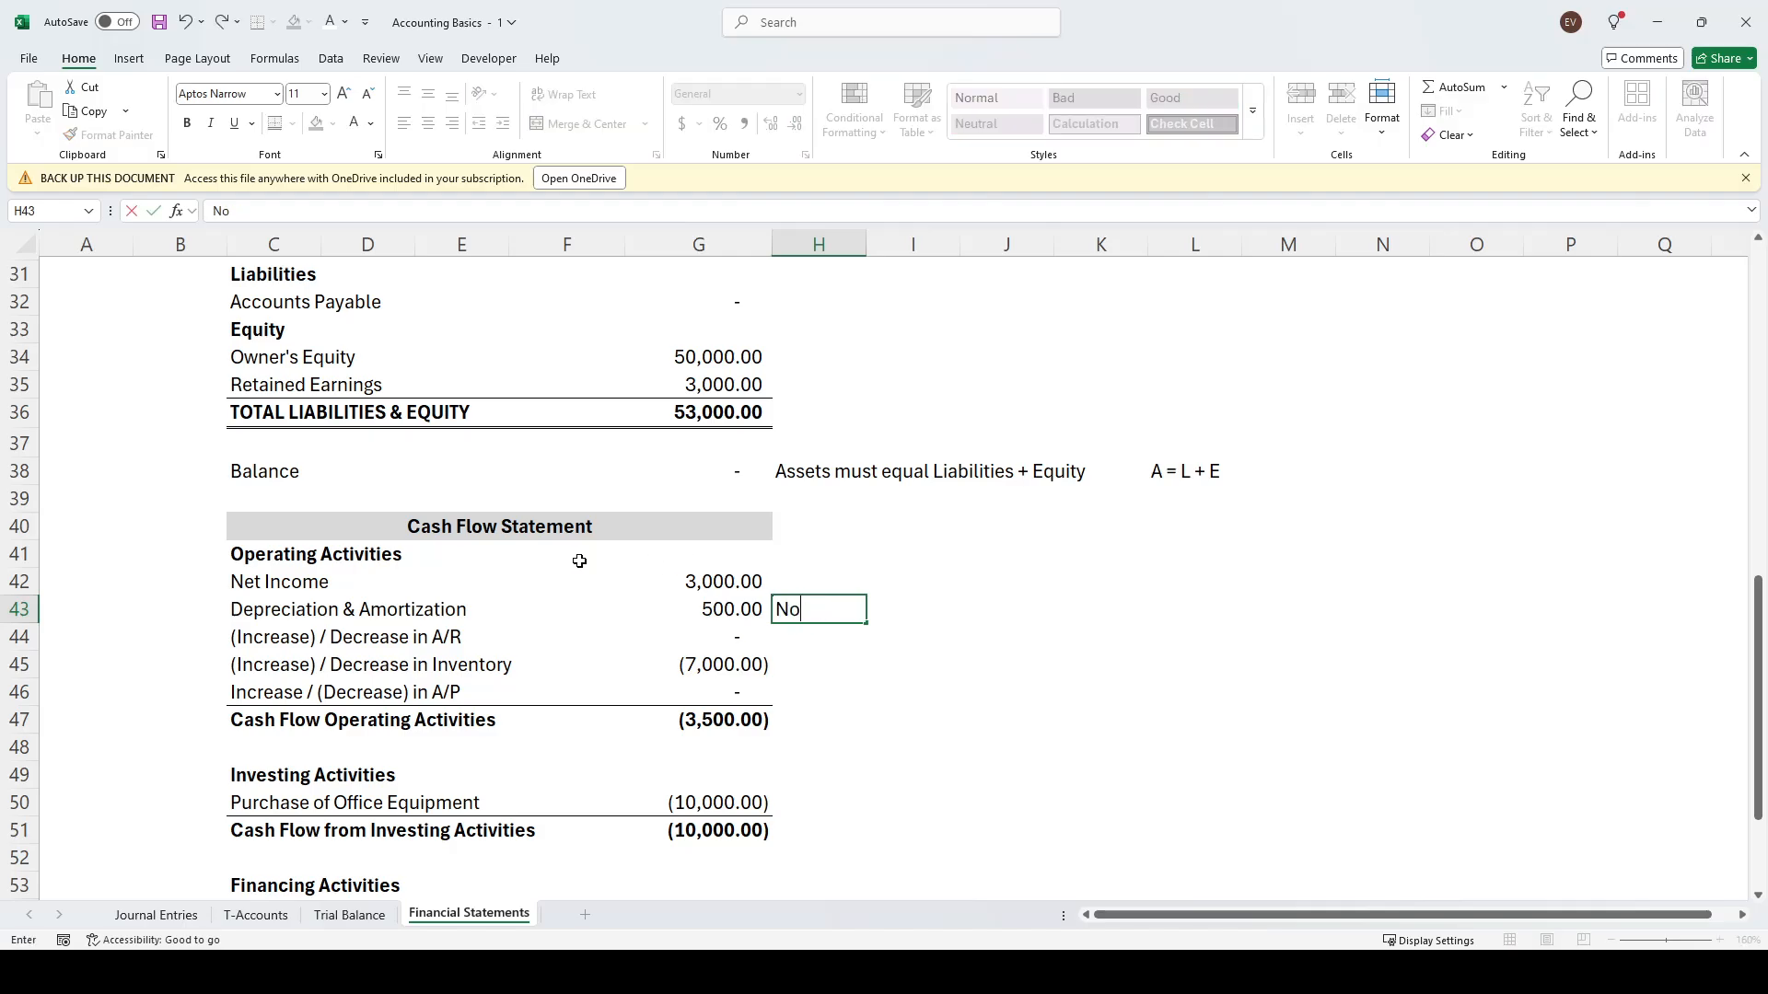
{"action": "type", "text": "n-cash expense"}
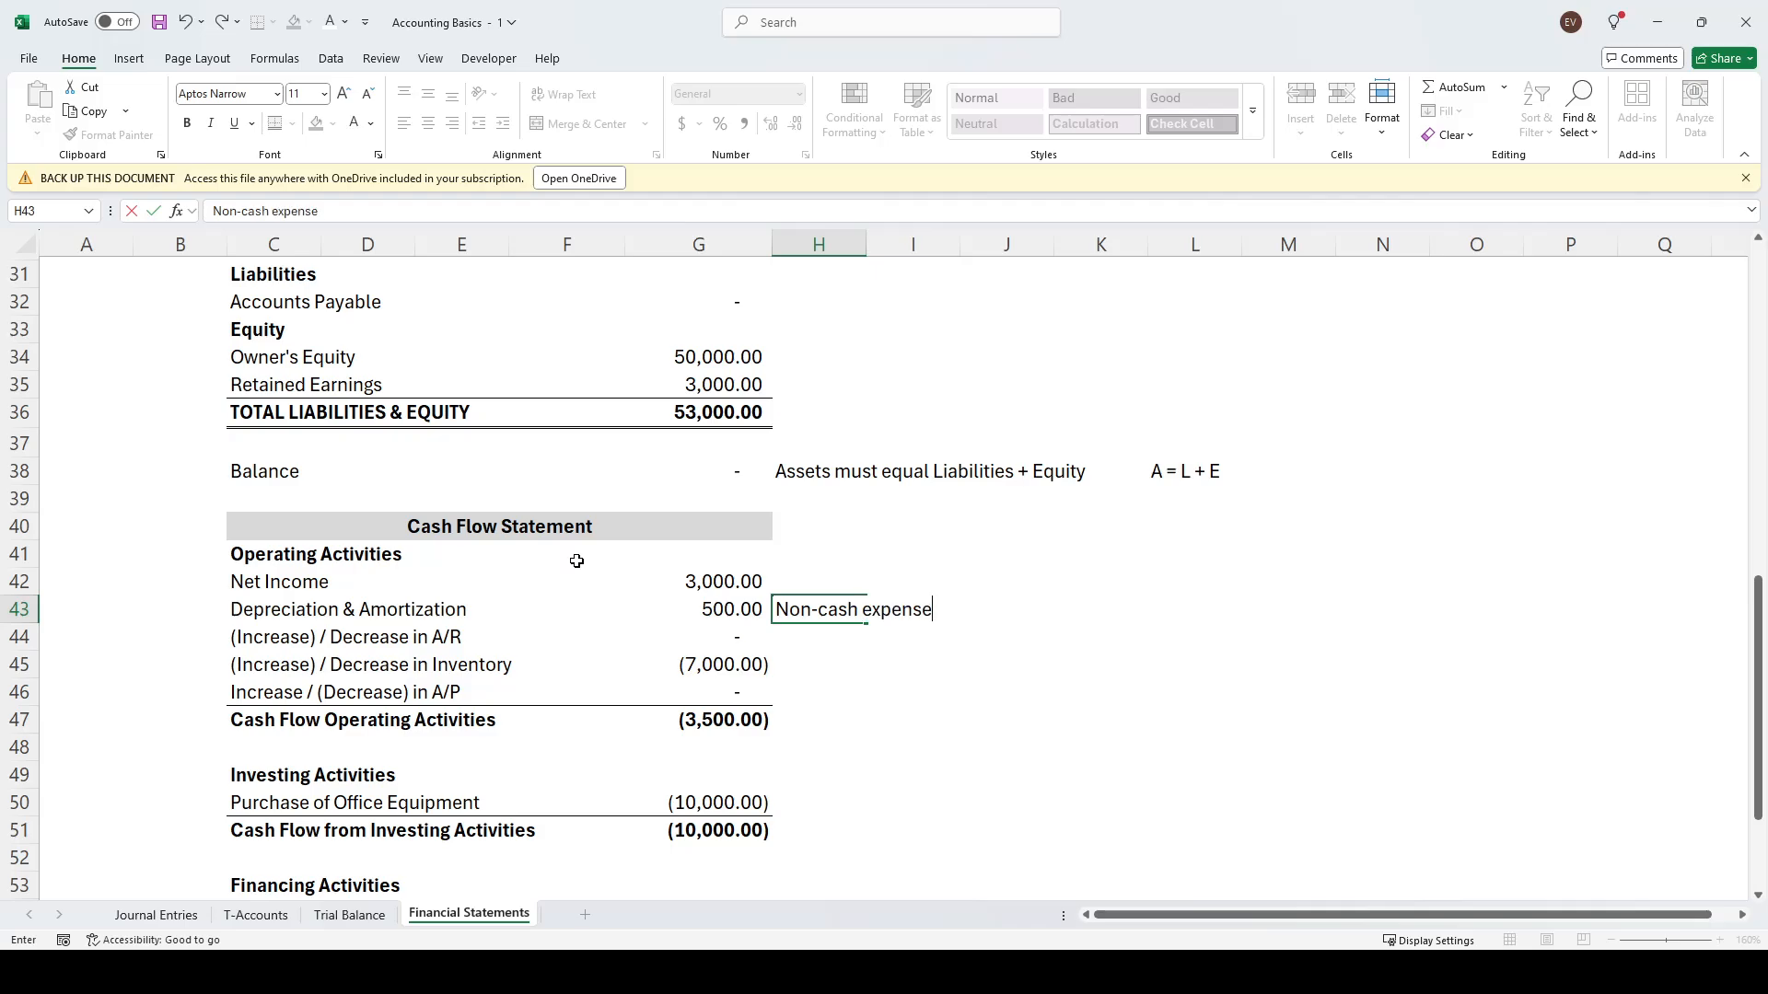
{"action": "key", "text": "Return"}
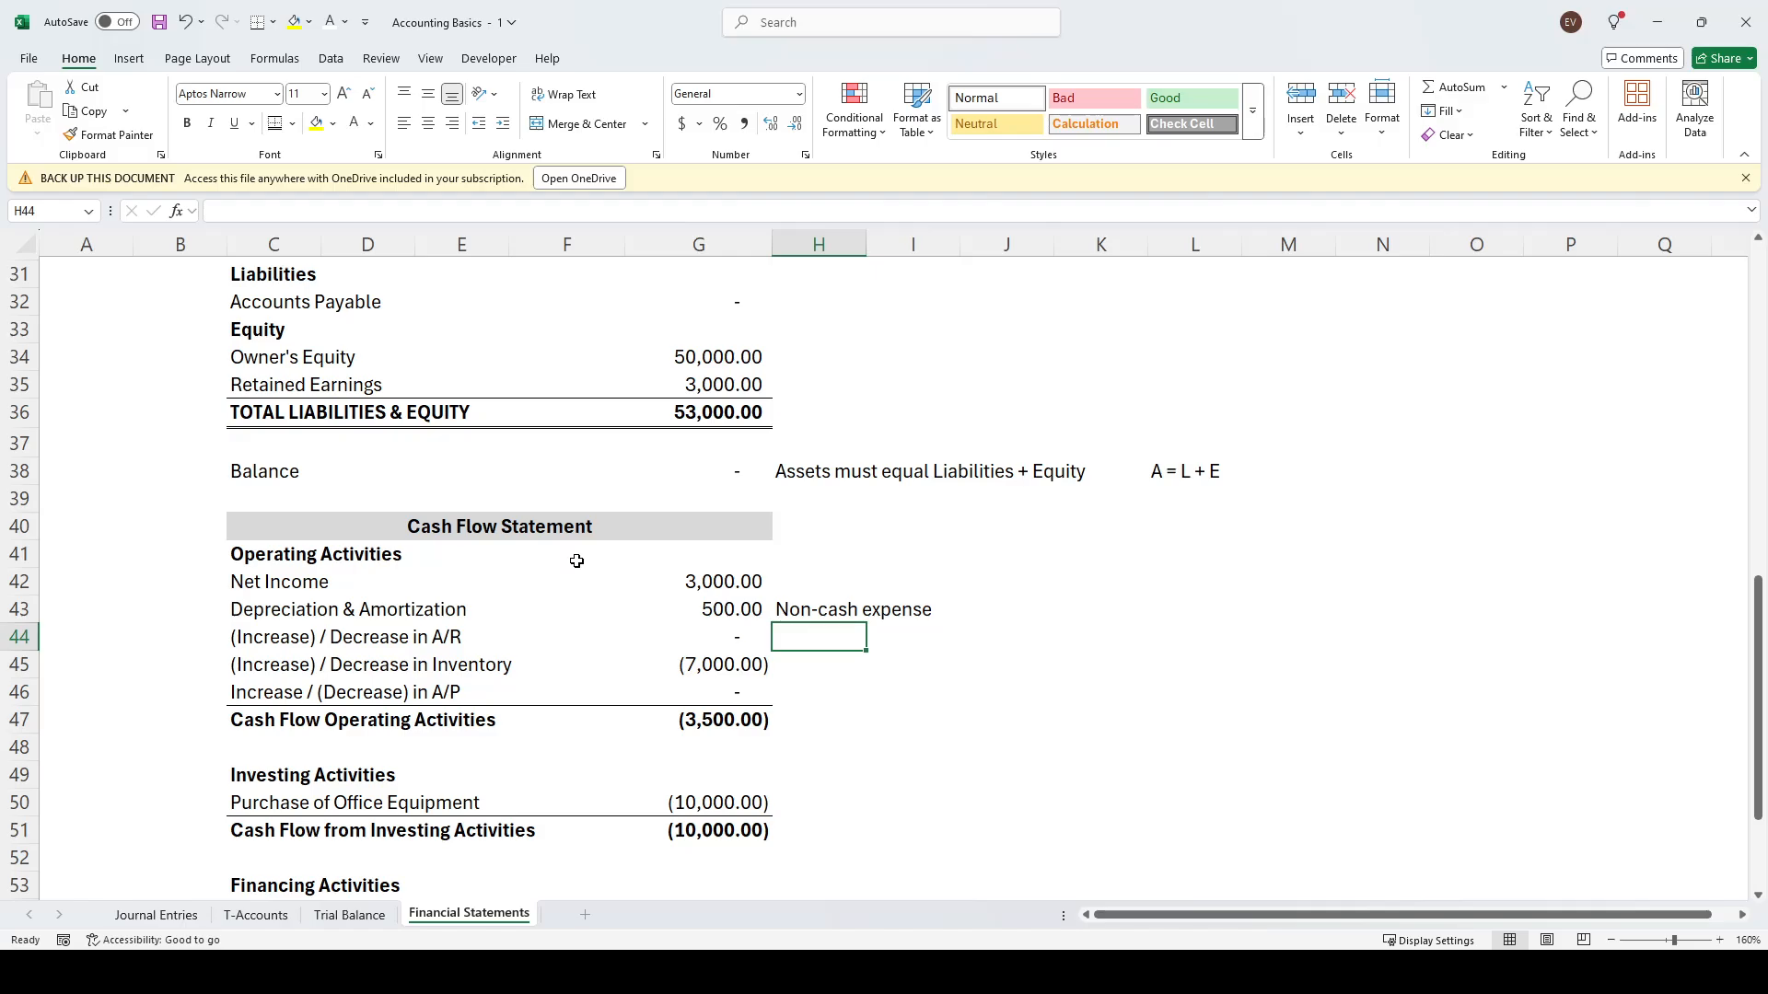
Review the Depreciation & Amortization label and amount across row 43 alongside the new note
{"action": "key", "text": "Left"}
{"action": "key", "text": "Up"}
{"action": "key", "text": "Left"}
{"action": "key", "text": "Left"}
{"action": "key", "text": "Left"}
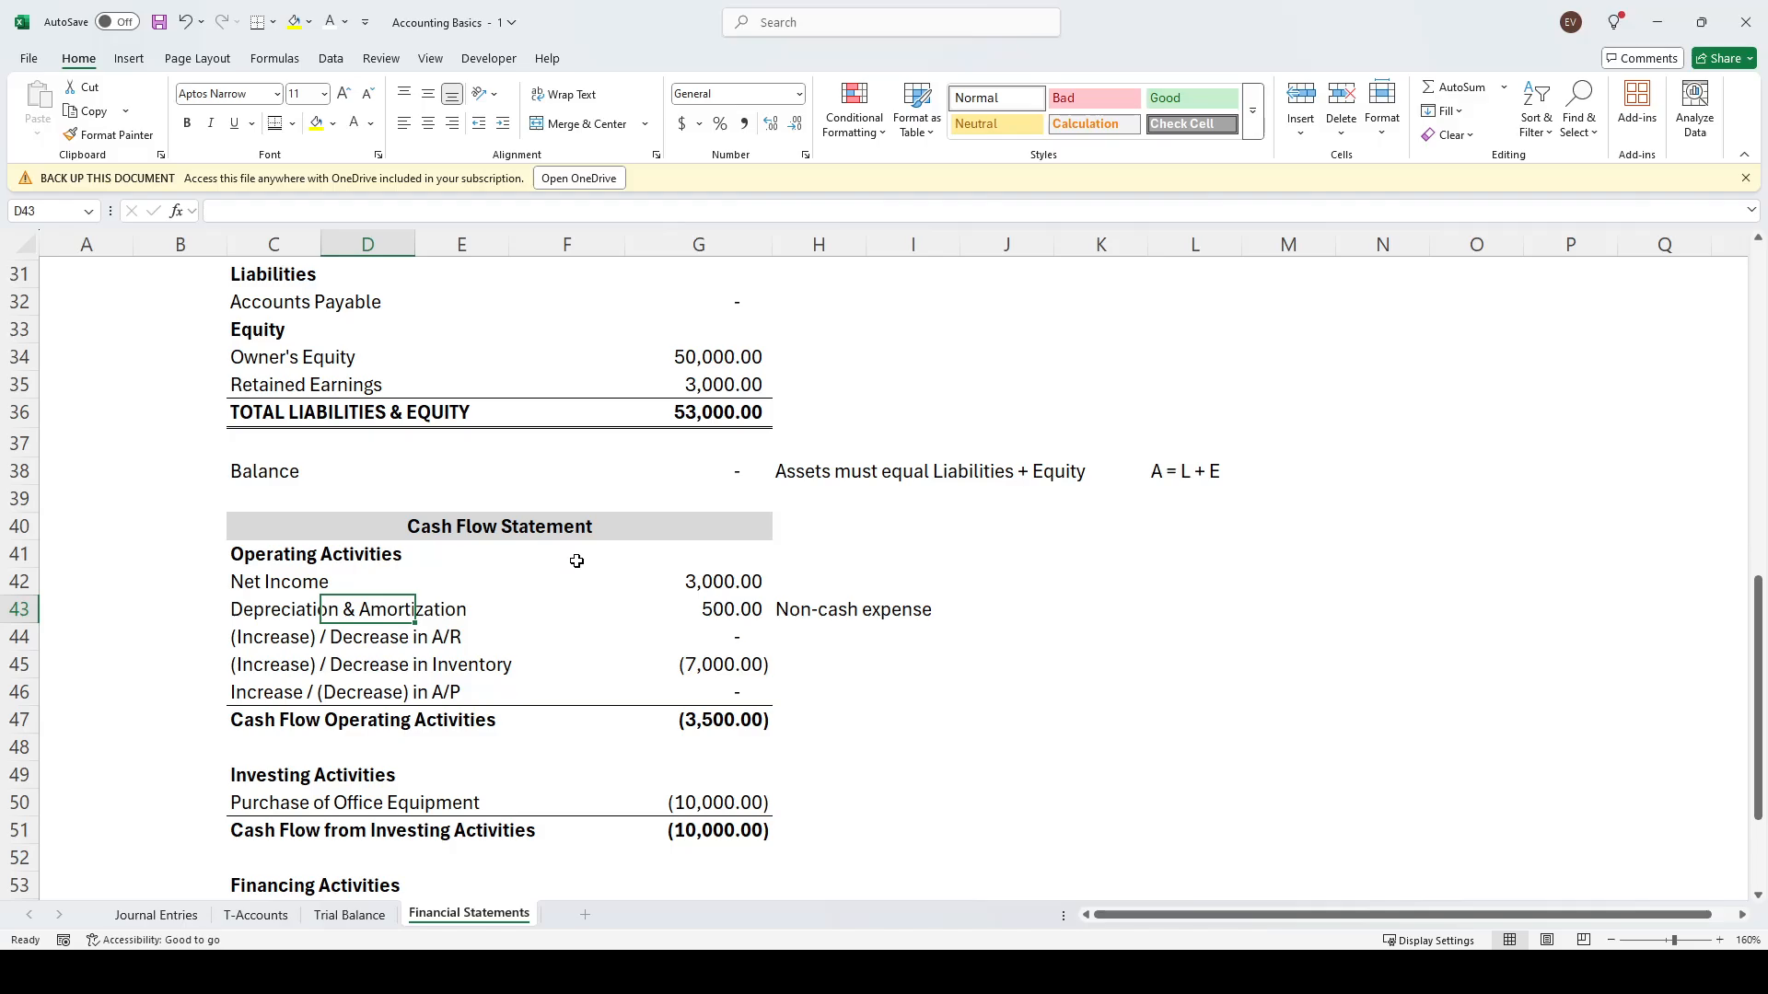
{"action": "key", "text": "Left"}
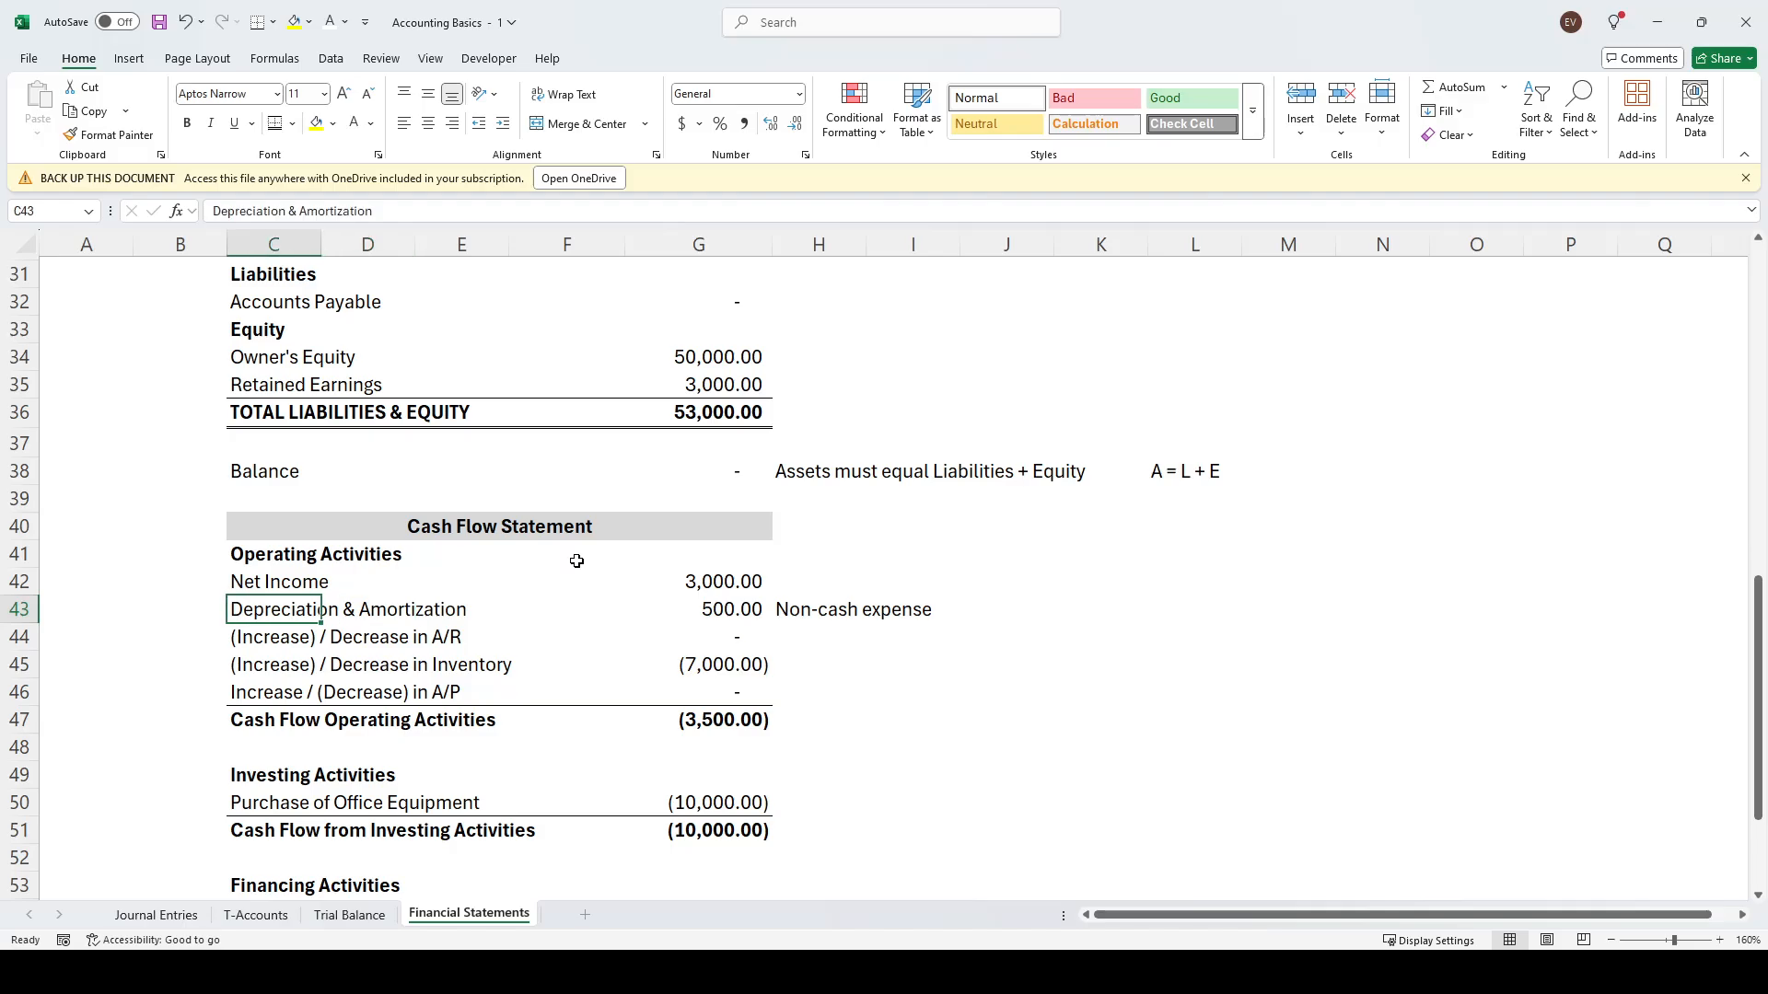
{"action": "key", "text": "Right"}
{"action": "key", "text": "Right"}
{"action": "key", "text": "Right"}
{"action": "key", "text": "Right"}
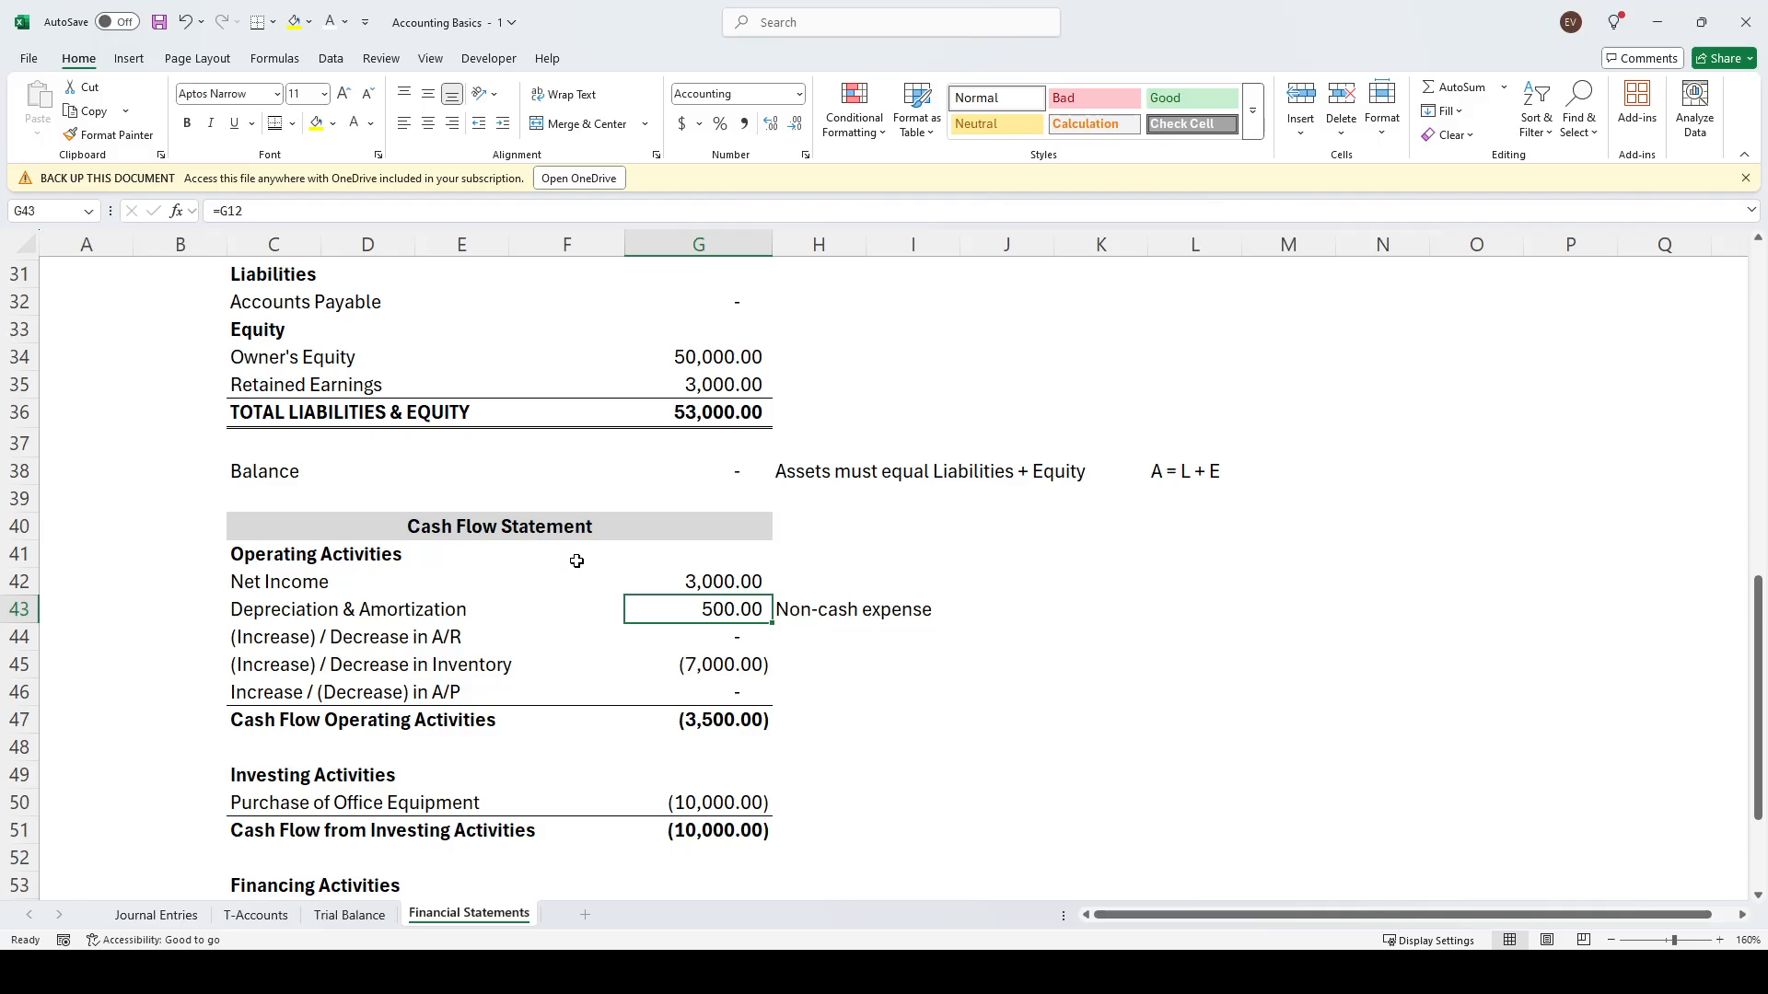
Trace the (Increase) / Decrease in A/R formula in G44 to the Accounts Receivable cells in the Balance Sheet
{"action": "key", "text": "Down"}
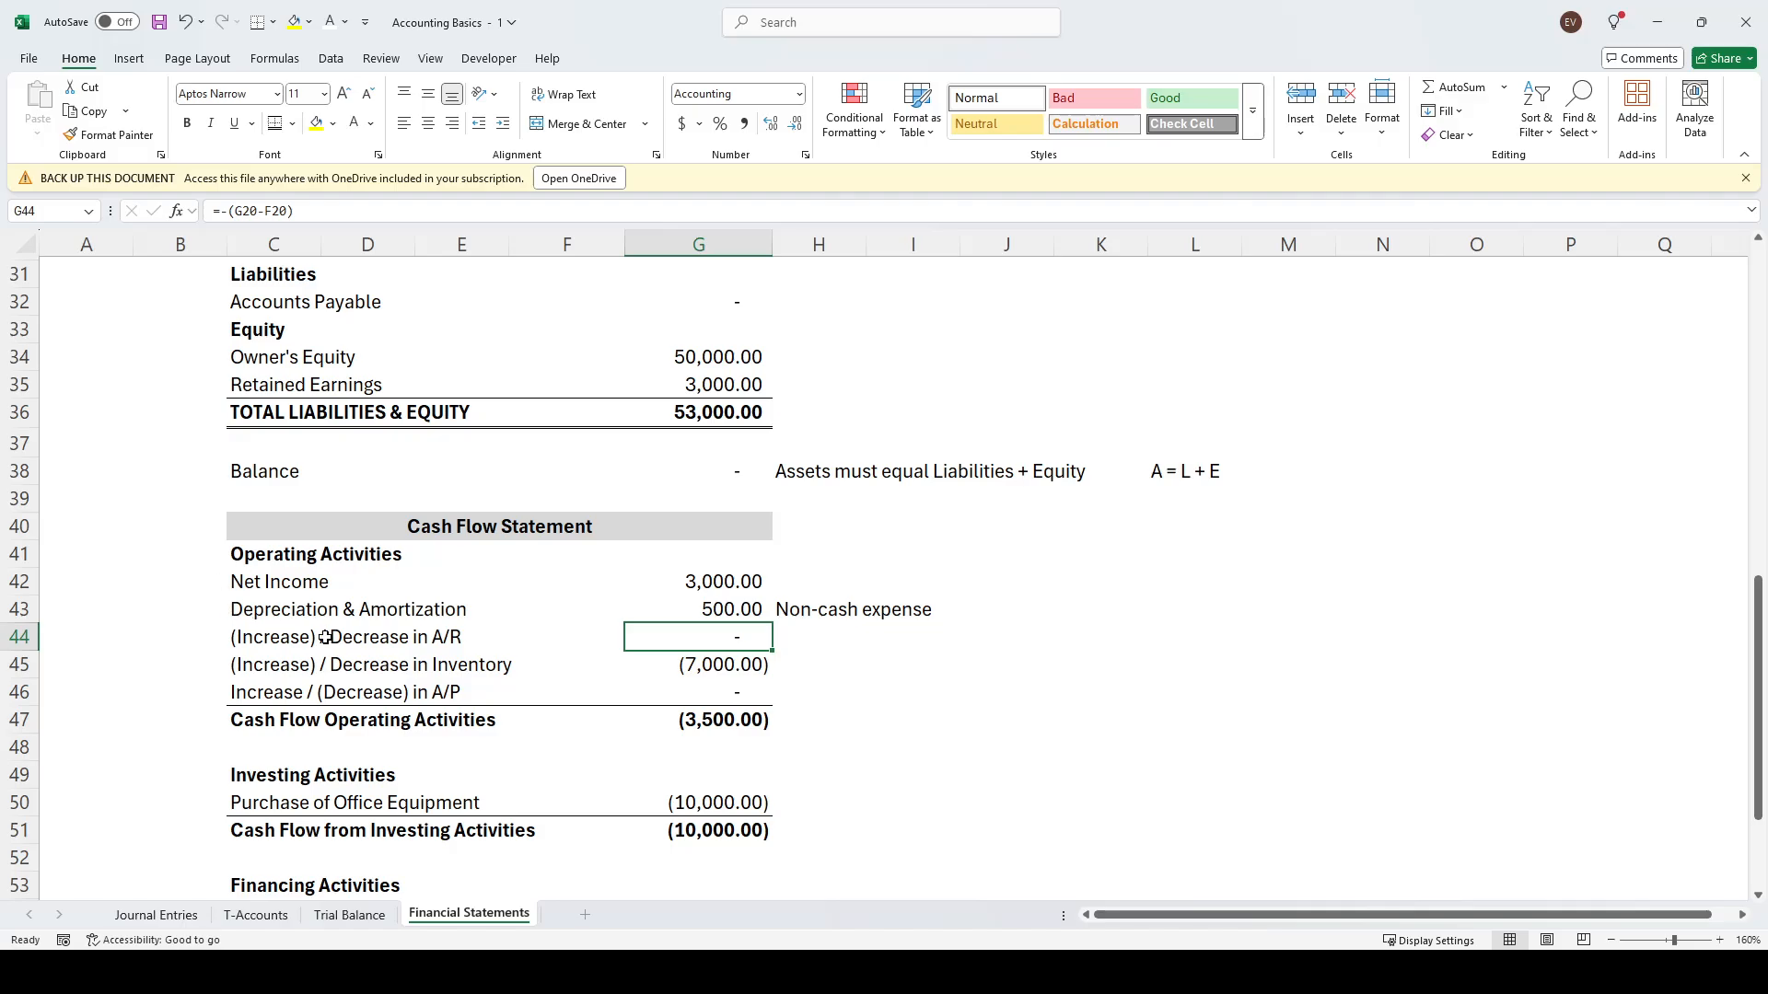
{"action": "key", "text": "F2"}
{"action": "scroll", "coordinate": [267, 635], "scroll_direction": "up", "scroll_amount": 5}
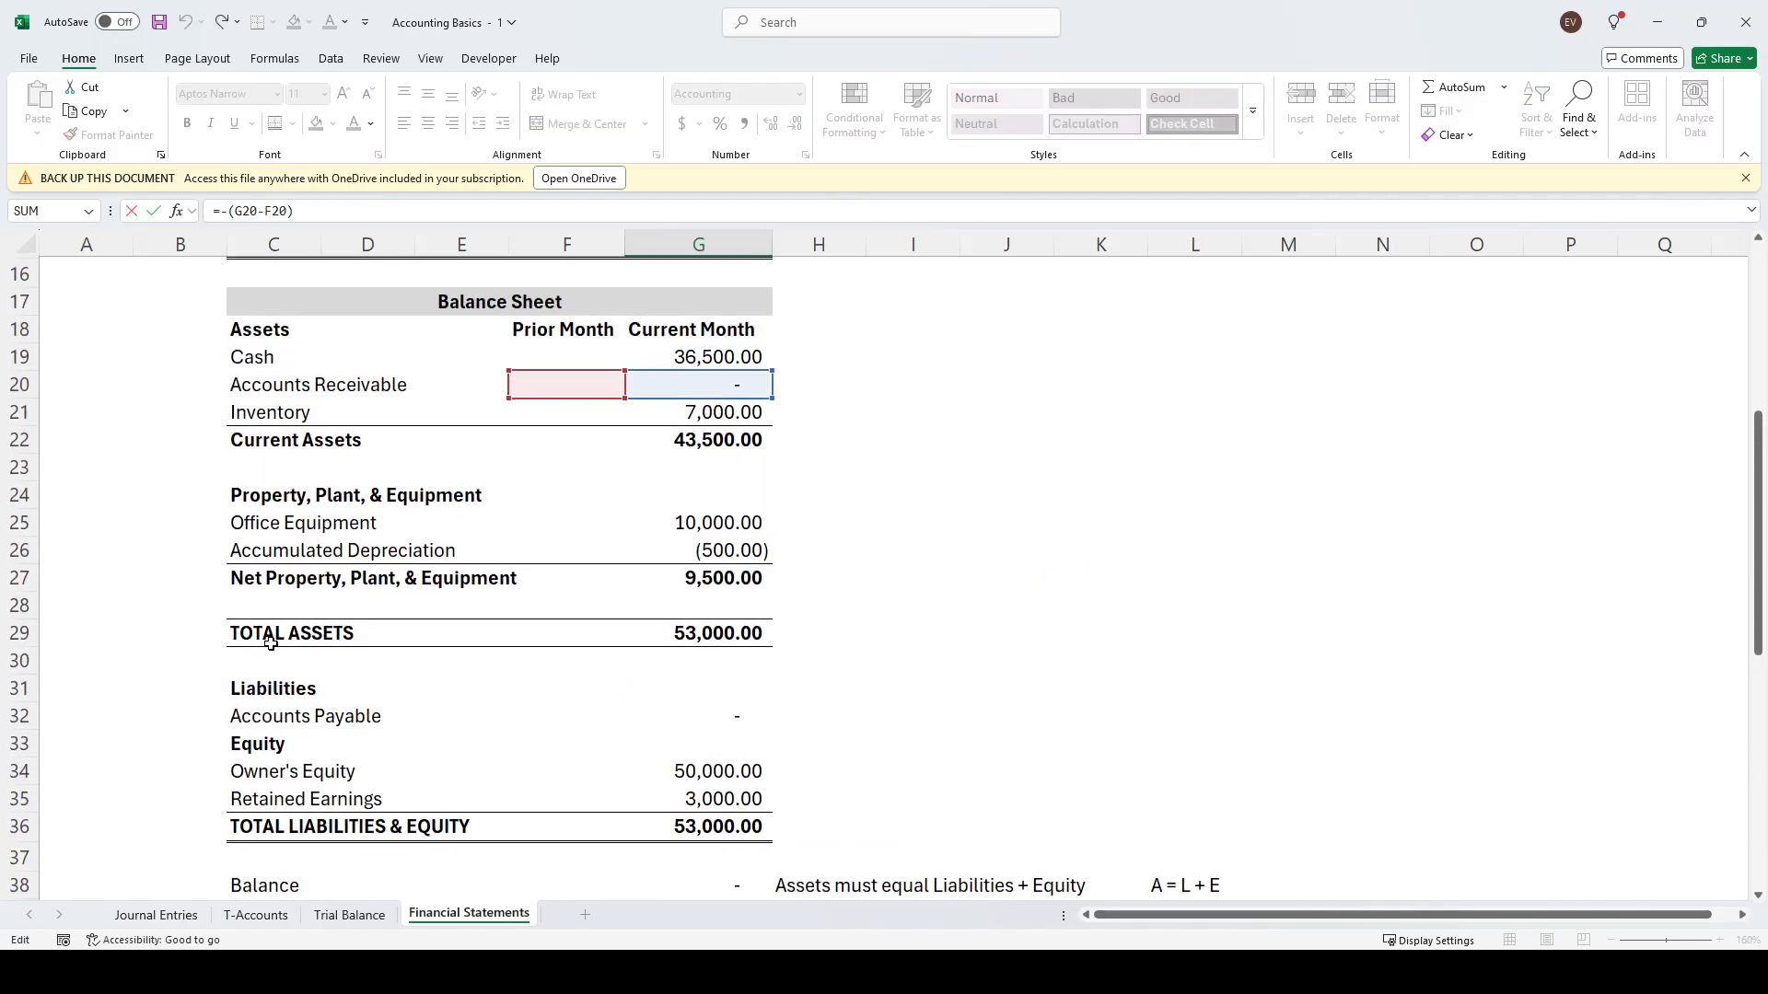
{"action": "scroll", "coordinate": [281, 638], "scroll_direction": "down", "scroll_amount": 5}
{"action": "key", "text": "Escape"}
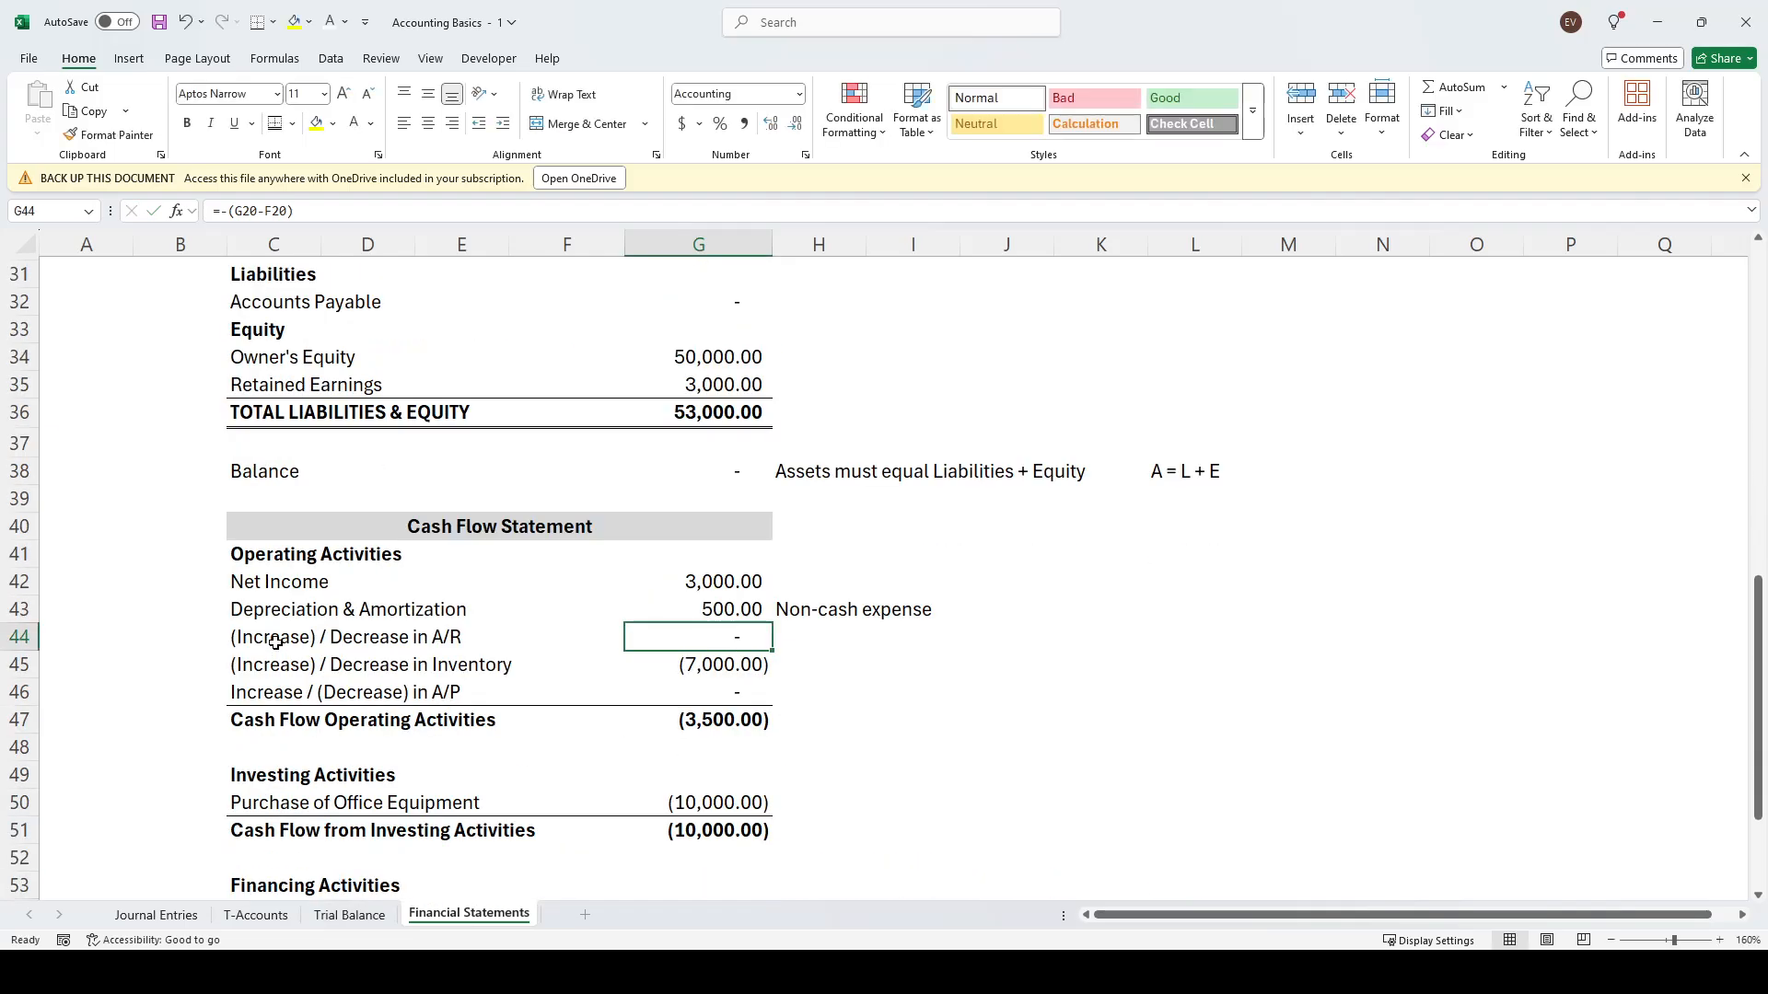
Examine how the (Increase) / Decrease in A/R label in row 44 relates to the sign of its amount
{"action": "left_click", "coordinate": [256, 642]}
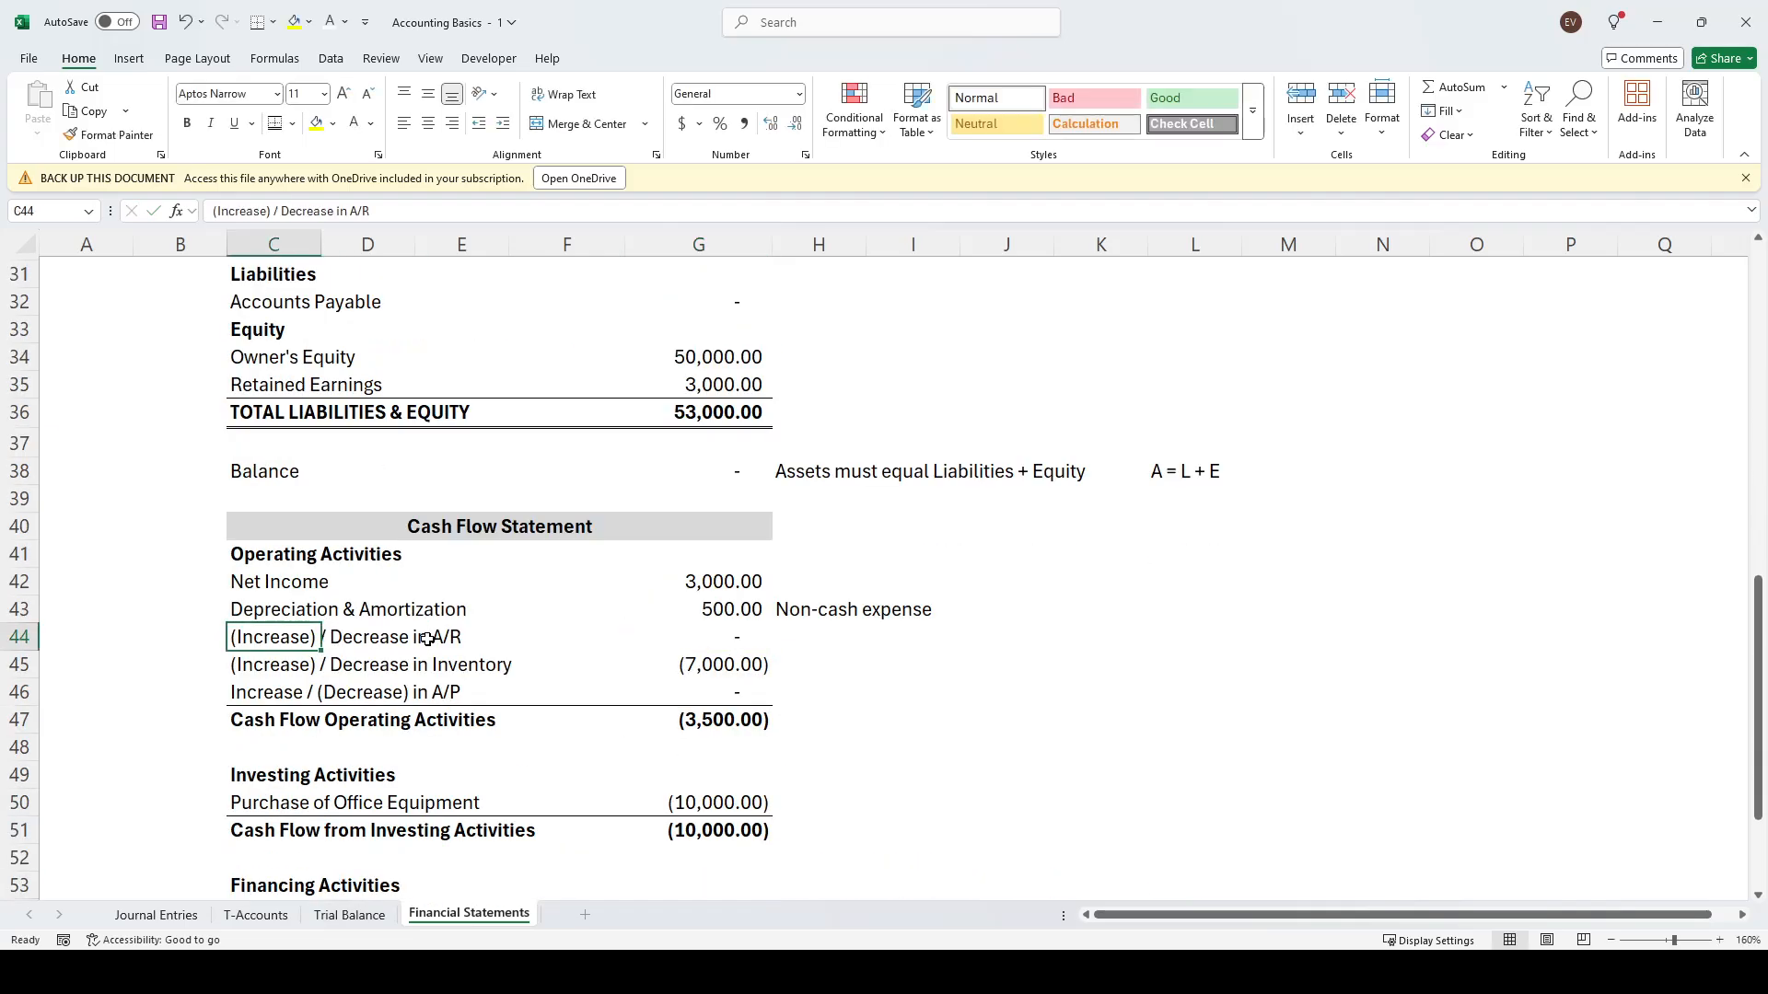
{"action": "left_click", "coordinate": [727, 635]}
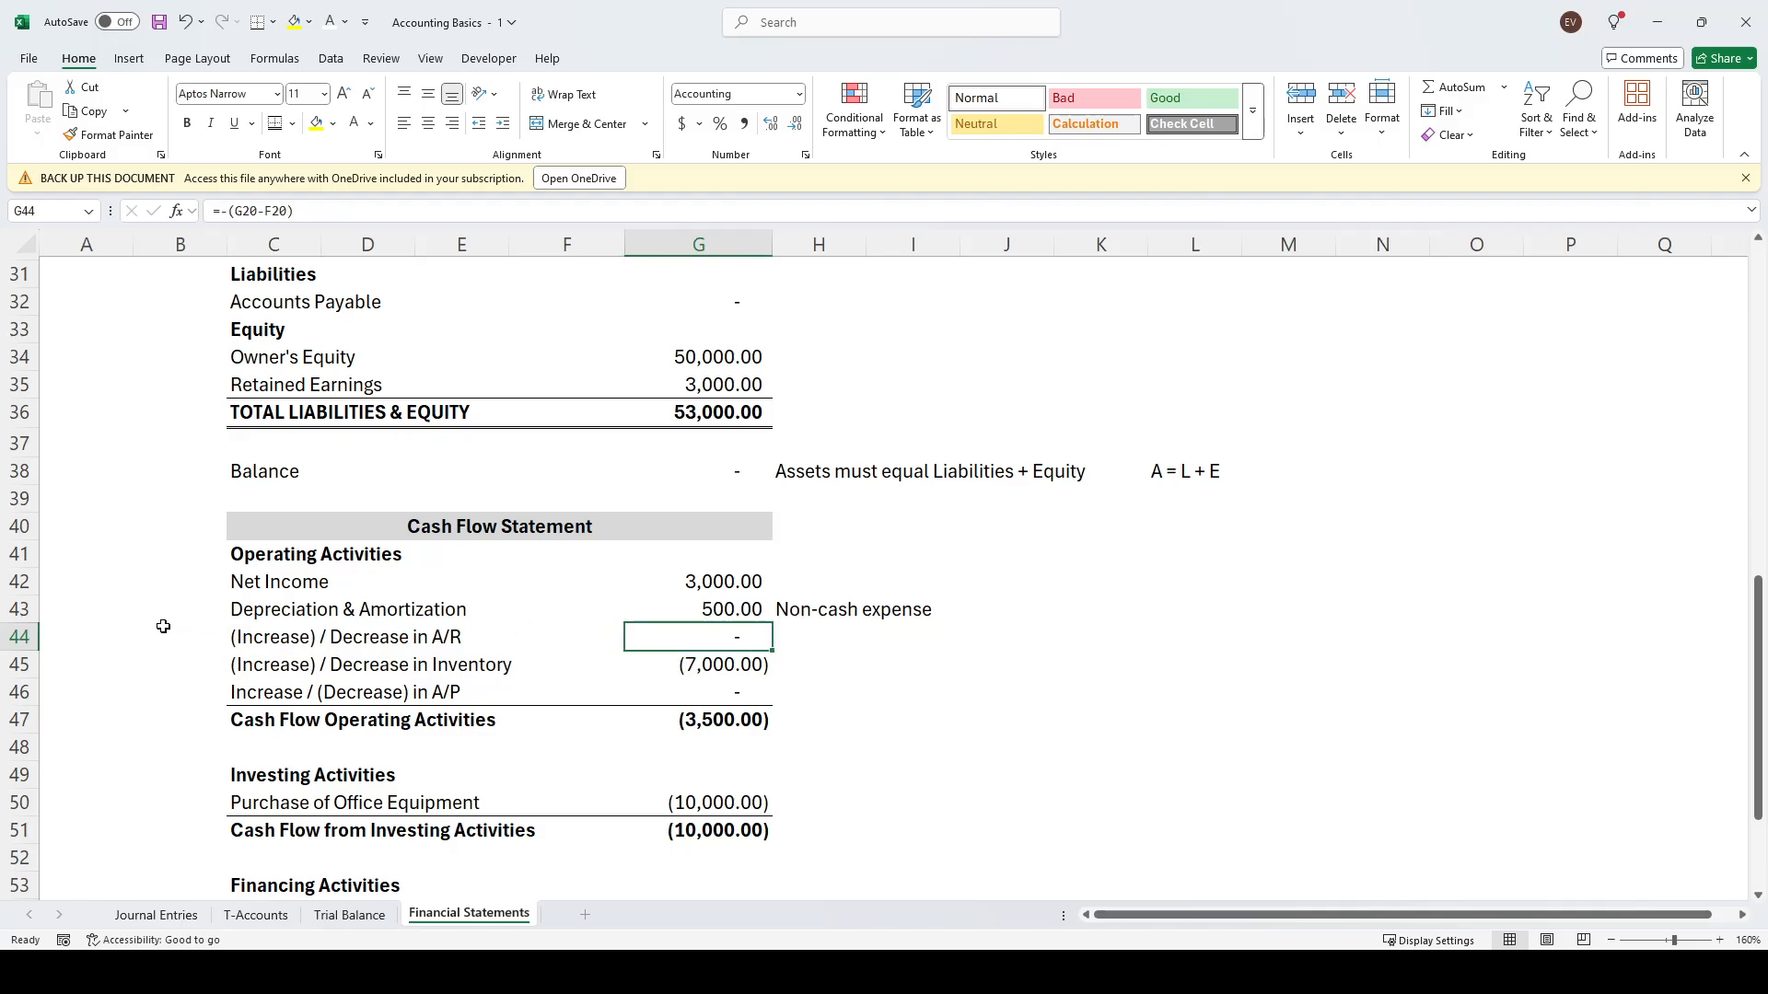
{"action": "left_click", "coordinate": [279, 638]}
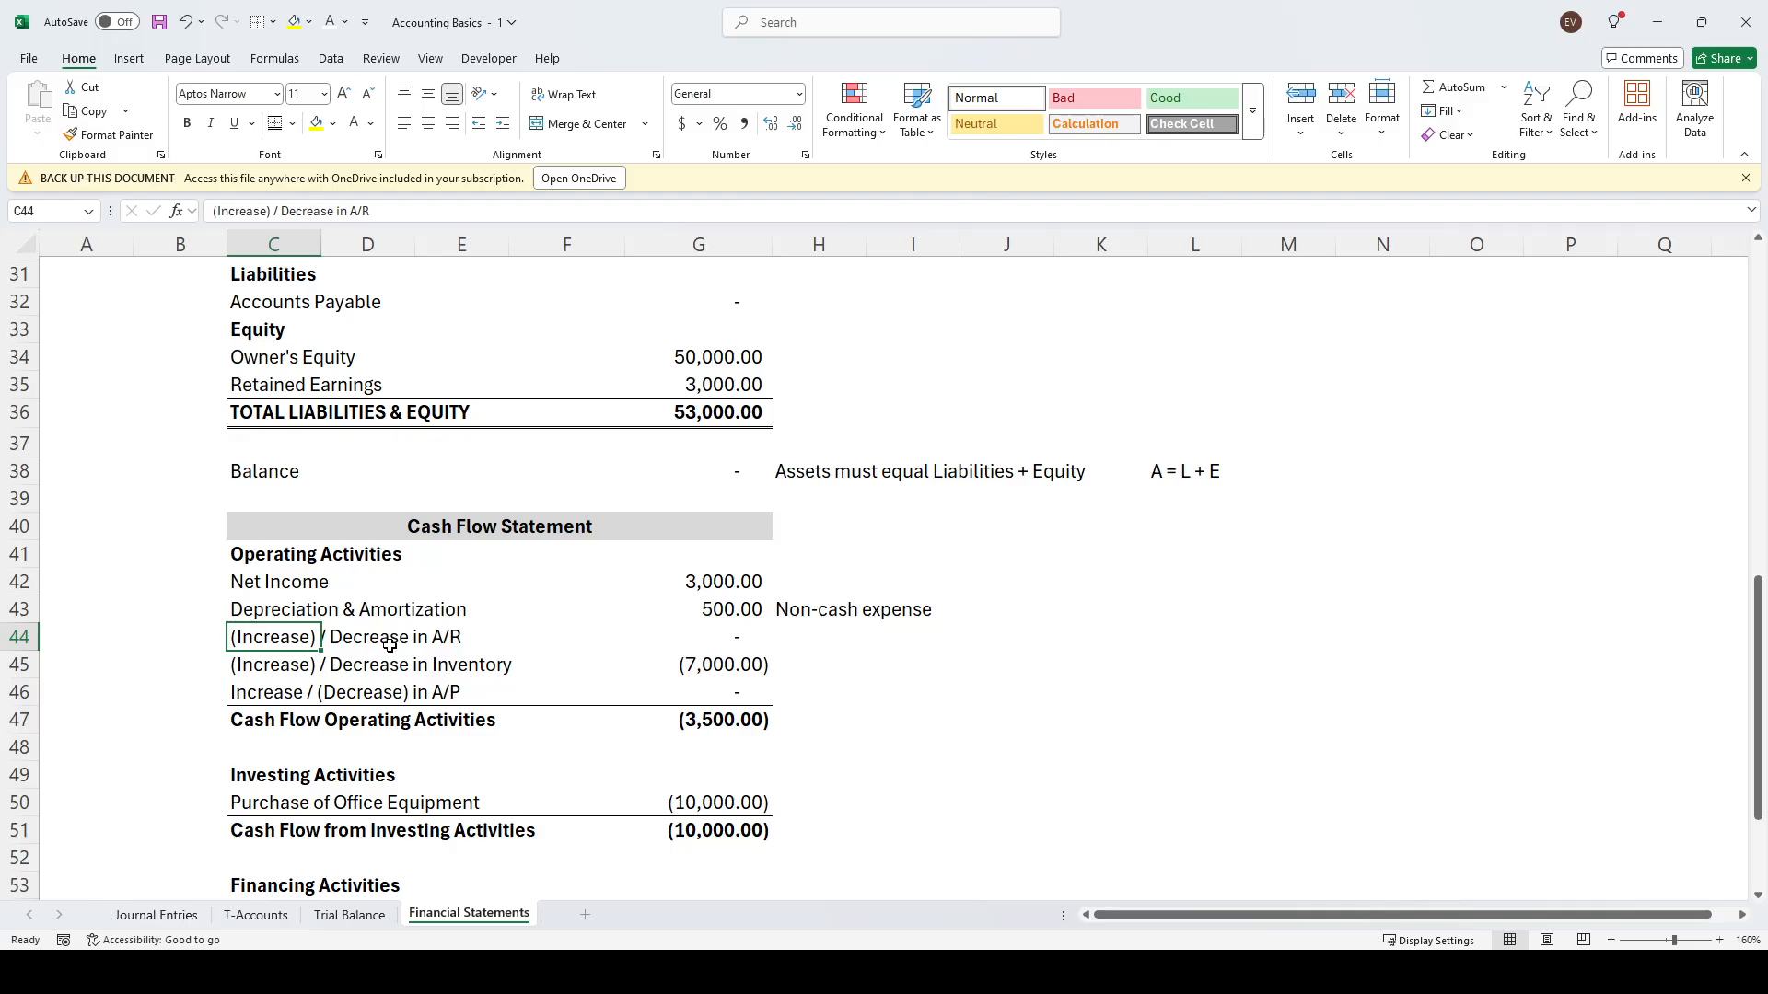
{"action": "left_click", "coordinate": [442, 639]}
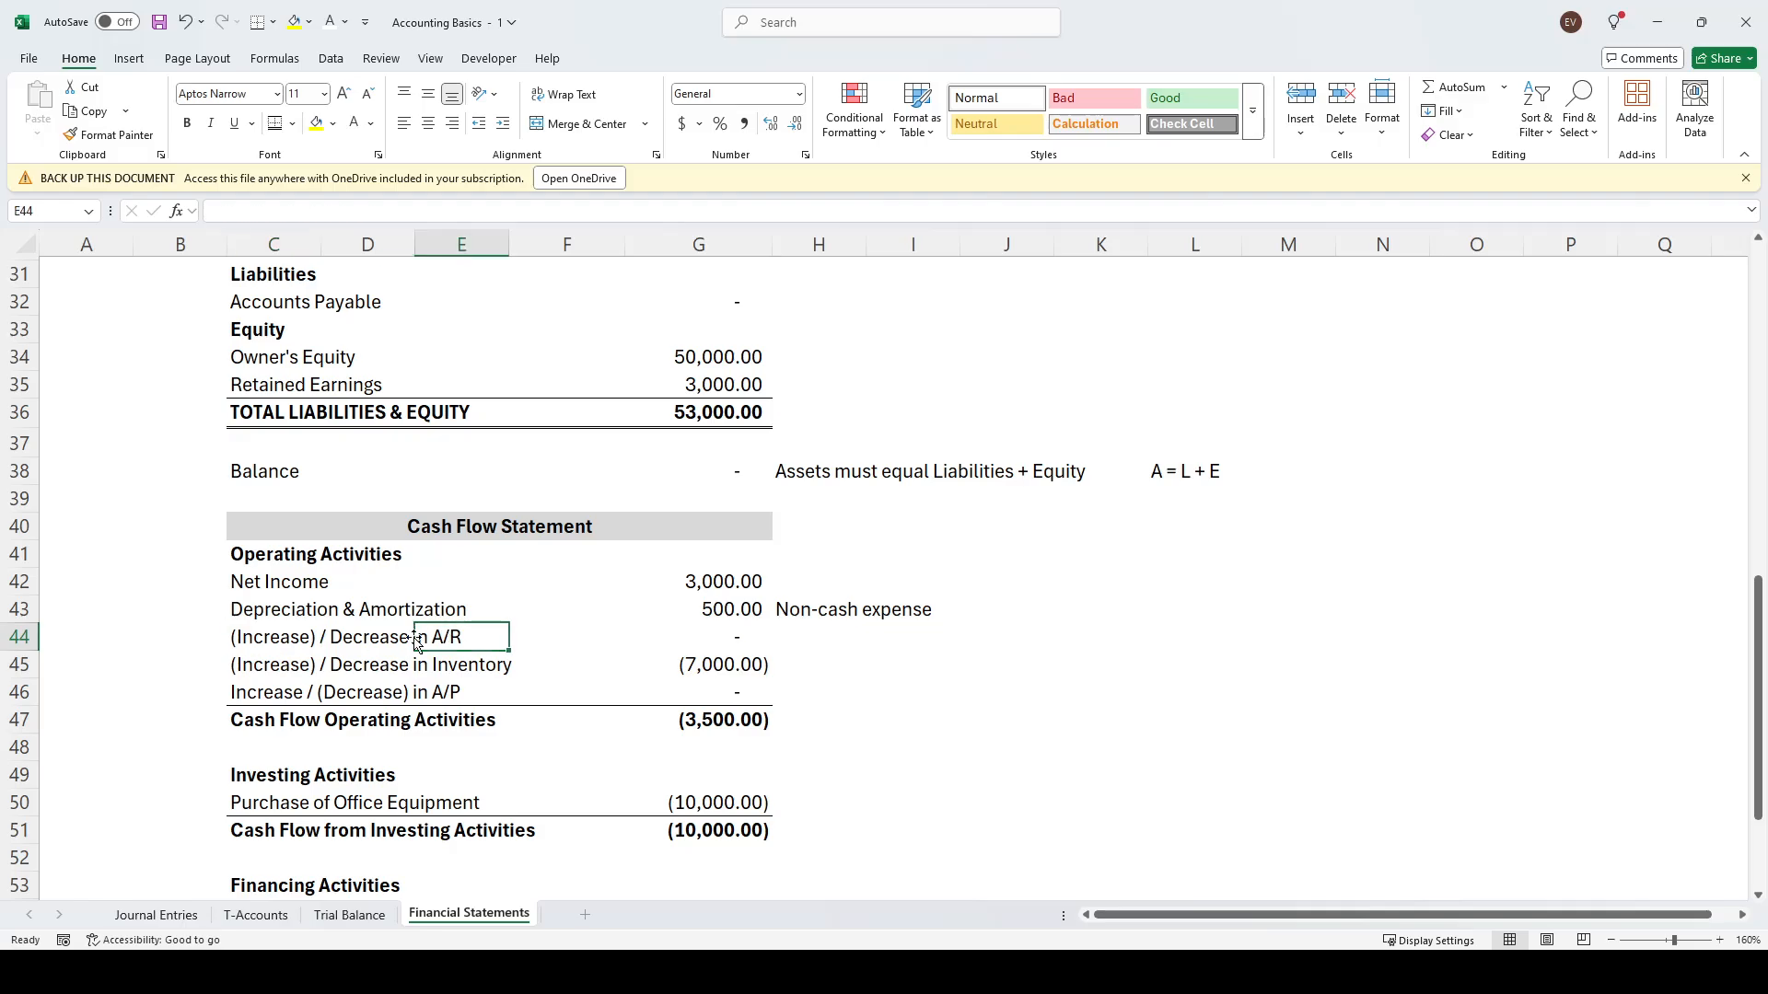
{"action": "left_click", "coordinate": [280, 638]}
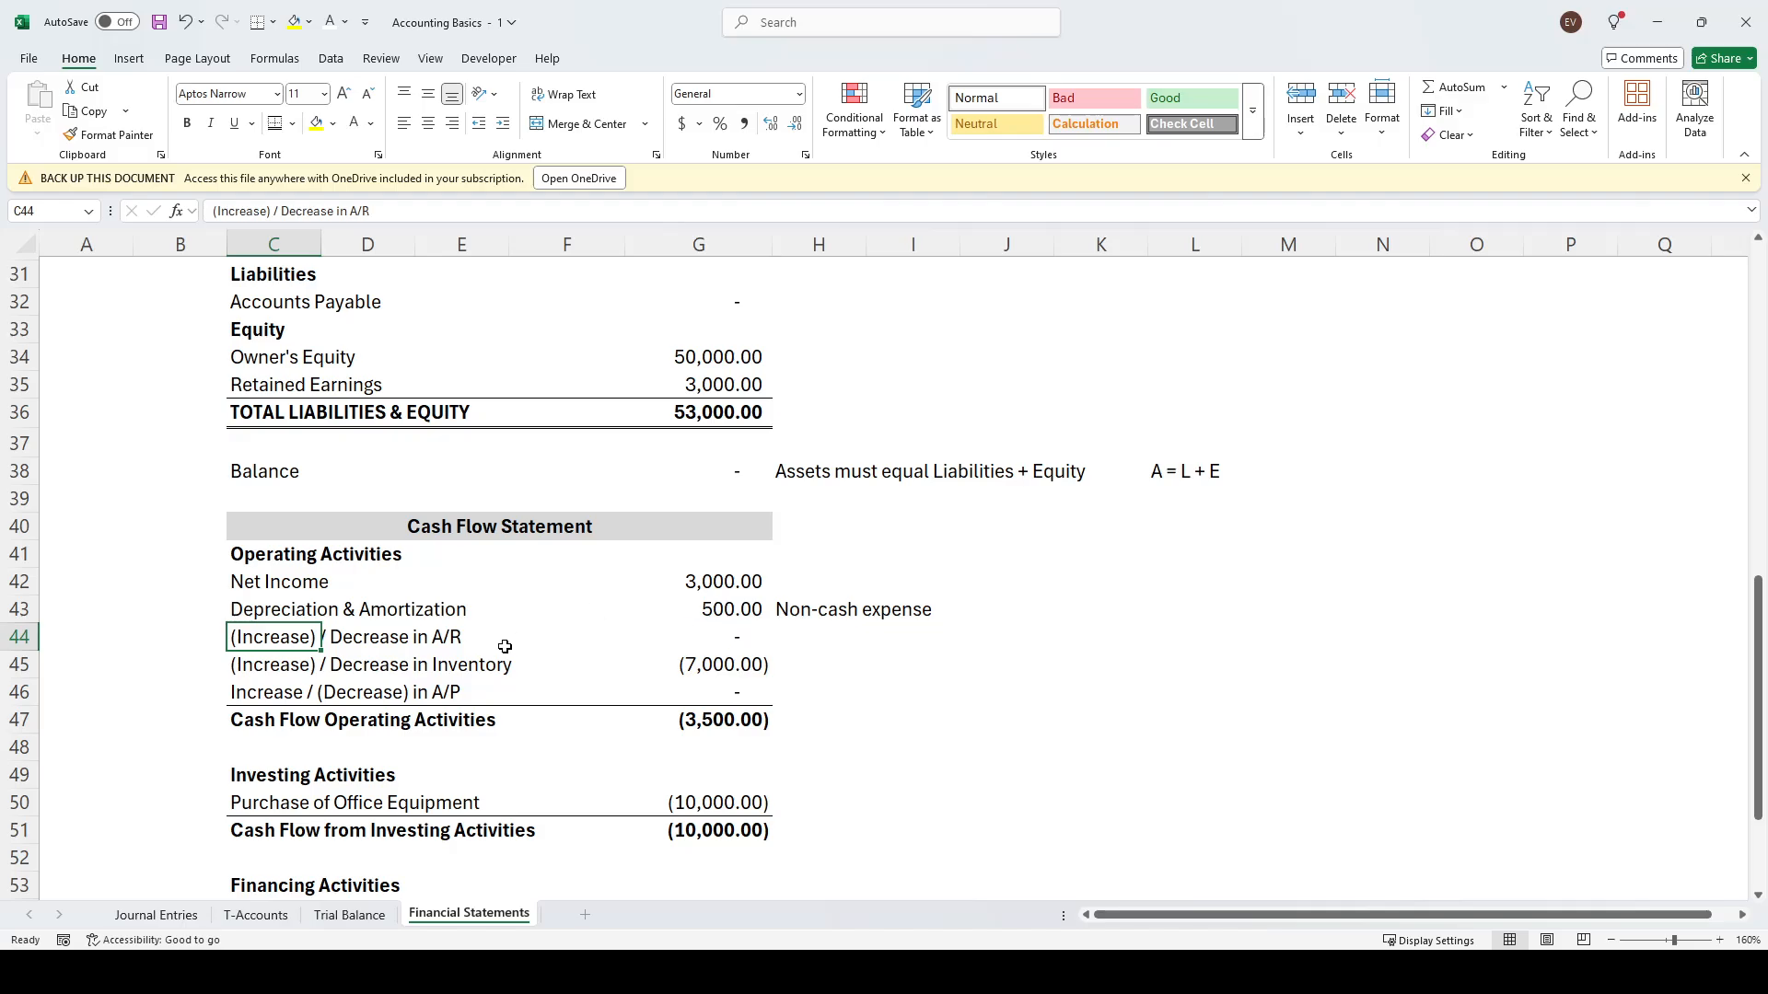
Recheck the A/R change formula in G44 against the prior and current month Accounts Receivable cells
{"action": "left_click", "coordinate": [362, 640]}
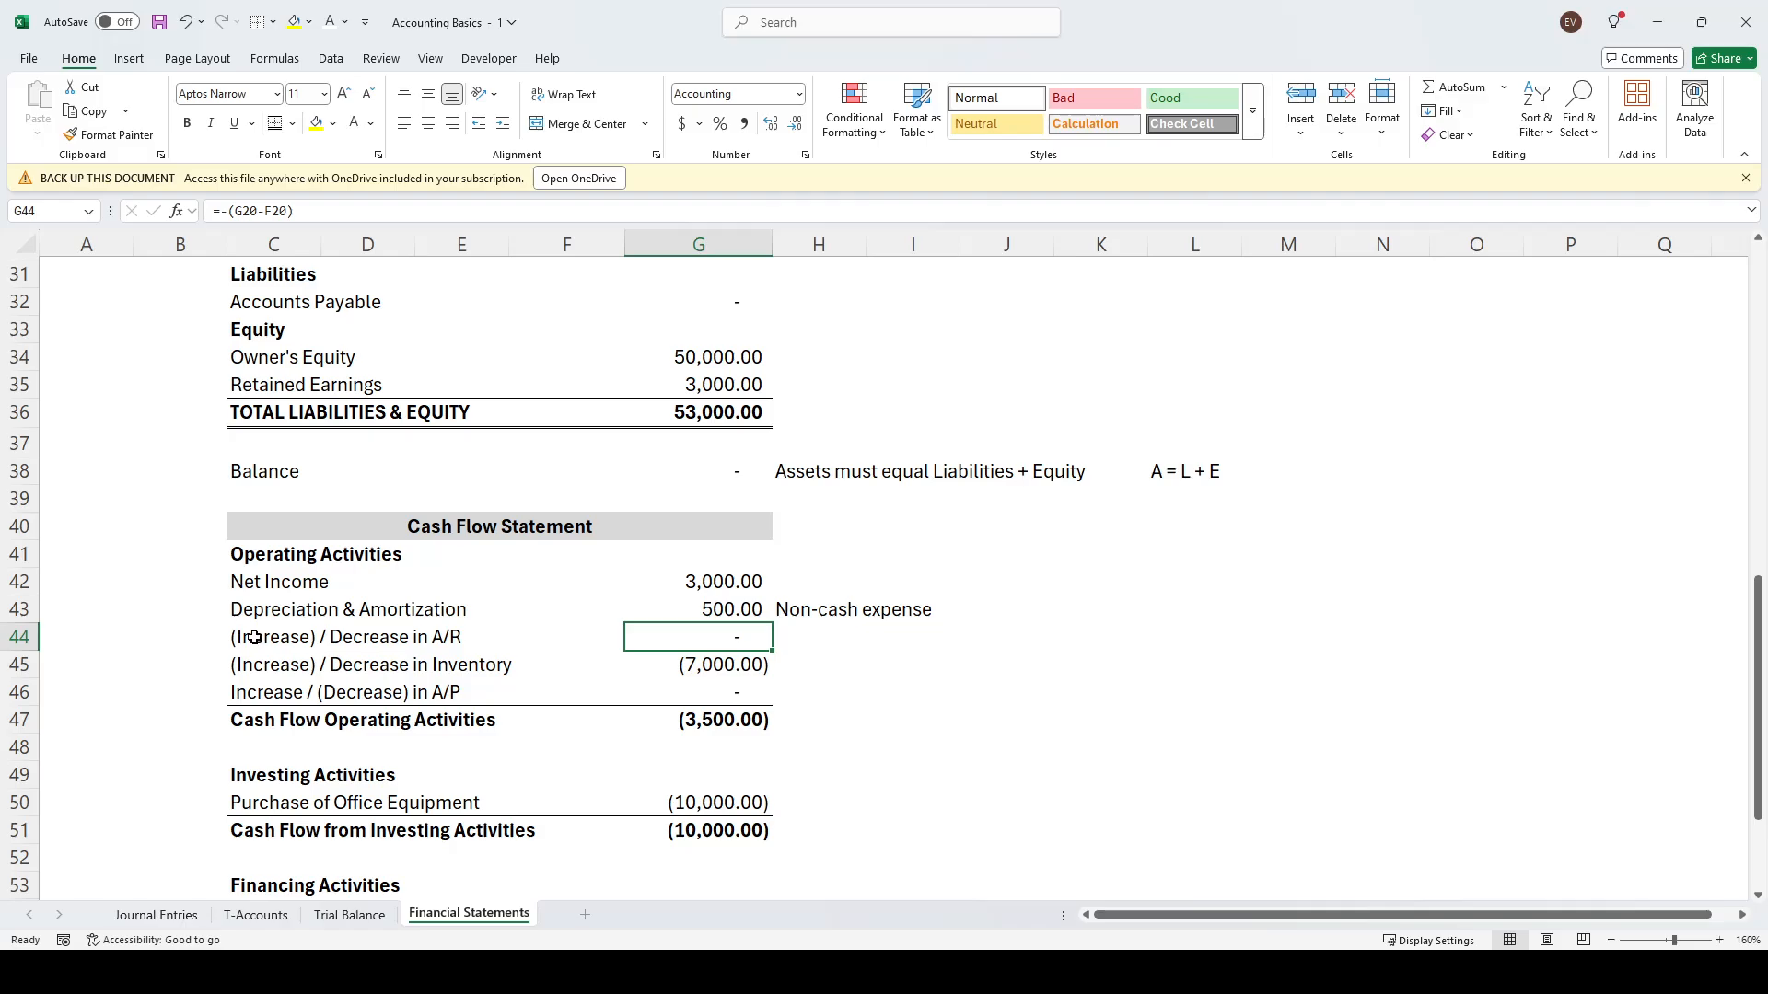
{"action": "key", "text": "F2"}
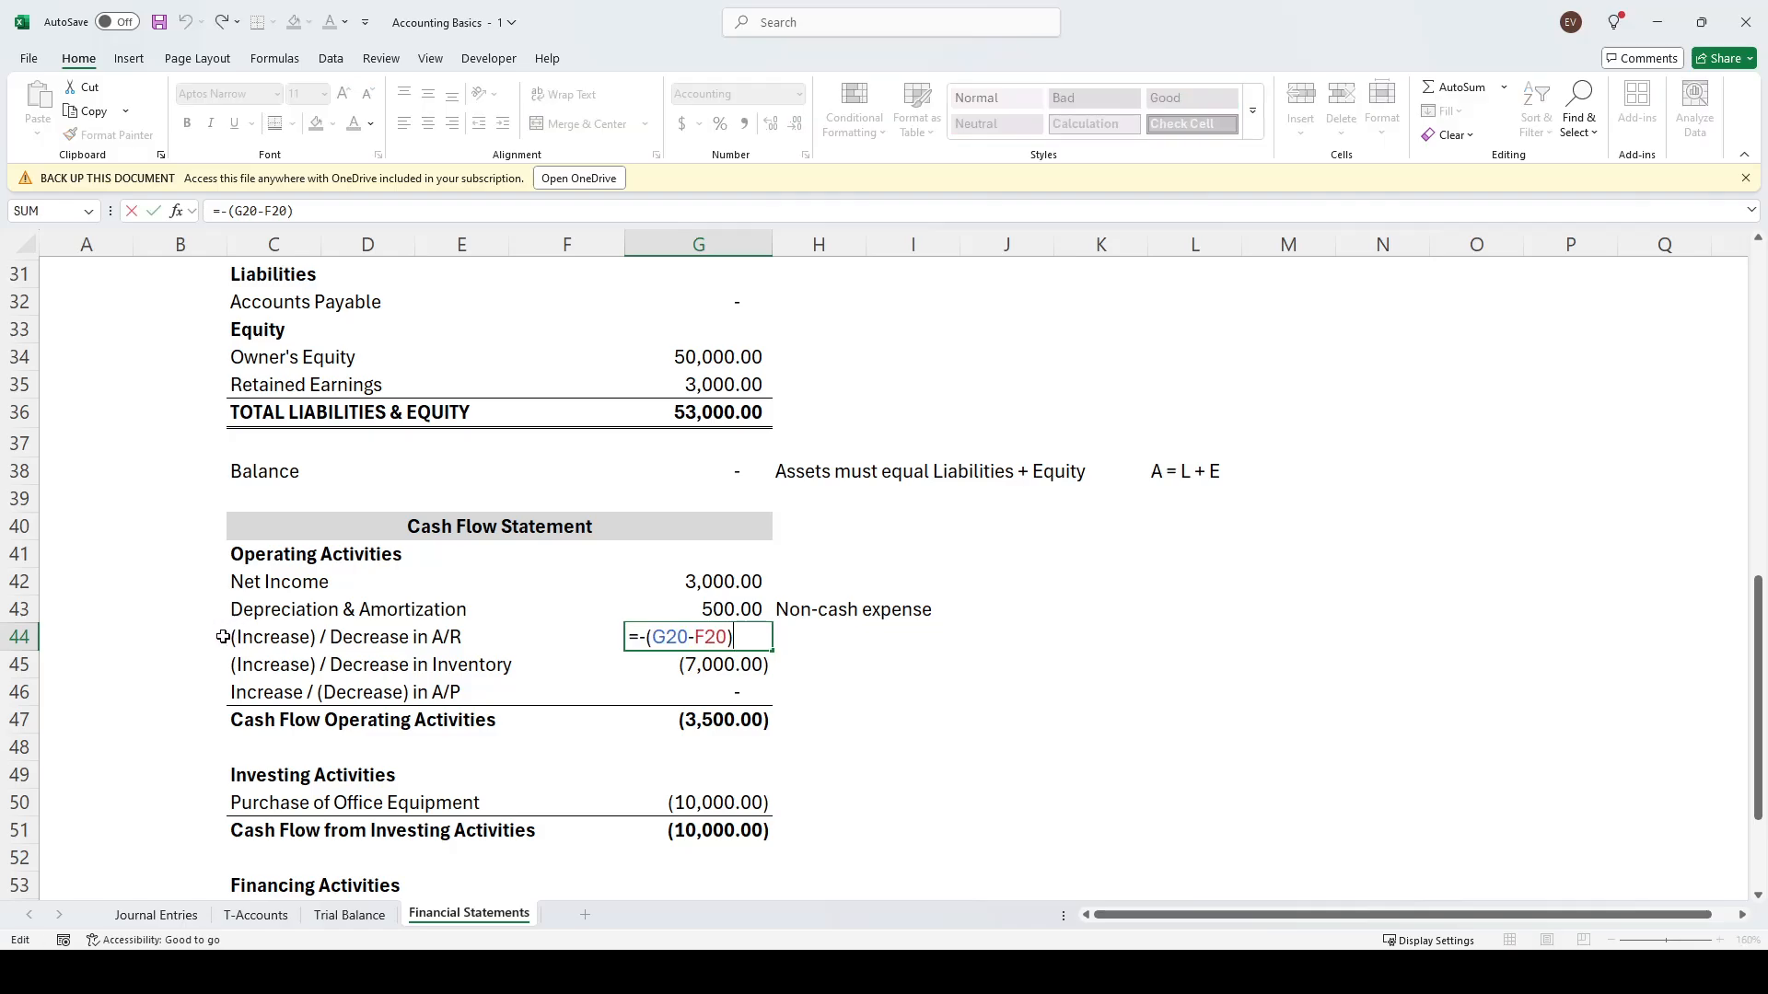
{"action": "scroll", "coordinate": [225, 633], "scroll_direction": "up", "scroll_amount": 6}
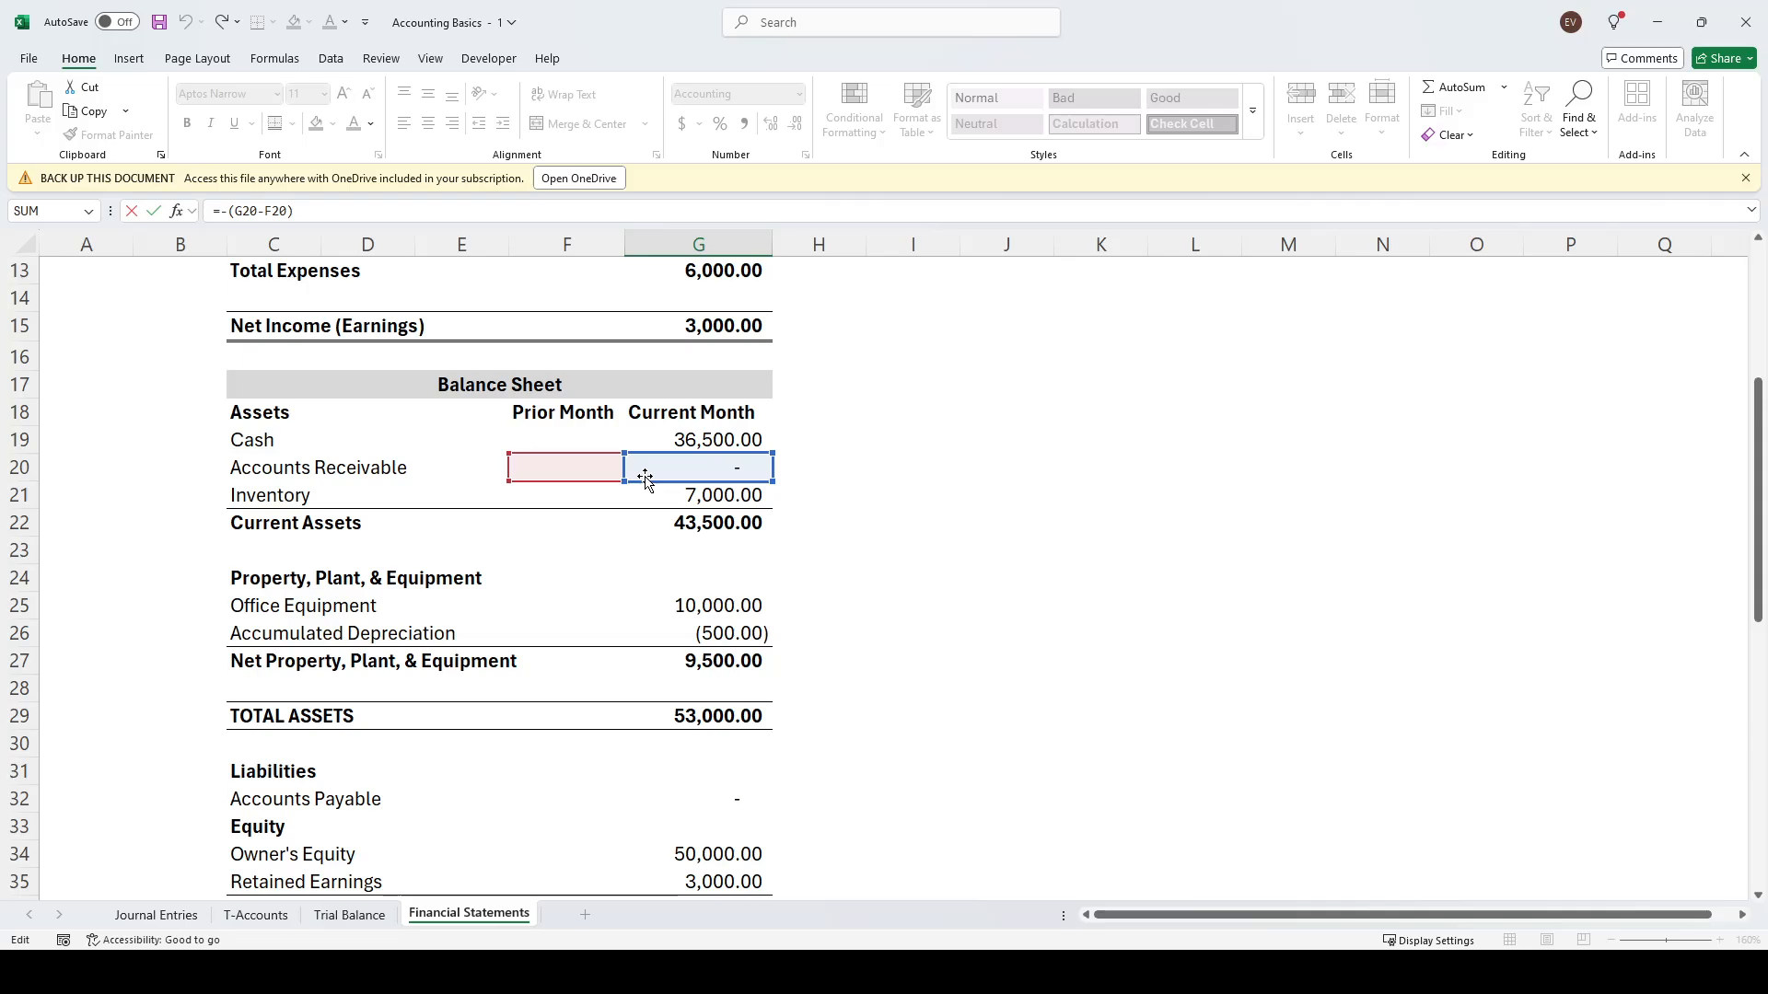
{"action": "key", "text": "Escape"}
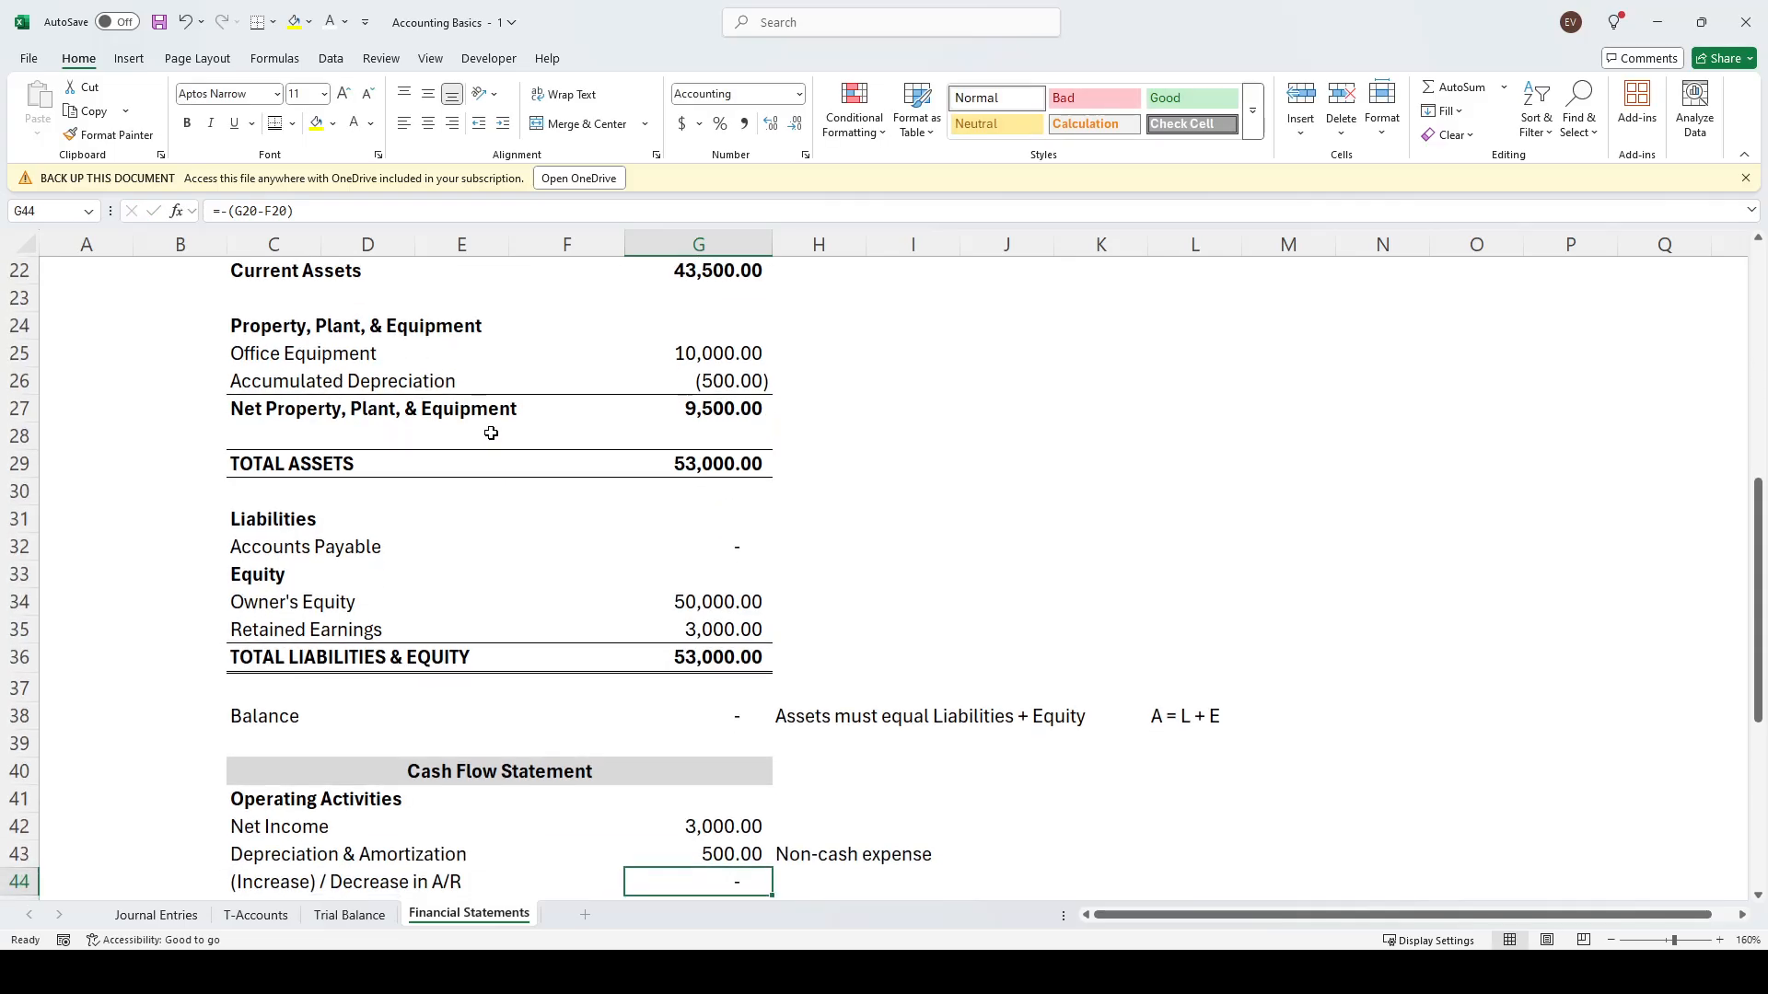
{"action": "scroll", "coordinate": [571, 464], "scroll_direction": "down", "scroll_amount": 2}
{"action": "scroll", "coordinate": [545, 447], "scroll_direction": "down", "scroll_amount": 1}
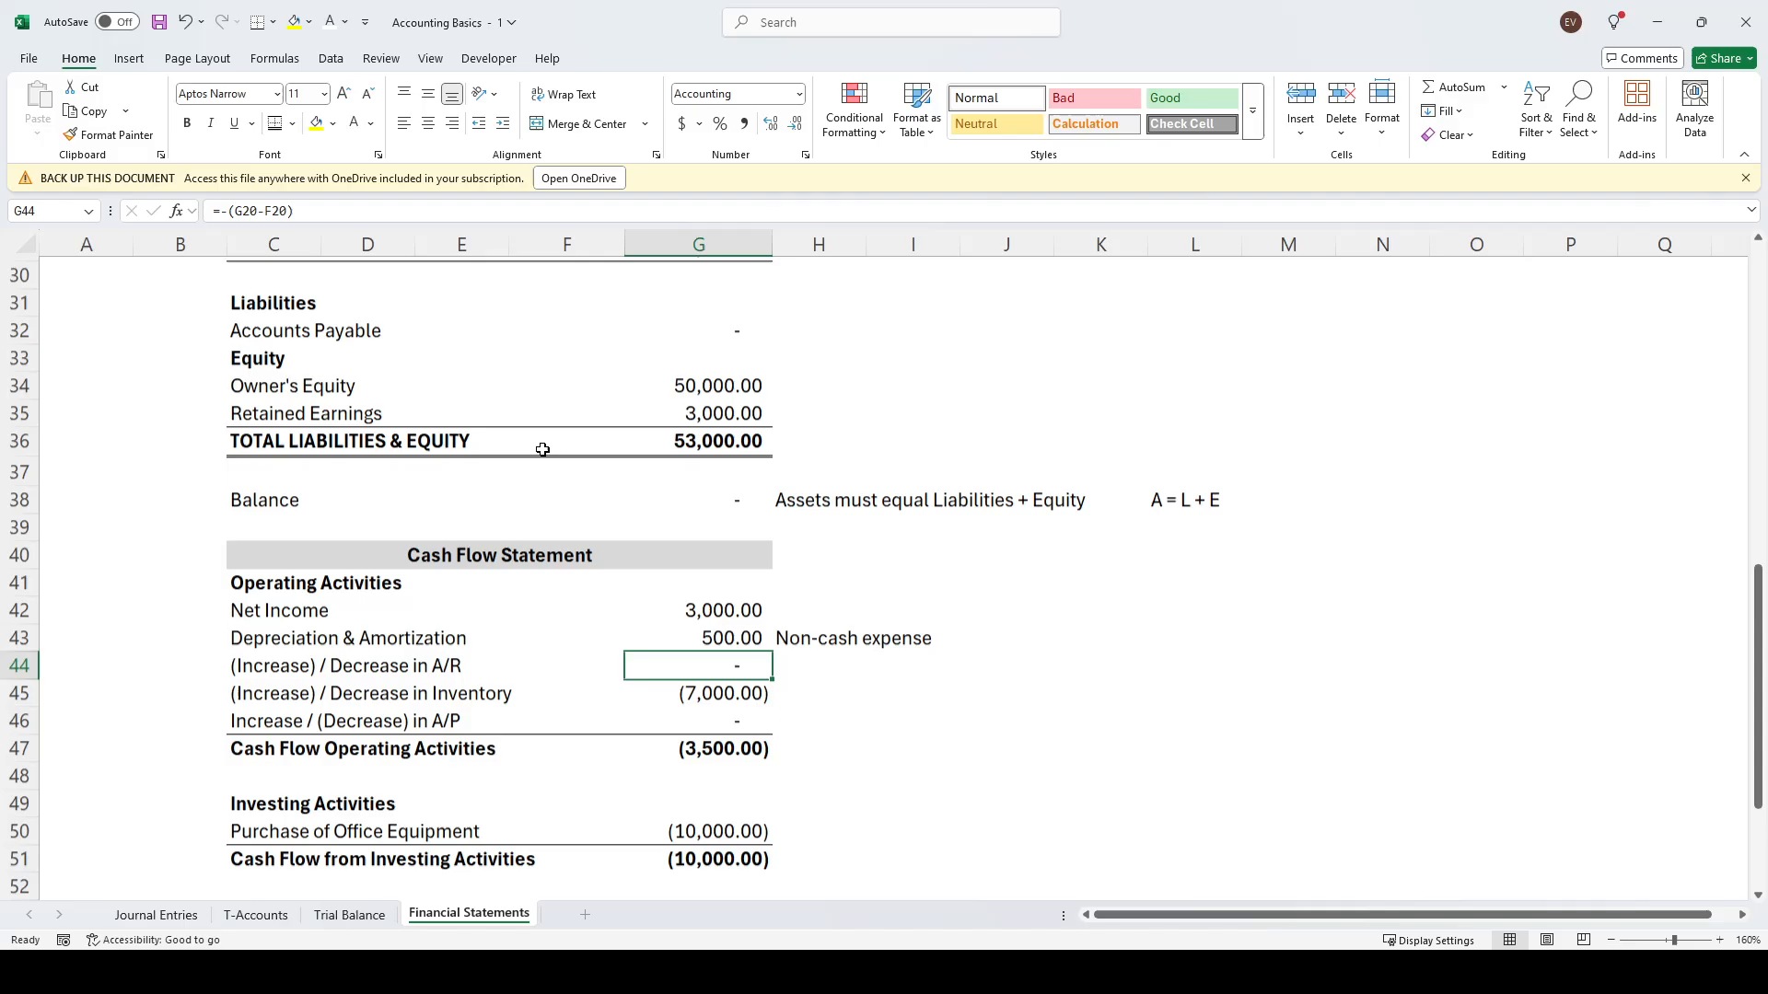
Trace the (Increase) / Decrease in Inventory formula in G45 to the Inventory cells in the Balance Sheet
{"action": "scroll", "coordinate": [514, 551], "scroll_direction": "down", "scroll_amount": 1}
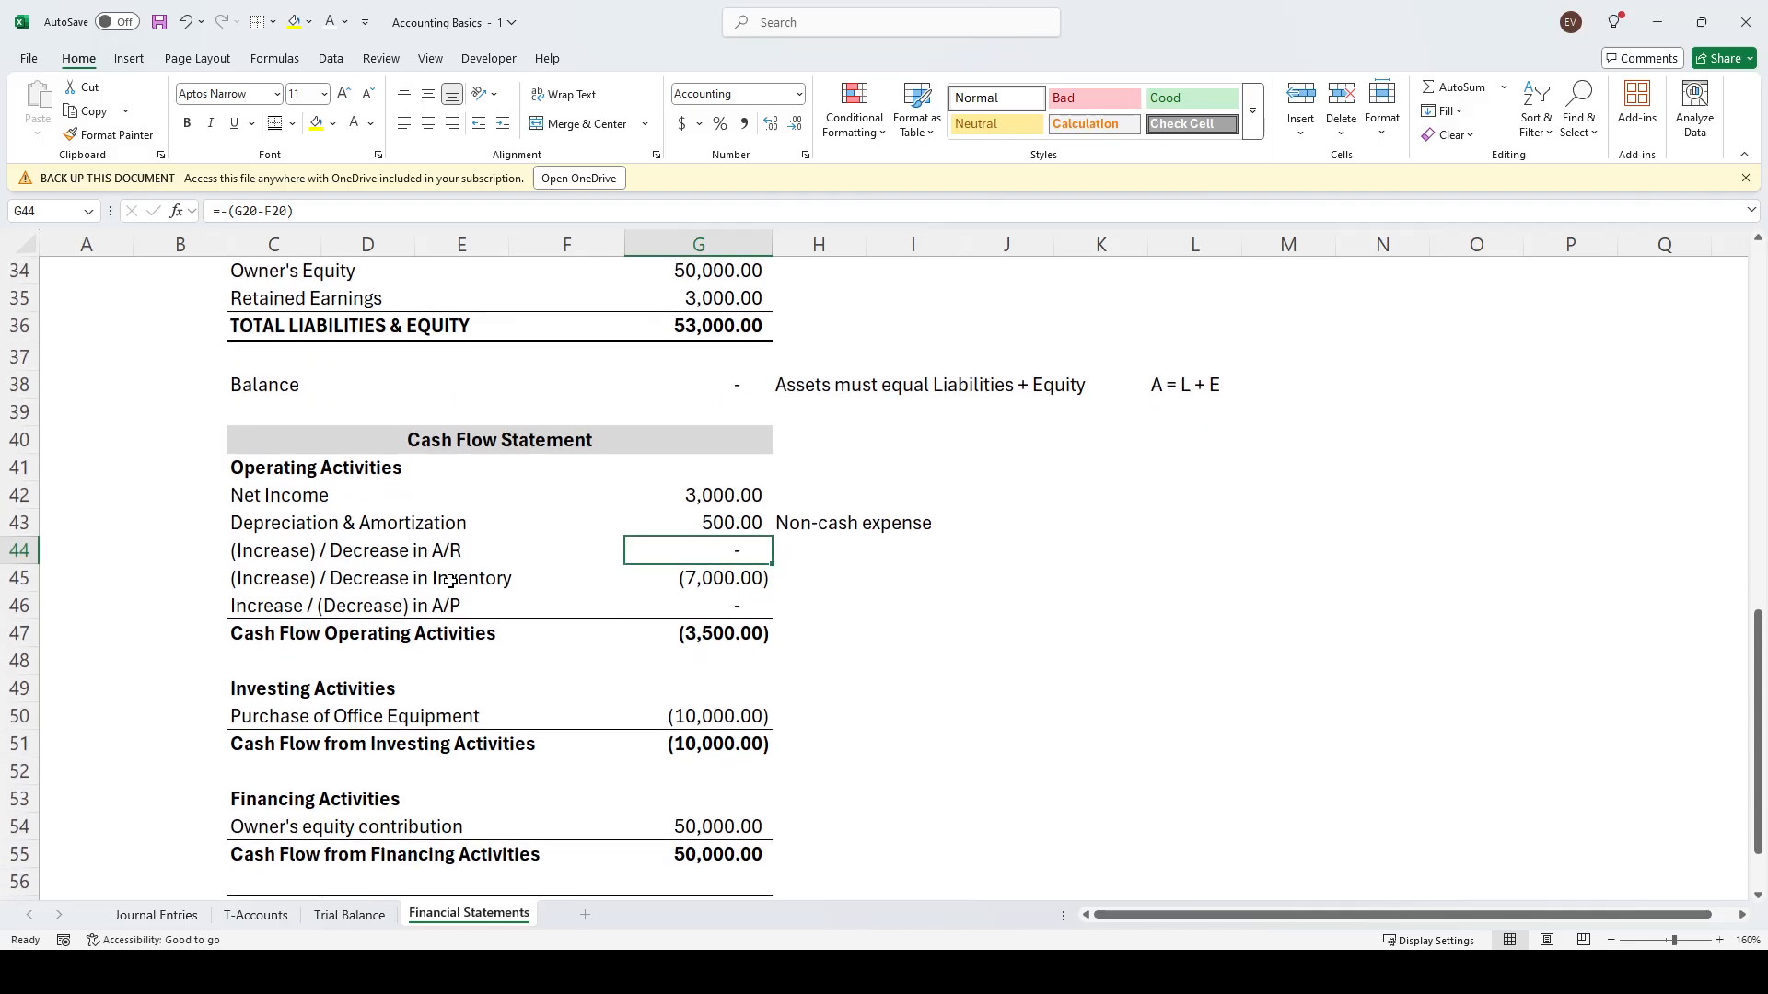
{"action": "left_click", "coordinate": [279, 575]}
{"action": "left_click", "coordinate": [373, 573]}
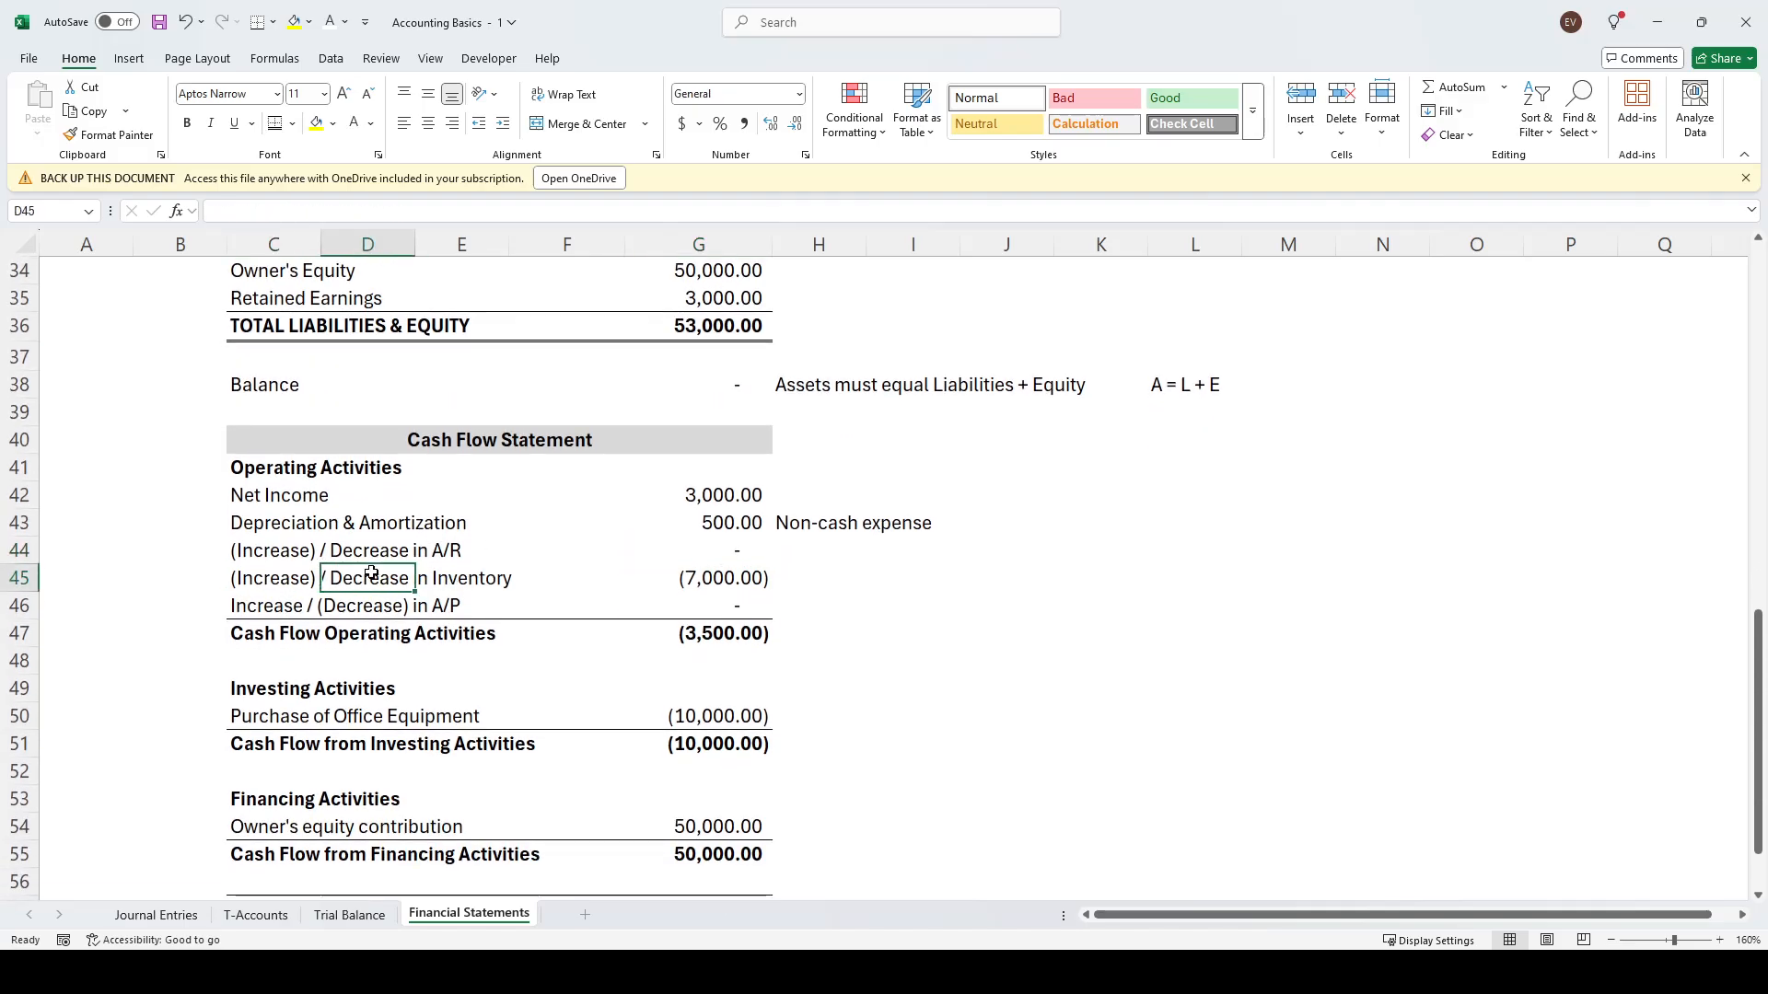
{"action": "left_click", "coordinate": [746, 580]}
{"action": "key", "text": "F2"}
{"action": "scroll", "coordinate": [368, 589], "scroll_direction": "up", "scroll_amount": 2}
{"action": "scroll", "coordinate": [368, 601], "scroll_direction": "up", "scroll_amount": 7}
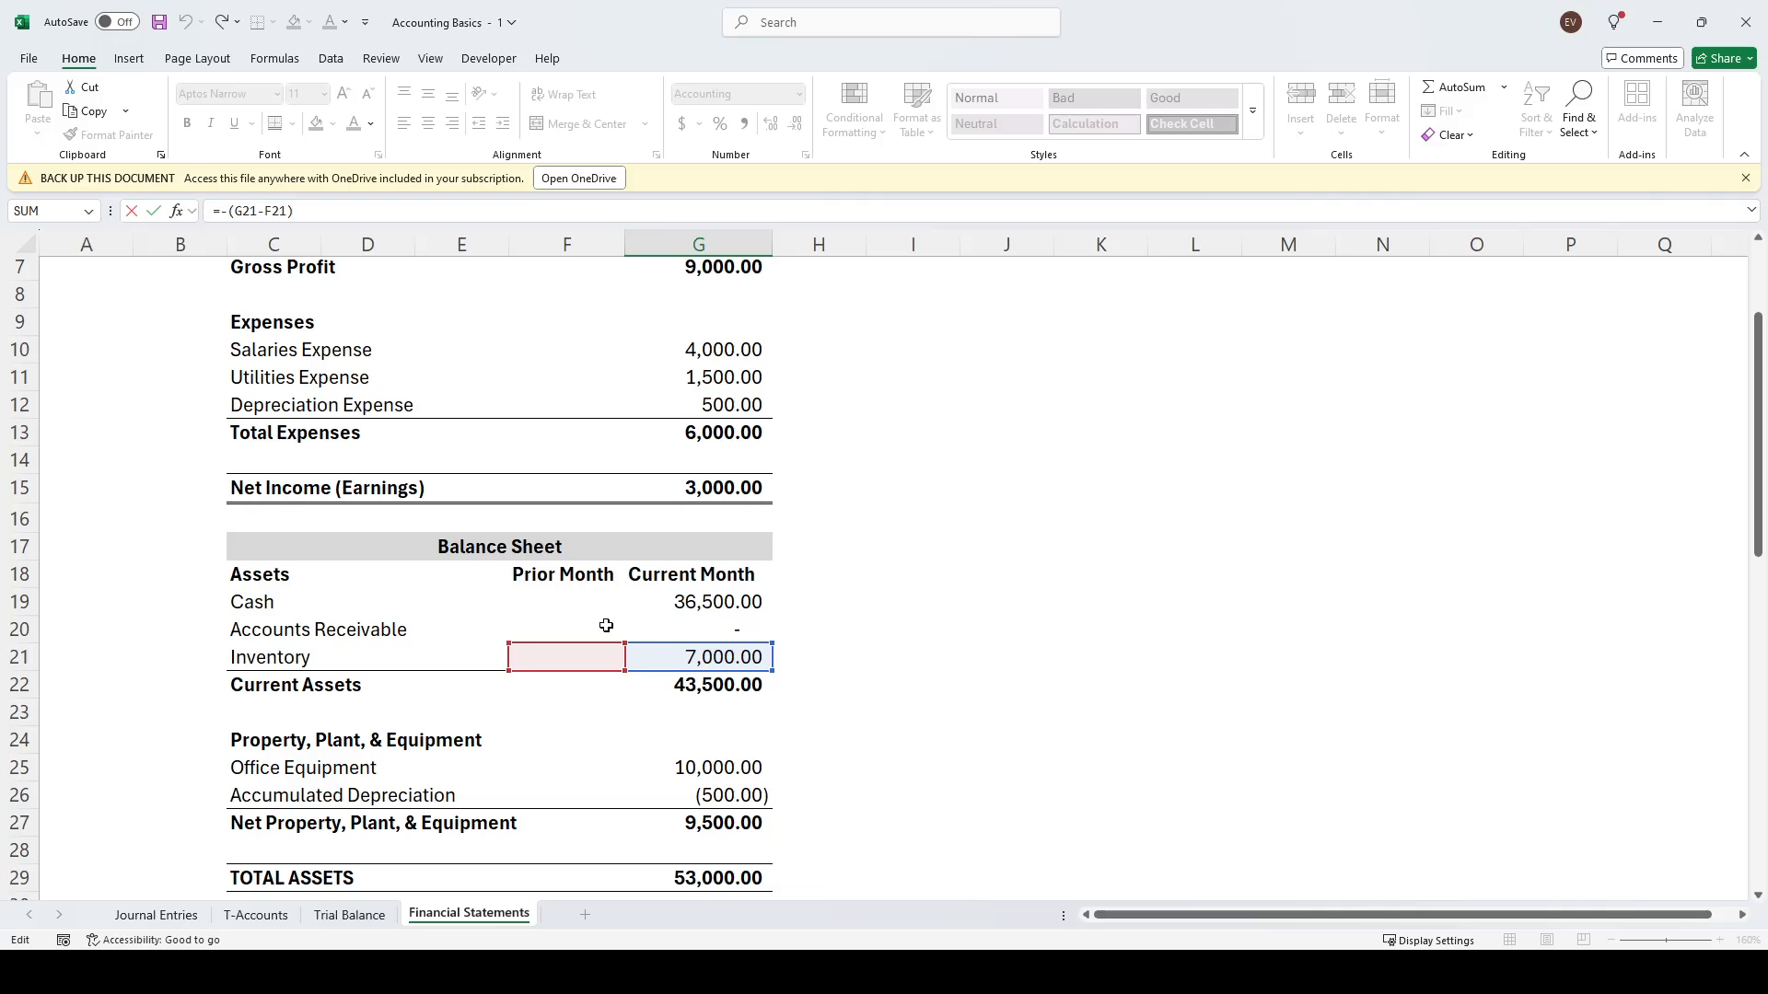
{"action": "scroll", "coordinate": [589, 624], "scroll_direction": "down", "scroll_amount": 8}
{"action": "key", "text": "ctrl+Return"}
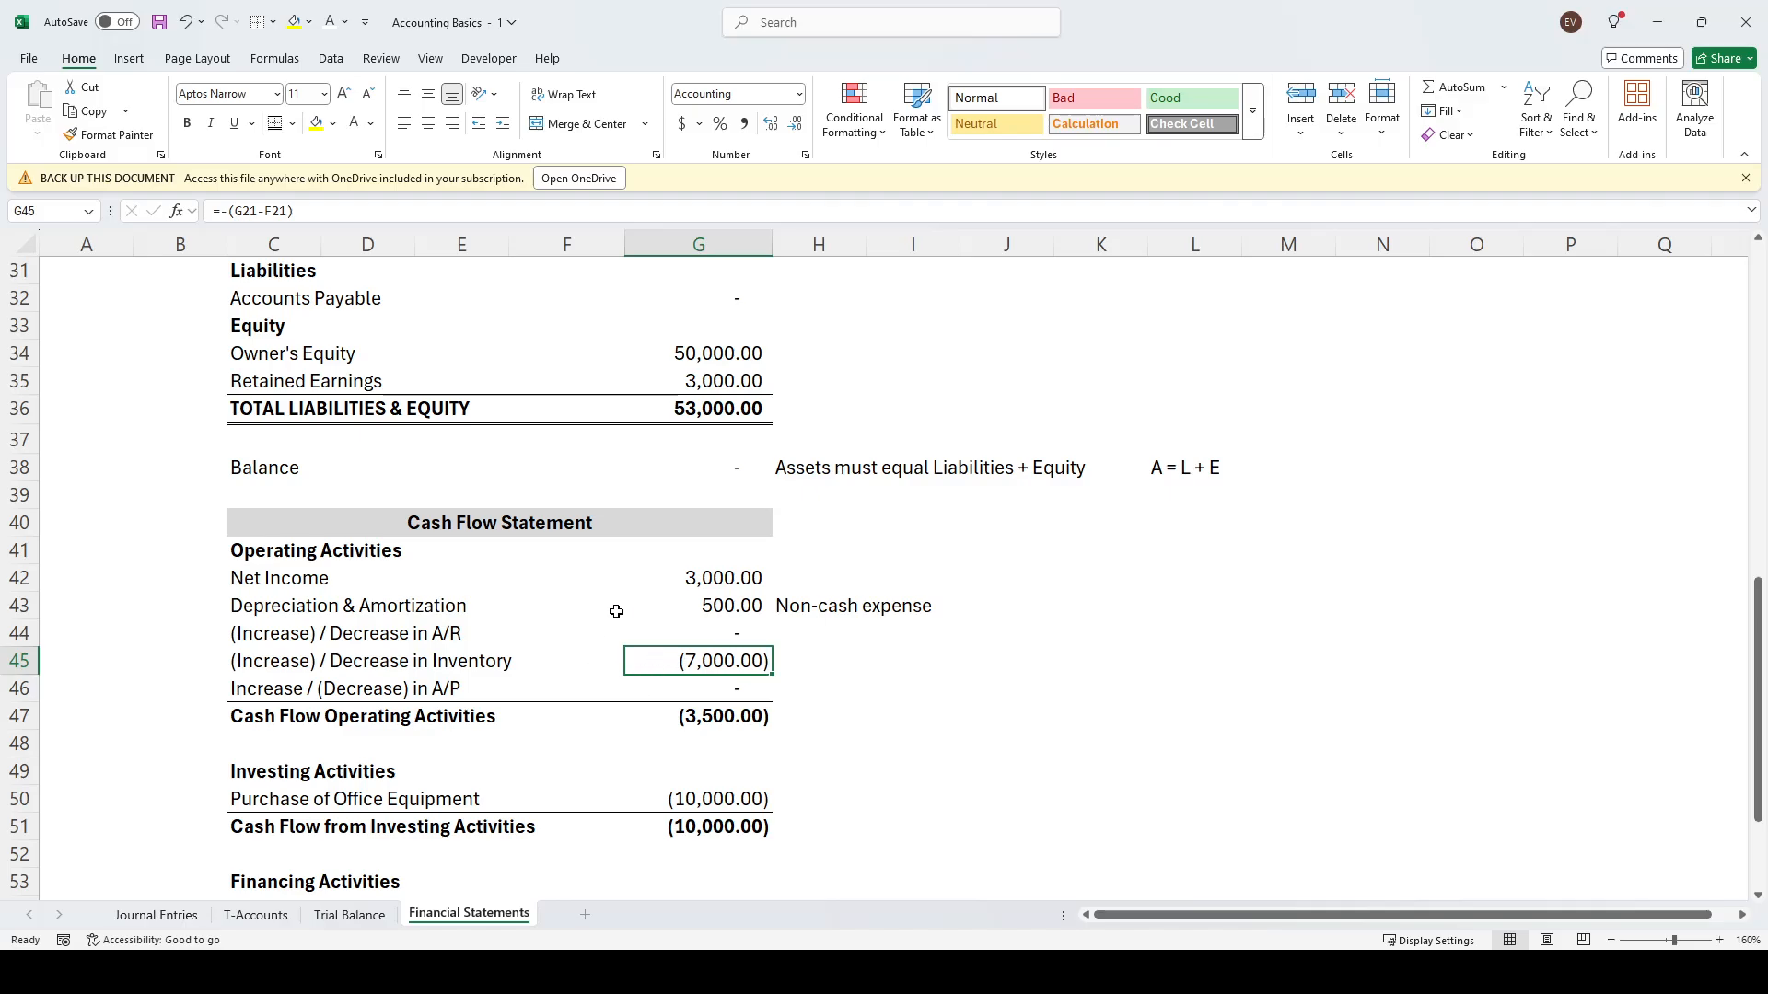
Trace the Increase / (Decrease) in A/P formula in G46 to the Accounts Payable cells in the Balance Sheet
{"action": "key", "text": "Down"}
{"action": "key", "text": "F2"}
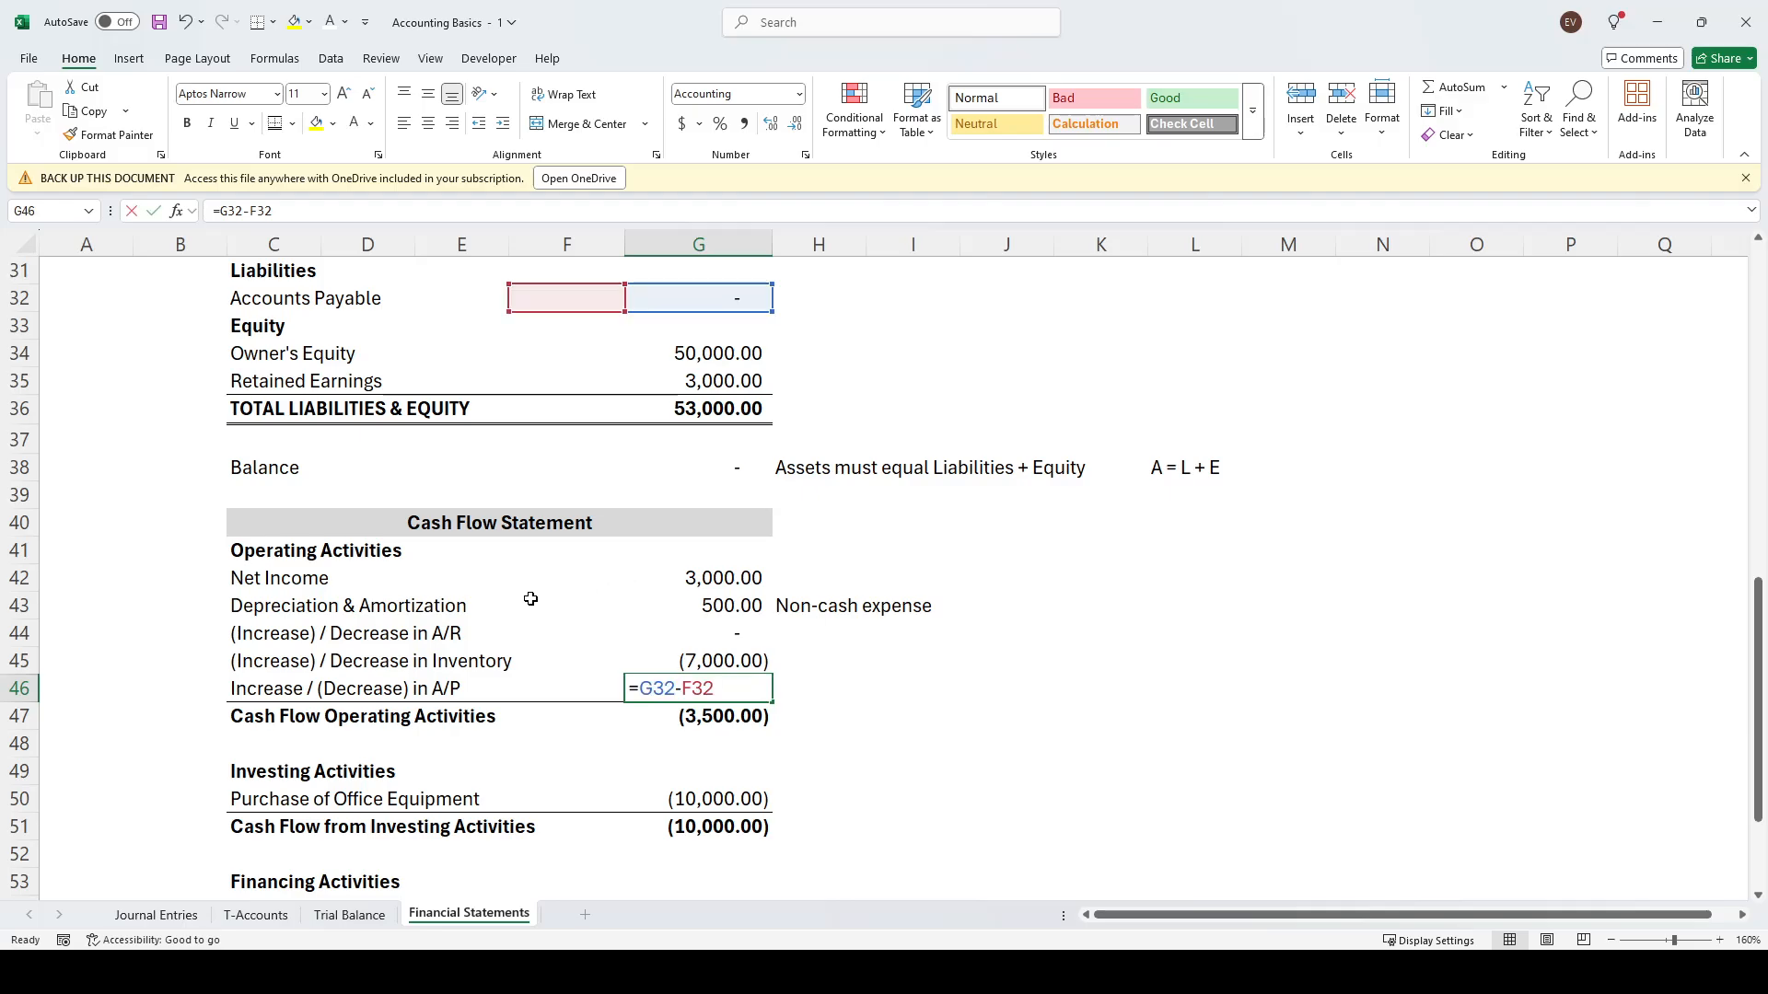
{"action": "scroll", "coordinate": [521, 610], "scroll_direction": "up", "scroll_amount": 3}
{"action": "scroll", "coordinate": [521, 612], "scroll_direction": "up", "scroll_amount": 3}
{"action": "scroll", "coordinate": [510, 611], "scroll_direction": "down", "scroll_amount": 2}
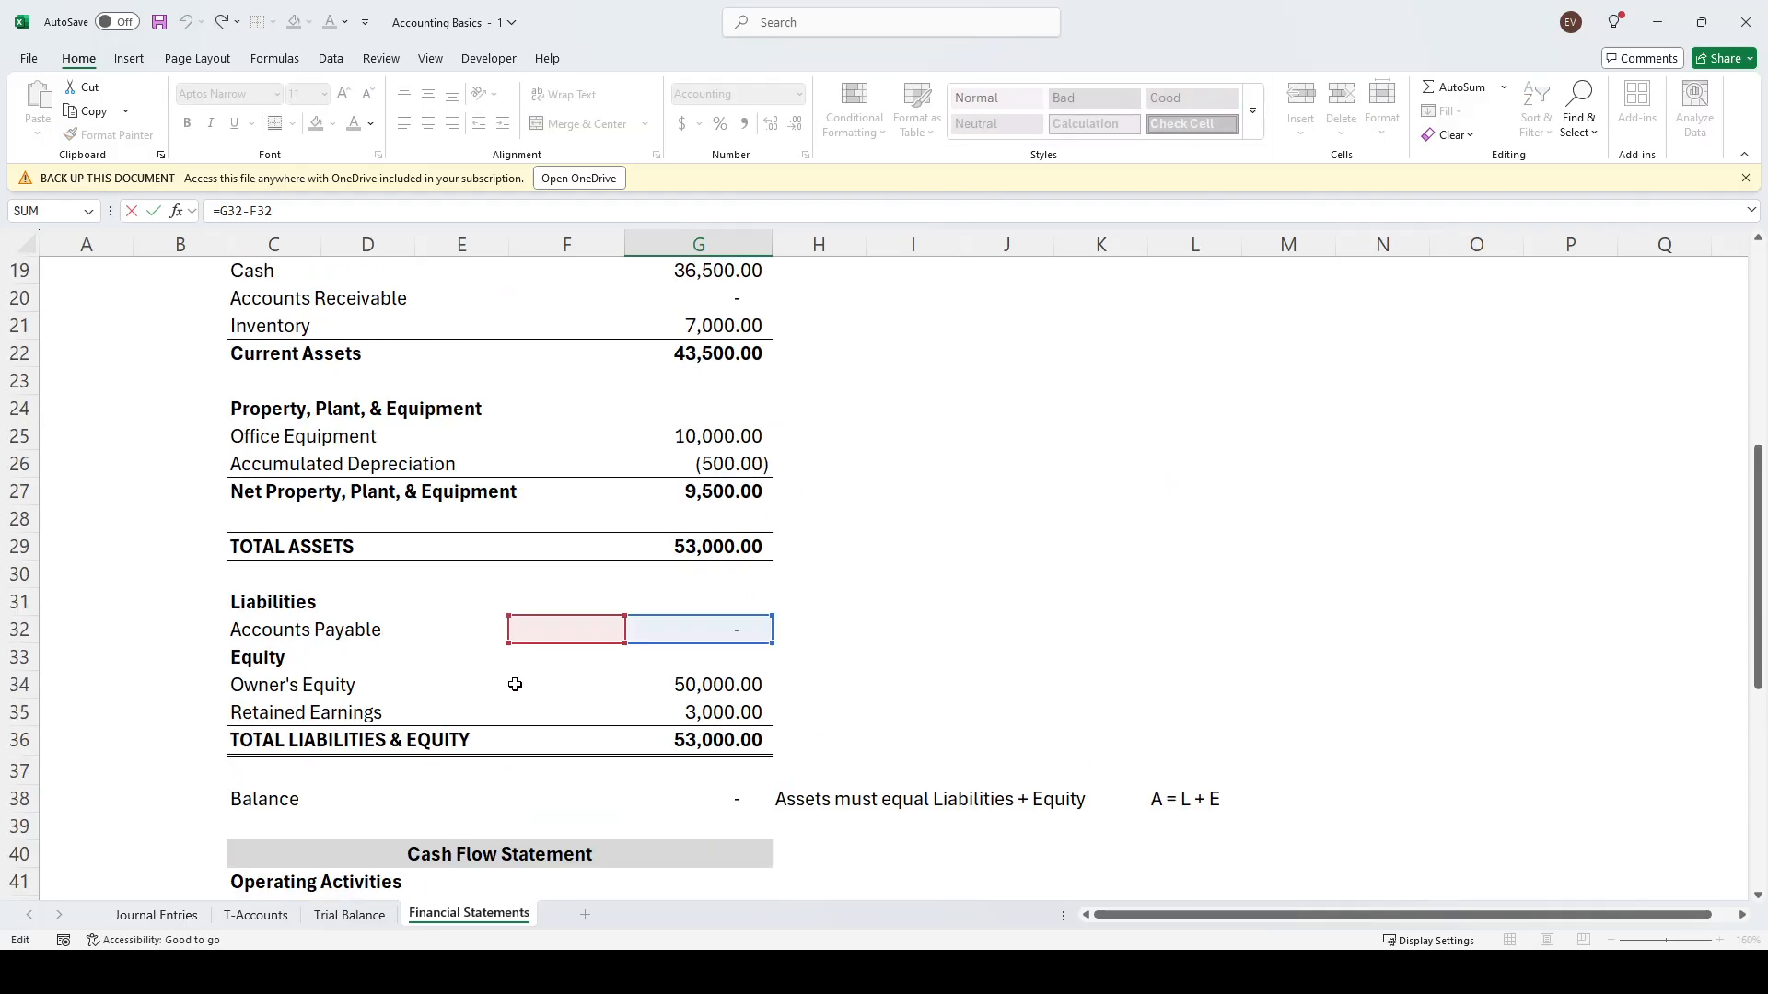
{"action": "scroll", "coordinate": [508, 629], "scroll_direction": "up", "scroll_amount": 1}
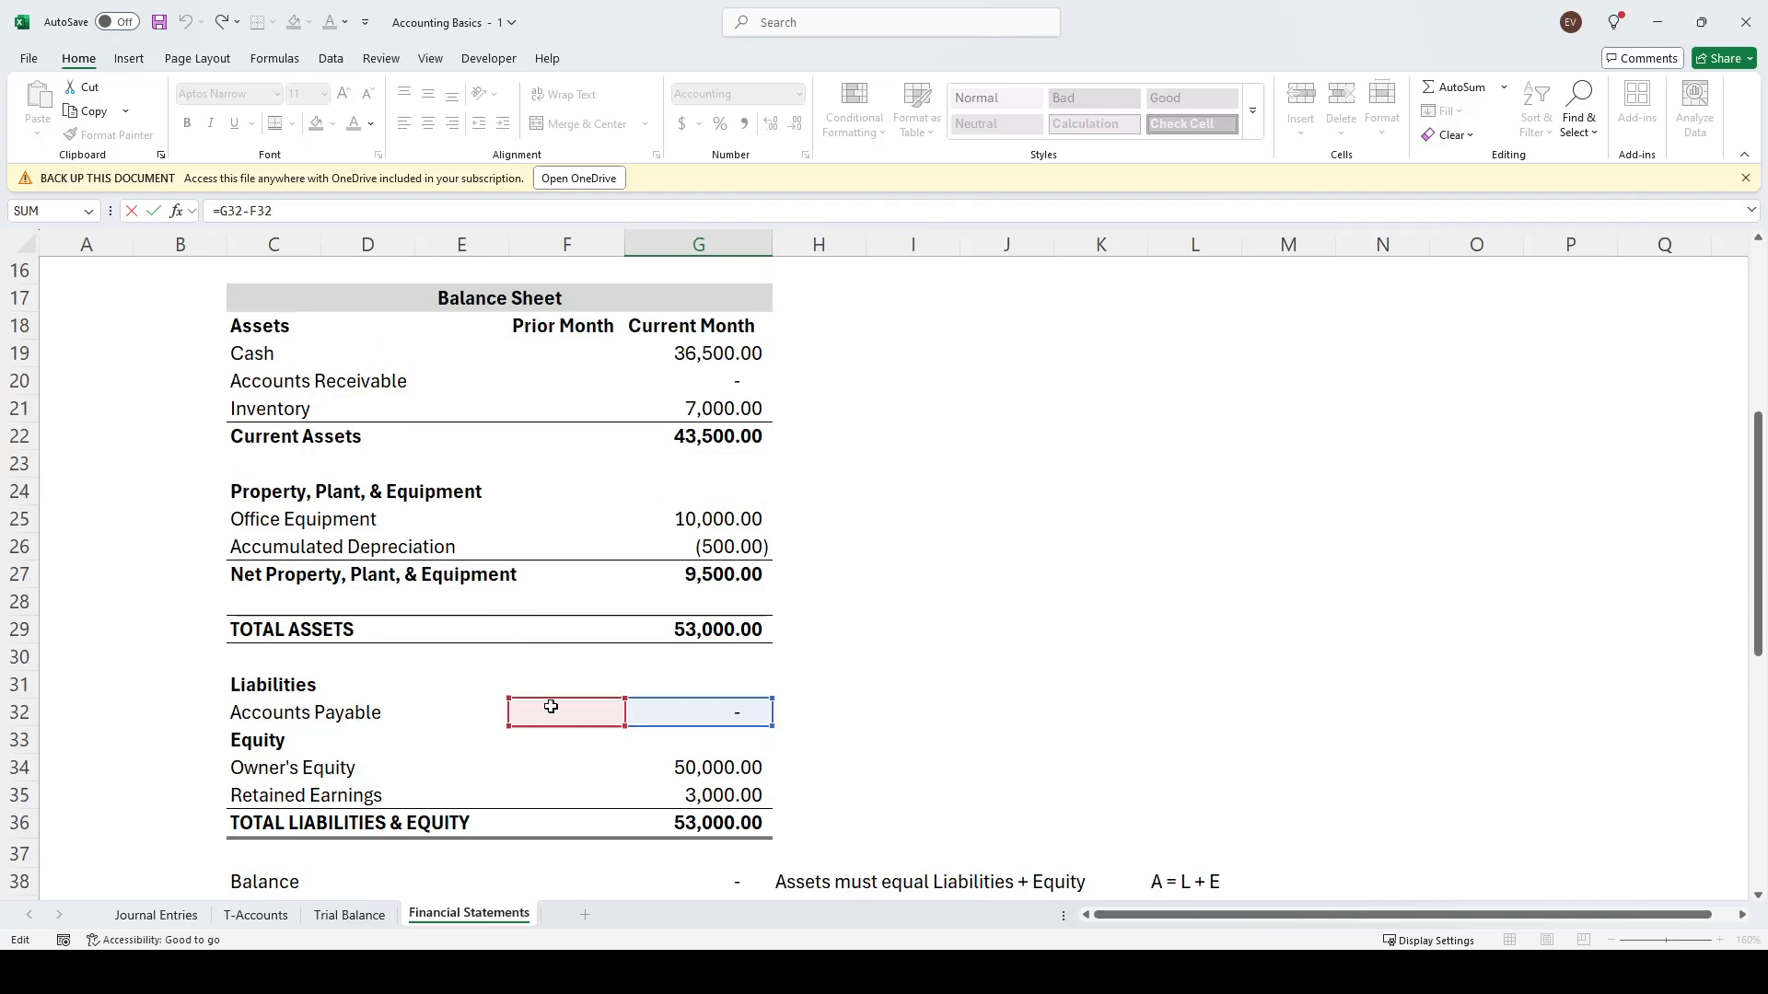
{"action": "scroll", "coordinate": [445, 614], "scroll_direction": "down", "scroll_amount": 7}
{"action": "key", "text": "Escape"}
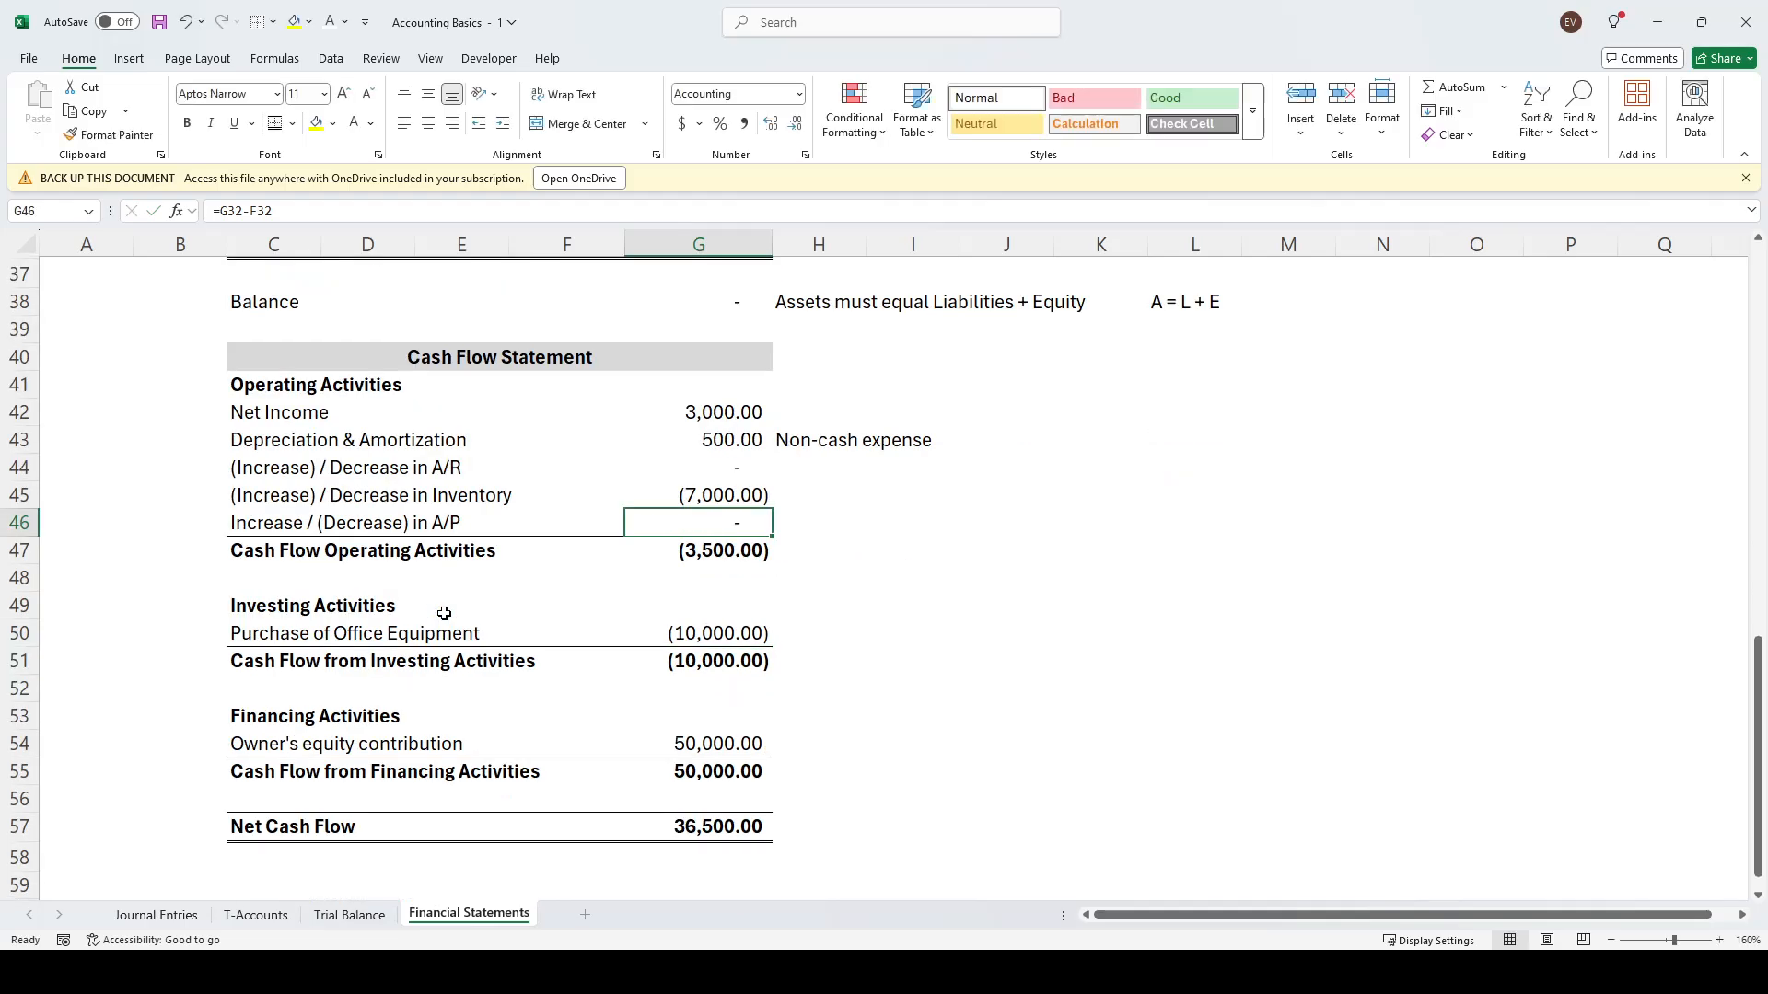
Inspect the Cash Flow Operating Activities total formula in G47 and the rows it sums
{"action": "scroll", "coordinate": [447, 614], "scroll_direction": "up", "scroll_amount": 2}
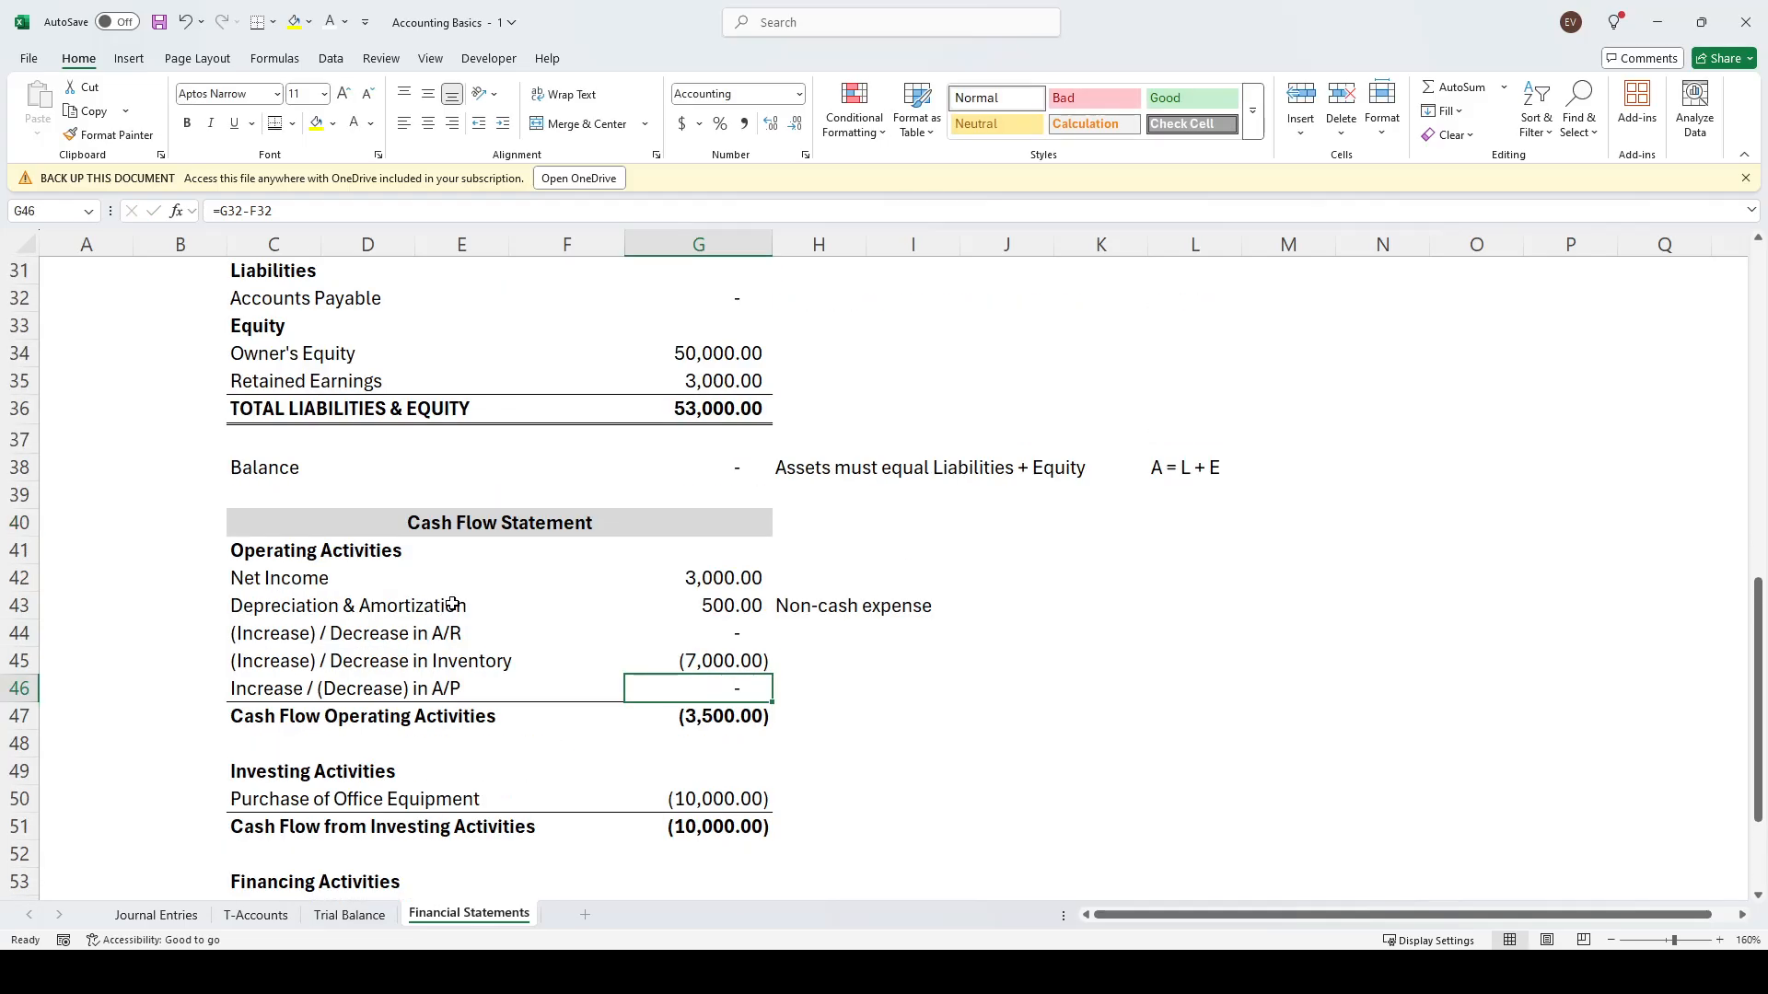
{"action": "left_click", "coordinate": [898, 717]}
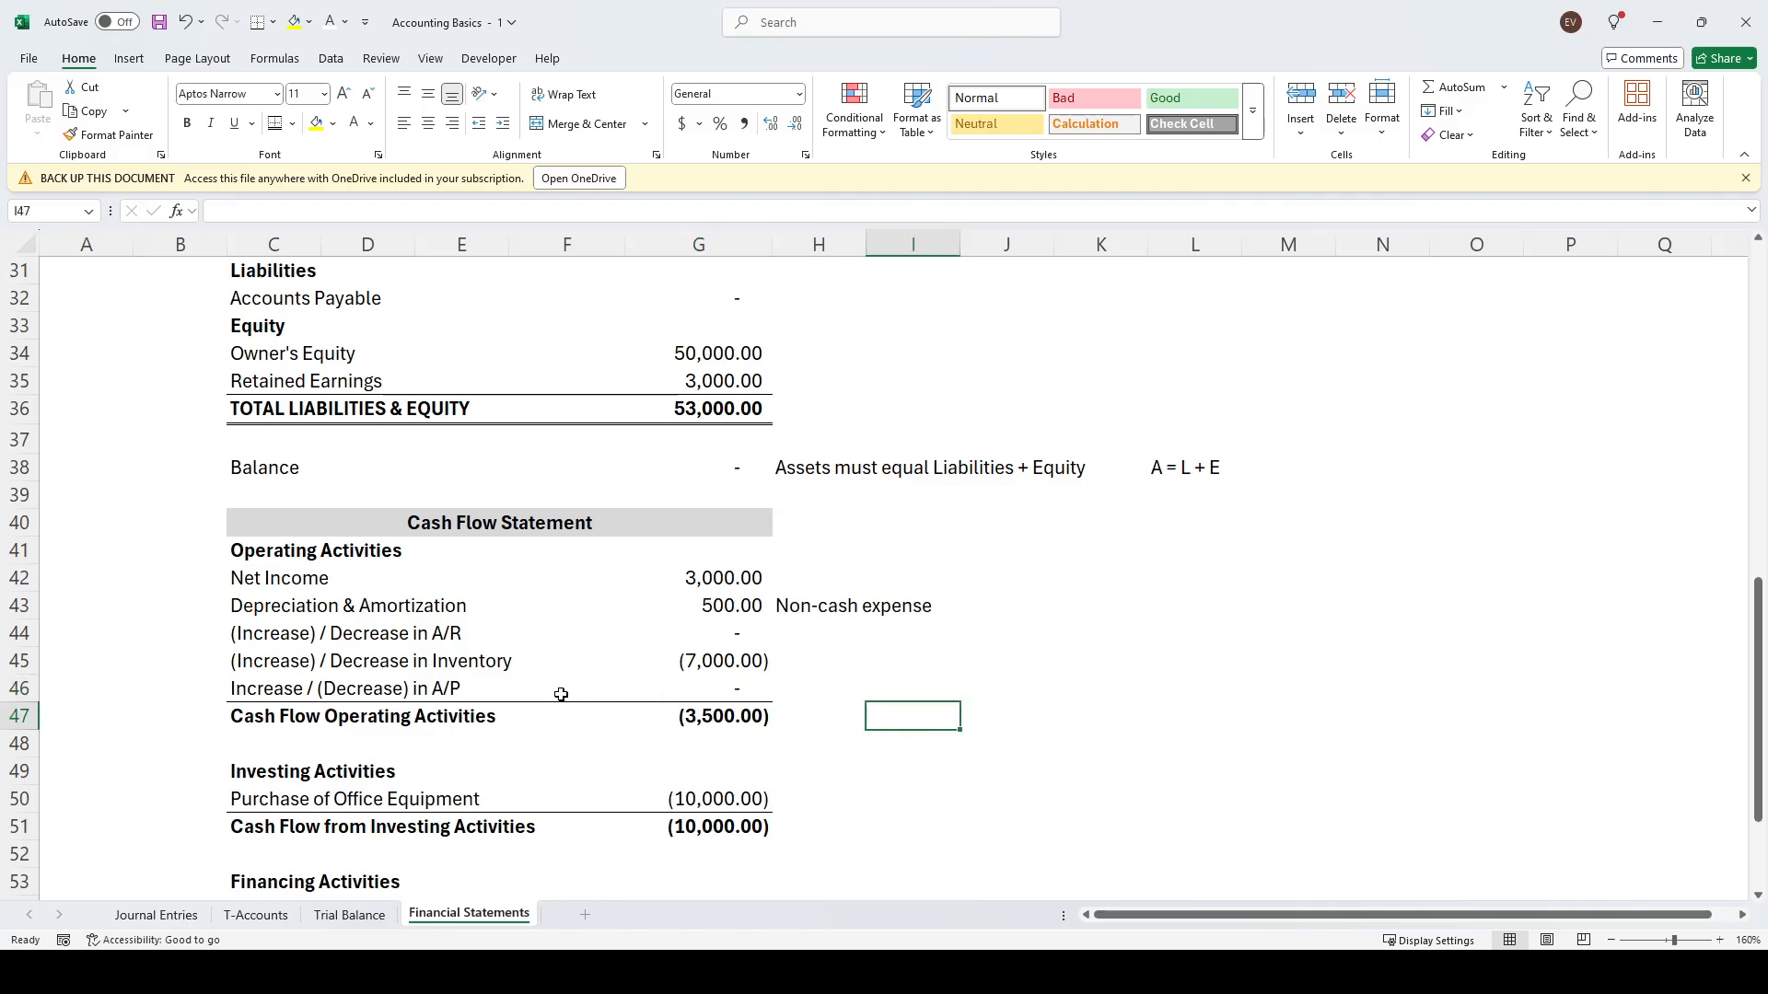
{"action": "left_click", "coordinate": [742, 715]}
{"action": "key", "text": "F2"}
{"action": "key", "text": "Escape"}
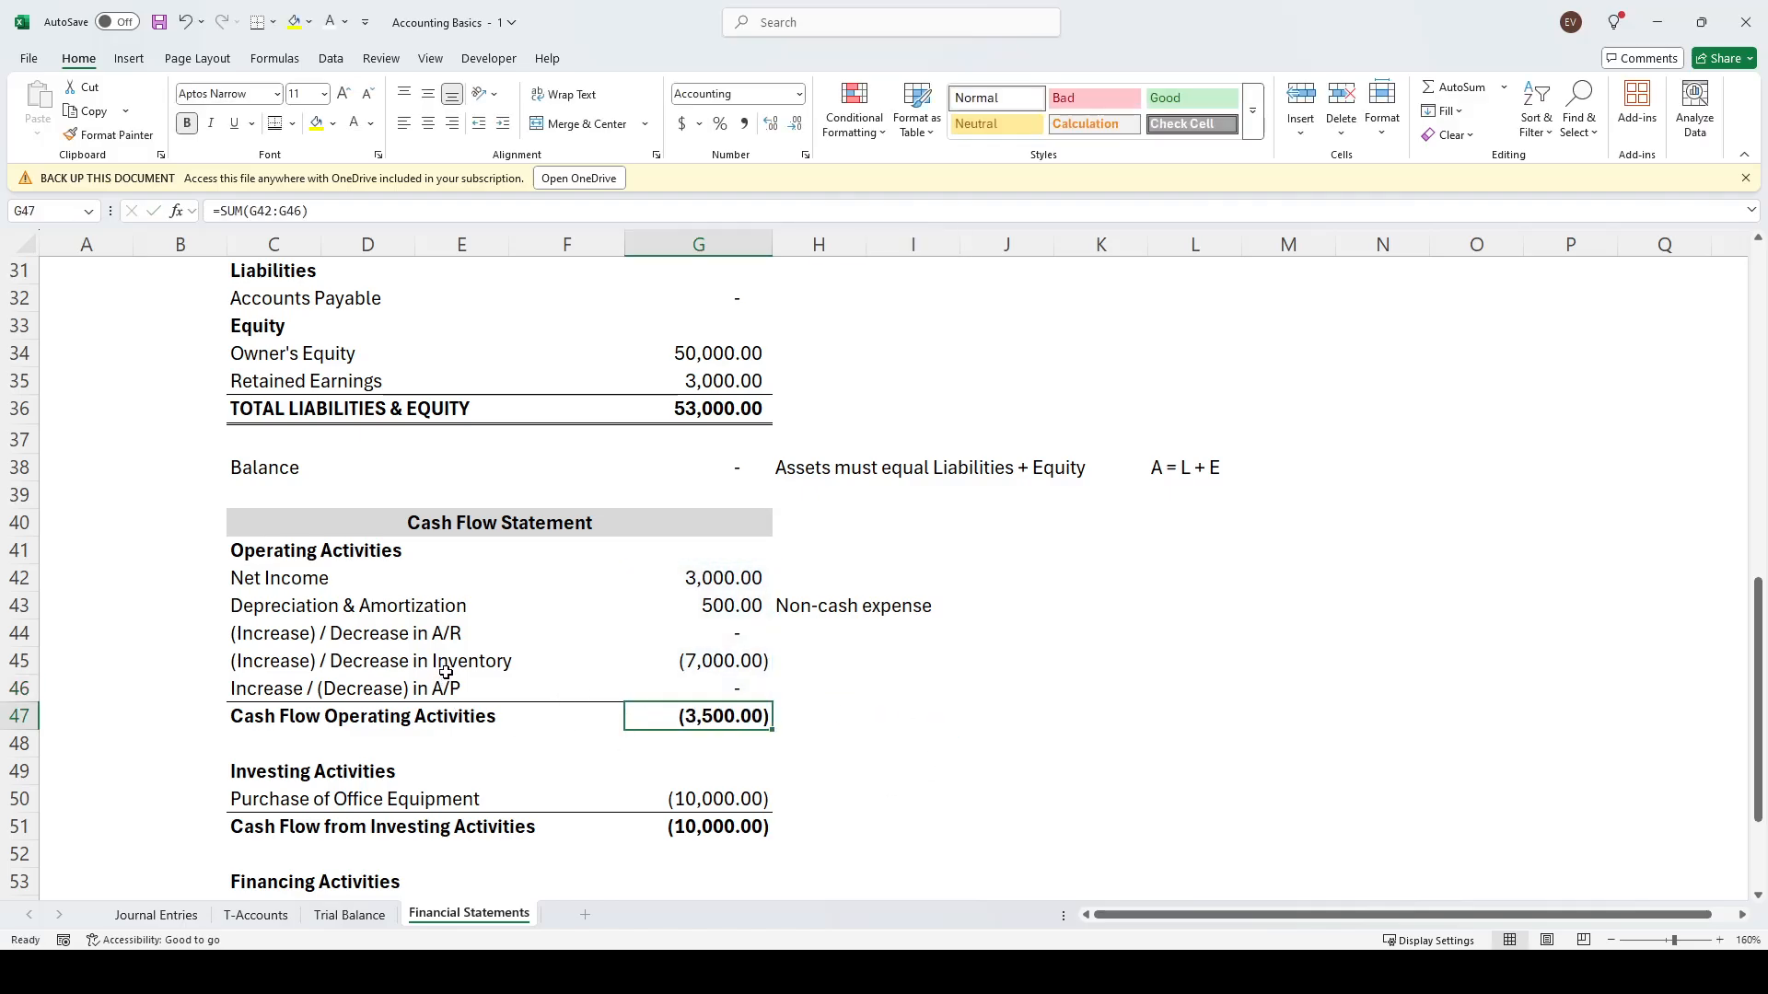
Enter the note "Cash Outflow" in H50 beside the Purchase of Office Equipment amount
{"action": "scroll", "coordinate": [476, 635], "scroll_direction": "down", "scroll_amount": 3}
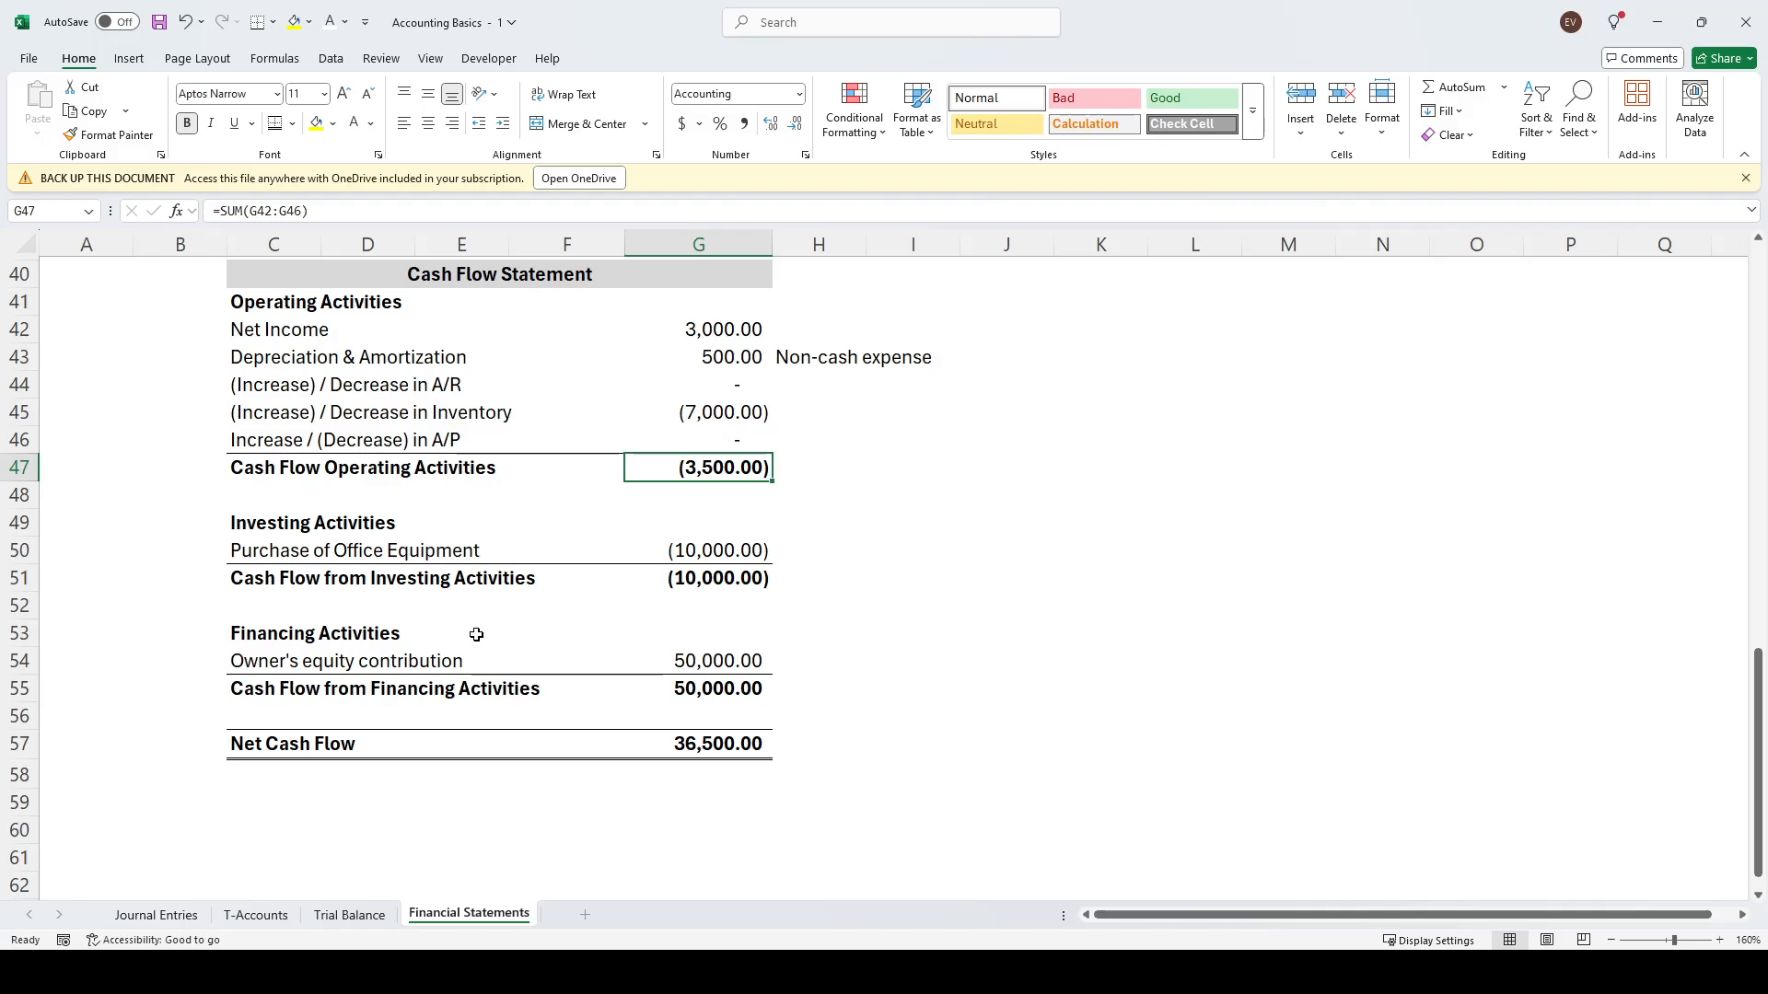
{"action": "left_click", "coordinate": [296, 552]}
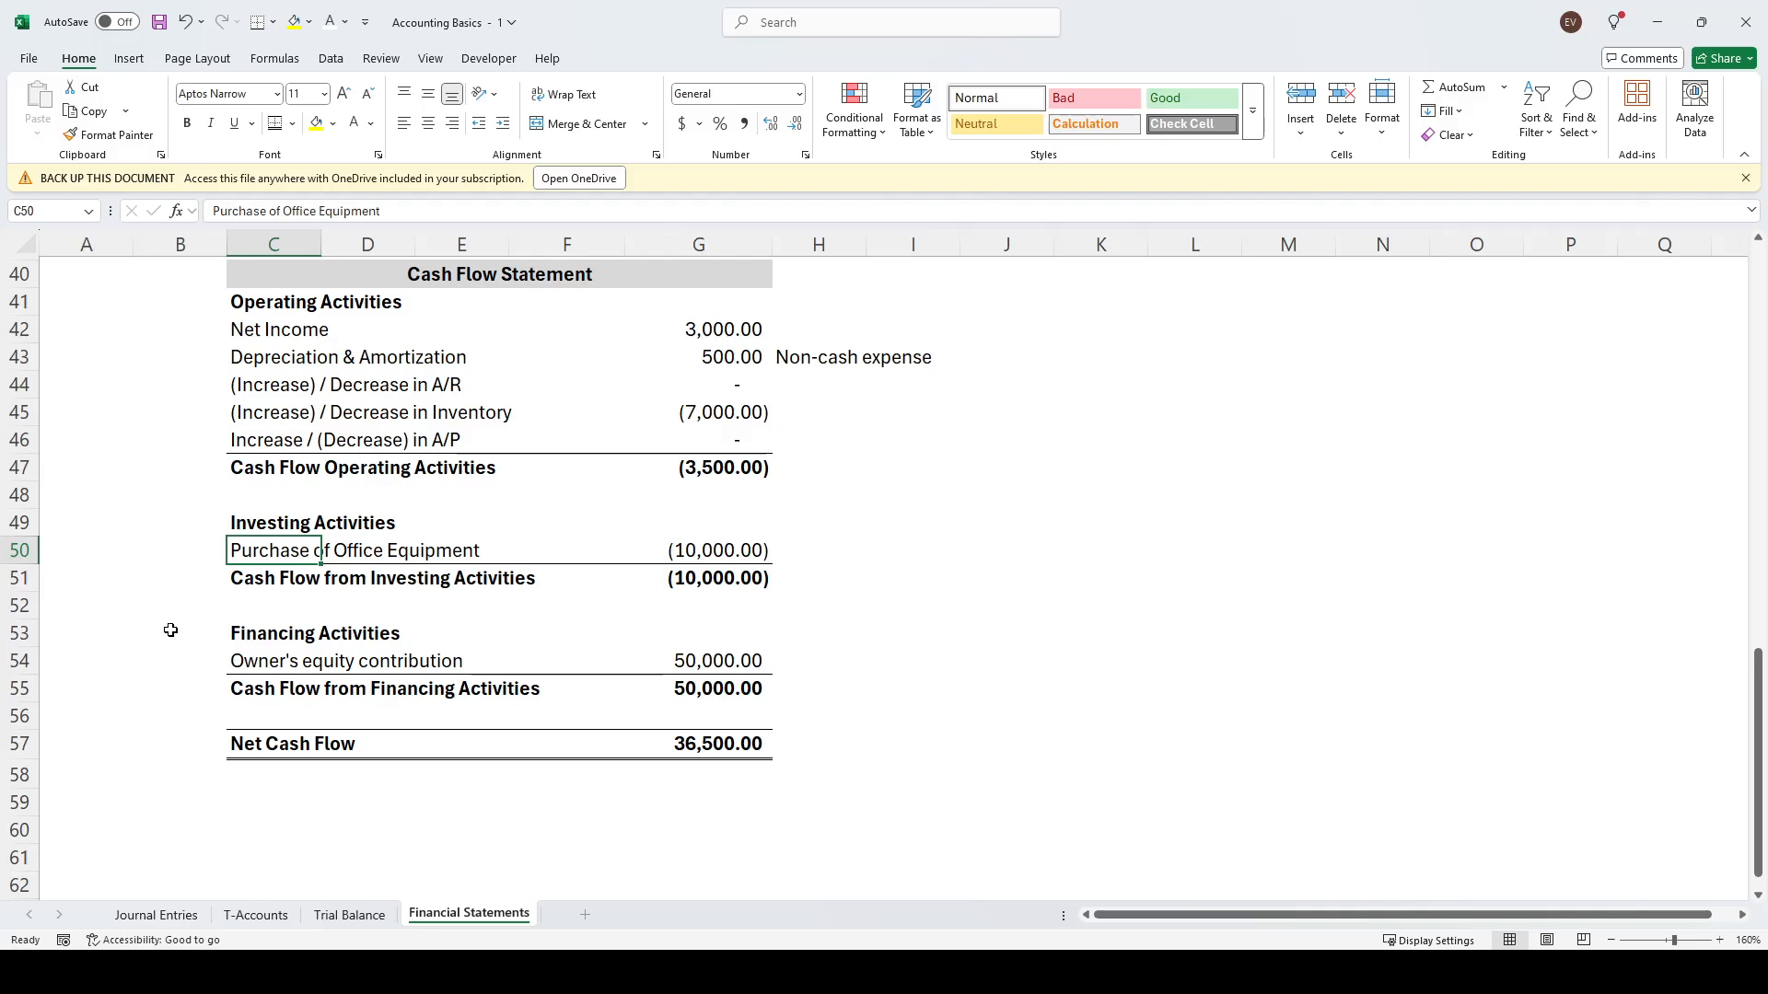
{"action": "left_click", "coordinate": [678, 549]}
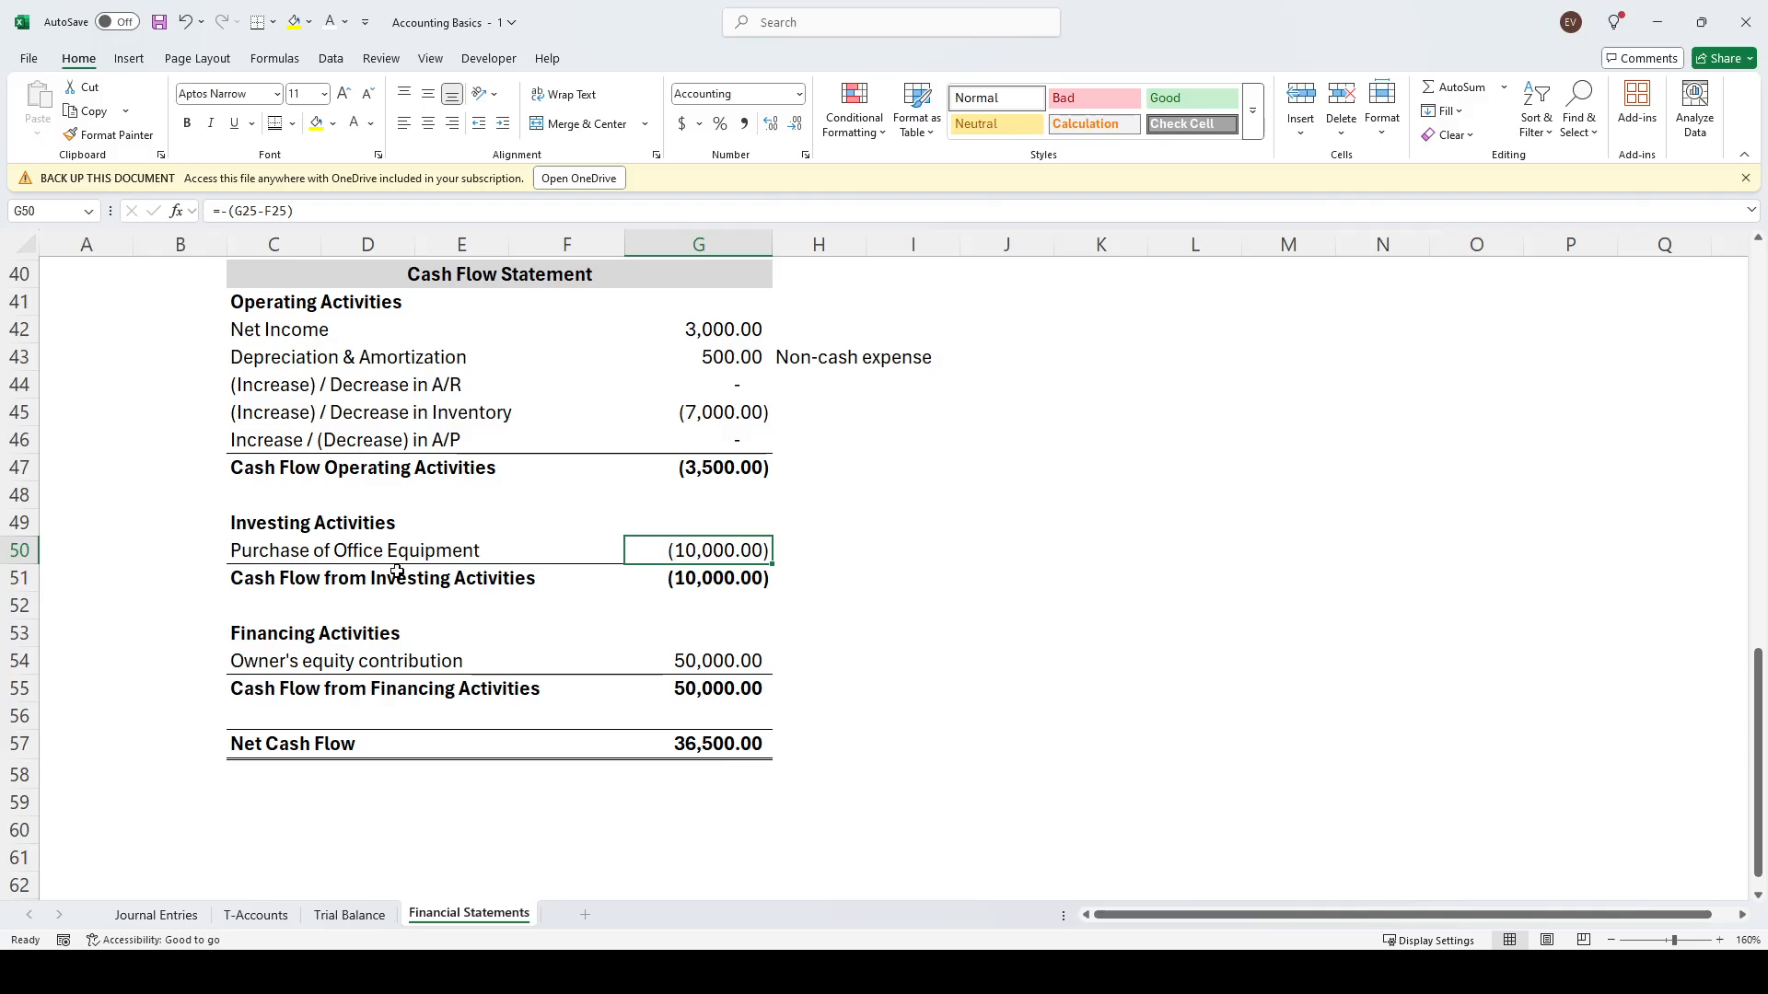
{"action": "left_click", "coordinate": [795, 548]}
{"action": "type", "text": "Cash"}
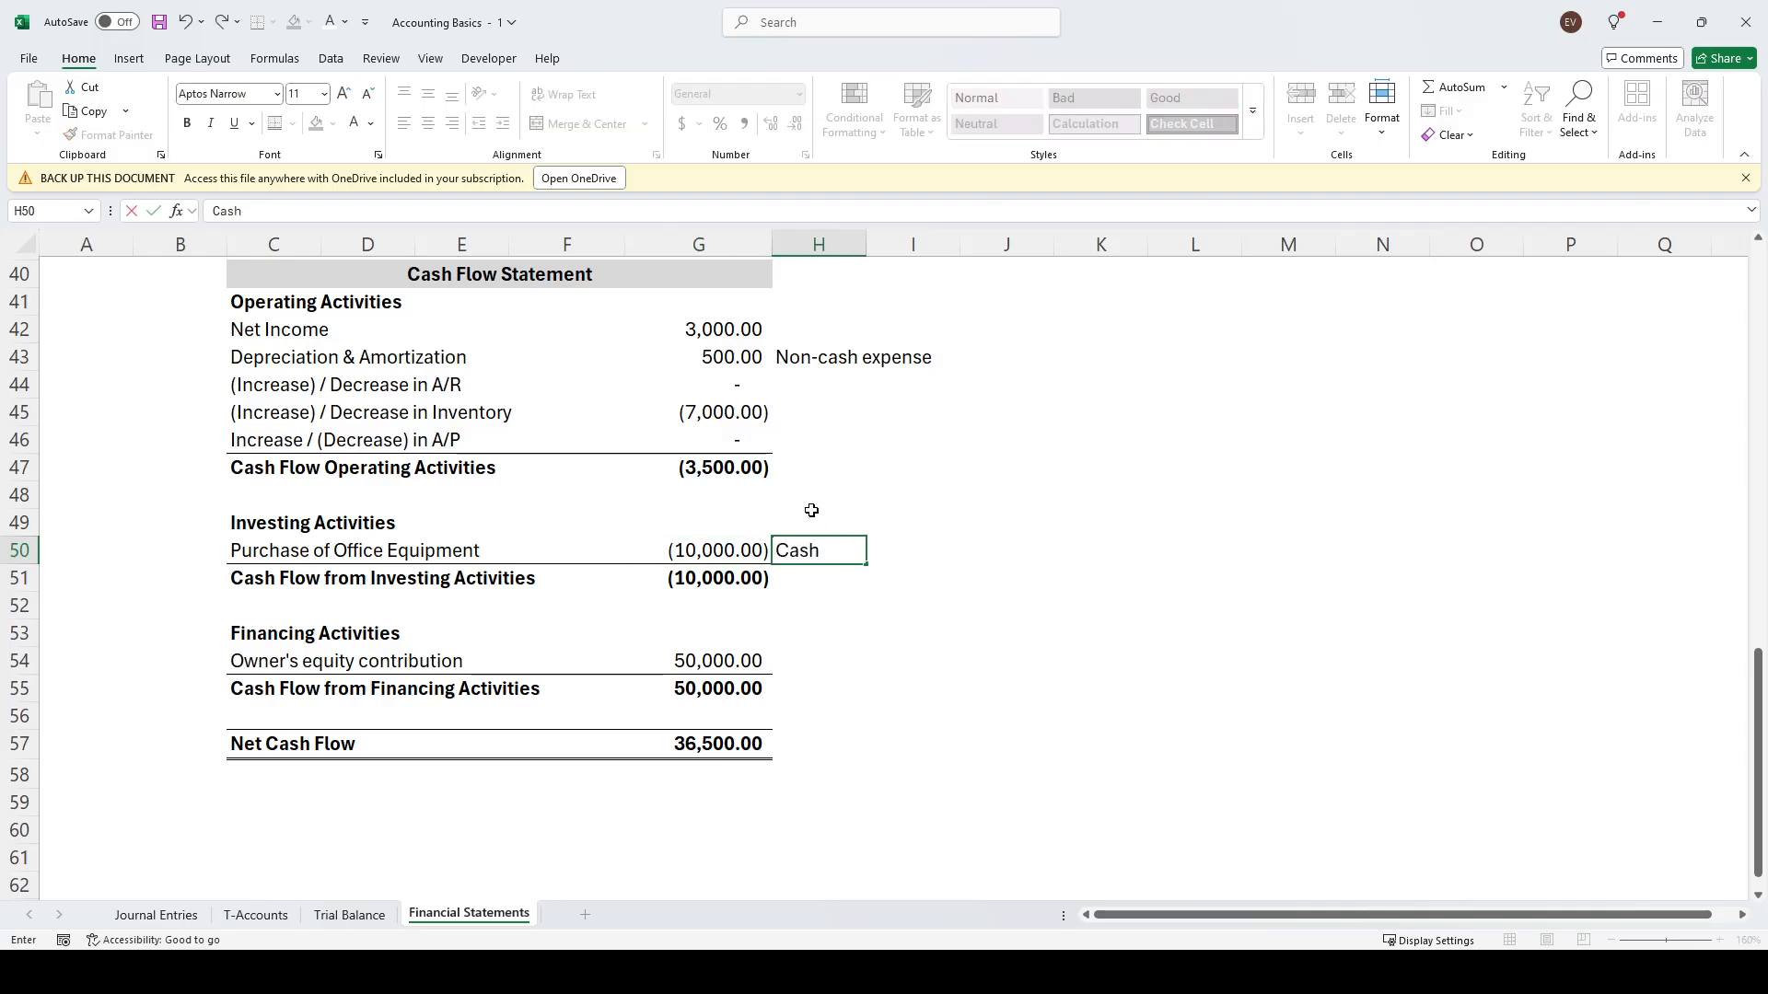
{"action": "type", "text": " OutFlo"}
{"action": "type", "text": "low"}
{"action": "key", "text": "Return"}
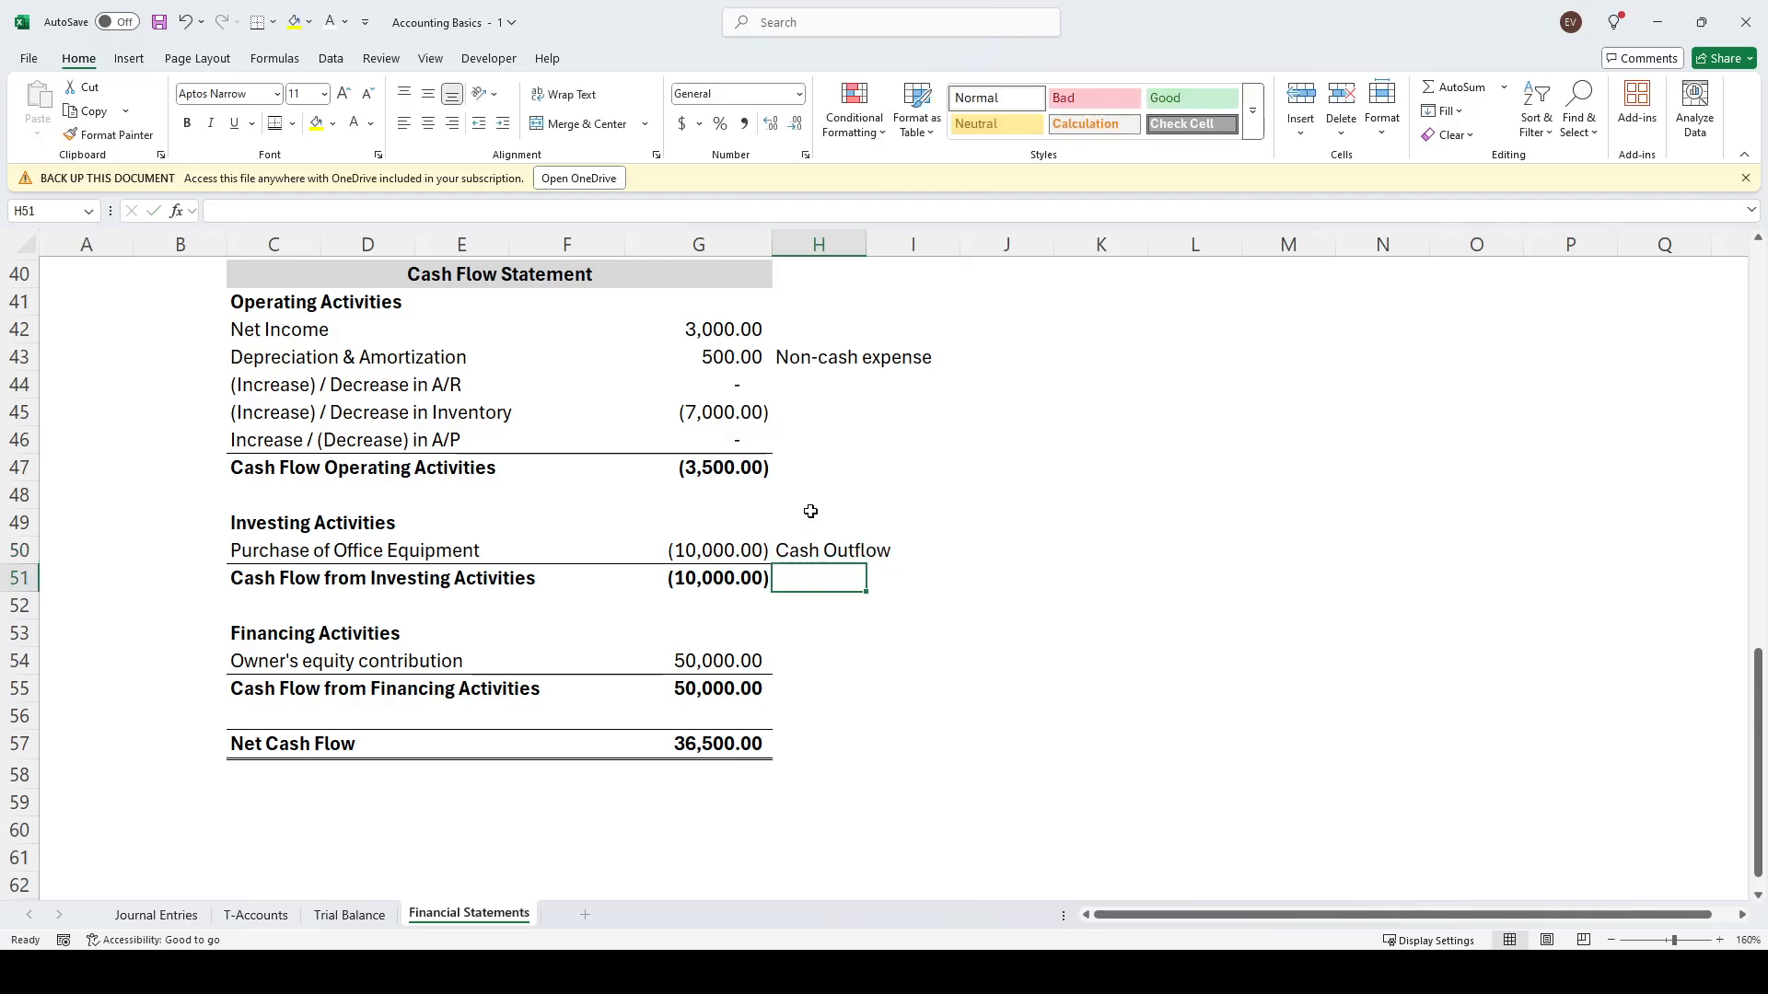
Copy the "Cash Outflow" note from H50 to H45 beside the Inventory change amount
{"action": "key", "text": "Up"}
{"action": "key", "text": "ctrl+c"}
{"action": "key", "text": "Up"}
{"action": "key", "text": "Up"}
{"action": "key", "text": "Up"}
{"action": "key", "text": "Up"}
{"action": "key", "text": "Up"}
{"action": "key", "text": "ctrl+v"}
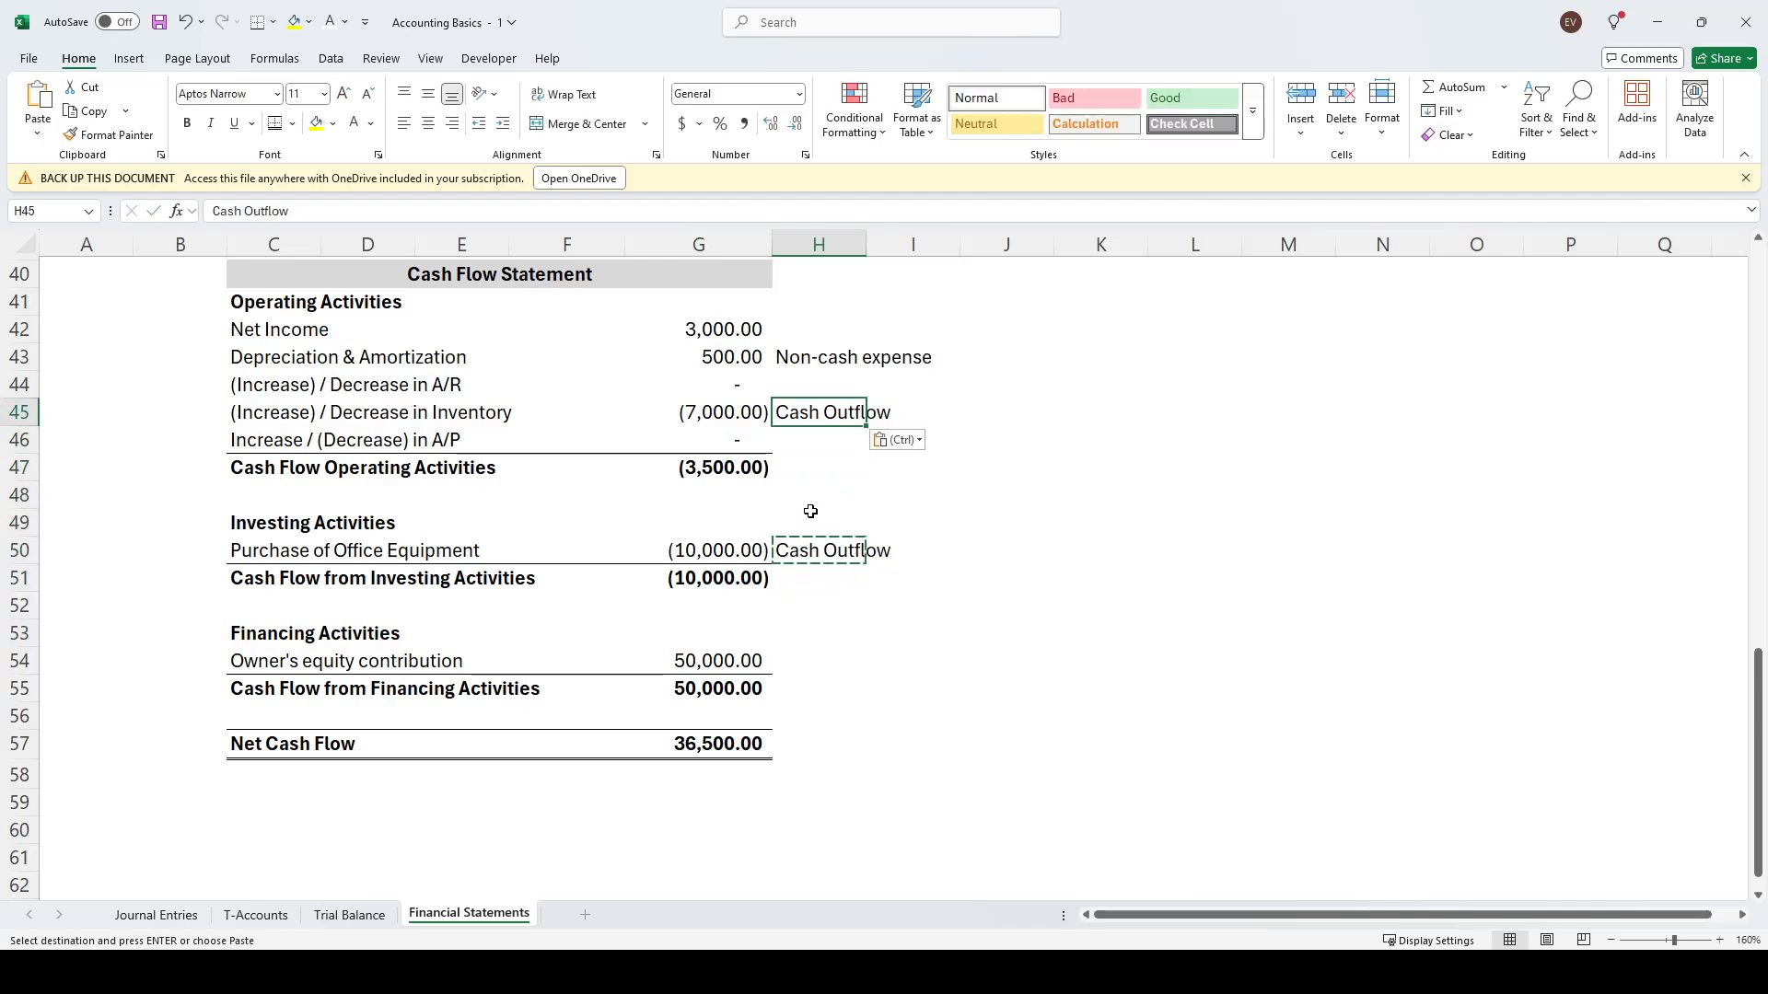
{"action": "left_click", "coordinate": [1235, 438]}
{"action": "left_click", "coordinate": [1164, 450]}
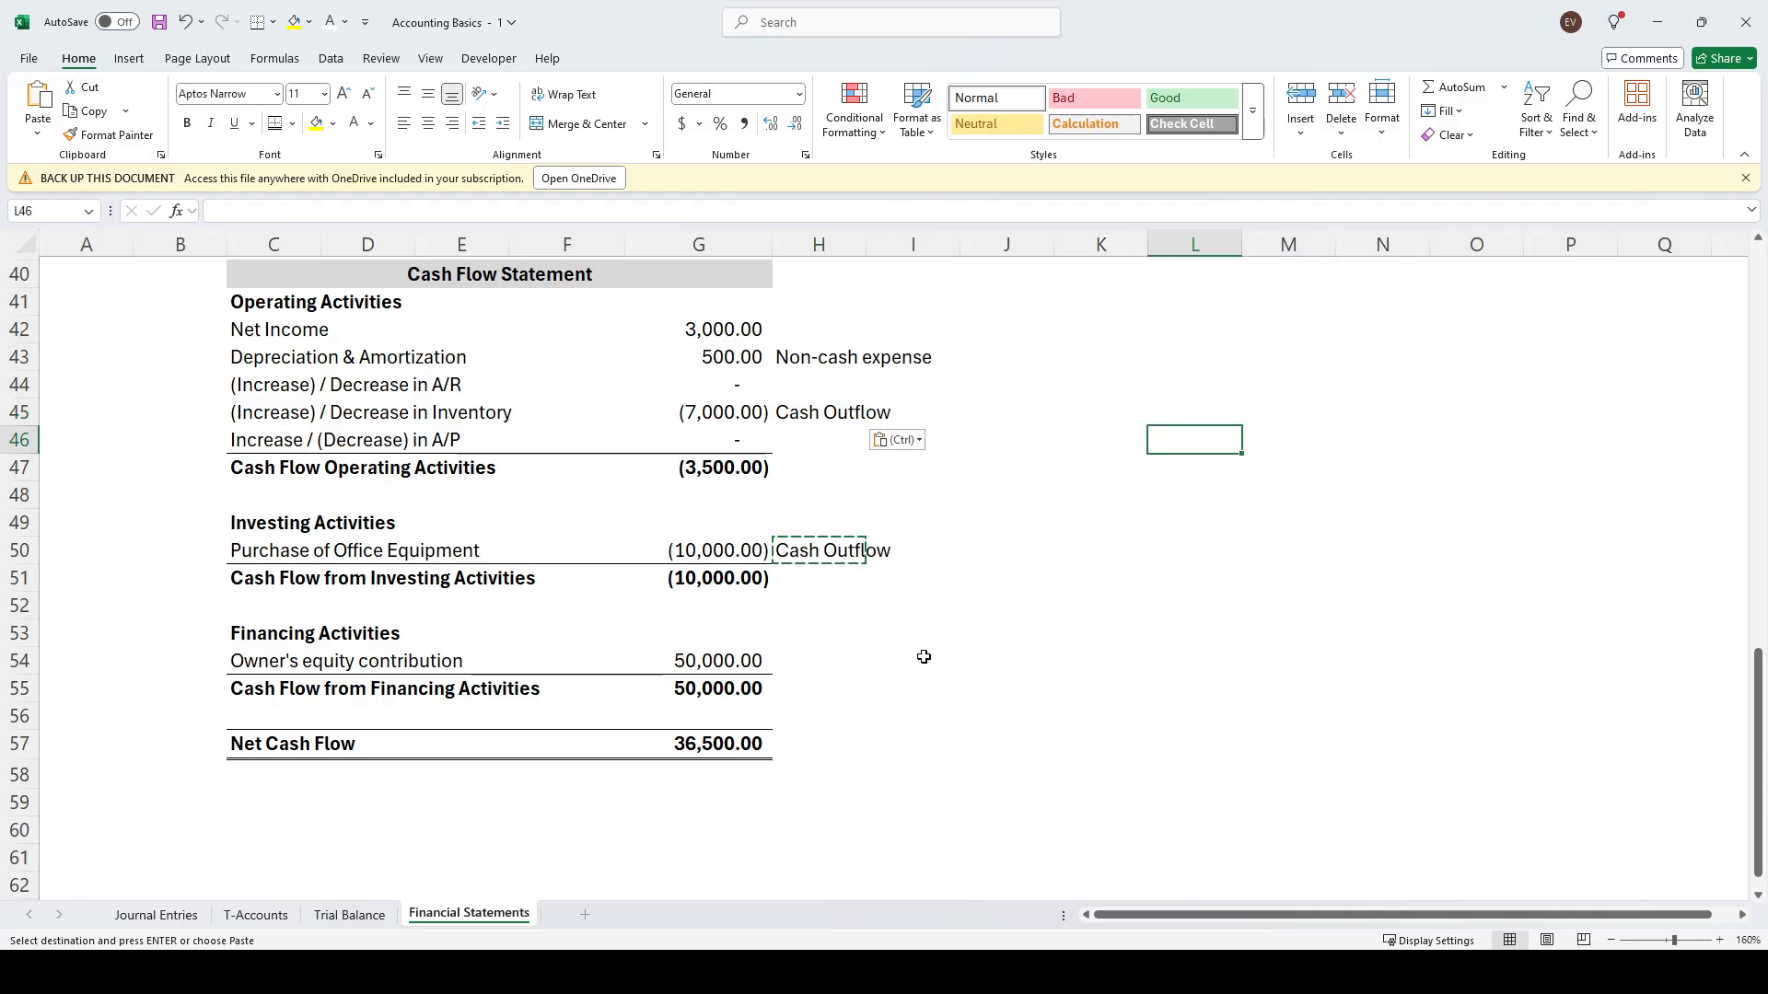
{"action": "key", "text": "Escape"}
{"action": "left_click", "coordinate": [1140, 580]}
{"action": "left_click", "coordinate": [991, 495]}
Enter the note "Cash Inflow" in H54 beside the Owner's equity contribution amount under Financing Activities
{"action": "scroll", "coordinate": [1010, 534], "scroll_direction": "down", "scroll_amount": 2}
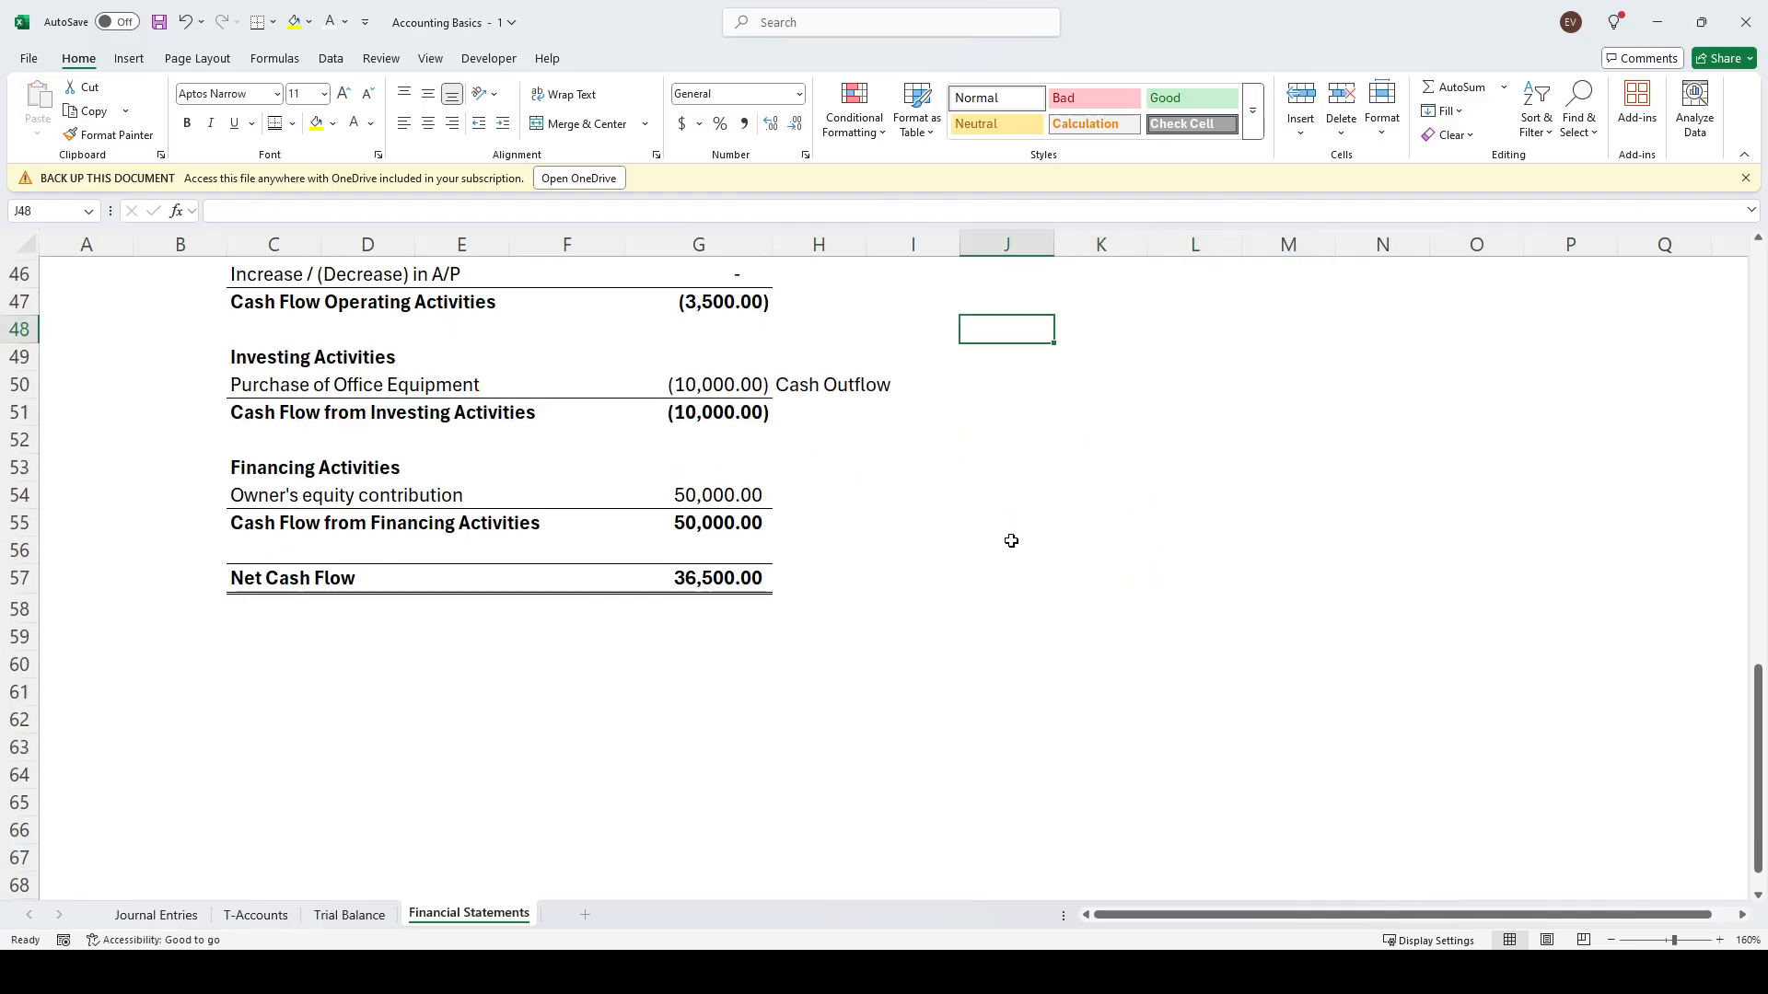
{"action": "left_click", "coordinate": [1043, 499]}
{"action": "left_click", "coordinate": [256, 464]}
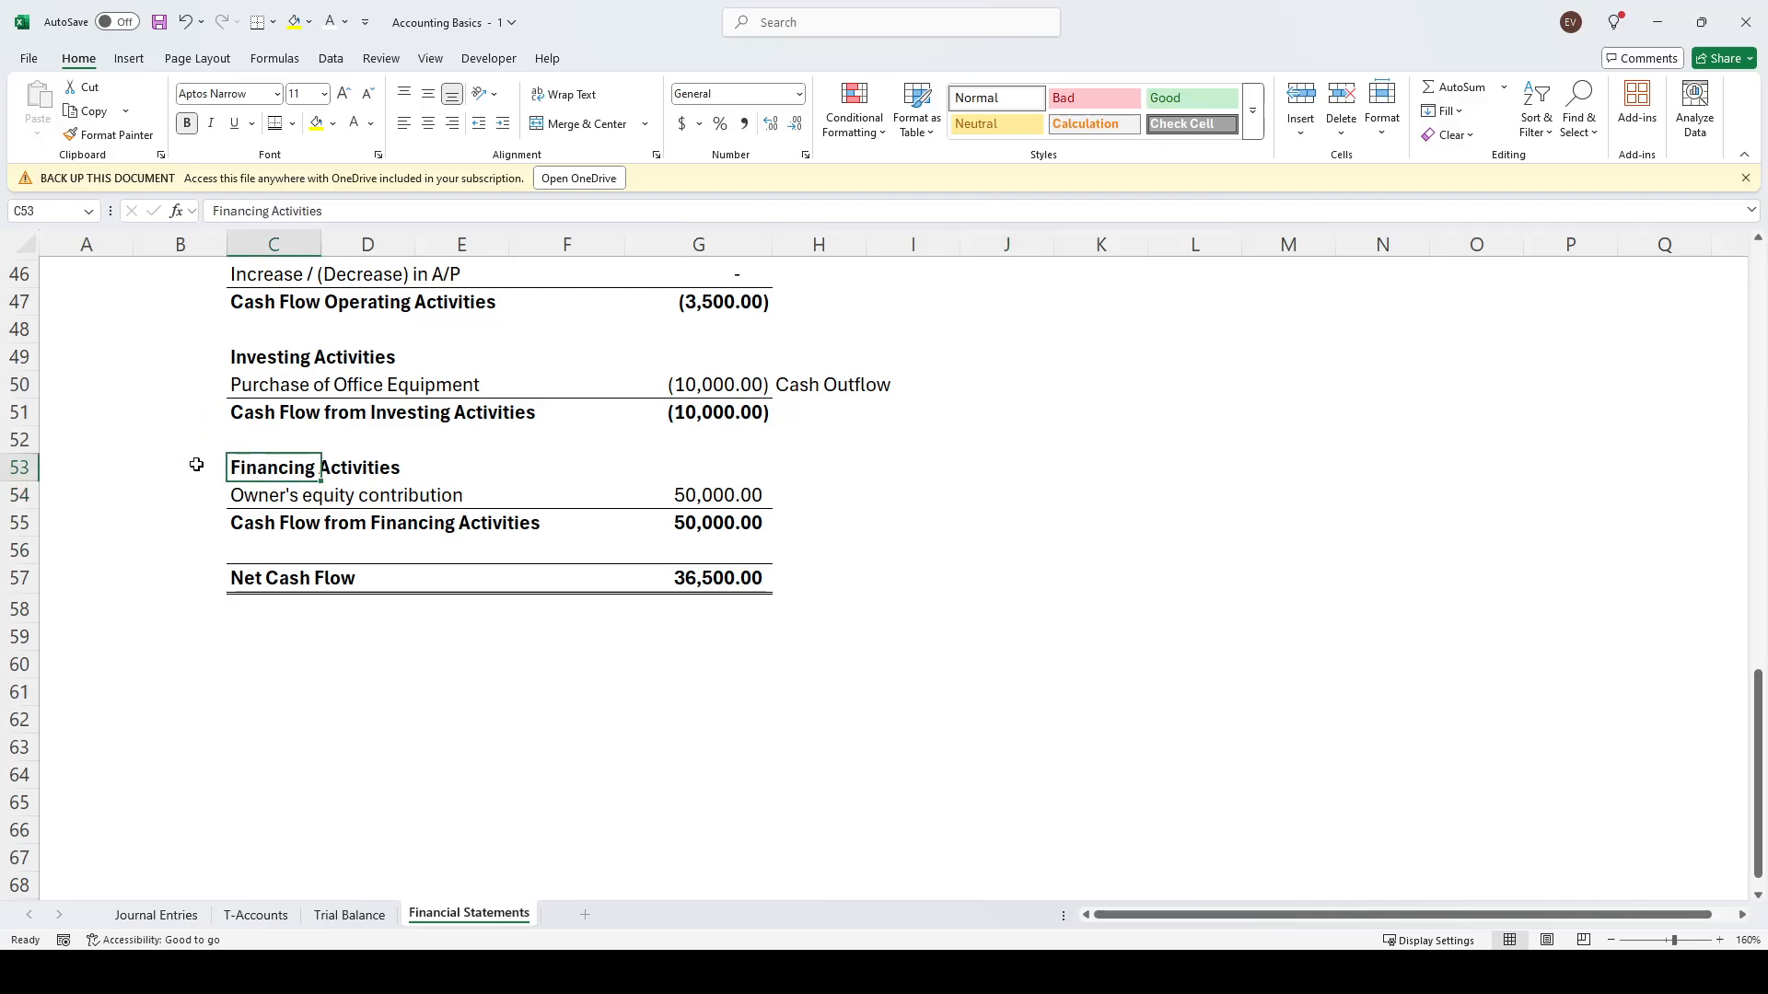
{"action": "left_click", "coordinate": [722, 503]}
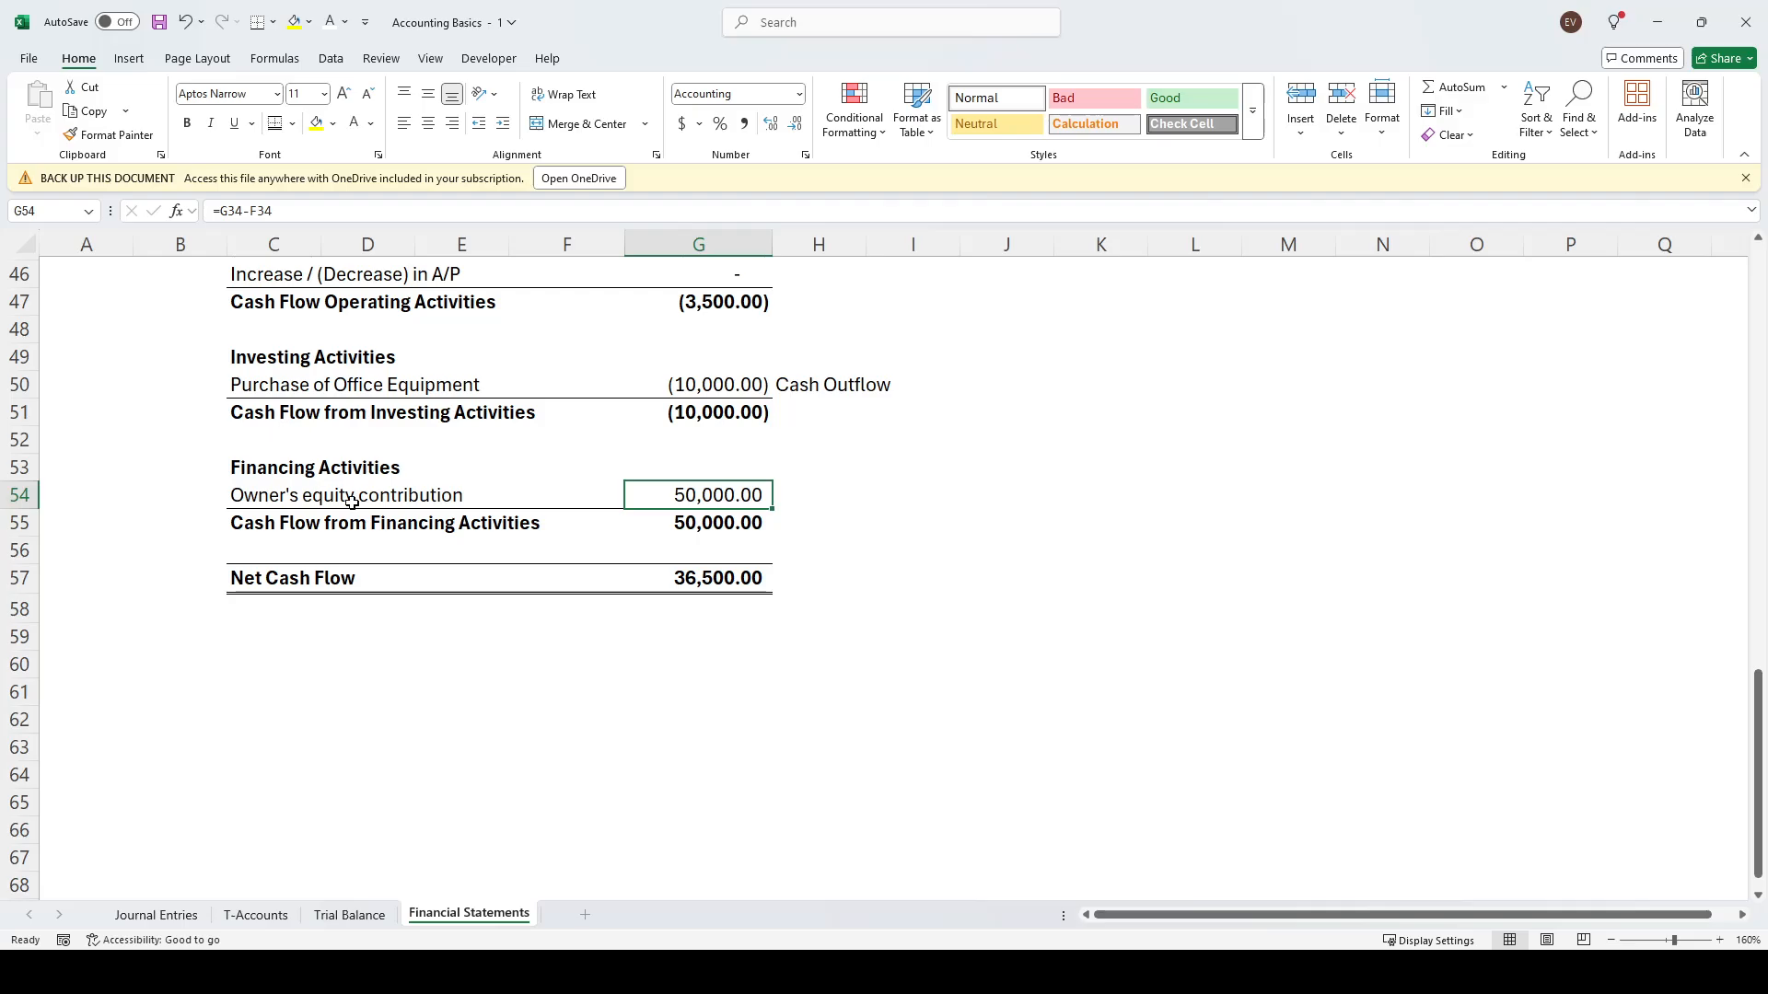
{"action": "left_click", "coordinate": [1157, 549]}
{"action": "left_click", "coordinate": [730, 495]}
{"action": "left_click", "coordinate": [810, 493]}
{"action": "type", "text": "Cash"}
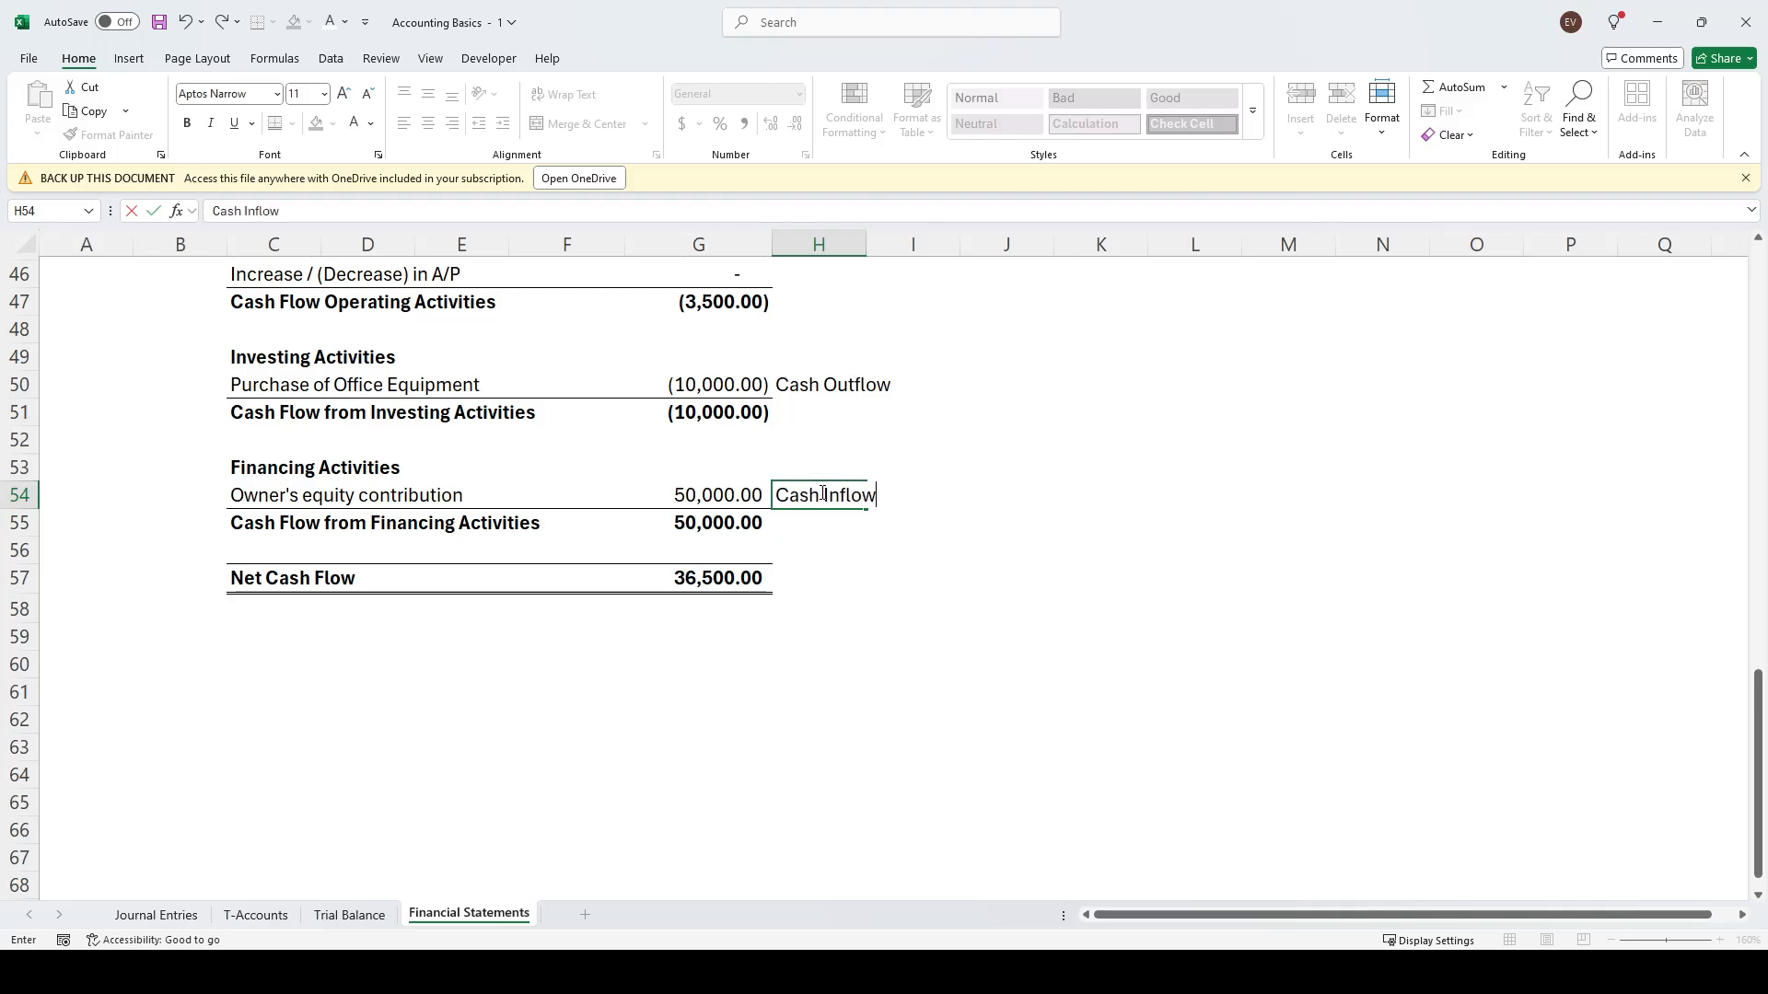
{"action": "type", "text": " Inflow"}
{"action": "key", "text": "Return"}
Trace the Net Cash Flow formula in G57 to the operating, investing and financing cash flow totals
{"action": "key", "text": "Up"}
{"action": "key", "text": "Left"}
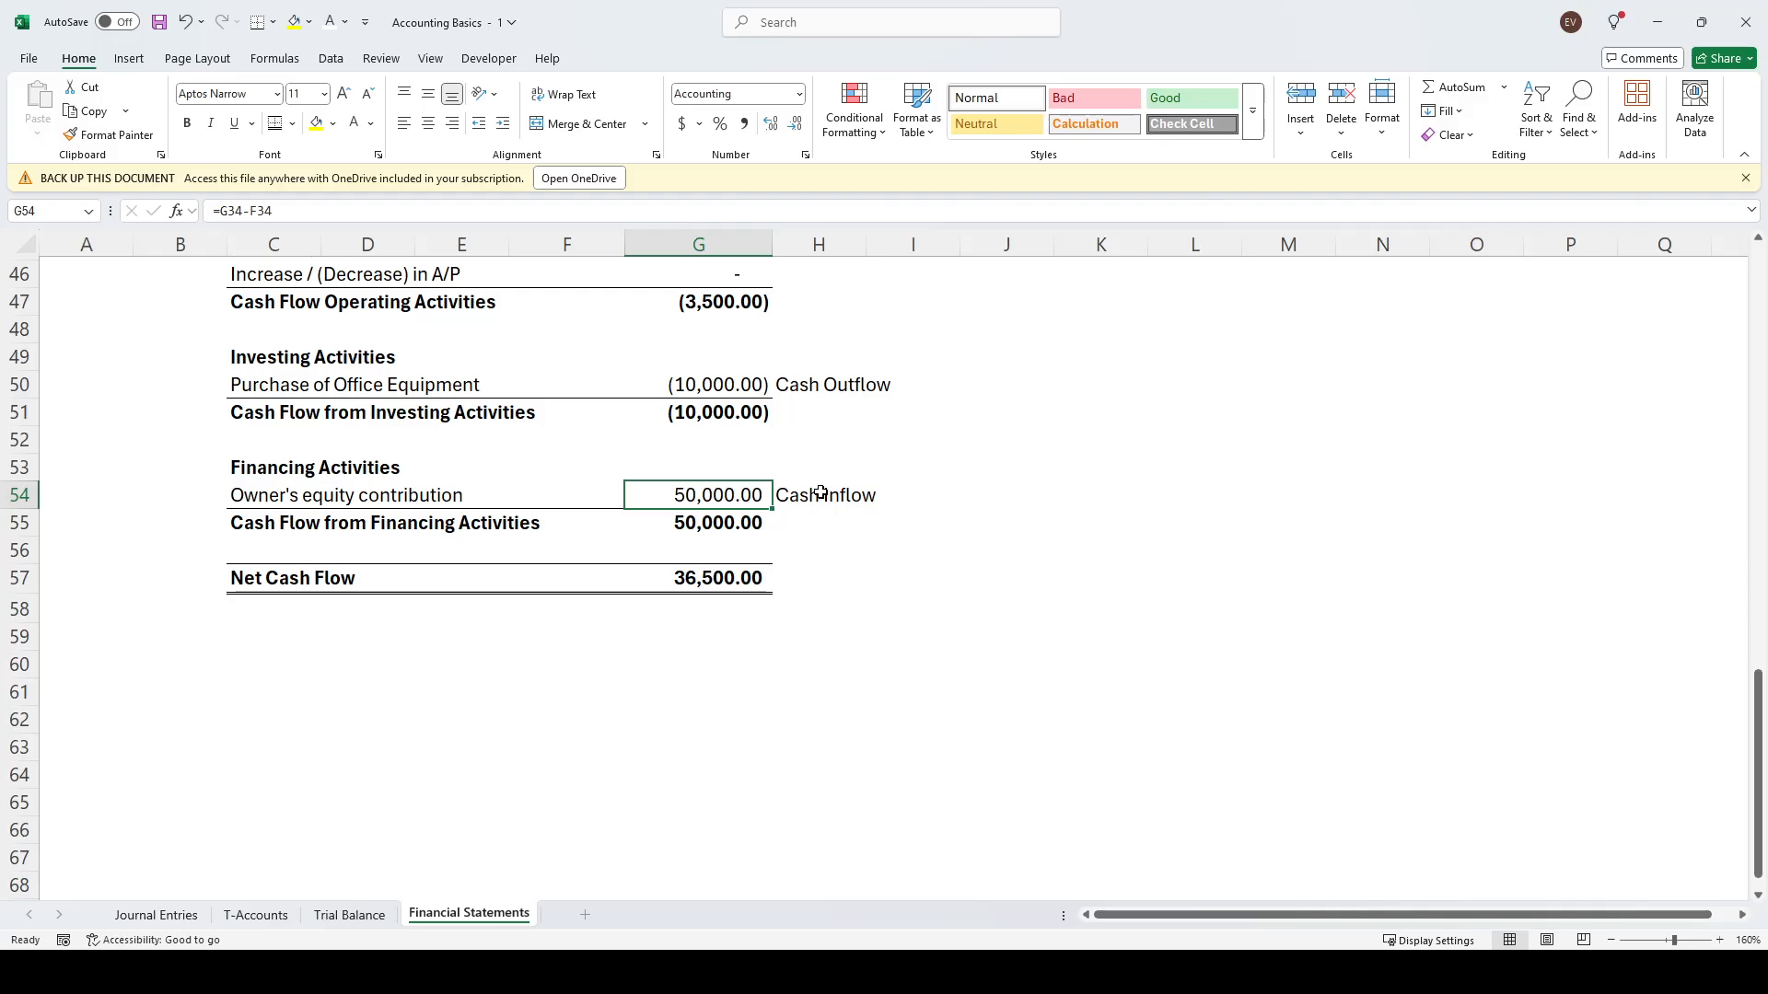
{"action": "key", "text": "Down"}
{"action": "key", "text": "Down"}
{"action": "key", "text": "Down"}
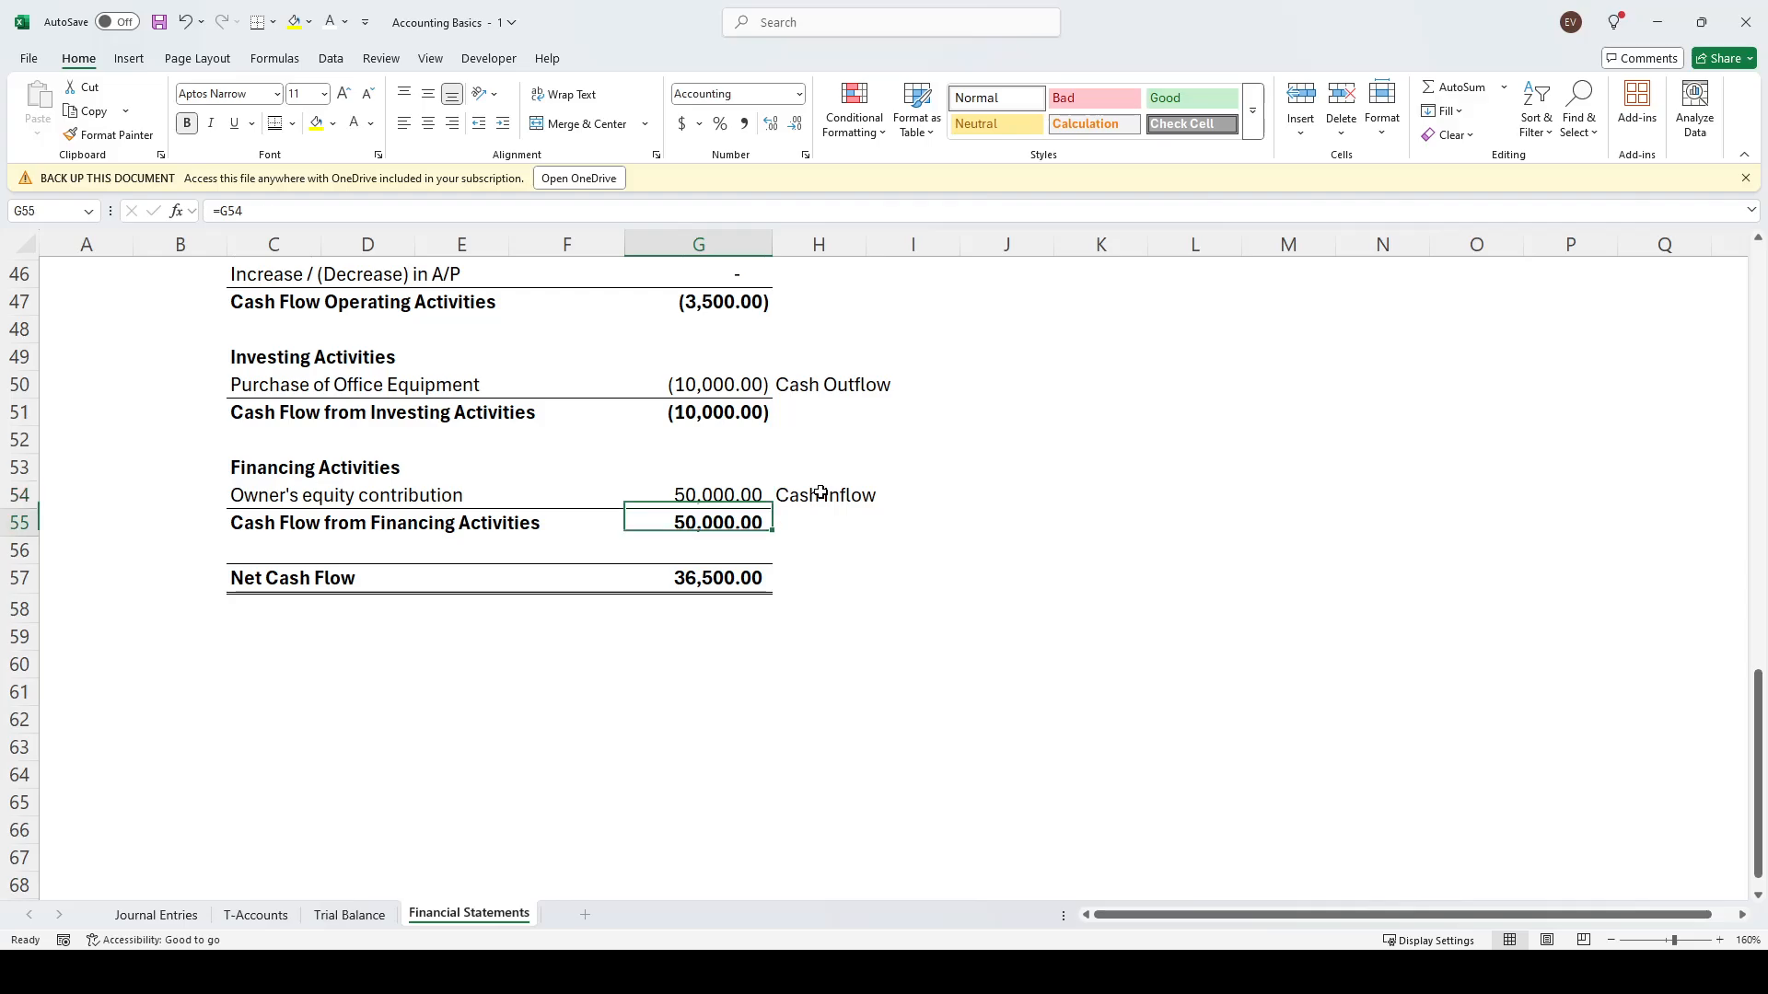
{"action": "key", "text": "F2"}
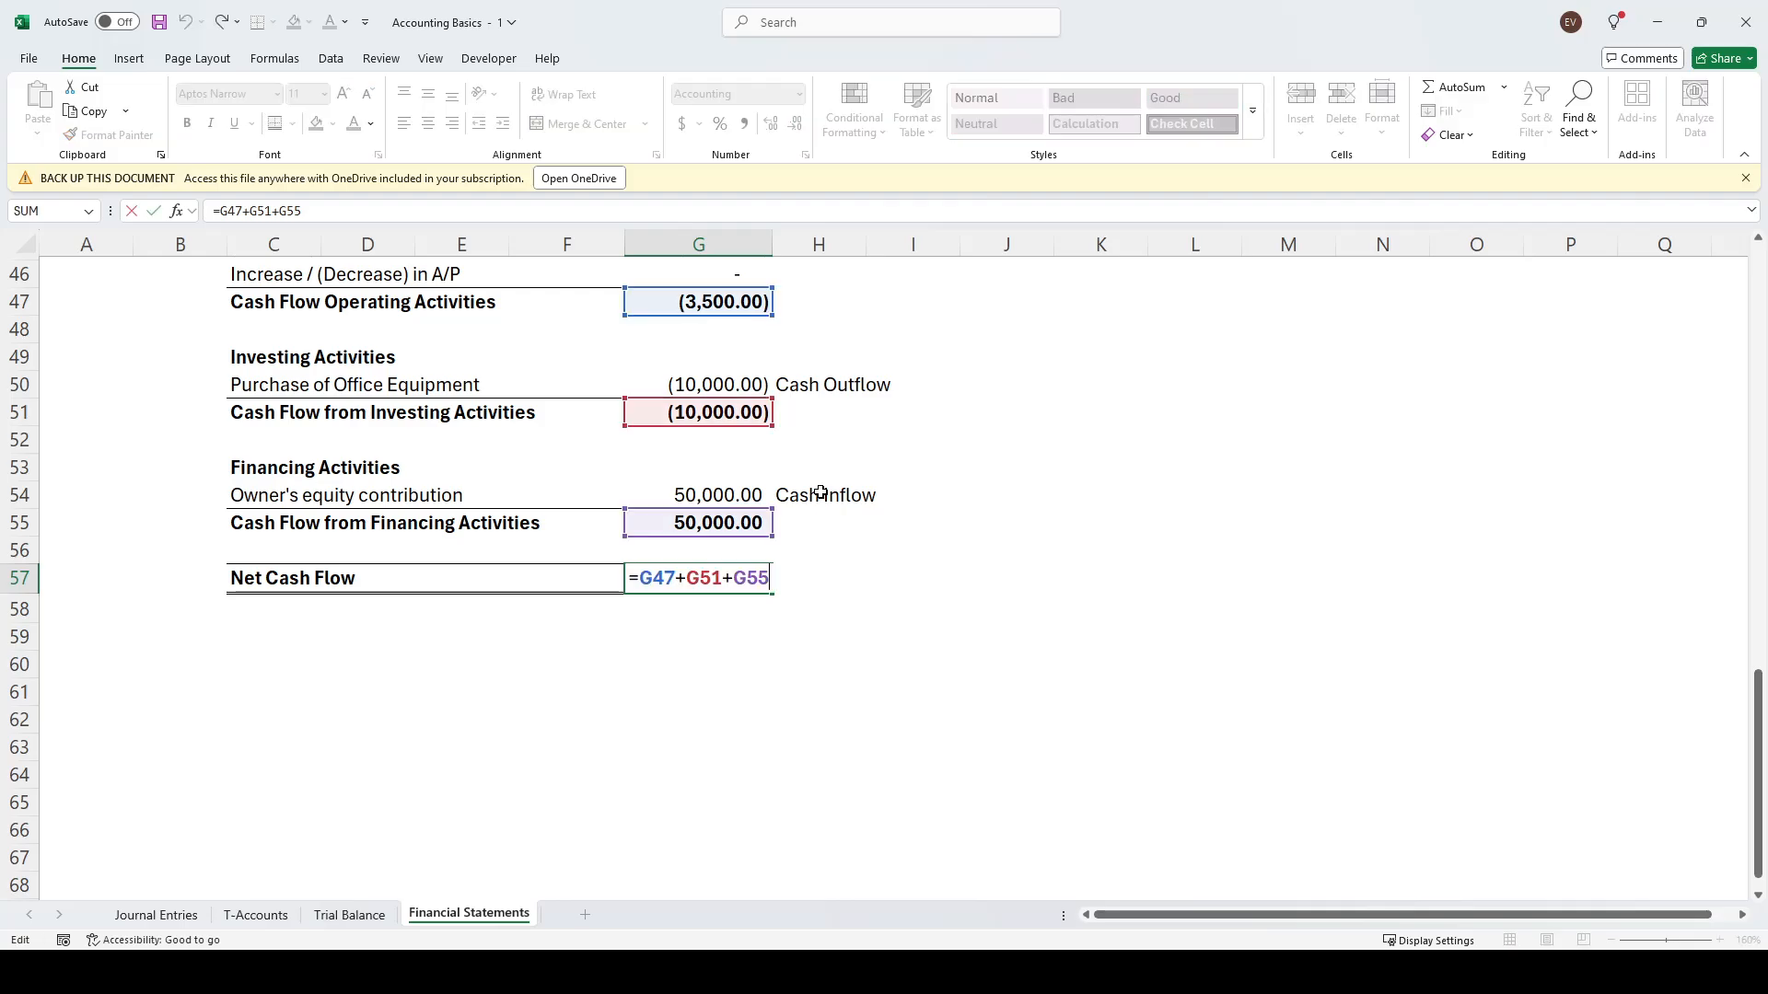
{"action": "scroll", "coordinate": [835, 571], "scroll_direction": "up", "scroll_amount": 4}
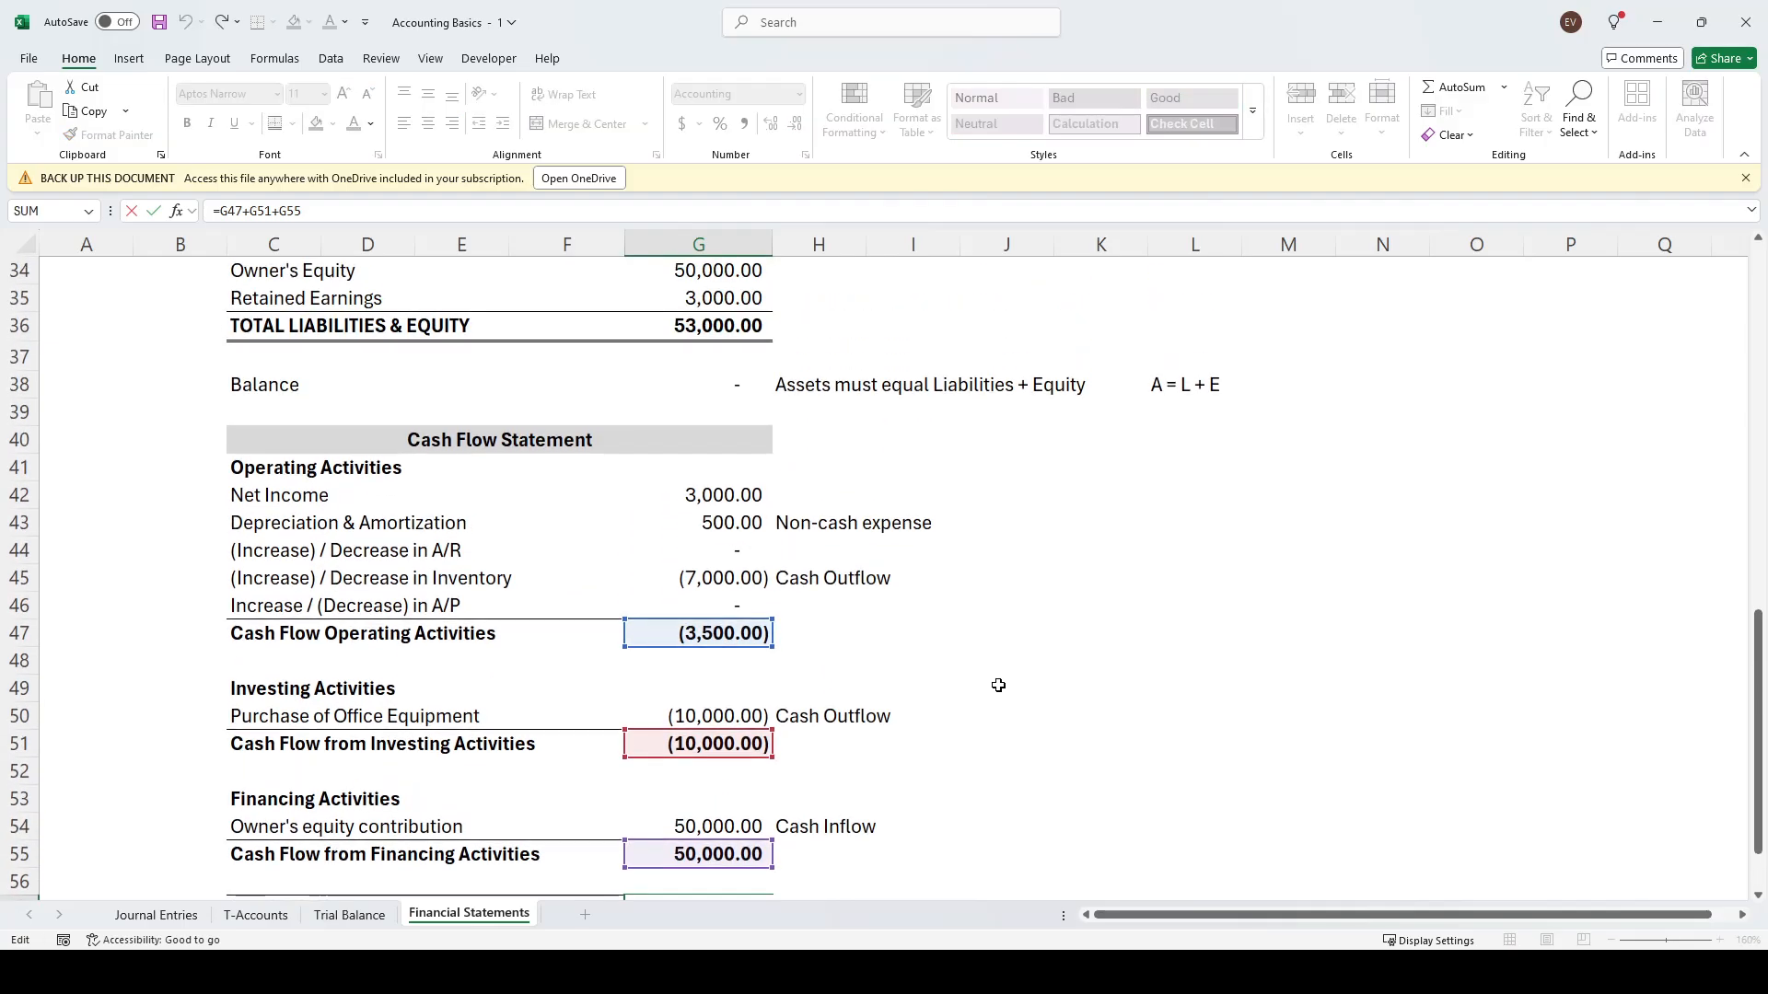
{"action": "scroll", "coordinate": [362, 755], "scroll_direction": "down", "scroll_amount": 2}
{"action": "scroll", "coordinate": [358, 702], "scroll_direction": "up", "scroll_amount": 1}
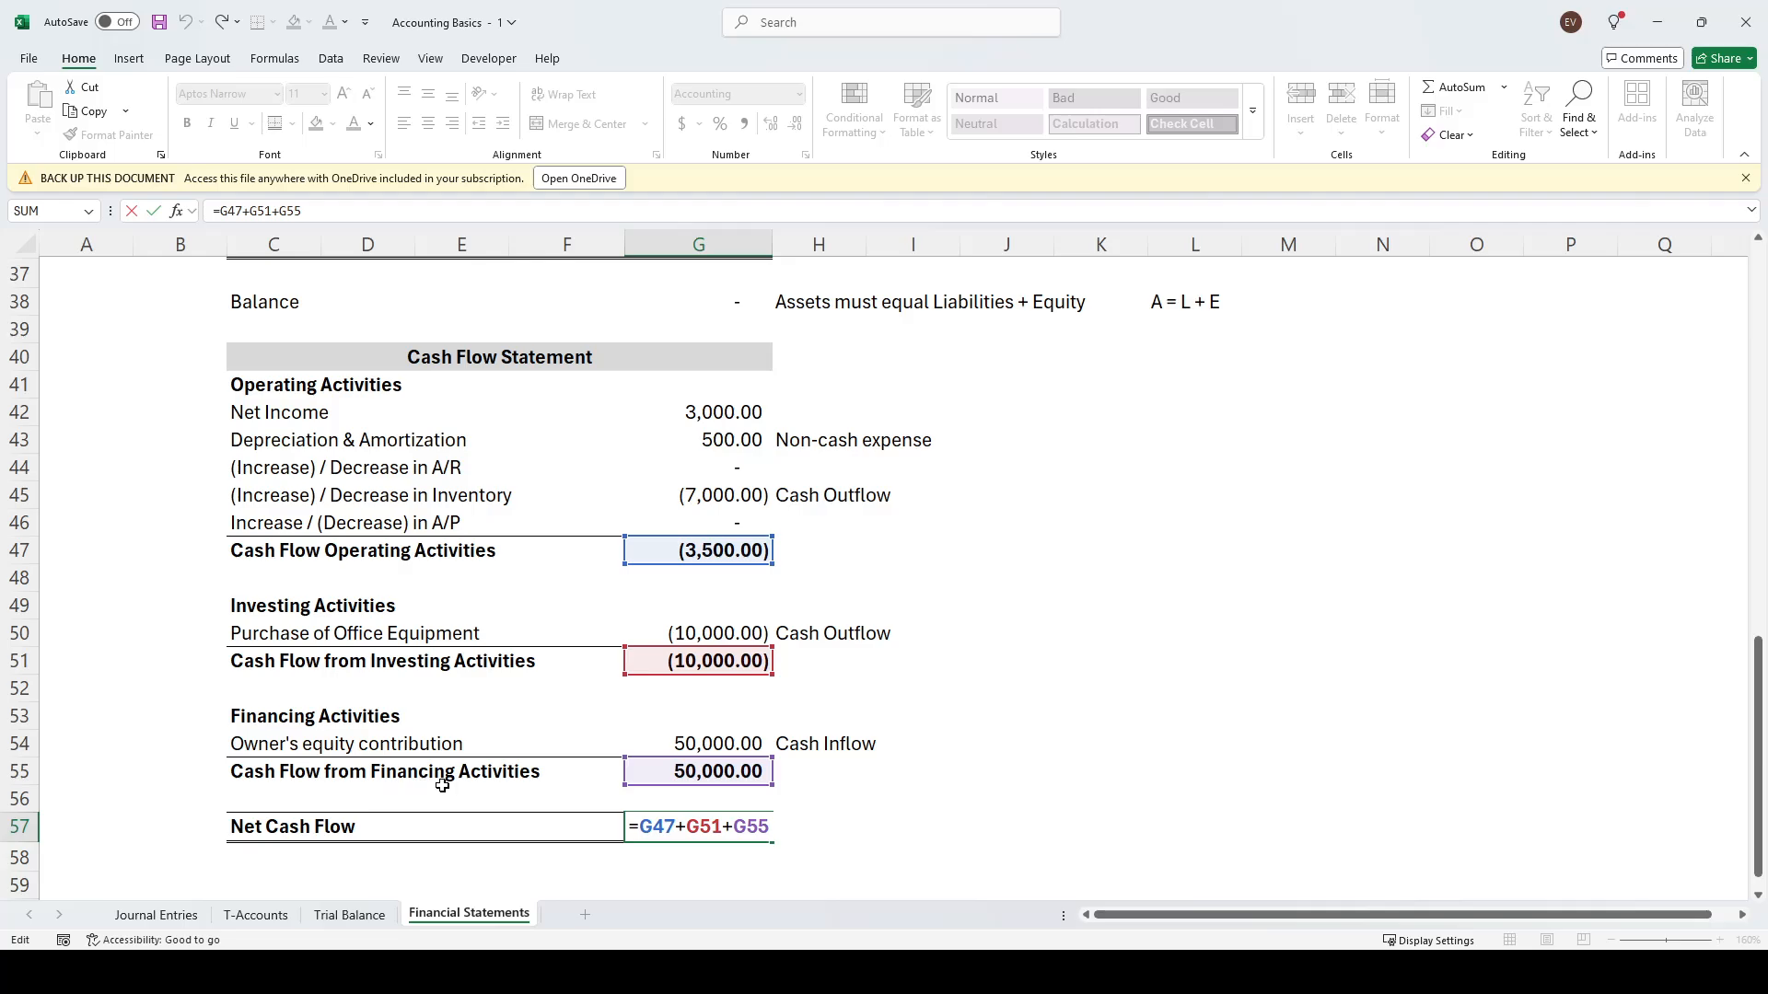
{"action": "key", "text": "ctrl+Return"}
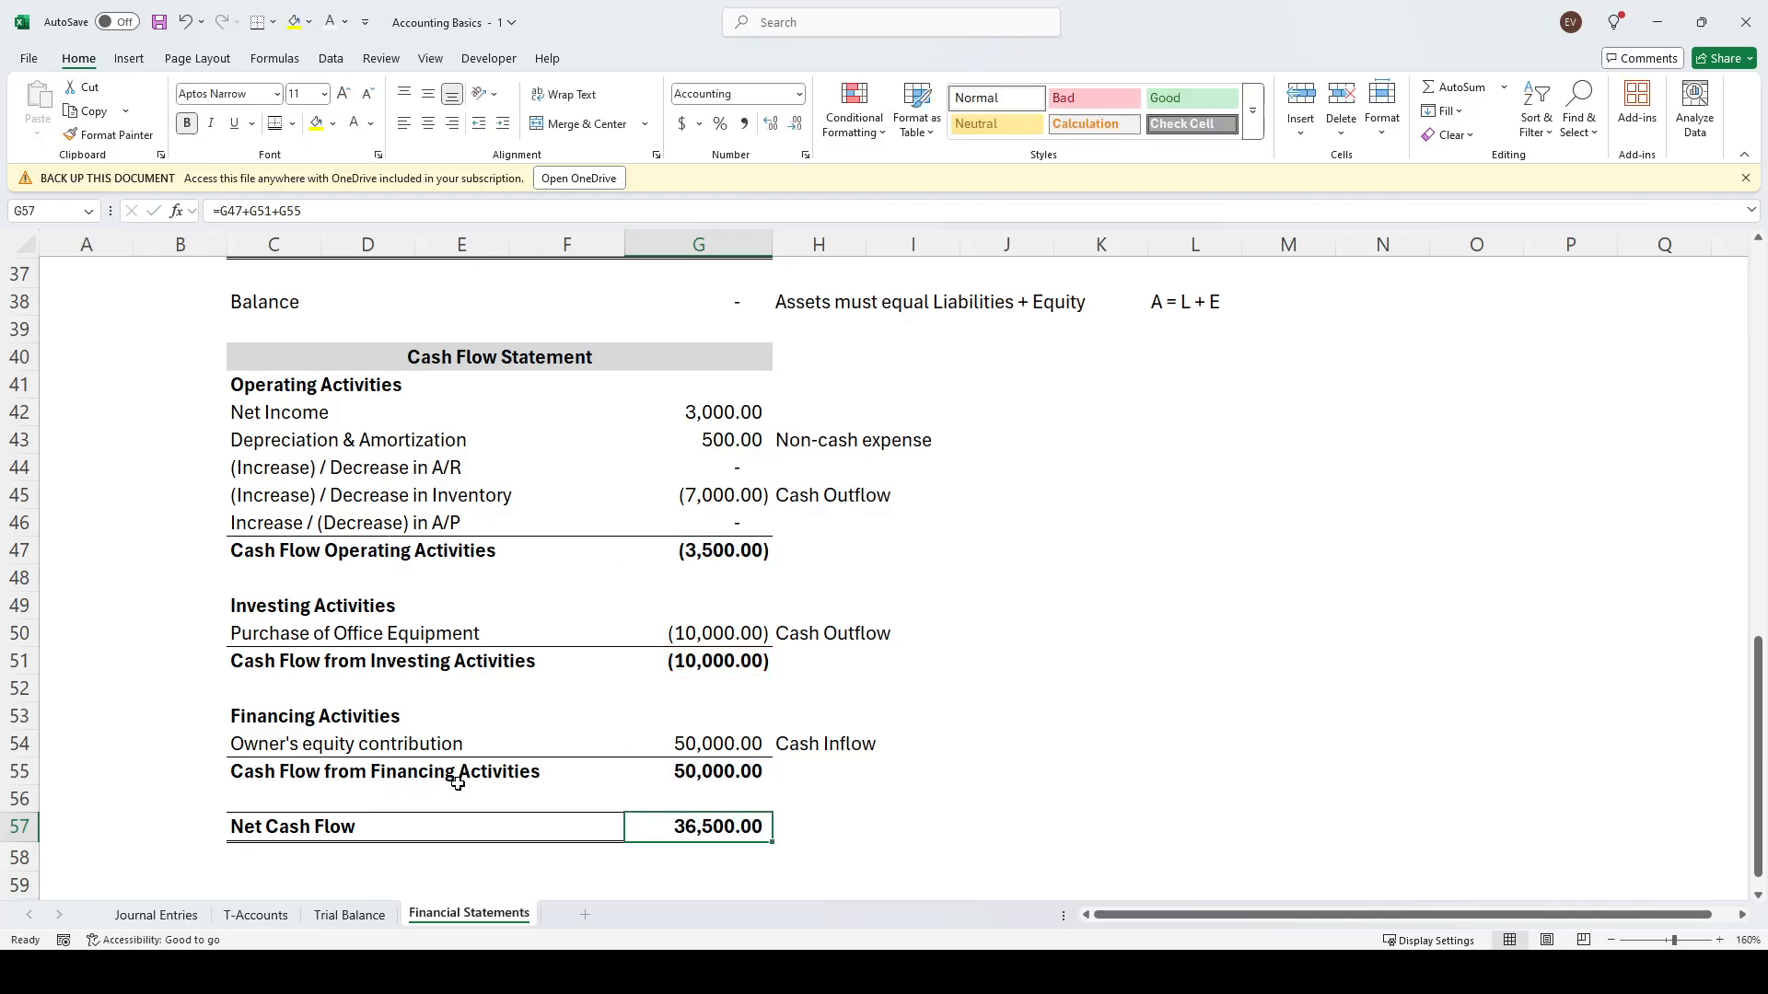
Zoom the Financial Statements worksheet out to 120% to bring more of the statements into view
{"action": "left_click", "coordinate": [1613, 941]}
{"action": "left_click", "coordinate": [1612, 941]}
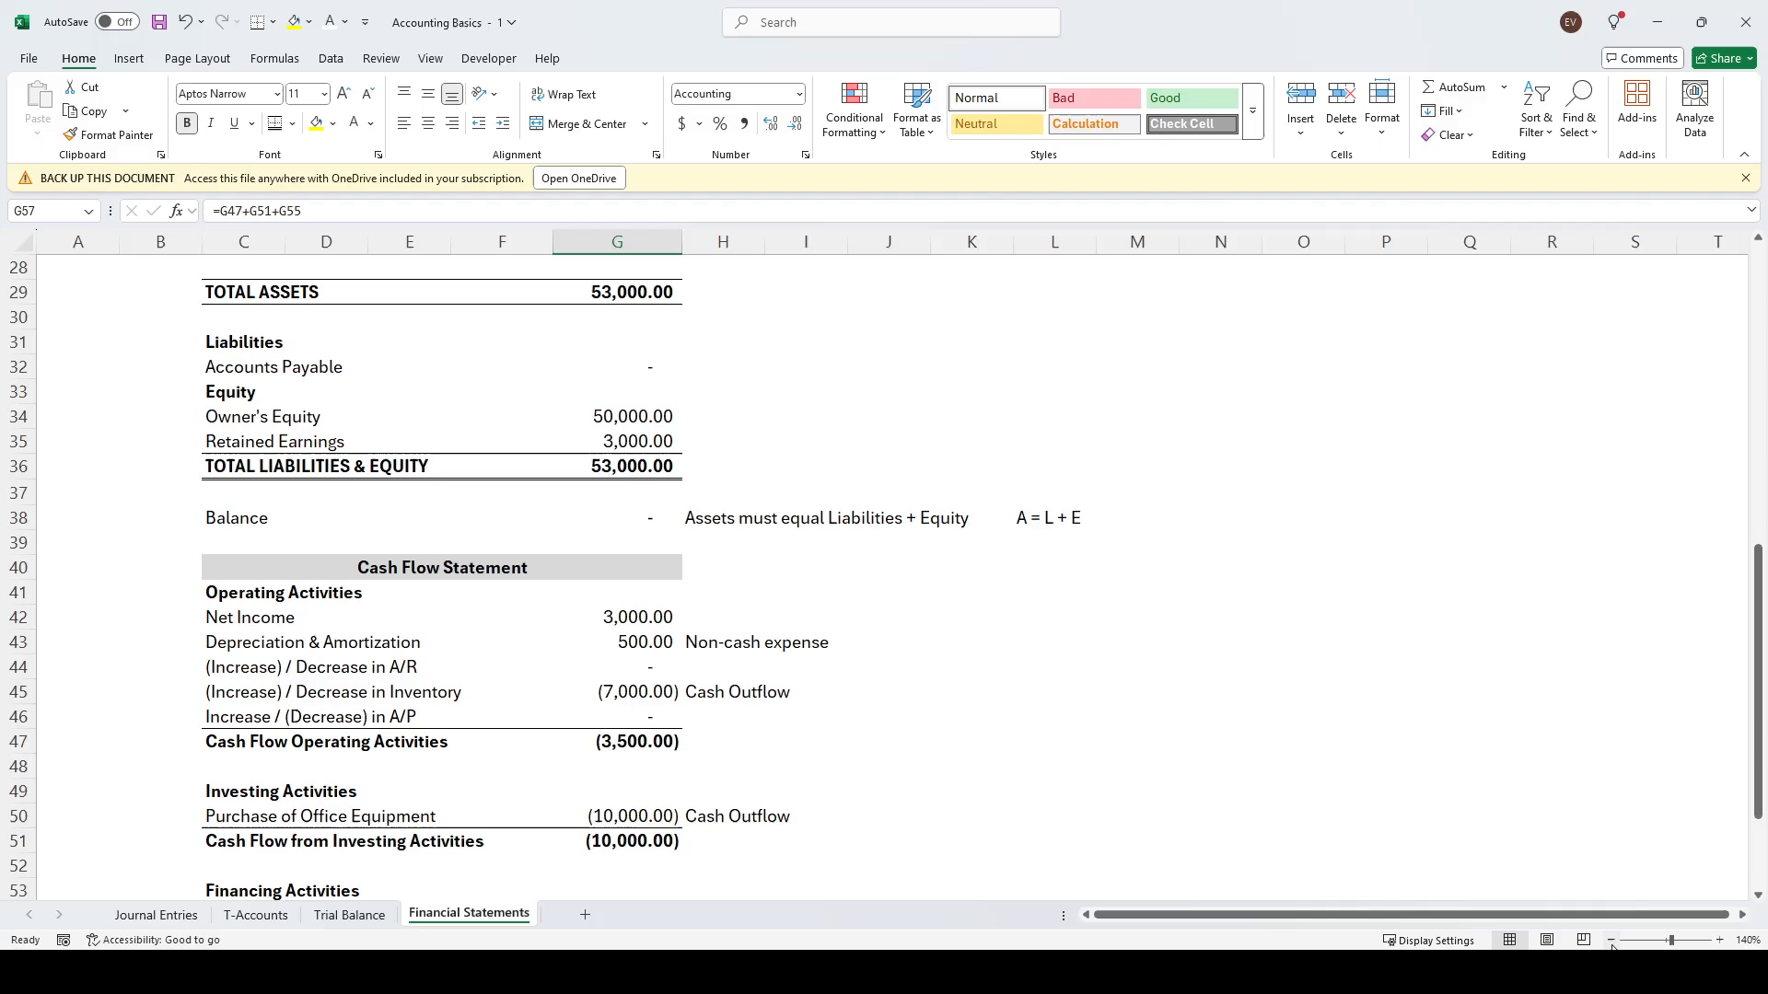
{"action": "left_click", "coordinate": [1613, 941]}
{"action": "left_click", "coordinate": [1612, 941]}
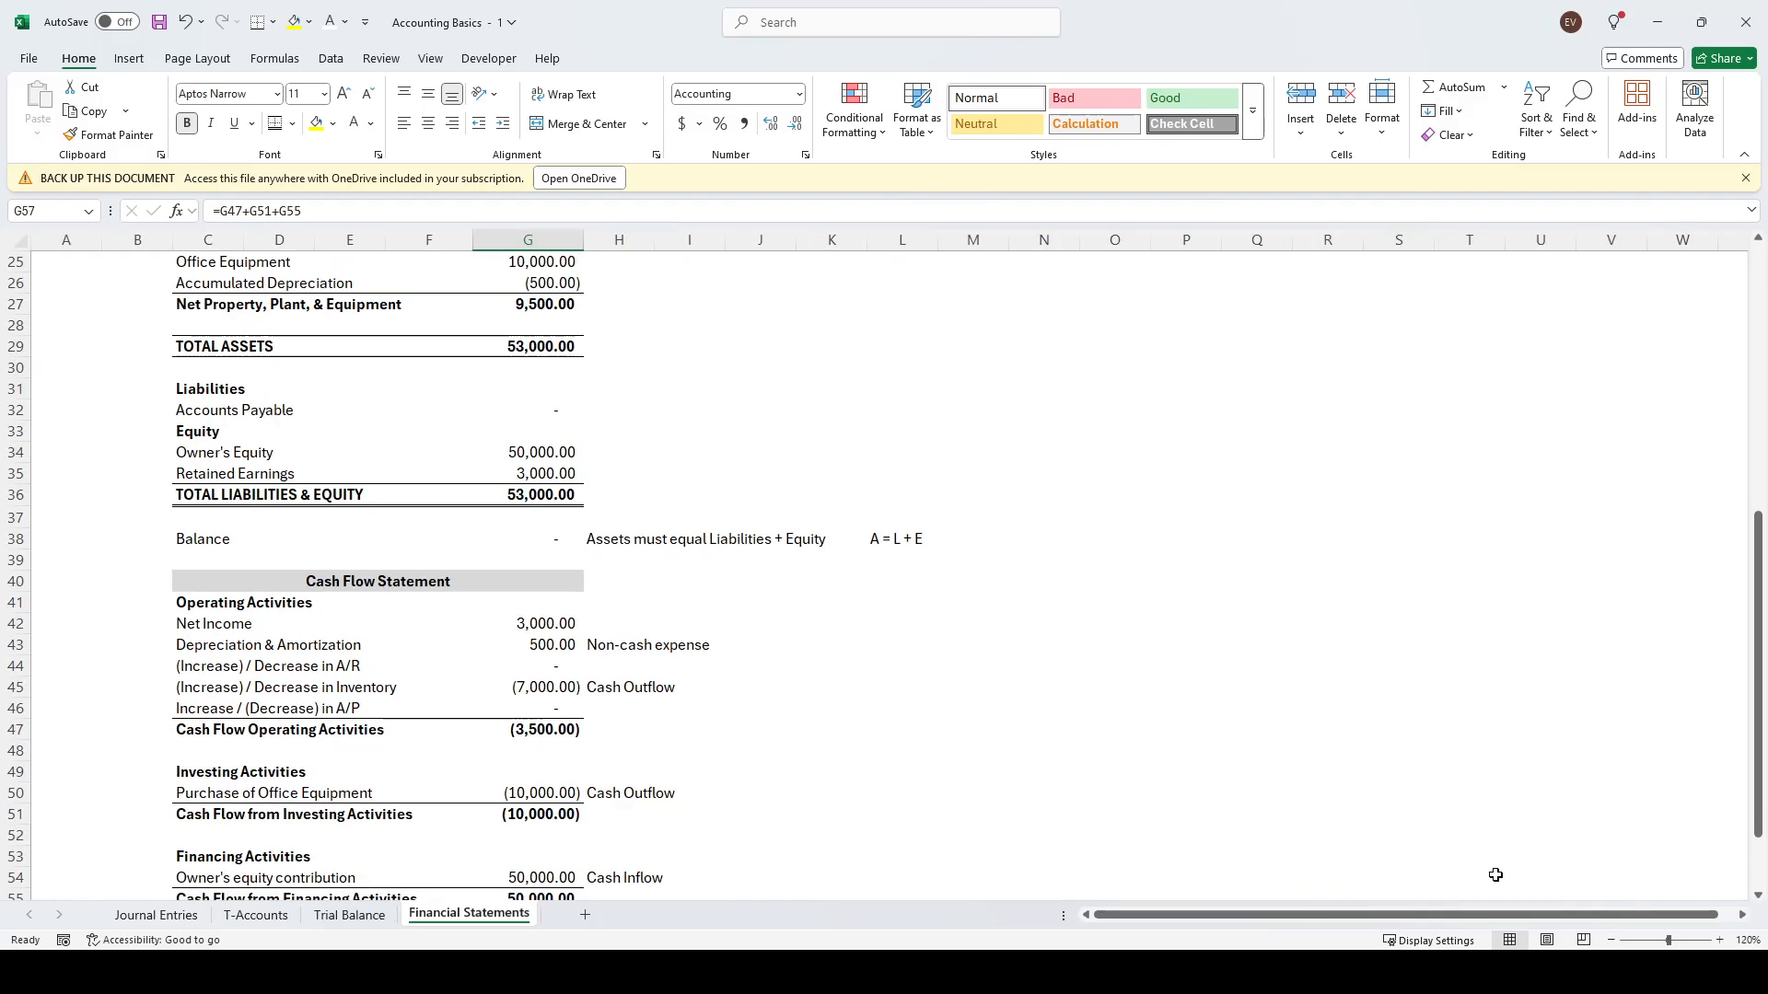
Zoom the Financial Statements worksheet out to 110% and bring the Income Statement and Balance Sheet into view
{"action": "left_click", "coordinate": [1612, 941]}
{"action": "scroll", "coordinate": [1196, 726], "scroll_direction": "up", "scroll_amount": 6}
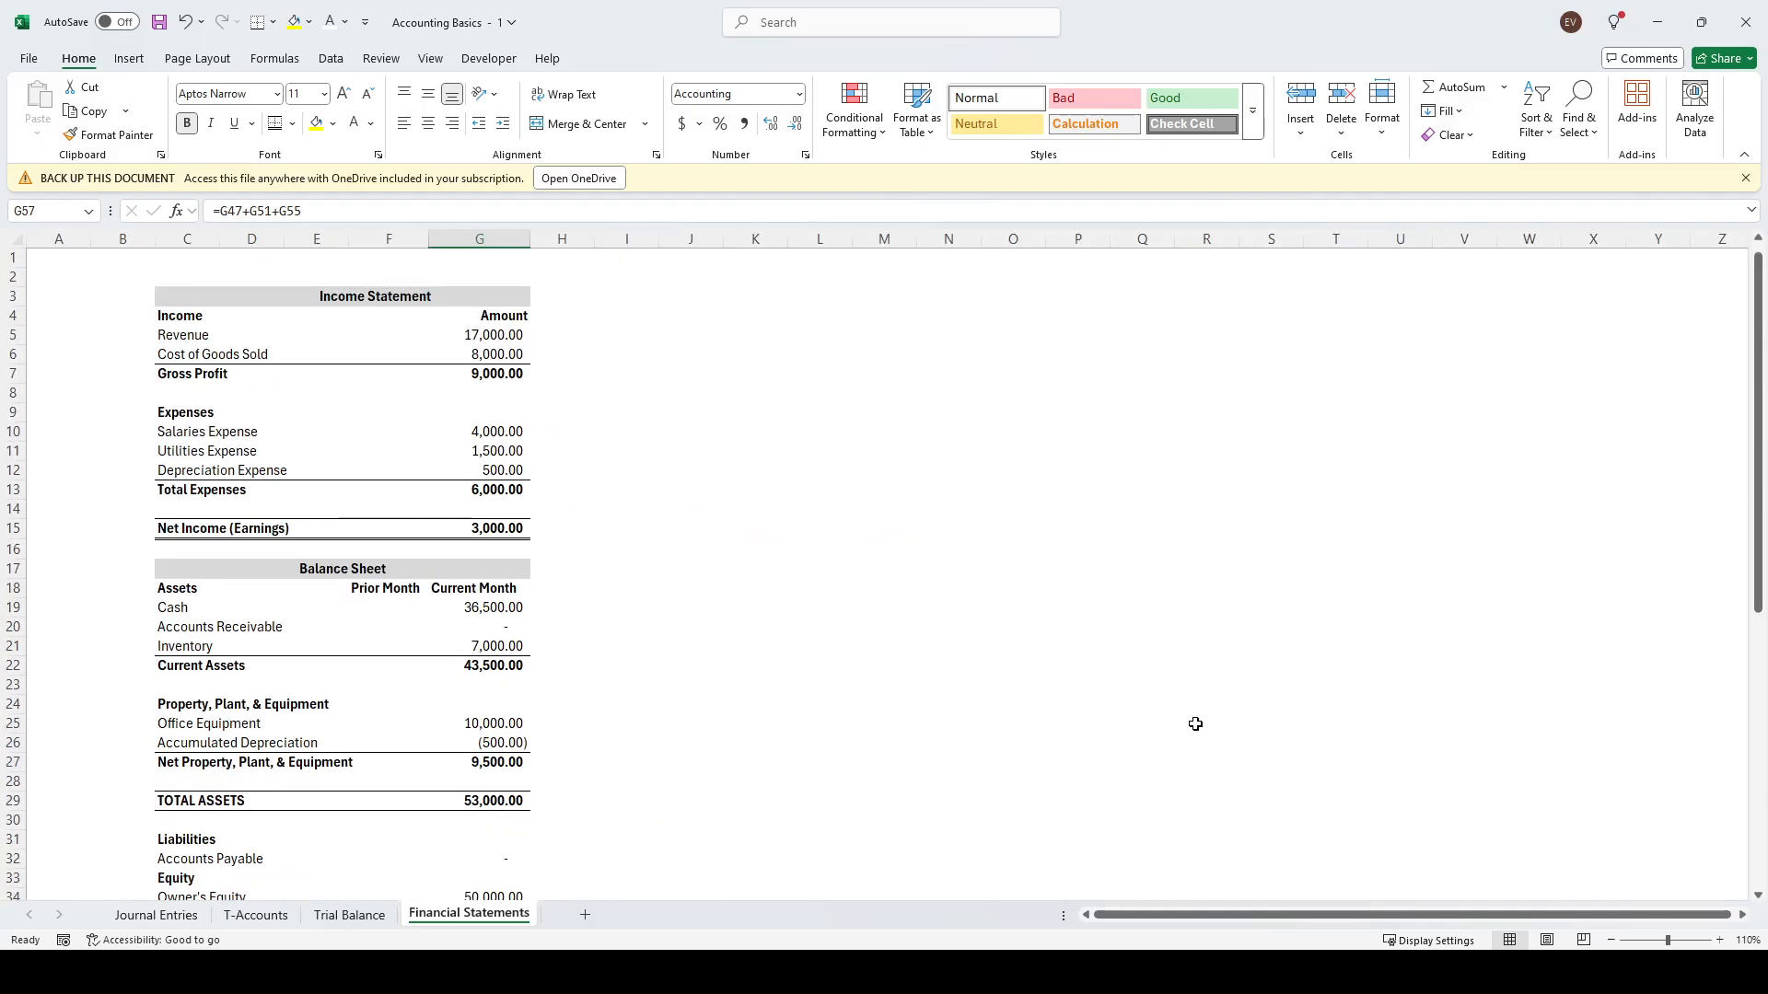
{"action": "left_click", "coordinate": [1243, 664]}
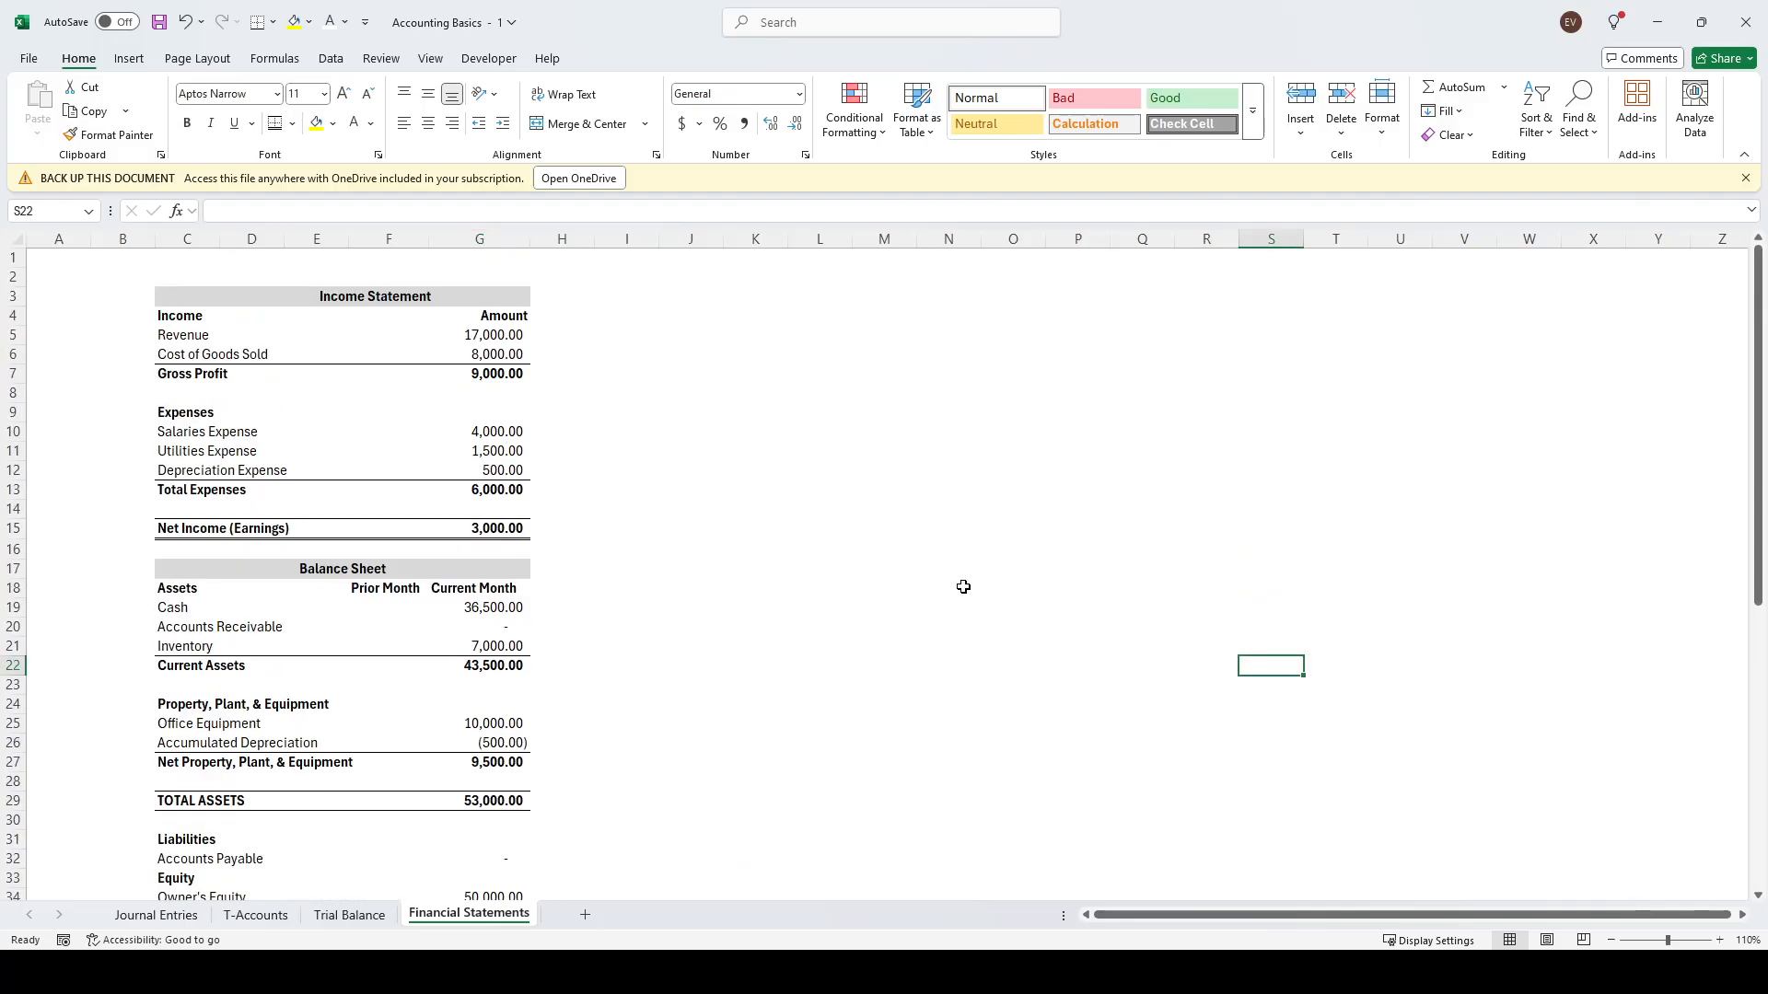
Review the Debit, Credit and Account columns of the January transactions on the Journal Entries sheet
{"action": "key", "text": "ctrl+Page_Up"}
{"action": "key", "text": "ctrl+Page_Up"}
{"action": "key", "text": "ctrl+Page_Up"}
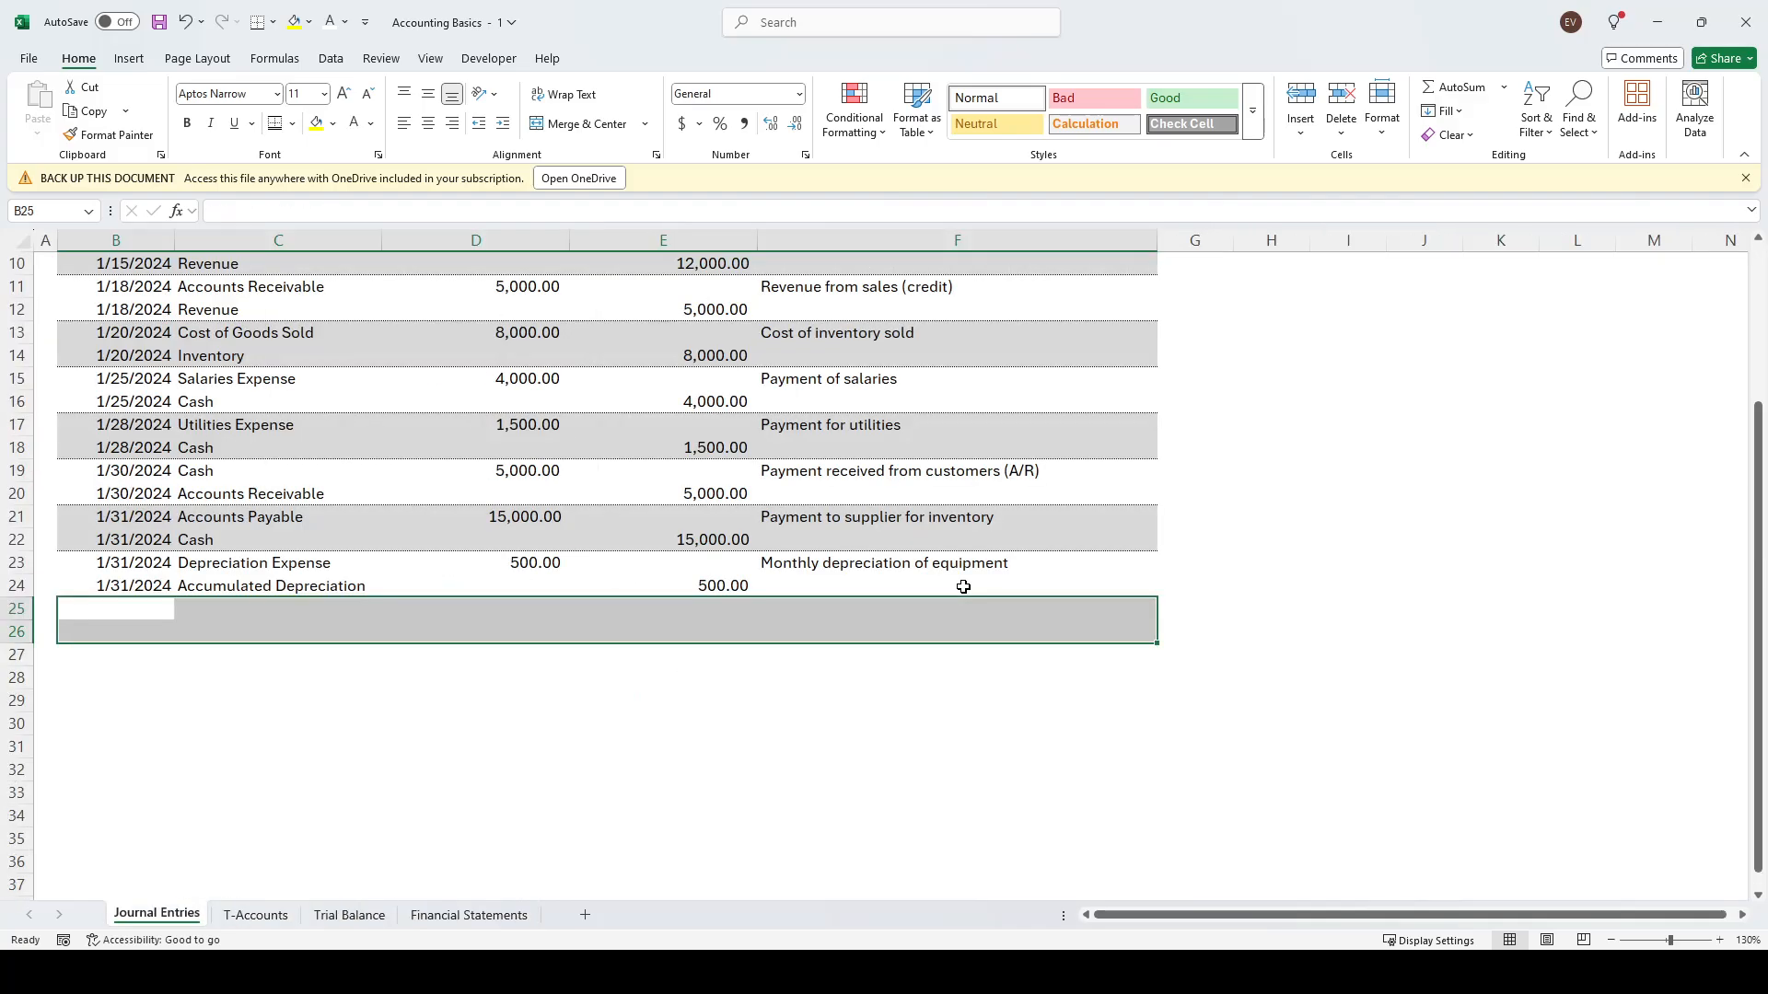
{"action": "scroll", "coordinate": [1046, 572], "scroll_direction": "up", "scroll_amount": 3}
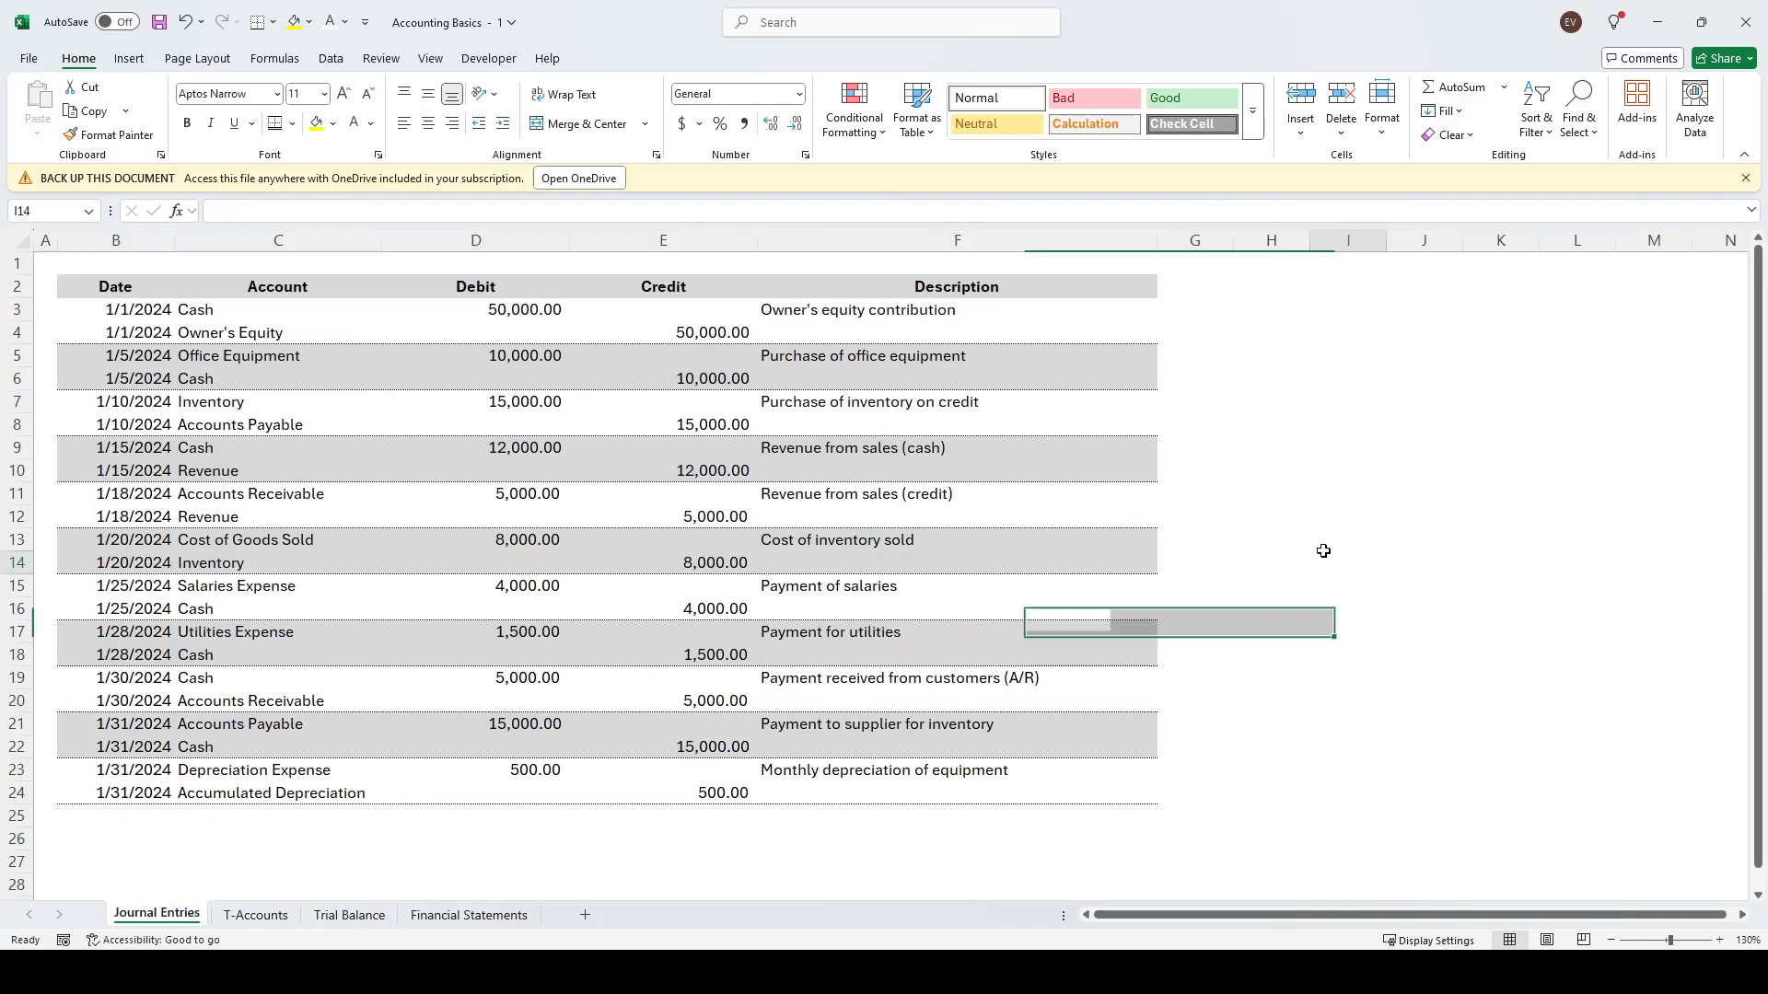
{"action": "left_click_drag", "start_coordinate": [1326, 562], "coordinate": [1326, 544]}
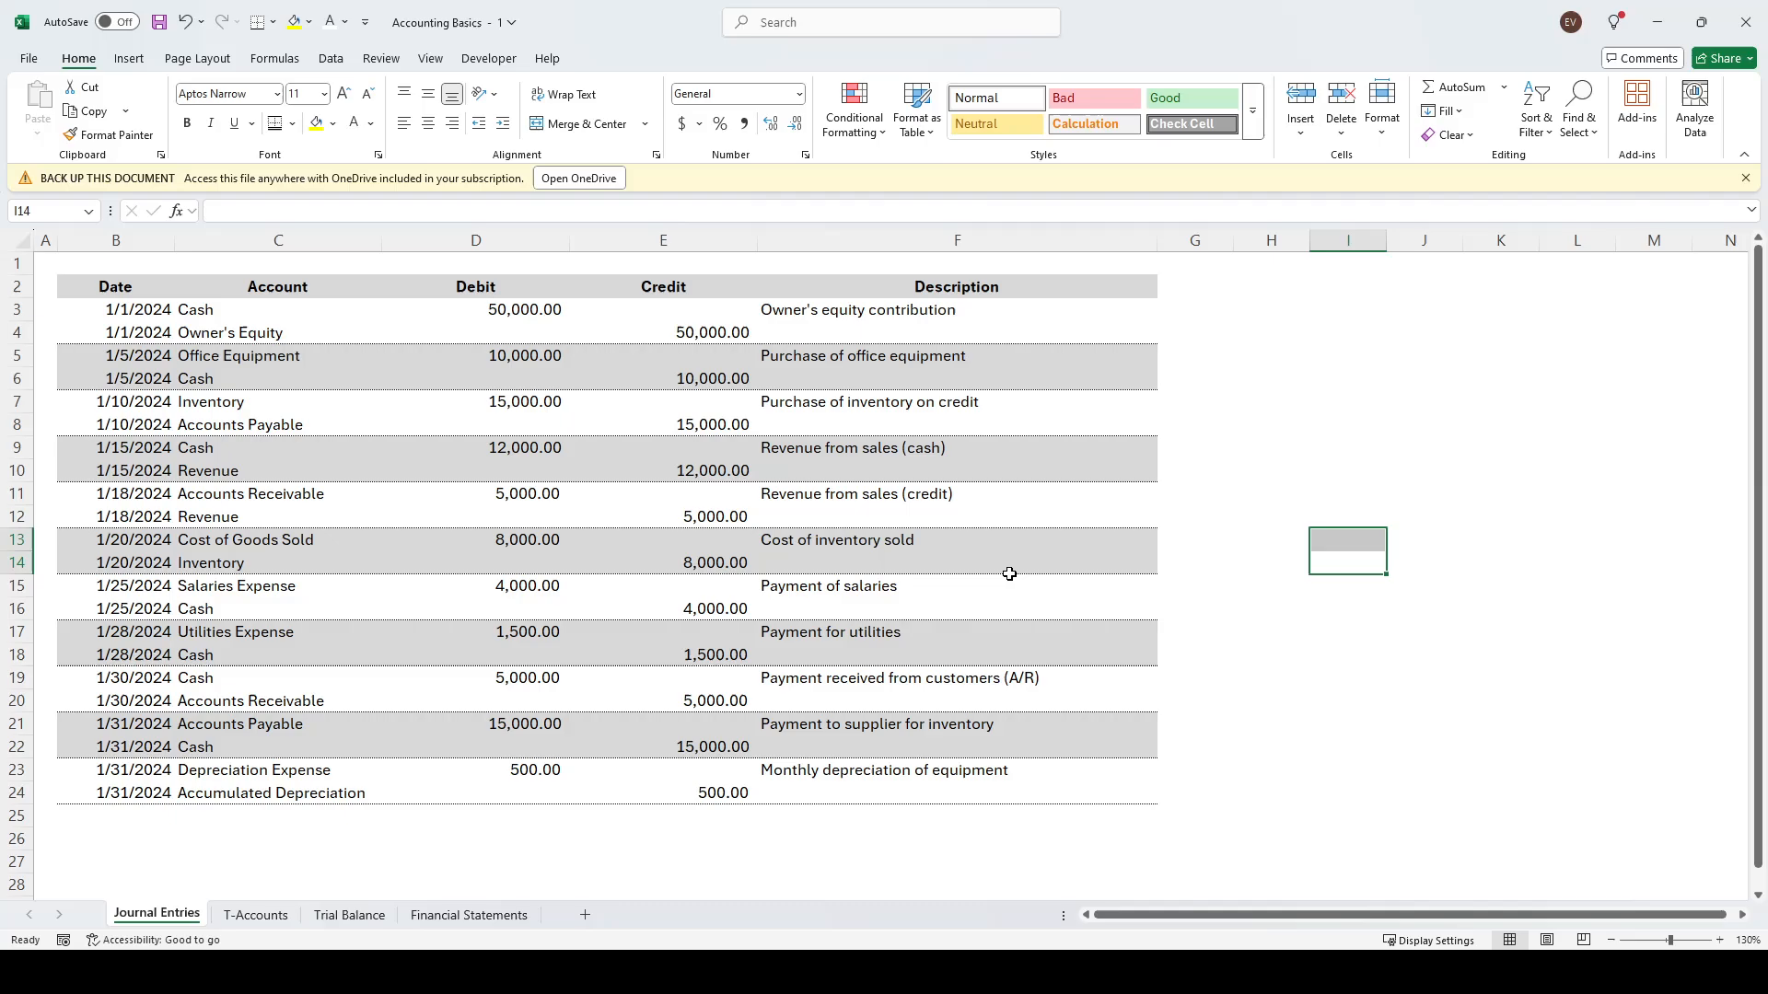
{"action": "left_click", "coordinate": [475, 241]}
{"action": "left_click", "coordinate": [663, 240]}
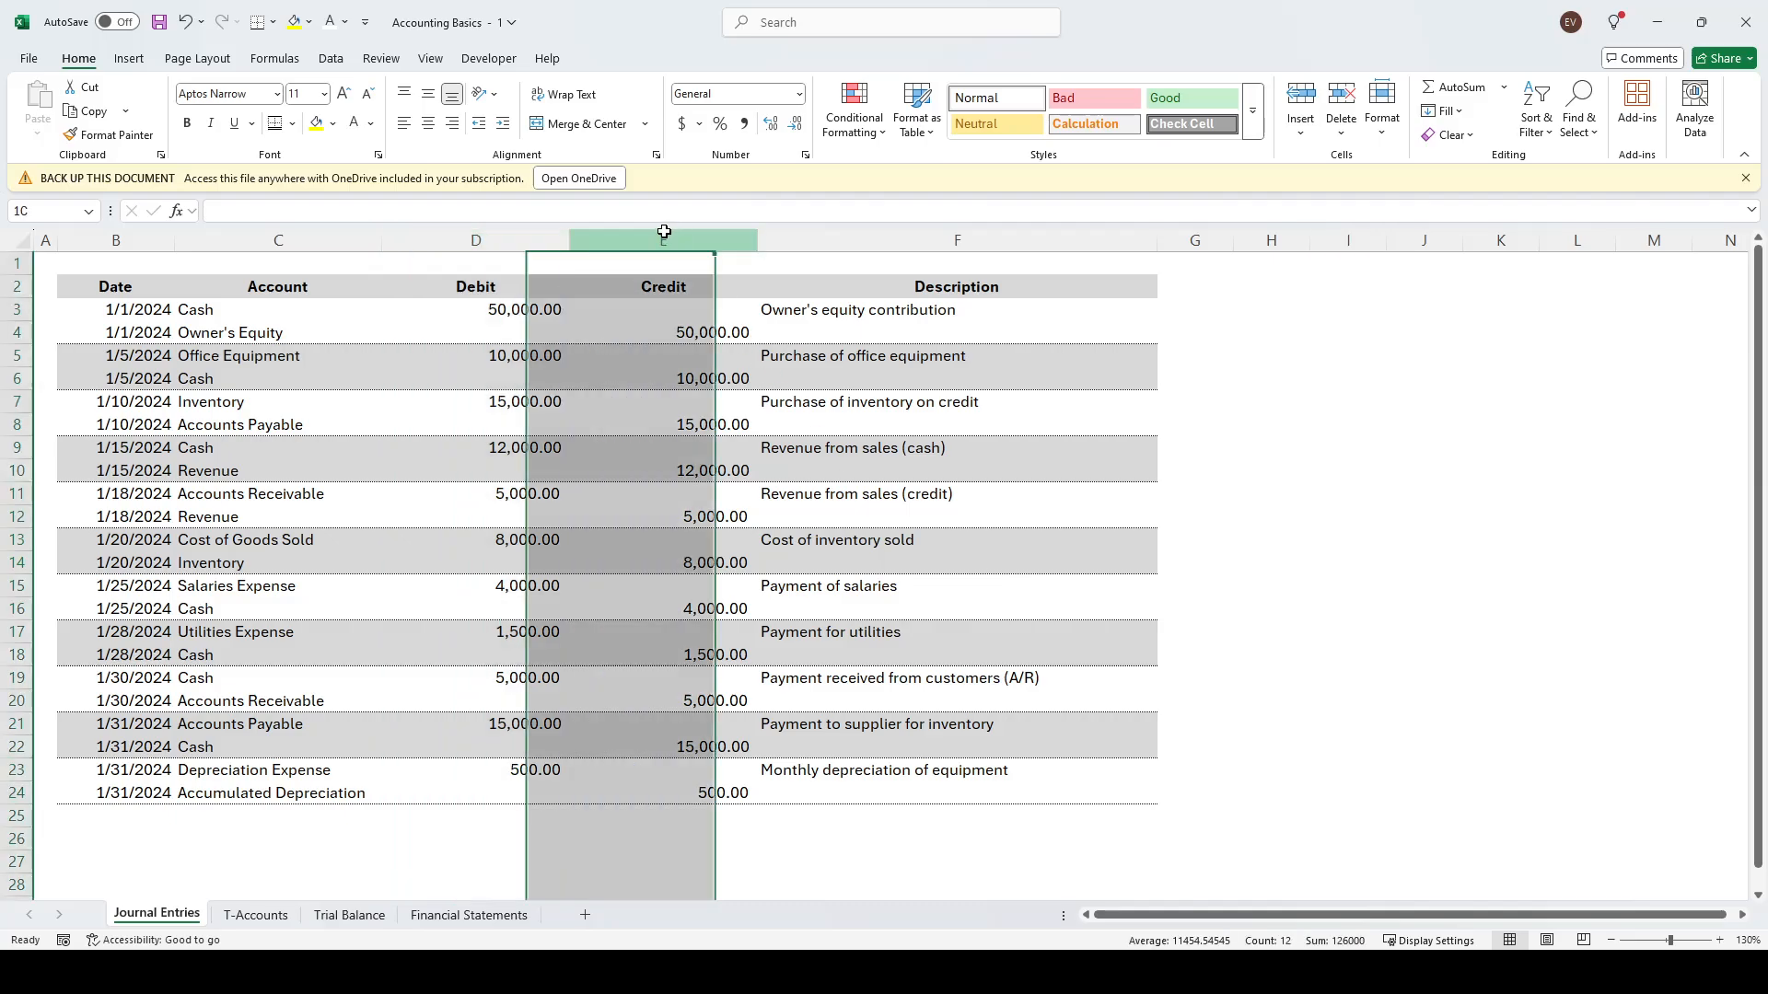
{"action": "left_click", "coordinate": [232, 239]}
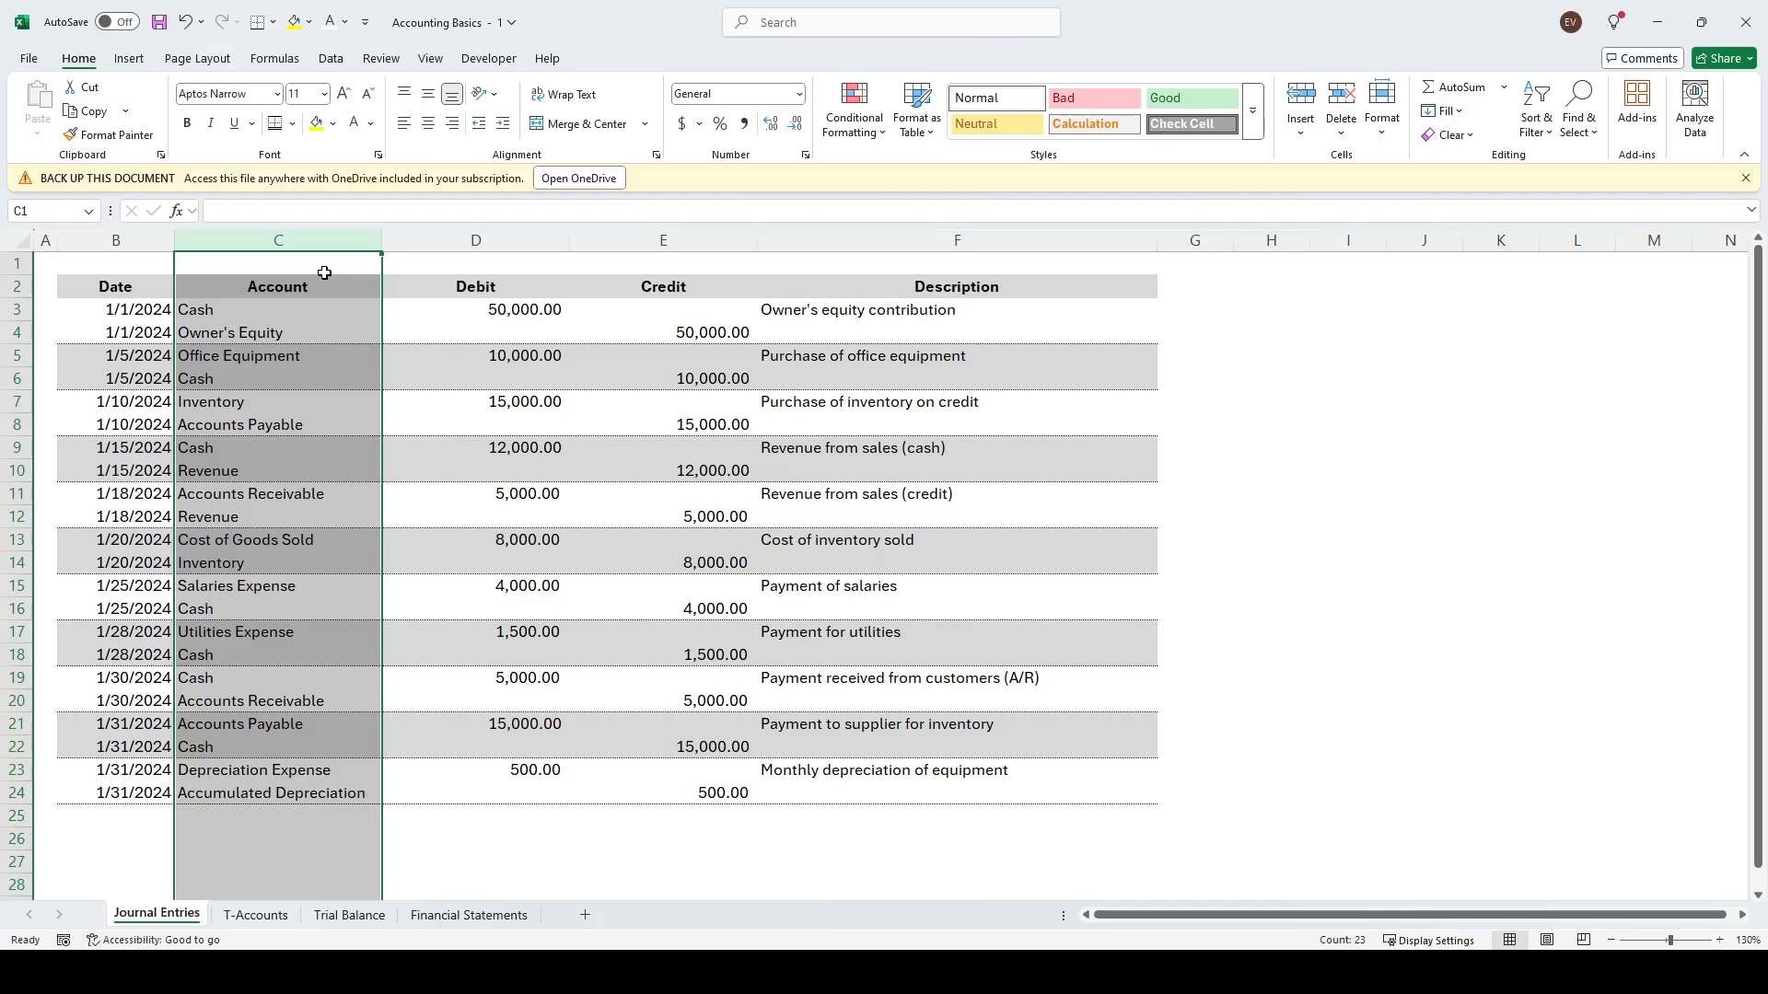
Examine how the dated journal entries are posted to the Cash and Office Equipment accounts on the T-Accounts sheet
{"action": "key", "text": "ctrl+Page_Down"}
{"action": "scroll", "coordinate": [311, 448], "scroll_direction": "up", "scroll_amount": 12}
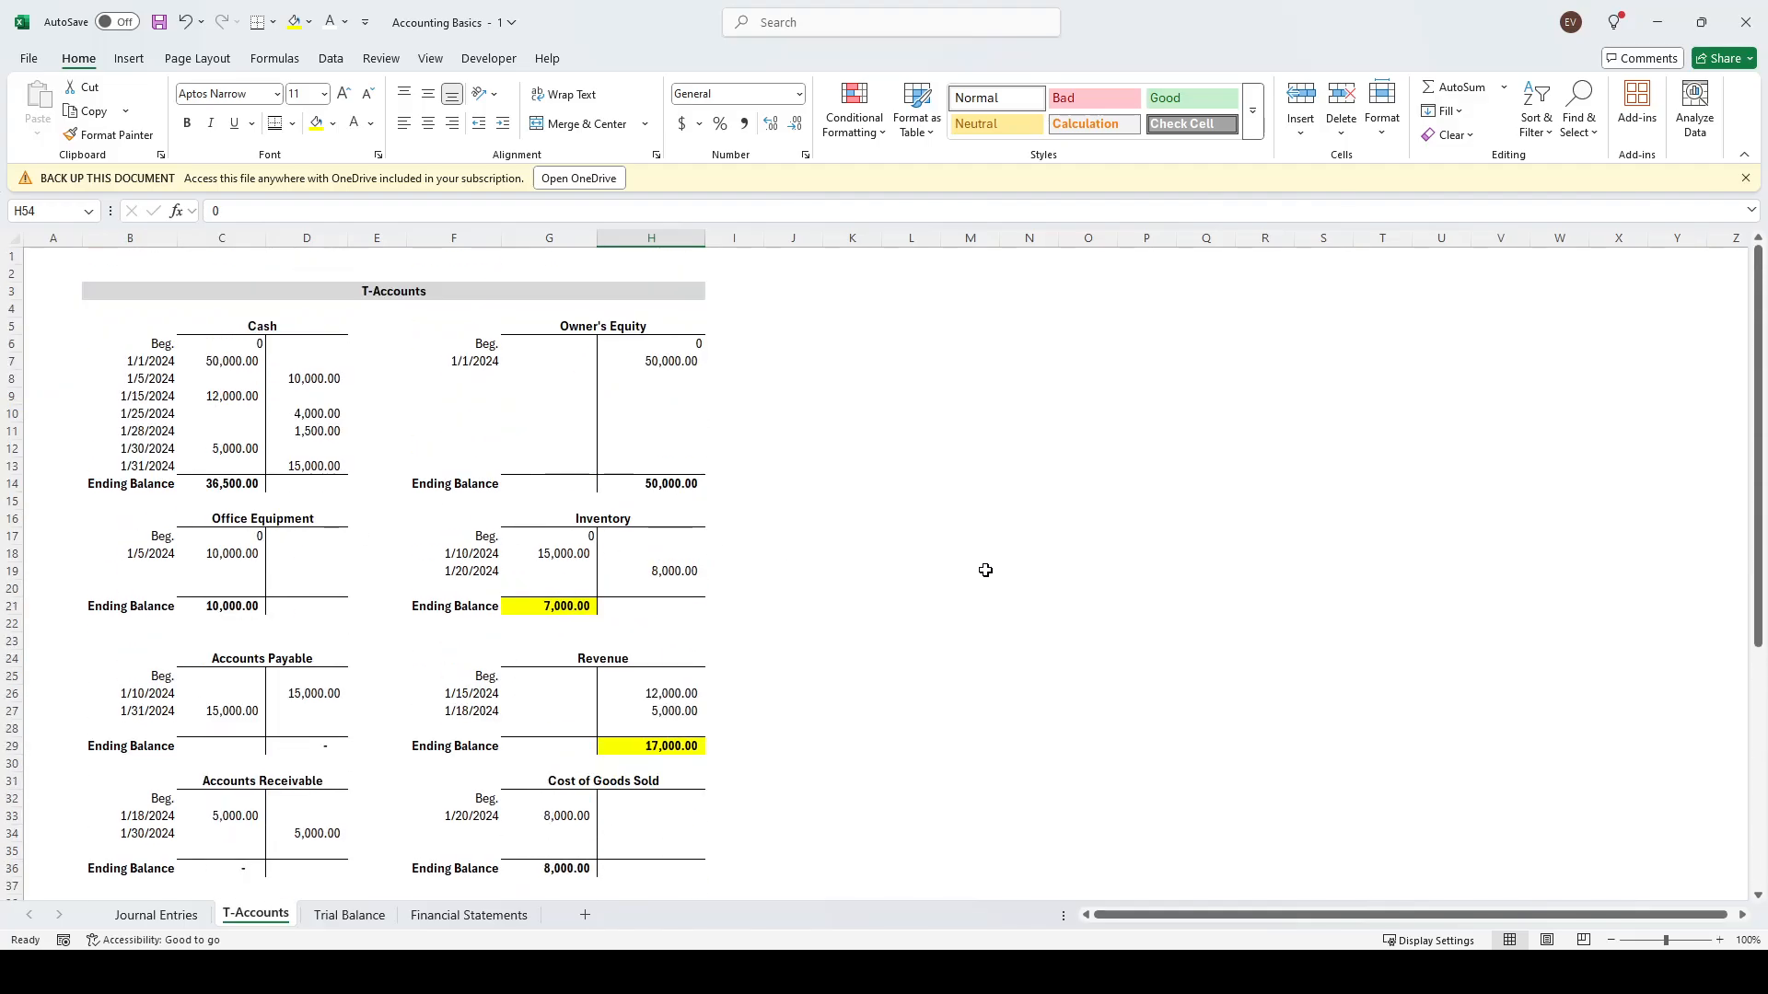
{"action": "left_click", "coordinate": [1012, 502]}
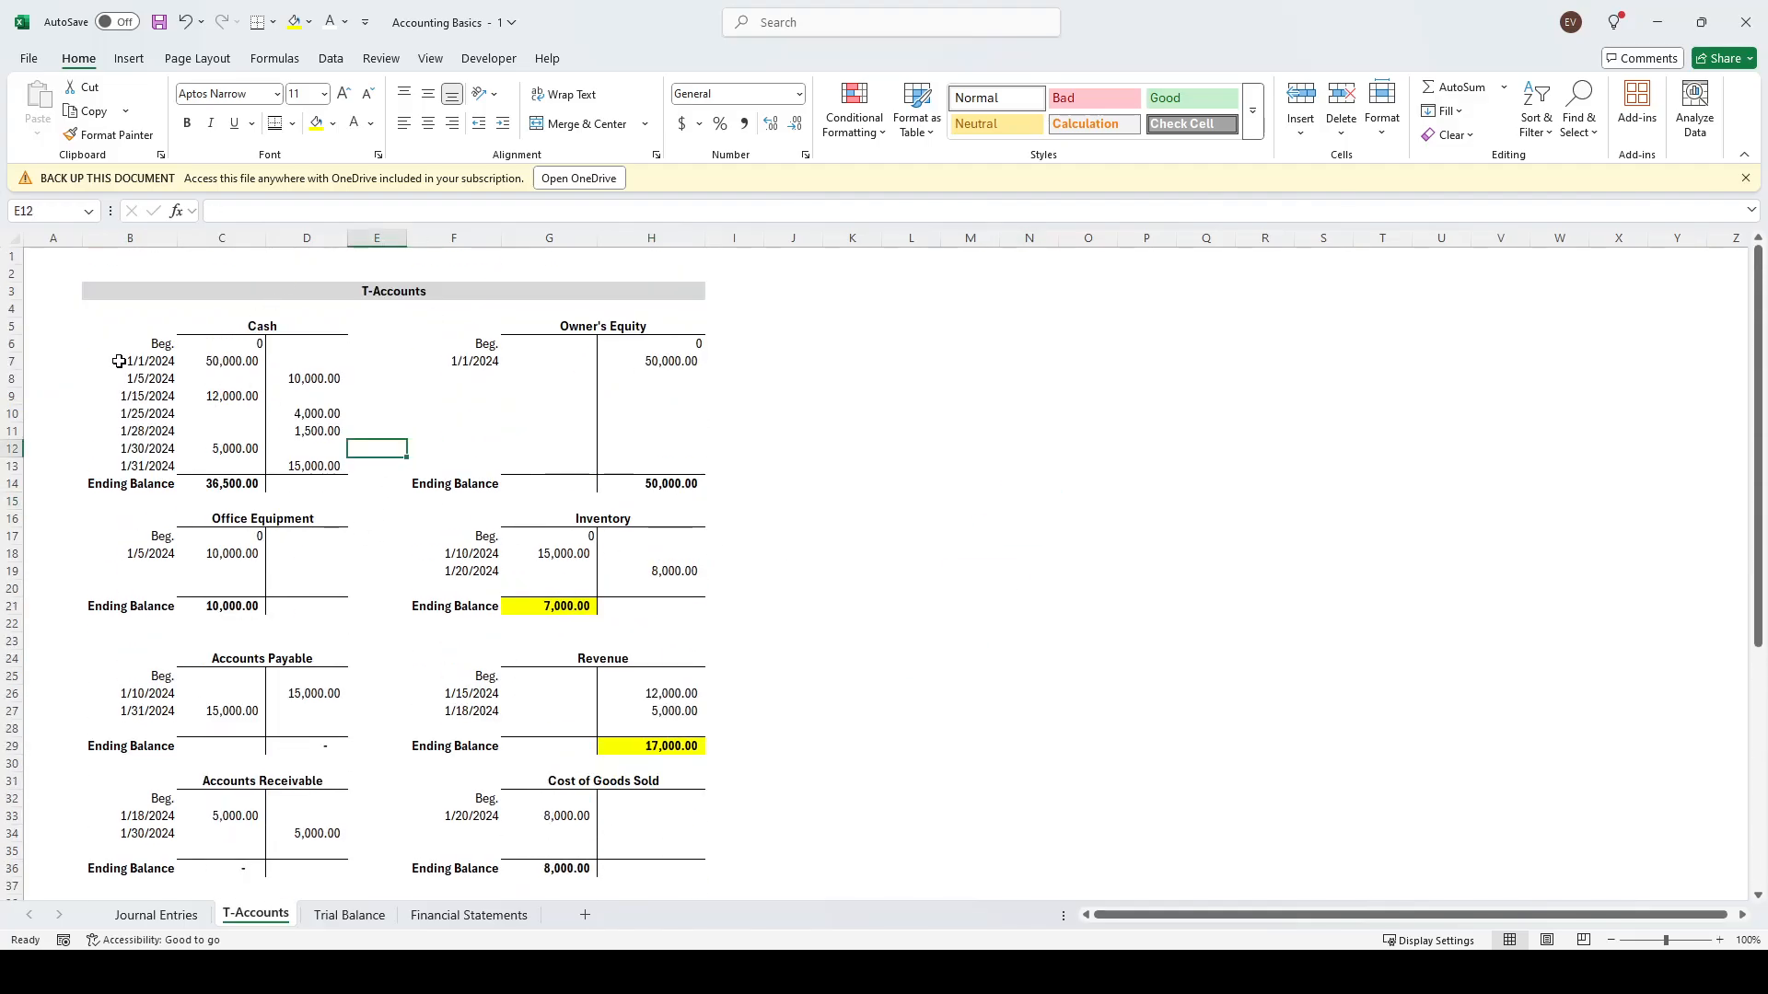
{"action": "left_click_drag", "start_coordinate": [119, 362], "coordinate": [302, 462]}
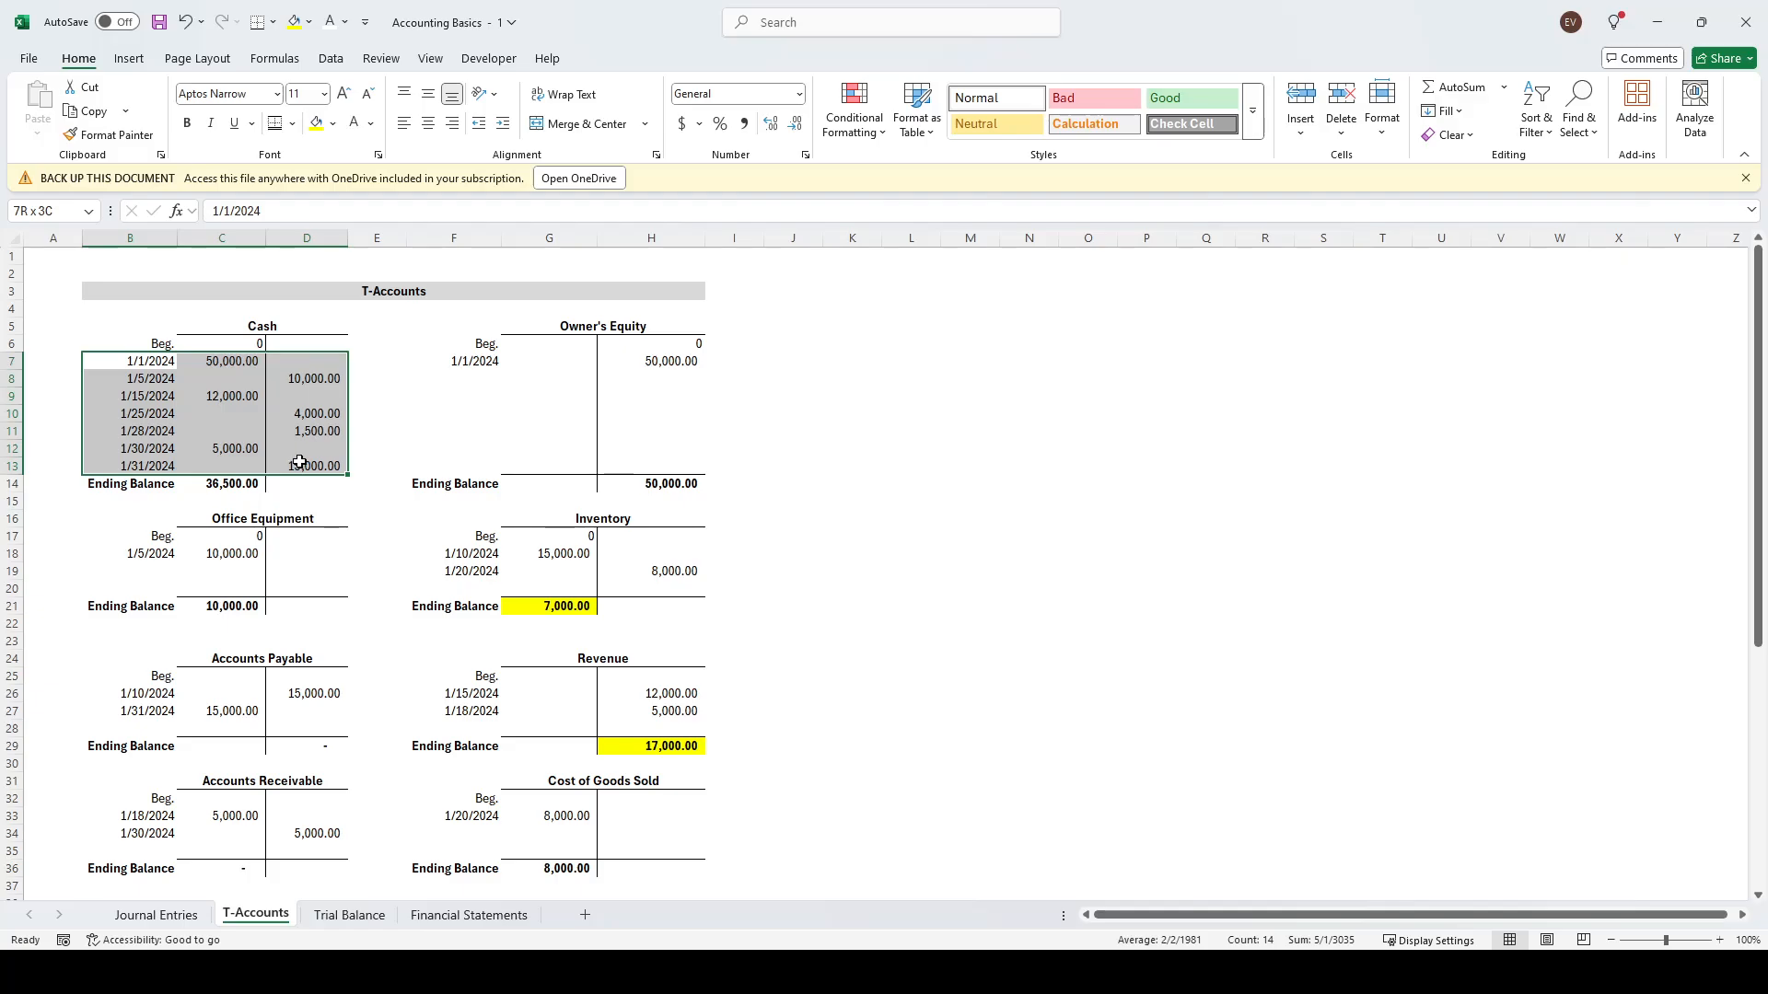
{"action": "left_click_drag", "start_coordinate": [158, 555], "coordinate": [317, 590]}
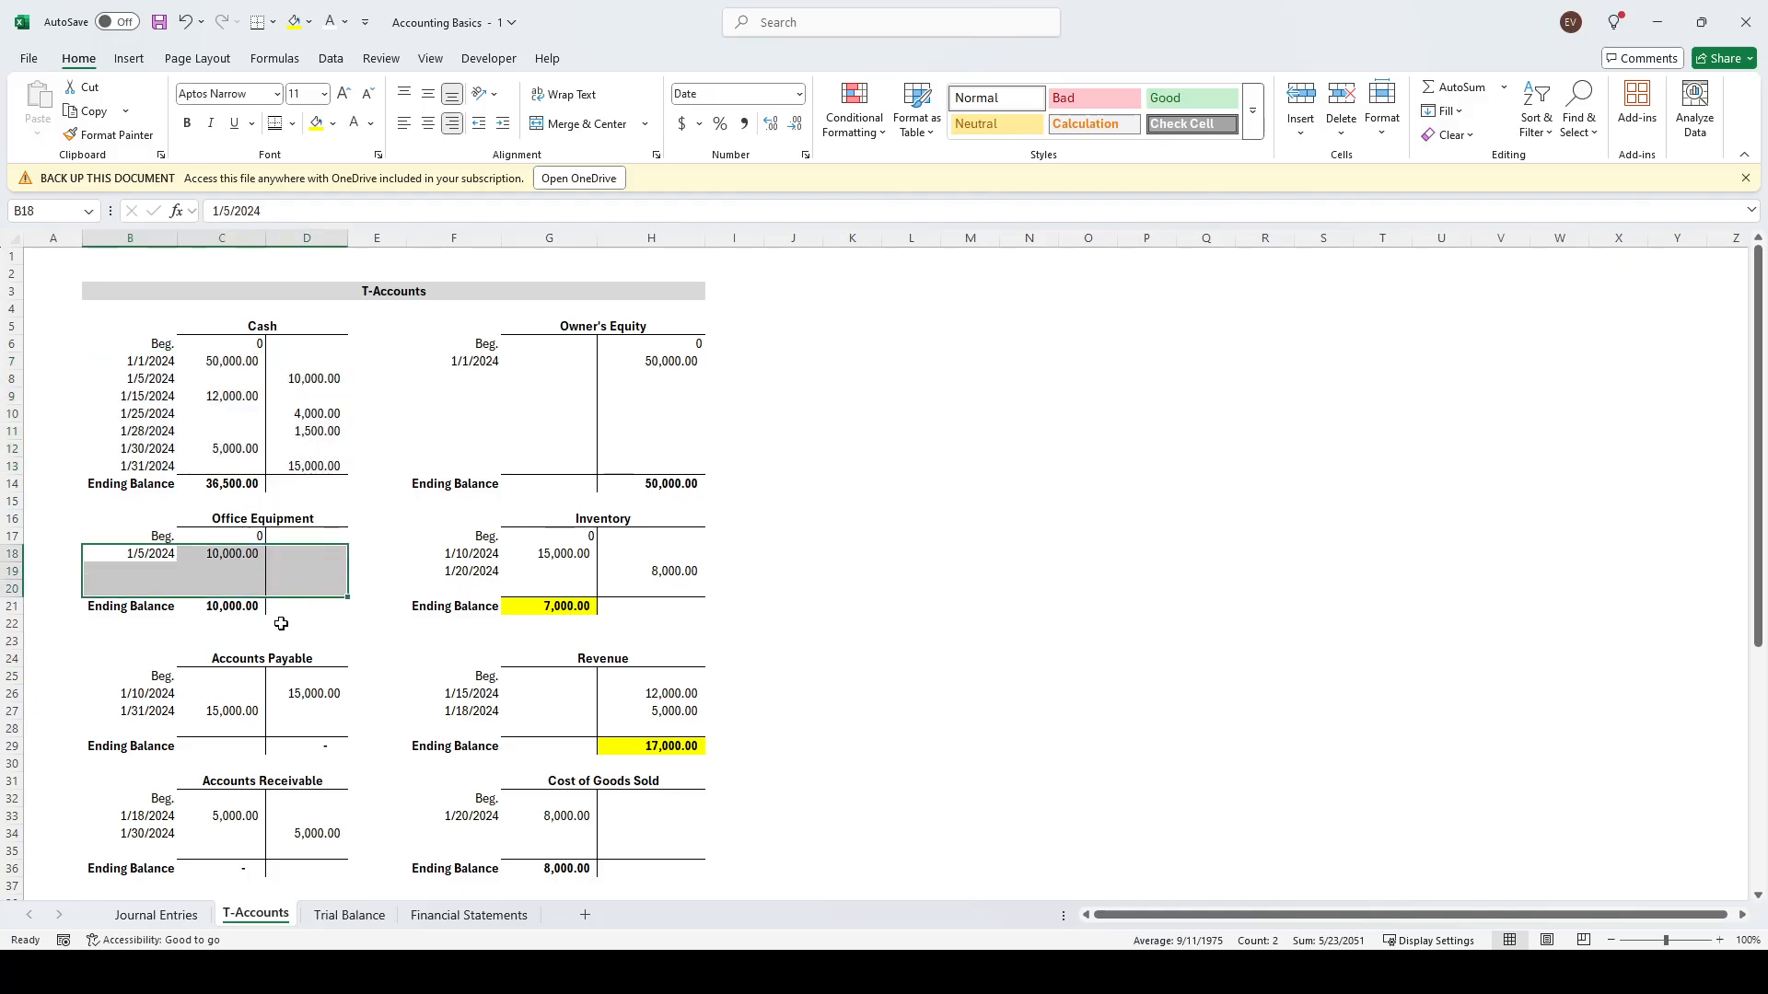
{"action": "left_click", "coordinate": [889, 586]}
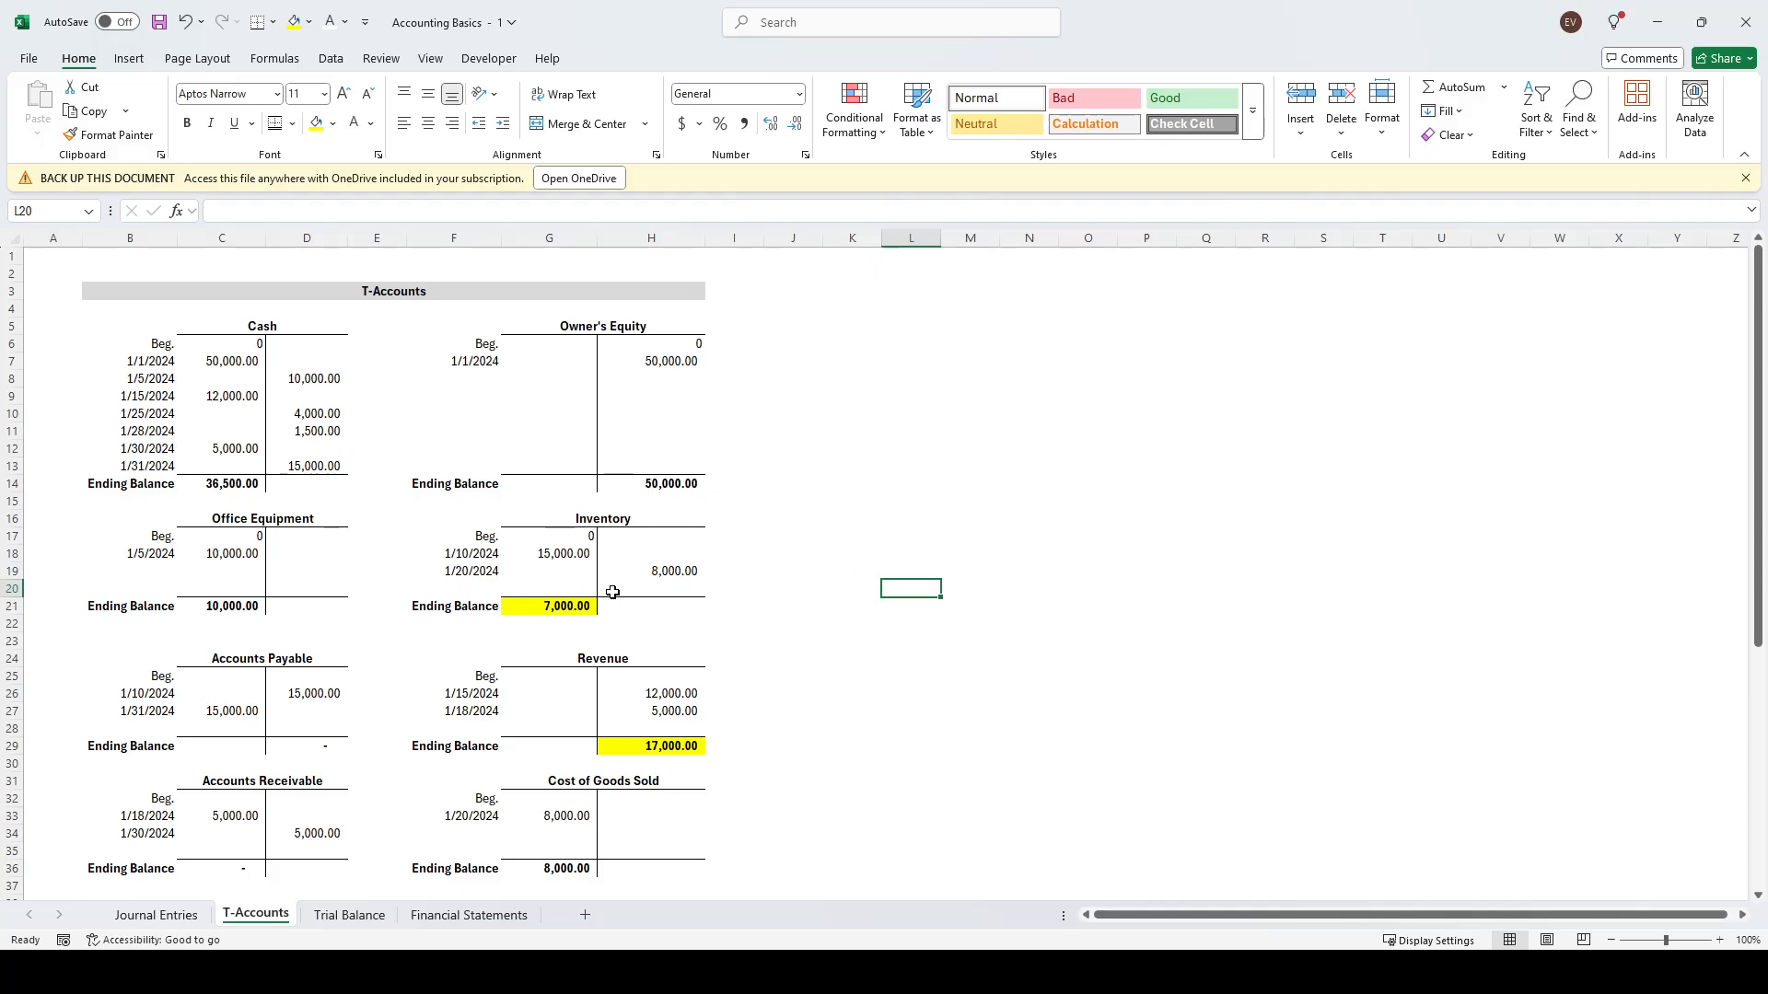
Check on the Trial Balance sheet where the Office Equipment balance comes from and how the debit total is summed
{"action": "key", "text": "ctrl+Page_Down"}
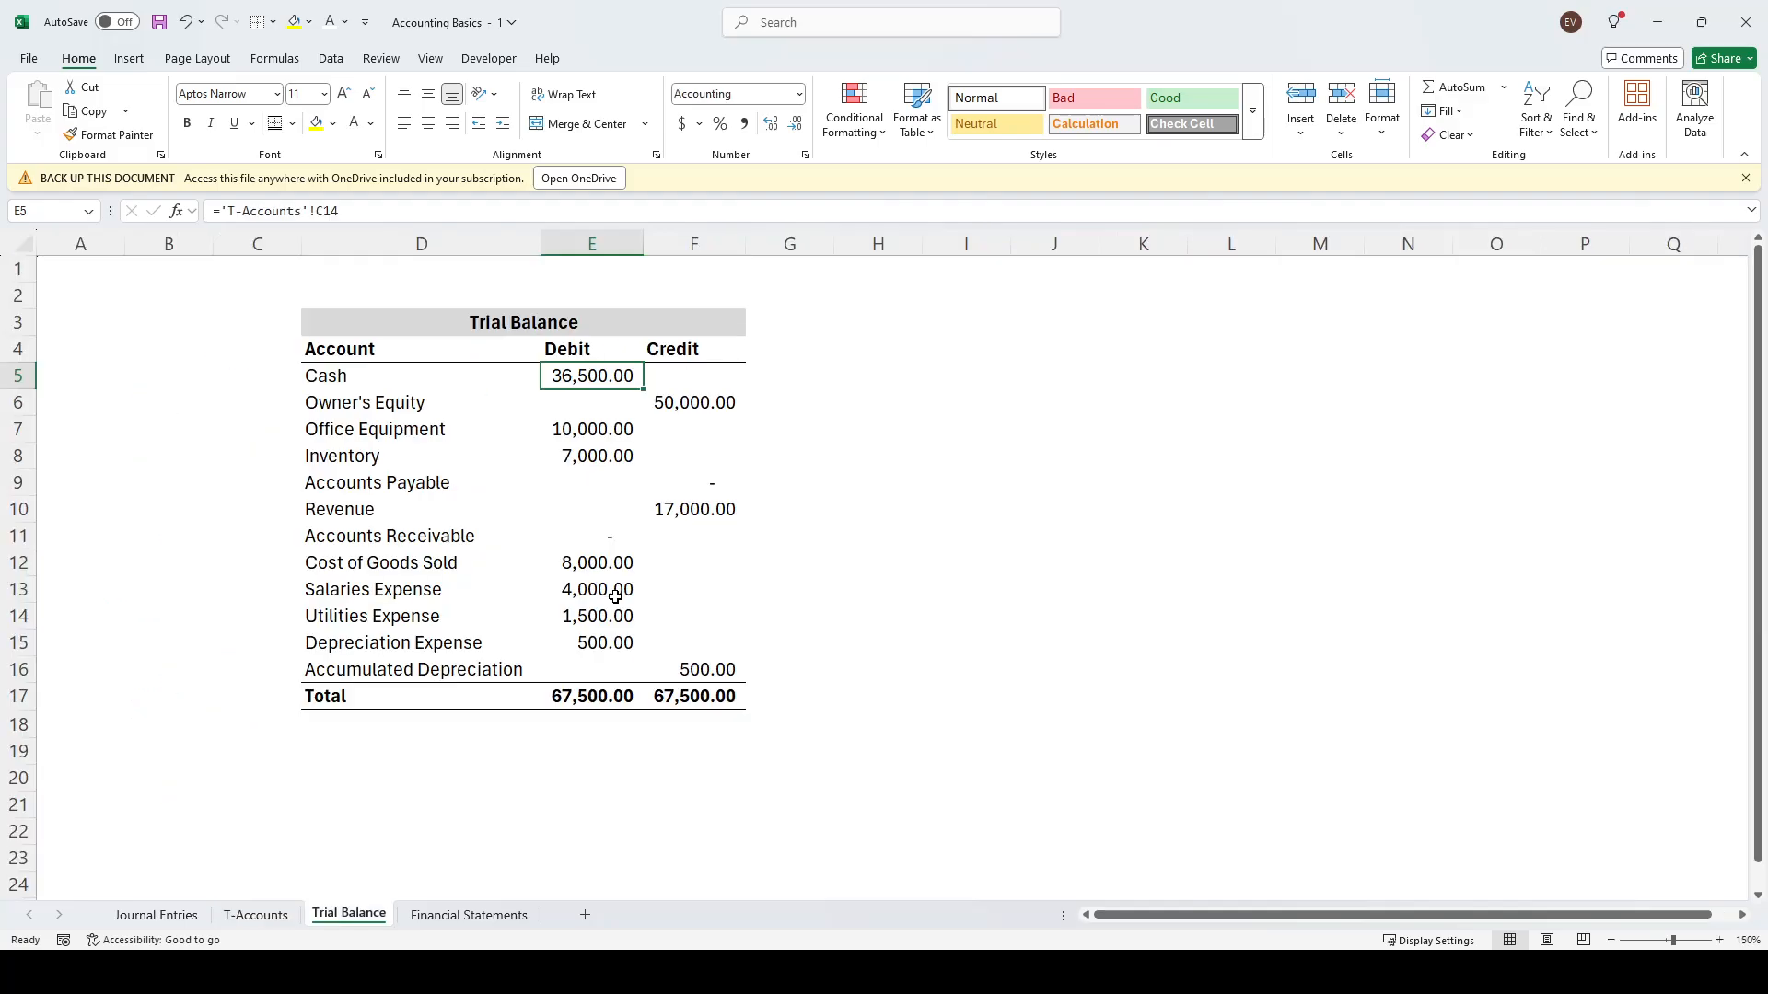
{"action": "left_click", "coordinate": [1114, 647]}
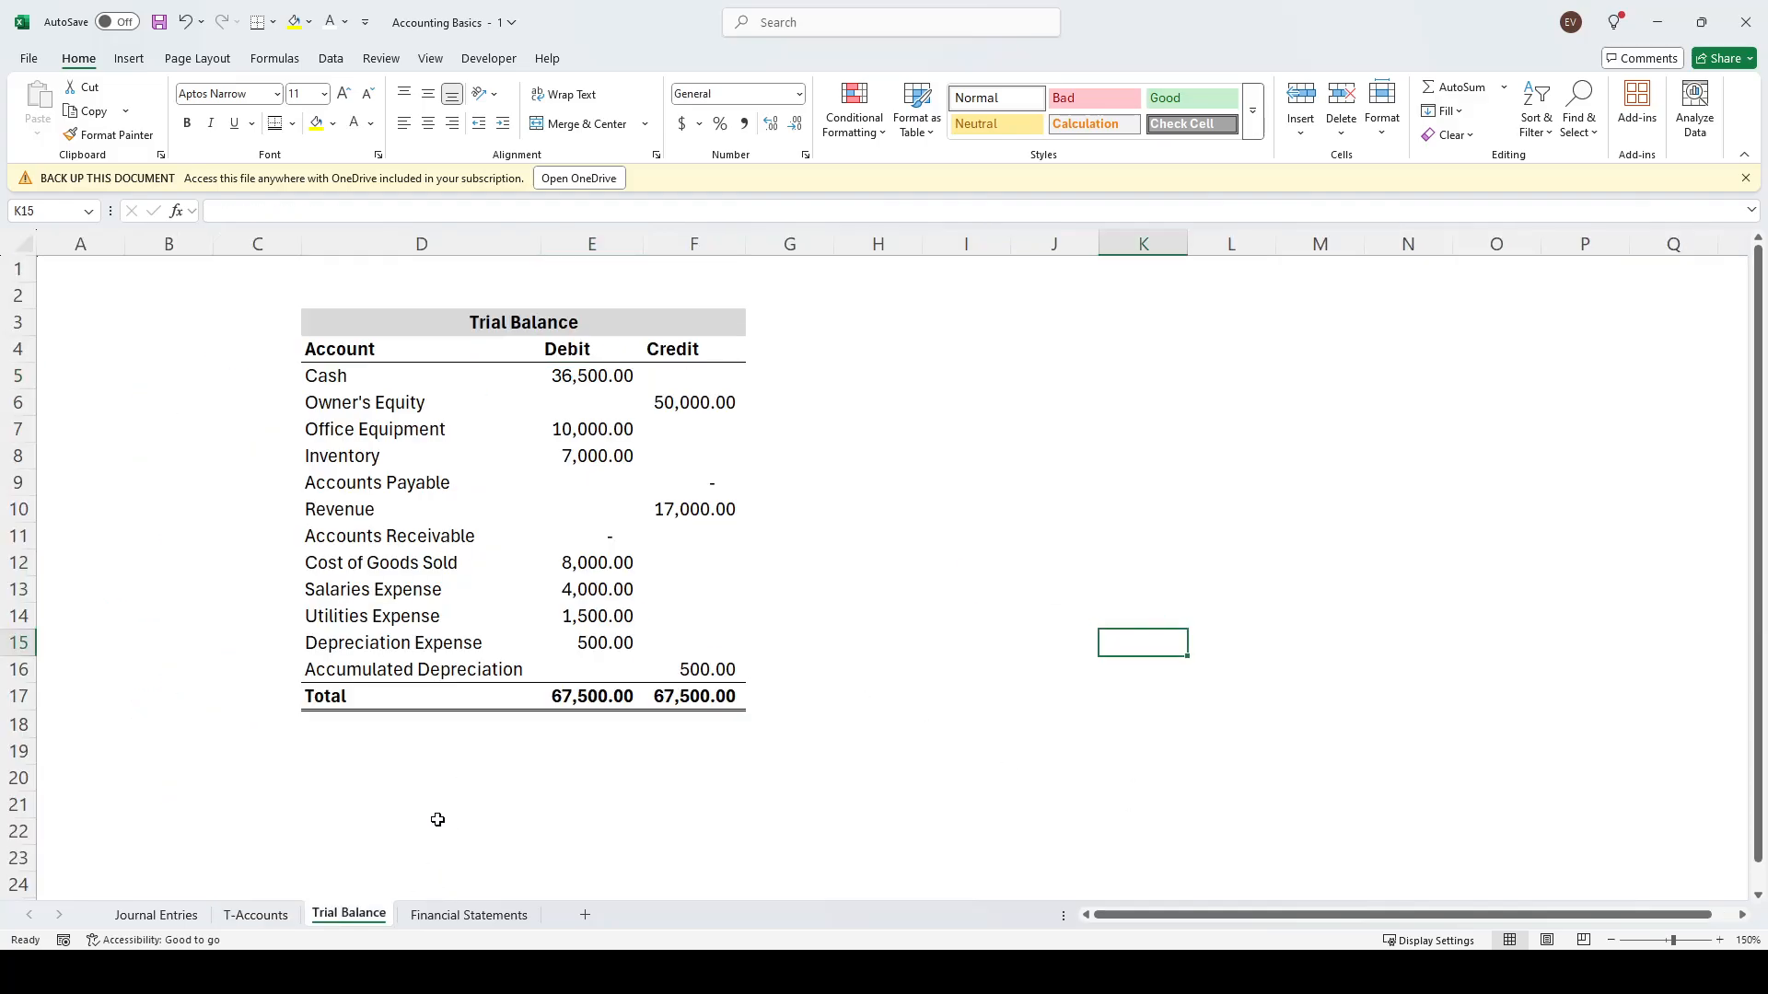
{"action": "left_click", "coordinate": [566, 432]}
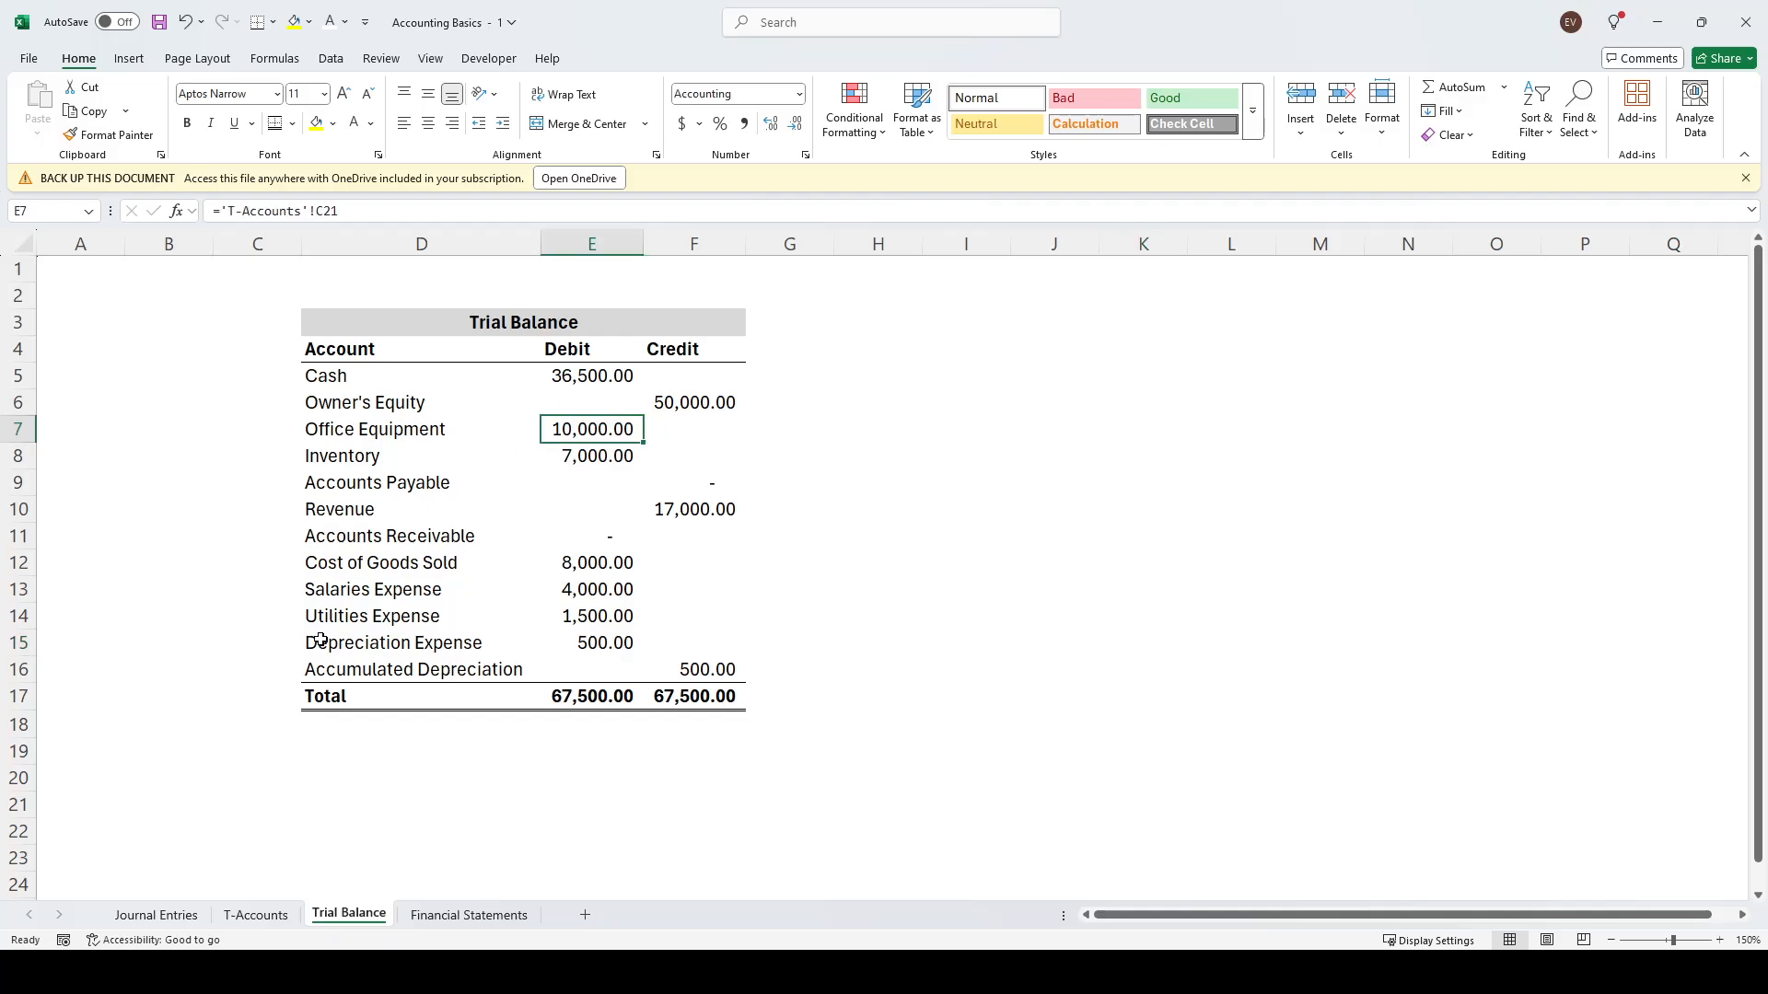
{"action": "left_click", "coordinate": [622, 703]}
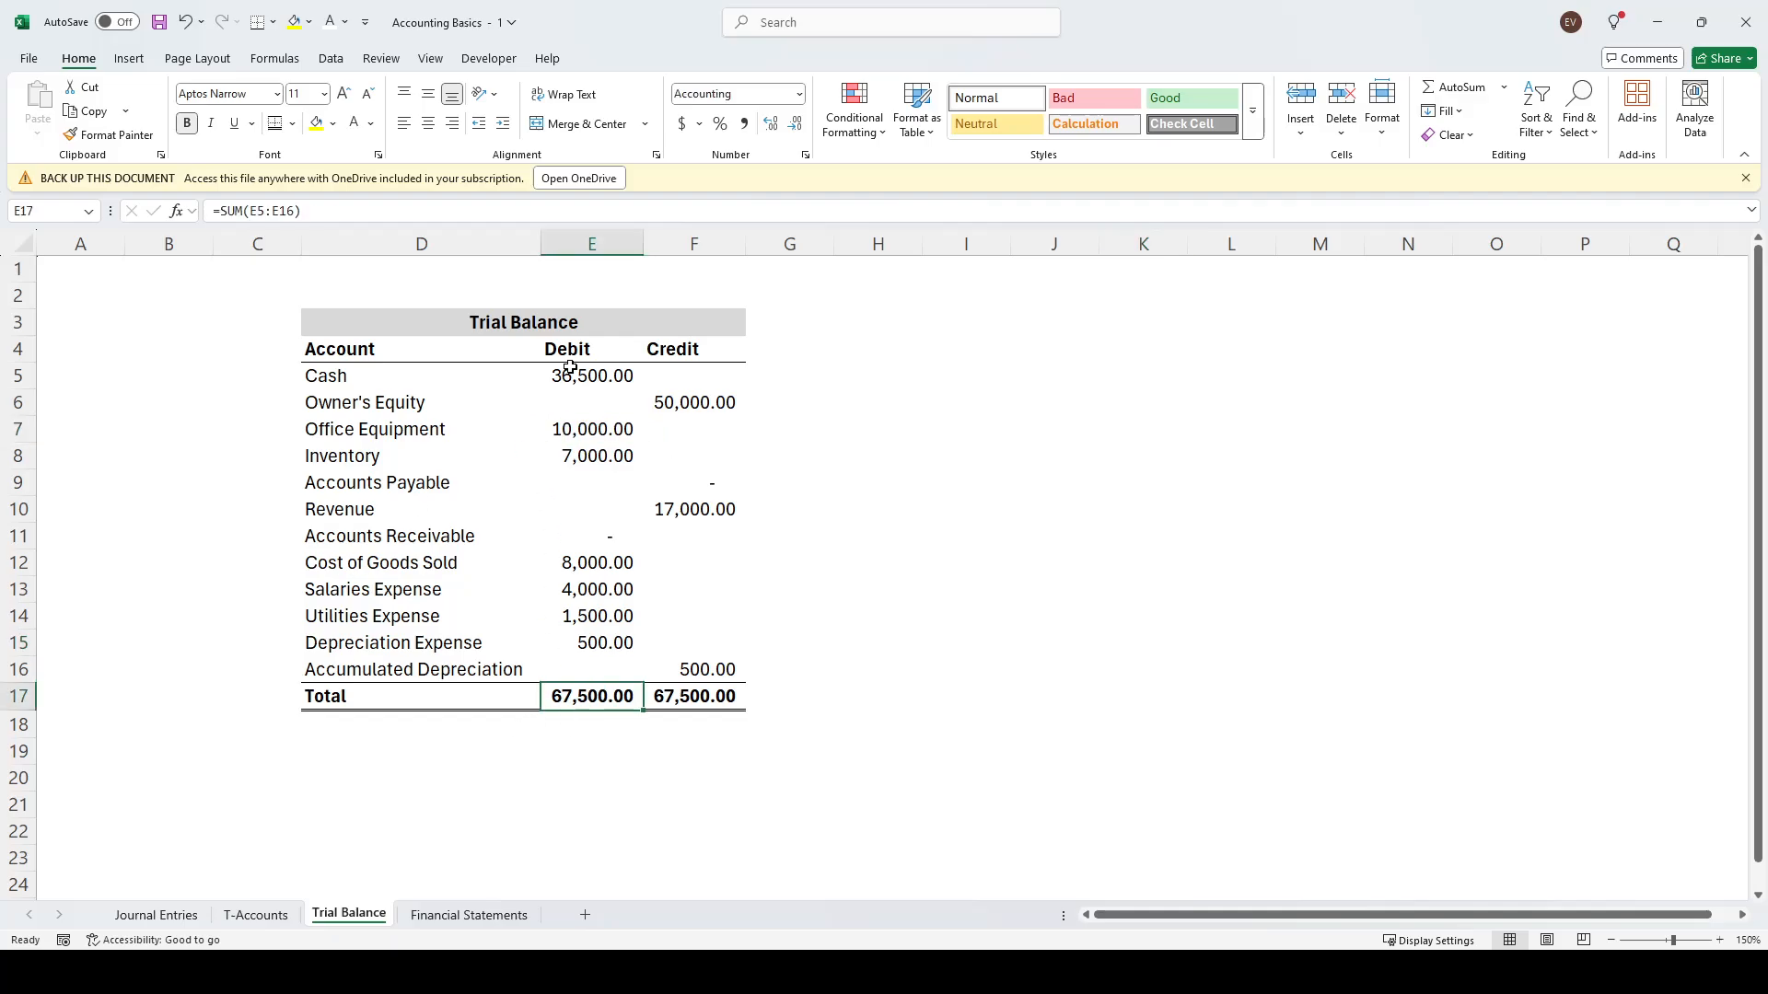
Enter the check formula =F17-E17 in F18 below the Trial Balance totals to compare credits with debits
{"action": "left_click", "coordinate": [678, 753]}
{"action": "left_click", "coordinate": [689, 722]}
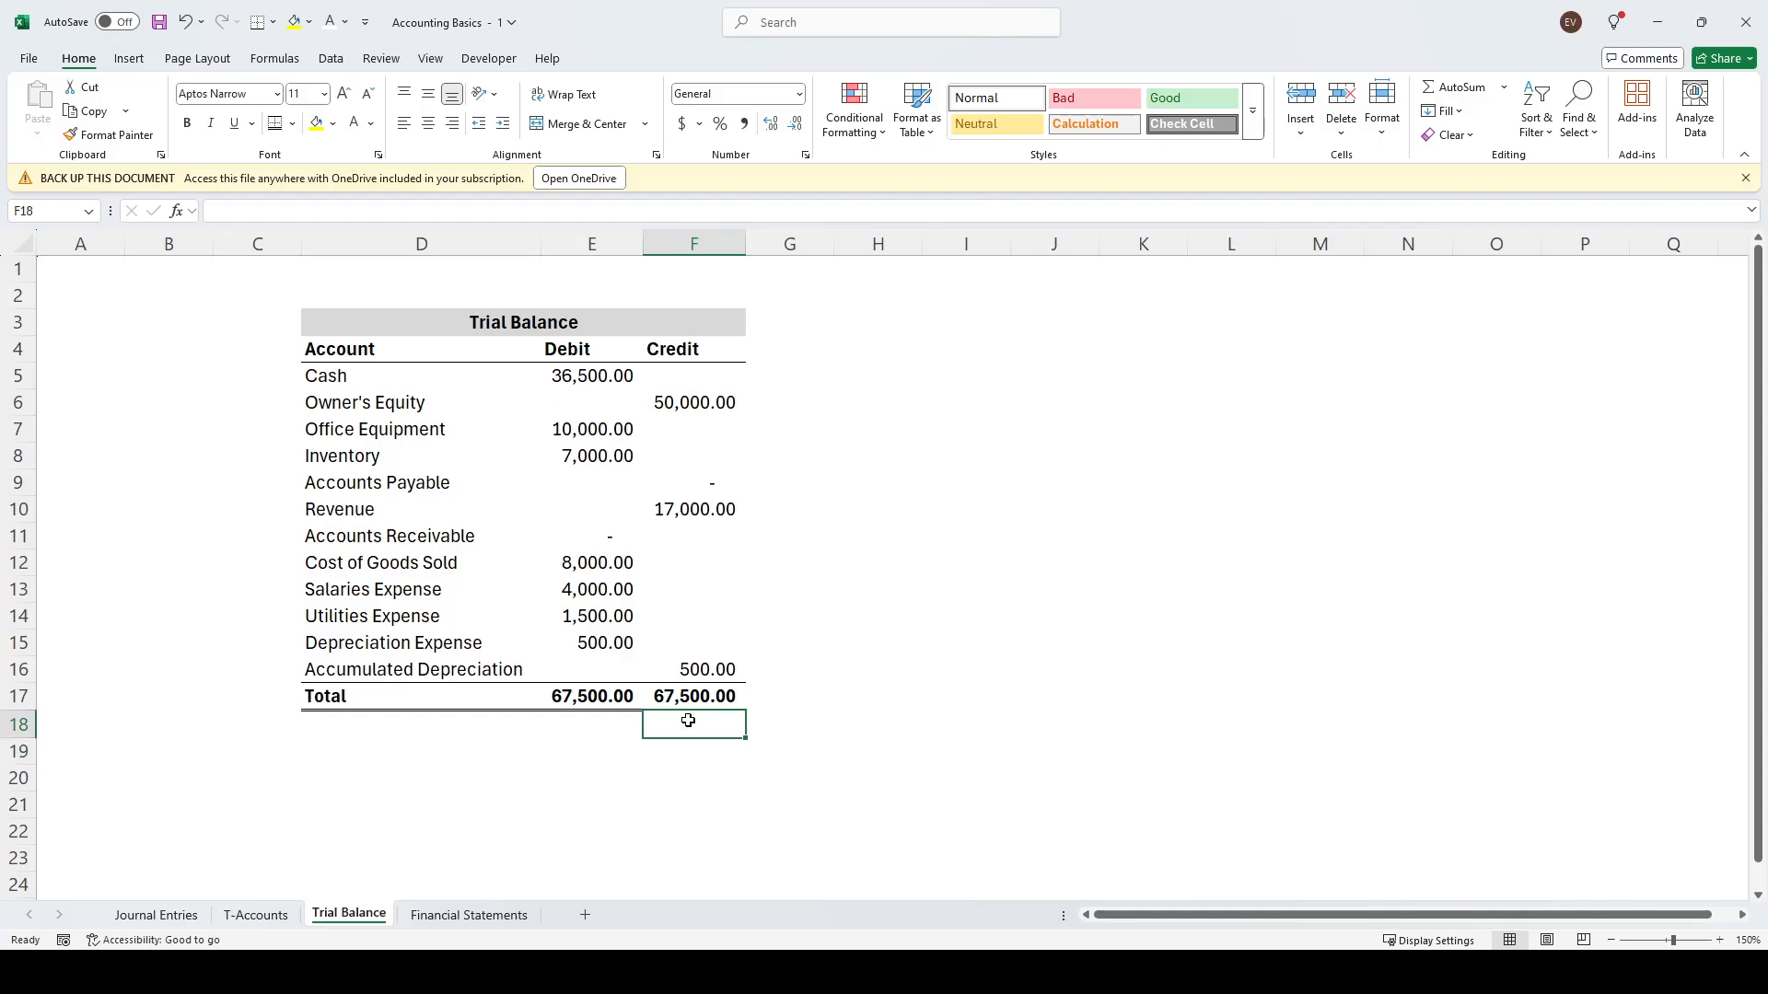
{"action": "type", "text": "="}
{"action": "key", "text": "Up"}
{"action": "type", "text": "-"}
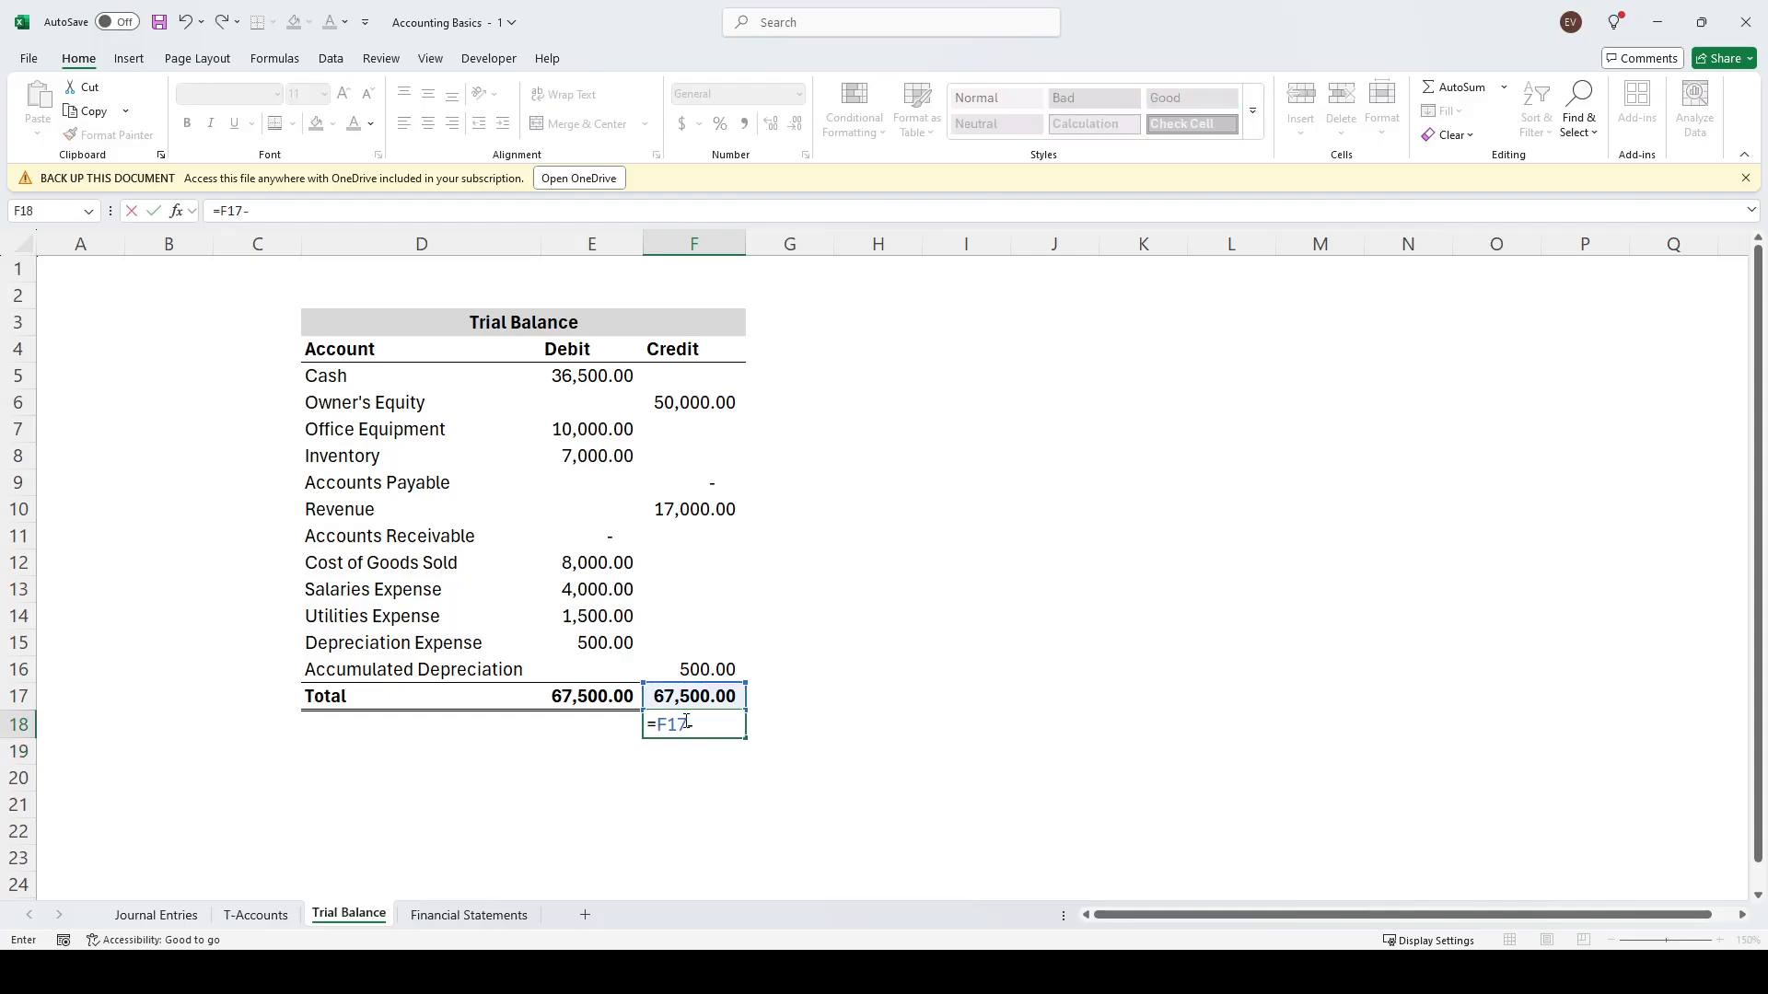
{"action": "key", "text": "Left"}
{"action": "key", "text": "Up"}
{"action": "key", "text": "Return"}
{"action": "left_click", "coordinate": [684, 720]}
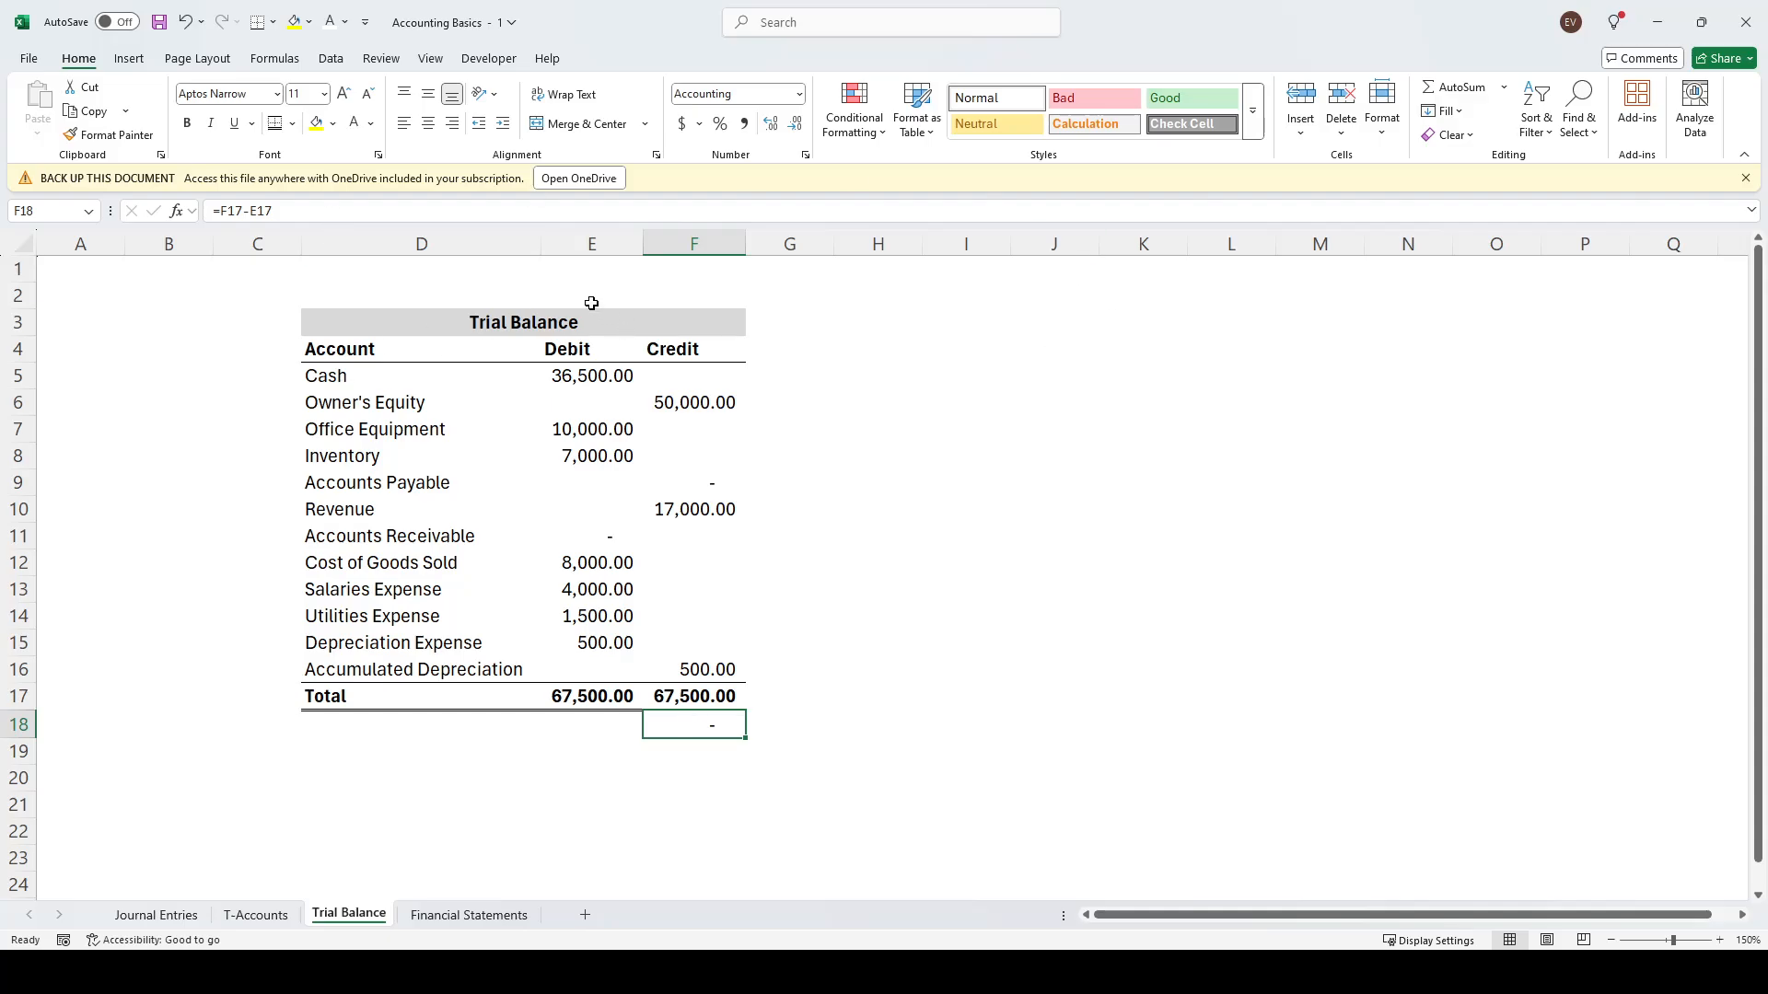
Review the Income Statement, Balance Sheet and Cash Flow Statement blocks in turn on the Financial Statements sheet
{"action": "key", "text": "ctrl+Page_Down"}
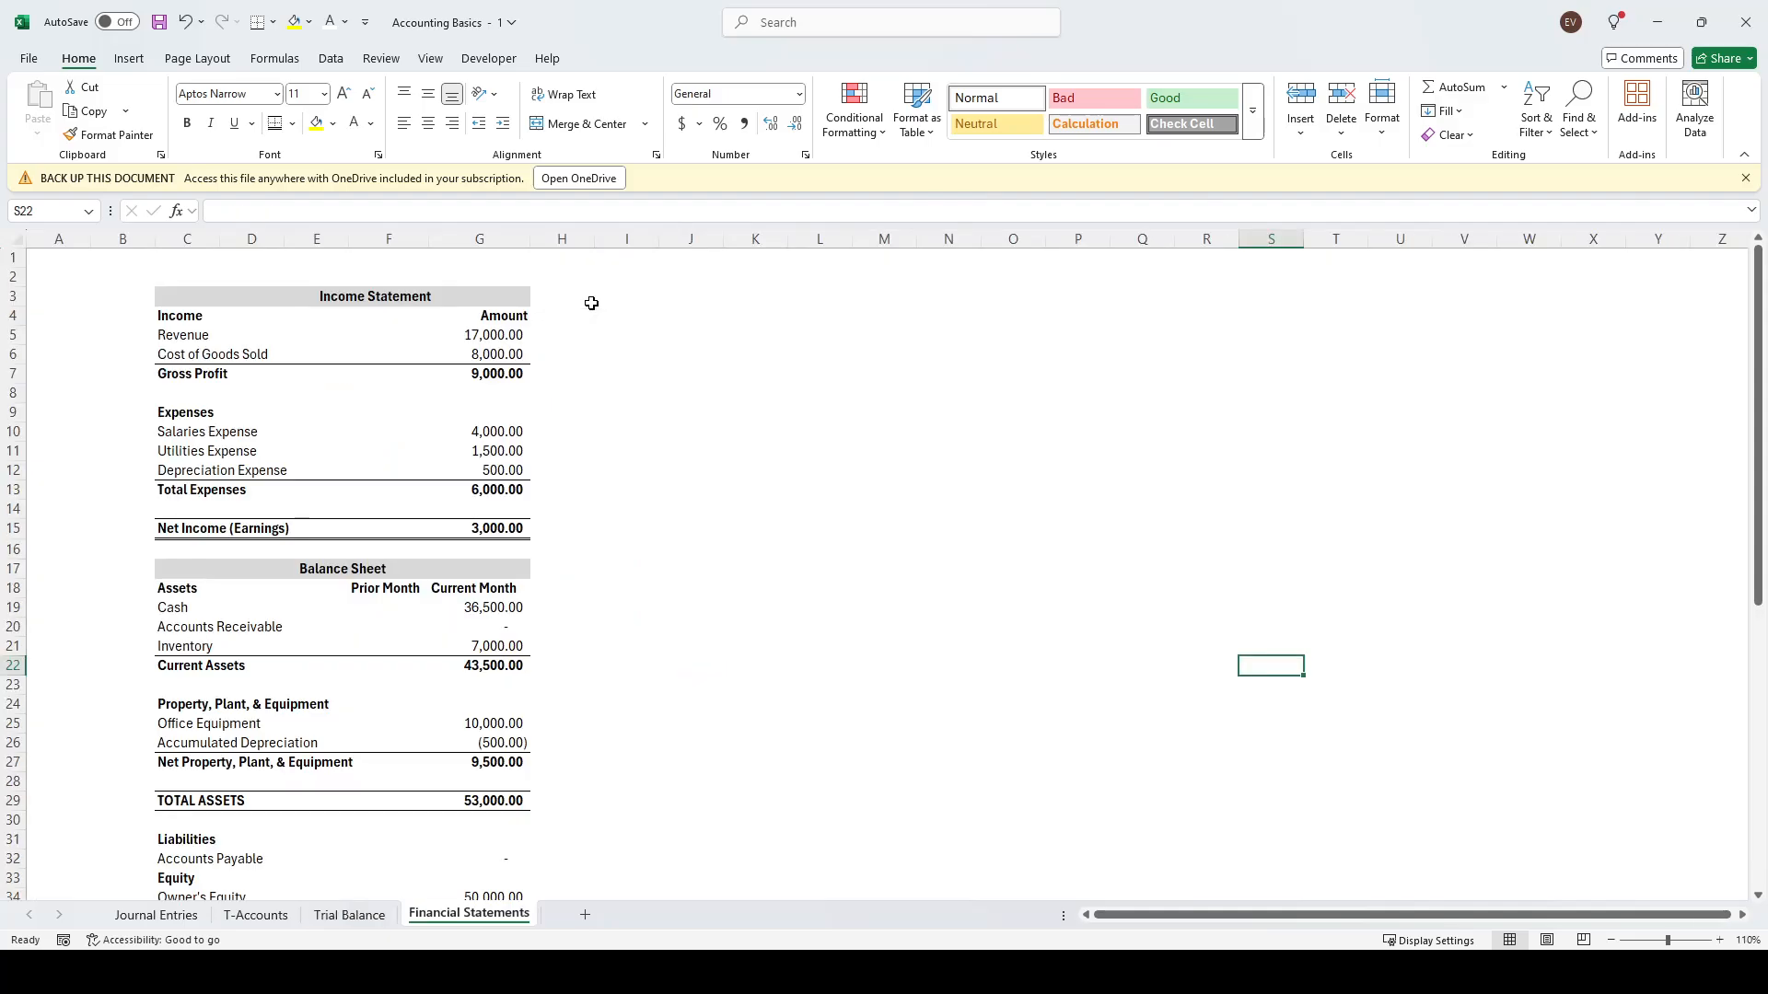
{"action": "left_click", "coordinate": [707, 409]}
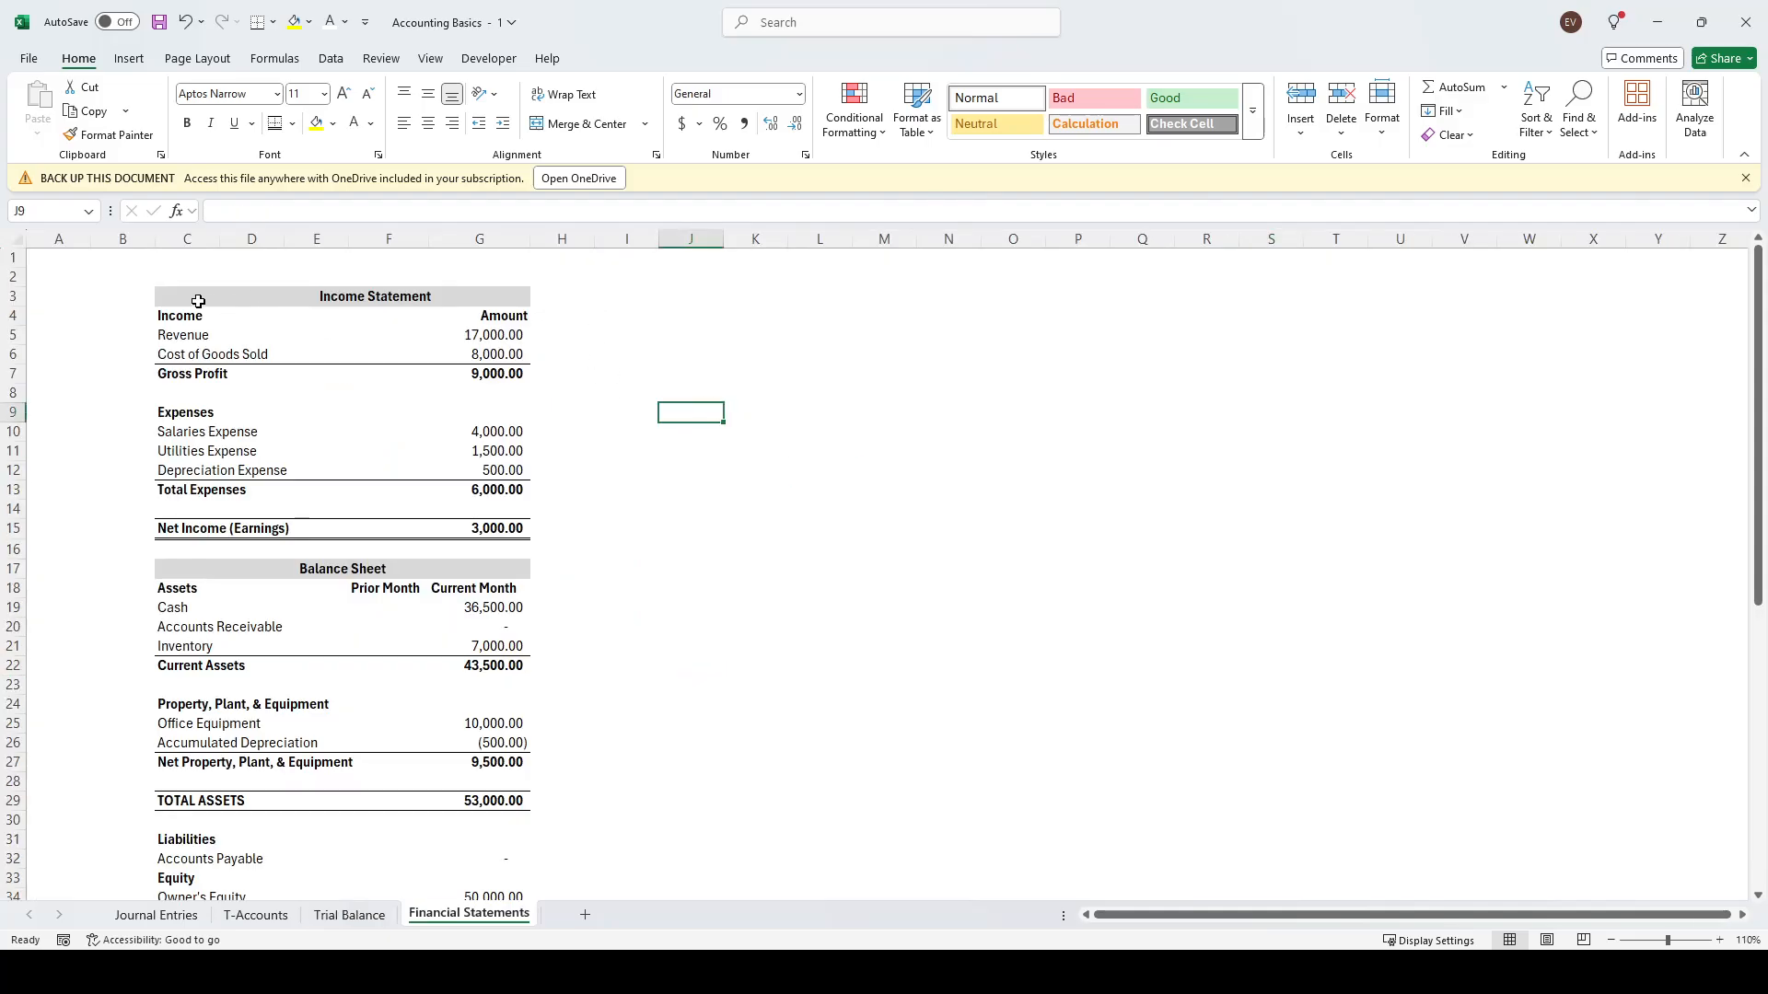
{"action": "left_click_drag", "start_coordinate": [198, 301], "coordinate": [223, 527]}
{"action": "scroll", "coordinate": [223, 516], "scroll_direction": "down", "scroll_amount": 4}
{"action": "scroll", "coordinate": [222, 515], "scroll_direction": "up", "scroll_amount": 2}
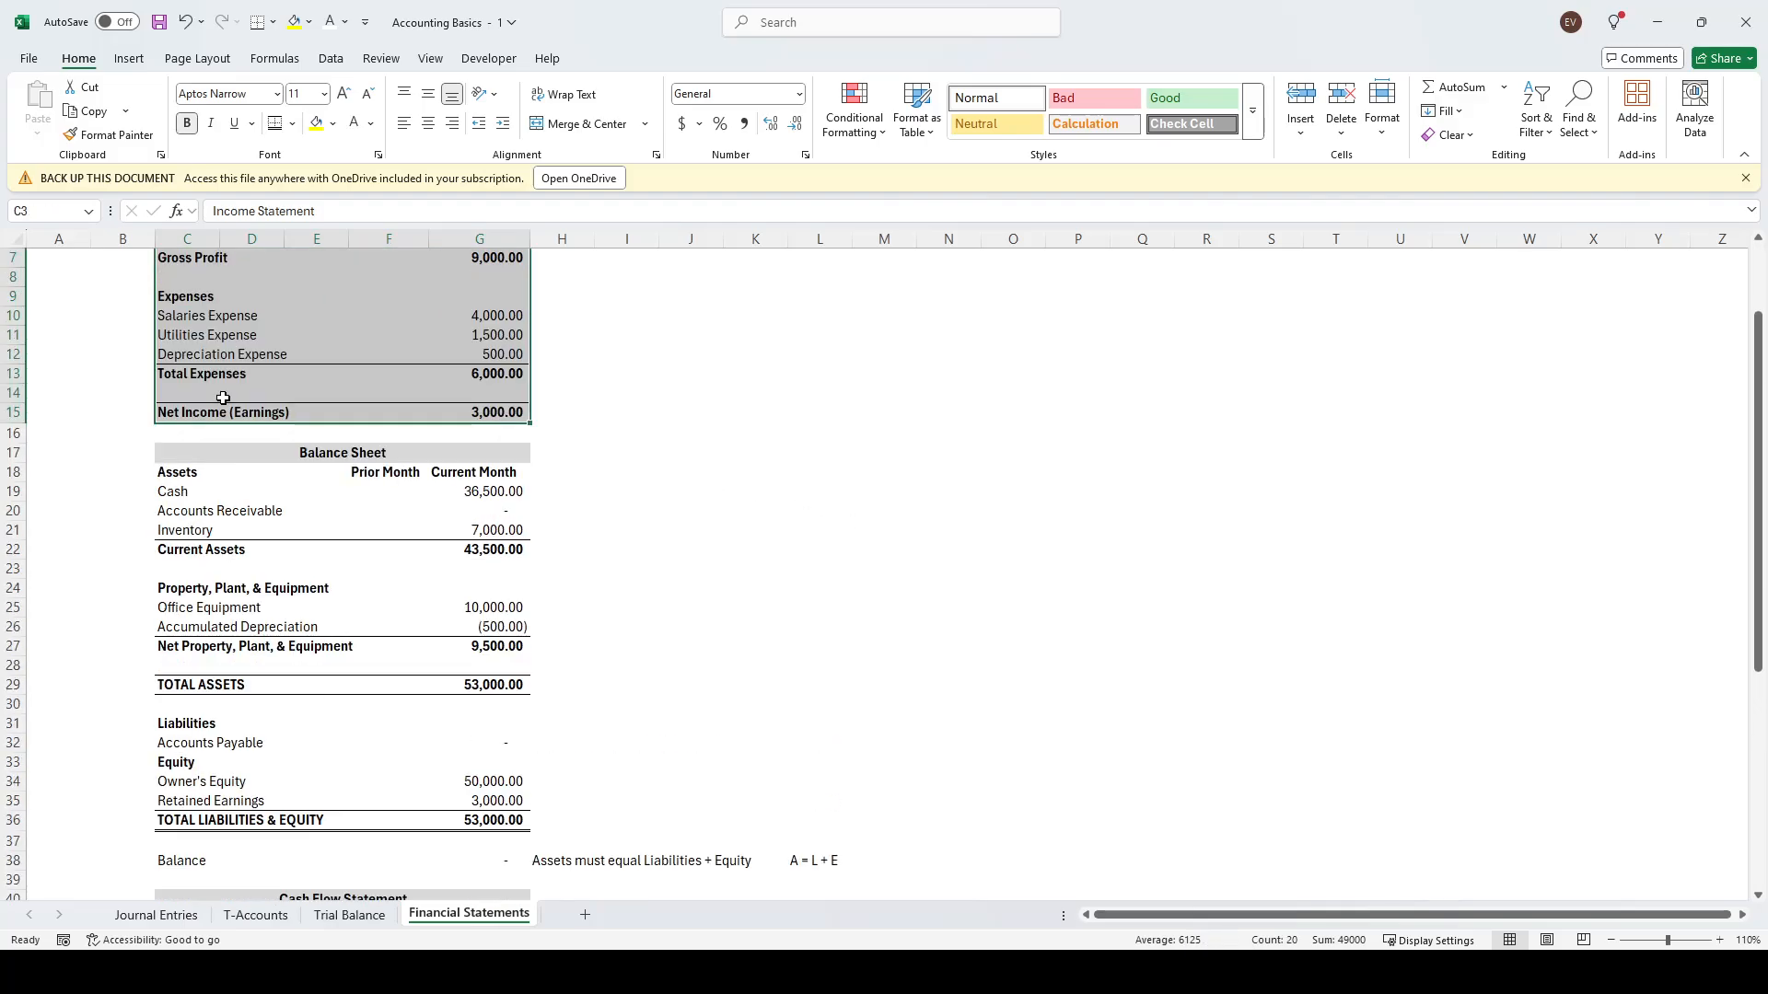
{"action": "left_click_drag", "start_coordinate": [188, 456], "coordinate": [580, 829]}
{"action": "scroll", "coordinate": [363, 711], "scroll_direction": "down", "scroll_amount": 4}
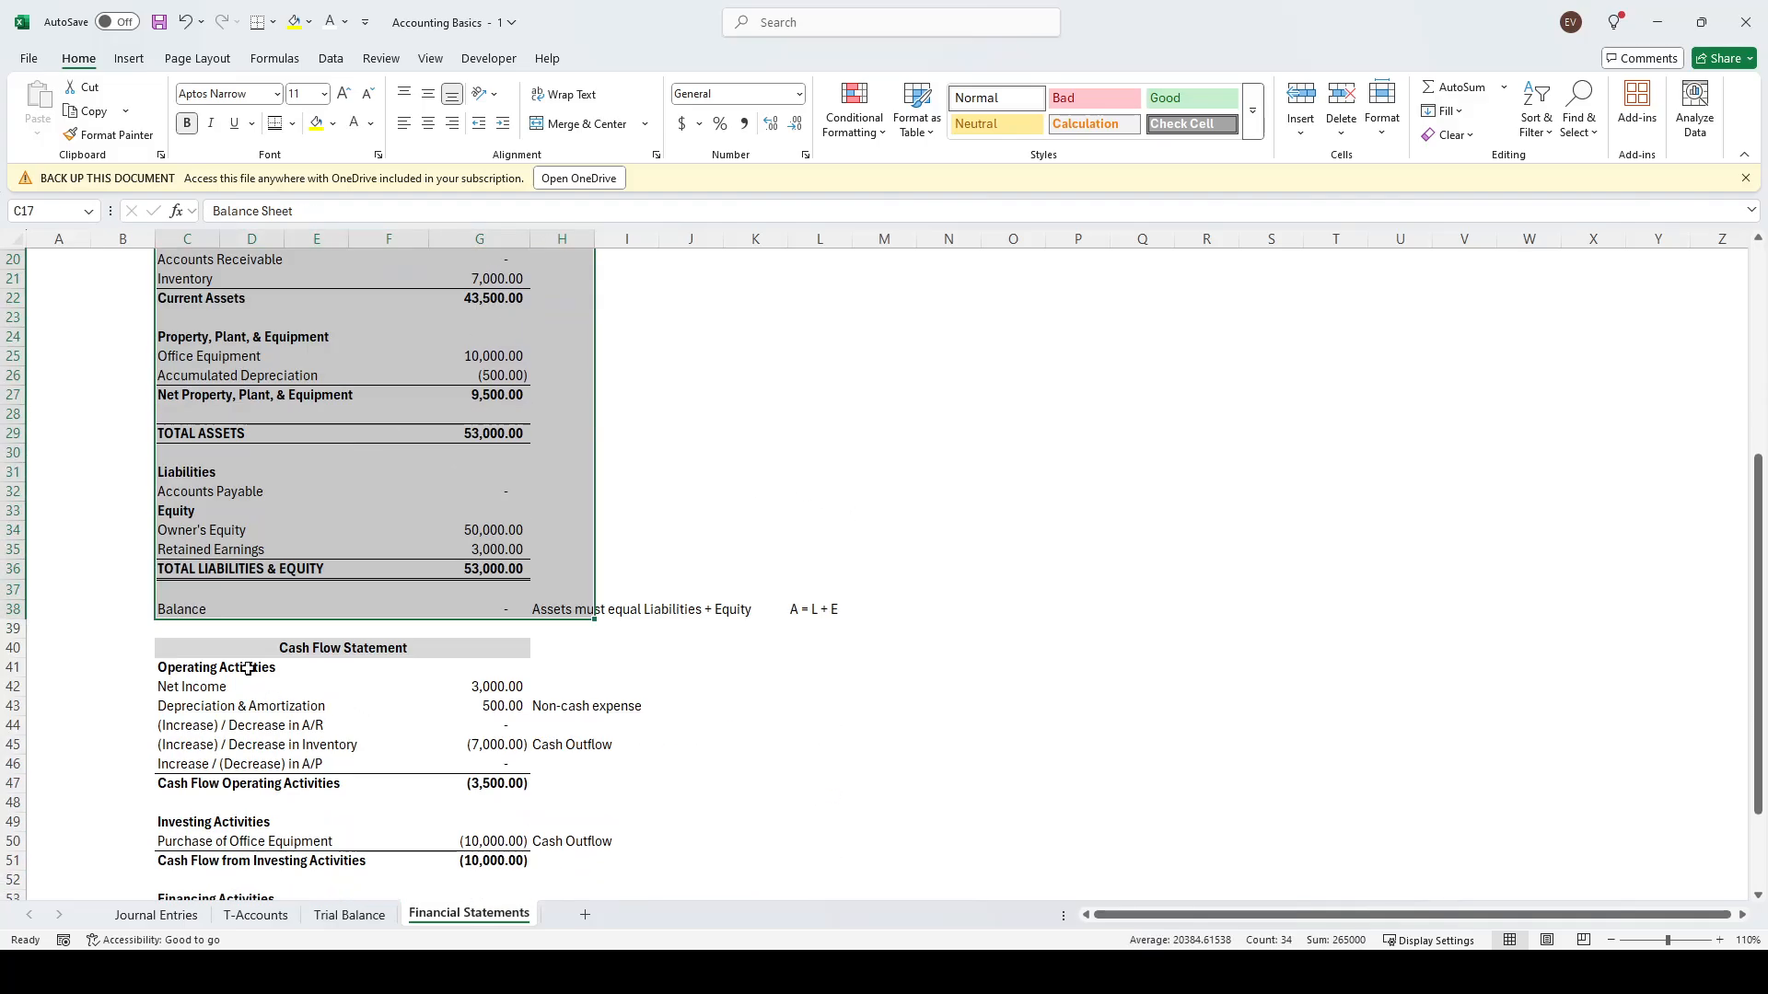
{"action": "scroll", "coordinate": [248, 669], "scroll_direction": "down", "scroll_amount": 3}
{"action": "left_click_drag", "start_coordinate": [184, 456], "coordinate": [636, 833]}
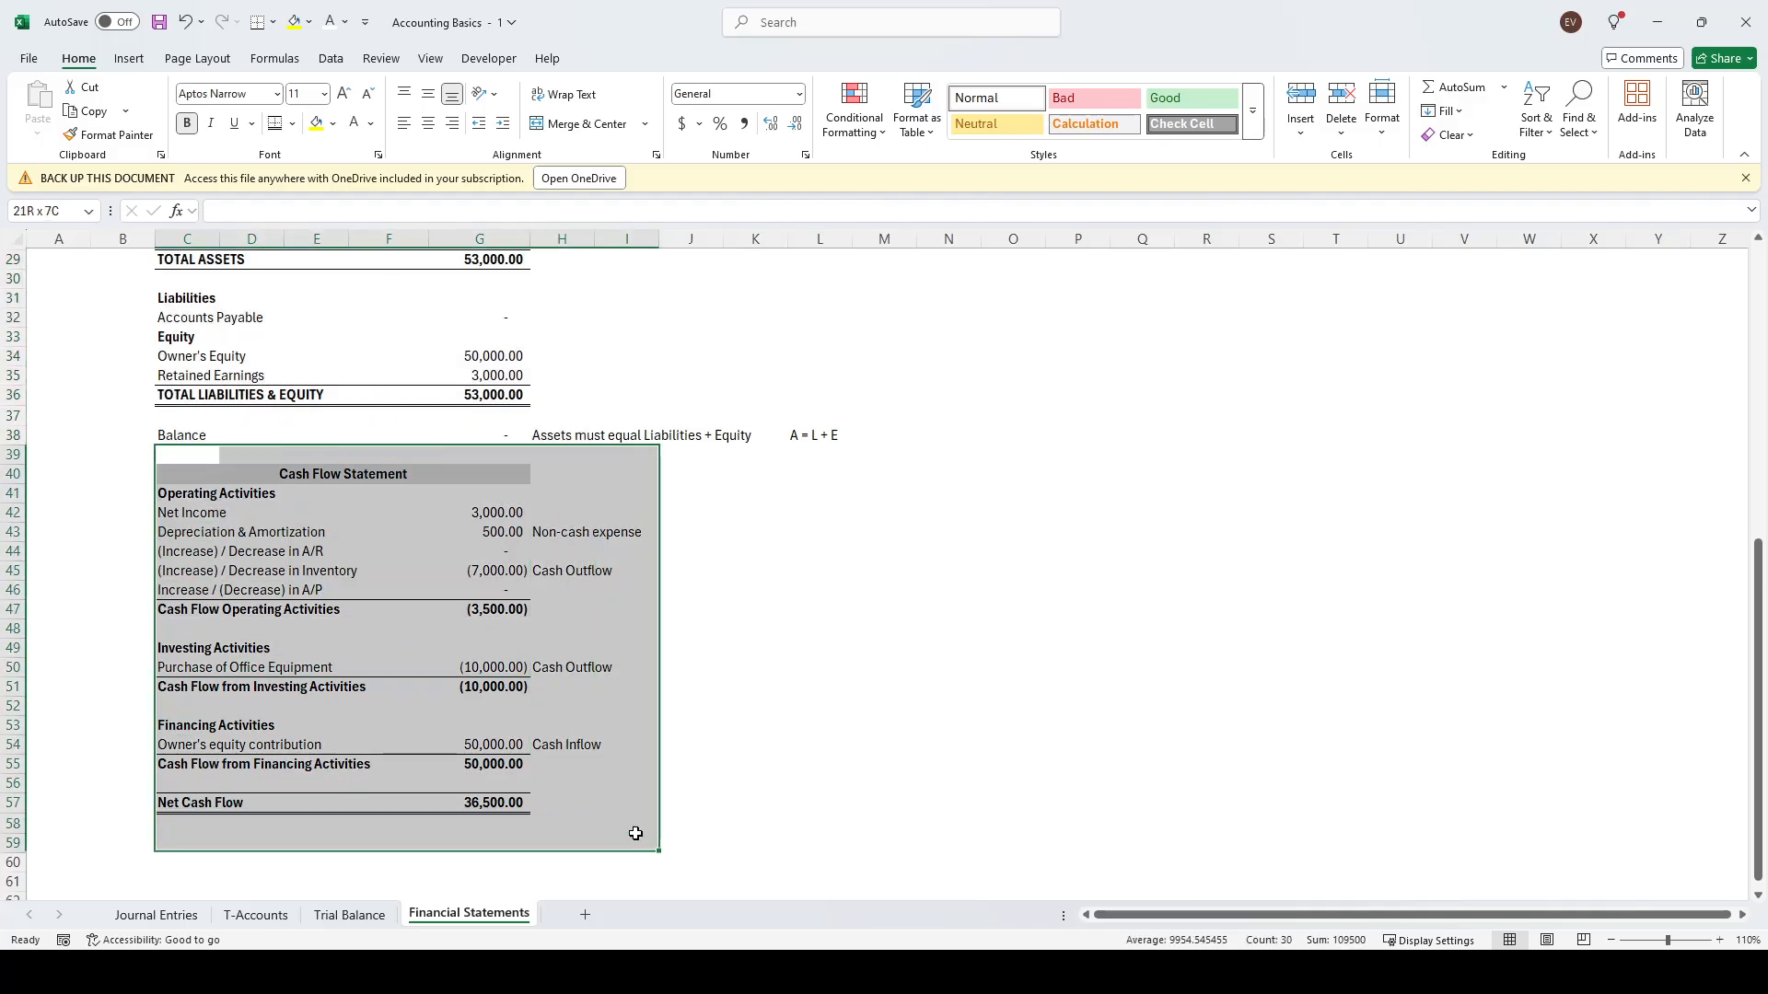
{"action": "left_click_drag", "start_coordinate": [1003, 664], "coordinate": [1011, 655]}
{"action": "left_click_drag", "start_coordinate": [933, 448], "coordinate": [923, 437]}
{"action": "left_click", "coordinate": [895, 401]}
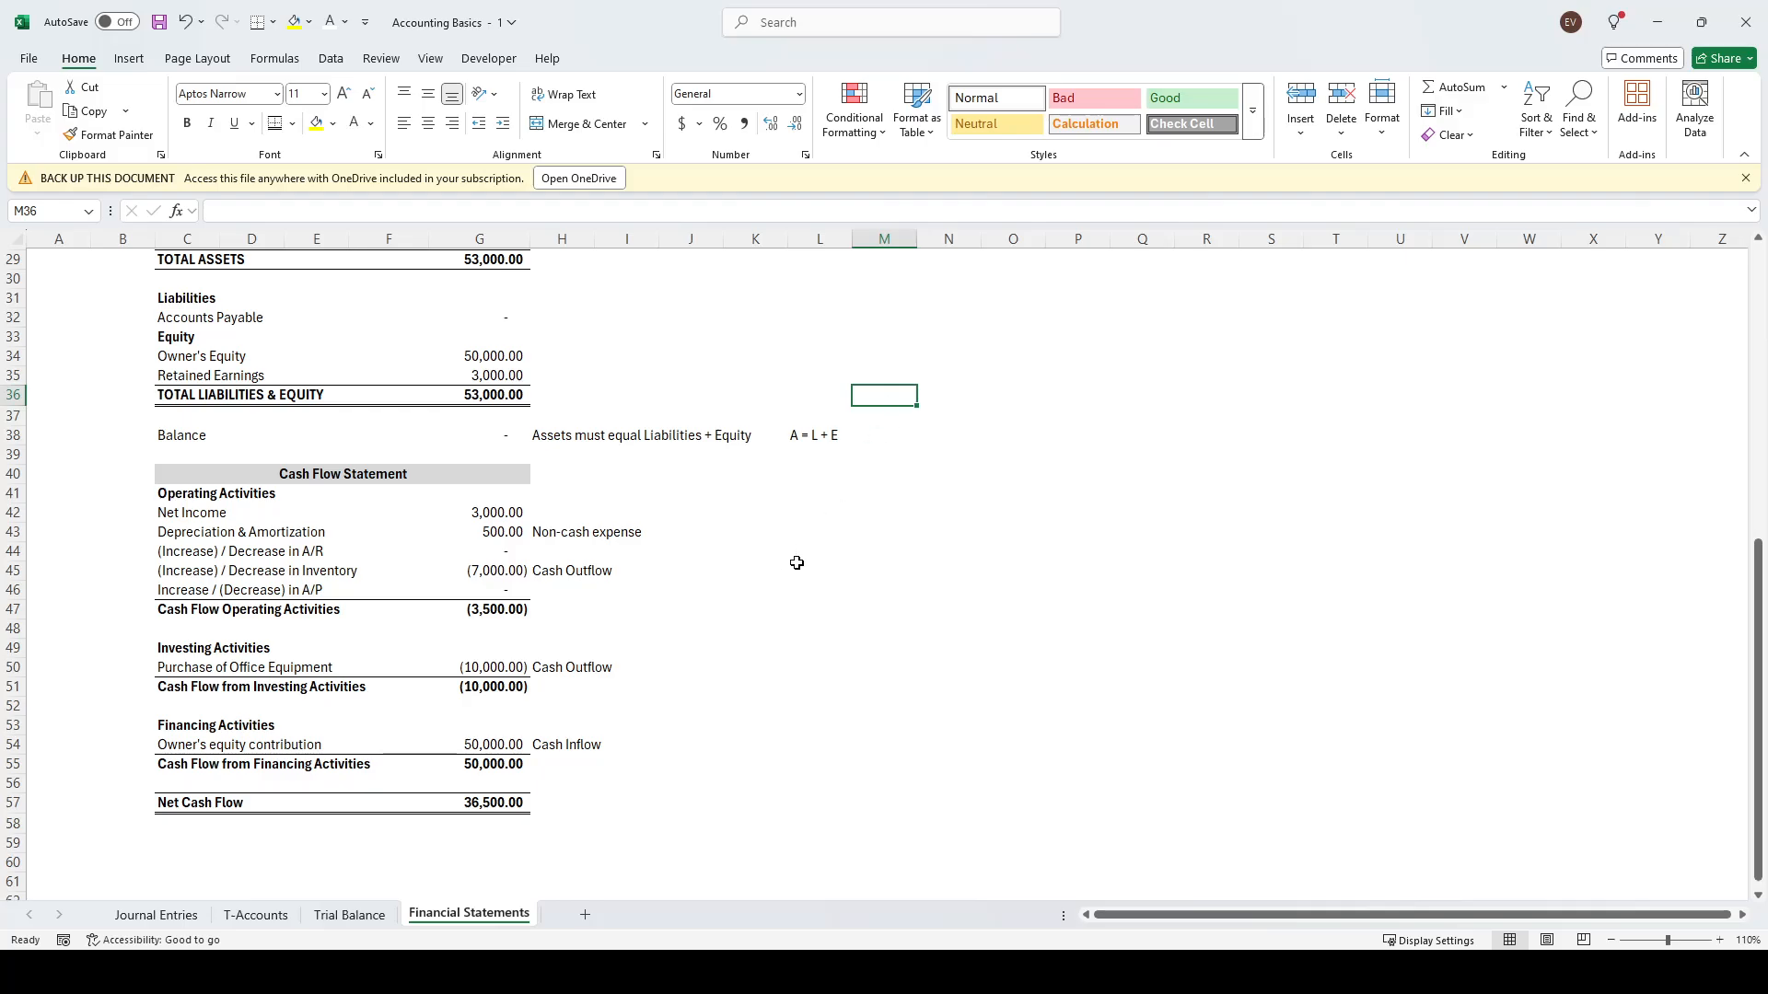
Return to the Income Statement and select the empty cell G8 under the Gross Profit amount
{"action": "scroll", "coordinate": [796, 562], "scroll_direction": "up", "scroll_amount": 9}
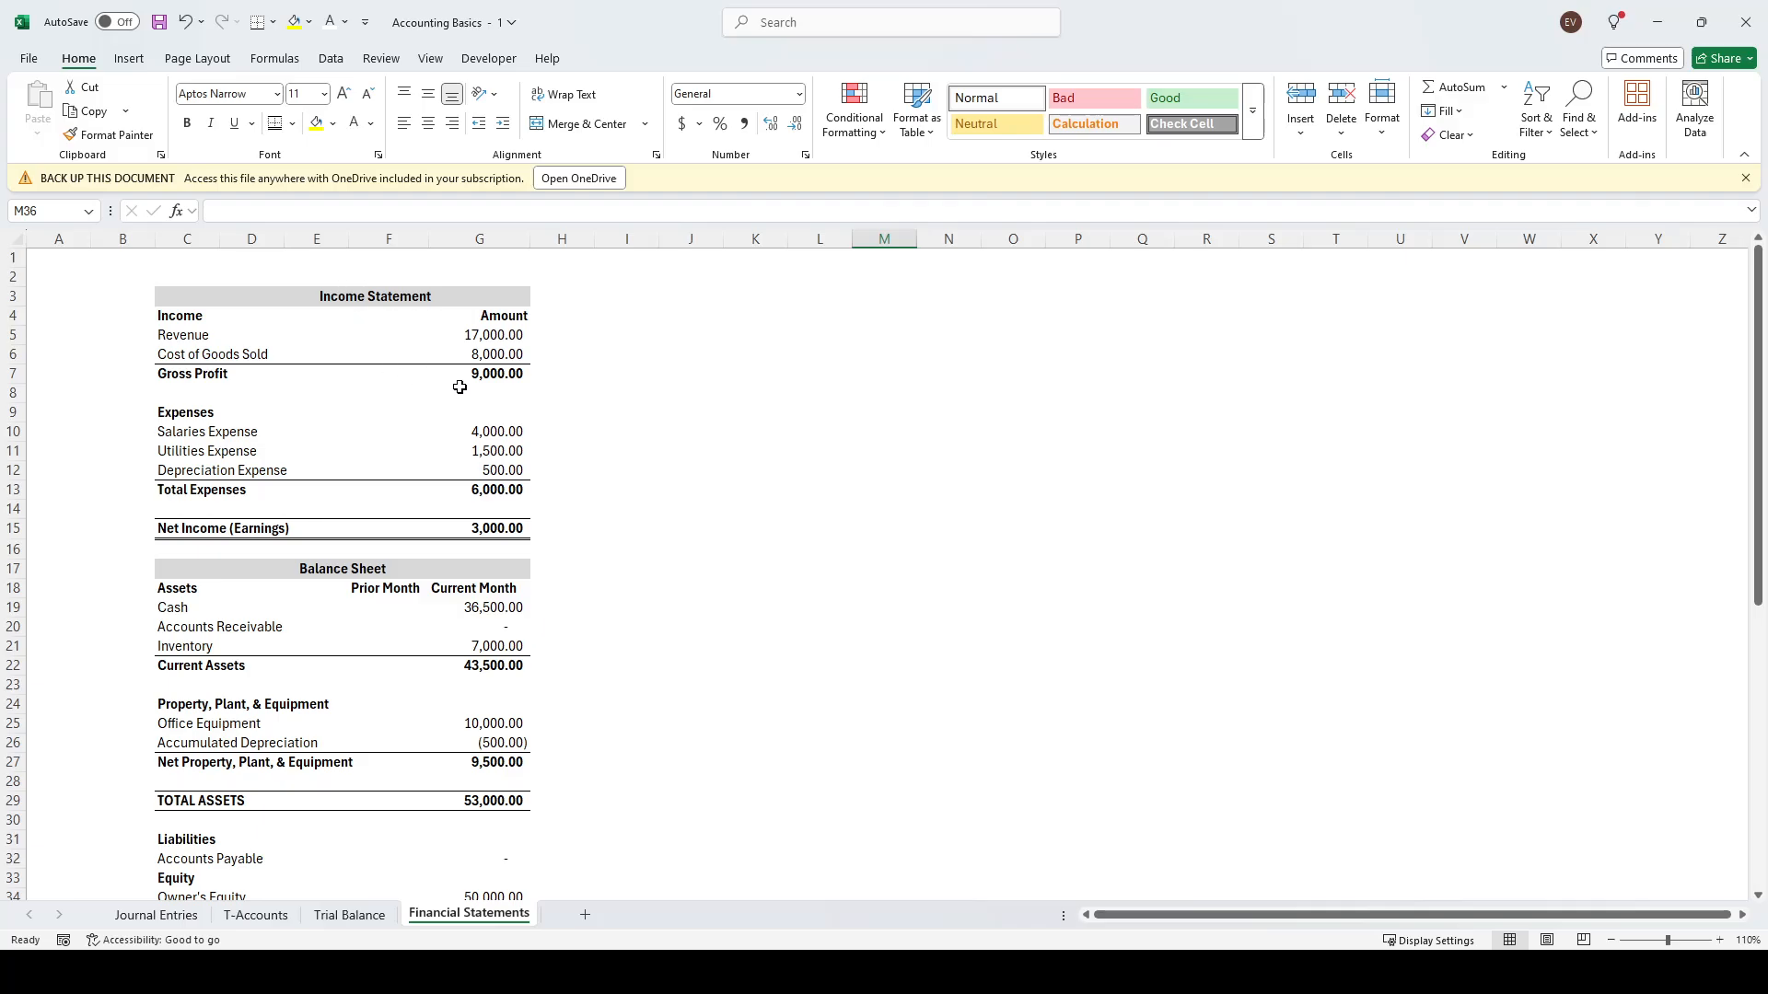
{"action": "left_click", "coordinate": [210, 393]}
{"action": "left_click", "coordinate": [438, 396]}
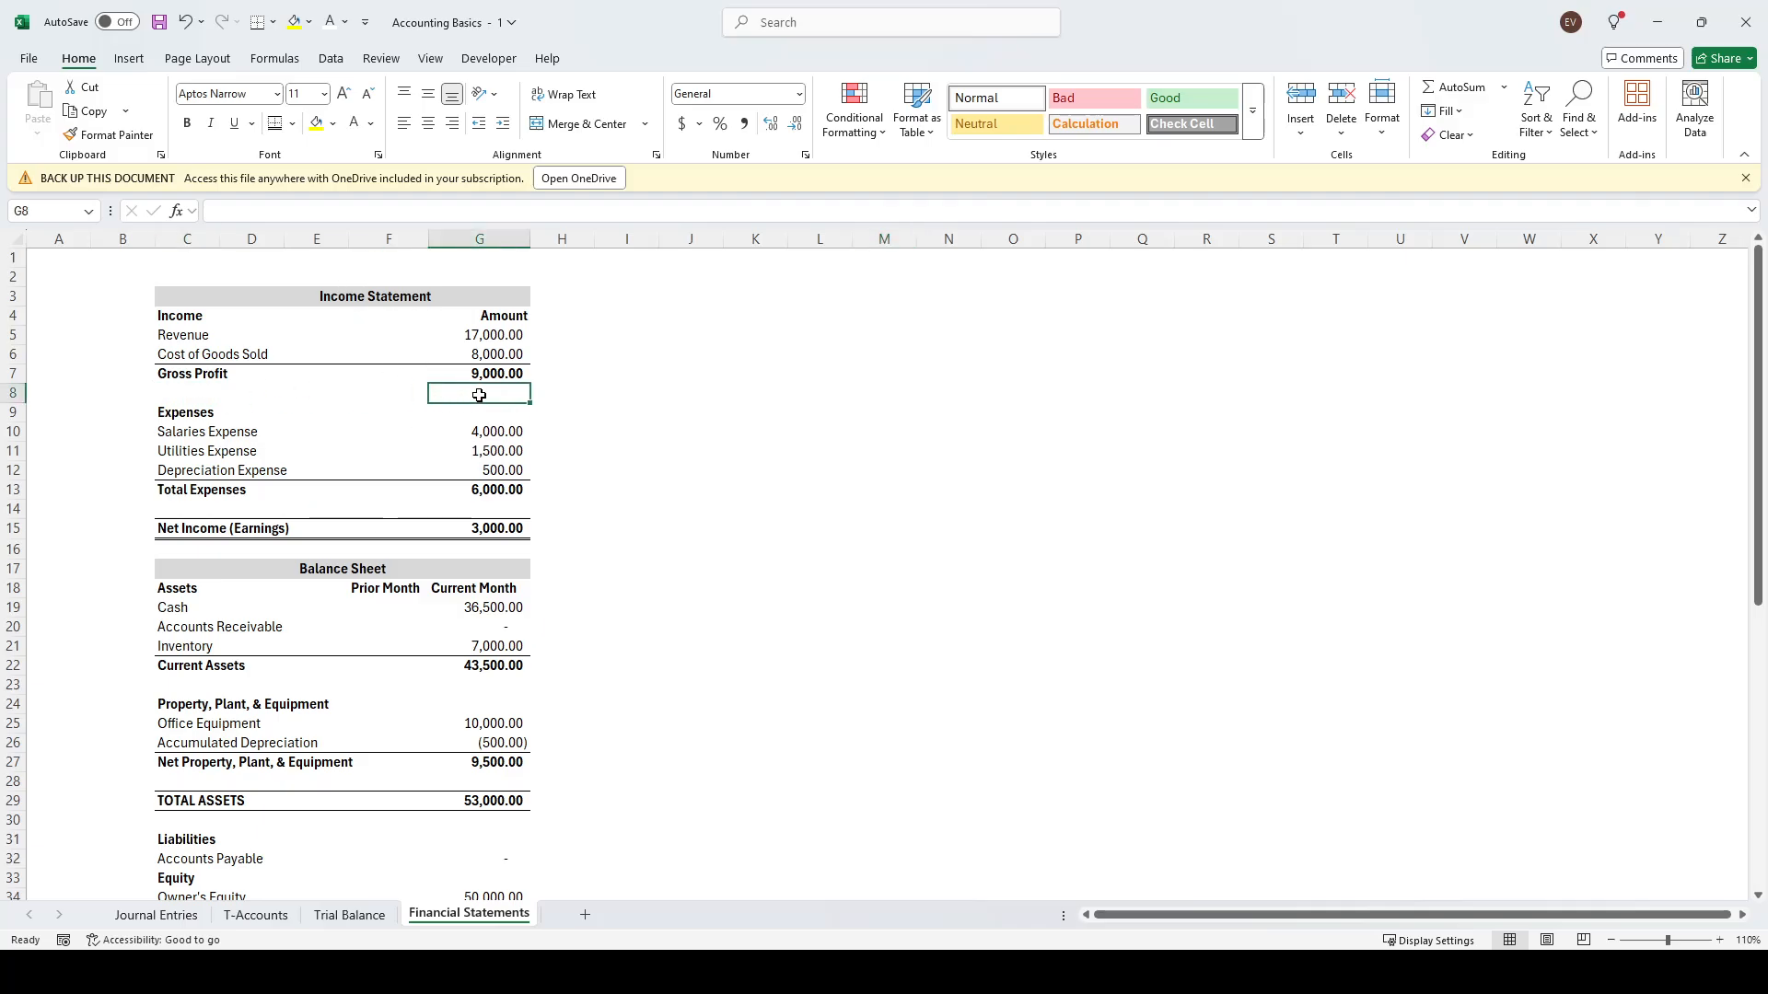